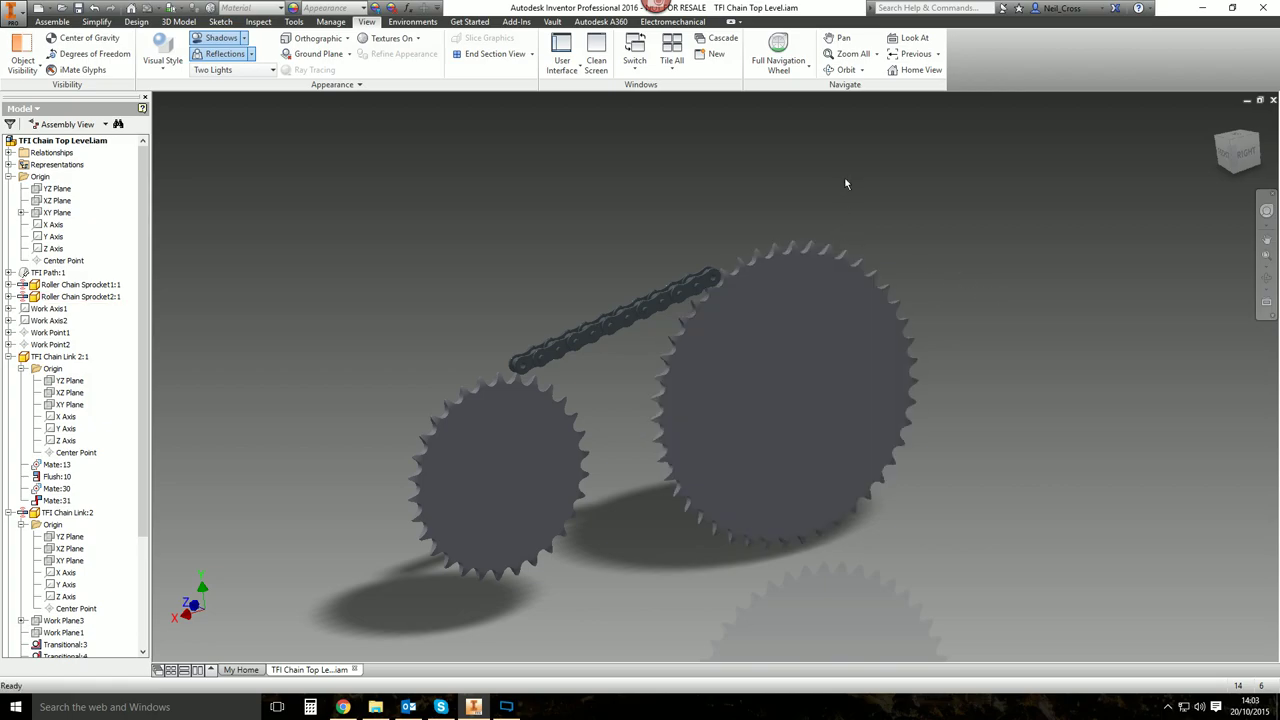
From the right view, move an outer chain link so the chain segment wraps around the smaller sprocket.
{"action": "key", "text": "F2"}
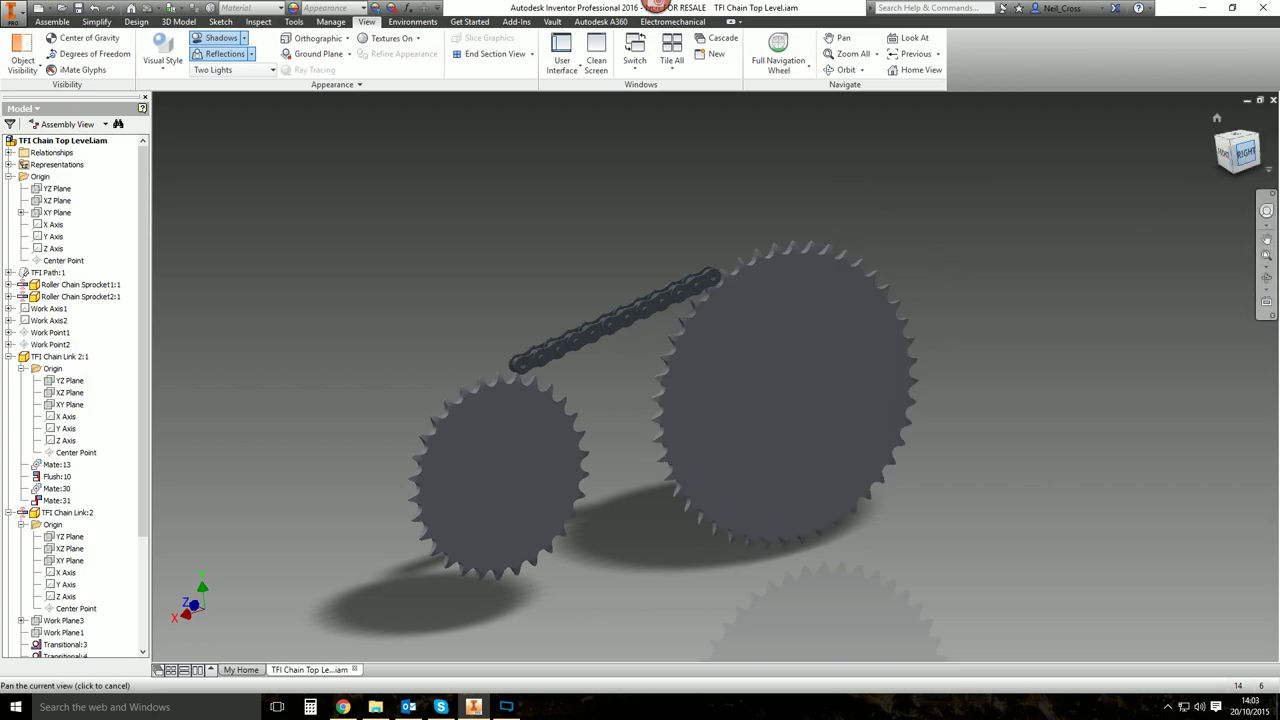
{"action": "left_click", "coordinate": [1243, 152]}
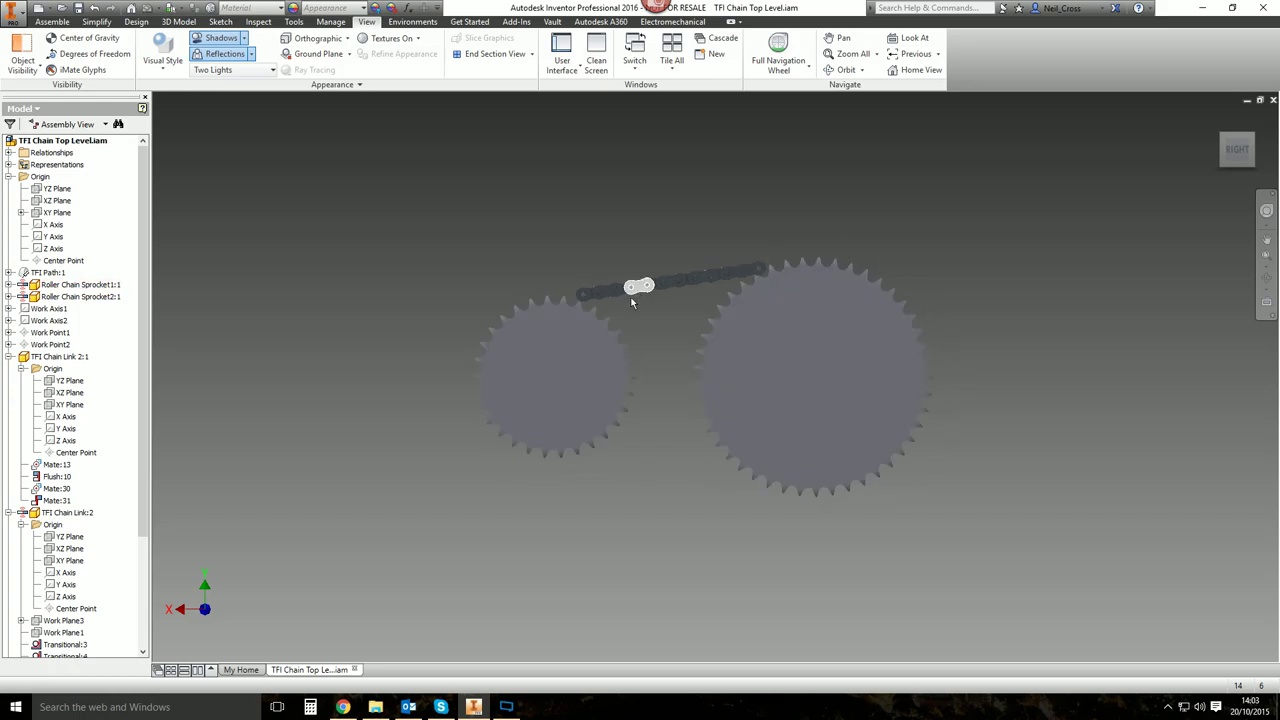
{"action": "scroll", "coordinate": [637, 334], "scroll_direction": "up", "scroll_amount": 10}
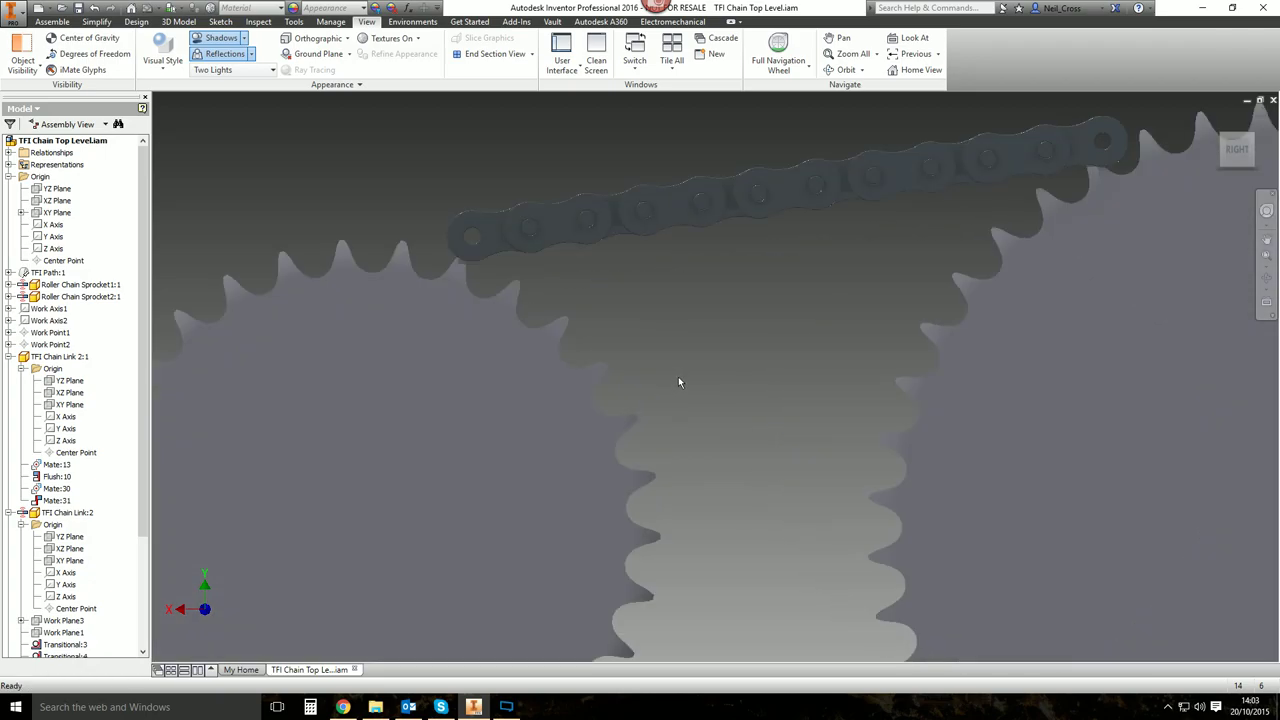
{"action": "middle_click_drag", "start_coordinate": [678, 377], "coordinate": [900, 354]}
{"action": "middle_click_drag", "start_coordinate": [783, 293], "coordinate": [1016, 406]}
{"action": "scroll", "coordinate": [809, 331], "scroll_direction": "up", "scroll_amount": 4}
{"action": "scroll", "coordinate": [1016, 406], "scroll_direction": "down", "scroll_amount": 3}
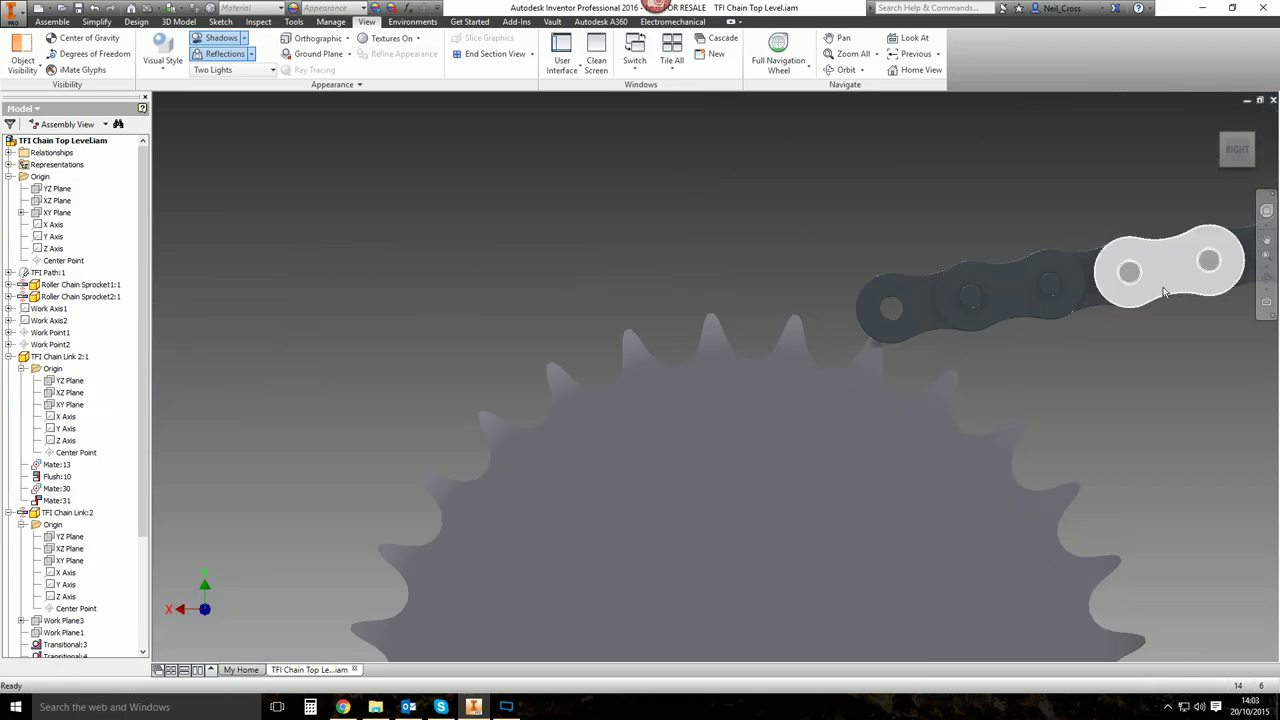
{"action": "left_click_drag", "start_coordinate": [1186, 276], "coordinate": [561, 398]}
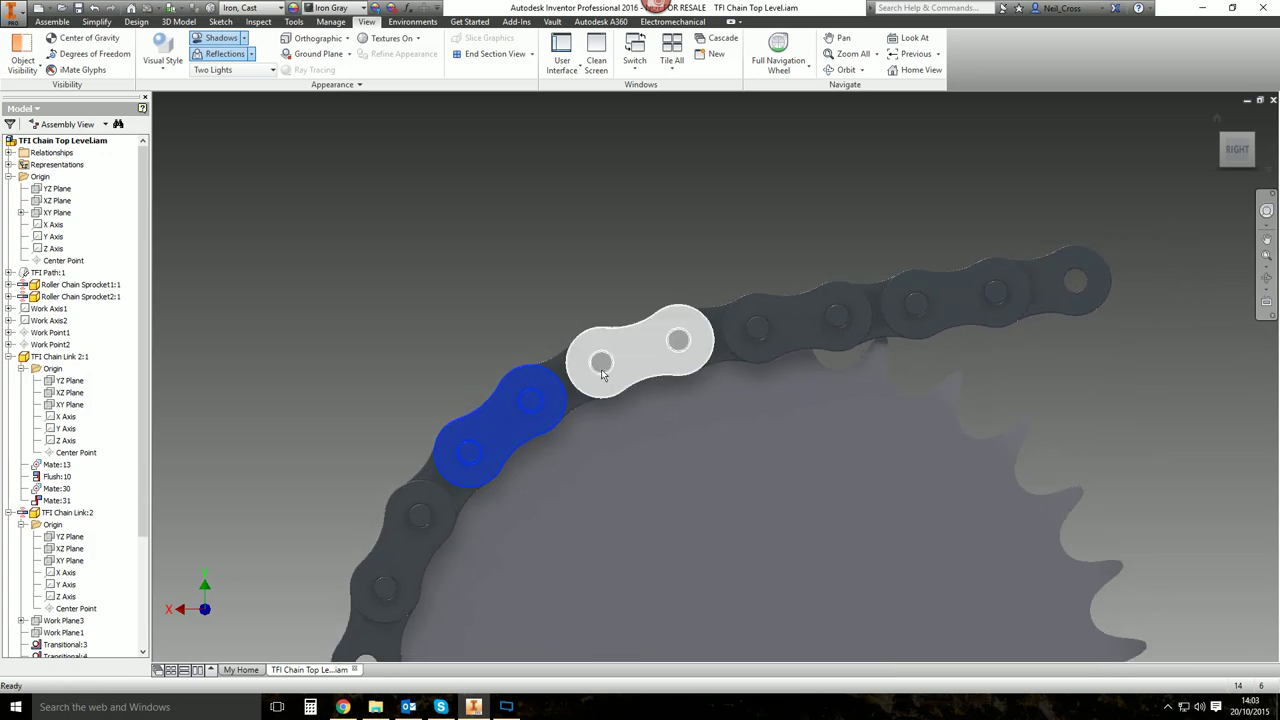
{"action": "left_click", "coordinate": [521, 300]}
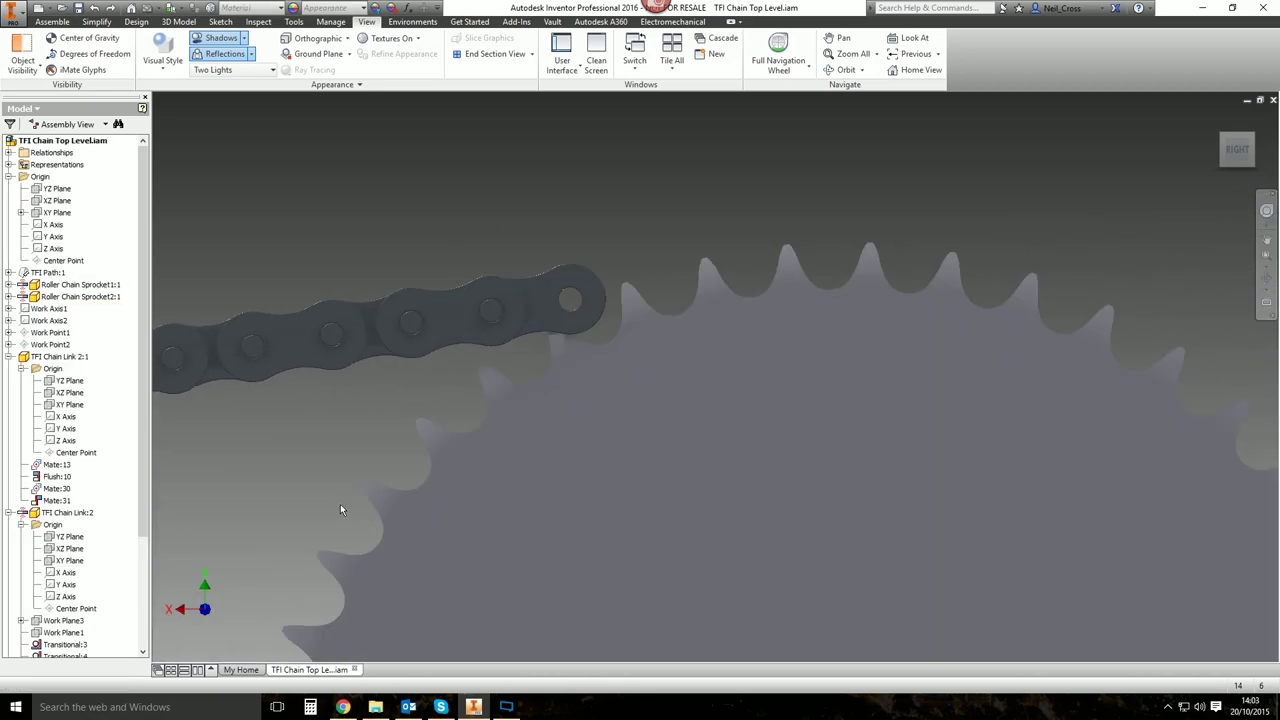
Move the chain segment over the teeth of the larger sprocket to test its motion, and undo the move.
{"action": "scroll", "coordinate": [364, 484], "scroll_direction": "up", "scroll_amount": 3}
{"action": "middle_click_drag", "start_coordinate": [392, 474], "coordinate": [454, 462]}
{"action": "scroll", "coordinate": [716, 309], "scroll_direction": "down", "scroll_amount": 3}
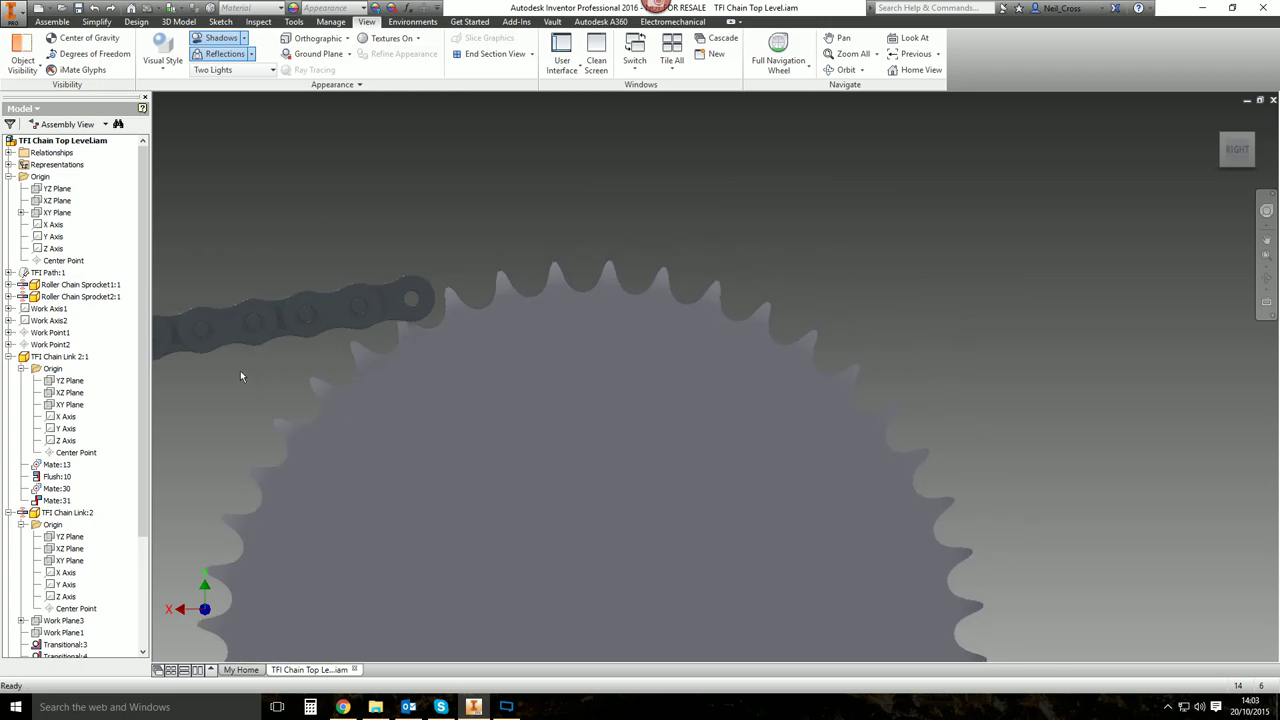
{"action": "left_click_drag", "start_coordinate": [245, 326], "coordinate": [814, 355]}
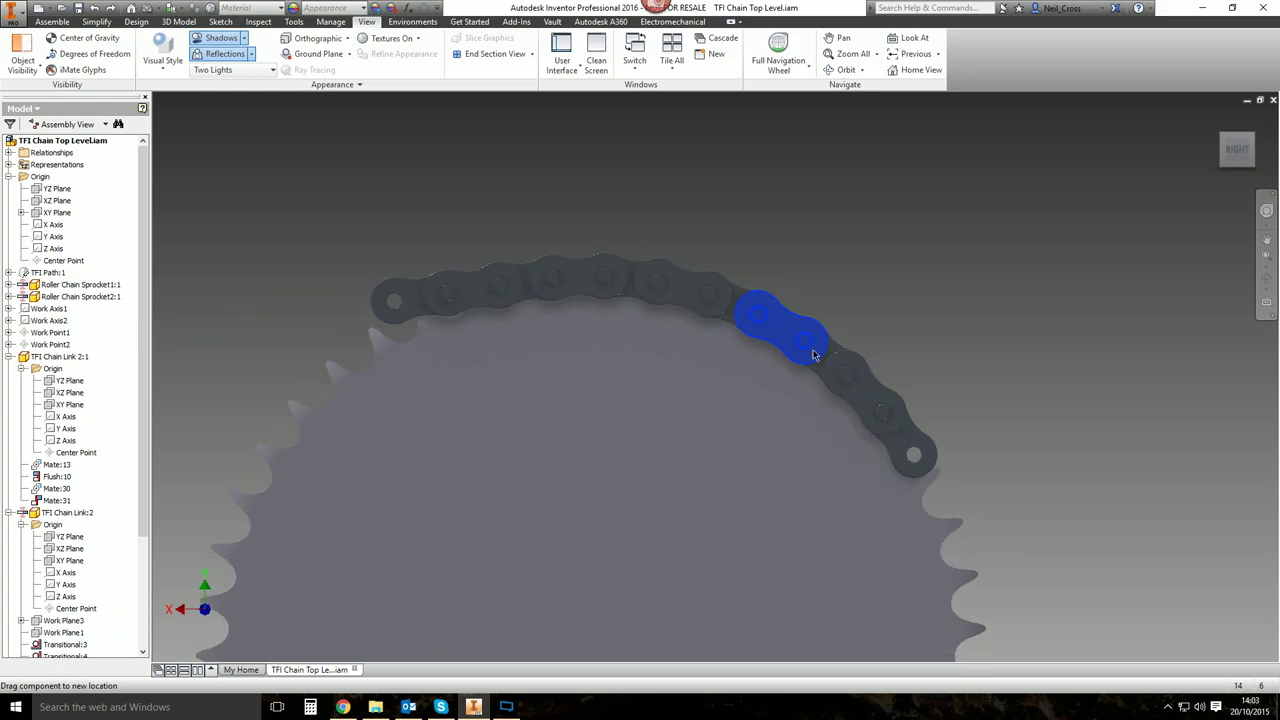
{"action": "left_click_drag", "start_coordinate": [805, 276], "coordinate": [851, 215]}
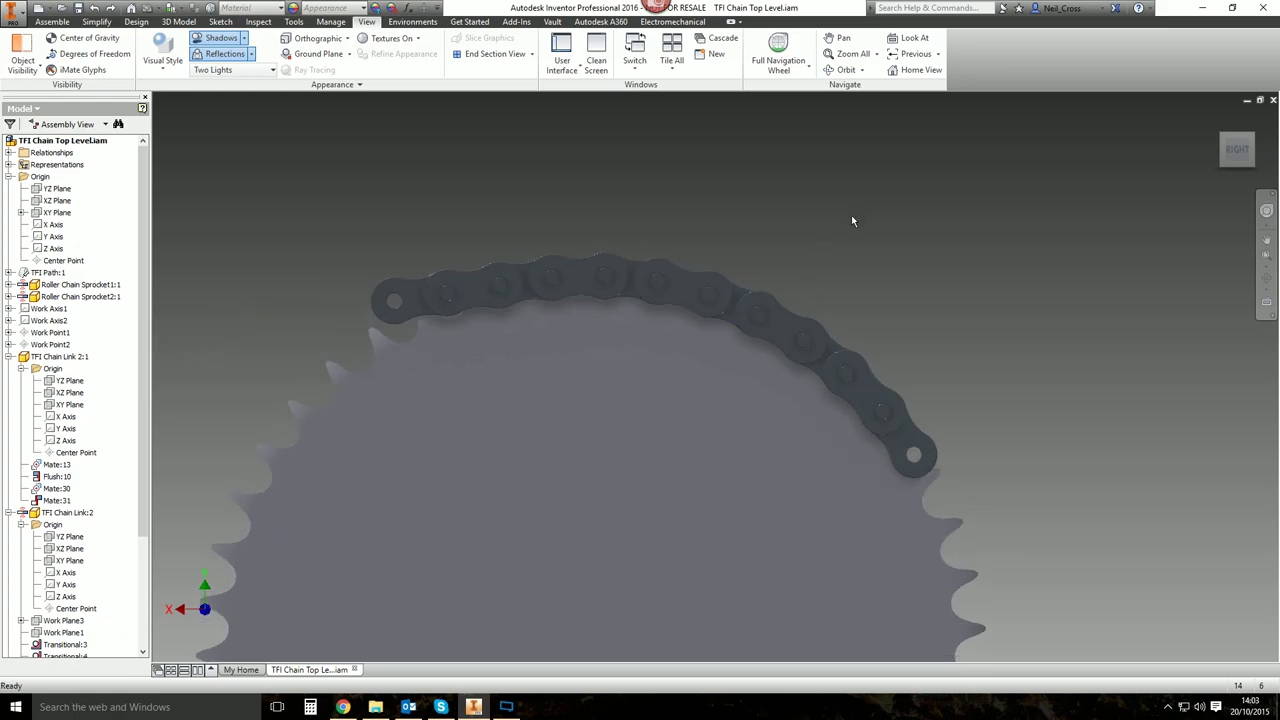
{"action": "key", "text": "ctrl+z"}
Section the assembly with a Half Section View on the top-level XY origin plane.
{"action": "scroll", "coordinate": [482, 432], "scroll_direction": "up", "scroll_amount": 3}
{"action": "middle_click_drag", "start_coordinate": [482, 432], "coordinate": [619, 418]}
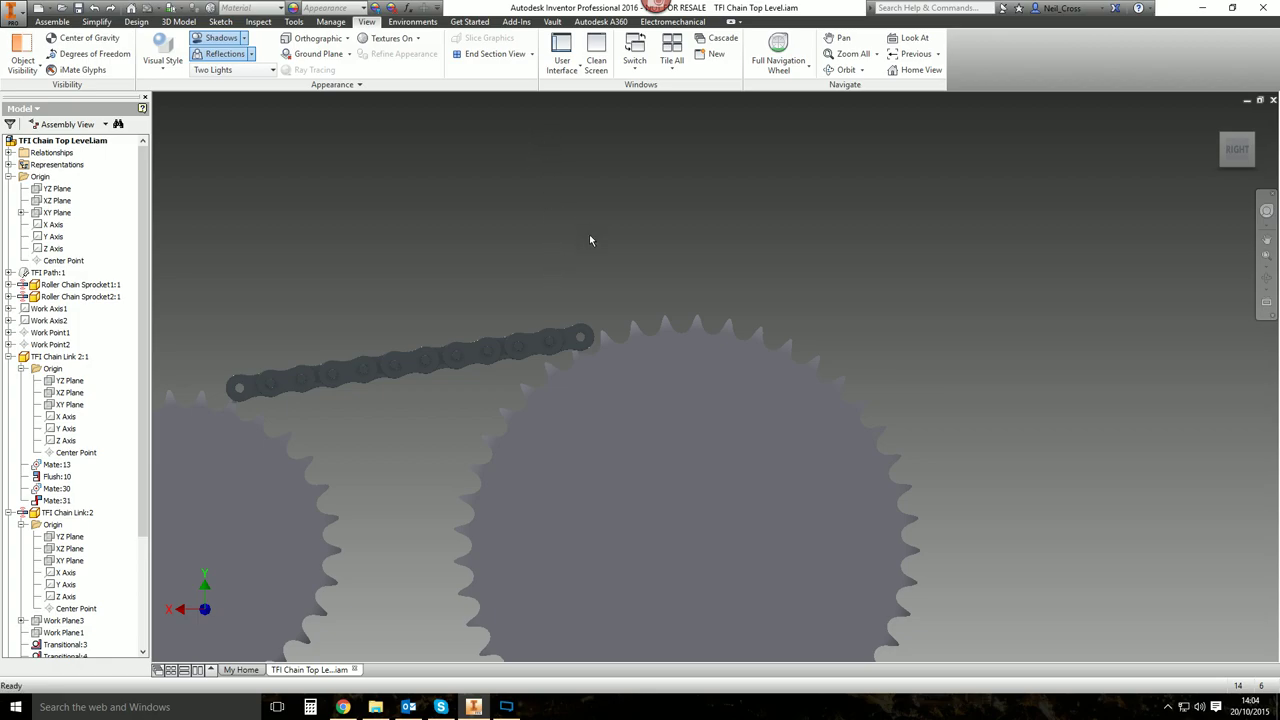
{"action": "middle_click_drag", "start_coordinate": [629, 291], "coordinate": [646, 267], "text": "shift"}
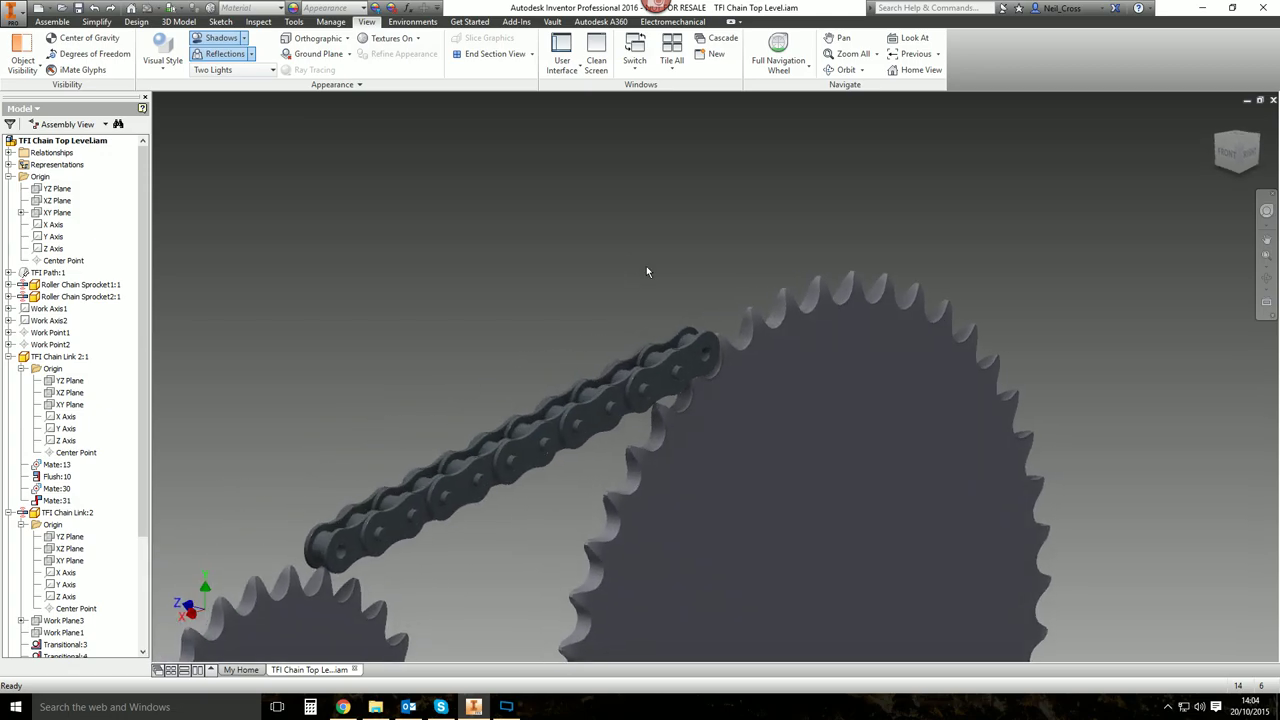
{"action": "left_click", "coordinate": [533, 54]}
{"action": "left_click", "coordinate": [522, 102]}
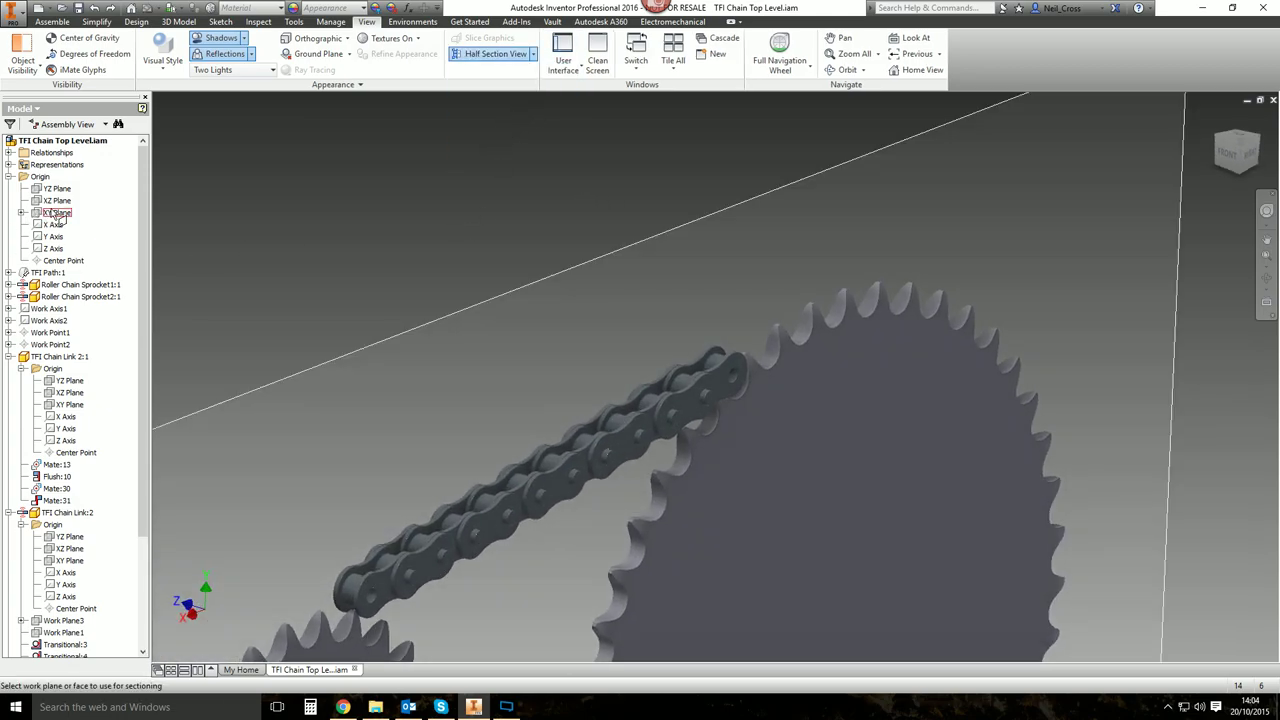
{"action": "left_click", "coordinate": [56, 213]}
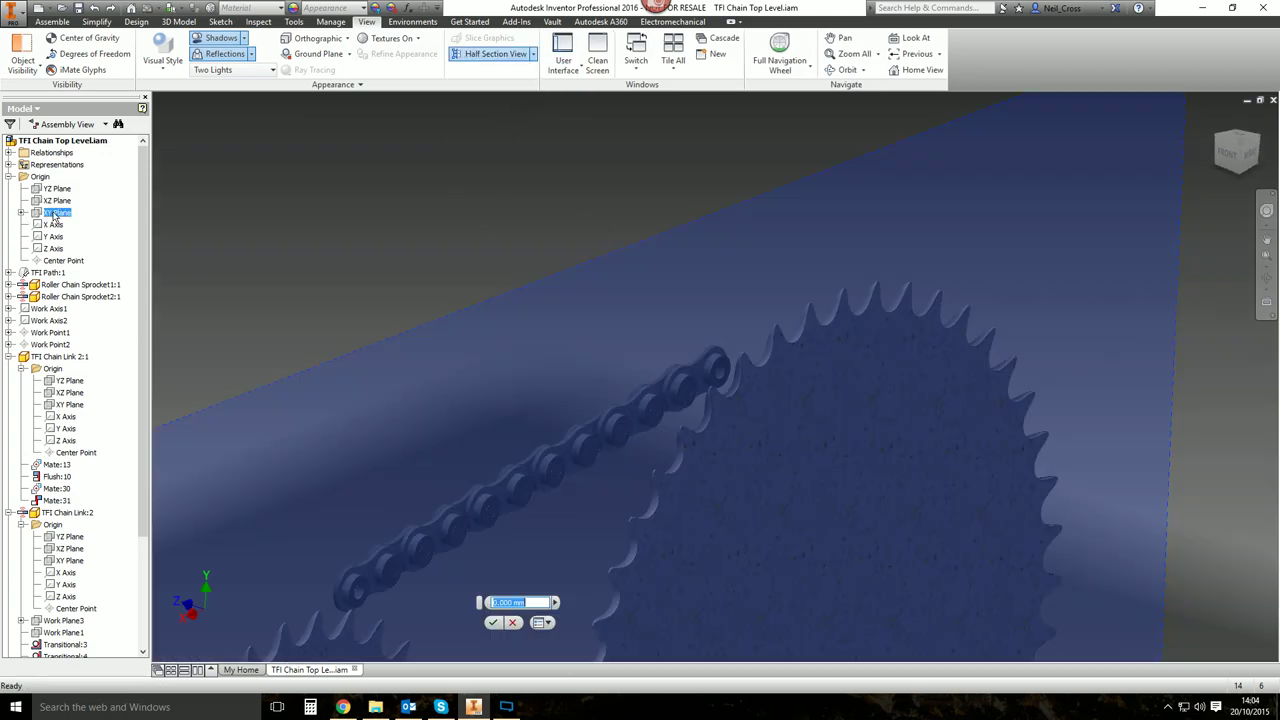
{"action": "left_click", "coordinate": [512, 622]}
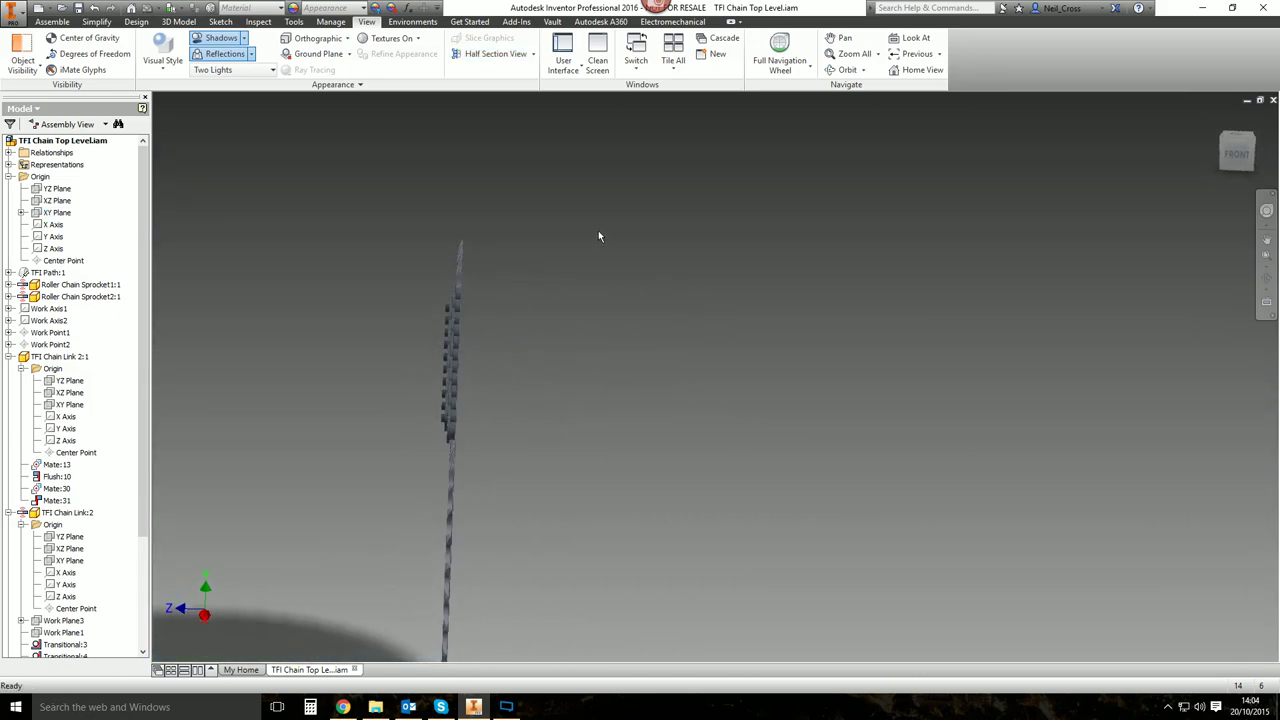
From the right view, pull the chain links into the teeth of the sectioned larger sprocket to check their engagement.
{"action": "key", "text": "F5"}
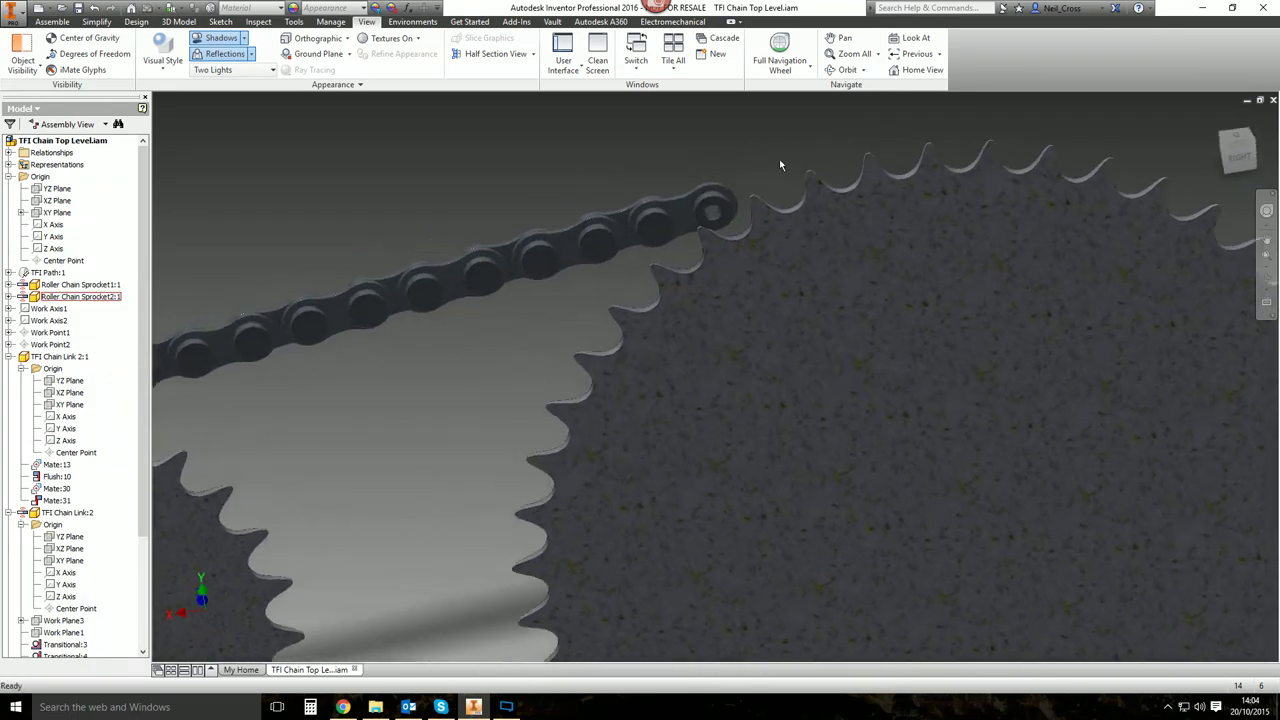
{"action": "left_click", "coordinate": [1234, 156]}
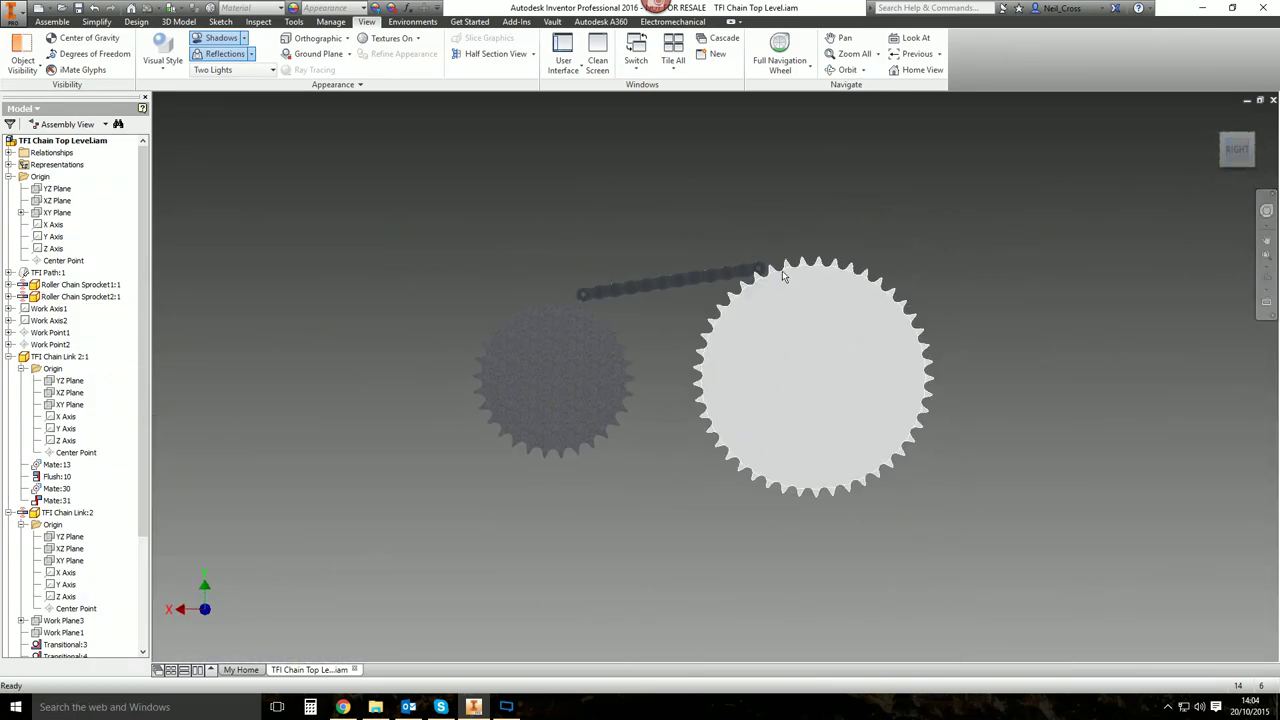
{"action": "scroll", "coordinate": [783, 276], "scroll_direction": "up", "scroll_amount": 8}
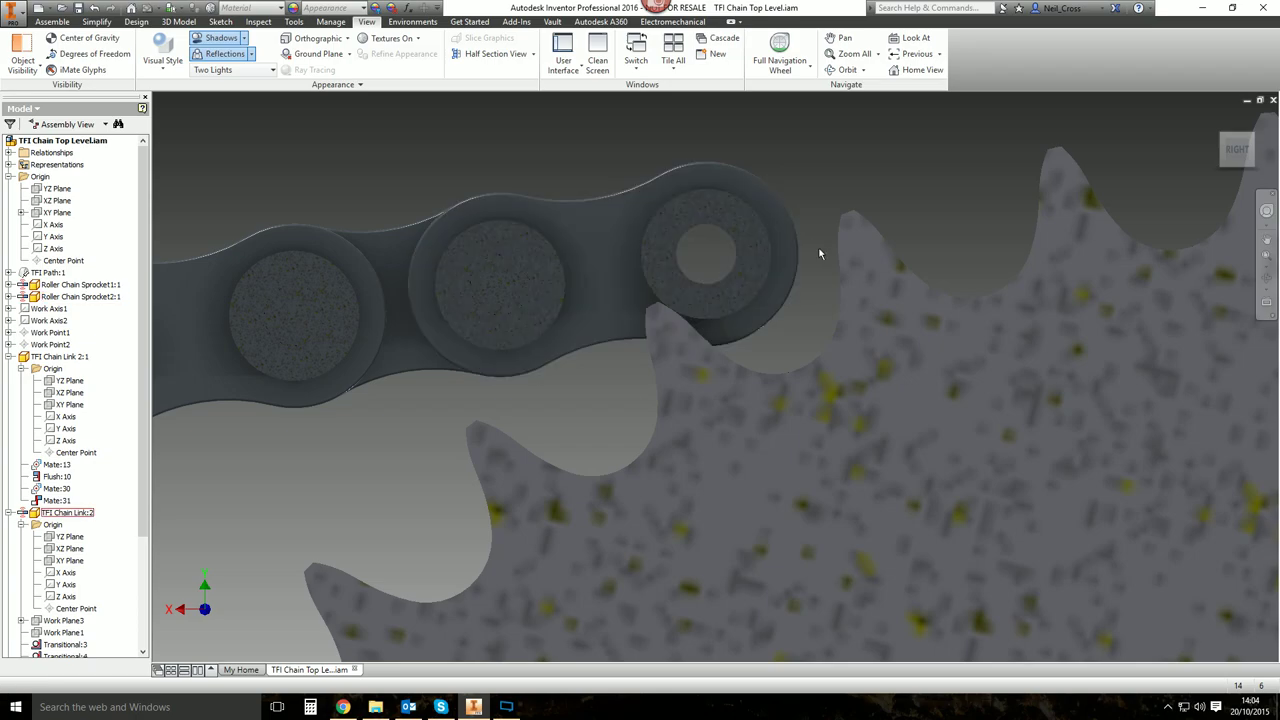
{"action": "scroll", "coordinate": [460, 430], "scroll_direction": "down", "scroll_amount": 3}
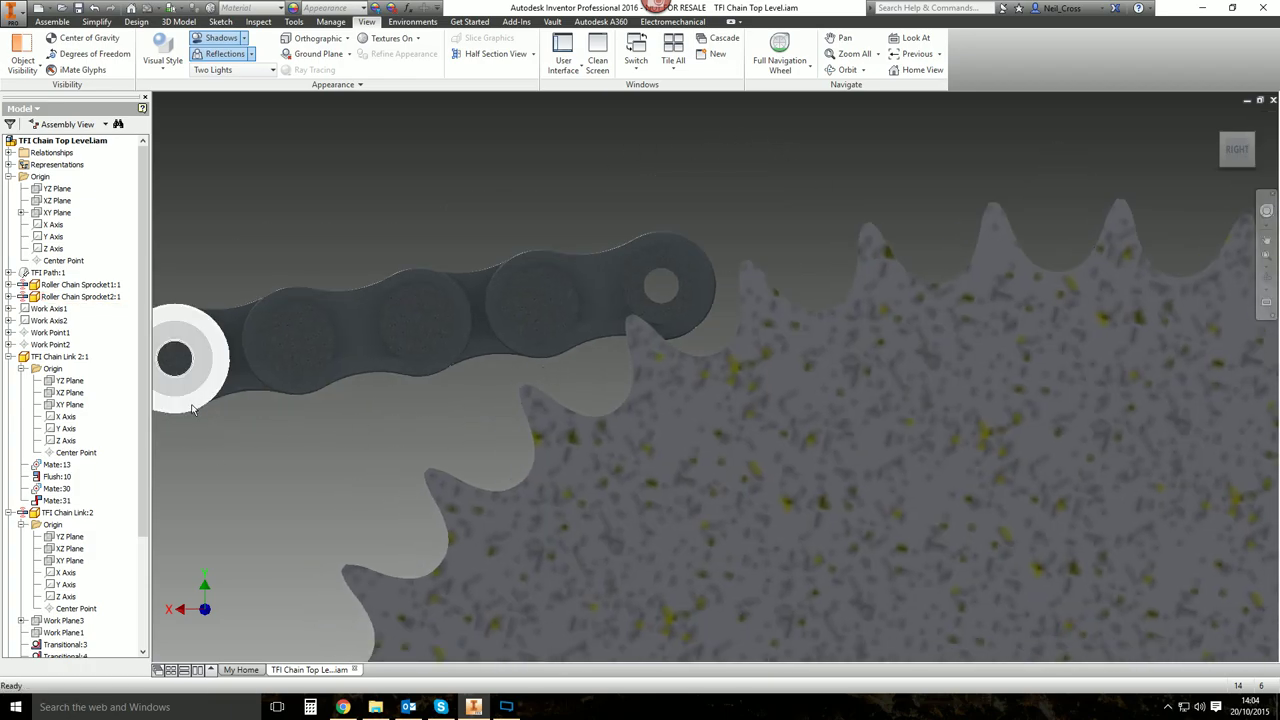
{"action": "left_click_drag", "start_coordinate": [193, 412], "coordinate": [523, 314]}
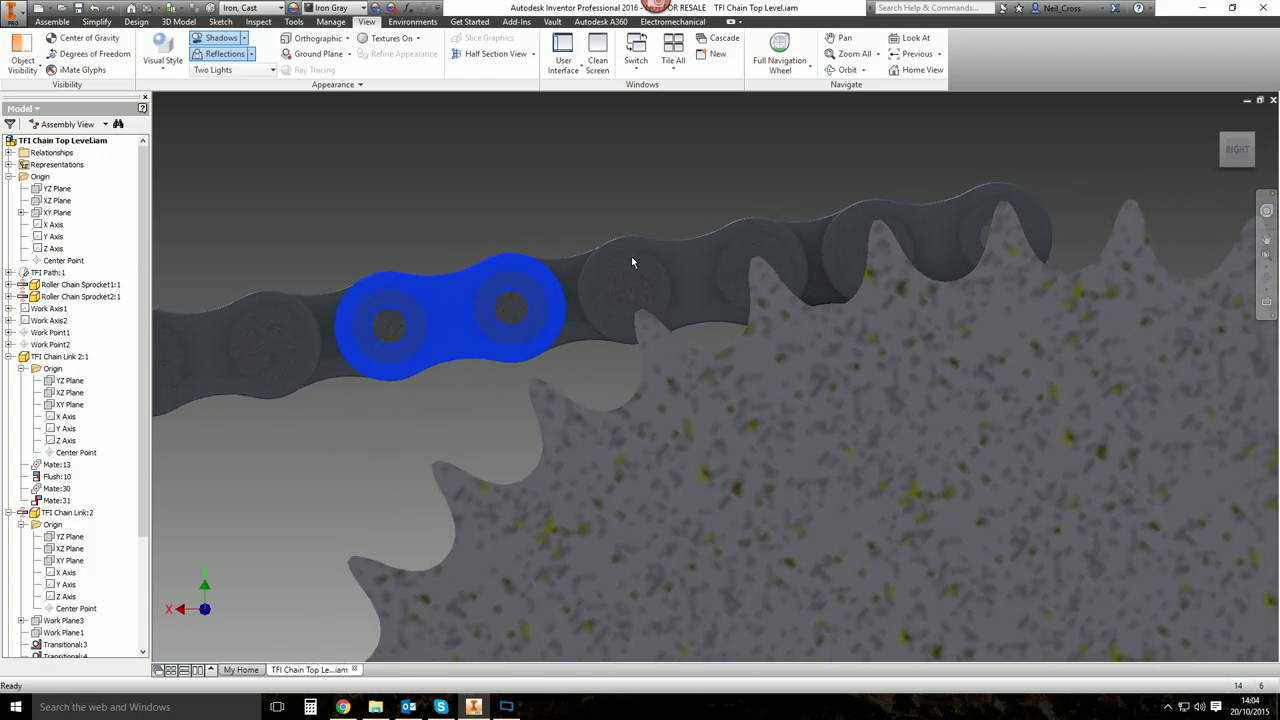
{"action": "left_click", "coordinate": [795, 178]}
{"action": "left_click_drag", "start_coordinate": [663, 305], "coordinate": [806, 237]}
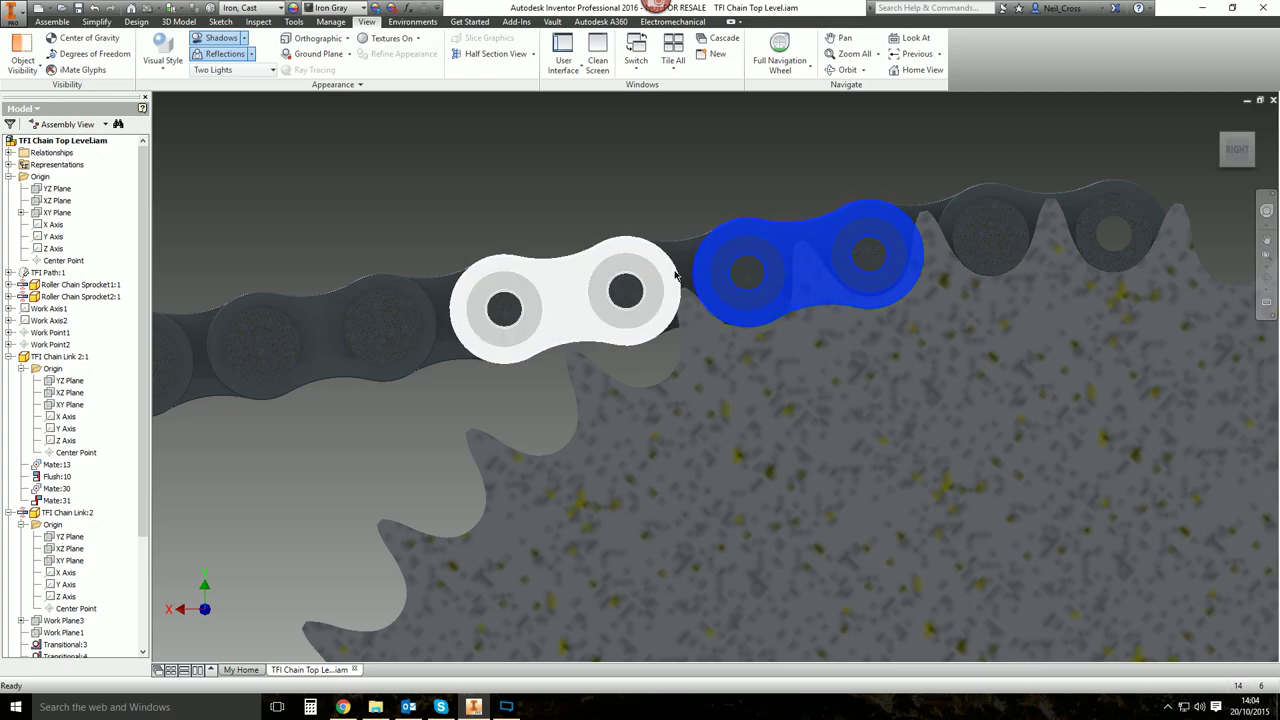
Move the chain links back away from the sectioned larger sprocket's teeth.
{"action": "left_click_drag", "start_coordinate": [676, 276], "coordinate": [245, 306]}
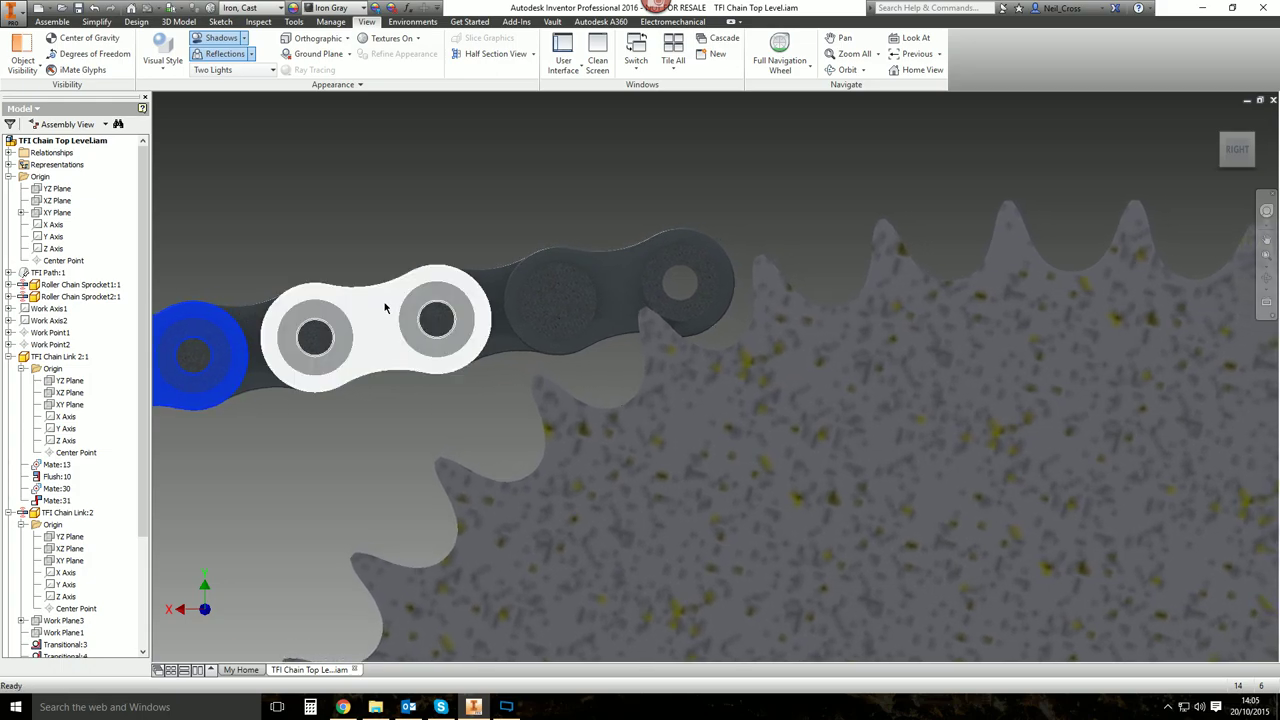
{"action": "left_click_drag", "start_coordinate": [385, 307], "coordinate": [357, 314]}
{"action": "left_click", "coordinate": [345, 318]}
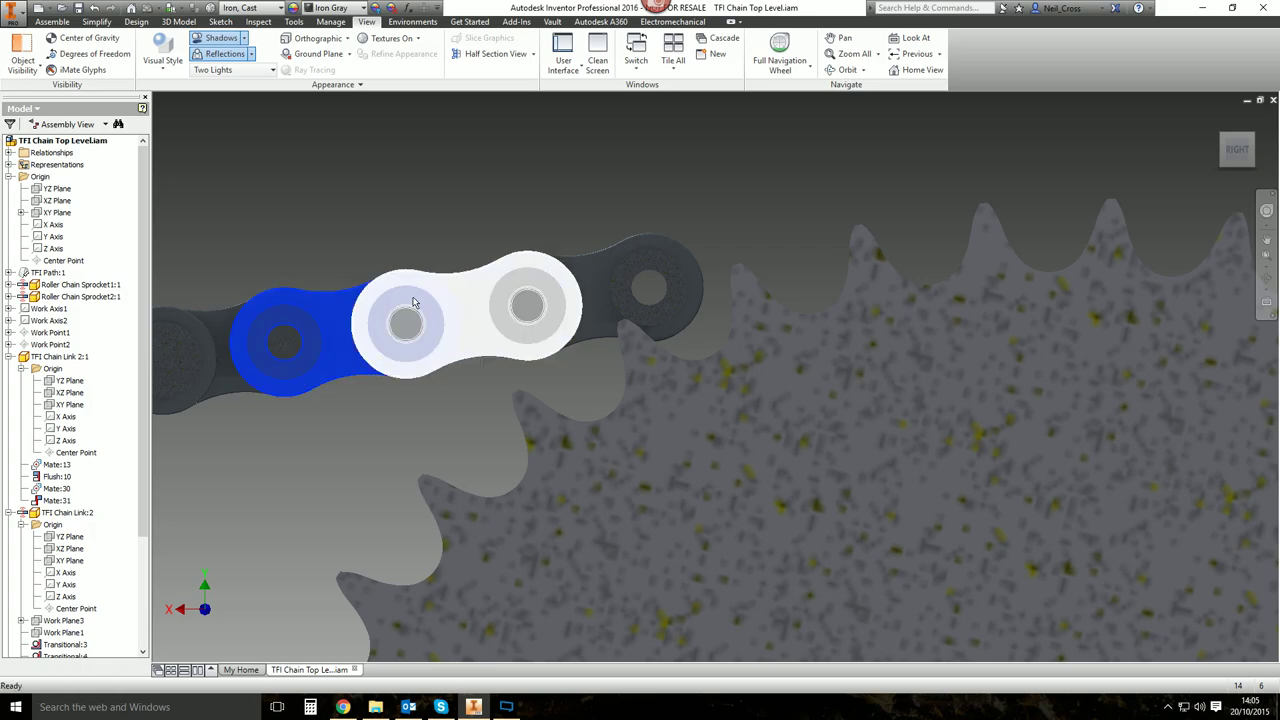
{"action": "left_click_drag", "start_coordinate": [515, 295], "coordinate": [433, 292]}
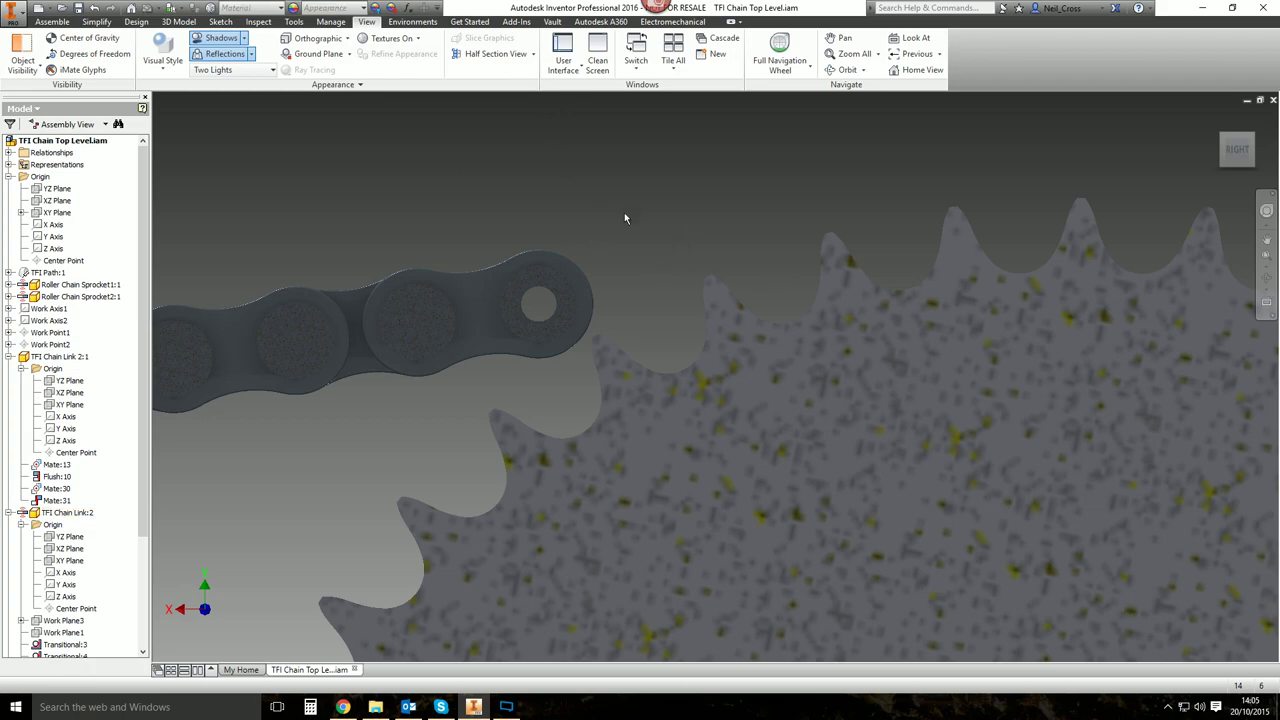
End the section view to display the whole chain and sprockets again.
{"action": "left_click", "coordinate": [533, 53]}
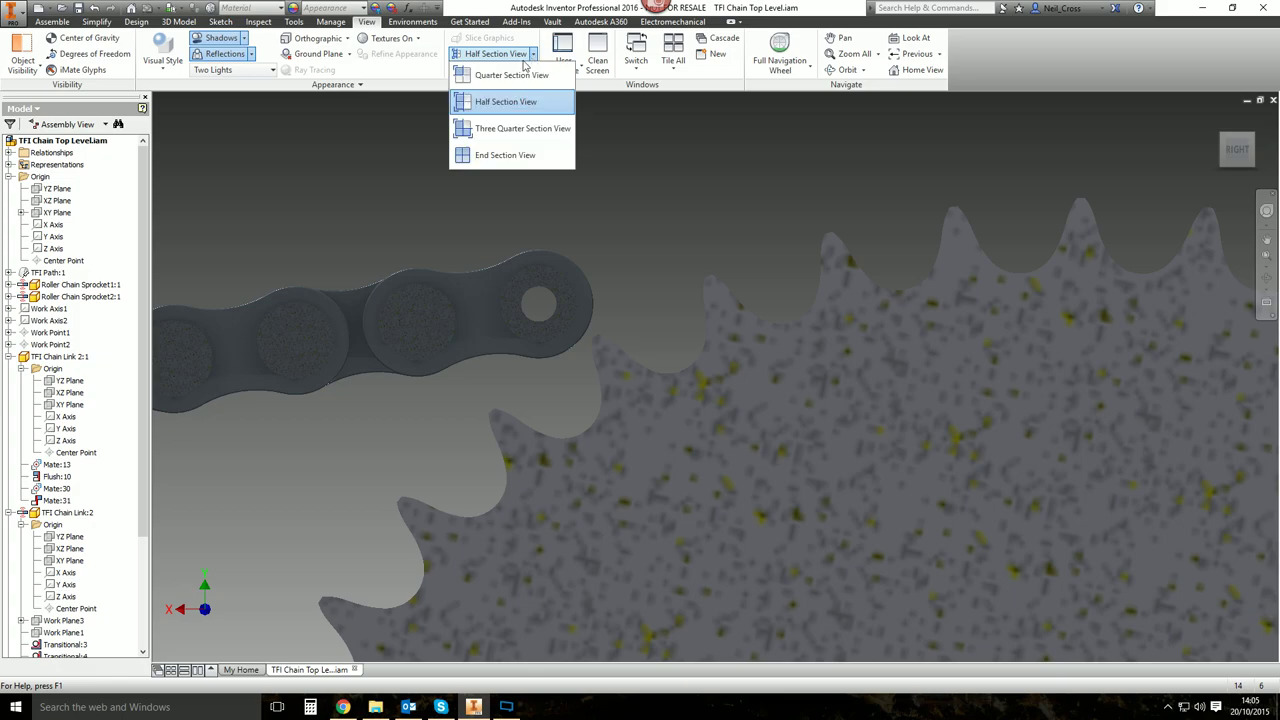
{"action": "left_click", "coordinate": [525, 155]}
{"action": "scroll", "coordinate": [700, 220], "scroll_direction": "up", "scroll_amount": 8}
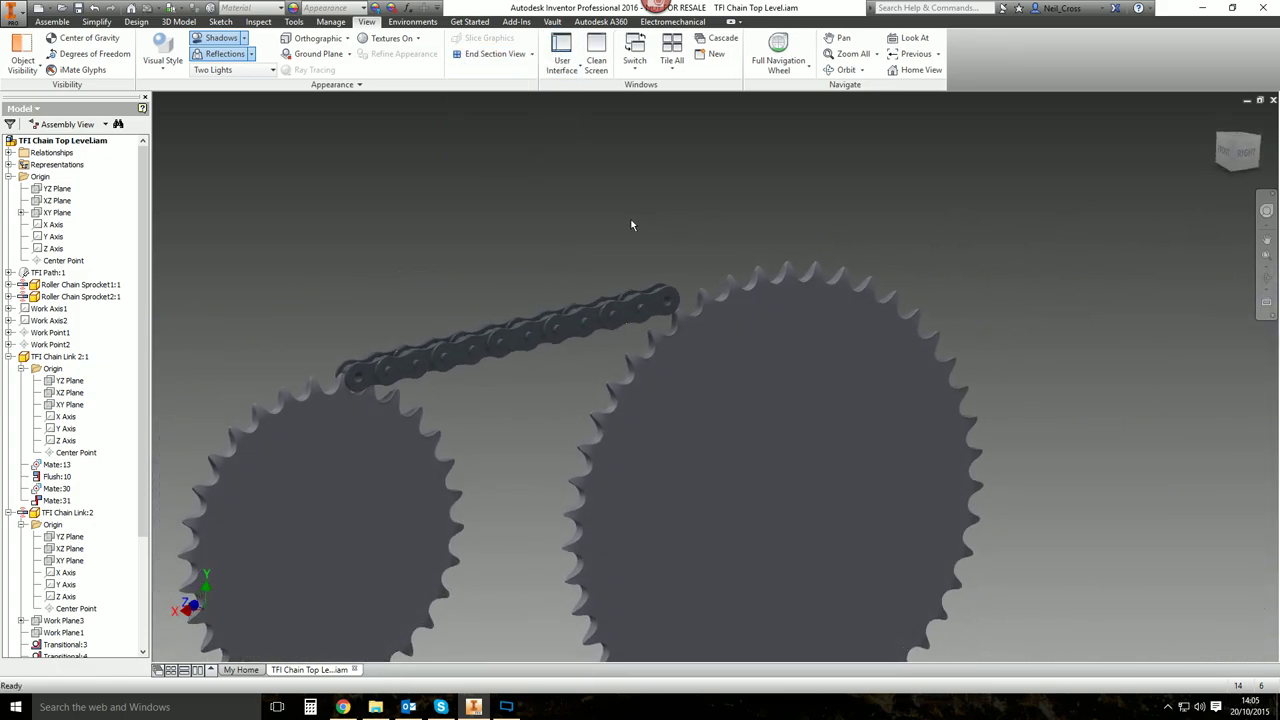
Rotate the smaller sprocket and the larger sprocket to drive the chain segment along its path.
{"action": "left_click", "coordinate": [323, 551]}
{"action": "left_click_drag", "start_coordinate": [399, 452], "coordinate": [470, 470]}
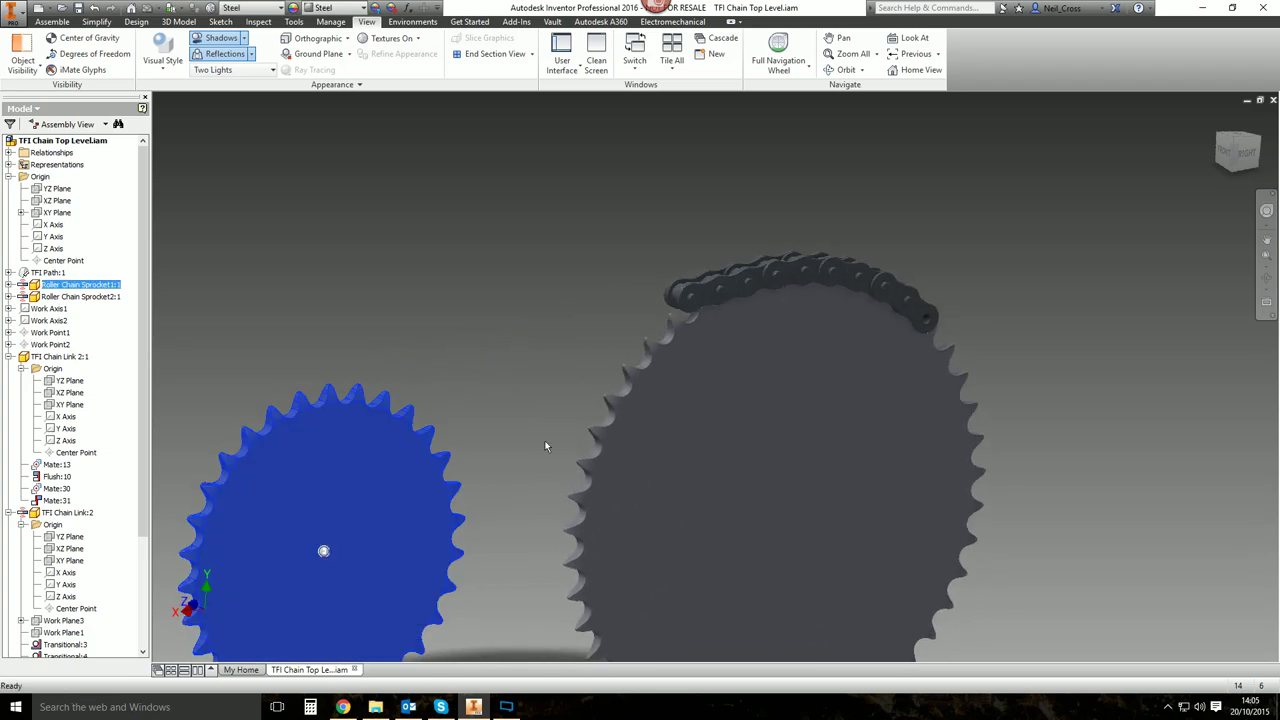
{"action": "left_click_drag", "start_coordinate": [646, 411], "coordinate": [662, 588]}
{"action": "left_click_drag", "start_coordinate": [905, 451], "coordinate": [945, 369]}
{"action": "left_click", "coordinate": [944, 306]}
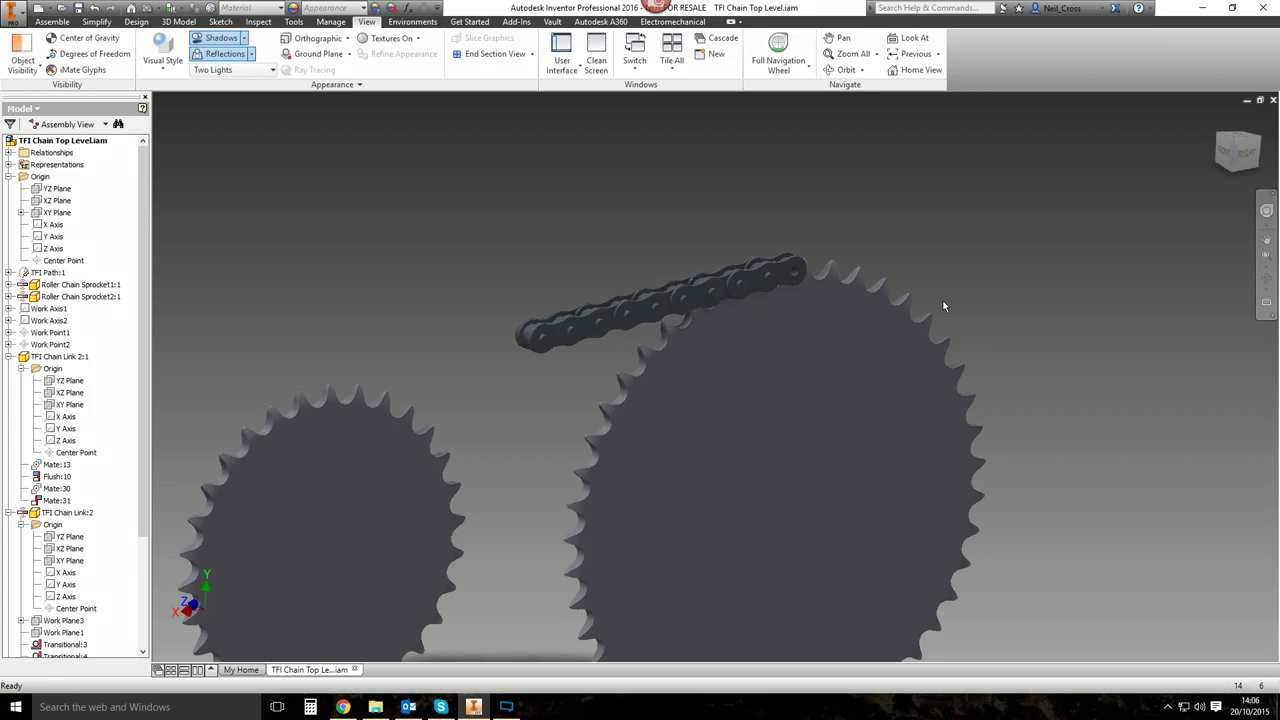
Try moving the chain's end link toward the smaller sprocket, and undo the last changes.
{"action": "left_click", "coordinate": [548, 335]}
{"action": "left_click_drag", "start_coordinate": [543, 362], "coordinate": [484, 368]}
{"action": "key", "text": "ctrl+z"}
{"action": "key", "text": "ctrl+z"}
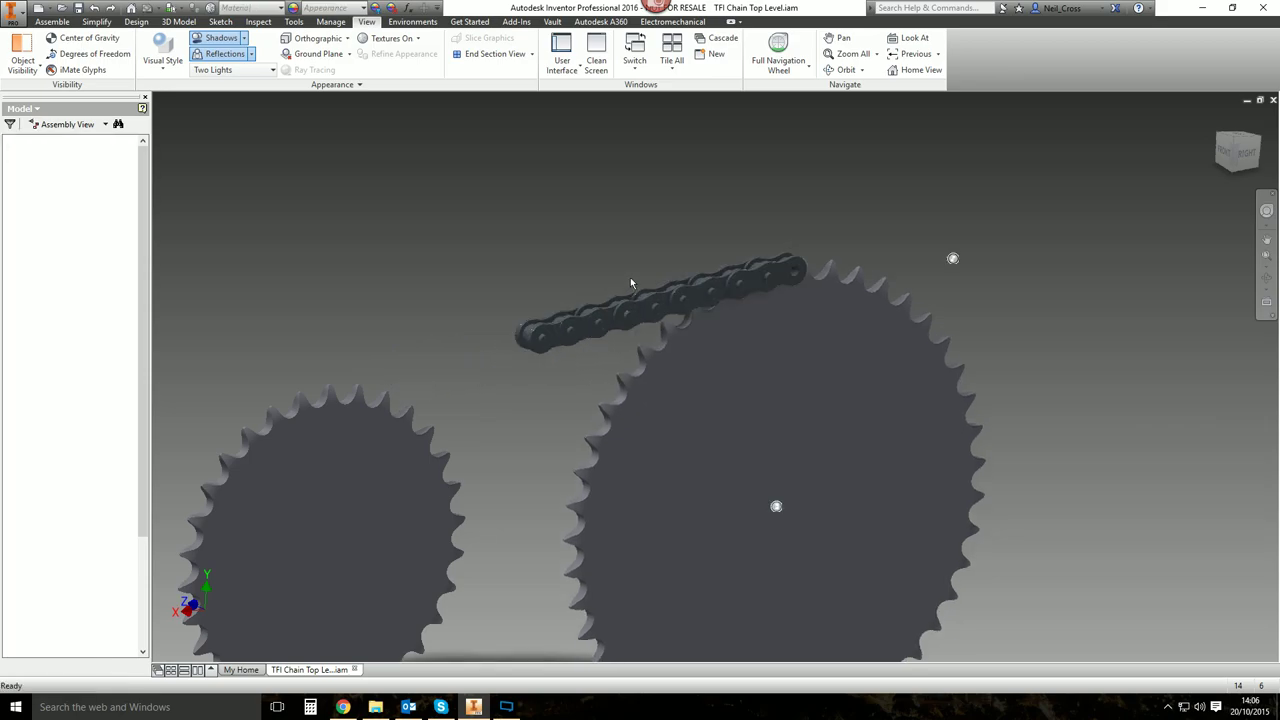
Pull the chain segment off the larger sprocket until its end link meets the top of the smaller sprocket.
{"action": "left_click_drag", "start_coordinate": [688, 290], "coordinate": [409, 367]}
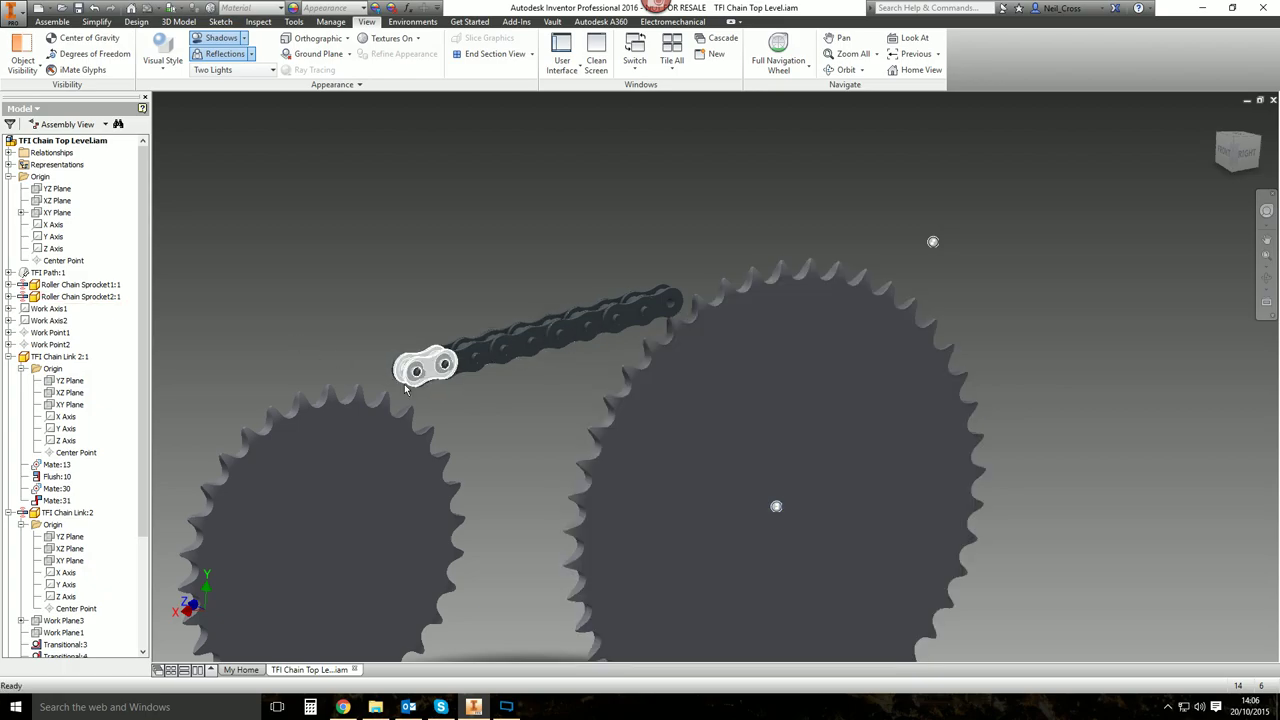
{"action": "left_click_drag", "start_coordinate": [394, 372], "coordinate": [349, 386]}
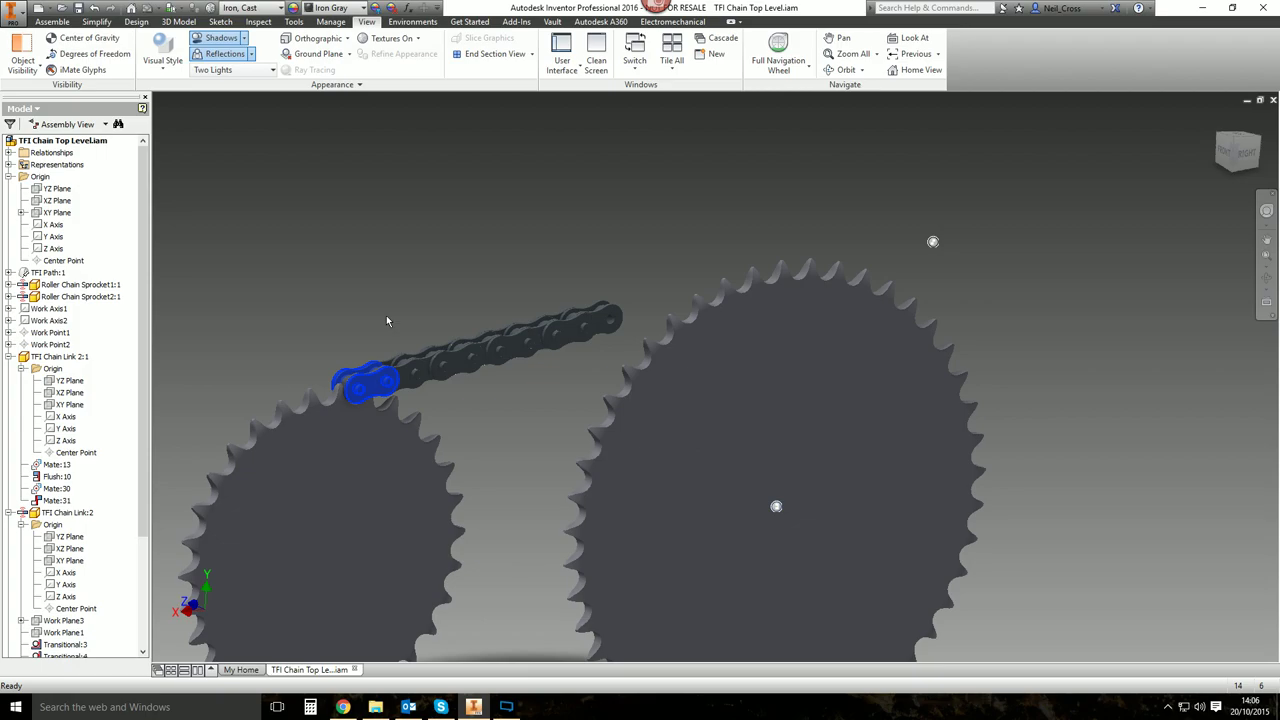
{"action": "left_click", "coordinate": [409, 249]}
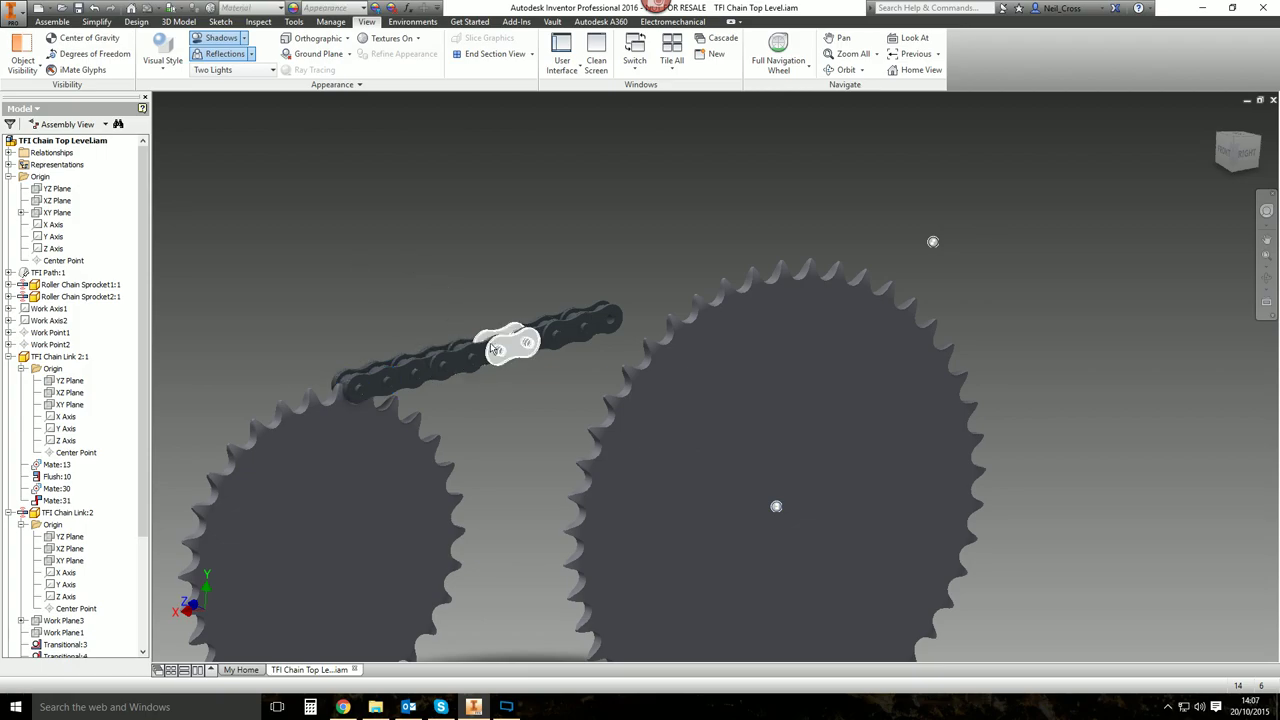
{"action": "left_click_drag", "start_coordinate": [492, 348], "coordinate": [380, 378]}
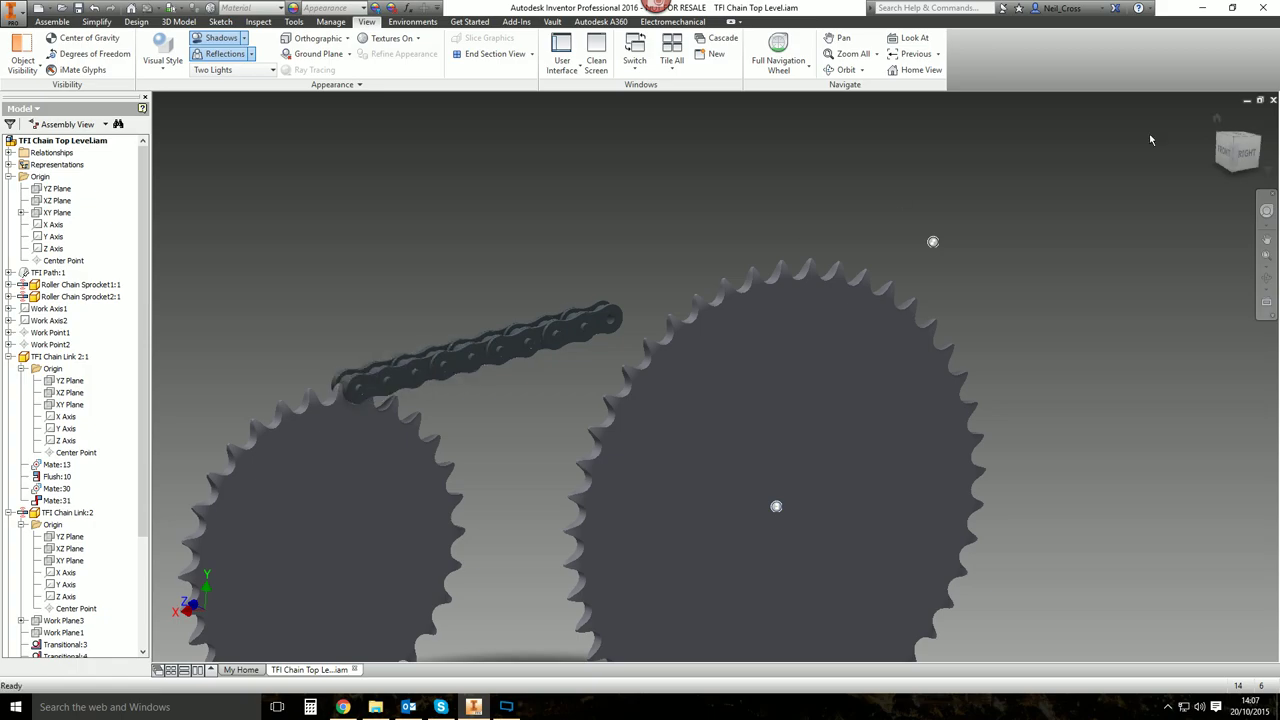
From the right view, pull the chain's links along the path so the segment wraps around the smaller sprocket.
{"action": "left_click", "coordinate": [1245, 152]}
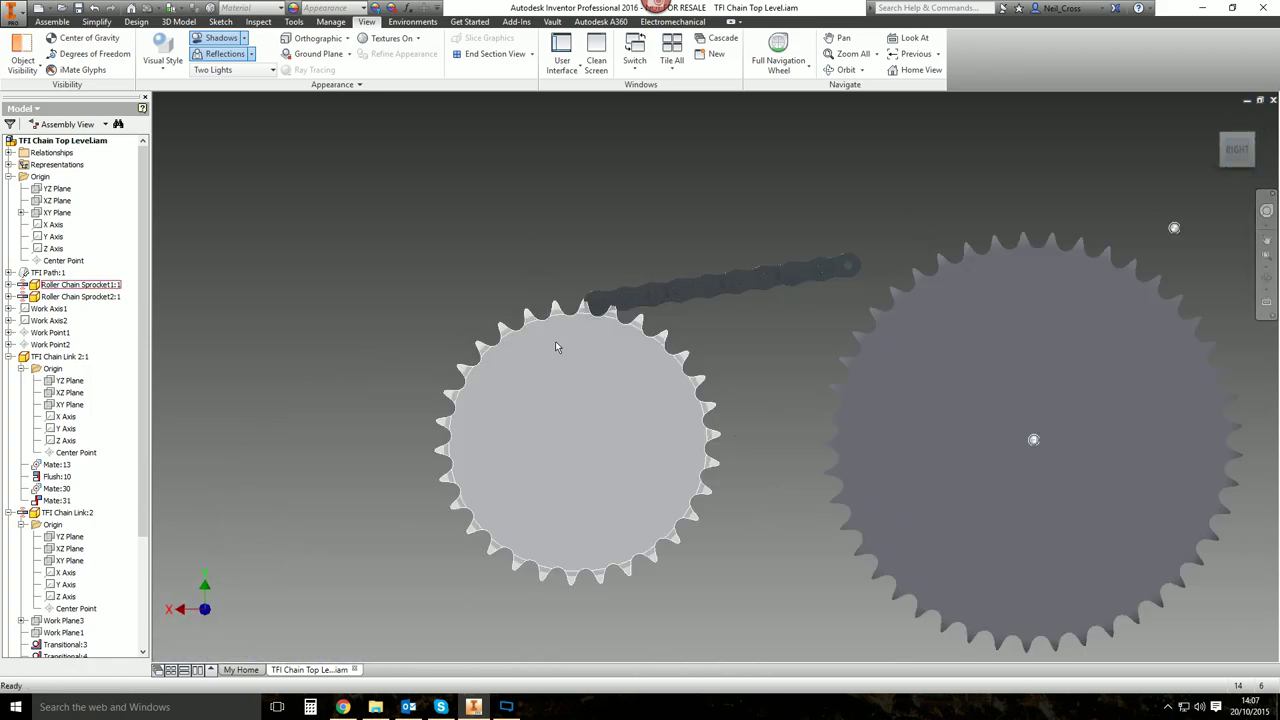
{"action": "mouse_move", "coordinate": [596, 300]}
{"action": "left_mouse_down"}
{"action": "mouse_move", "coordinate": [527, 323]}
{"action": "mouse_move", "coordinate": [593, 308]}
{"action": "mouse_move", "coordinate": [619, 277]}
{"action": "mouse_move", "coordinate": [620, 300]}
{"action": "mouse_move", "coordinate": [576, 312]}
{"action": "mouse_move", "coordinate": [617, 281]}
{"action": "mouse_move", "coordinate": [592, 310]}
{"action": "left_mouse_up"}
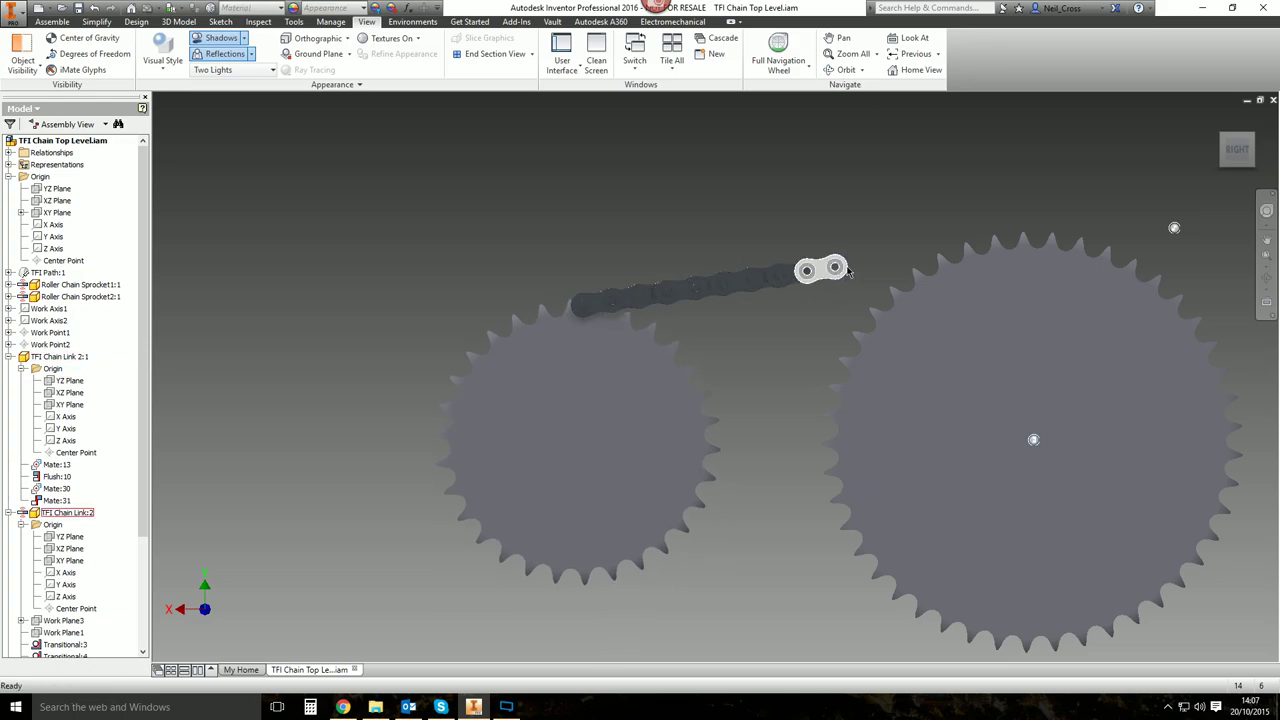
{"action": "left_click_drag", "start_coordinate": [845, 270], "coordinate": [601, 304]}
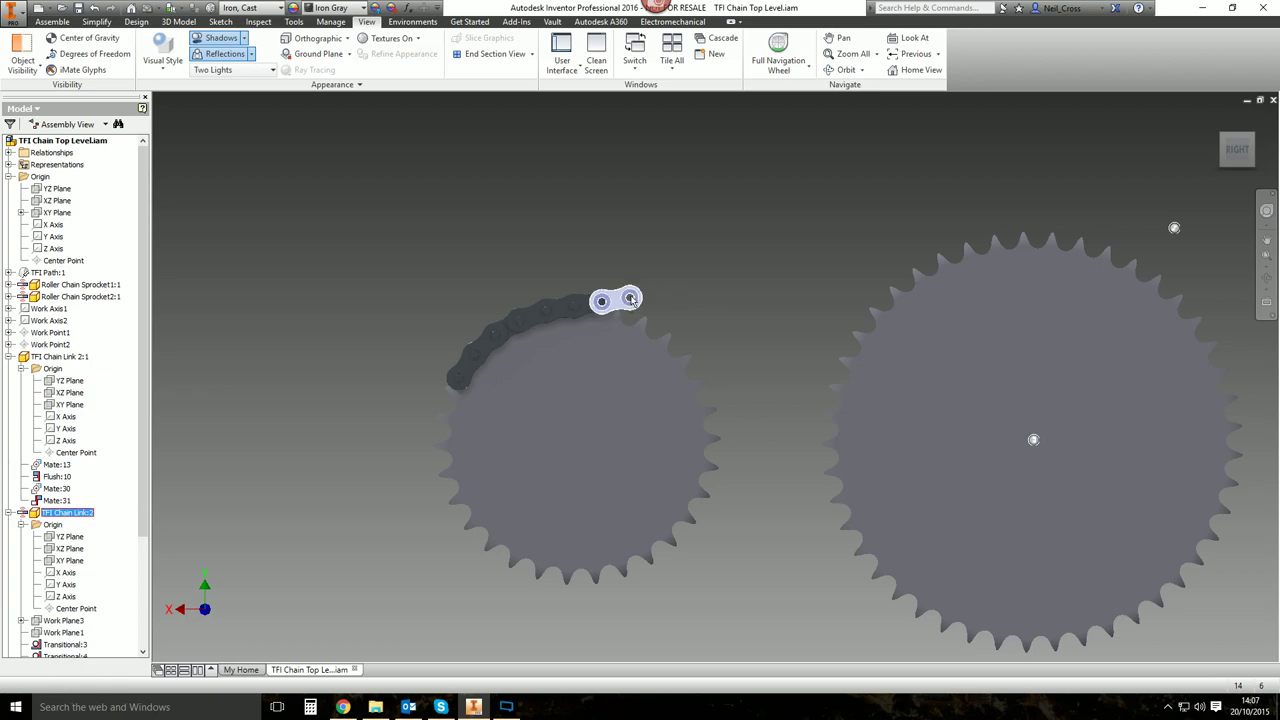
Pull the chain segment around the far side of the smaller sprocket and along the lower path to the larger sprocket.
{"action": "left_click", "coordinate": [434, 391]}
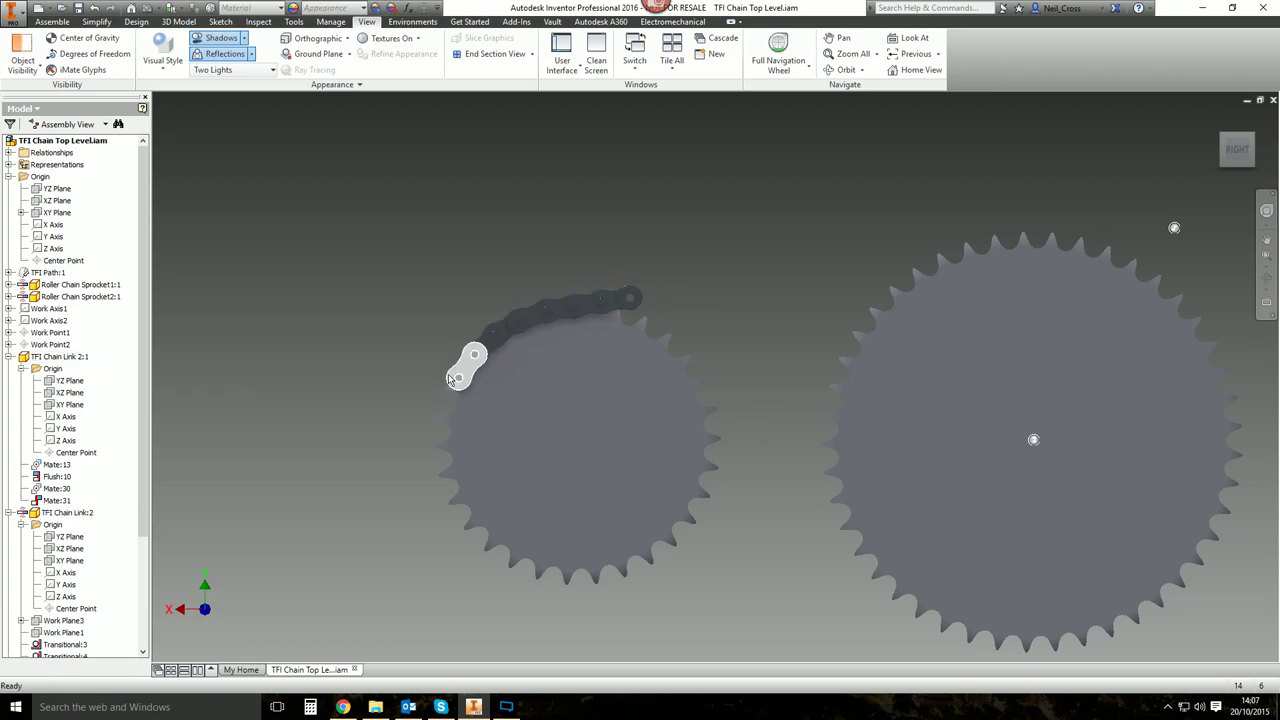
{"action": "mouse_move", "coordinate": [454, 379]}
{"action": "left_mouse_down"}
{"action": "mouse_move", "coordinate": [447, 391]}
{"action": "mouse_move", "coordinate": [508, 398]}
{"action": "mouse_move", "coordinate": [456, 371]}
{"action": "mouse_move", "coordinate": [446, 408]}
{"action": "mouse_move", "coordinate": [463, 370]}
{"action": "mouse_move", "coordinate": [458, 385]}
{"action": "left_mouse_up"}
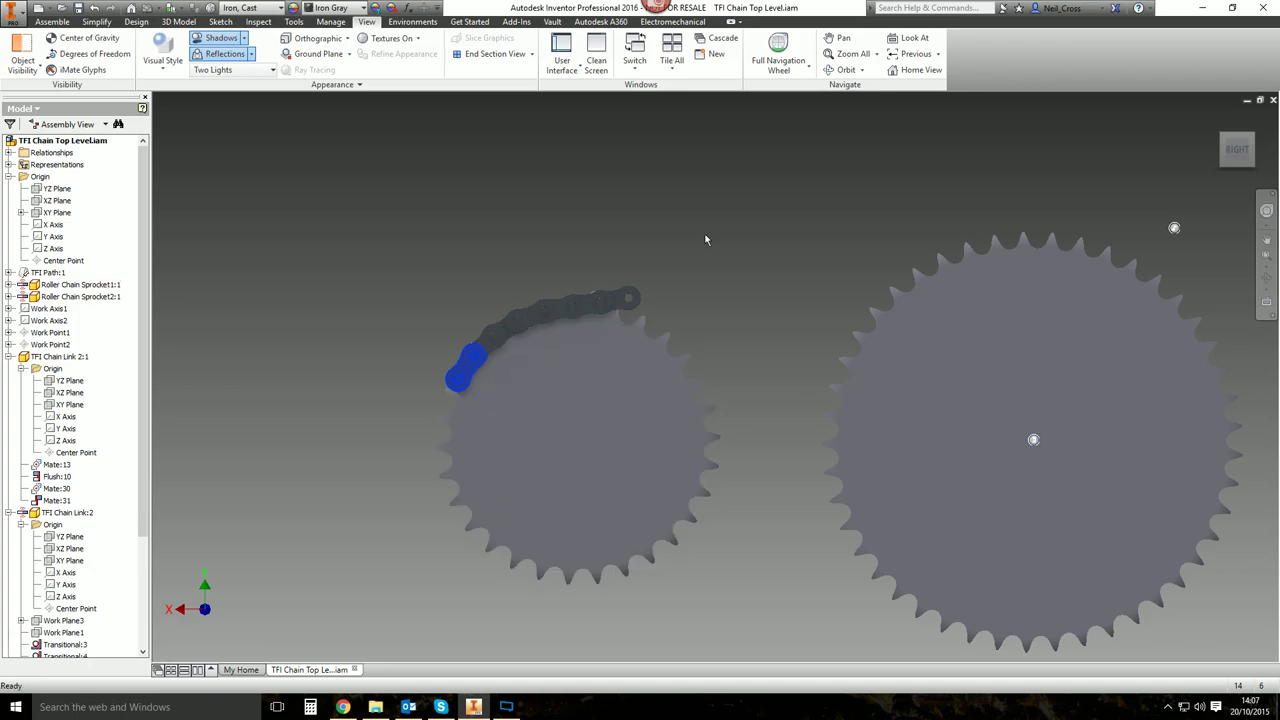
{"action": "left_click", "coordinate": [610, 304]}
{"action": "left_click_drag", "start_coordinate": [609, 310], "coordinate": [547, 583]}
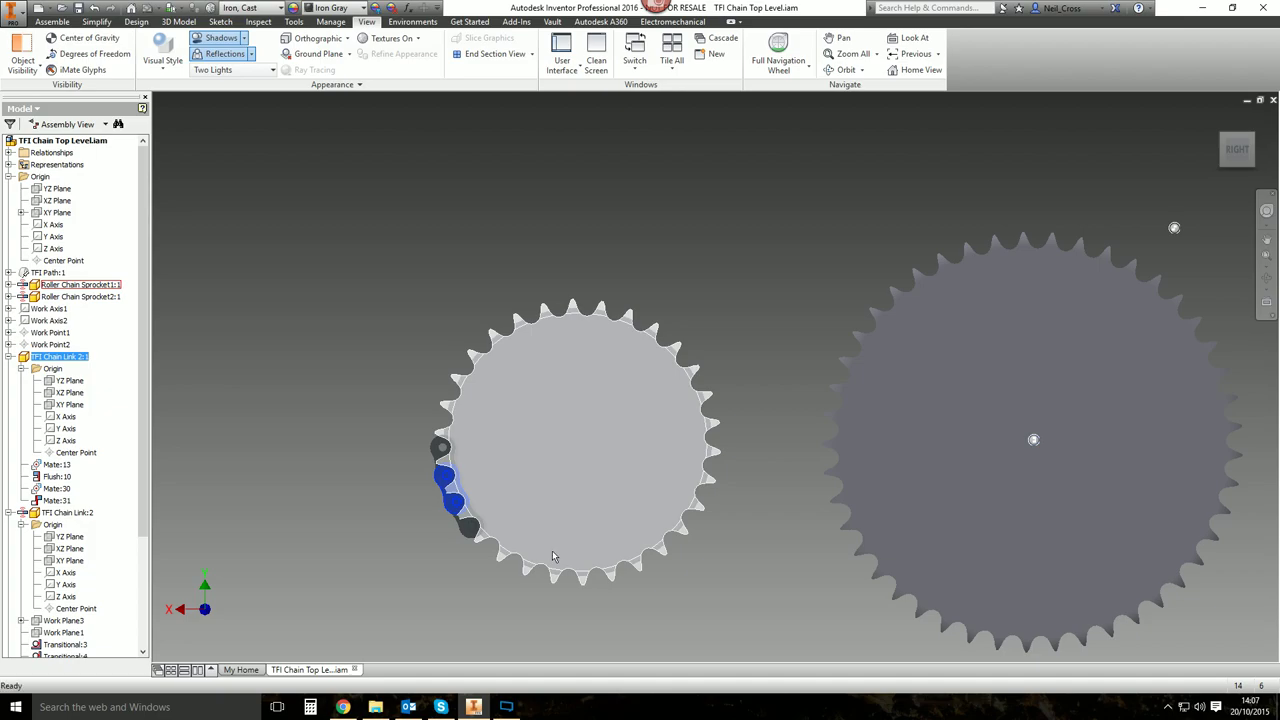
{"action": "left_click_drag", "start_coordinate": [582, 513], "coordinate": [1234, 551]}
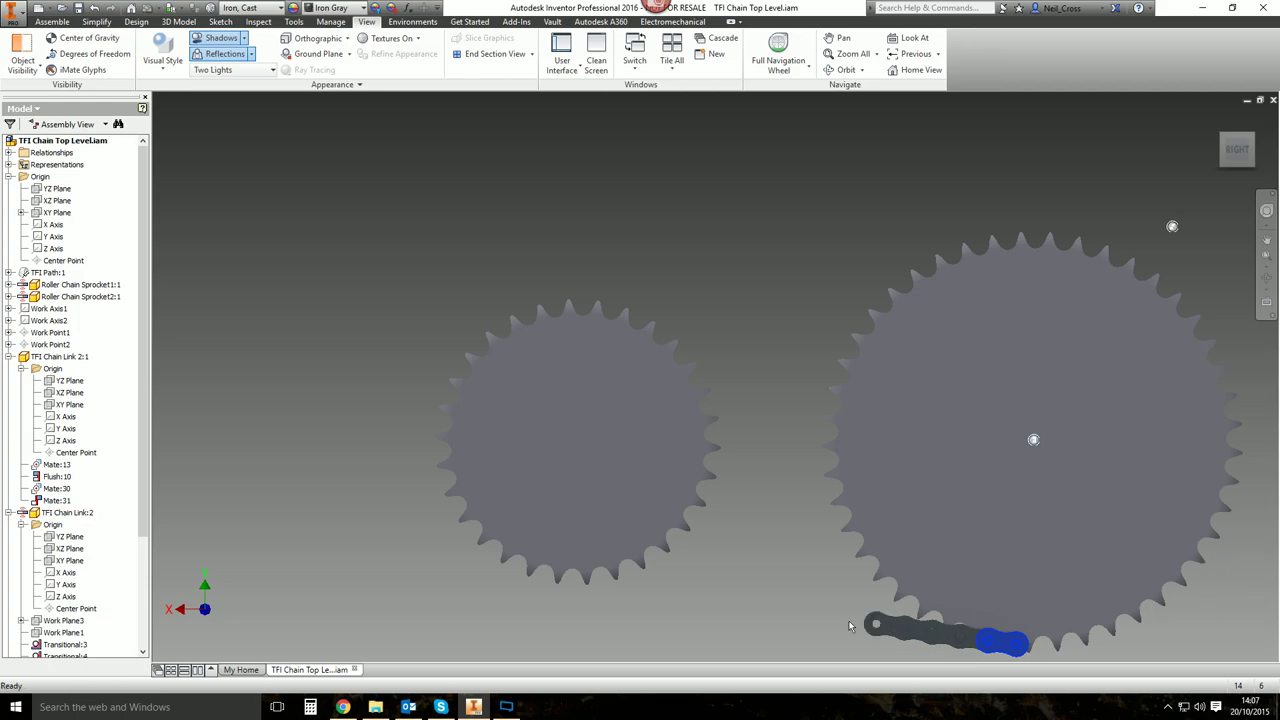
Try pulling the end link from the larger sprocket's underside back toward the smaller sprocket, and undo the move.
{"action": "left_click_drag", "start_coordinate": [878, 625], "coordinate": [409, 456]}
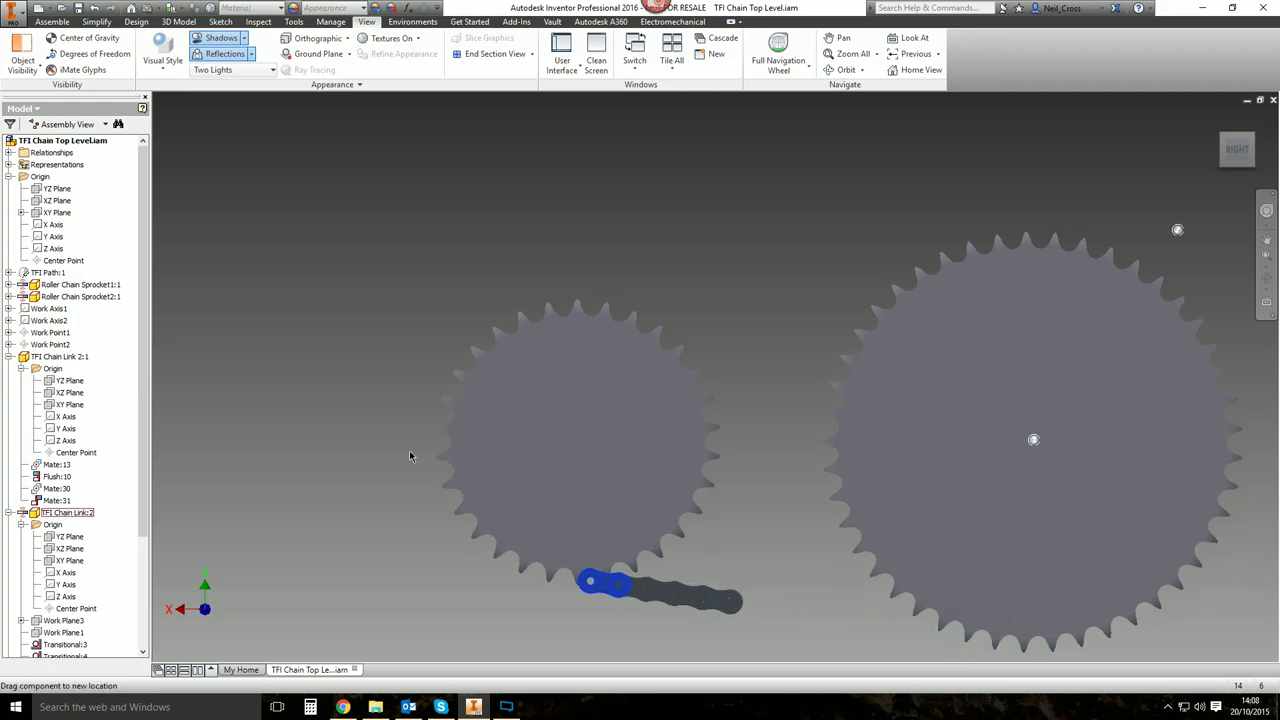
{"action": "left_click_drag", "start_coordinate": [537, 418], "coordinate": [559, 408]}
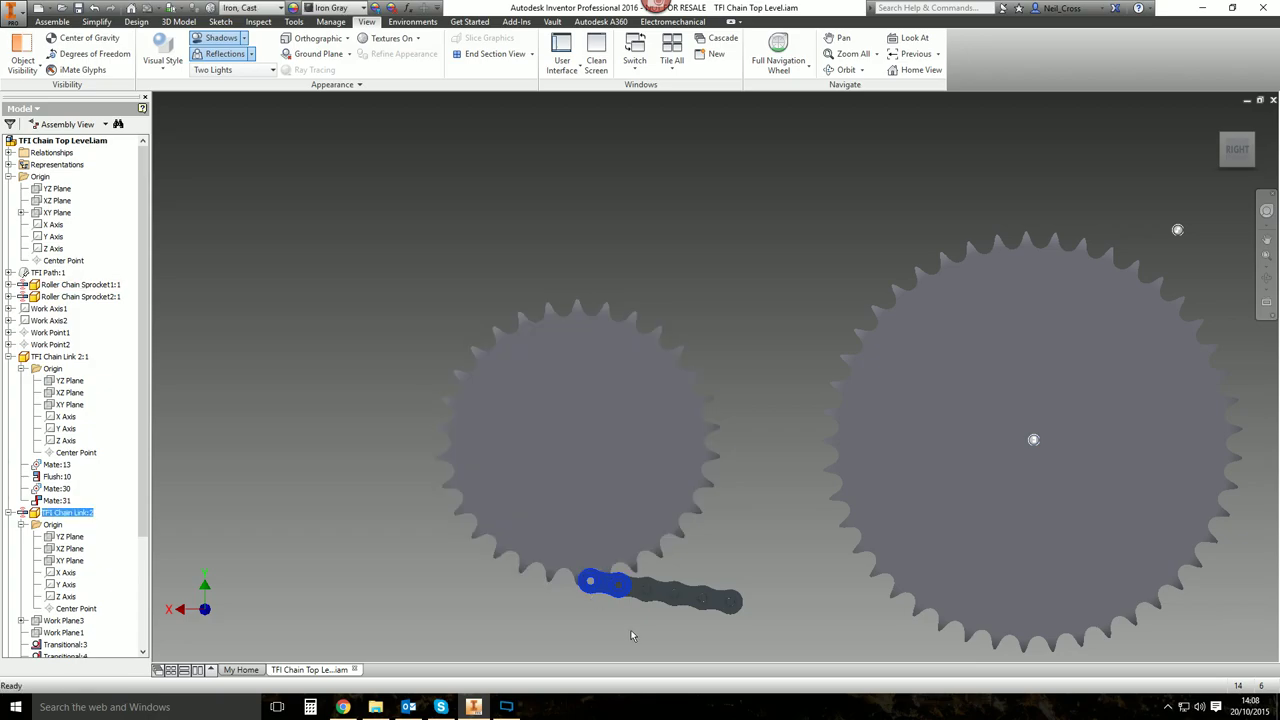
{"action": "left_click", "coordinate": [787, 558]}
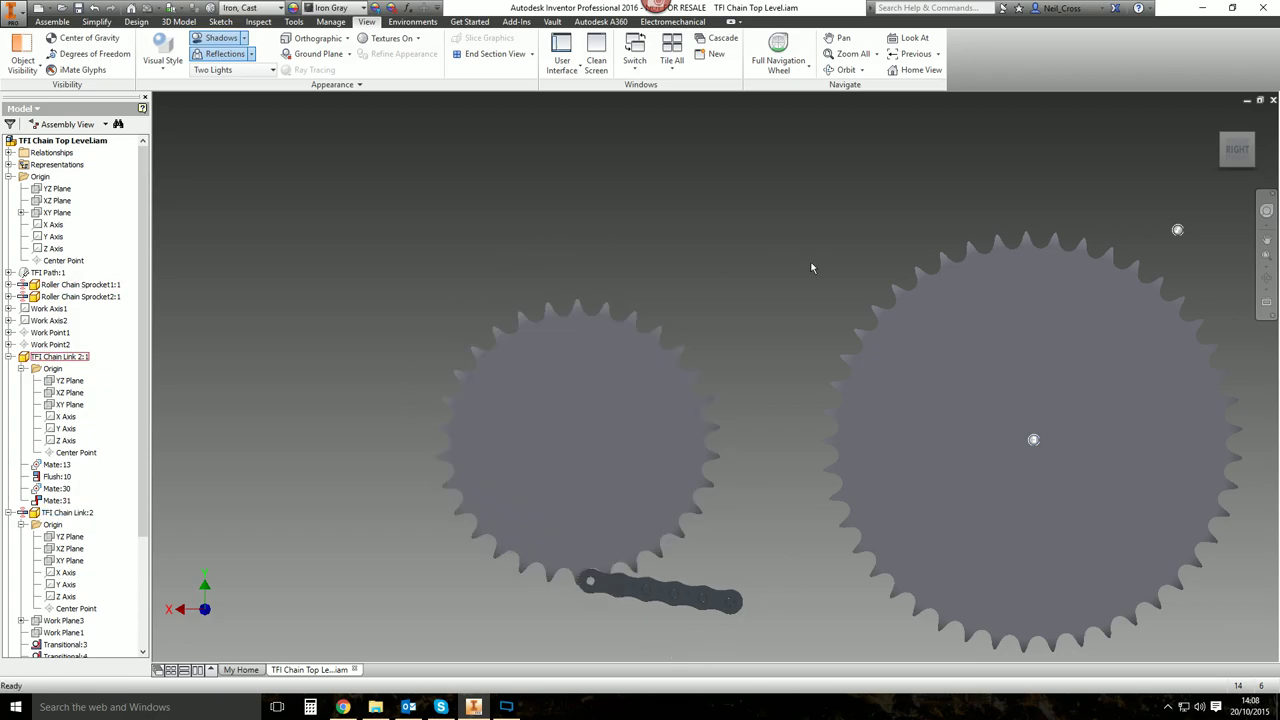
{"action": "left_click", "coordinate": [841, 305]}
{"action": "key", "text": "ctrl+z"}
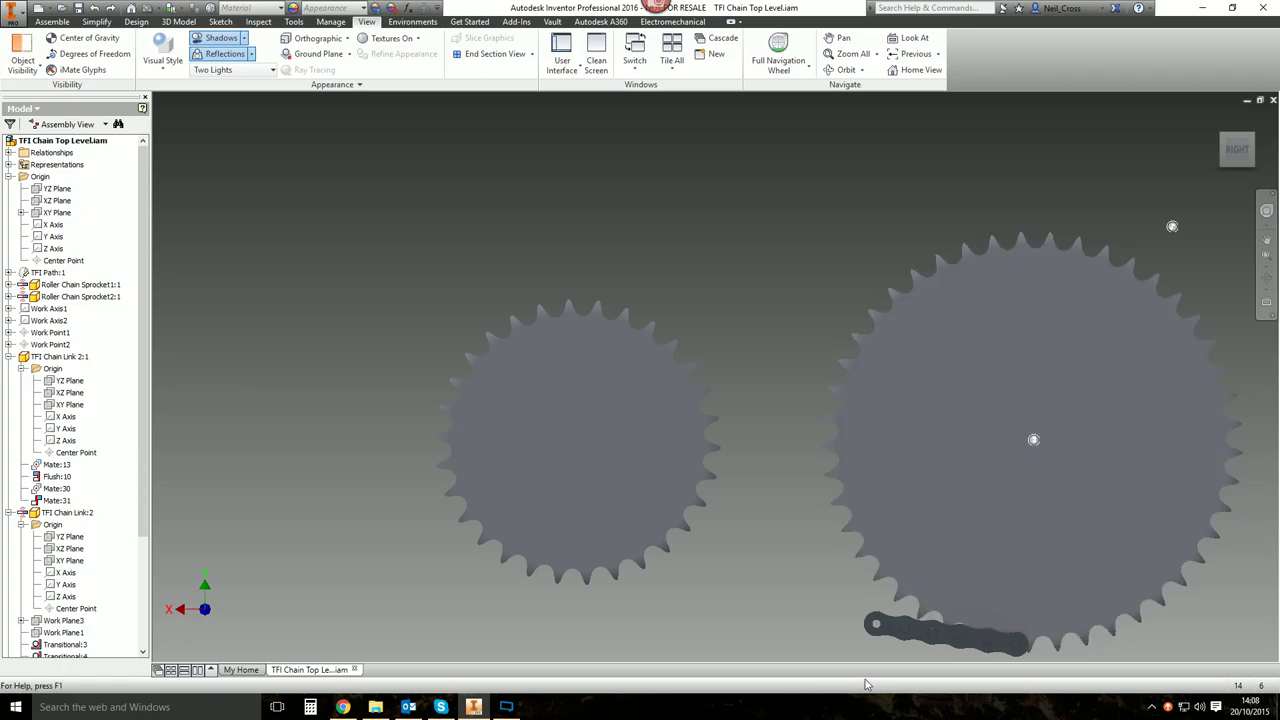
Retry pulling the chain back onto the smaller sprocket, and undo the moves until the segment rests over that sprocket's upper arc.
{"action": "left_click_drag", "start_coordinate": [882, 618], "coordinate": [444, 418]}
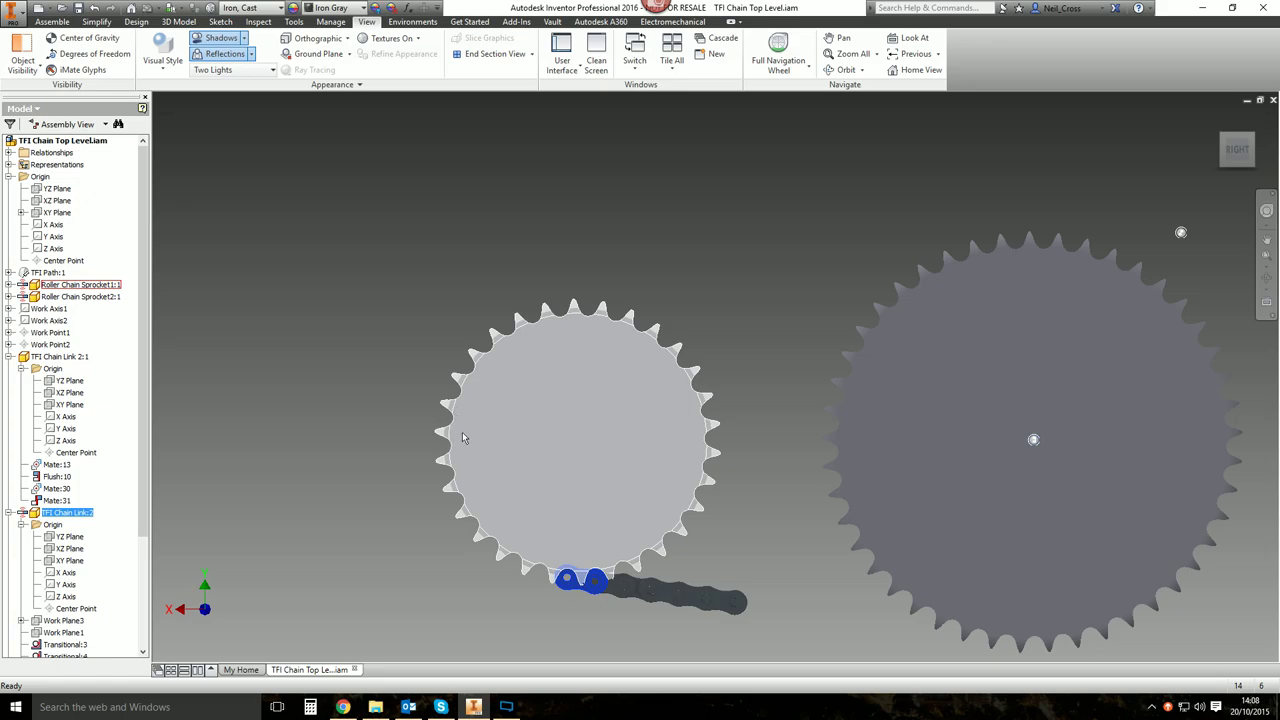
{"action": "left_click_drag", "start_coordinate": [728, 600], "coordinate": [640, 598]}
{"action": "key", "text": "ctrl+z"}
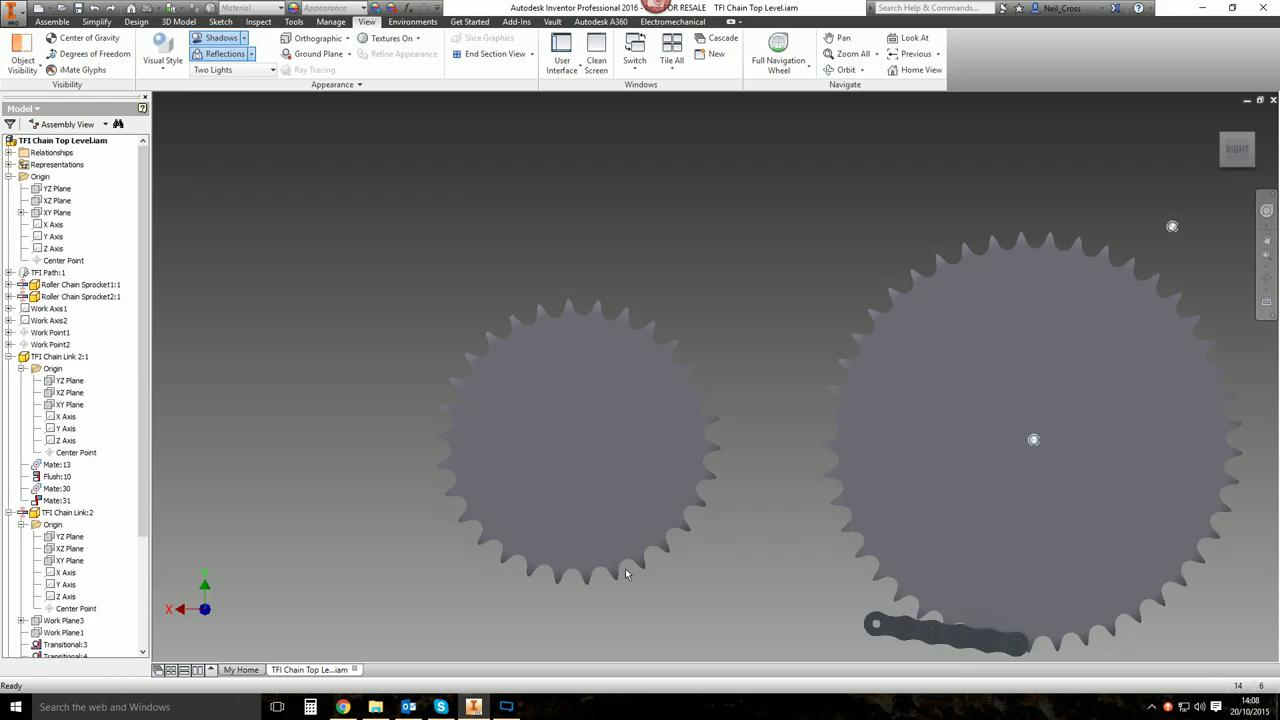
{"action": "key", "text": "ctrl+z"}
{"action": "key", "text": "ctrl+z"}
{"action": "key", "text": "ctrl+z"}
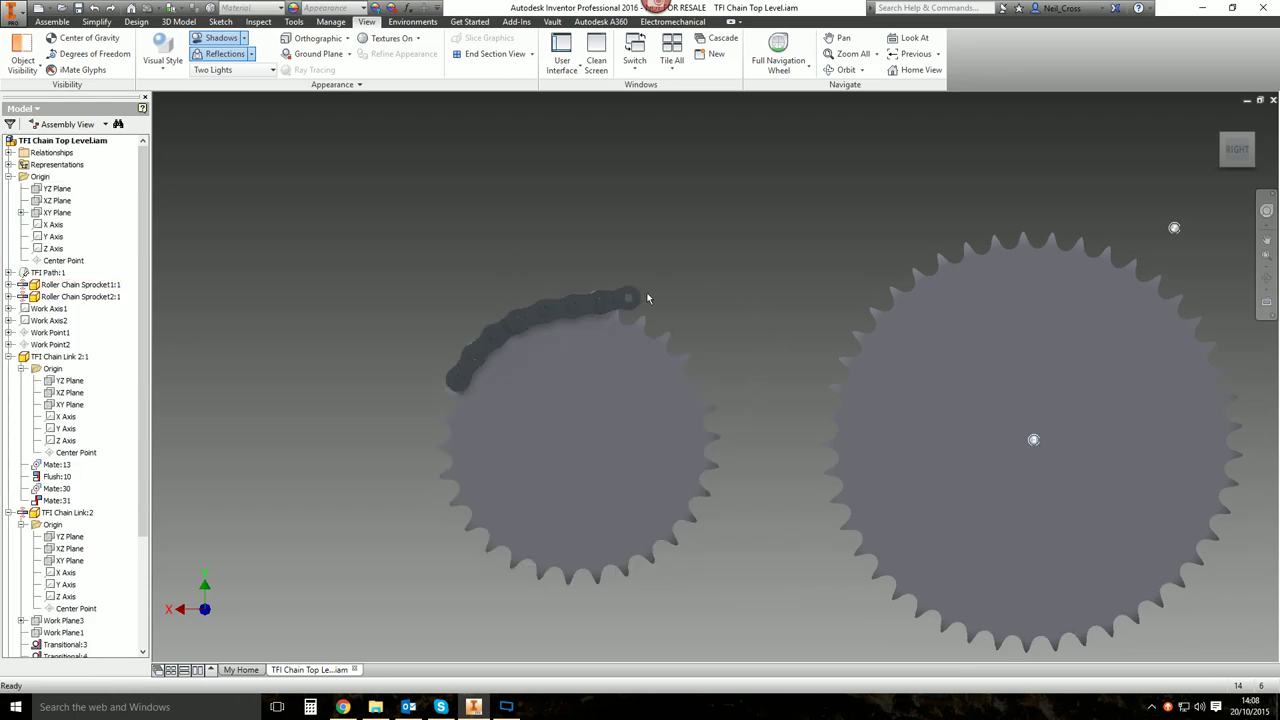
Pull the chain segment straight along the upper path toward the larger sprocket and inspect its links at an angle.
{"action": "left_click_drag", "start_coordinate": [648, 295], "coordinate": [900, 253]}
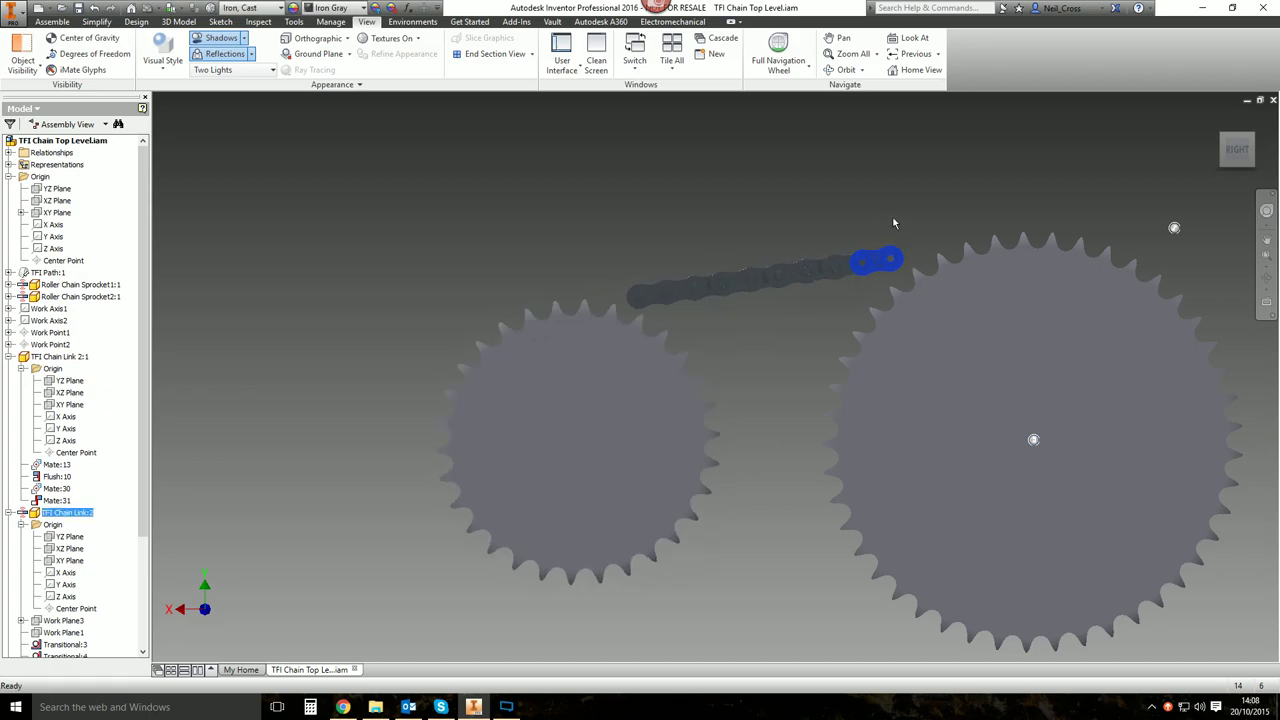
{"action": "left_click", "coordinate": [894, 220]}
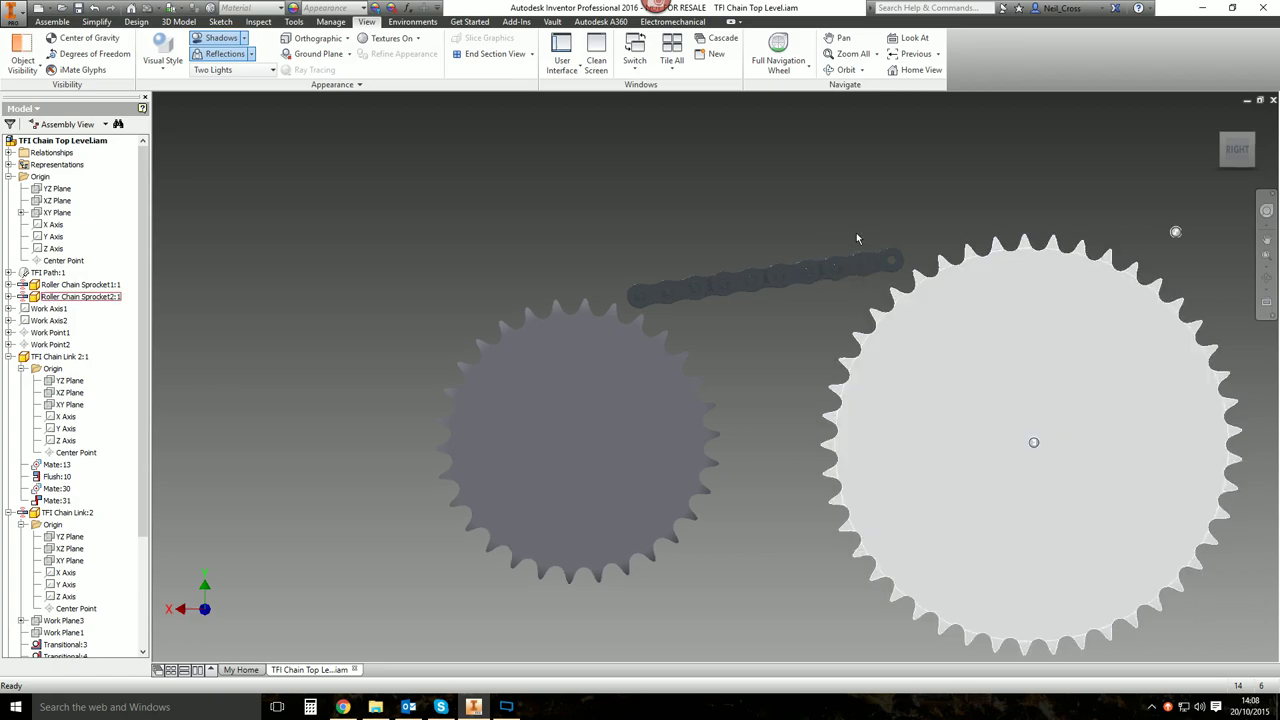
{"action": "middle_click_drag", "start_coordinate": [856, 232], "coordinate": [611, 349], "text": "shift"}
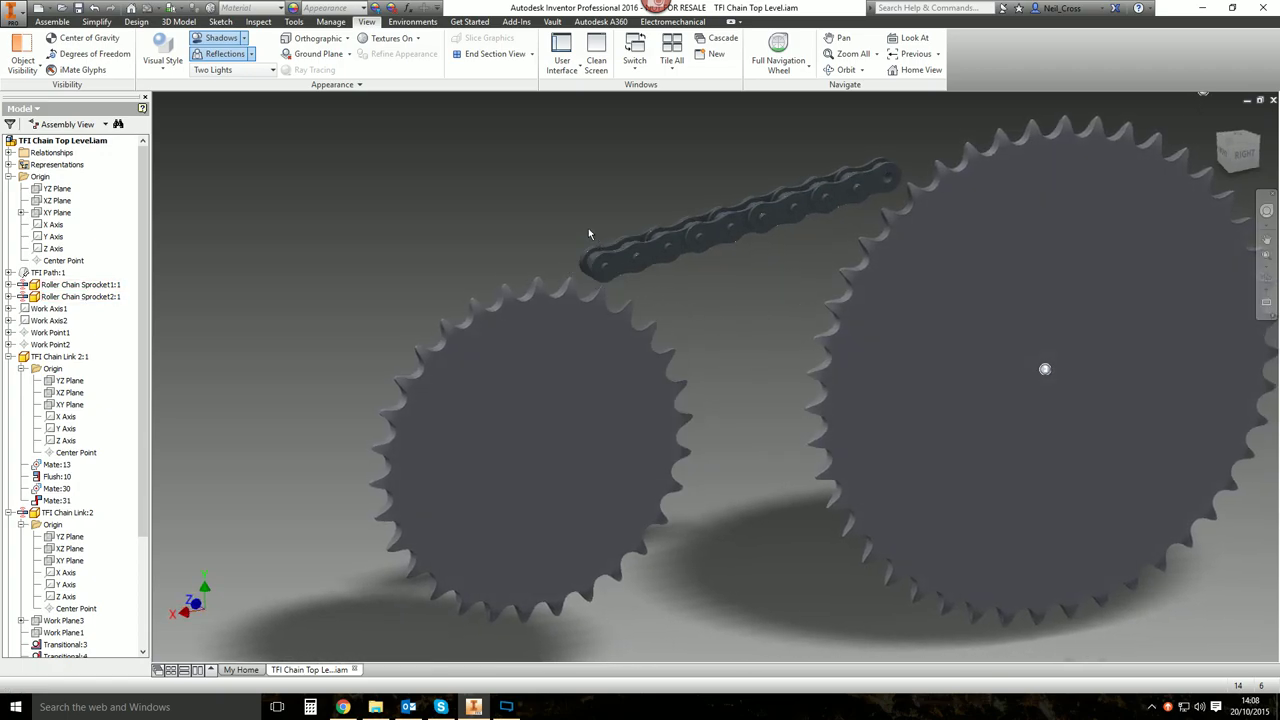
{"action": "mouse_move", "coordinate": [604, 265]}
{"action": "left_mouse_down"}
{"action": "mouse_move", "coordinate": [551, 286]}
{"action": "mouse_move", "coordinate": [595, 277]}
{"action": "mouse_move", "coordinate": [560, 285]}
{"action": "mouse_move", "coordinate": [606, 260]}
{"action": "left_mouse_up"}
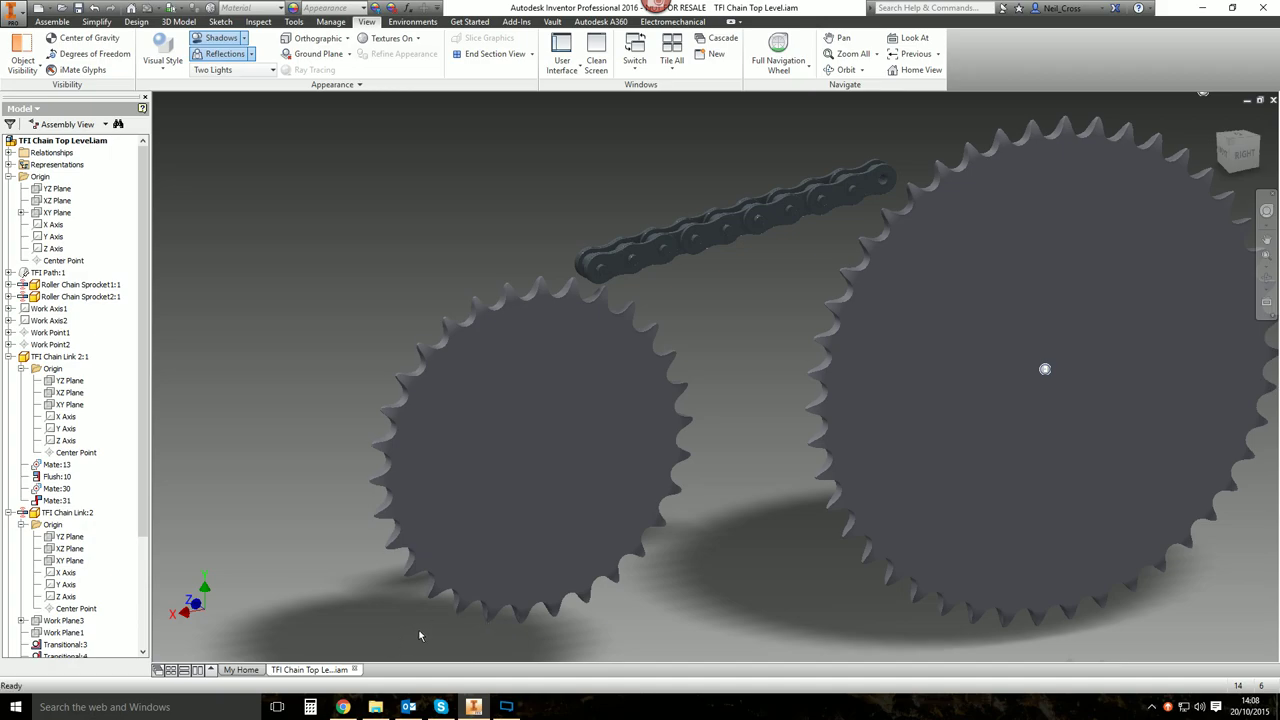
Switch to the browser and examine the B-series roller chain drawings and dimension table, and return to Inventor.
{"action": "left_click", "coordinate": [343, 707]}
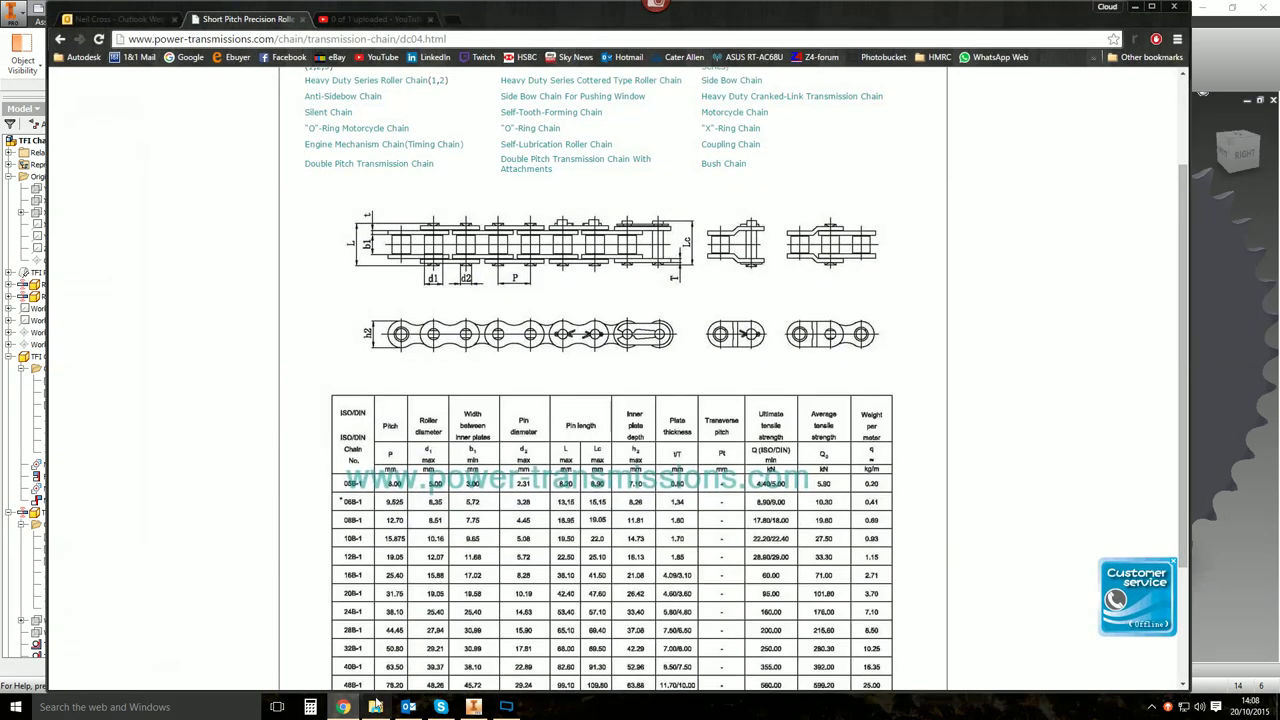
{"action": "scroll", "coordinate": [545, 505], "scroll_direction": "up", "scroll_amount": 2}
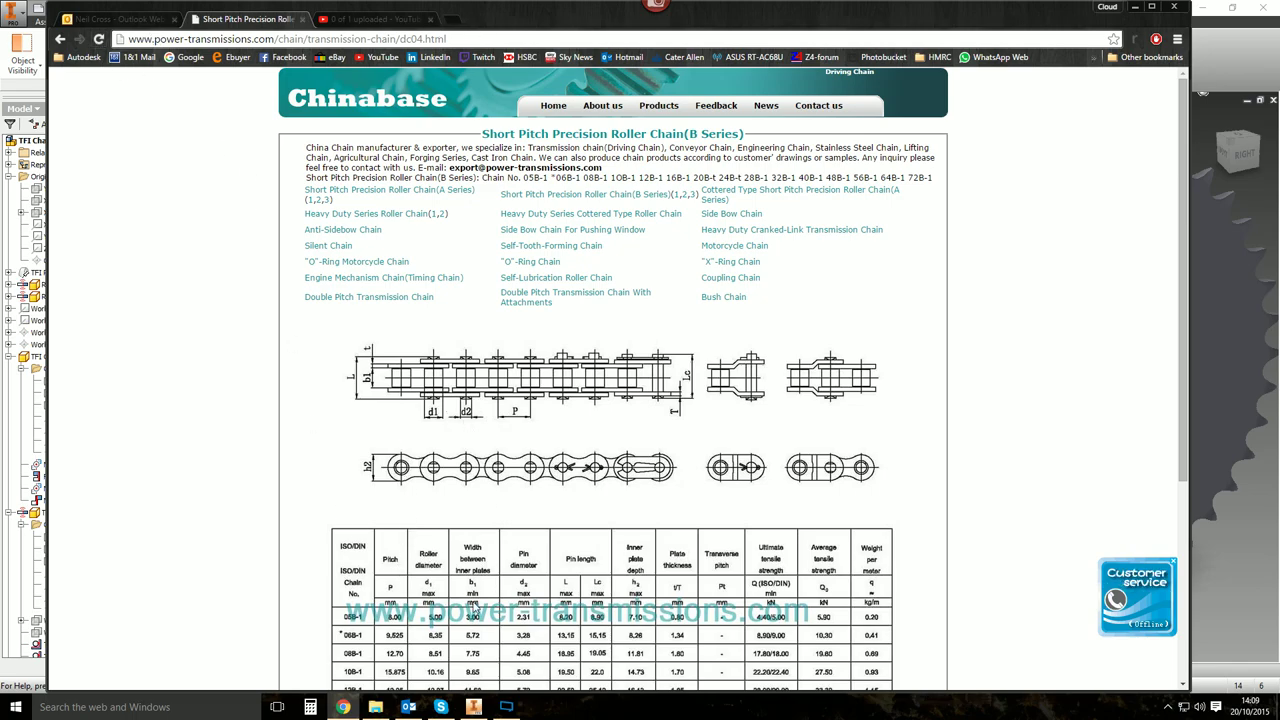
{"action": "scroll", "coordinate": [489, 612], "scroll_direction": "down", "scroll_amount": 1}
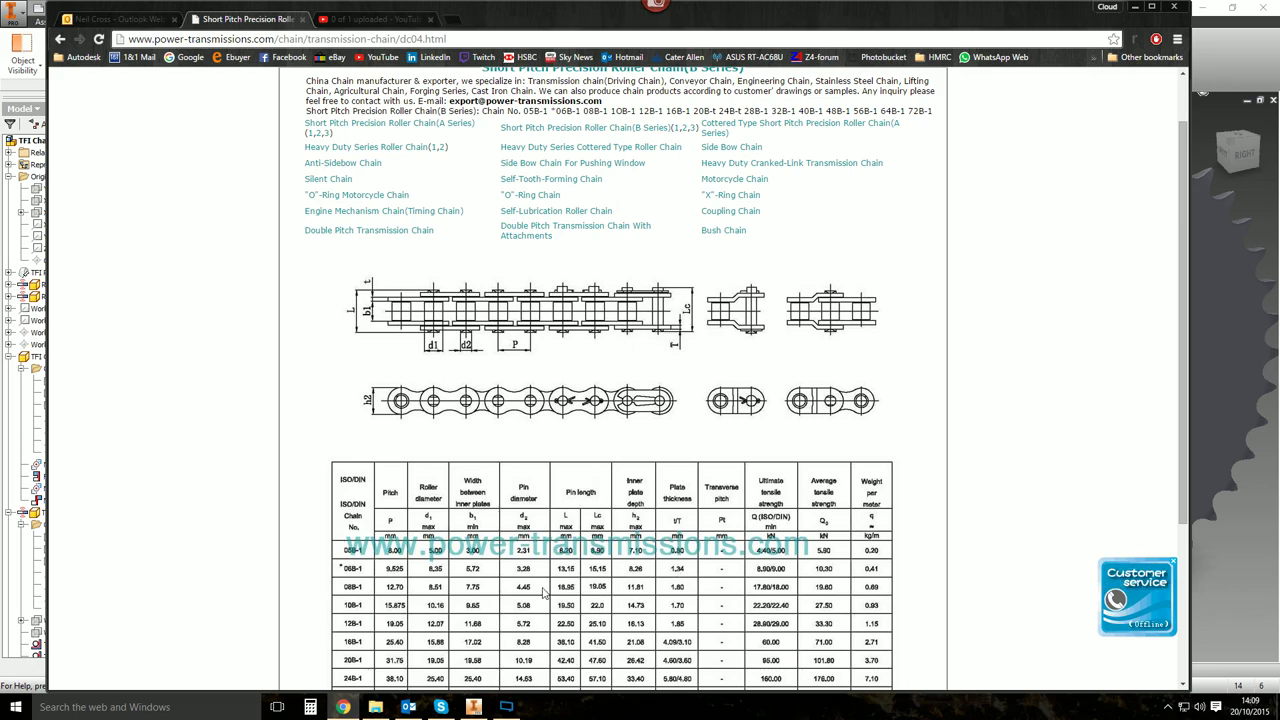
{"action": "left_click", "coordinate": [476, 708]}
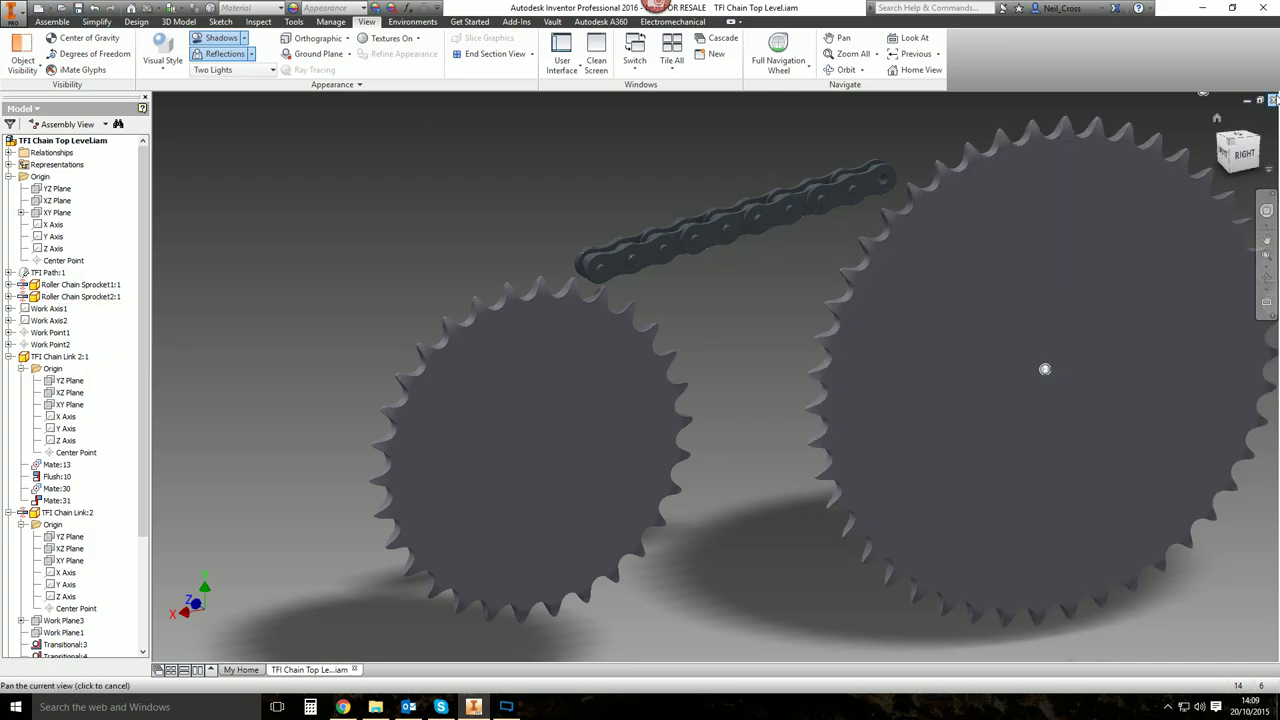
Close the chain assembly and create a new part from the Standard.ipt template.
{"action": "left_click", "coordinate": [1273, 100]}
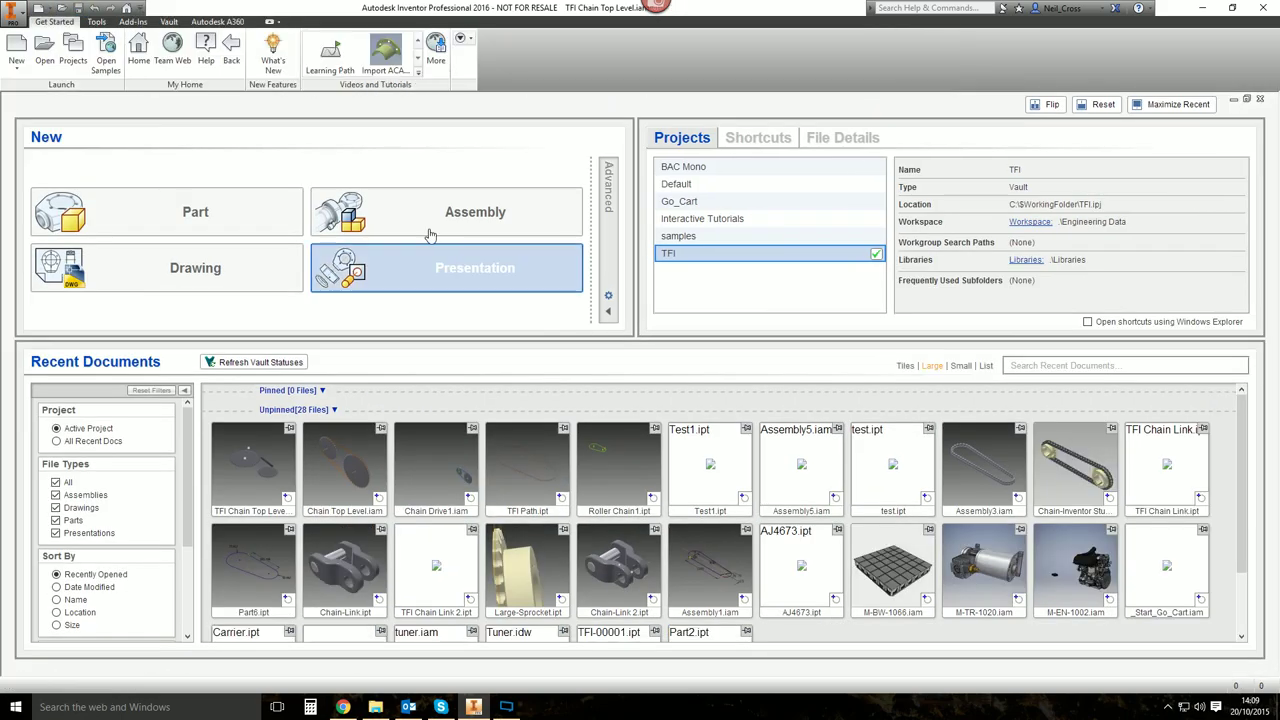
{"action": "left_click", "coordinate": [16, 50]}
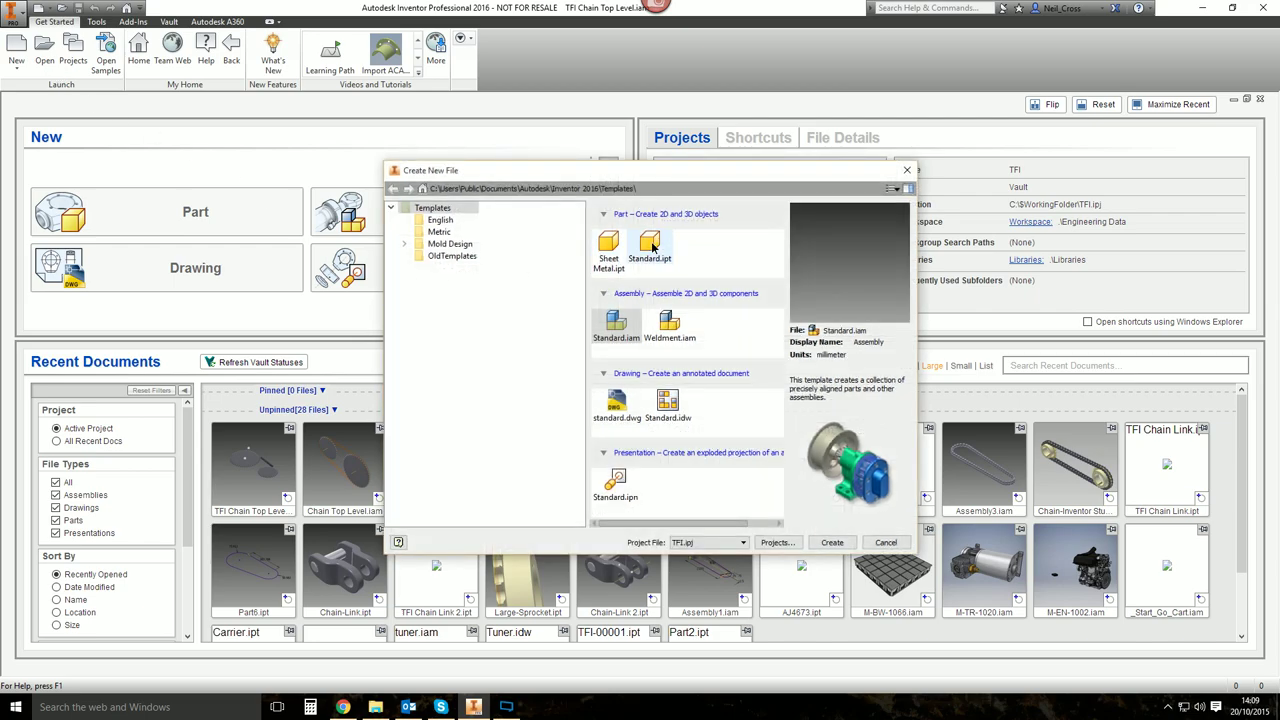
{"action": "double_click", "coordinate": [650, 244]}
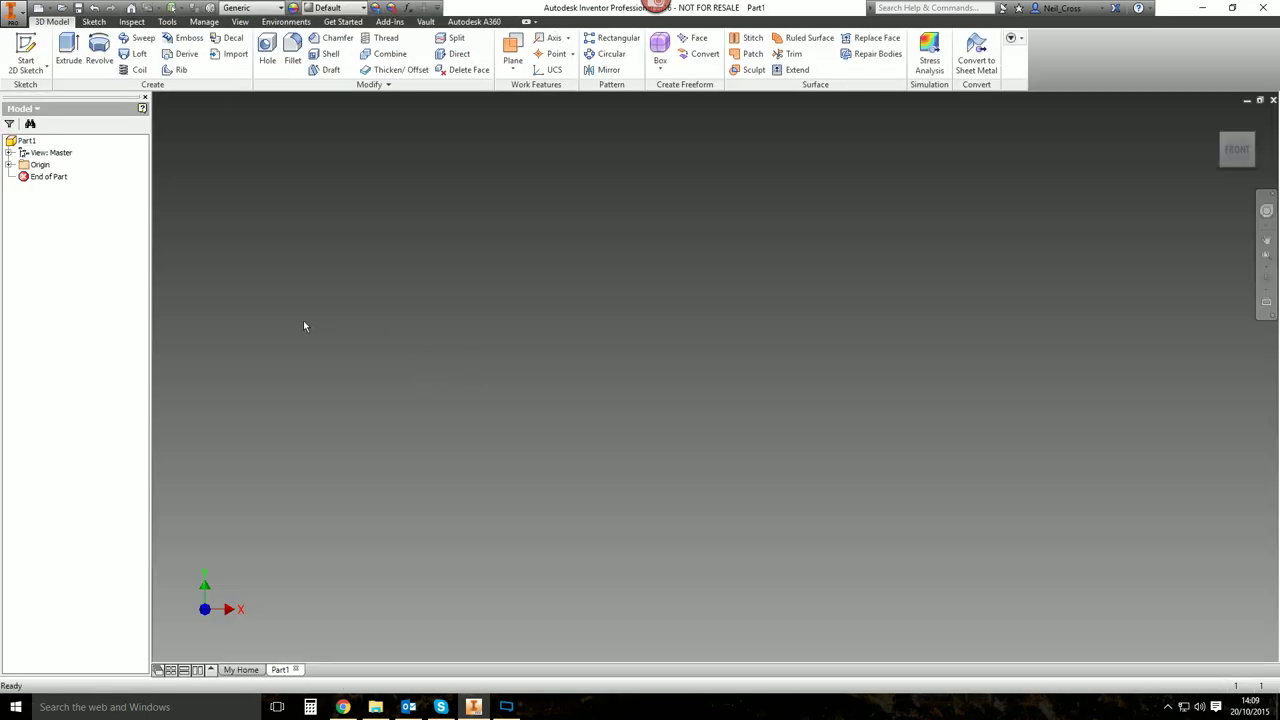
{"action": "left_click", "coordinate": [26, 52]}
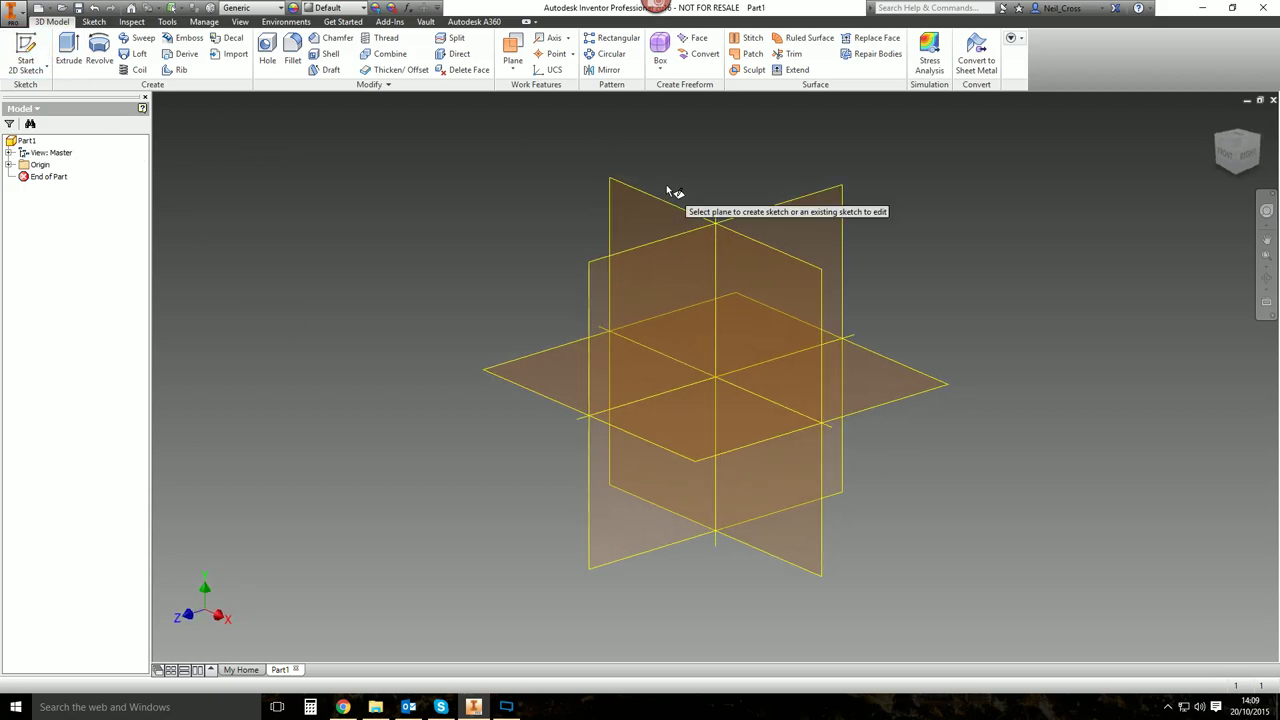
{"action": "key", "text": "Escape"}
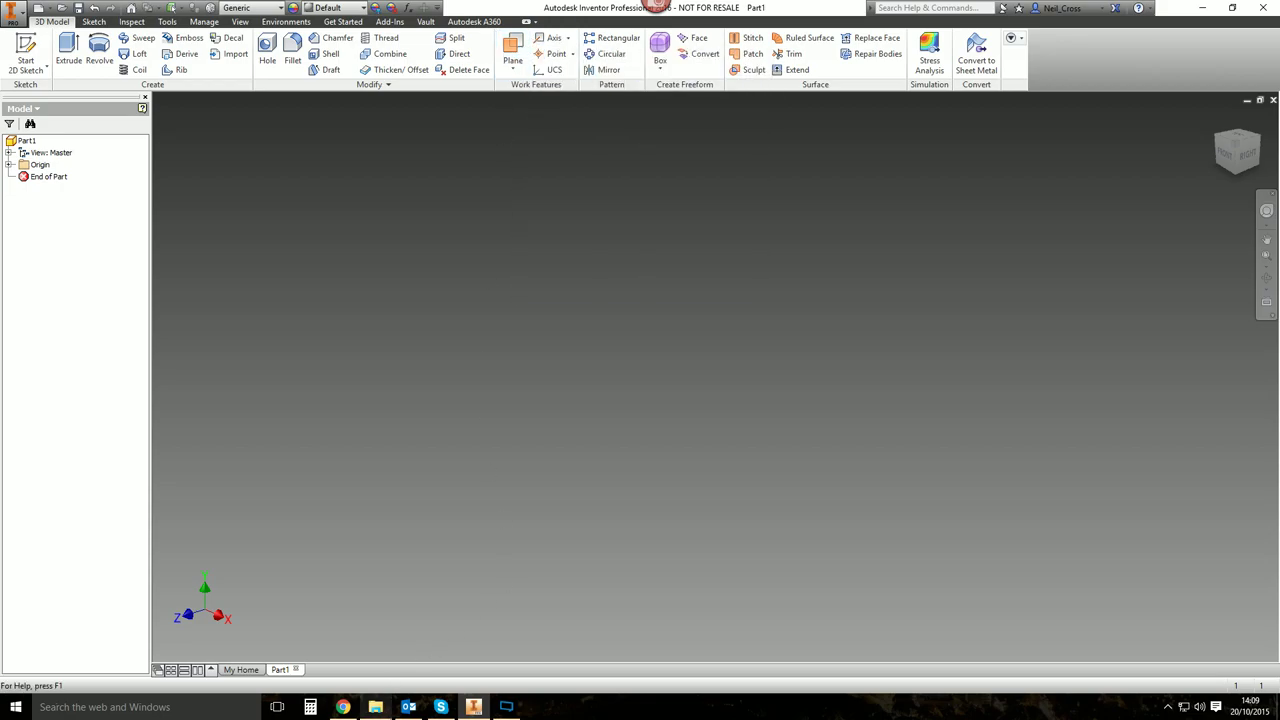
{"action": "right_click", "coordinate": [505, 705]}
{"action": "left_click", "coordinate": [434, 500]}
Check the chain dimension table in the browser, and create a work plane offset from the XY plane in the negative direction.
{"action": "left_click", "coordinate": [355, 708]}
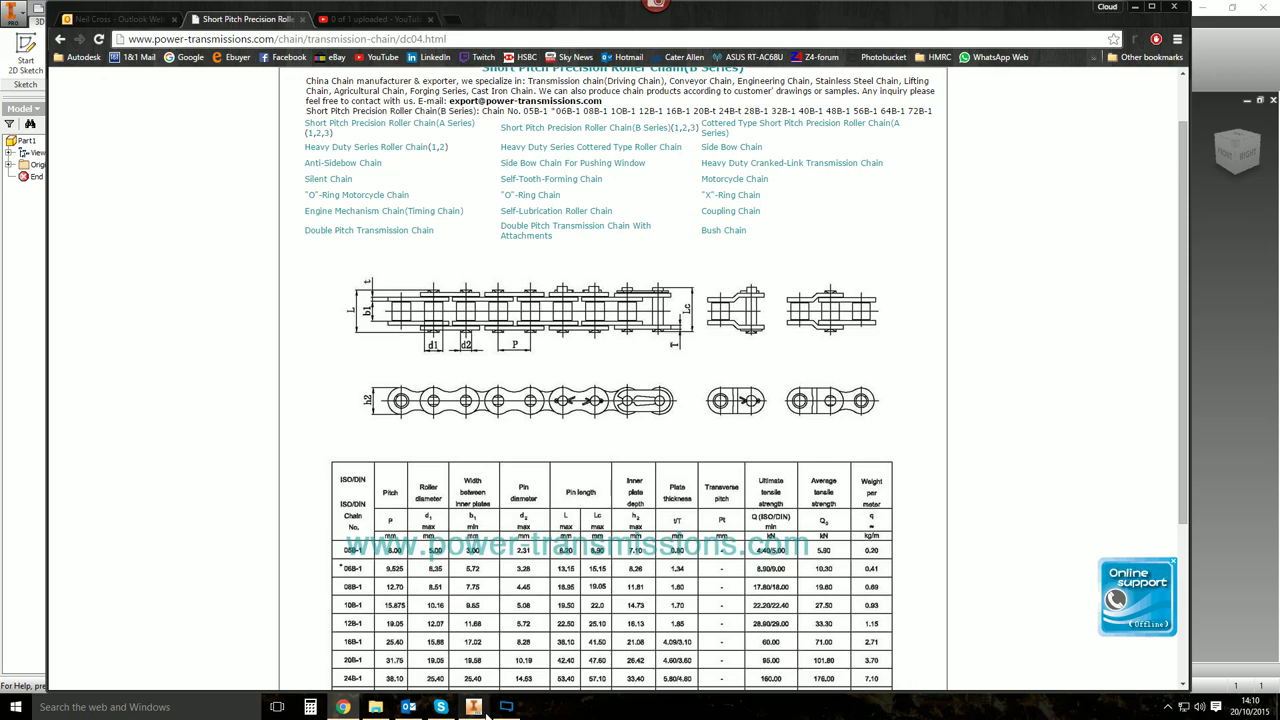
{"action": "left_click", "coordinate": [472, 707]}
{"action": "left_click", "coordinate": [512, 50]}
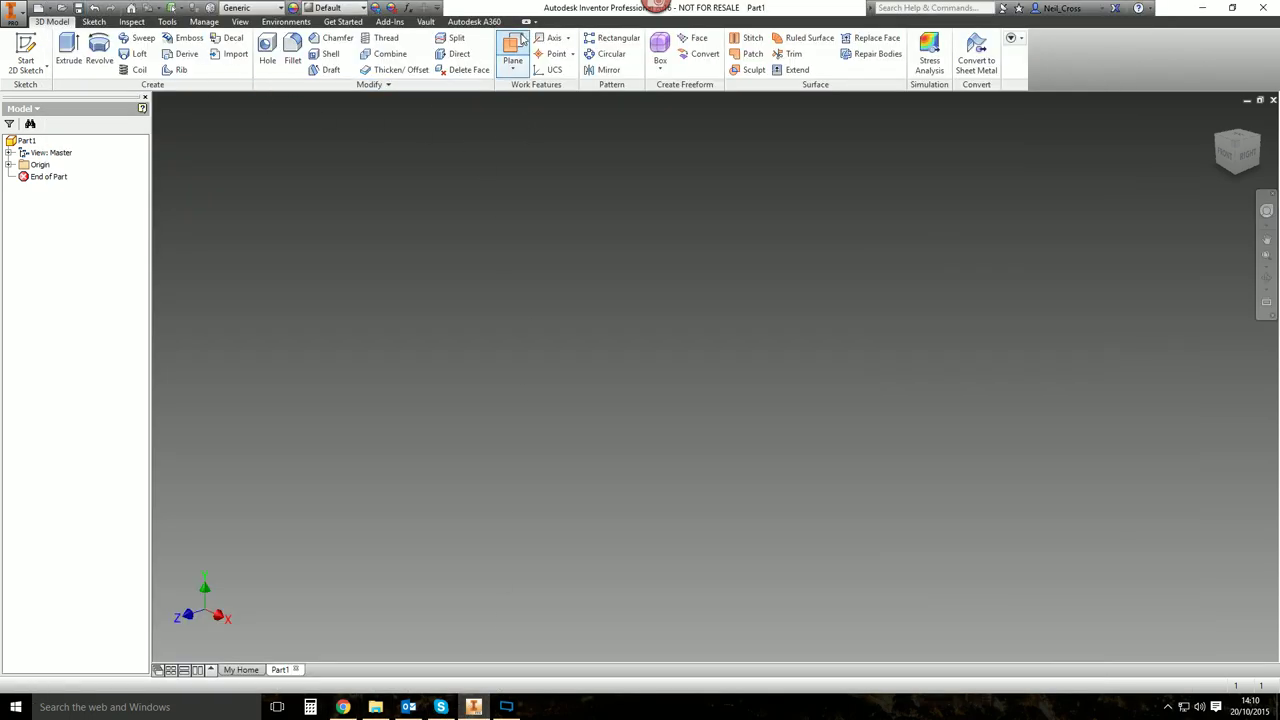
{"action": "left_click", "coordinate": [9, 164]}
{"action": "left_click", "coordinate": [56, 200]}
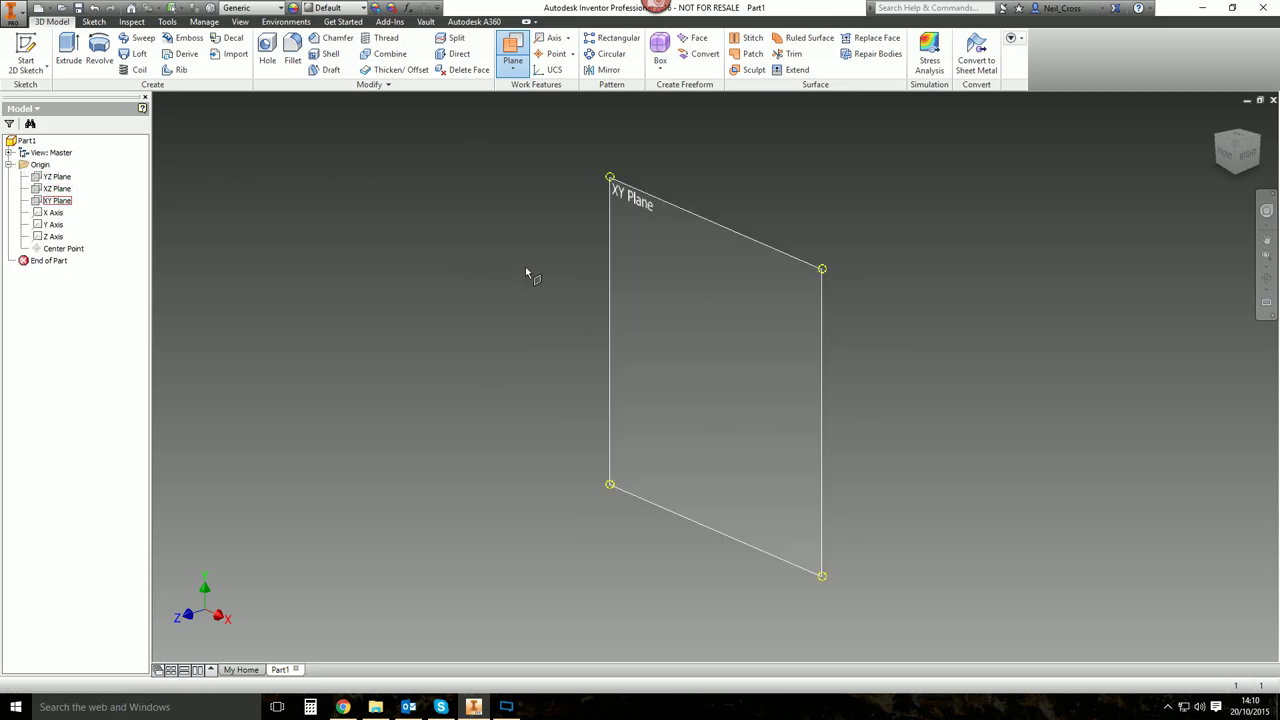
{"action": "left_click_drag", "start_coordinate": [680, 290], "coordinate": [748, 263]}
{"action": "type", "text": "-1"}
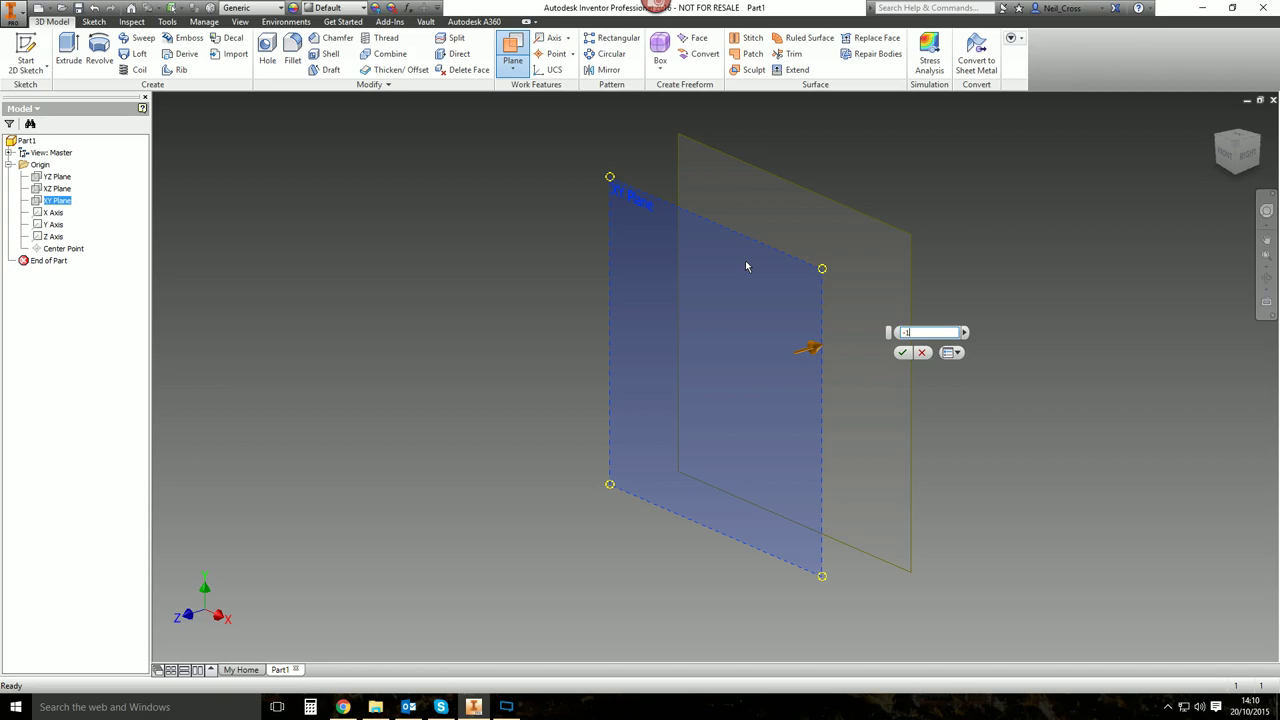
{"action": "type", "text": "-1"}
{"action": "key", "text": "Return"}
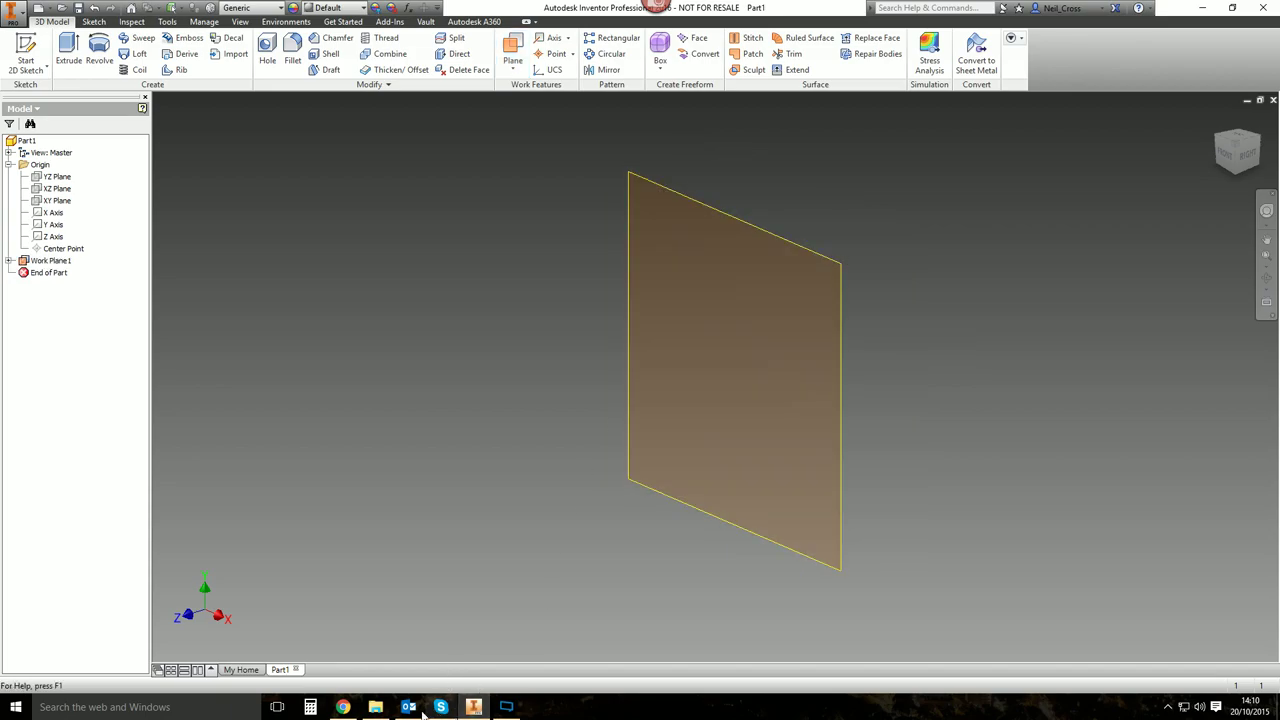
Consult the browser's chain dimension table again, and start a 2D sketch on the offset work plane.
{"action": "left_click", "coordinate": [342, 707]}
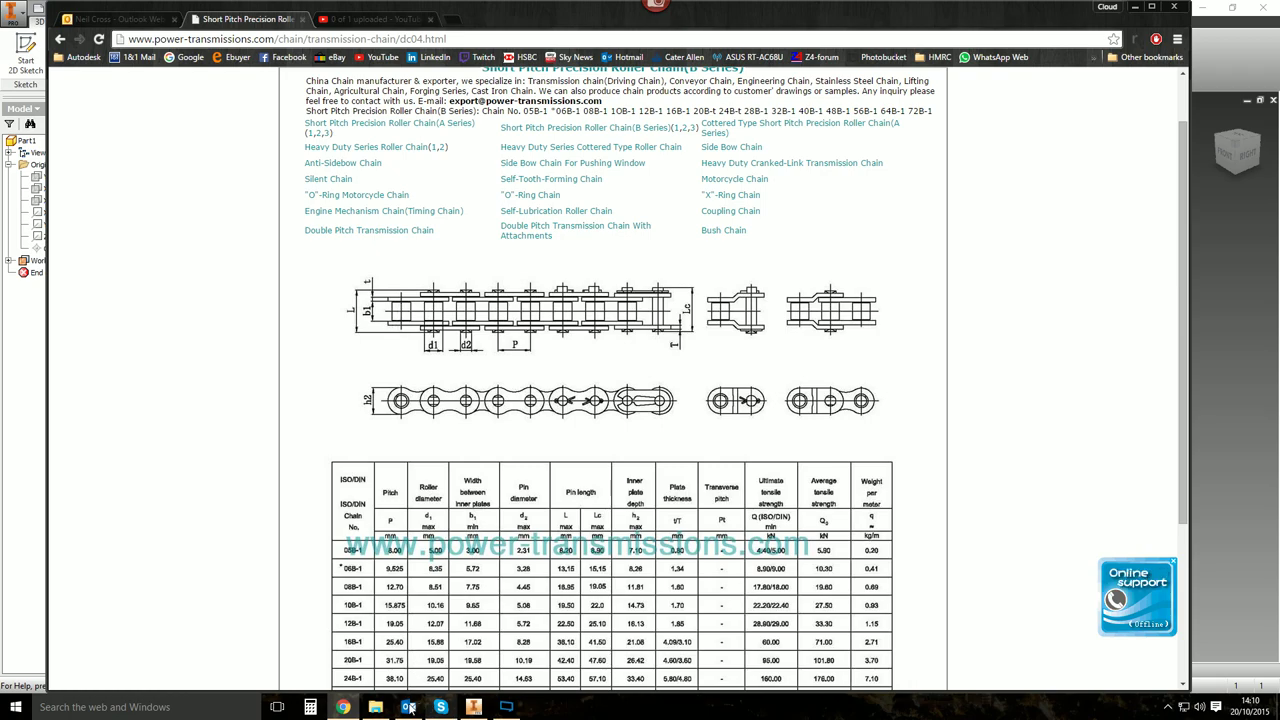
{"action": "left_click", "coordinate": [473, 707]}
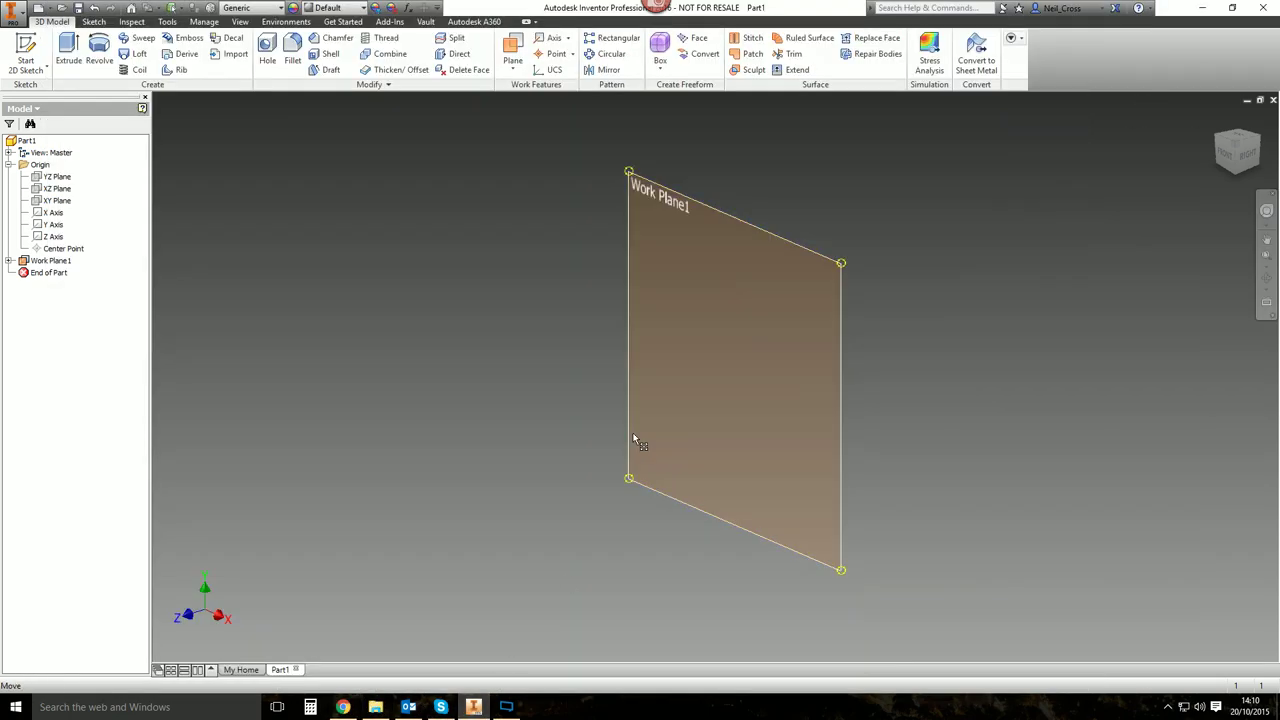
{"action": "left_click", "coordinate": [26, 55]}
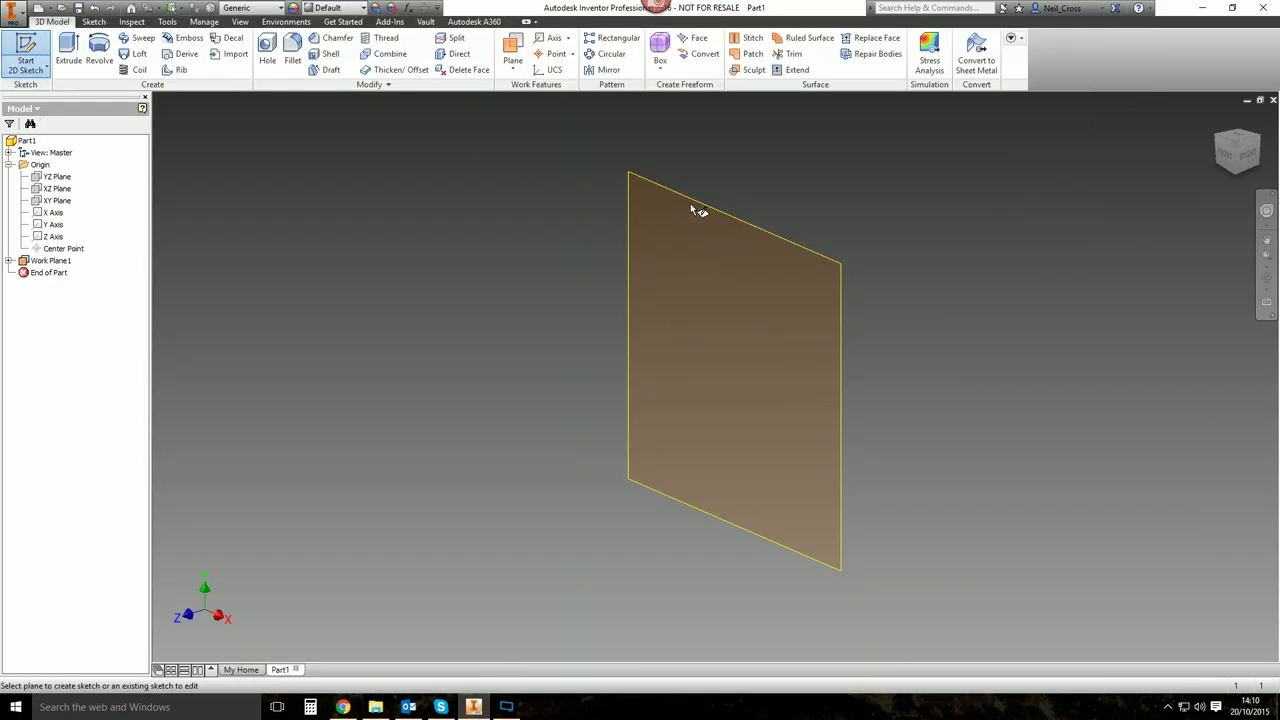
{"action": "left_click", "coordinate": [691, 206]}
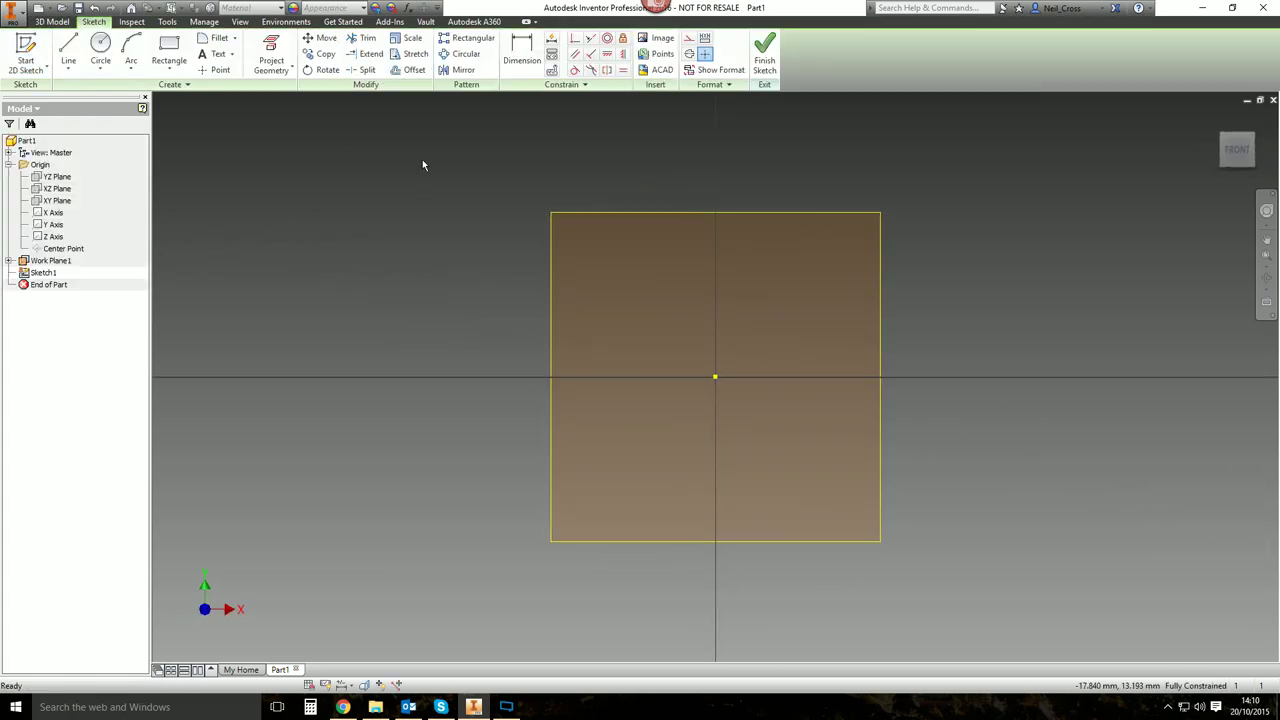
Sketch two circles about 3.6 mm in diameter, one on each side of the origin along the horizontal axis.
{"action": "left_click", "coordinate": [97, 45]}
{"action": "left_click", "coordinate": [653, 375]}
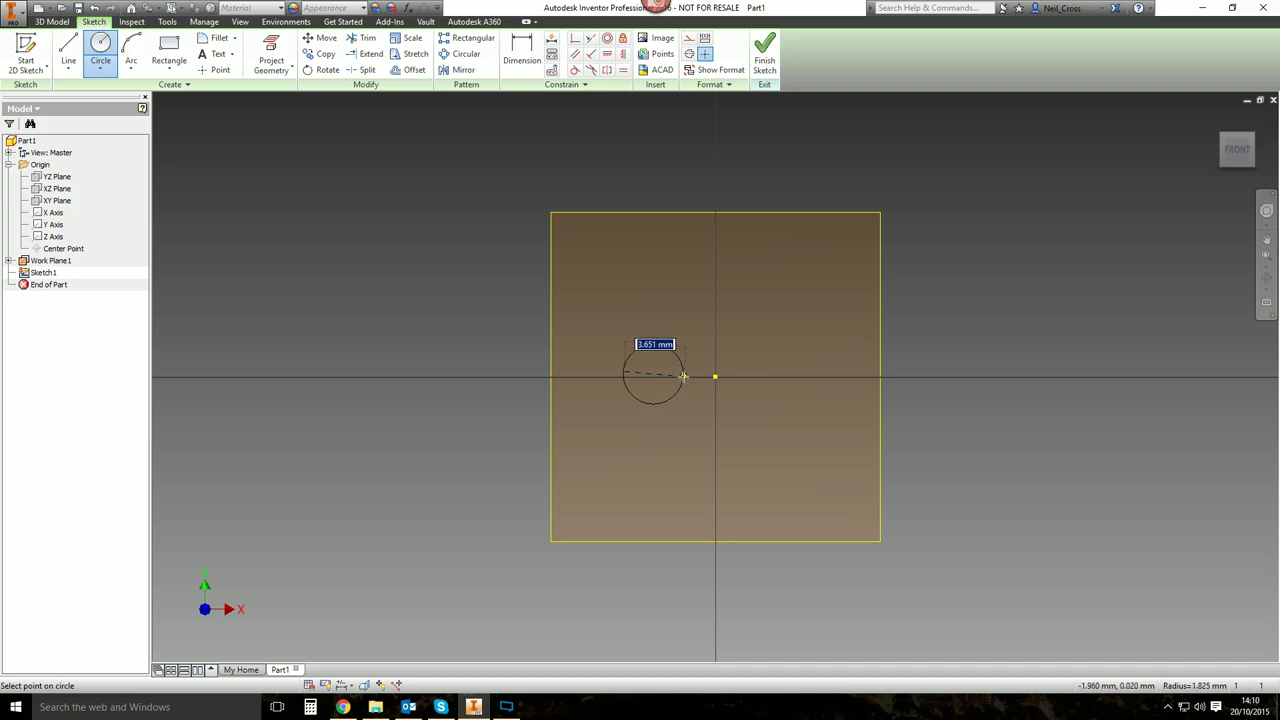
{"action": "left_click", "coordinate": [683, 376]}
{"action": "left_click", "coordinate": [767, 372]}
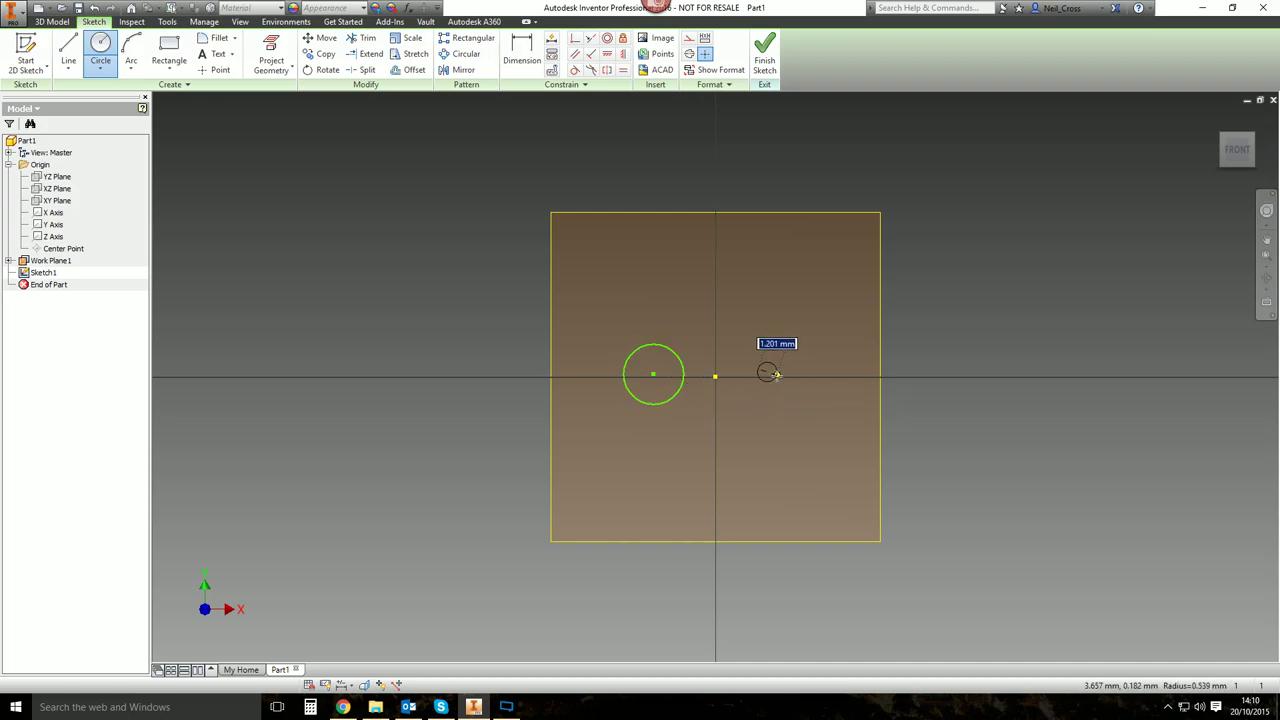
{"action": "left_click", "coordinate": [796, 373]}
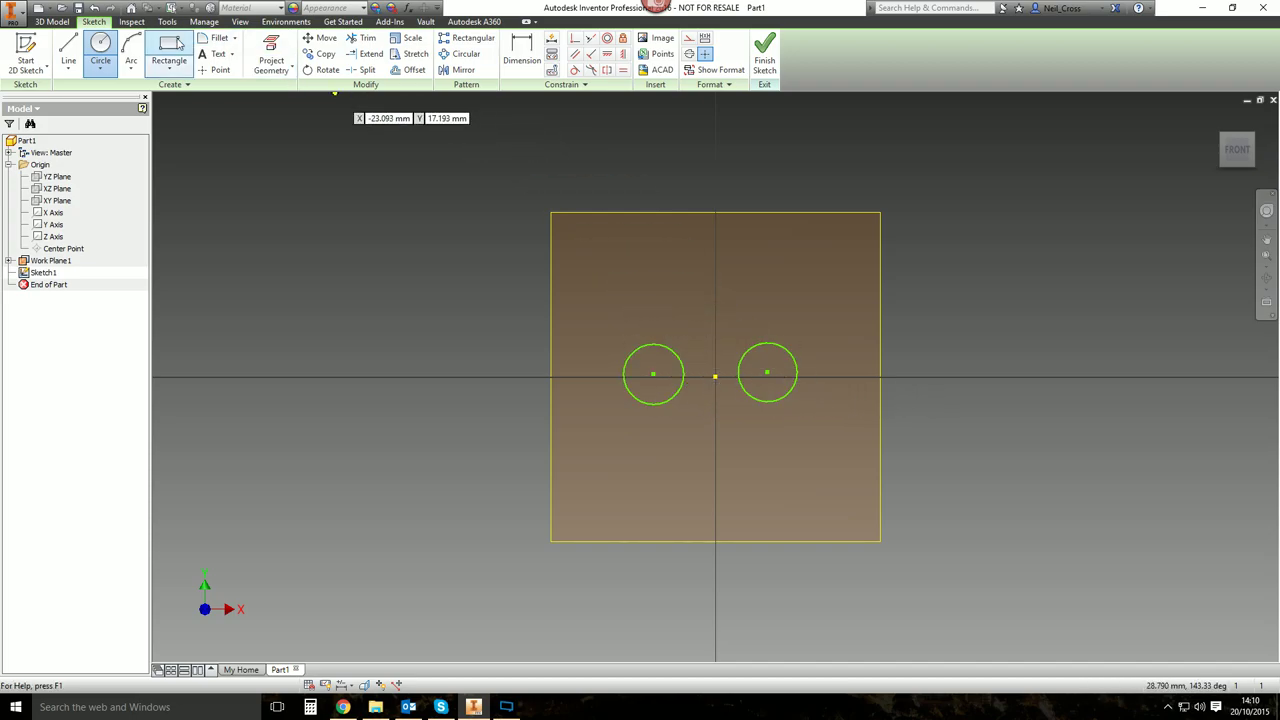
Draw two three-point arcs joining the circles above and below, each curving inward toward the origin.
{"action": "key", "text": "a"}
{"action": "left_click", "coordinate": [678, 353]}
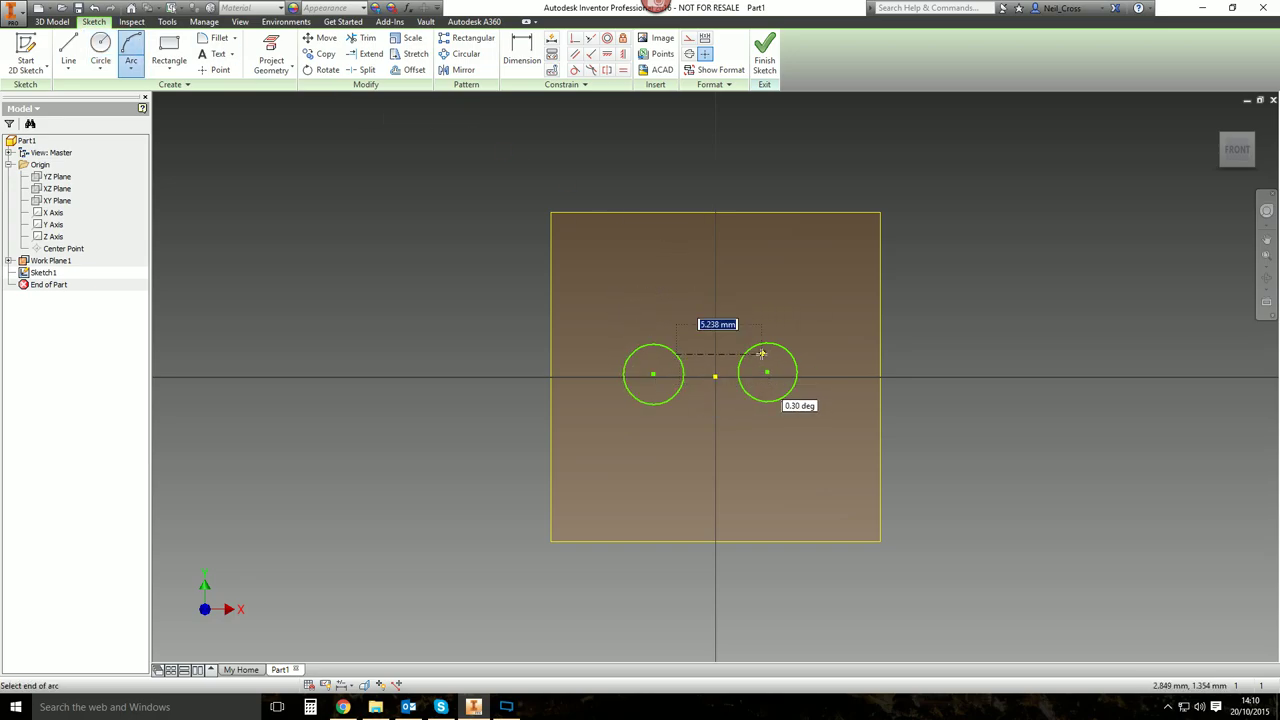
{"action": "left_click", "coordinate": [746, 352]}
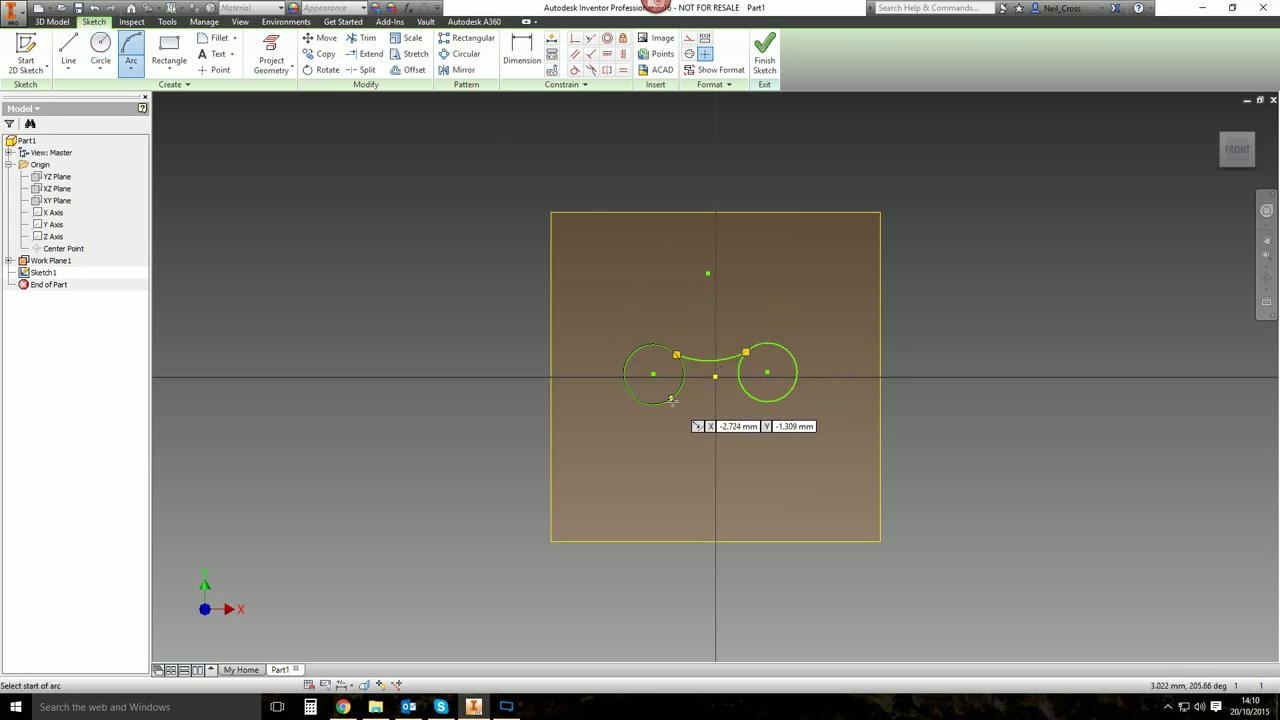
{"action": "left_click", "coordinate": [750, 395]}
{"action": "left_click", "coordinate": [714, 386]}
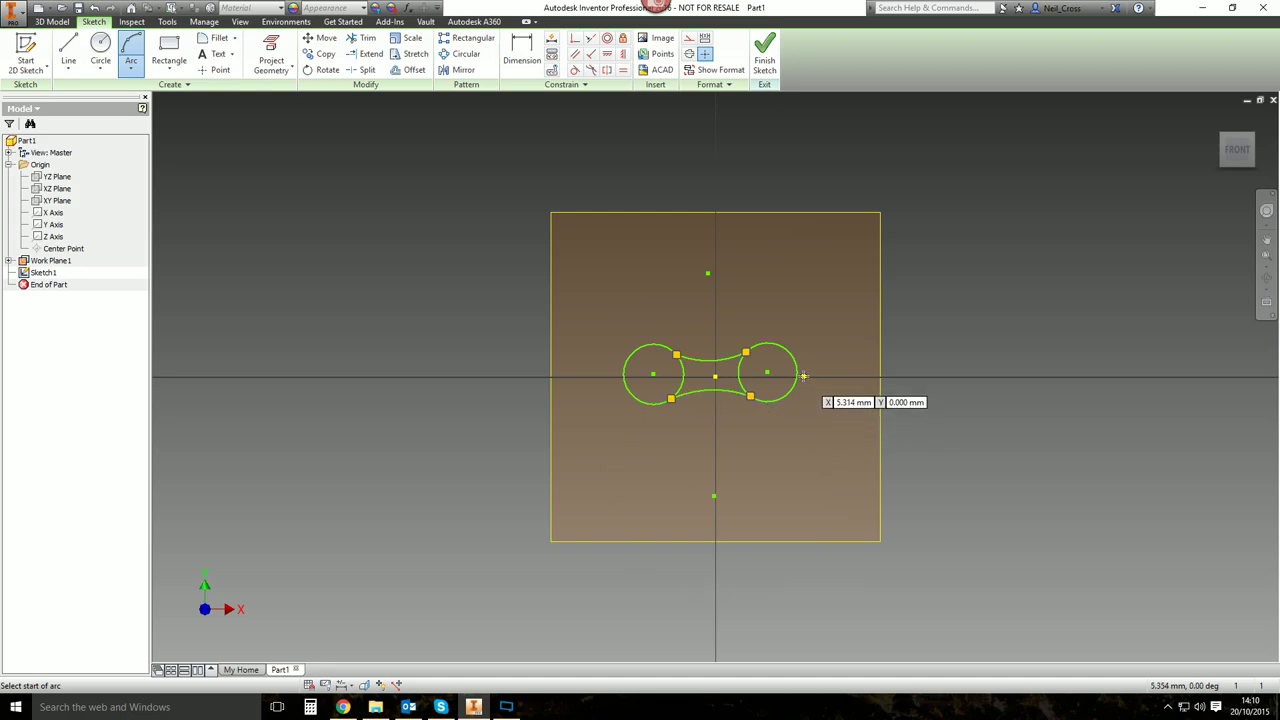
{"action": "key", "text": "Escape"}
Constrain both circle centres horizontally to each other and to the origin, and pull the right circle outward to test its movement.
{"action": "scroll", "coordinate": [745, 410], "scroll_direction": "up", "scroll_amount": 3}
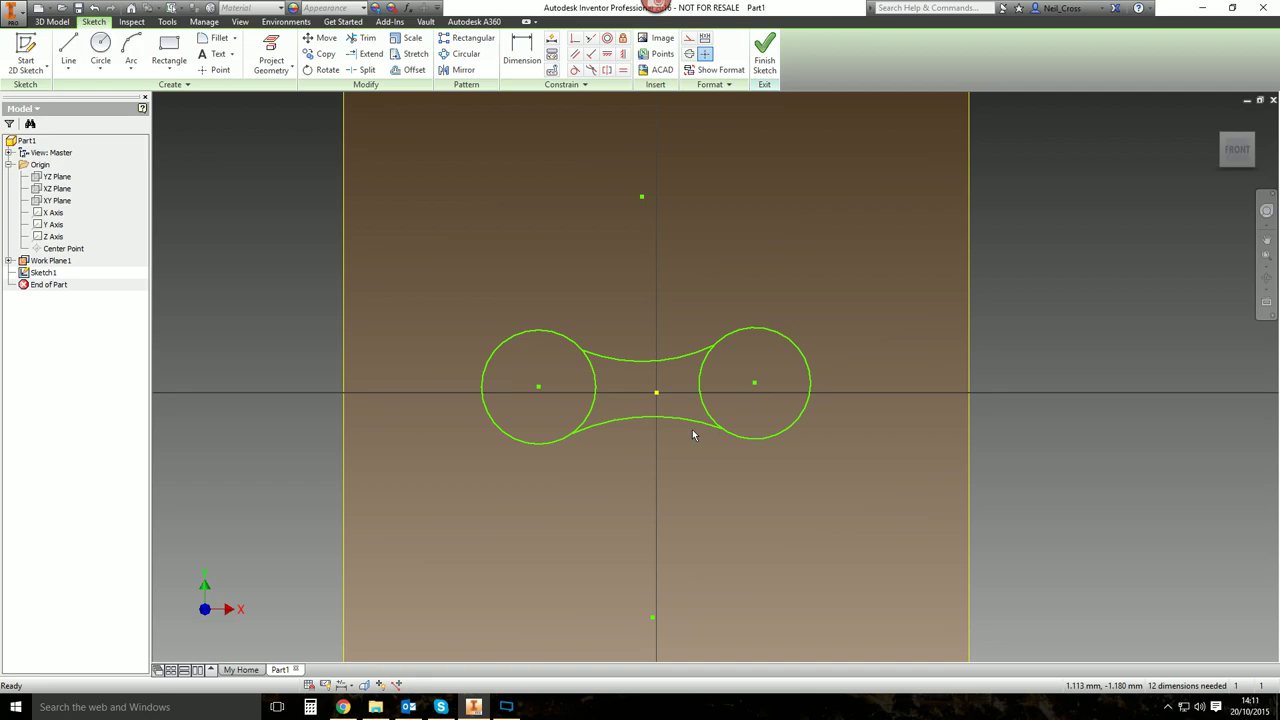
{"action": "left_click", "coordinate": [606, 54]}
{"action": "left_click", "coordinate": [607, 54]}
{"action": "mouse_move", "coordinate": [757, 385]}
{"action": "left_mouse_down"}
{"action": "mouse_move", "coordinate": [757, 346]}
{"action": "mouse_move", "coordinate": [756, 402]}
{"action": "left_mouse_up"}
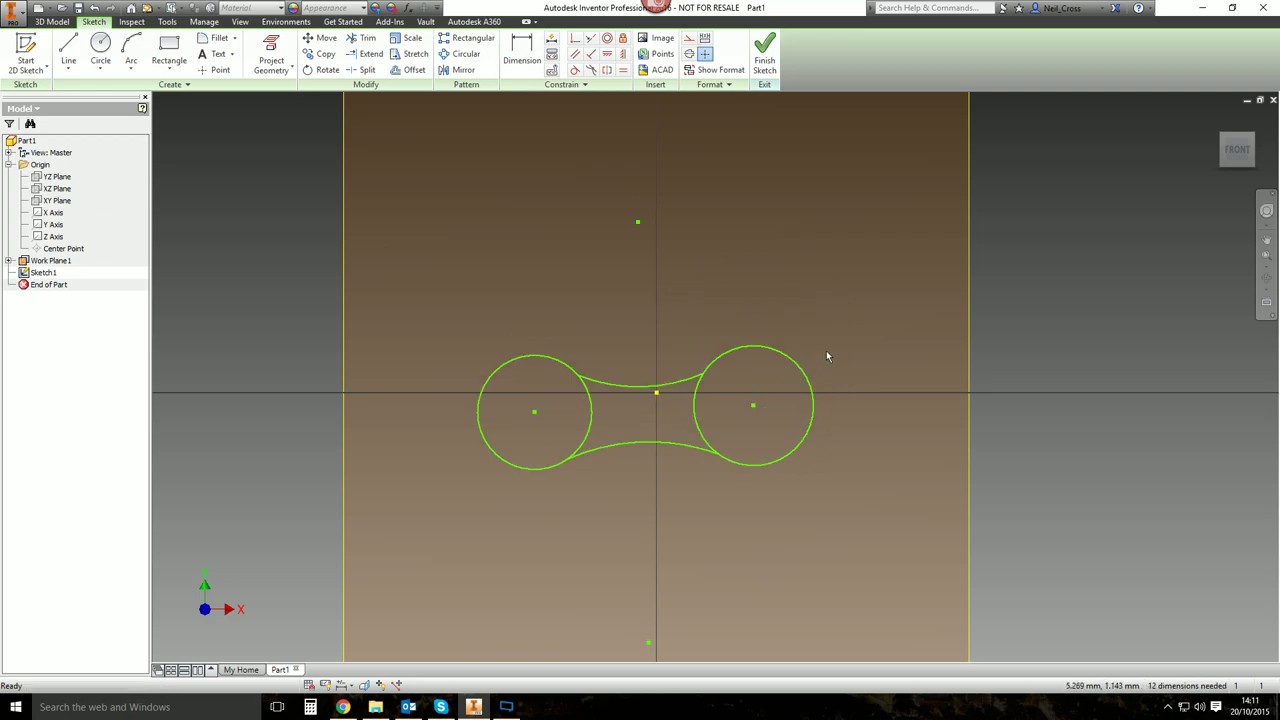
{"action": "left_click", "coordinate": [607, 54]}
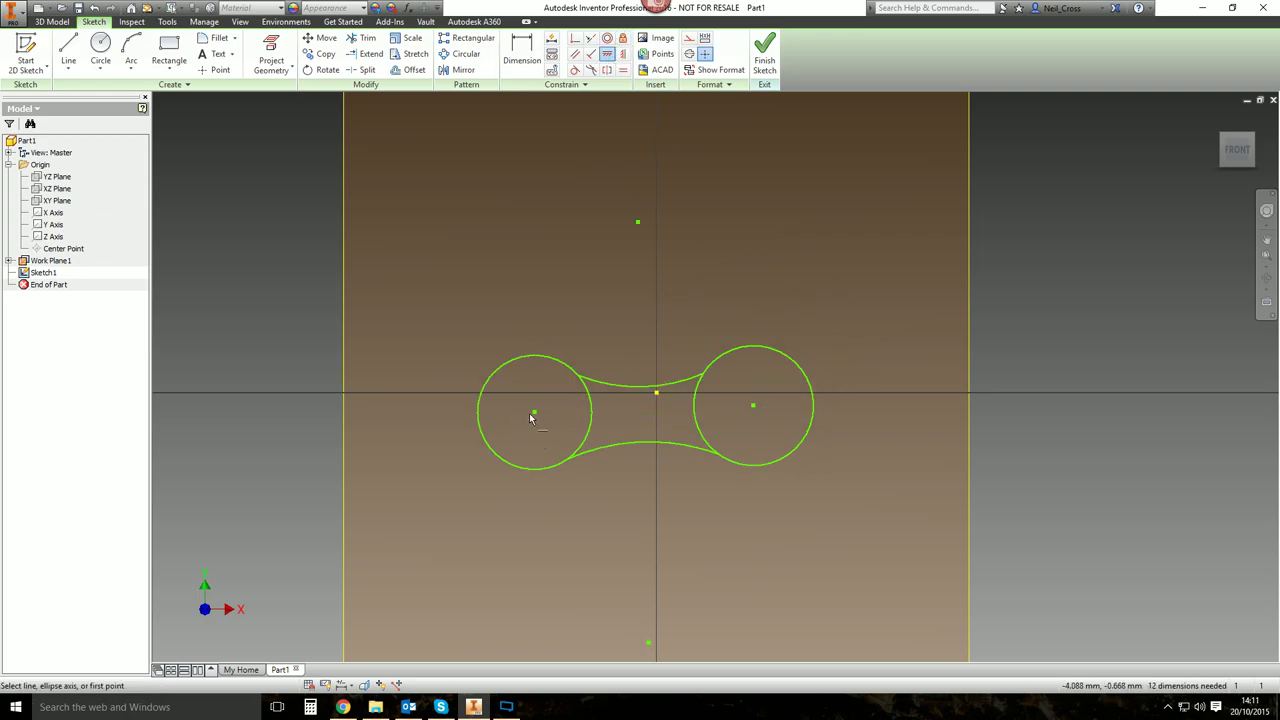
{"action": "left_click", "coordinate": [534, 413]}
{"action": "left_click", "coordinate": [753, 408]}
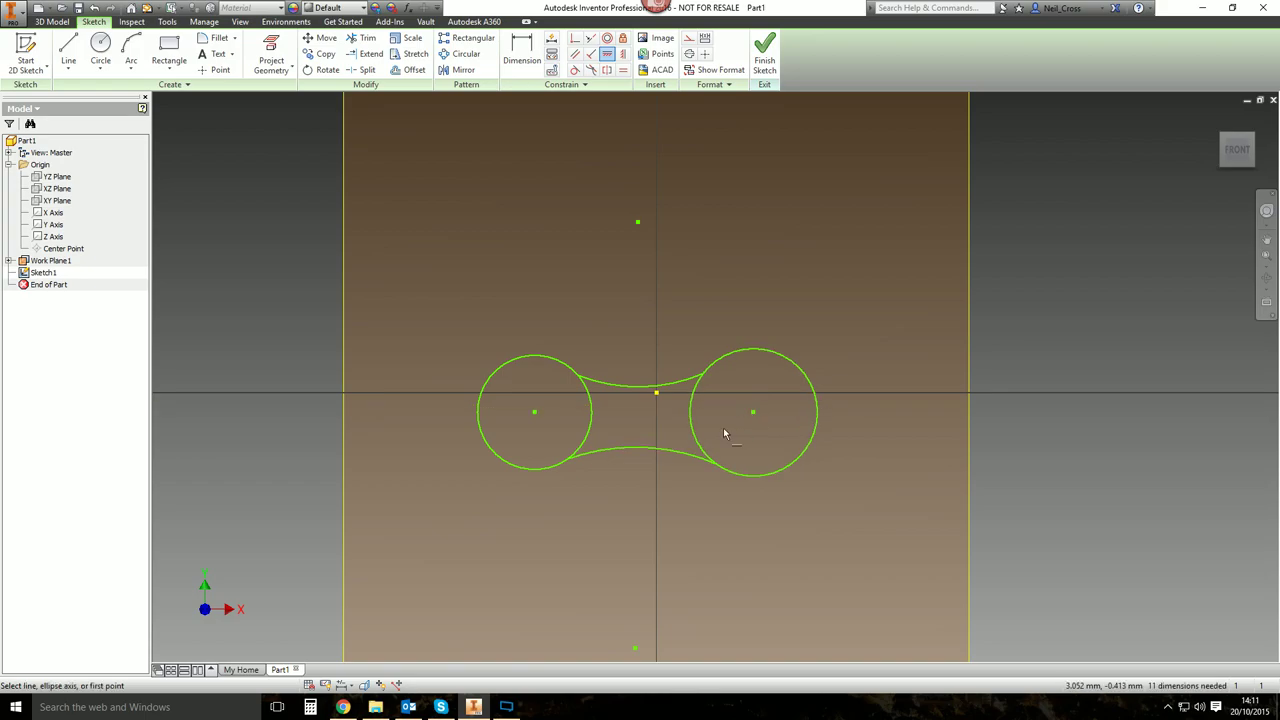
{"action": "left_click", "coordinate": [537, 414]}
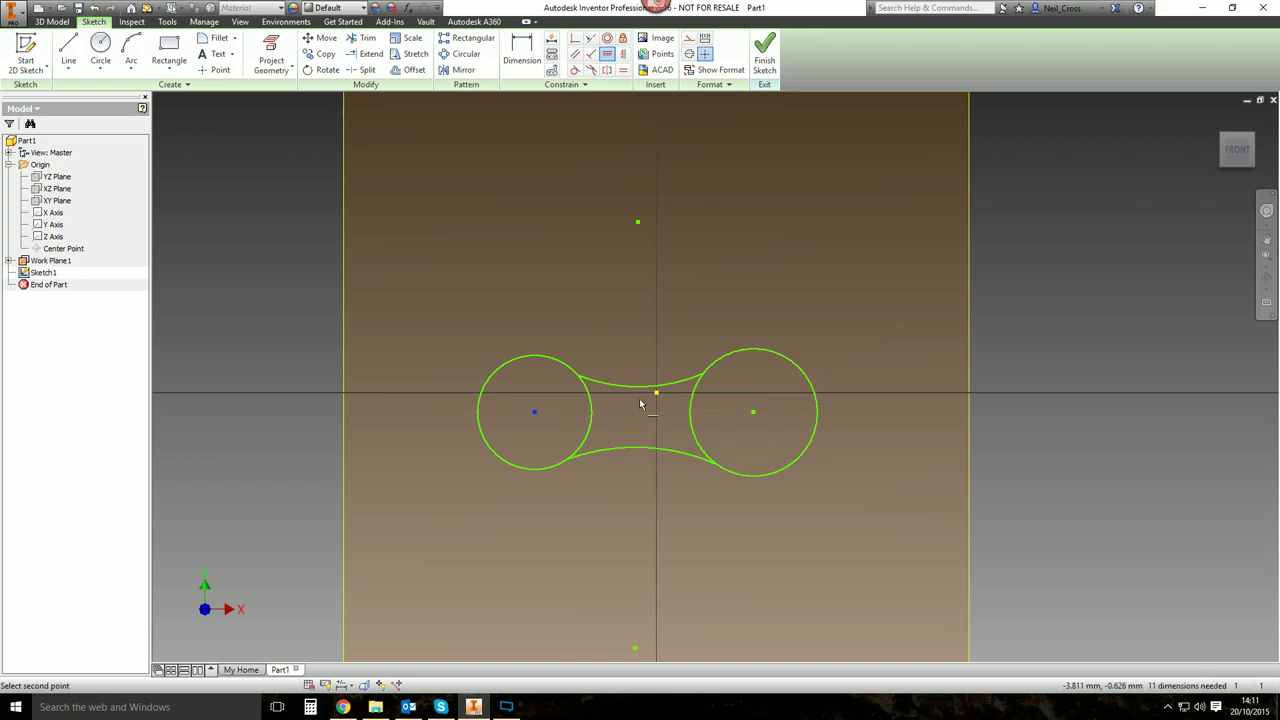
{"action": "left_click", "coordinate": [658, 394]}
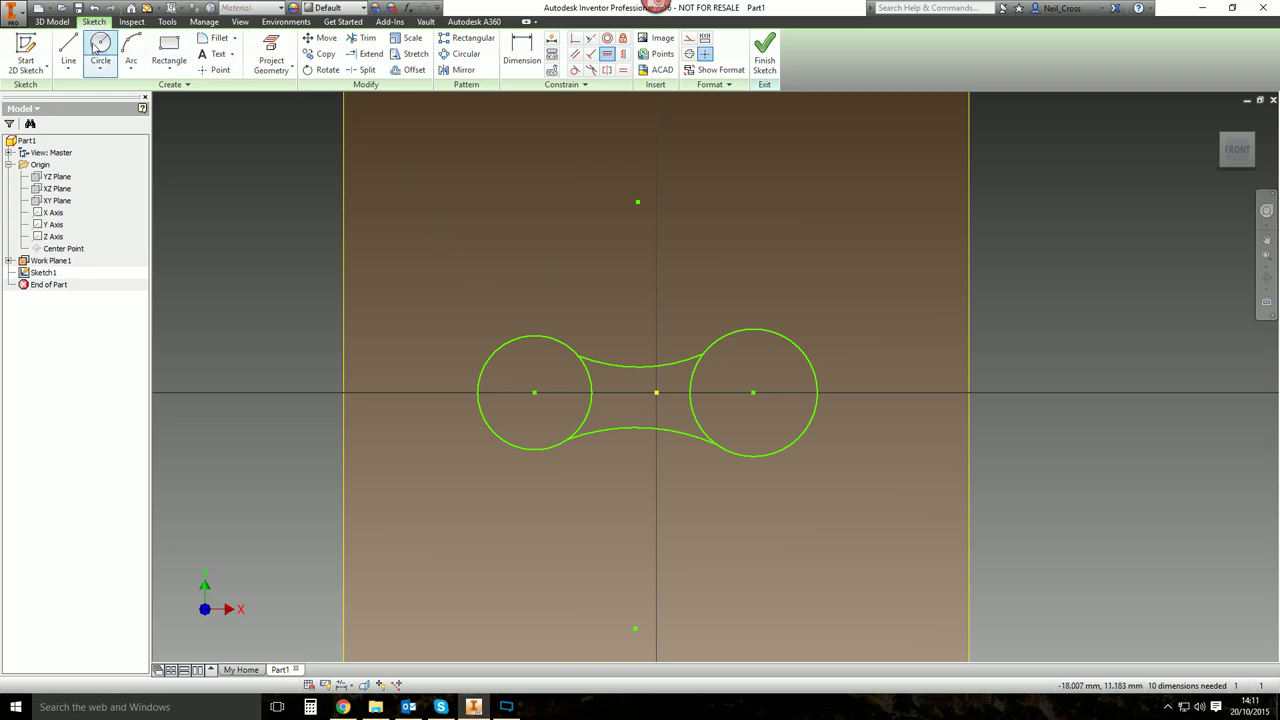
{"action": "left_click_drag", "start_coordinate": [797, 349], "coordinate": [831, 356]}
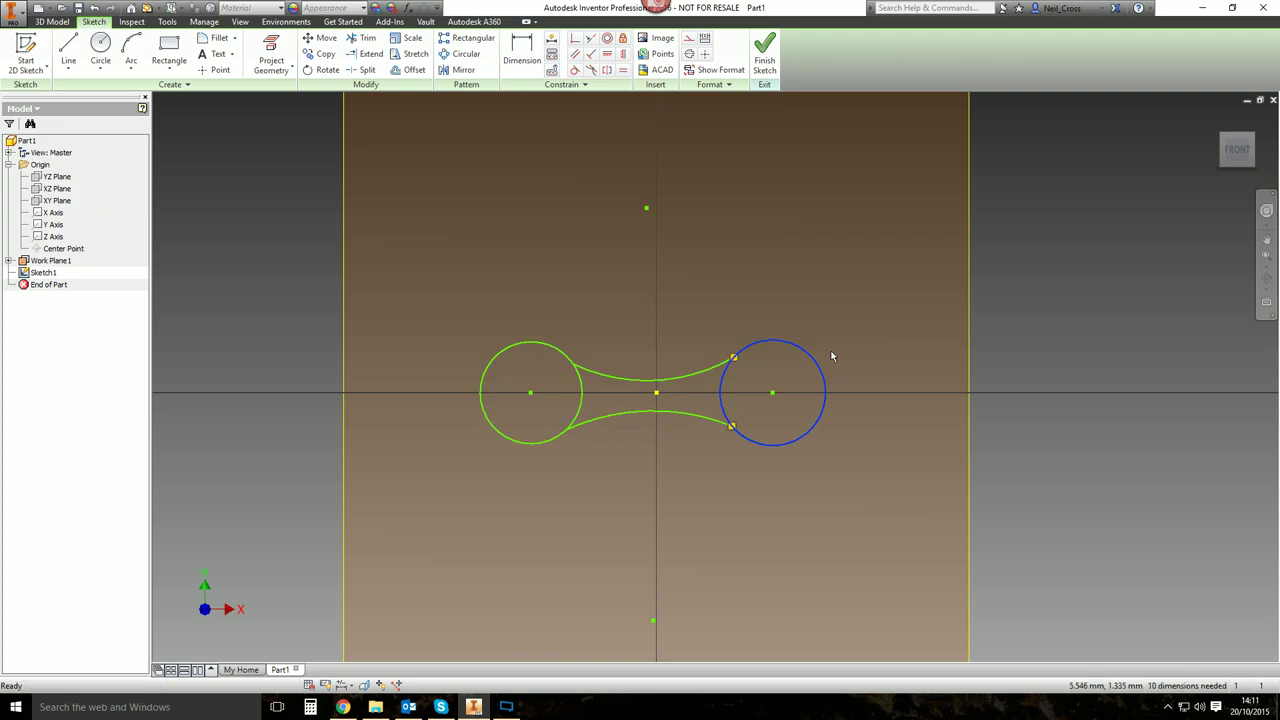
{"action": "left_click", "coordinate": [831, 356]}
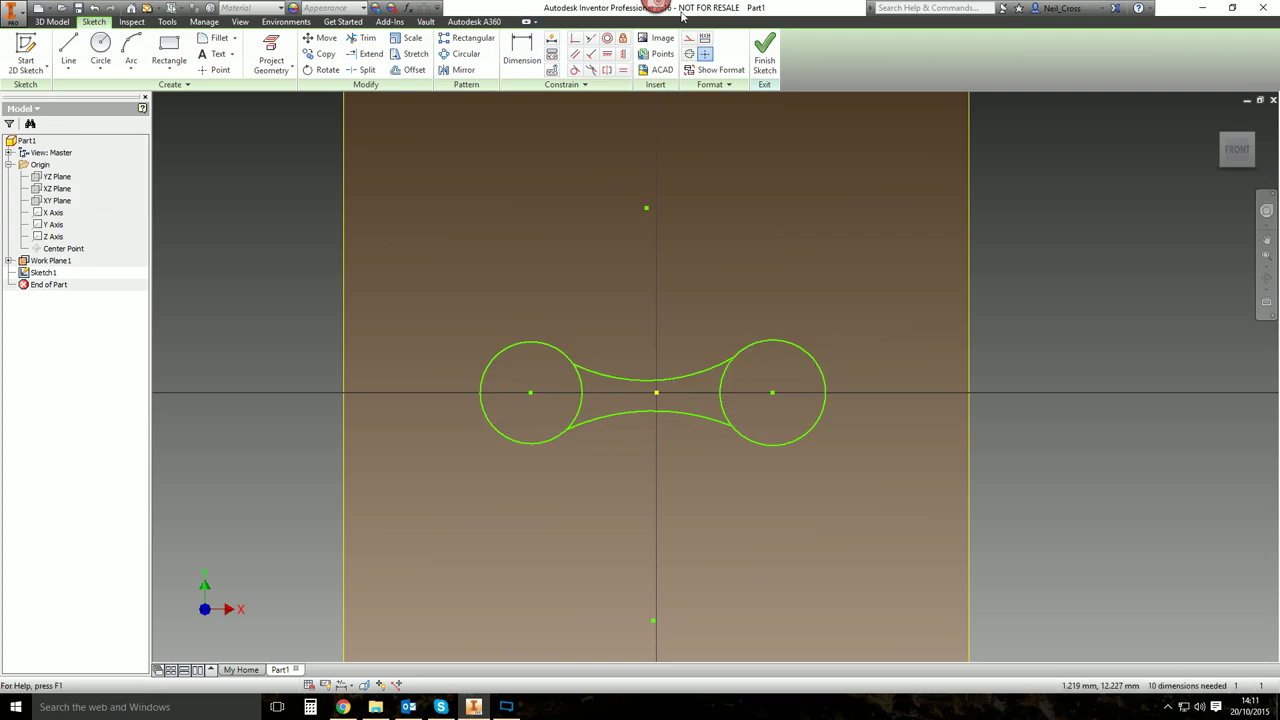
Draw a construction line between the centres of the two circles.
{"action": "left_click", "coordinate": [68, 48]}
{"action": "left_click", "coordinate": [692, 43]}
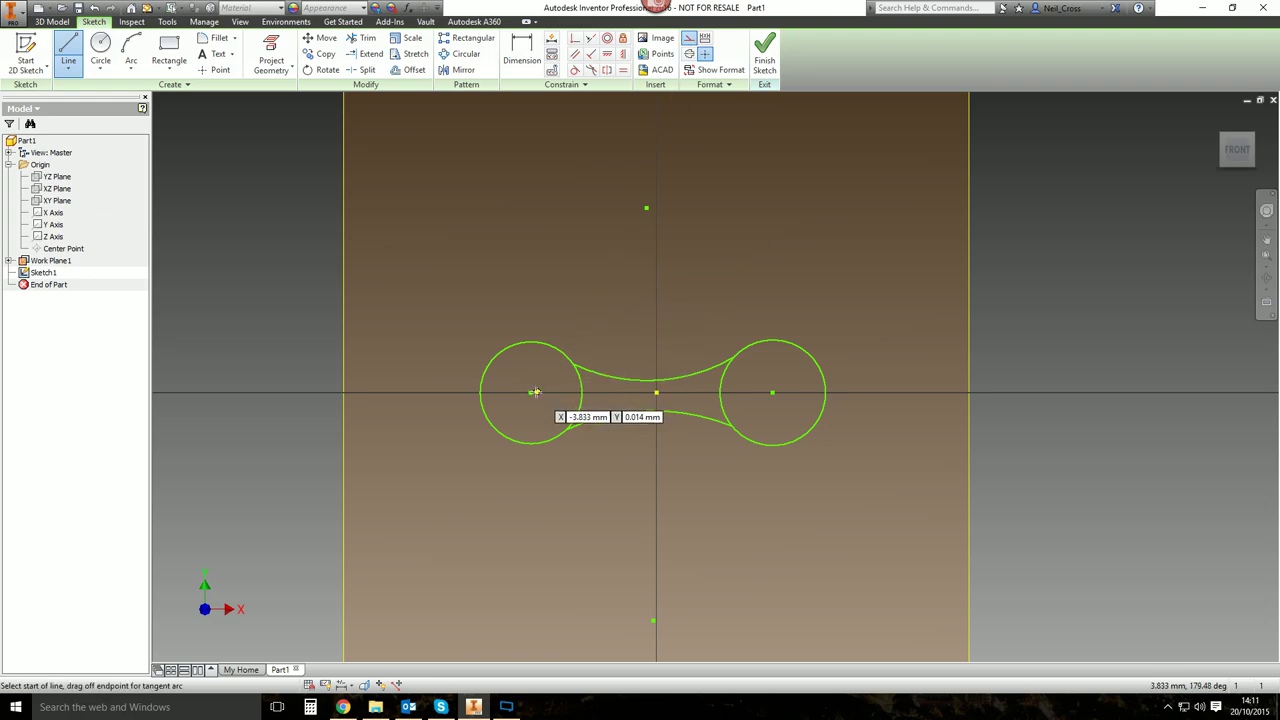
{"action": "left_click", "coordinate": [530, 392]}
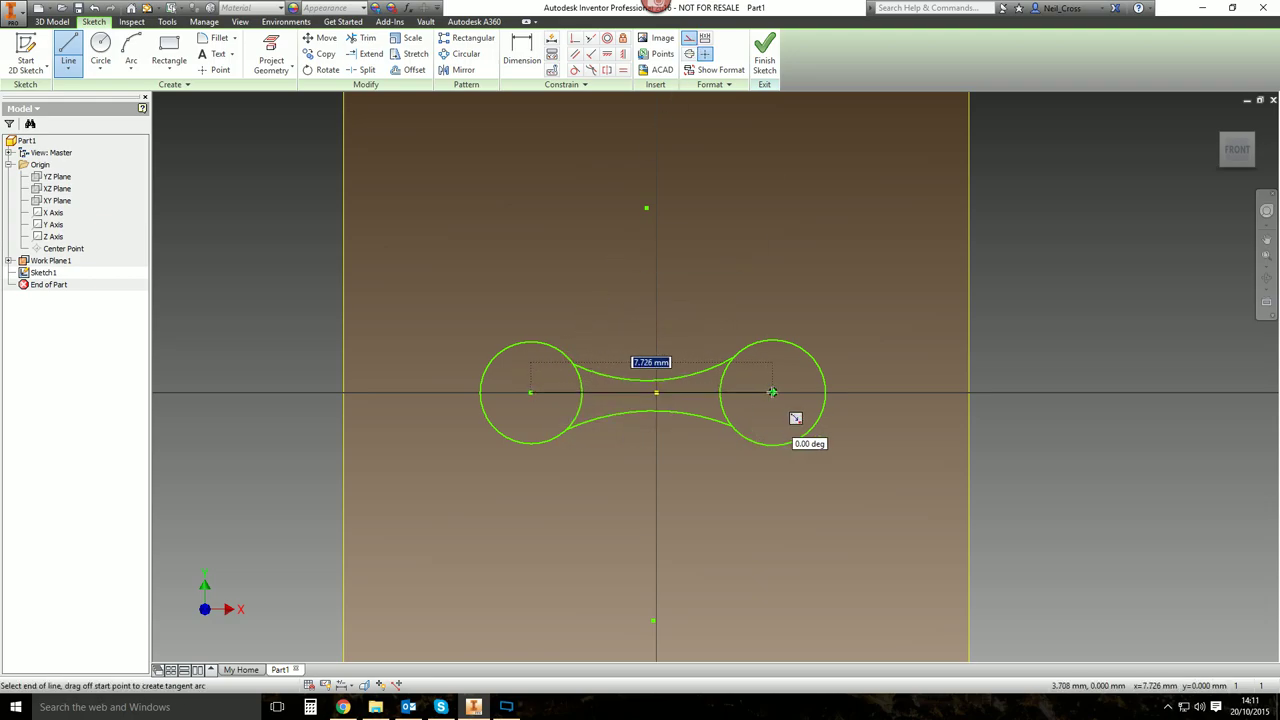
{"action": "left_click", "coordinate": [772, 392]}
Place a sketch point at the midpoint of the construction line.
{"action": "left_click", "coordinate": [215, 69]}
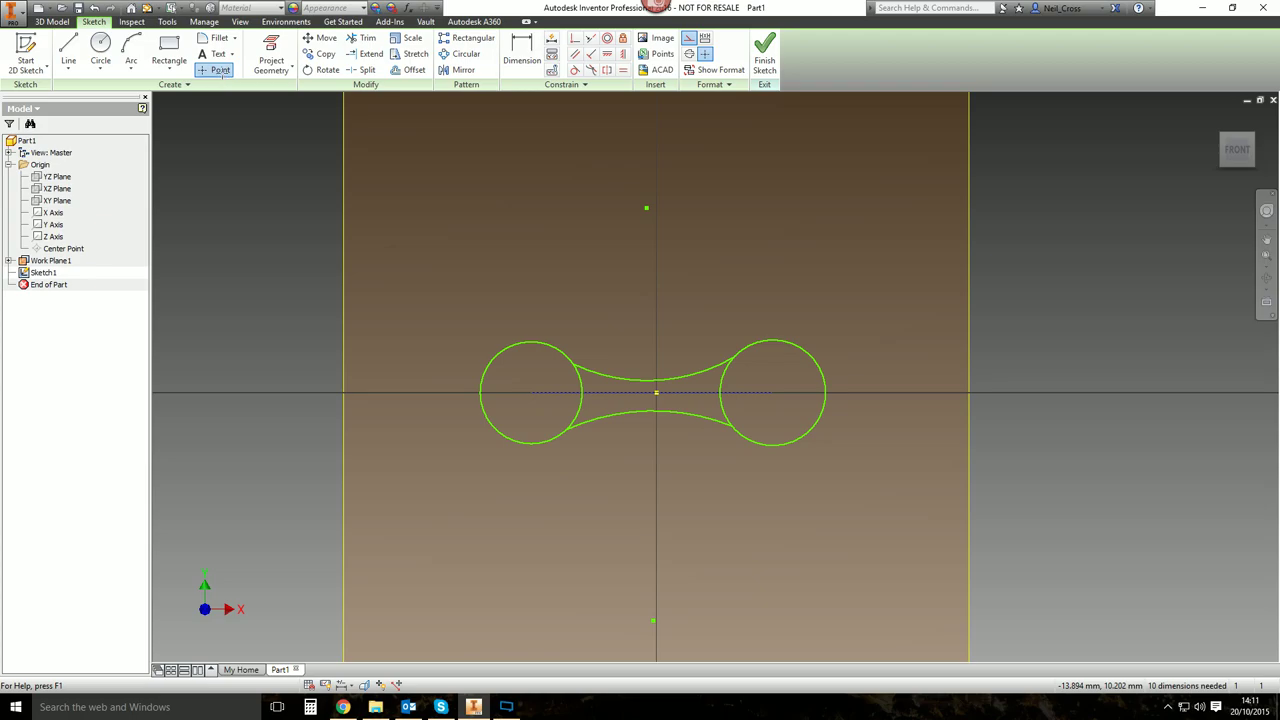
{"action": "scroll", "coordinate": [649, 392], "scroll_direction": "up", "scroll_amount": 3}
{"action": "scroll", "coordinate": [649, 392], "scroll_direction": "up", "scroll_amount": 3}
{"action": "left_click", "coordinate": [643, 379]}
{"action": "key", "text": "Escape"}
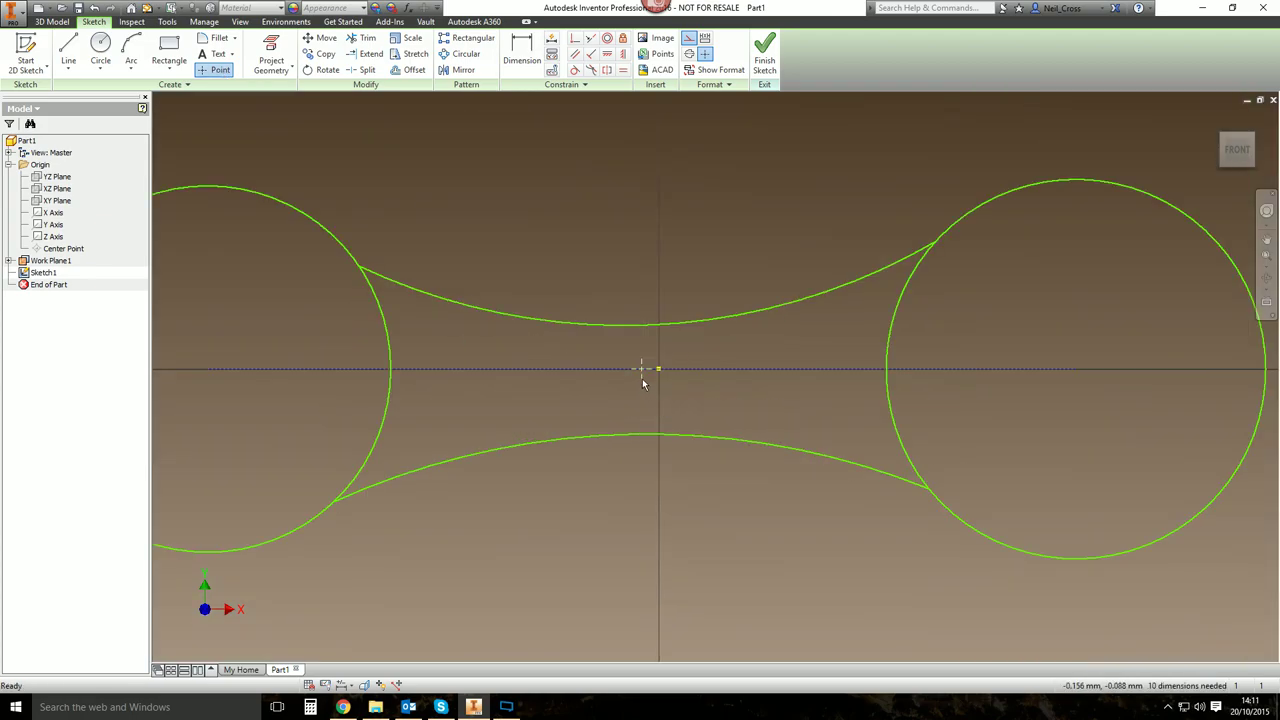
{"action": "scroll", "coordinate": [642, 378], "scroll_direction": "down", "scroll_amount": 3}
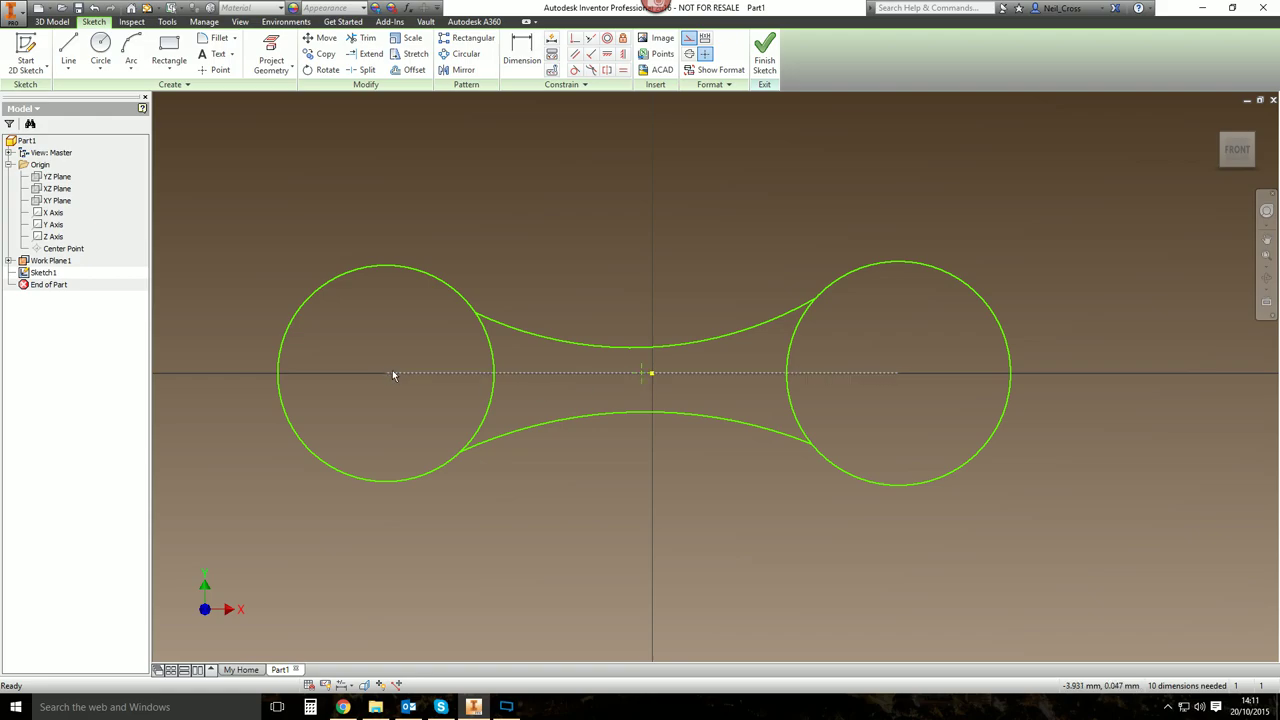
Make the construction line's midpoint coincident with the origin, and pull the left circle slightly to test the symmetry.
{"action": "left_click", "coordinate": [576, 40]}
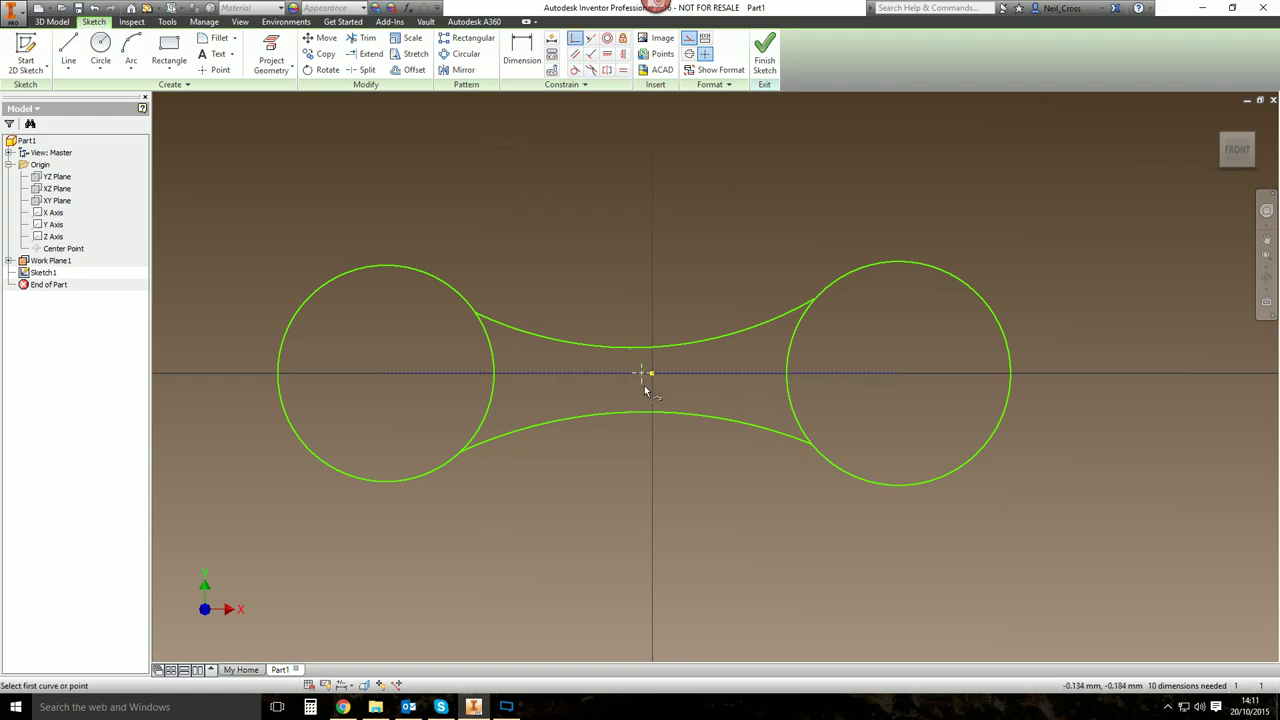
{"action": "left_click", "coordinate": [642, 381]}
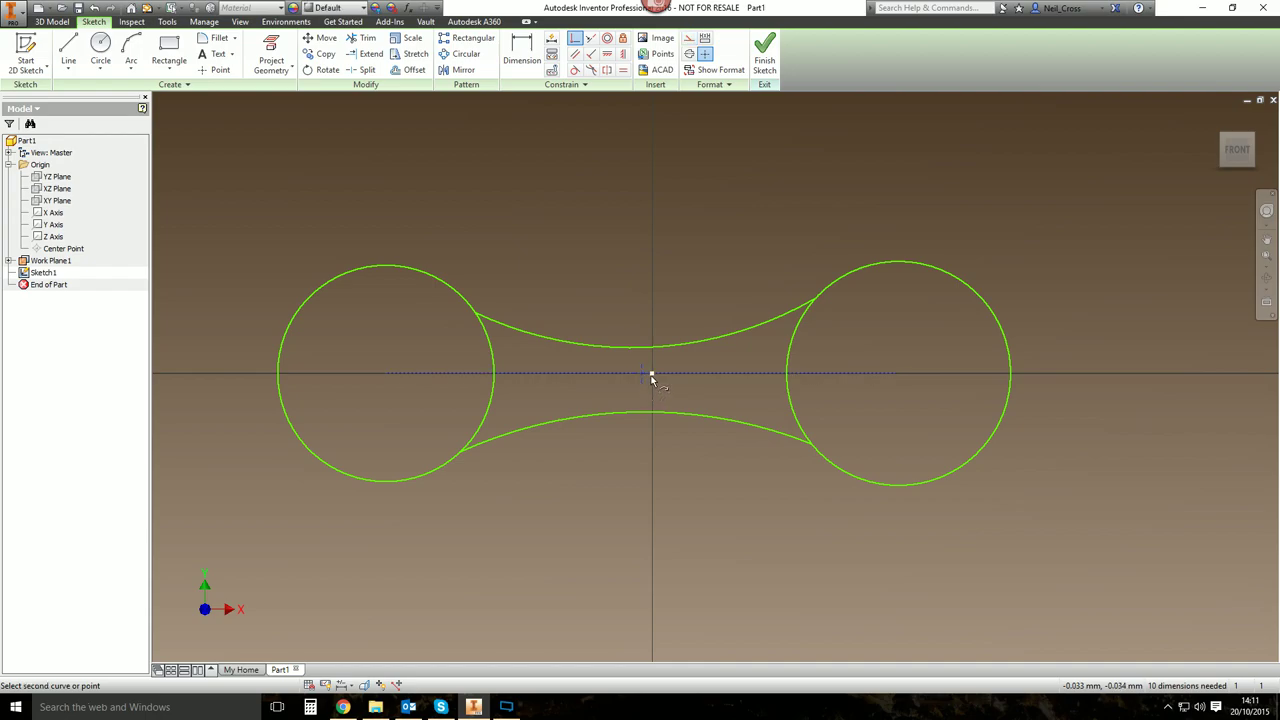
{"action": "left_click", "coordinate": [651, 376]}
{"action": "key", "text": "Escape"}
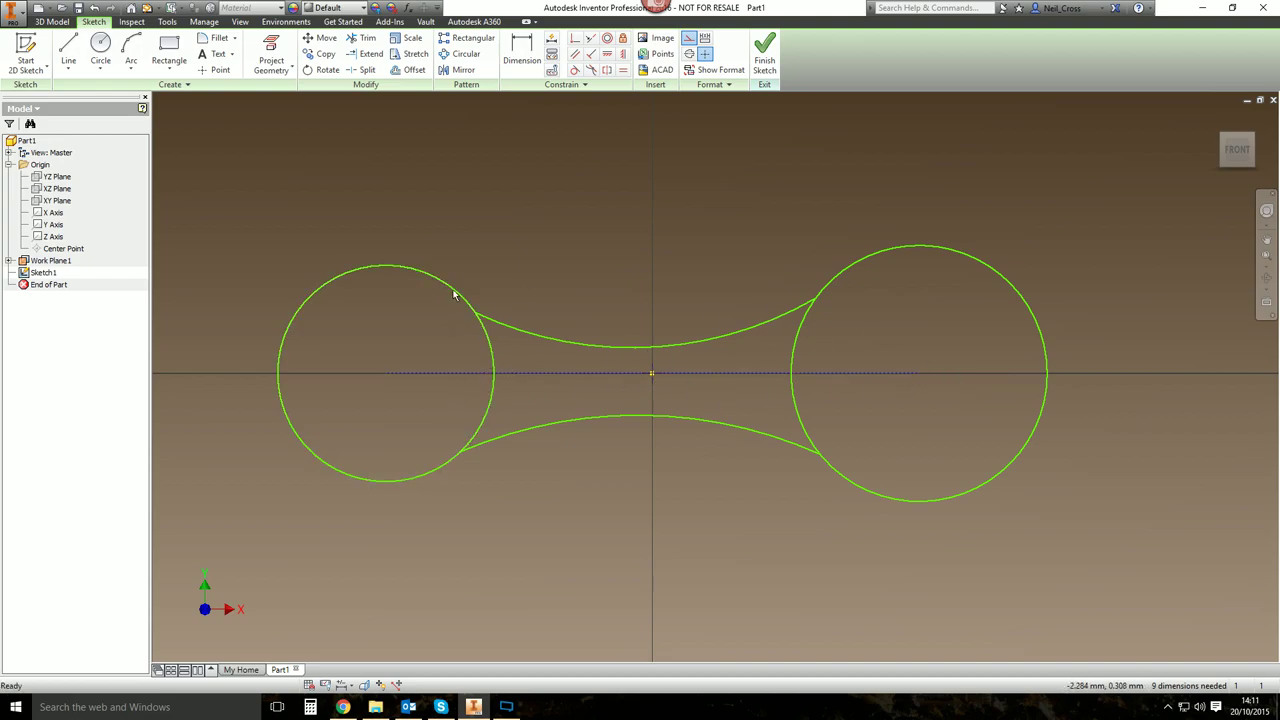
{"action": "mouse_move", "coordinate": [454, 291]}
{"action": "left_mouse_down"}
{"action": "mouse_move", "coordinate": [423, 289]}
{"action": "mouse_move", "coordinate": [471, 294]}
{"action": "mouse_move", "coordinate": [460, 292]}
{"action": "left_mouse_up"}
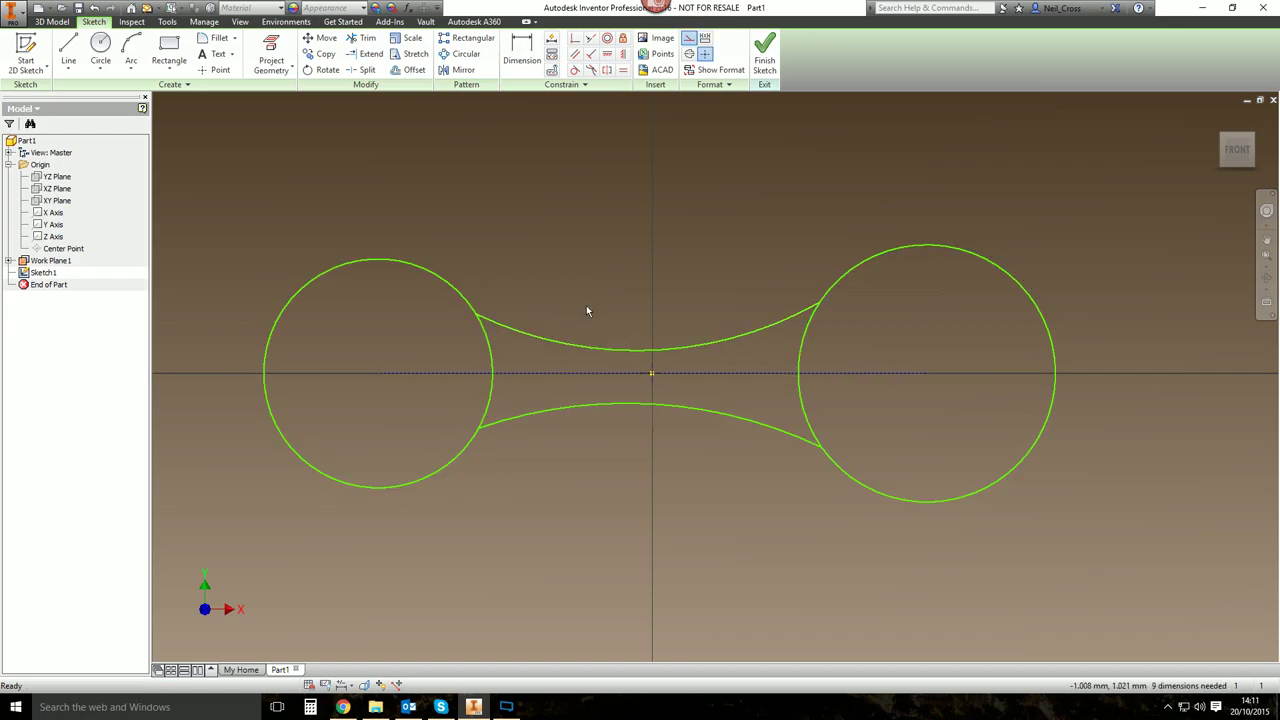
Look up the inner plate depth in the browser's chain dimension table, and set the left circle's diameter to 7.1 mm in Inventor.
{"action": "left_click", "coordinate": [343, 707]}
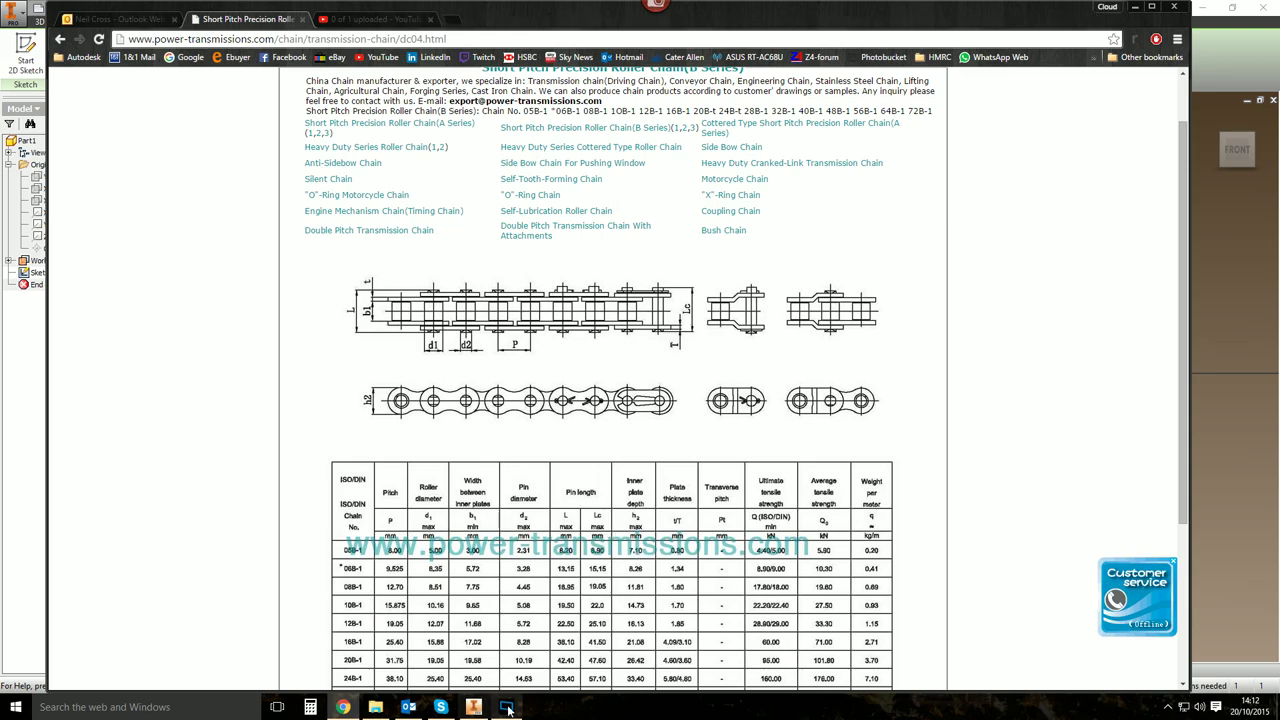
{"action": "left_click", "coordinate": [473, 707]}
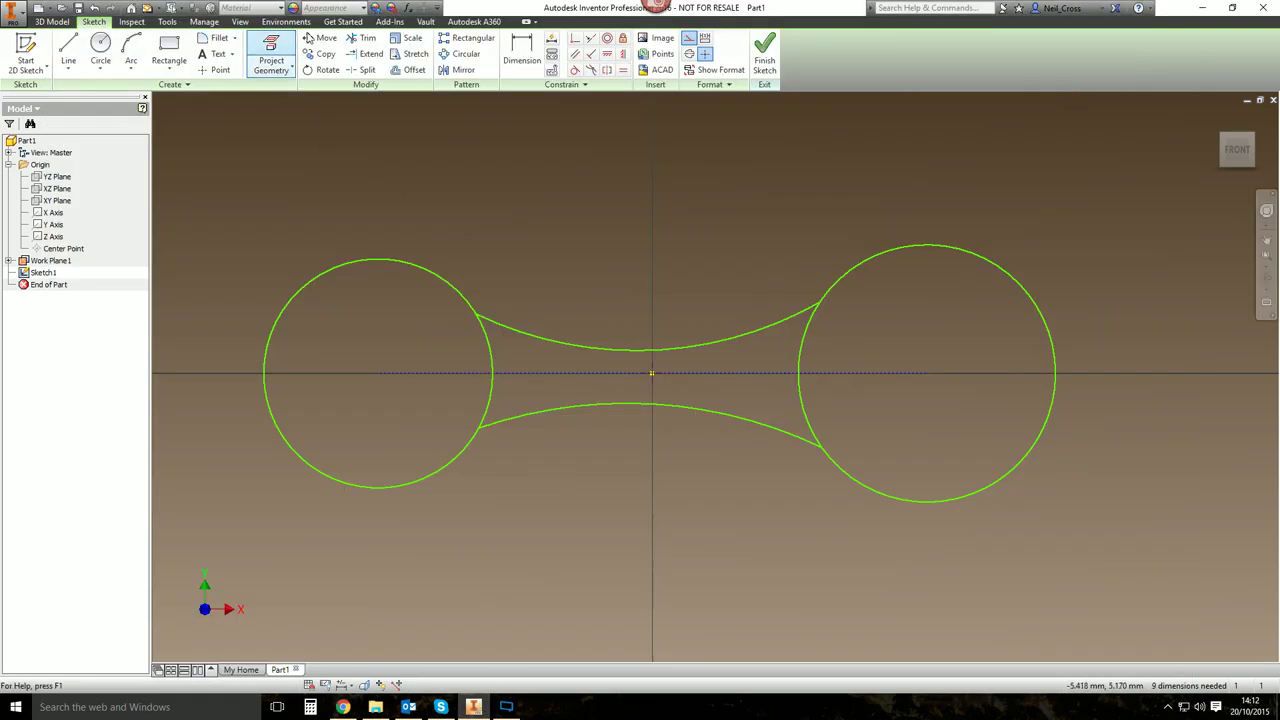
{"action": "left_click", "coordinate": [521, 50]}
{"action": "left_click", "coordinate": [379, 260]}
{"action": "left_click", "coordinate": [381, 242]}
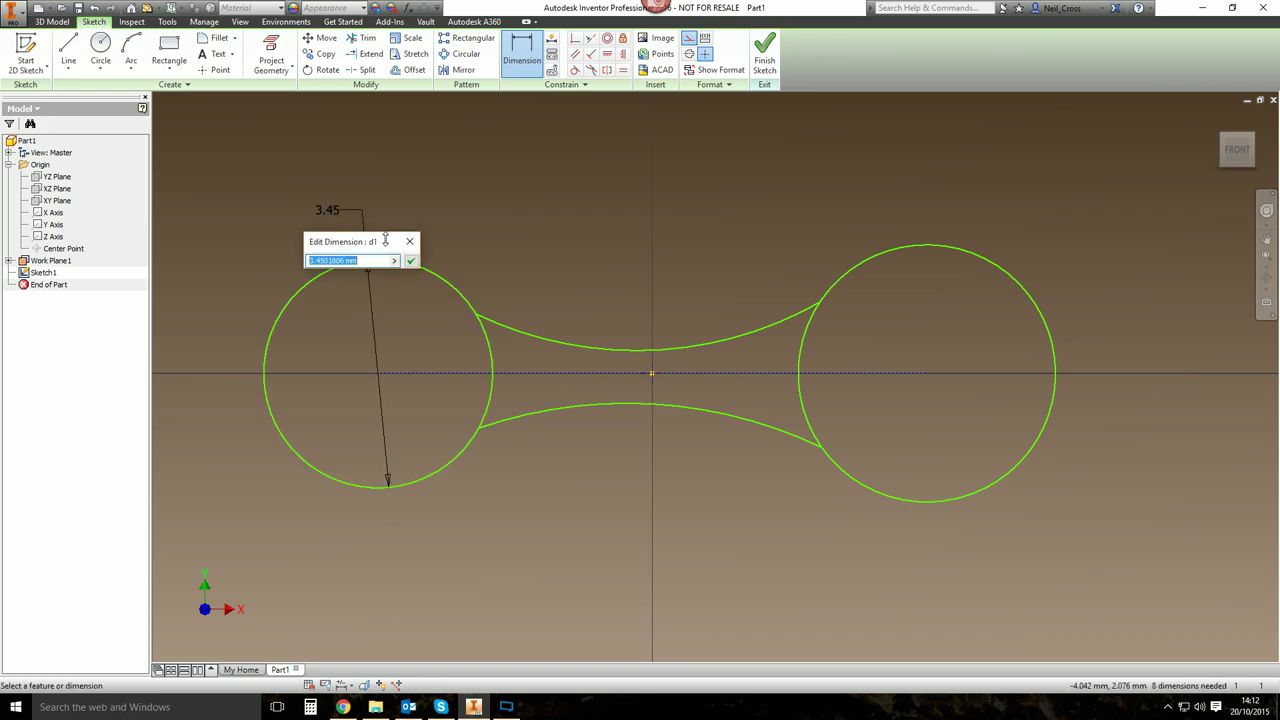
{"action": "type", "text": "7"}
Dimension the right circle's diameter and link it to the left circle's diameter dimension, d1.
{"action": "scroll", "coordinate": [600, 340], "scroll_direction": "down", "scroll_amount": 5}
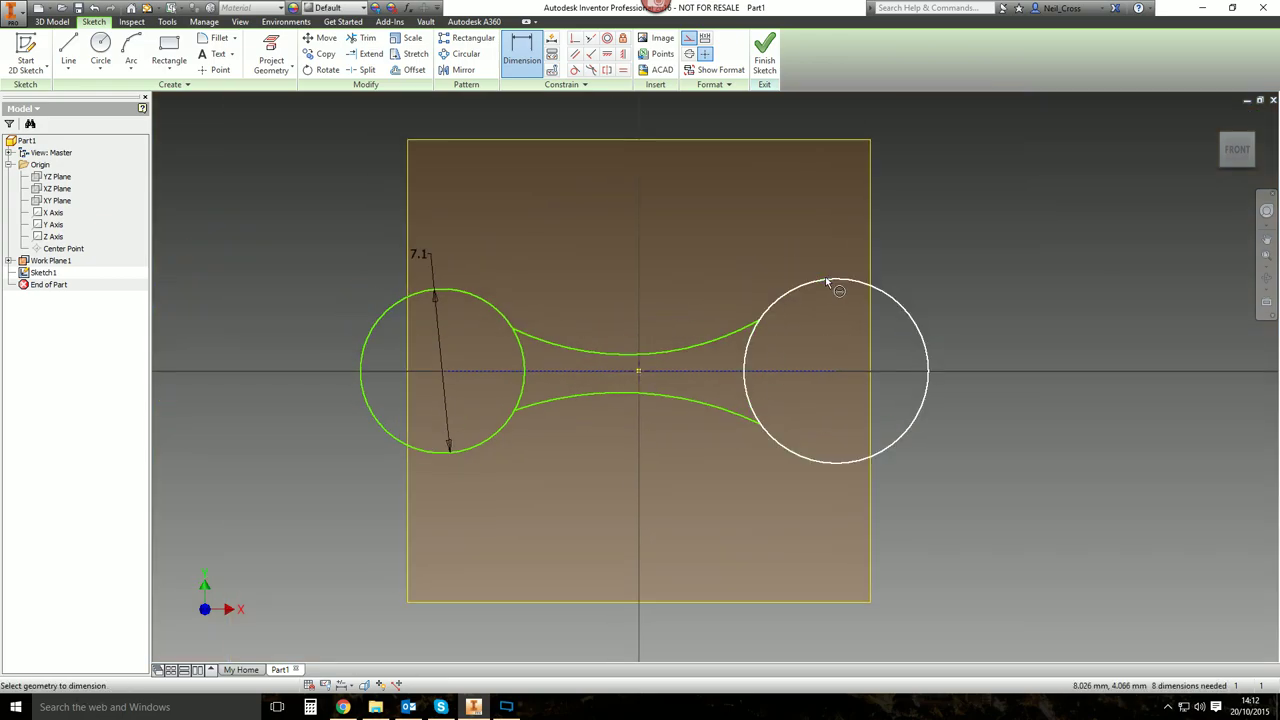
{"action": "left_click", "coordinate": [836, 282]}
{"action": "left_click", "coordinate": [907, 252]}
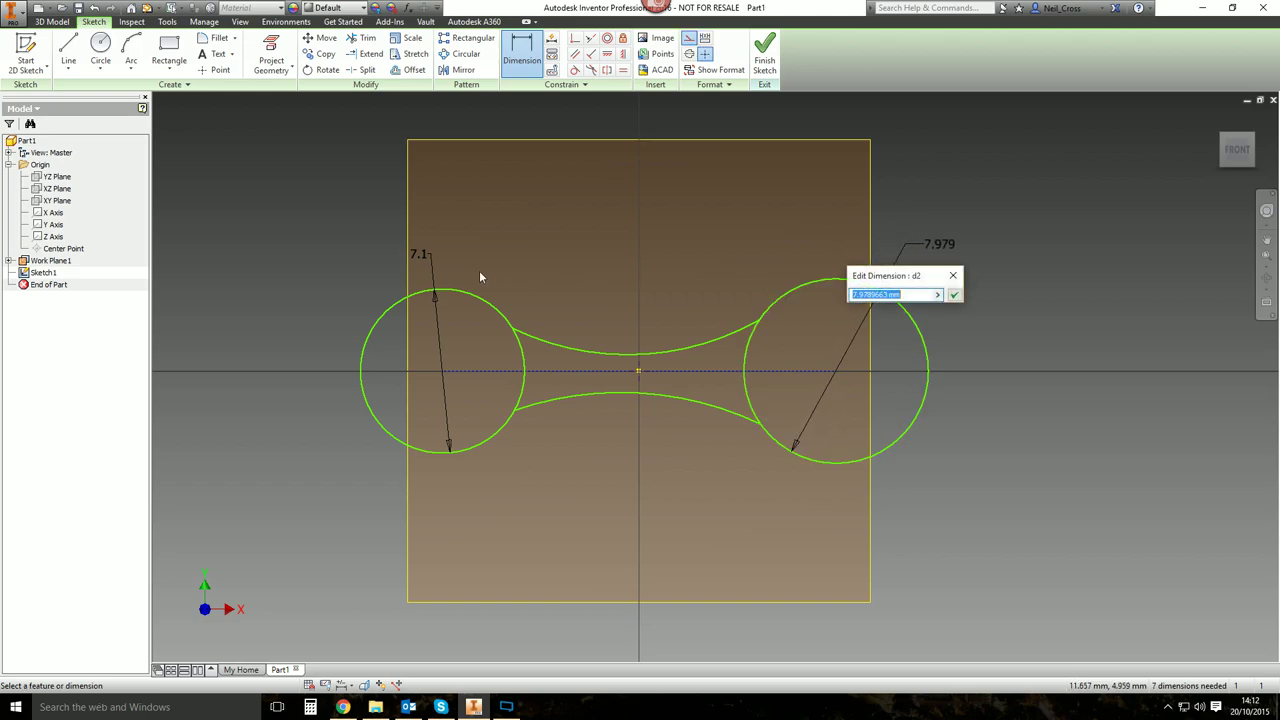
{"action": "left_click", "coordinate": [421, 254]}
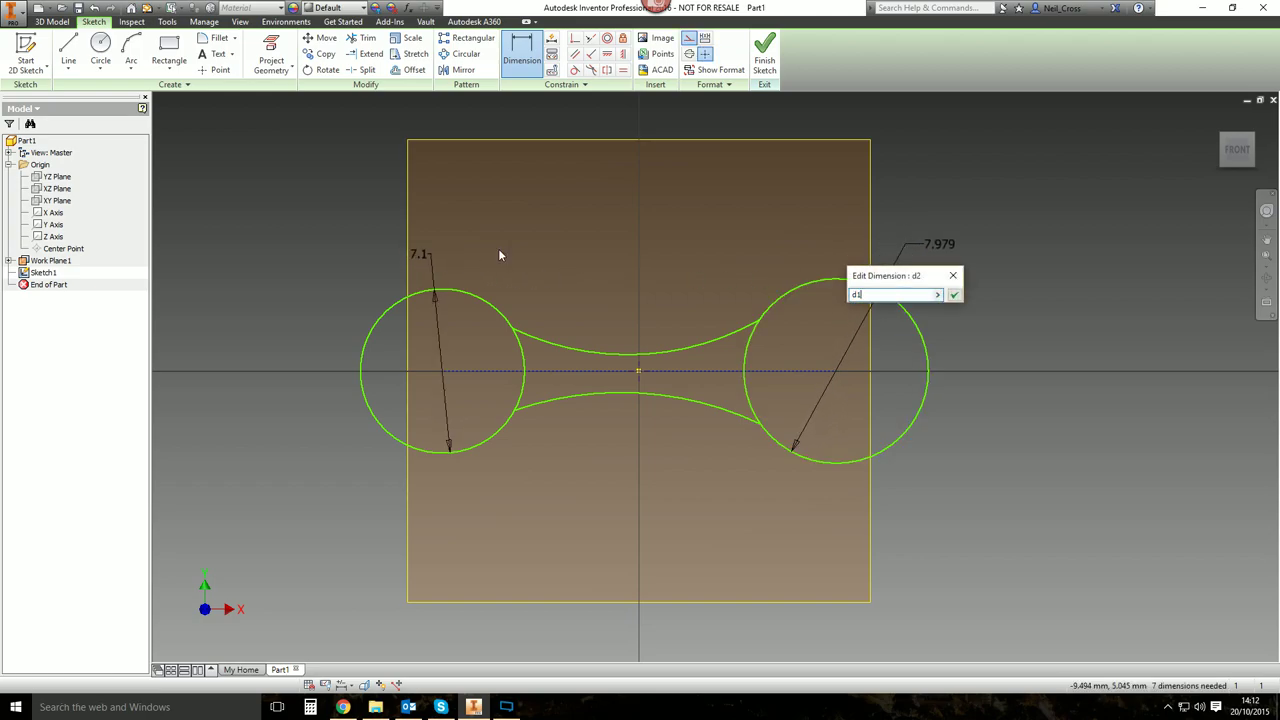
{"action": "left_click", "coordinate": [955, 295]}
{"action": "key", "text": "Escape"}
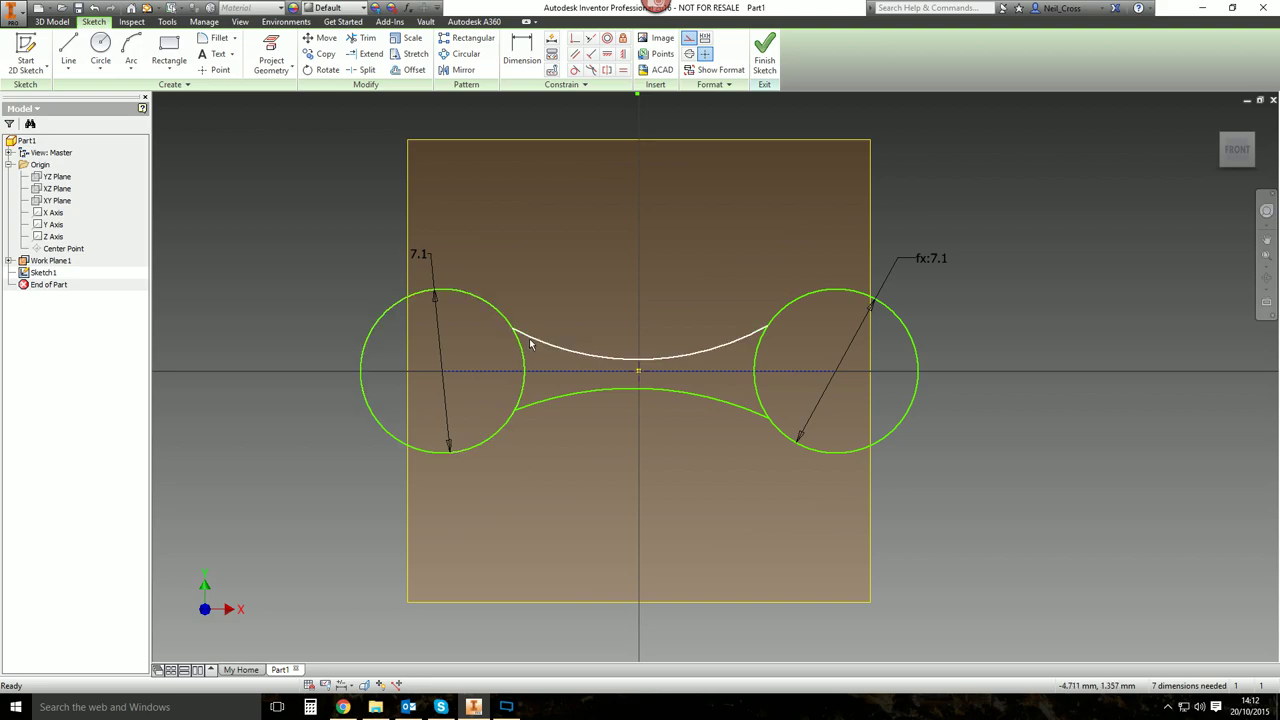
Apply tangent constraints between both ends of the upper and lower arcs and the adjoining circles.
{"action": "left_click", "coordinate": [574, 69]}
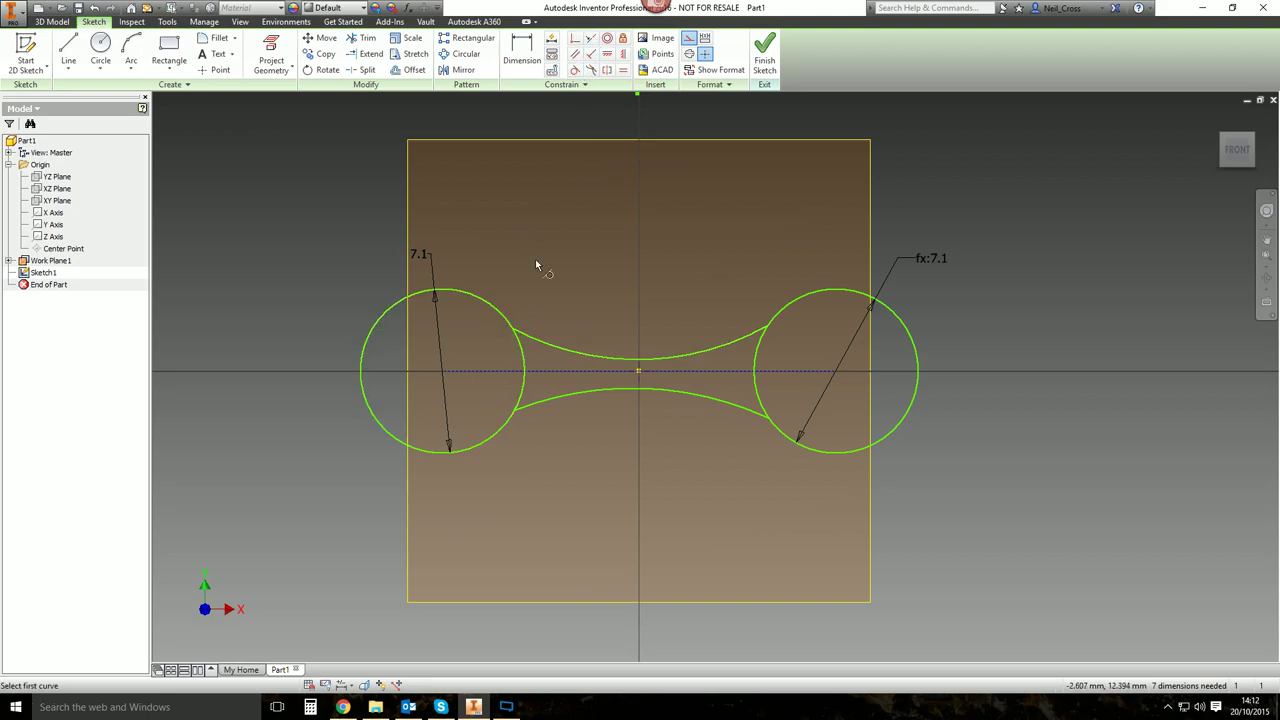
{"action": "left_click", "coordinate": [520, 330]}
{"action": "left_click", "coordinate": [510, 323]}
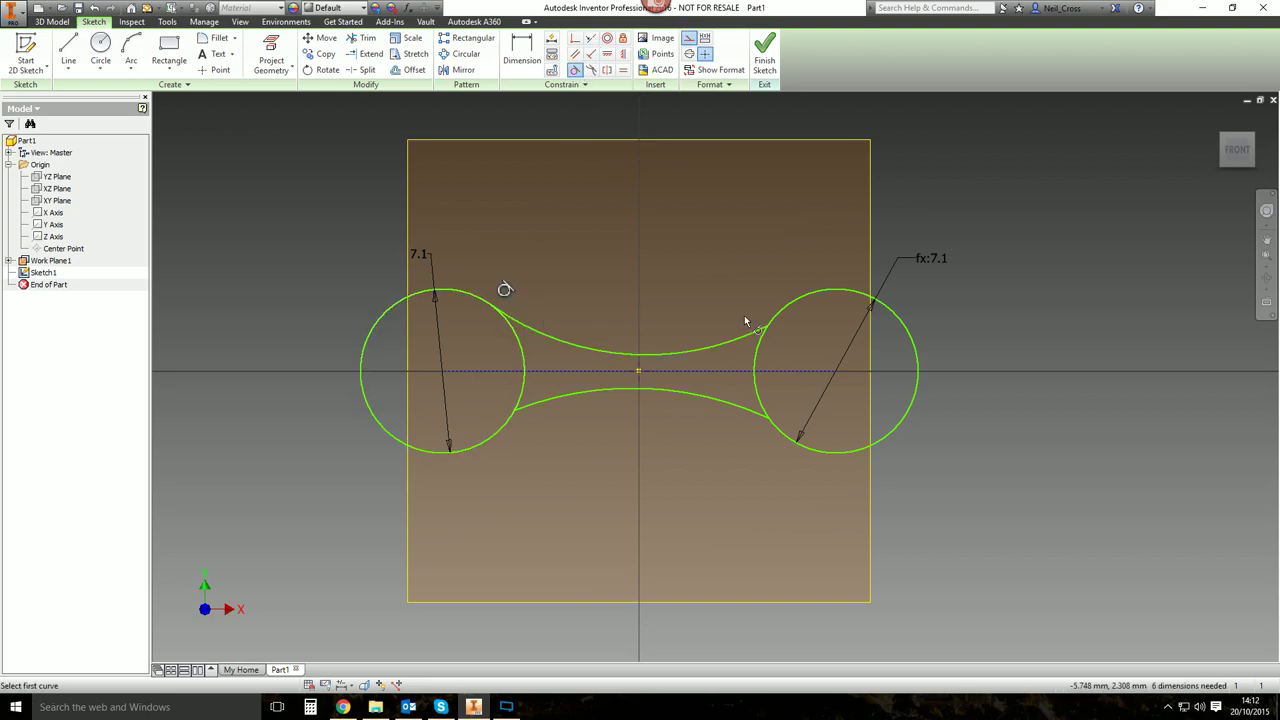
{"action": "left_click", "coordinate": [752, 333]}
{"action": "left_click", "coordinate": [756, 345]}
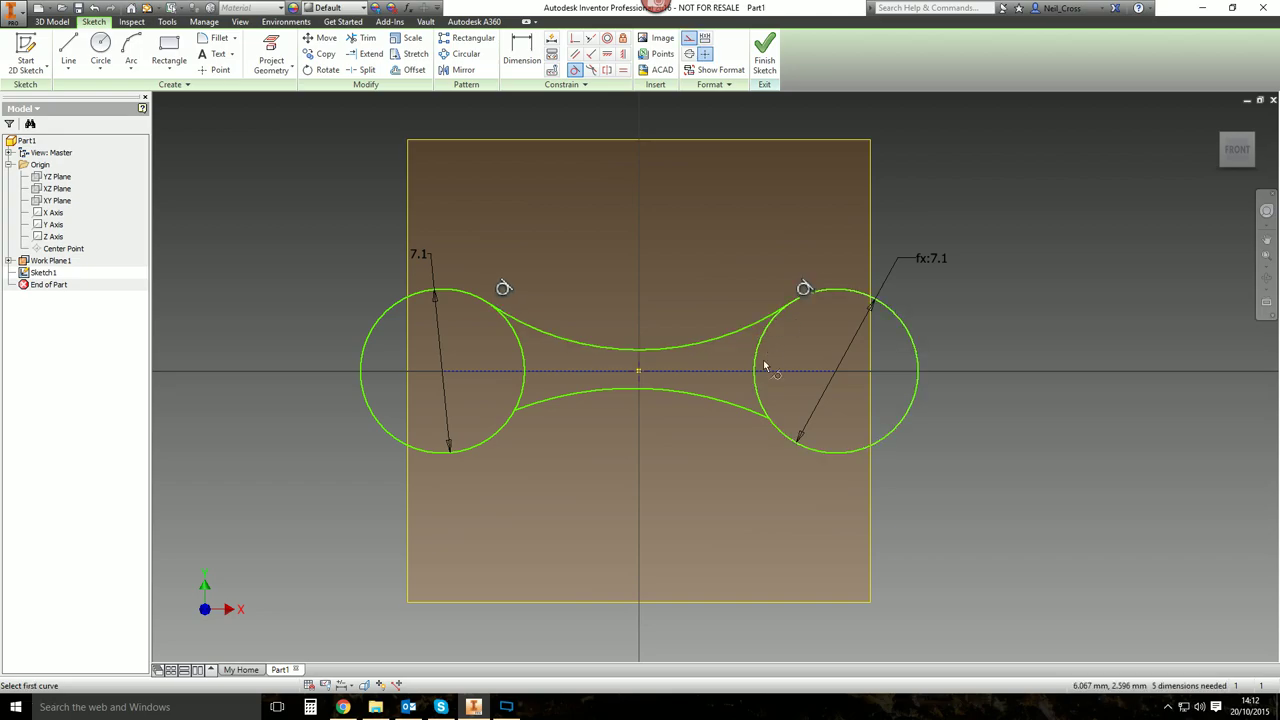
{"action": "left_click", "coordinate": [752, 409]}
{"action": "left_click", "coordinate": [758, 414]}
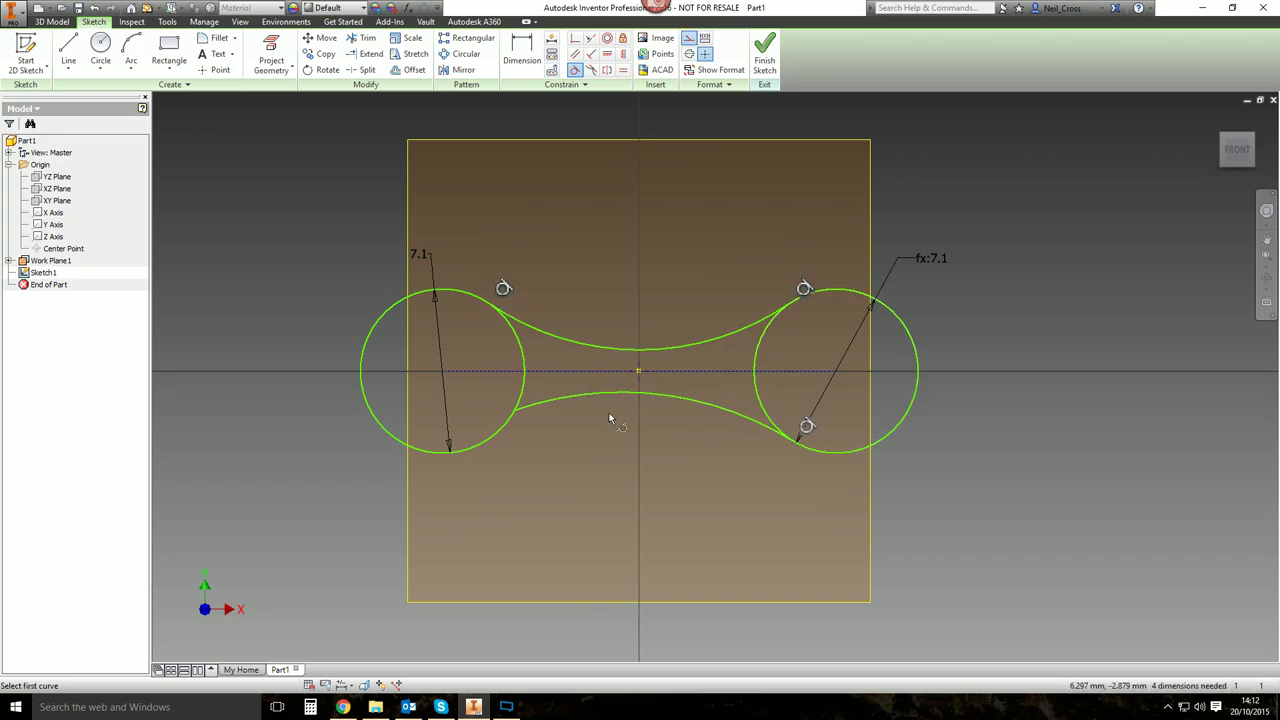
{"action": "left_click", "coordinate": [530, 408]}
{"action": "left_click", "coordinate": [510, 425]}
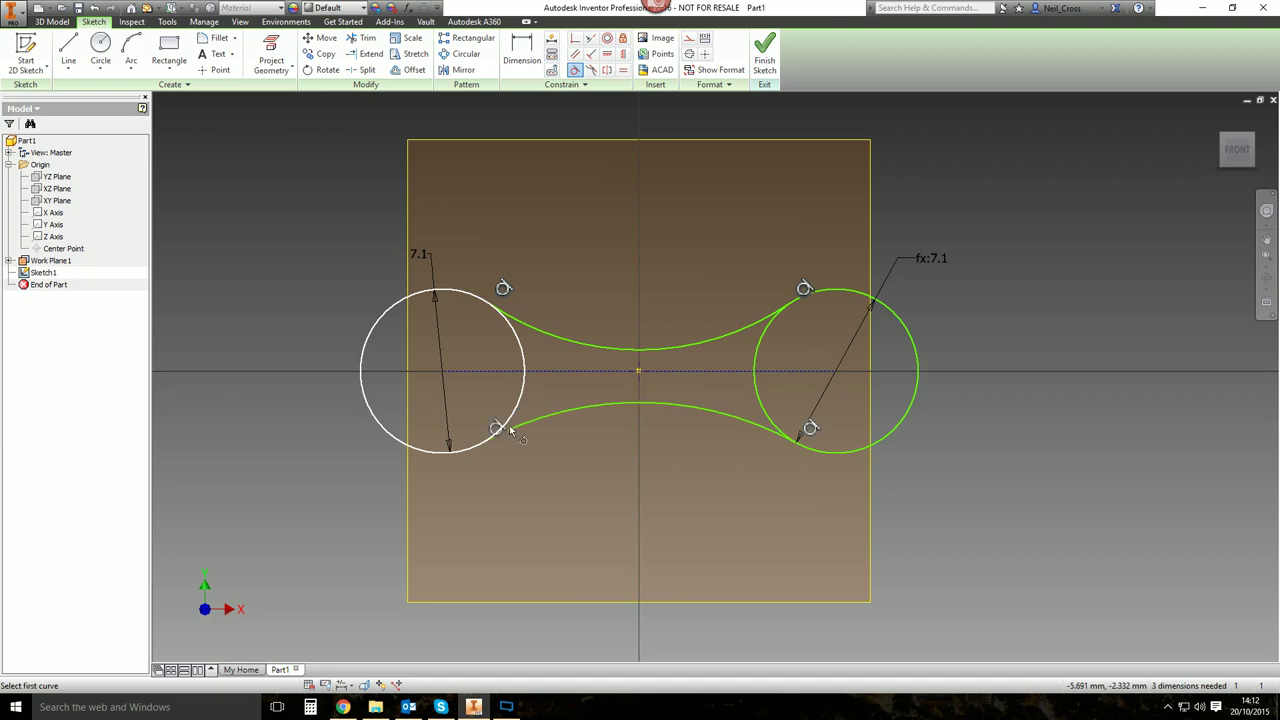
Look up the chain pitch in the browser's dimension table, and set the distance between the circle centres to 8 mm in Inventor.
{"action": "key", "text": "Escape"}
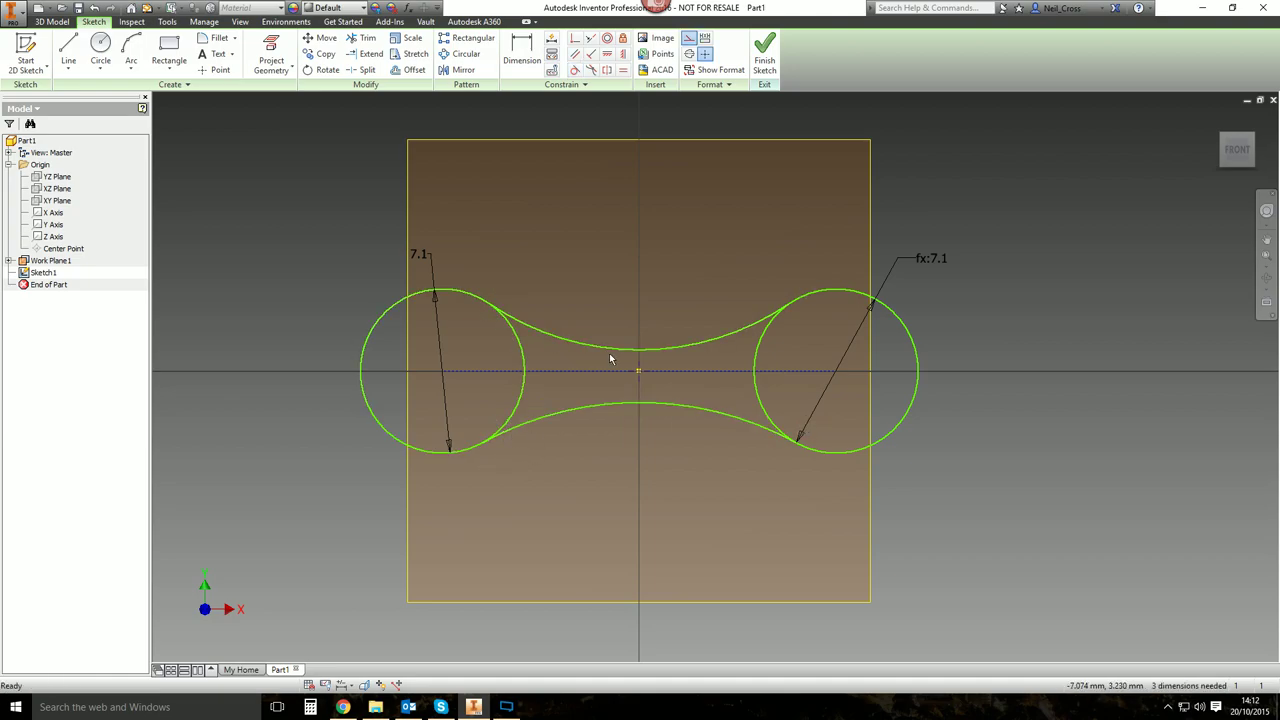
{"action": "left_click", "coordinate": [343, 707]}
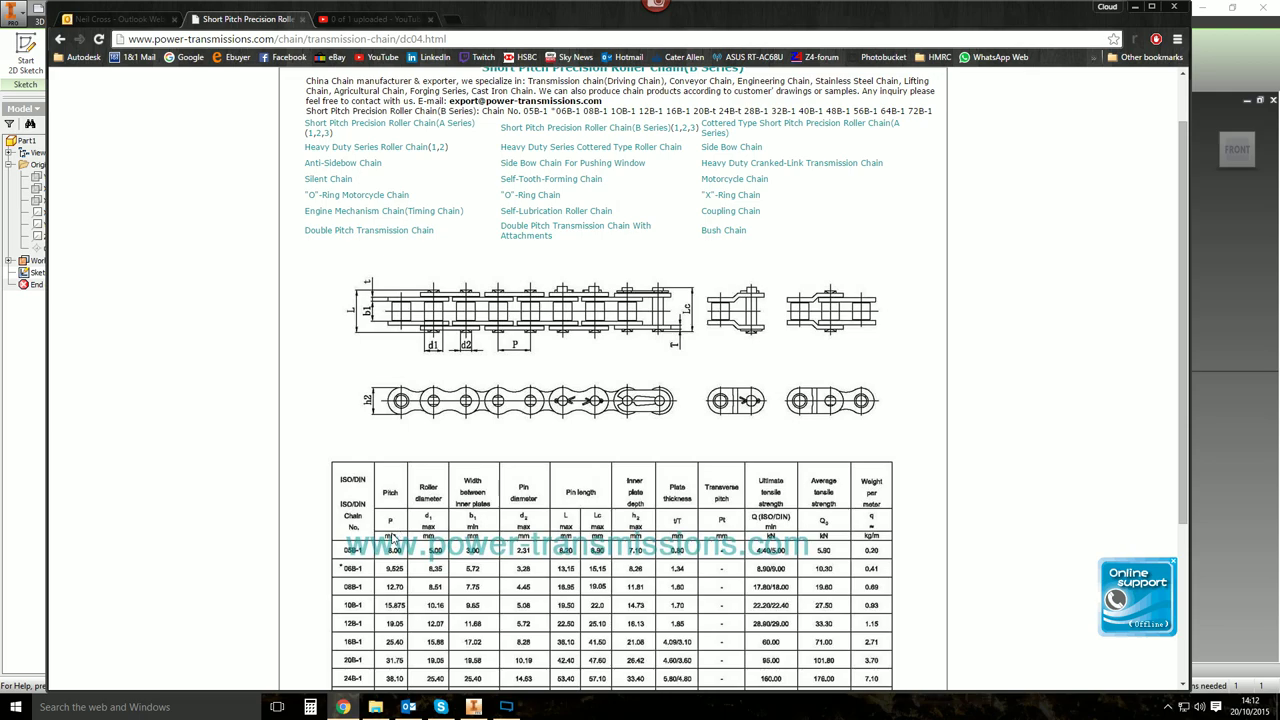
{"action": "left_click", "coordinate": [473, 707]}
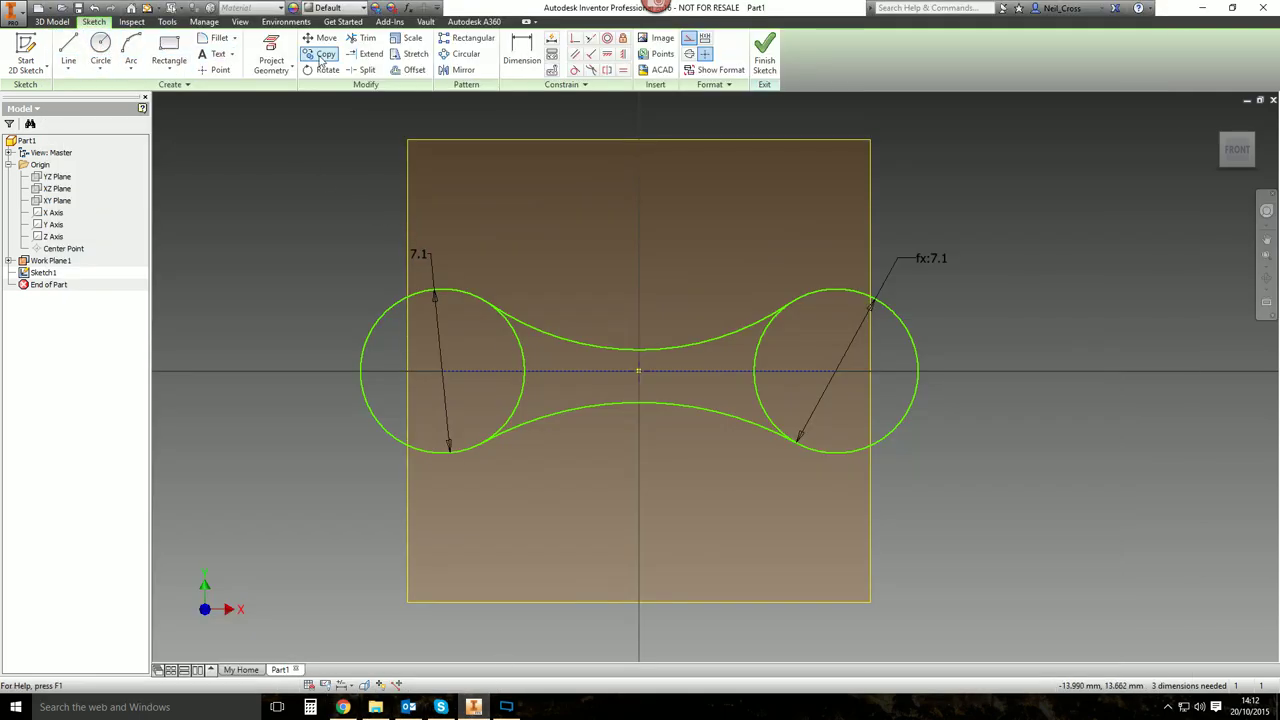
{"action": "left_click", "coordinate": [516, 60]}
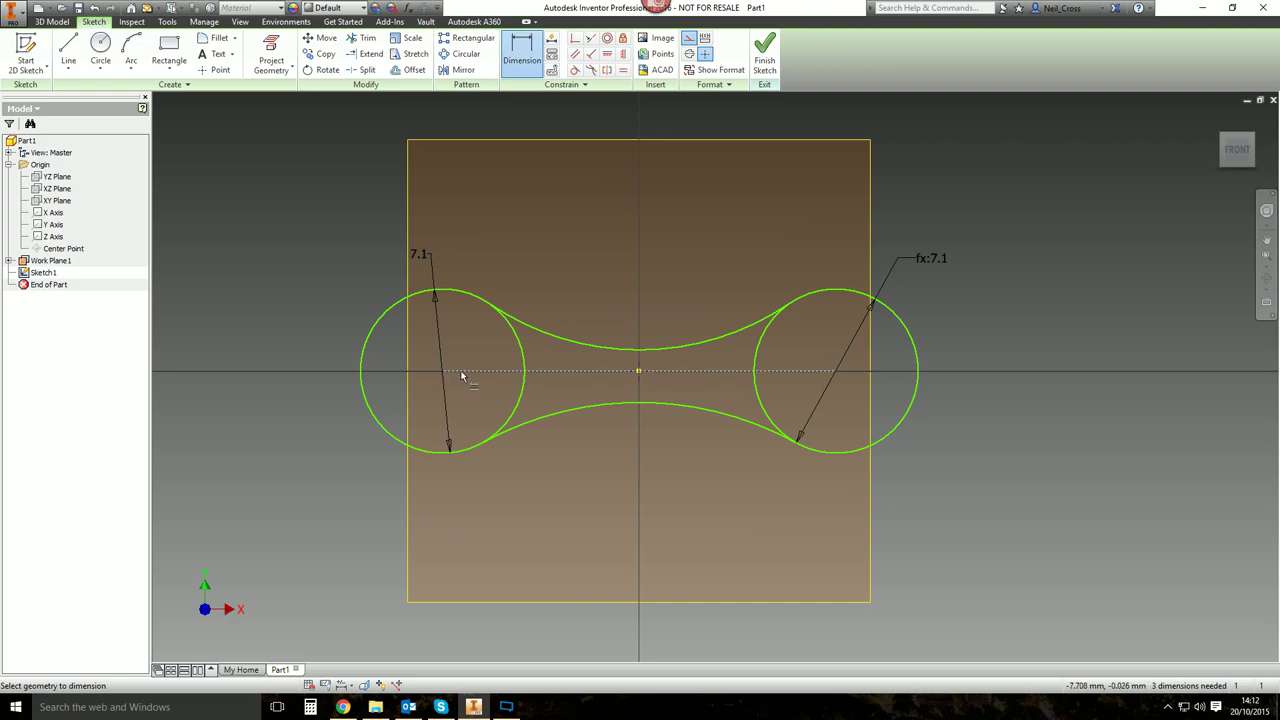
{"action": "left_click", "coordinate": [461, 372]}
{"action": "left_click", "coordinate": [620, 280]}
{"action": "type", "text": "8"}
{"action": "key", "text": "Return"}
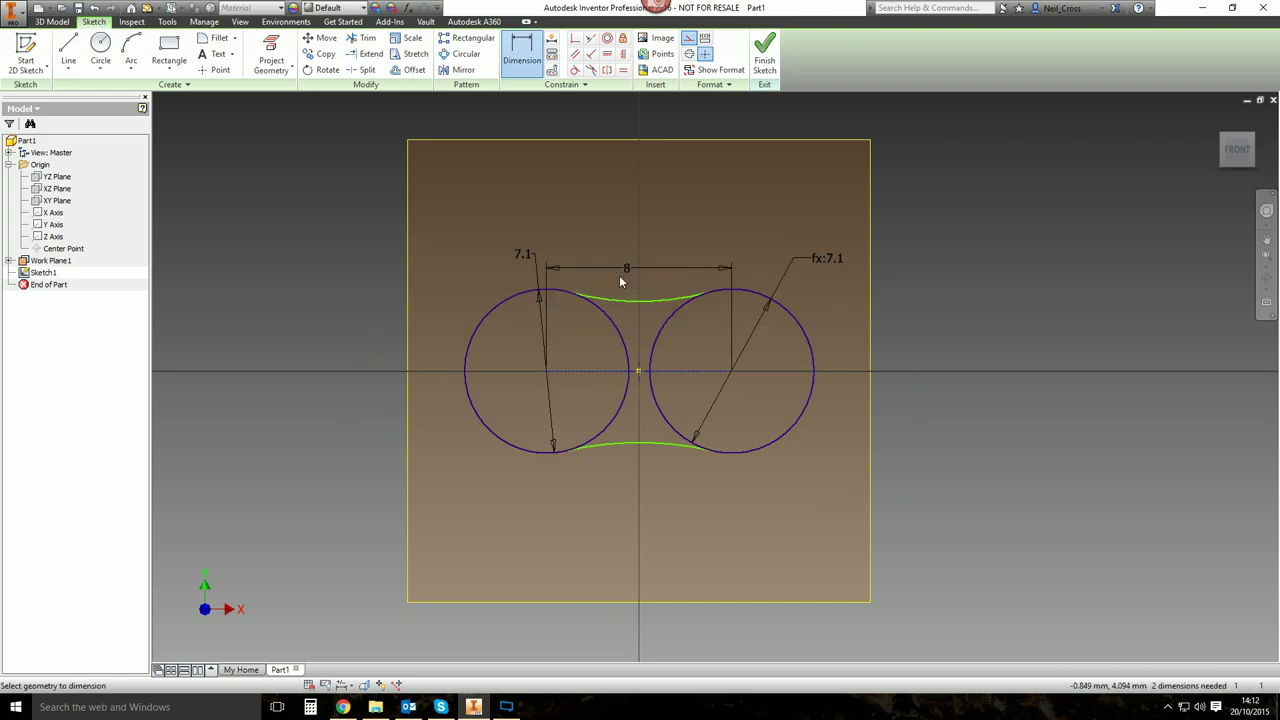
{"action": "key", "text": "Escape"}
Pull the upper arc inward towards the centre line and set its radius to 7.1 mm.
{"action": "left_click_drag", "start_coordinate": [640, 299], "coordinate": [648, 406]}
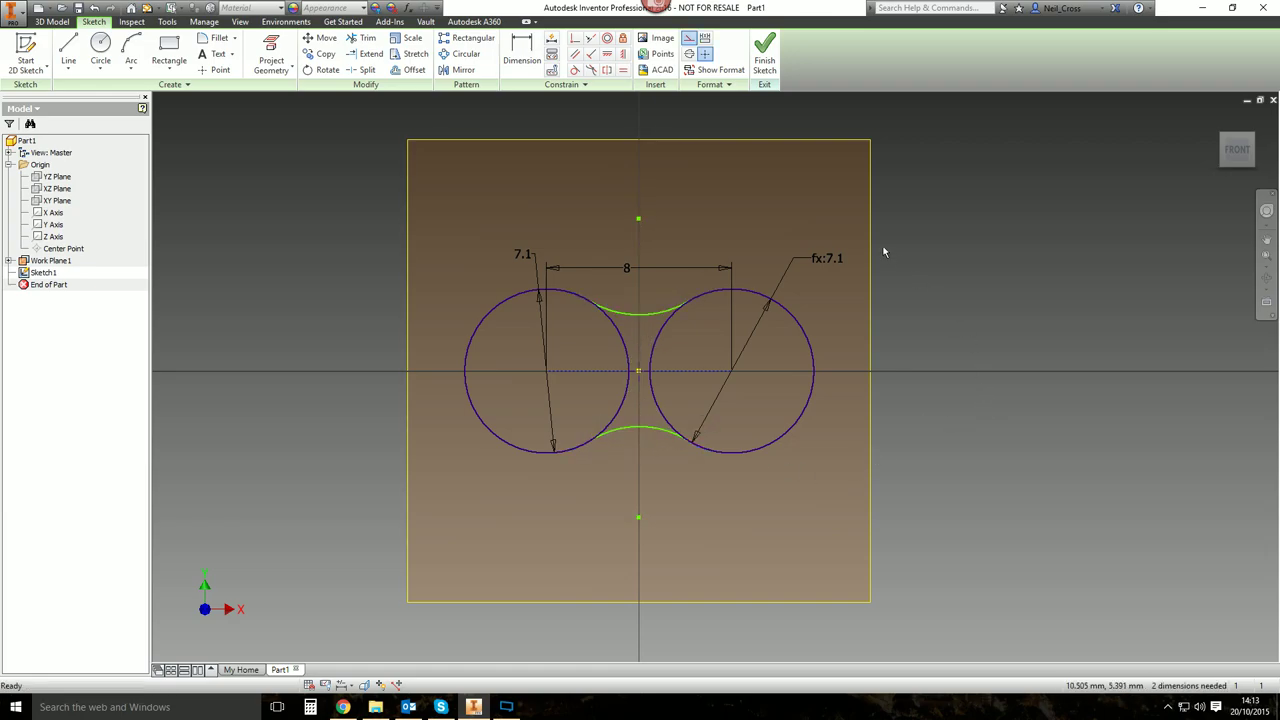
{"action": "key", "text": "d"}
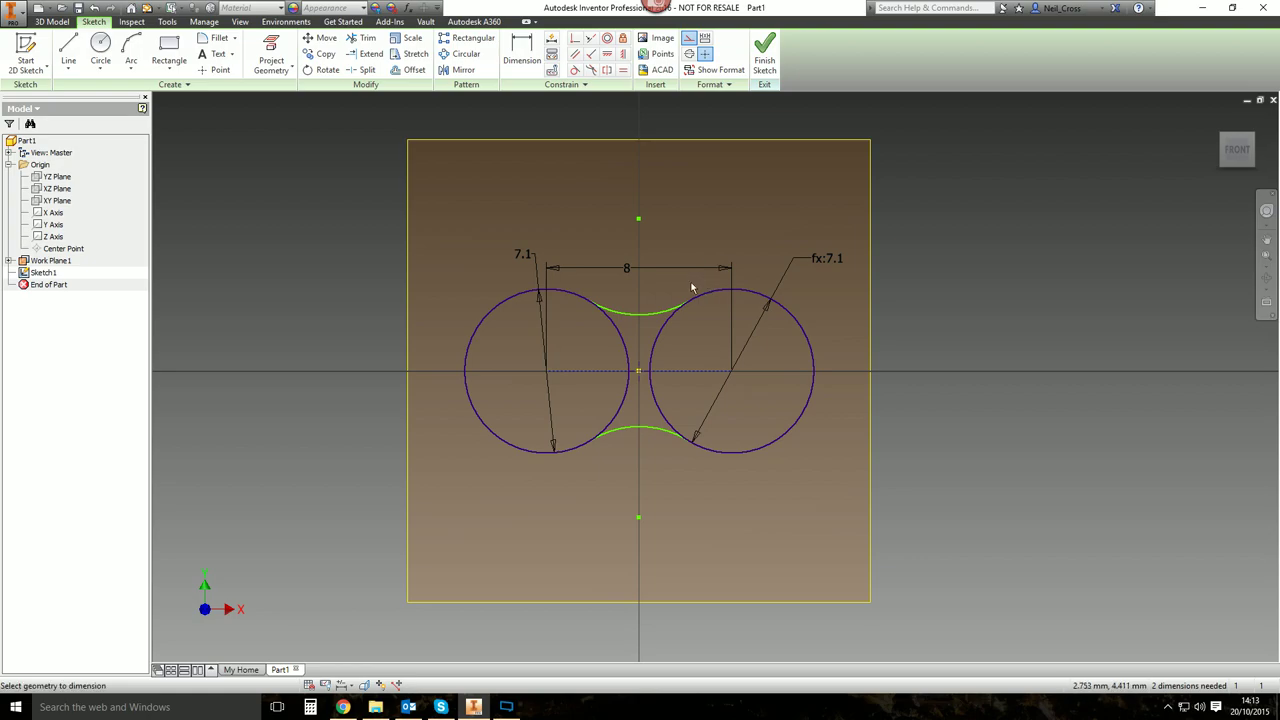
{"action": "left_click", "coordinate": [654, 290]}
{"action": "type", "text": "7.1"}
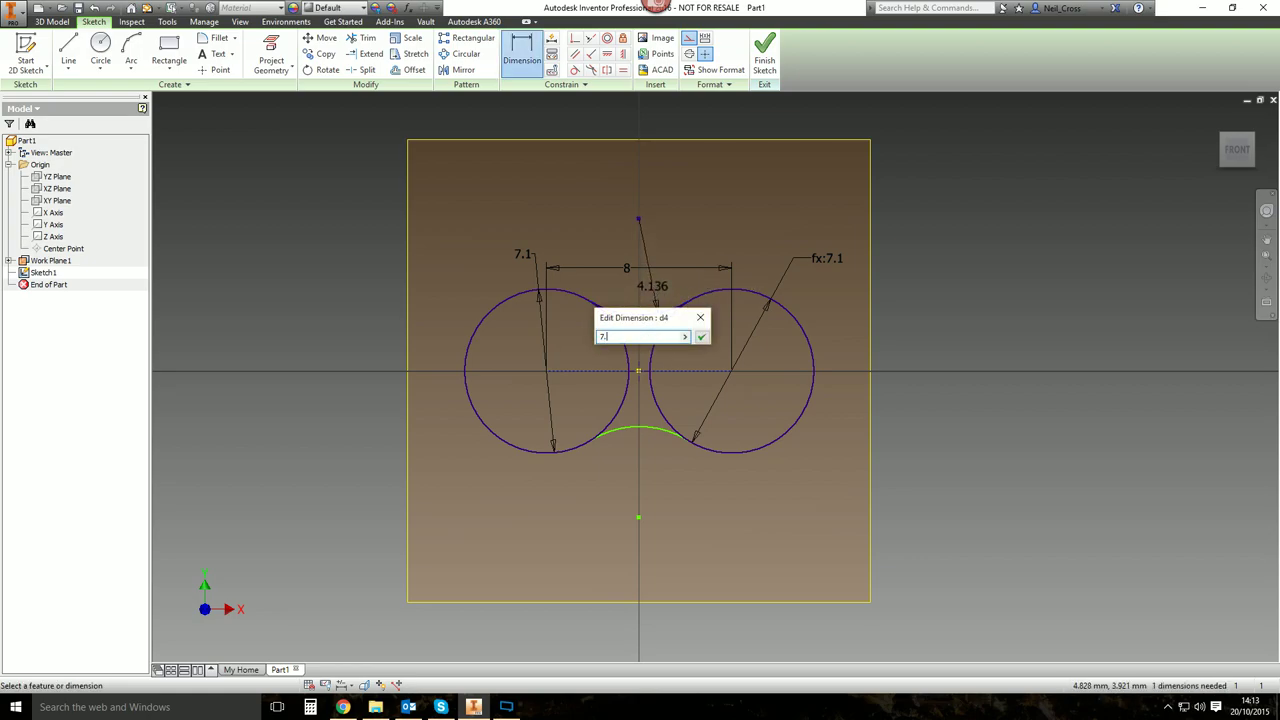
{"action": "key", "text": "Return"}
Dimension the lower arc's radius and link it to the upper arc's radius dimension, d4.
{"action": "left_click", "coordinate": [640, 429]}
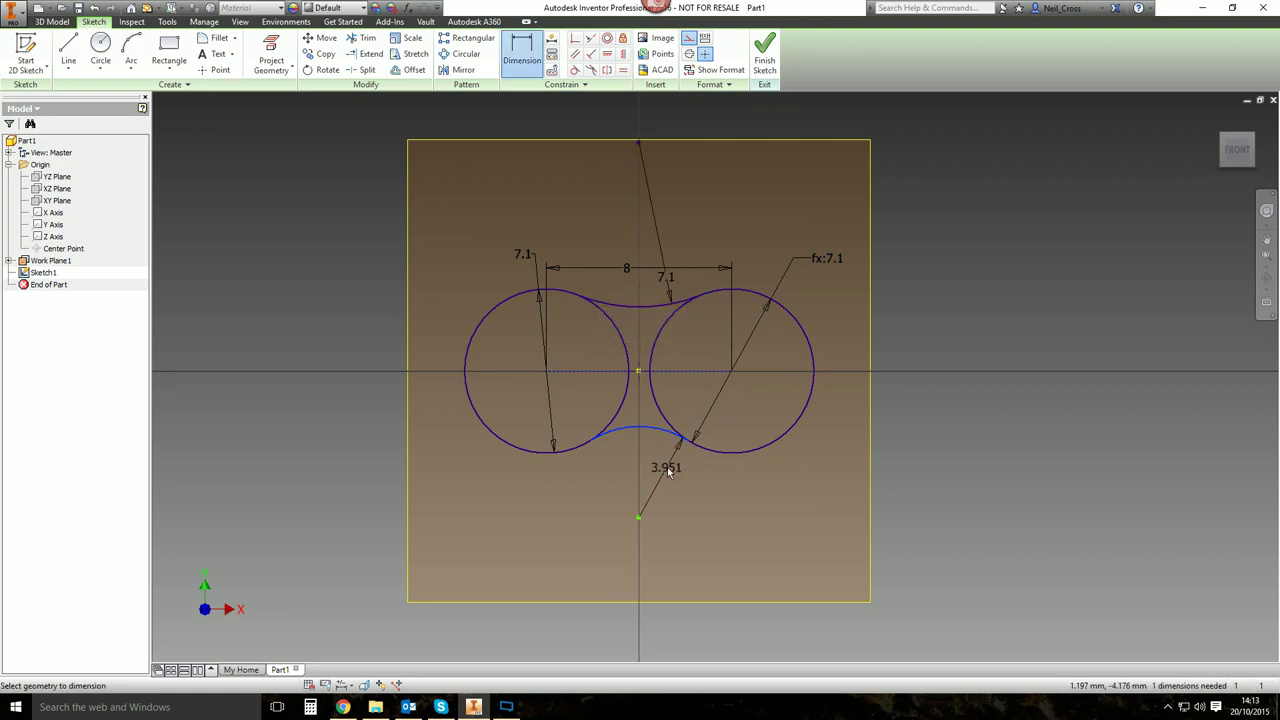
{"action": "left_click", "coordinate": [665, 468]}
{"action": "left_click", "coordinate": [668, 288]}
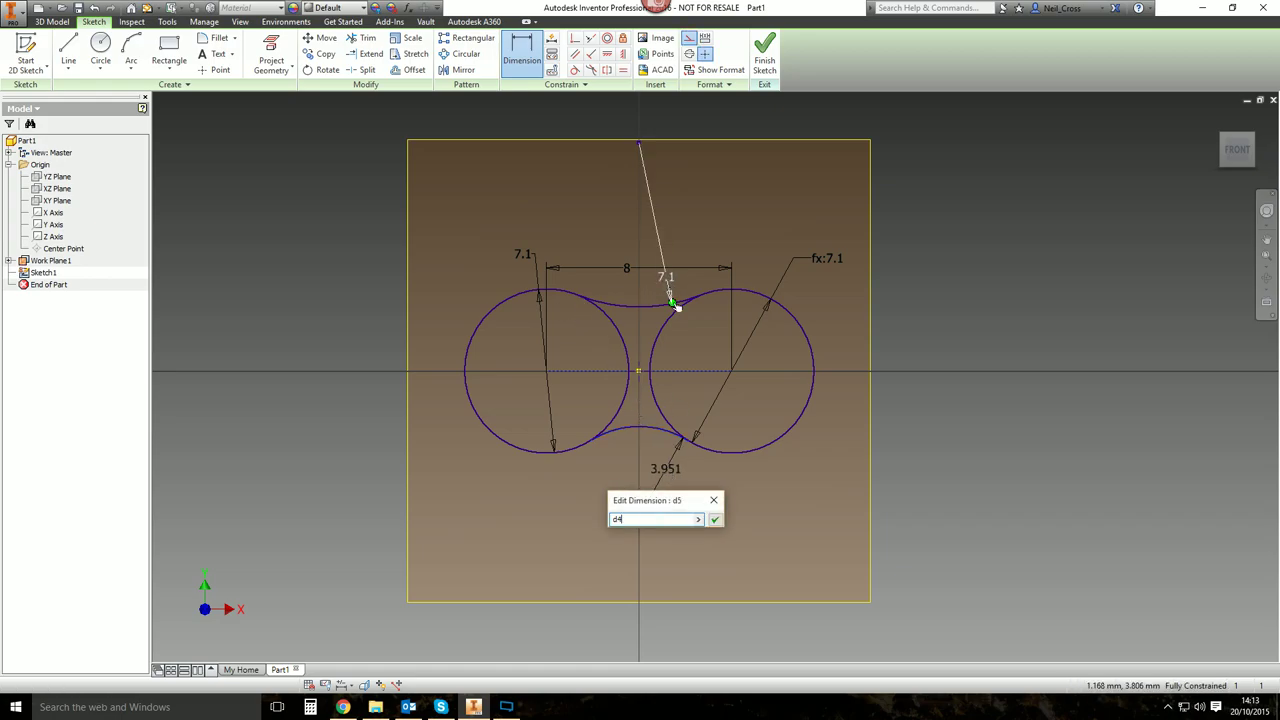
{"action": "left_click", "coordinate": [716, 521]}
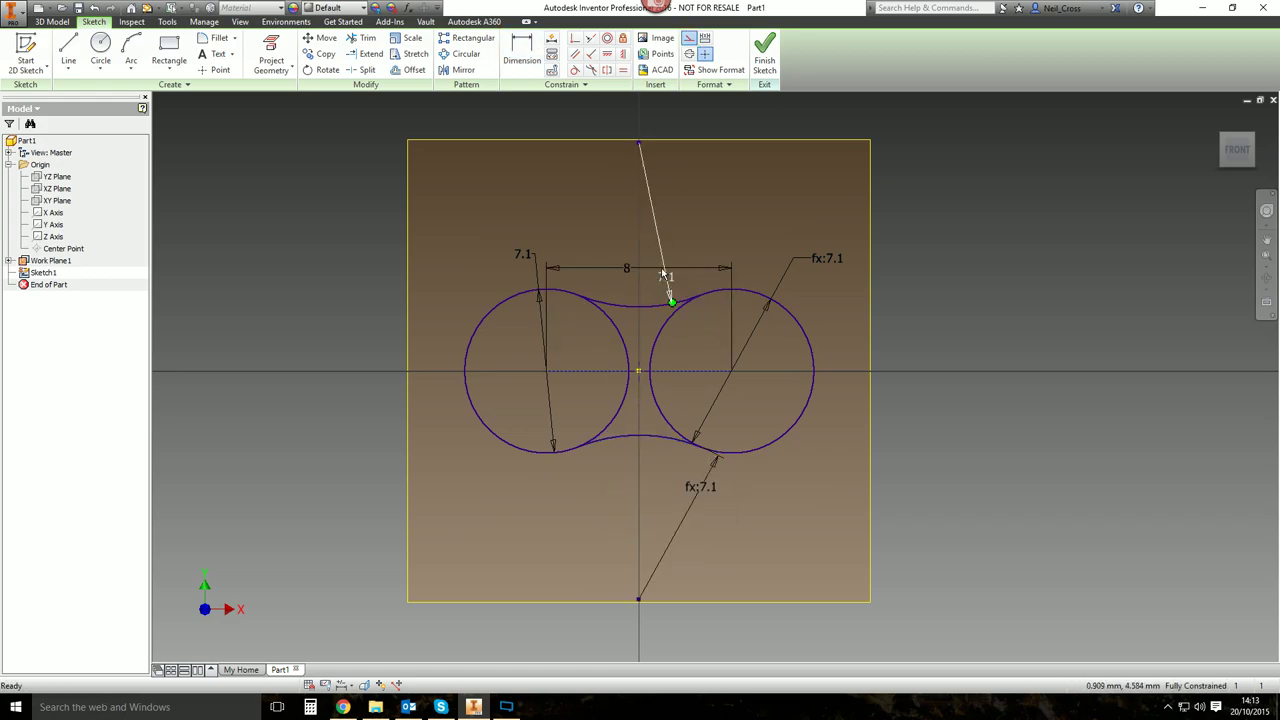
Link the upper arc's radius to the left circle's diameter dimension, d1.
{"action": "left_click", "coordinate": [666, 278]}
{"action": "left_click", "coordinate": [530, 256]}
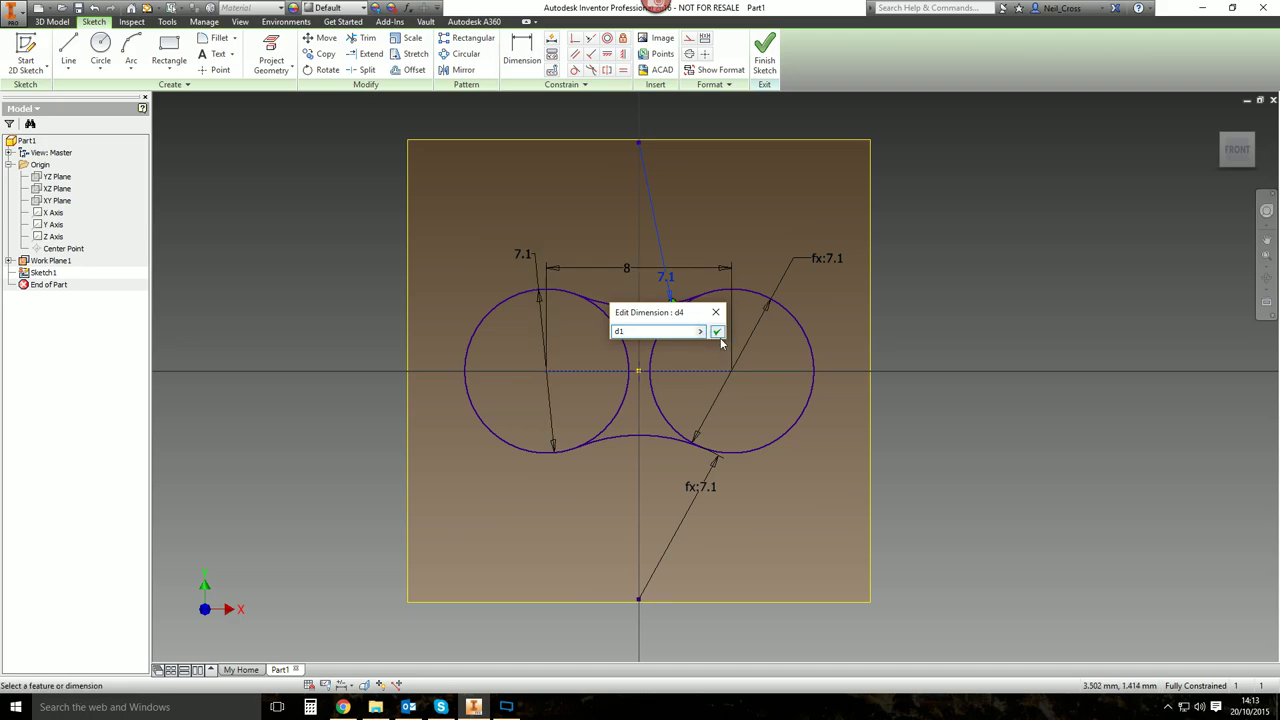
{"action": "left_click", "coordinate": [716, 331]}
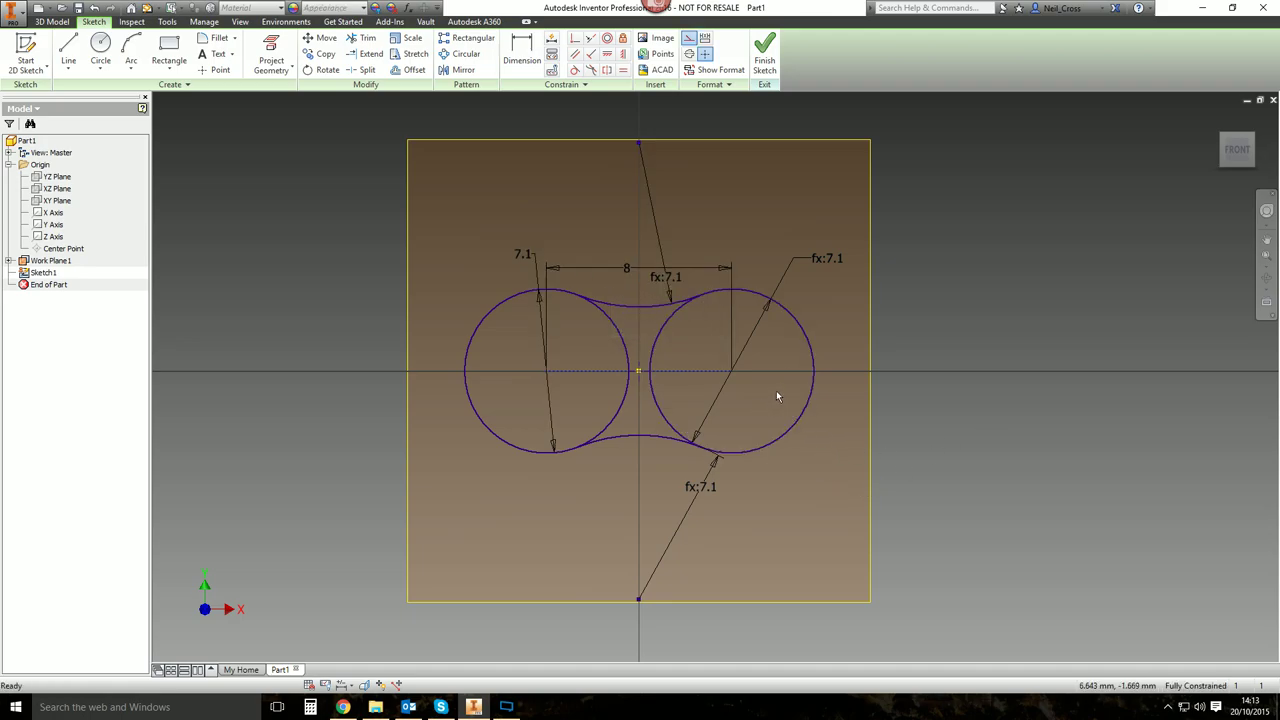
Look up the pin diameter in the browser's chain table, and draw a 2.31 mm circle concentric with the left circle in Inventor.
{"action": "scroll", "coordinate": [777, 390], "scroll_direction": "down", "scroll_amount": 3}
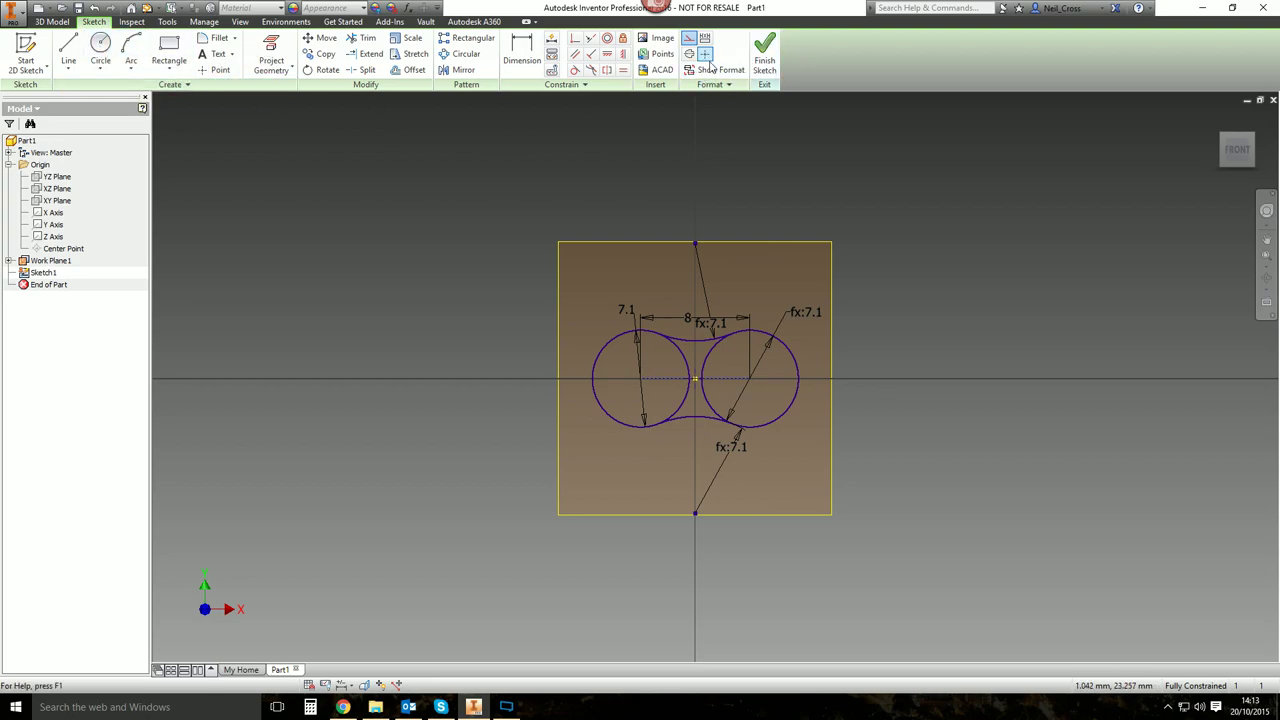
{"action": "left_click", "coordinate": [100, 45]}
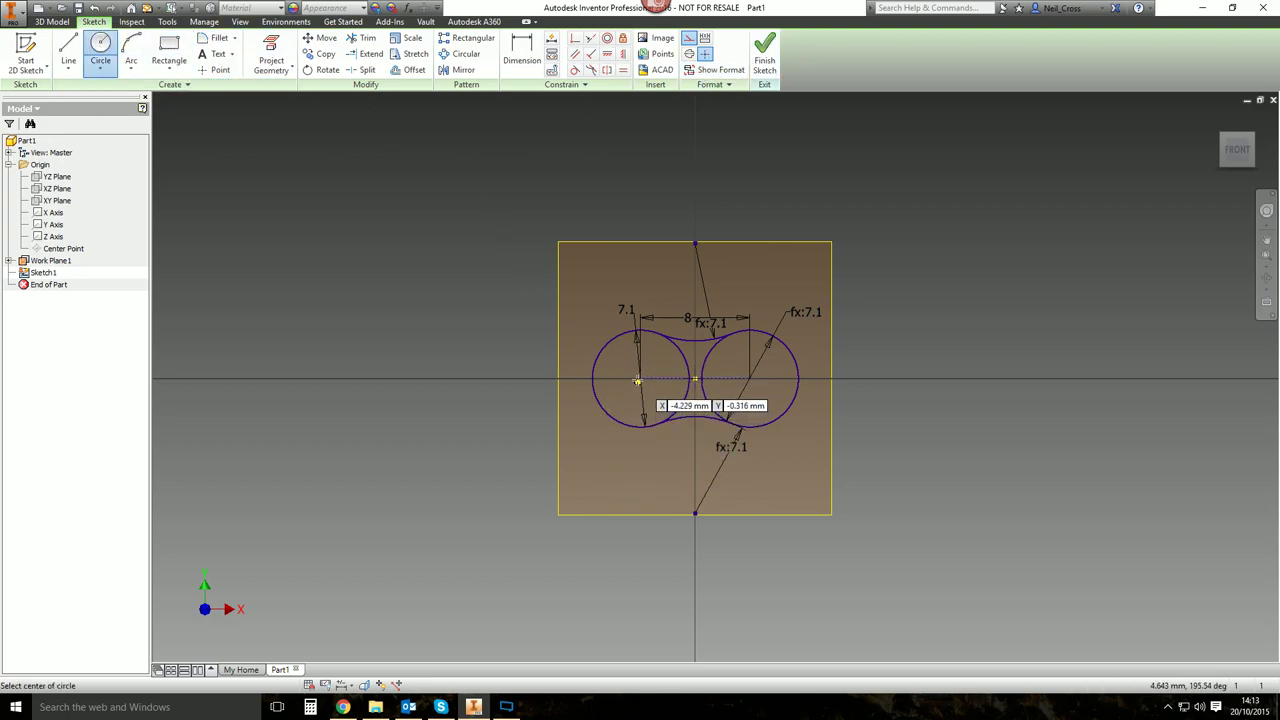
{"action": "key", "text": "Escape"}
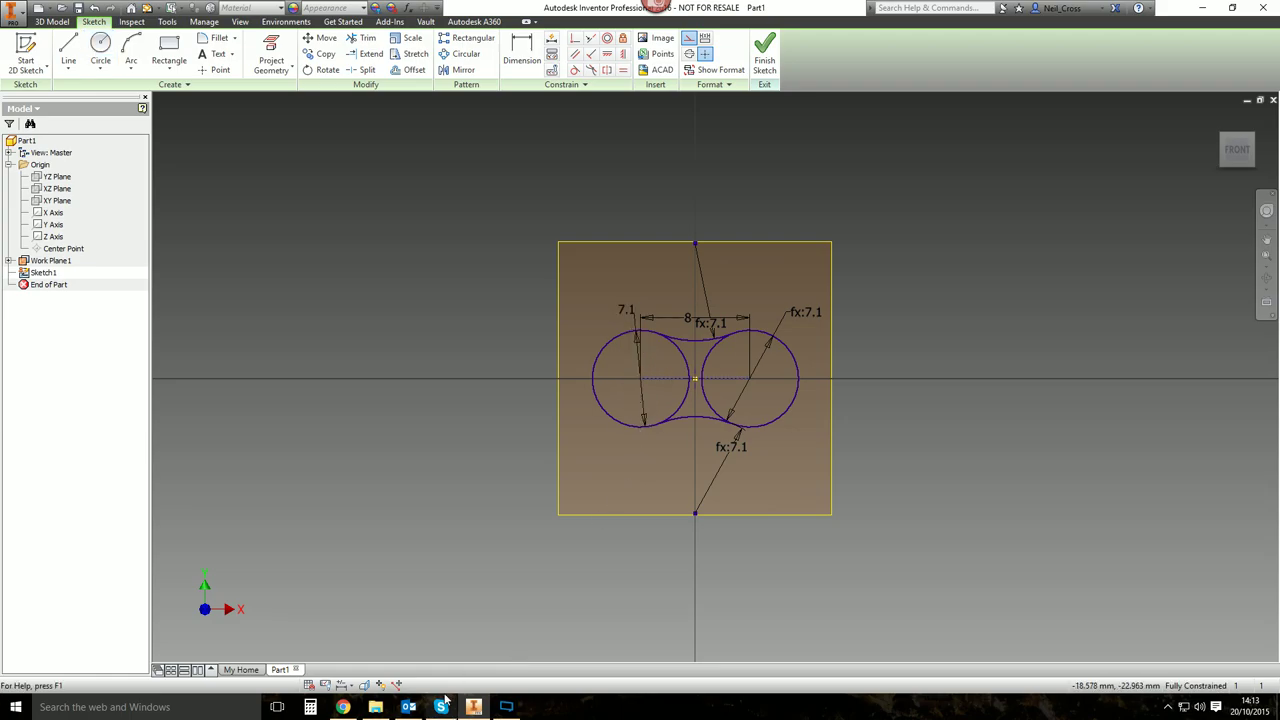
{"action": "left_click", "coordinate": [345, 706]}
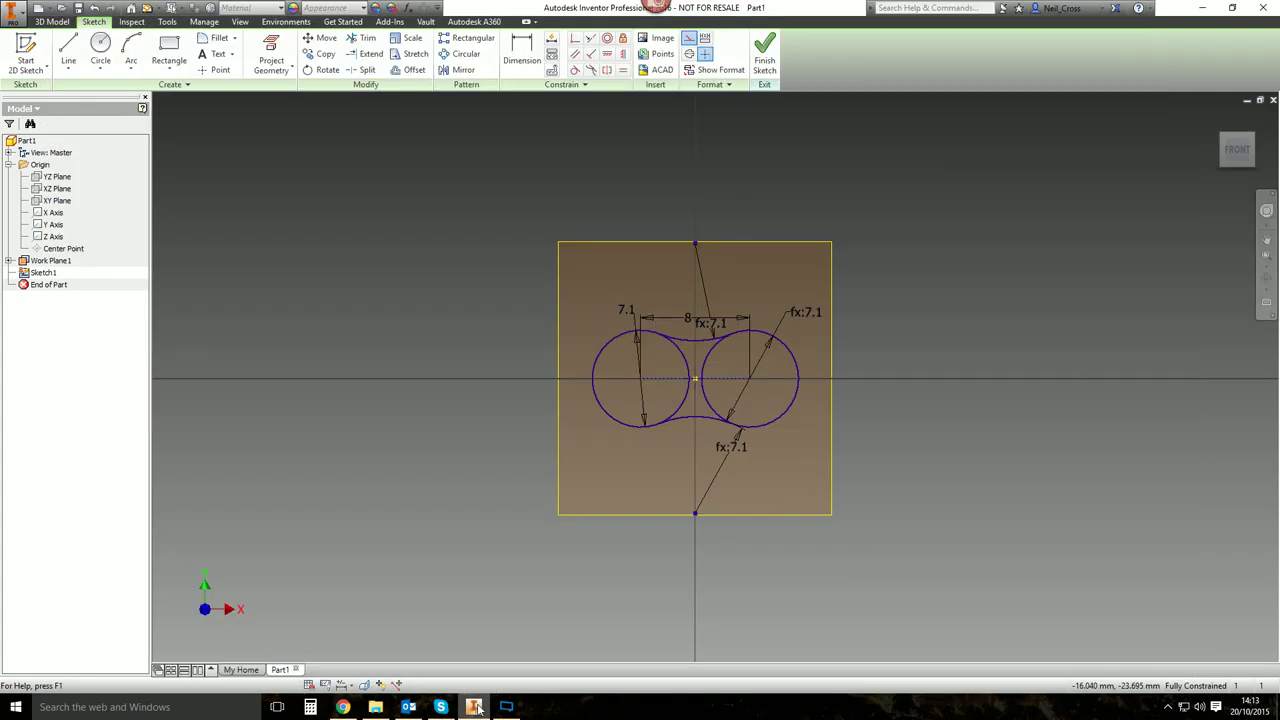
{"action": "left_click", "coordinate": [473, 707]}
{"action": "left_click", "coordinate": [100, 50]}
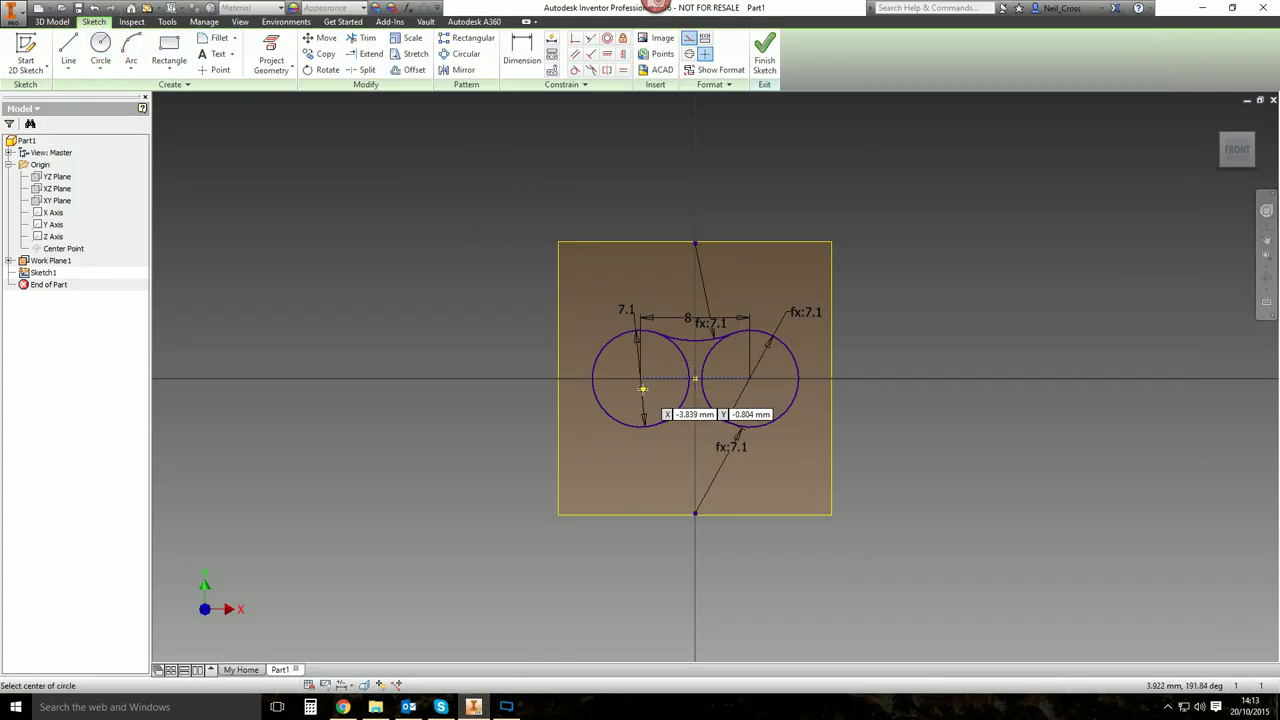
{"action": "left_click", "coordinate": [639, 381]}
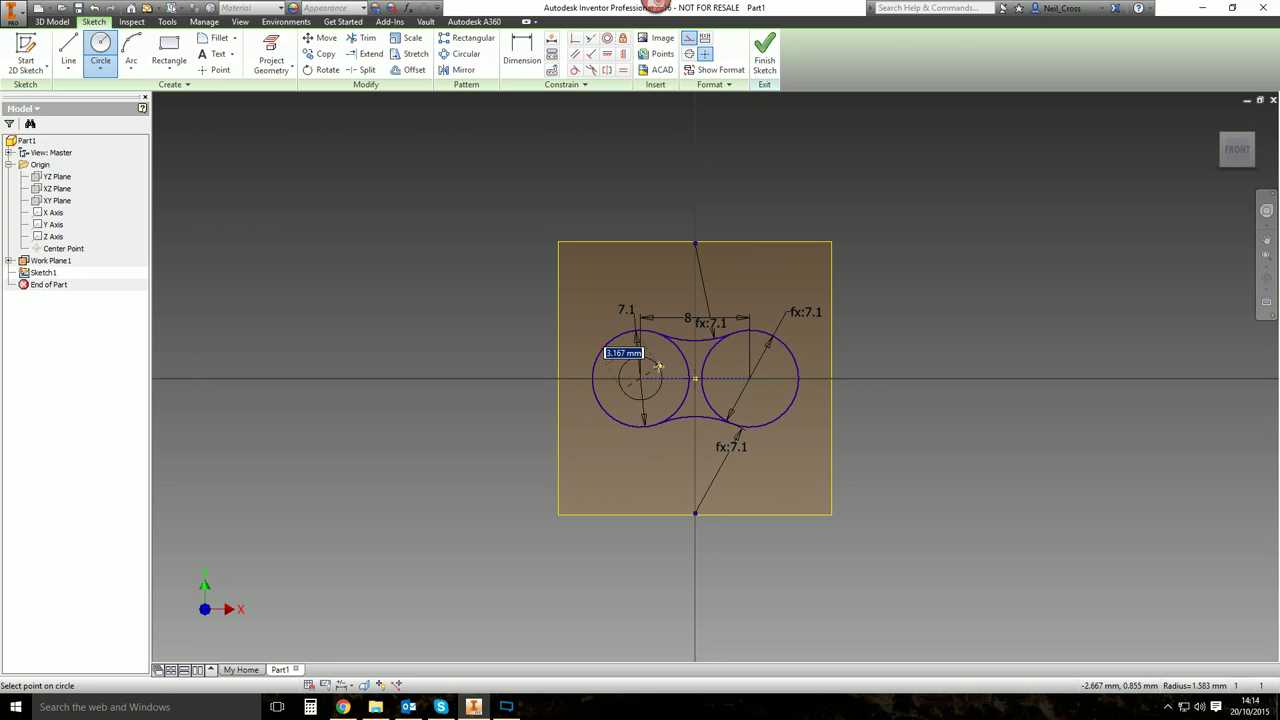
{"action": "type", "text": "2"}
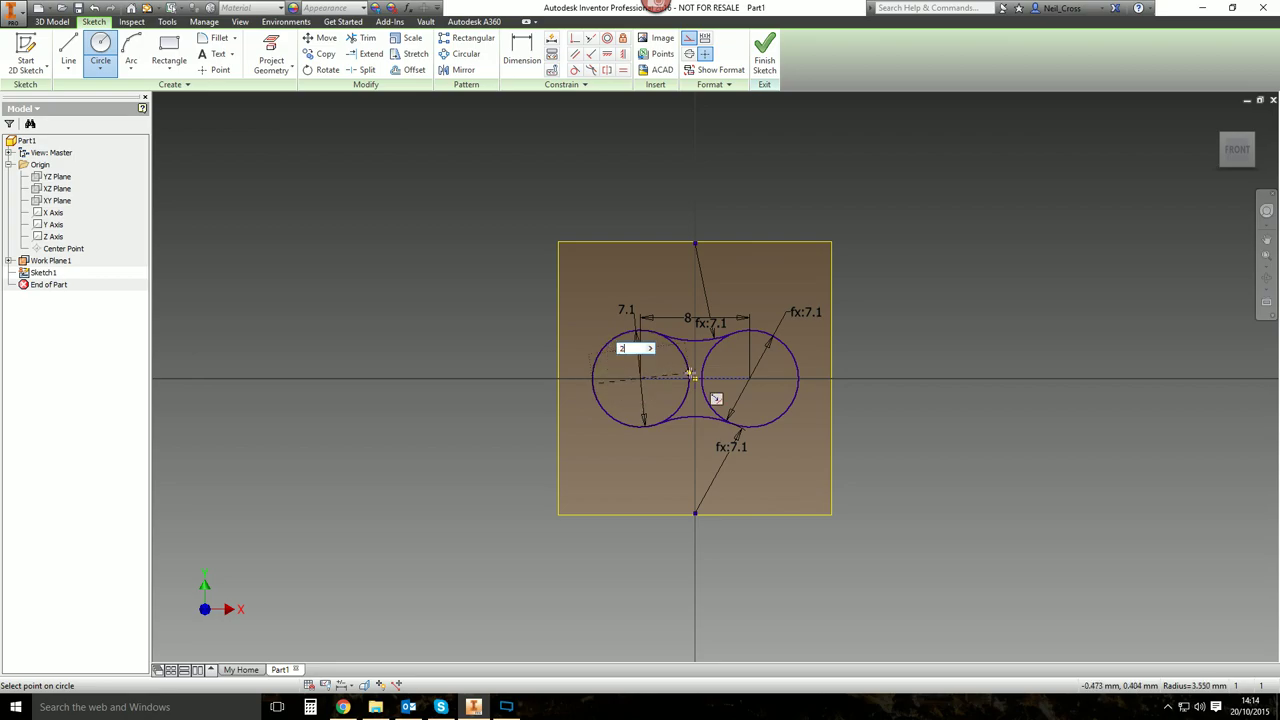
{"action": "type", "text": ".31"}
{"action": "key", "text": "Return"}
{"action": "key", "text": "Escape"}
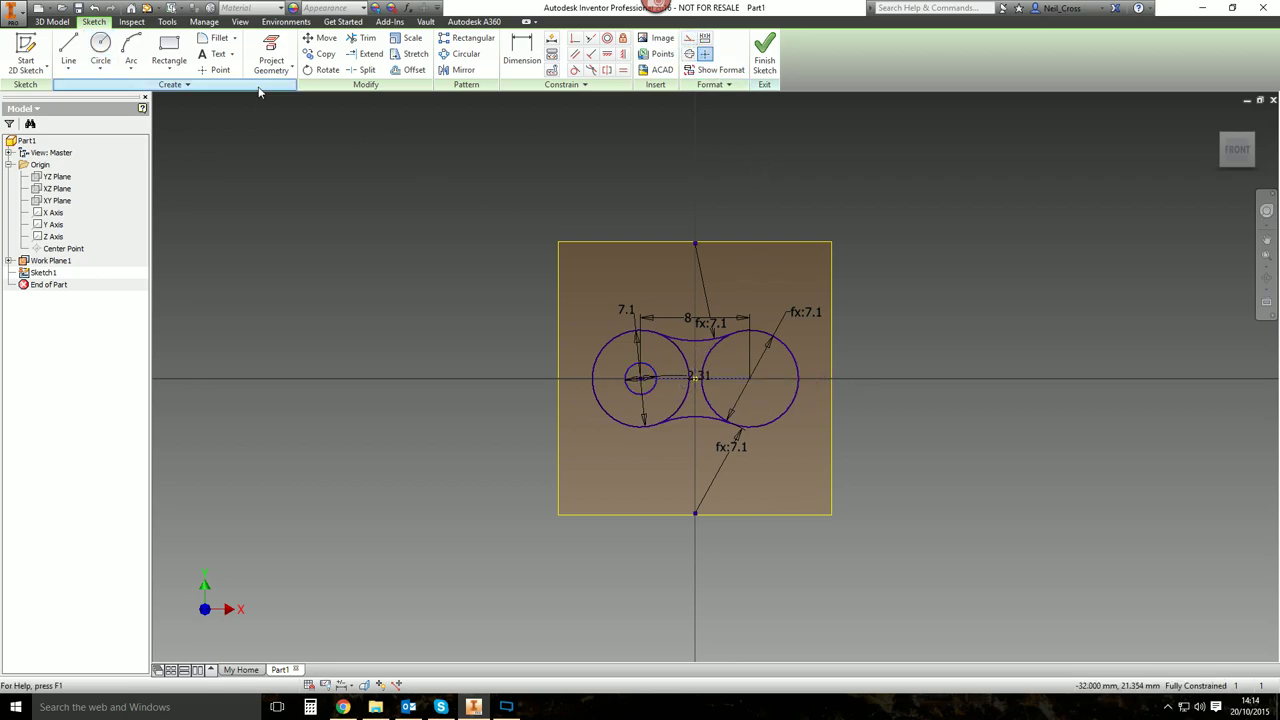
Draw a small circle concentric with the right circle, and link its diameter to the left pin hole's diameter dimension.
{"action": "left_click", "coordinate": [100, 42]}
{"action": "left_click", "coordinate": [750, 377]}
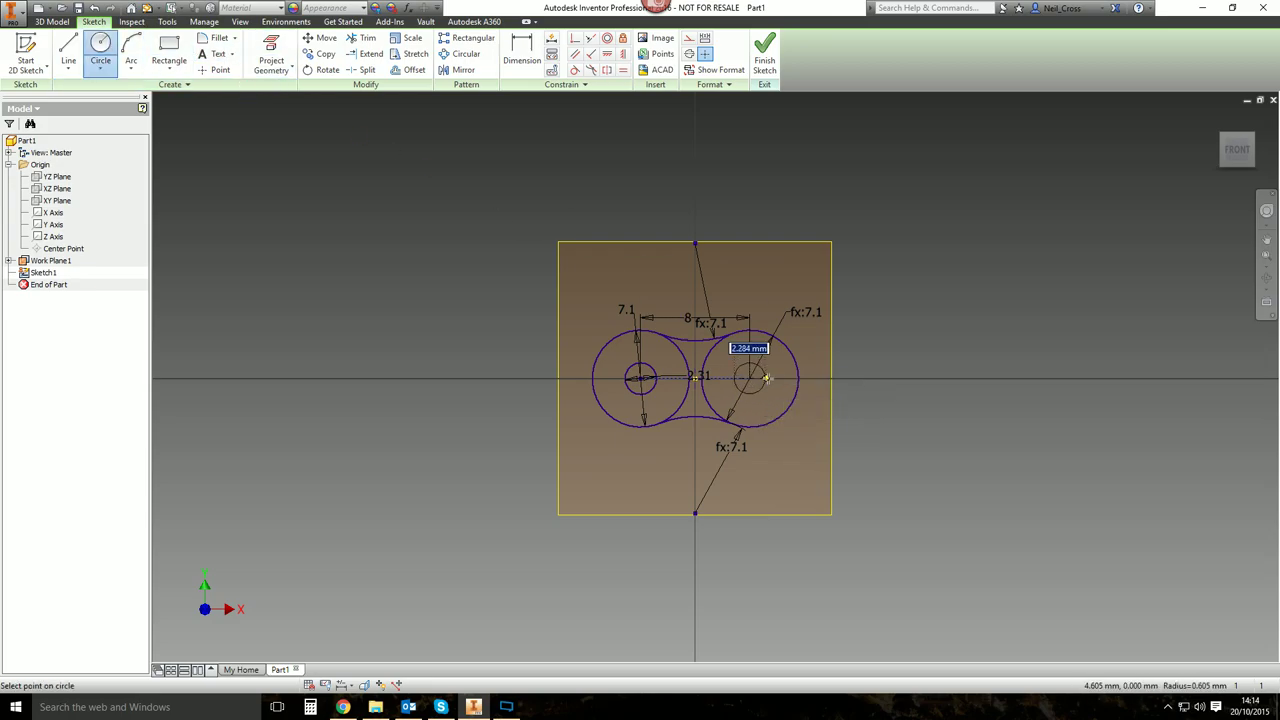
{"action": "left_click", "coordinate": [770, 377]}
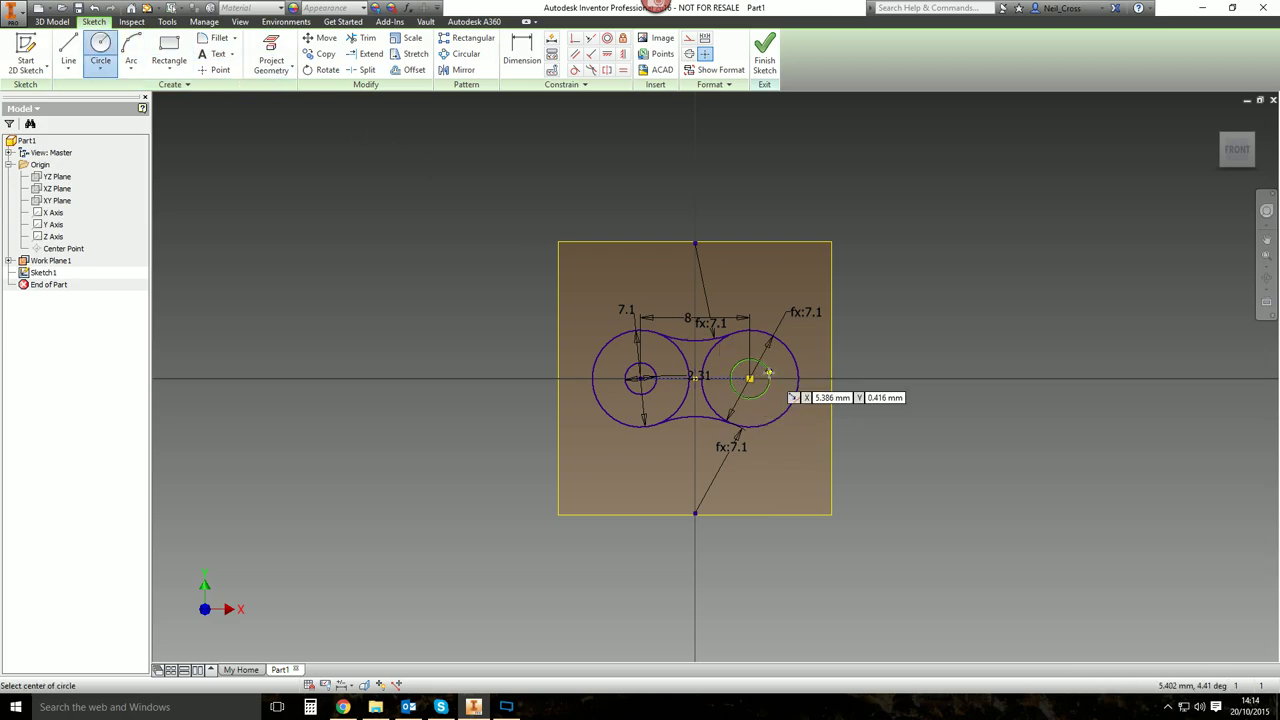
{"action": "key", "text": "d"}
{"action": "left_click", "coordinate": [770, 377]}
{"action": "left_click", "coordinate": [830, 364]}
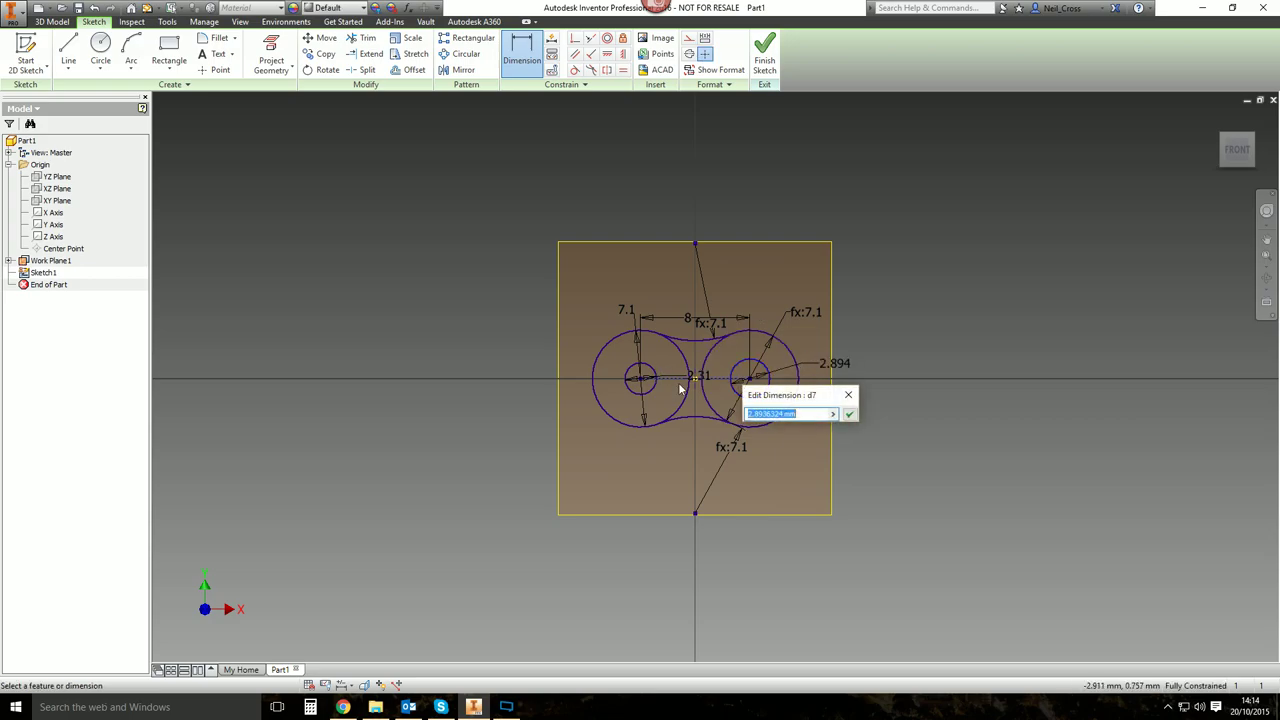
{"action": "left_click", "coordinate": [706, 378]}
{"action": "left_click", "coordinate": [849, 413]}
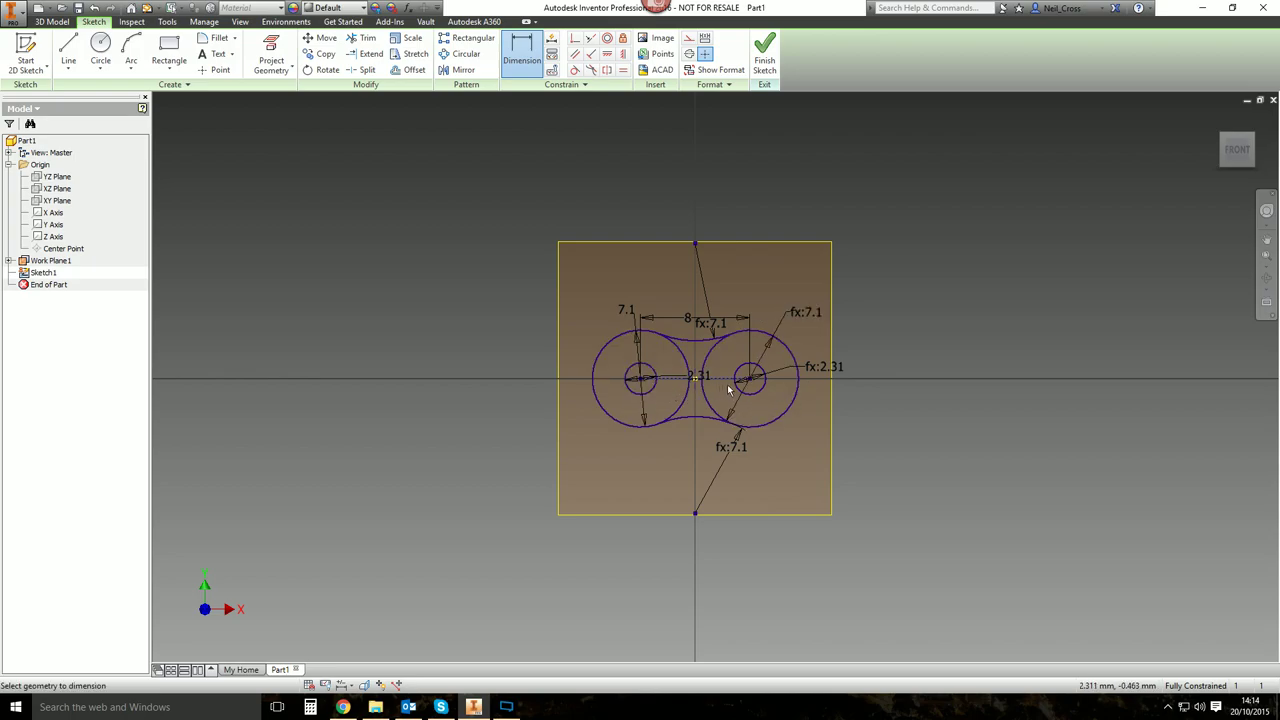
Try a left outer circle diameter of 8 mm to test the linked dimensions, and undo the change.
{"action": "scroll", "coordinate": [700, 373], "scroll_direction": "up", "scroll_amount": 3}
{"action": "middle_click_drag", "start_coordinate": [703, 372], "coordinate": [664, 394]}
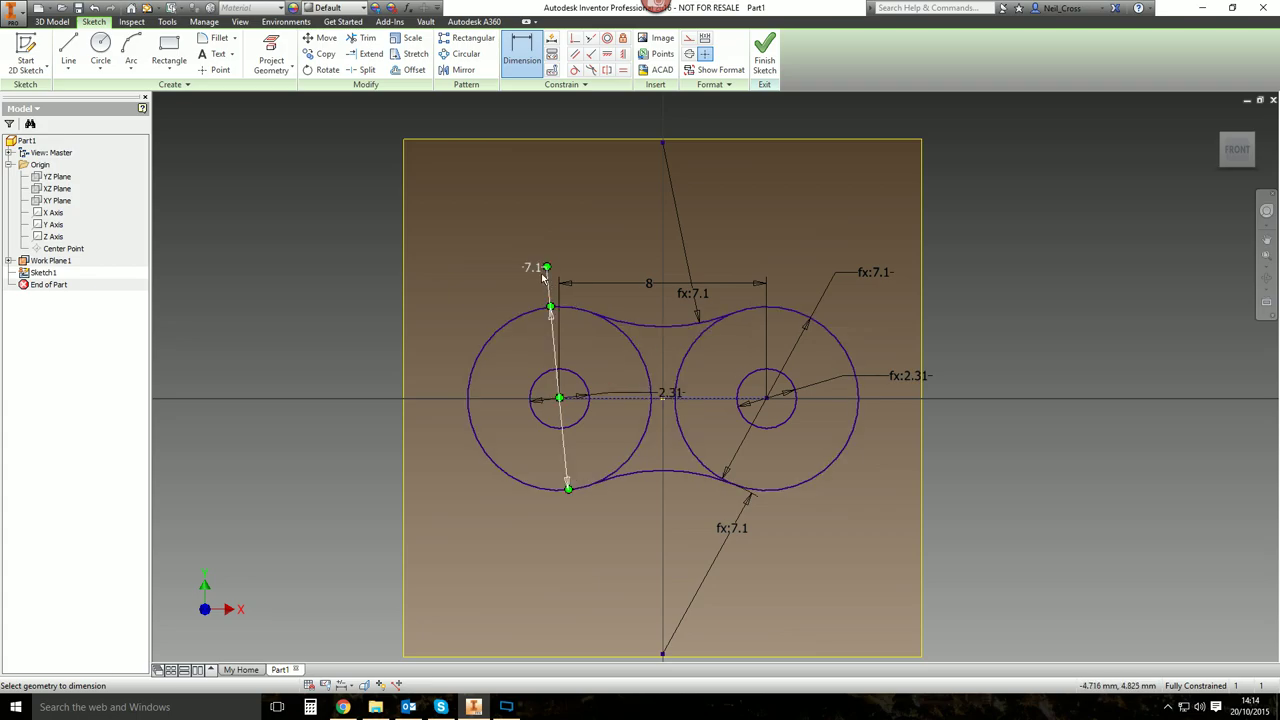
{"action": "double_click", "coordinate": [553, 345]}
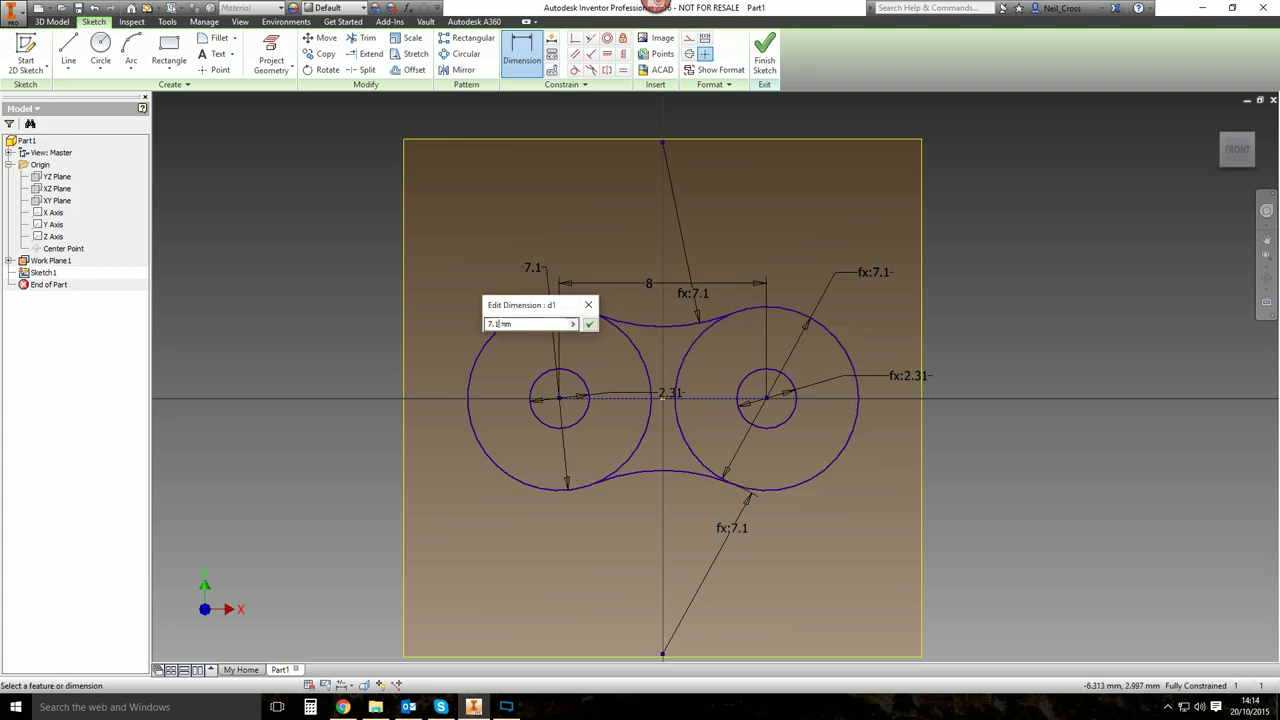
{"action": "key", "text": "Return"}
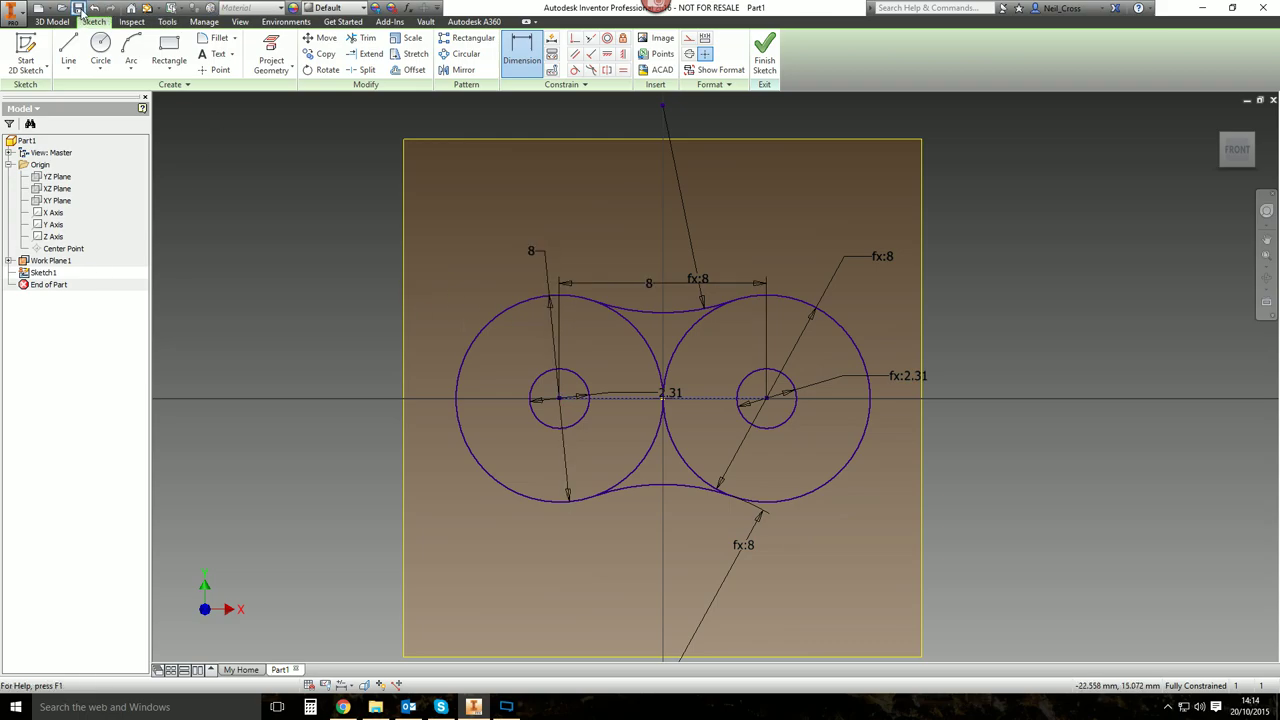
{"action": "left_click", "coordinate": [94, 8]}
{"action": "key", "text": "Escape"}
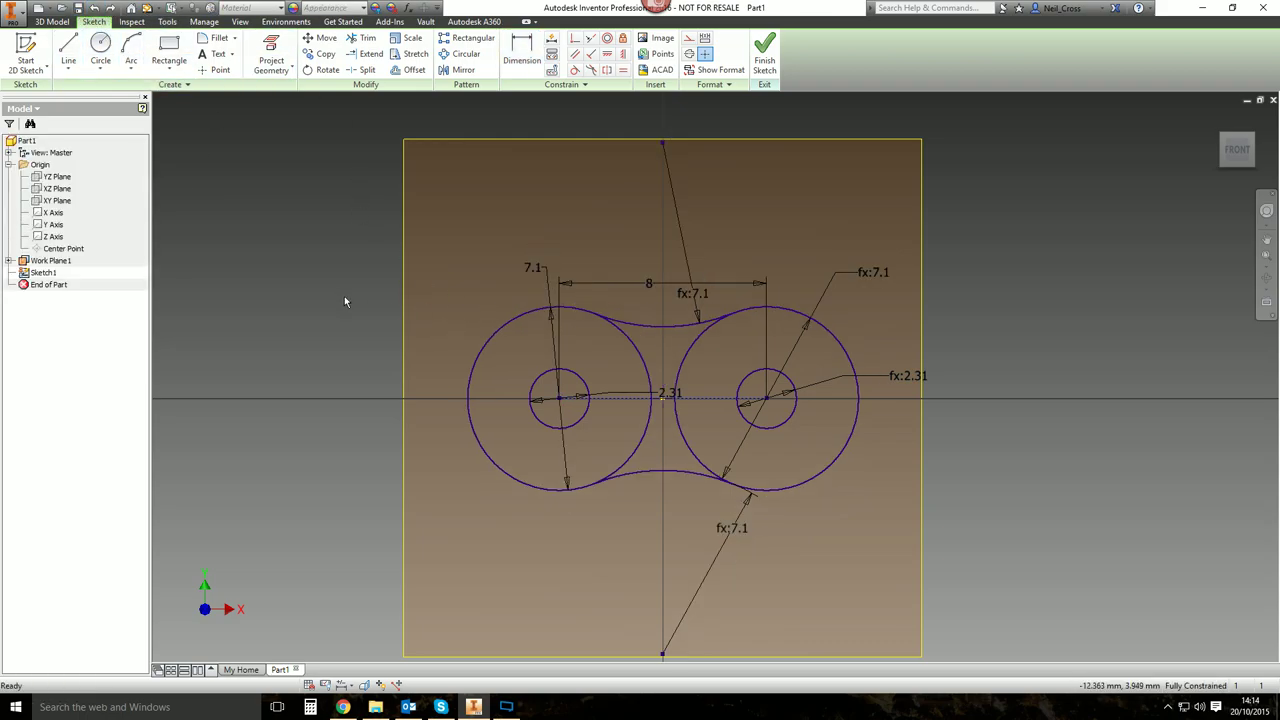
Check the lower and upper connecting arcs of the link plate profile, and finish the sketch.
{"action": "key", "text": "F6"}
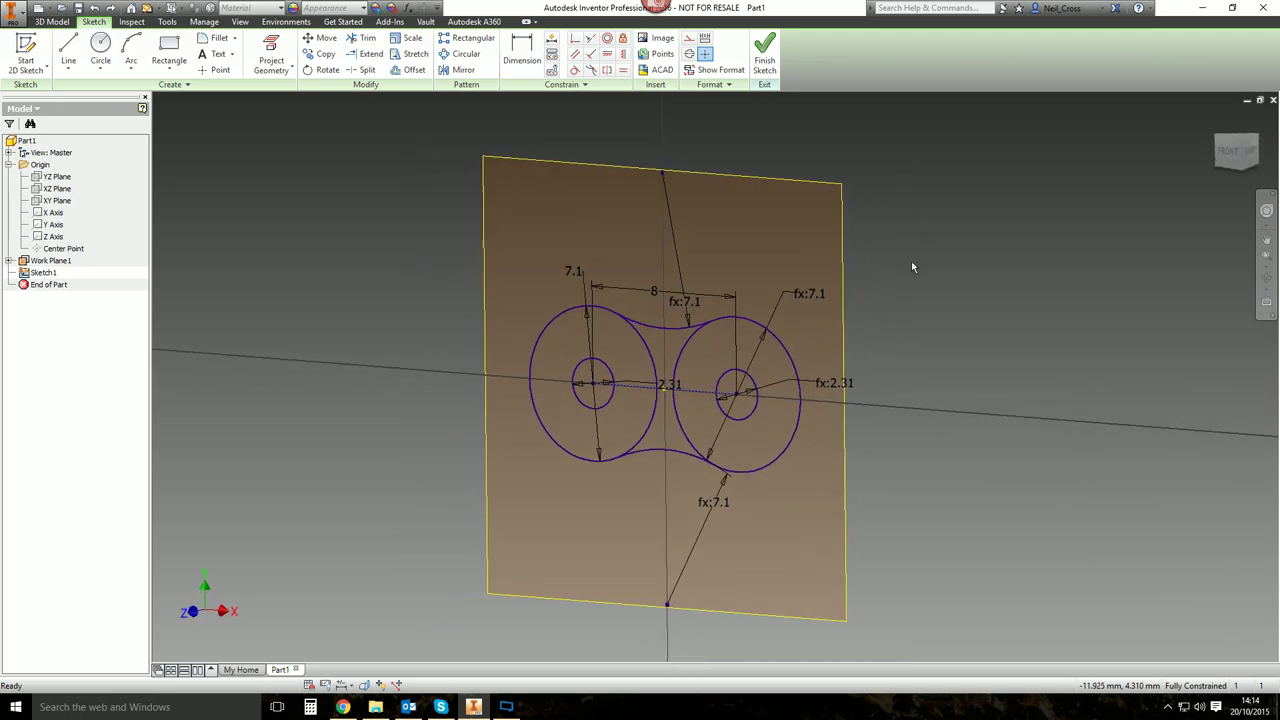
{"action": "middle_click_drag", "start_coordinate": [872, 399], "coordinate": [740, 400], "text": "shift"}
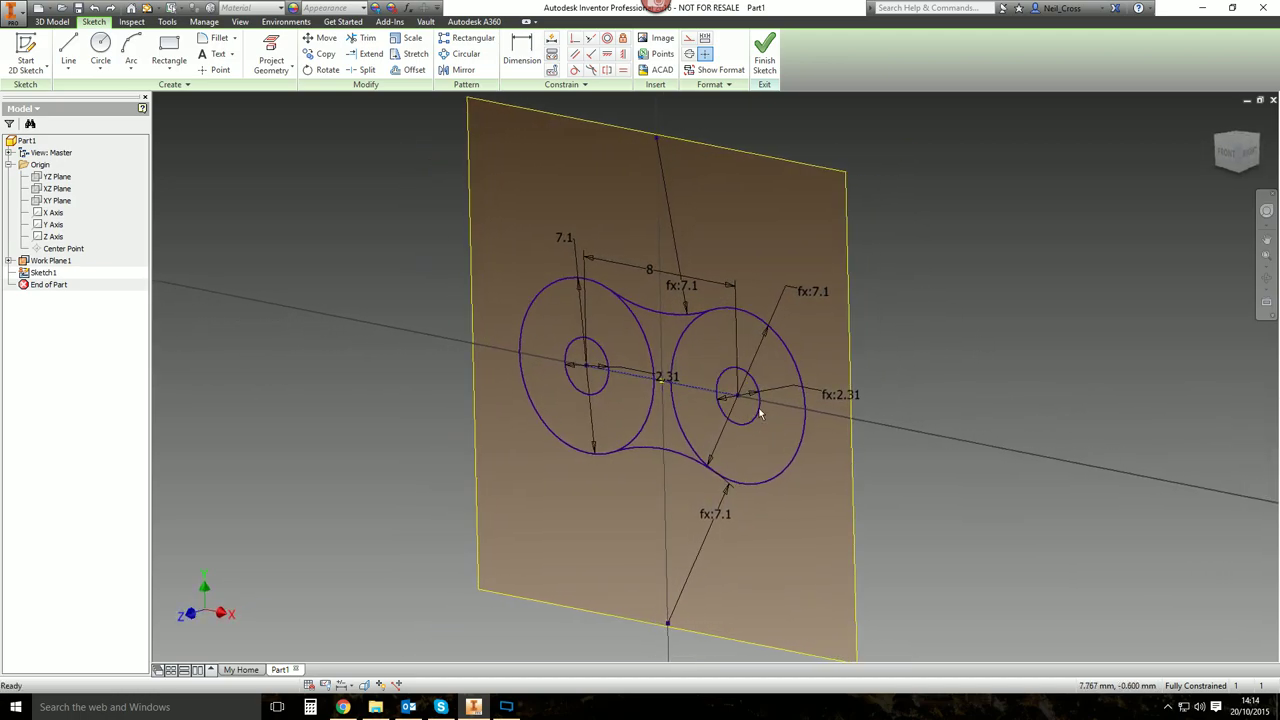
{"action": "left_click", "coordinate": [653, 456]}
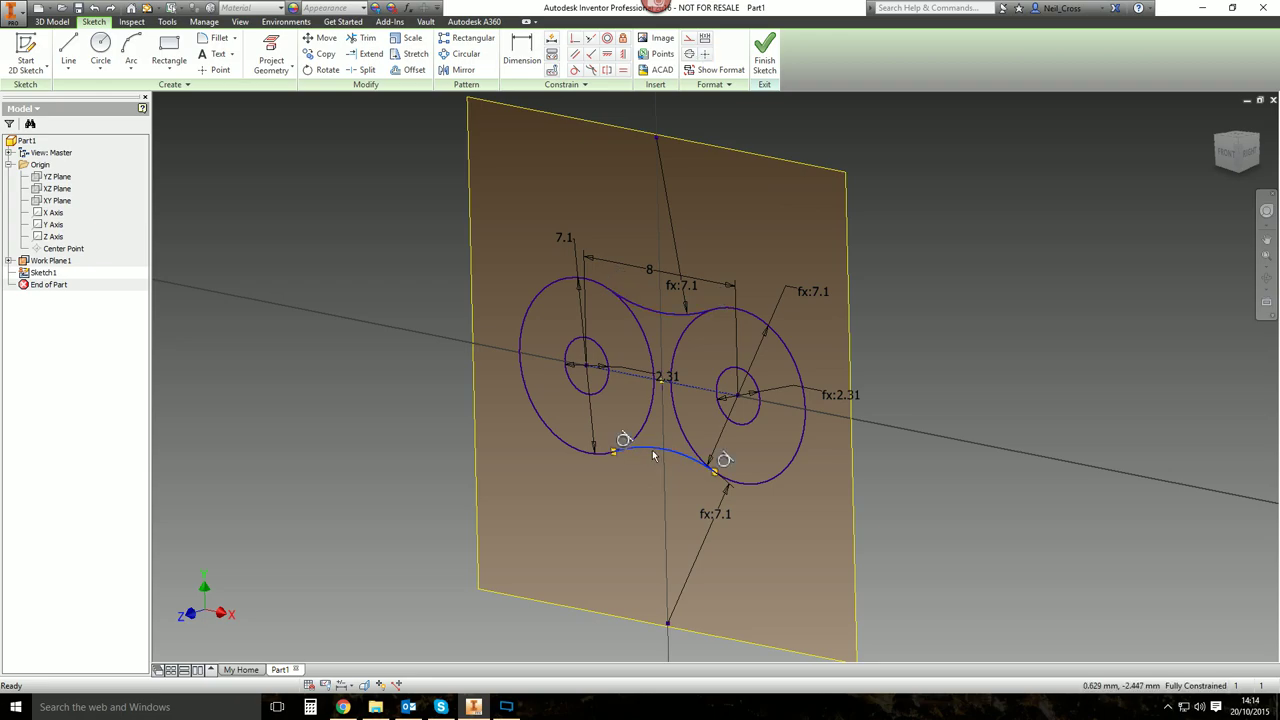
{"action": "left_click", "coordinate": [655, 326]}
{"action": "left_click", "coordinate": [657, 316]}
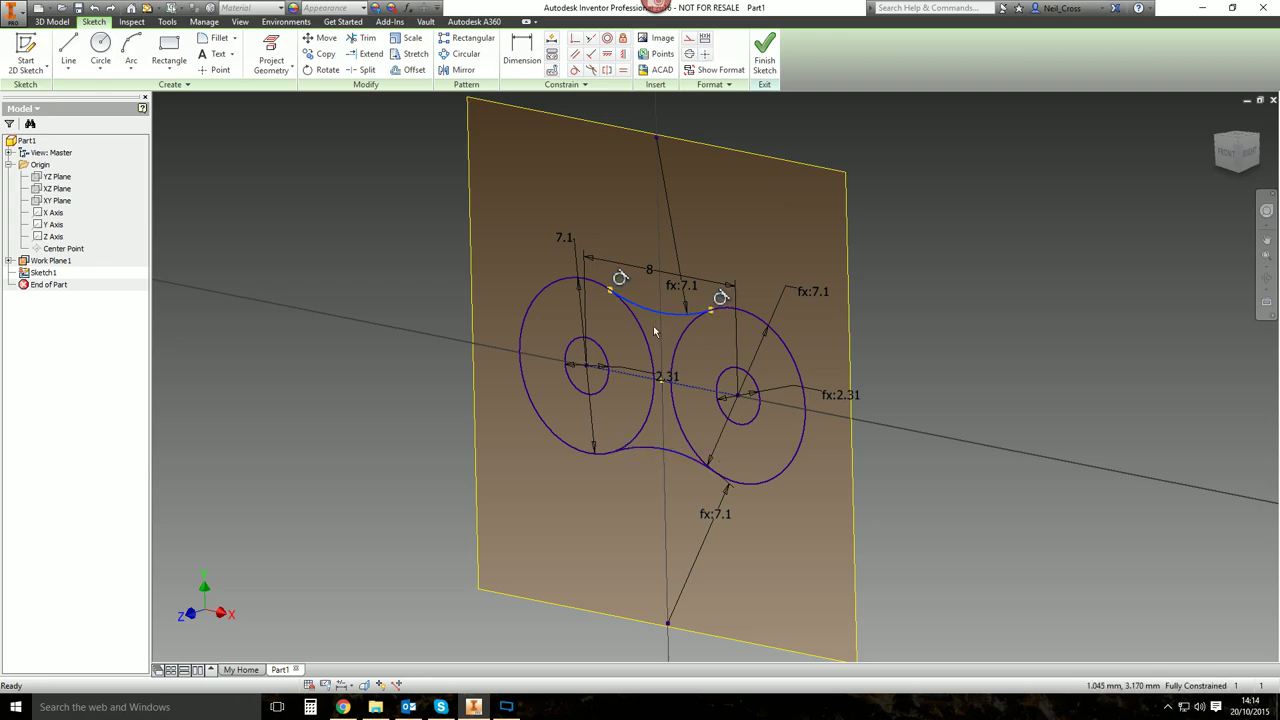
{"action": "left_click", "coordinate": [643, 452]}
{"action": "left_click", "coordinate": [637, 423]}
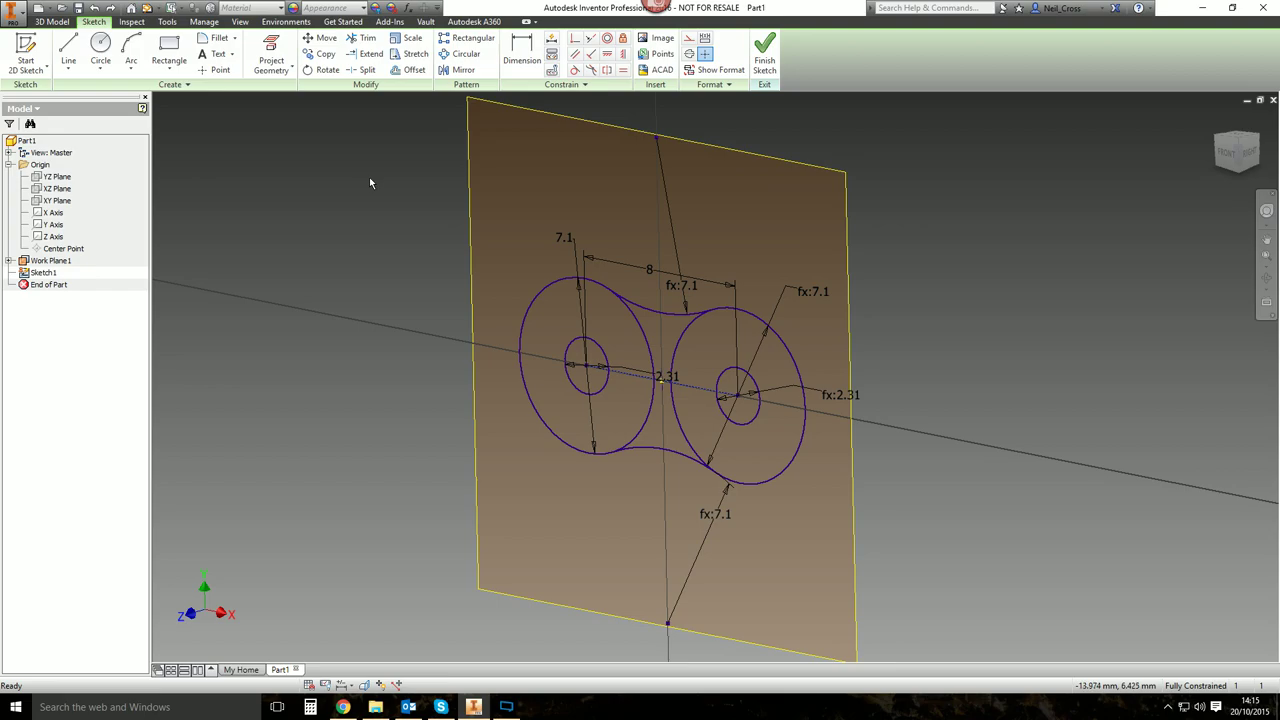
{"action": "left_click", "coordinate": [768, 55]}
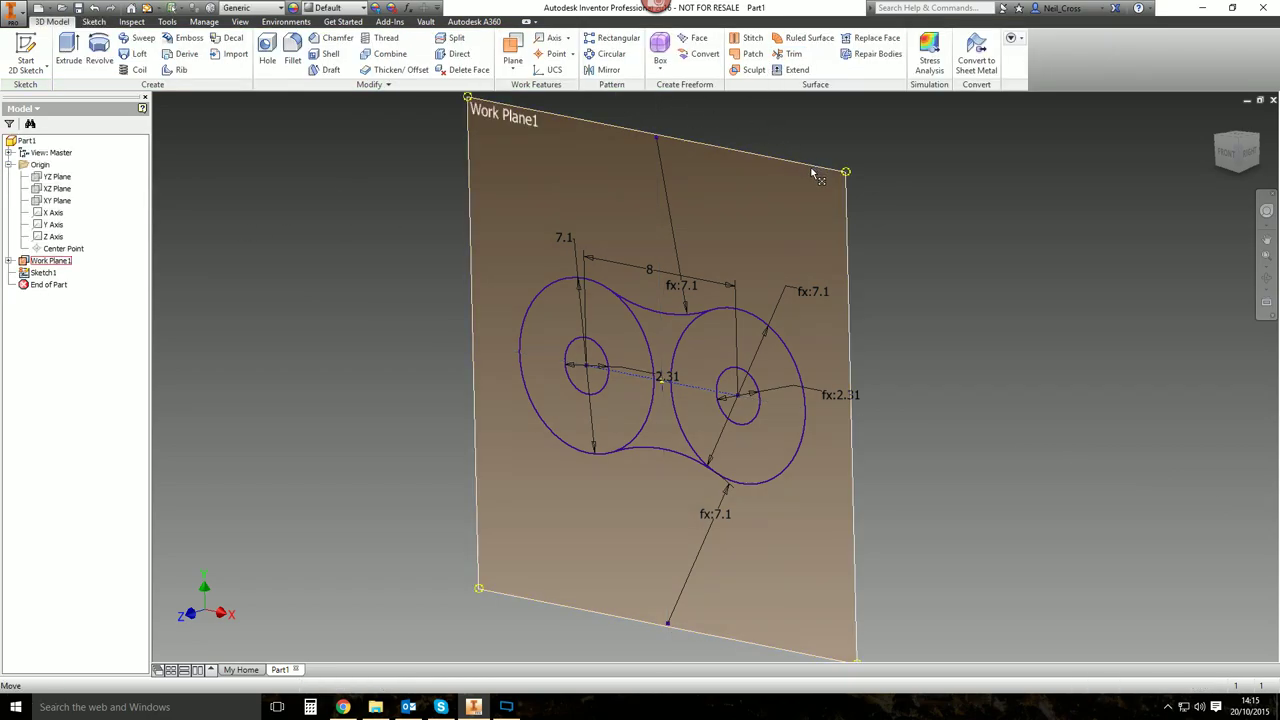
Look up the plate thickness for the 05B-1 chain in the browser's chain table, and return to Inventor.
{"action": "key", "text": "F6"}
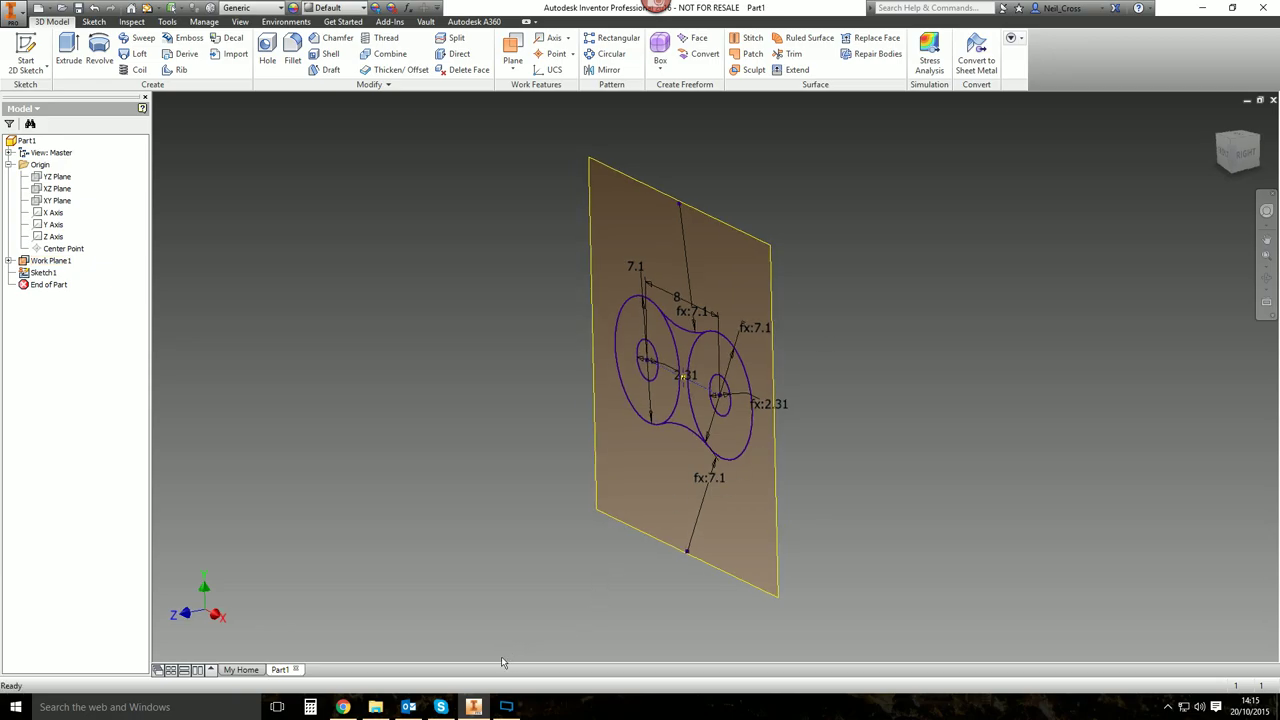
{"action": "left_click", "coordinate": [343, 707]}
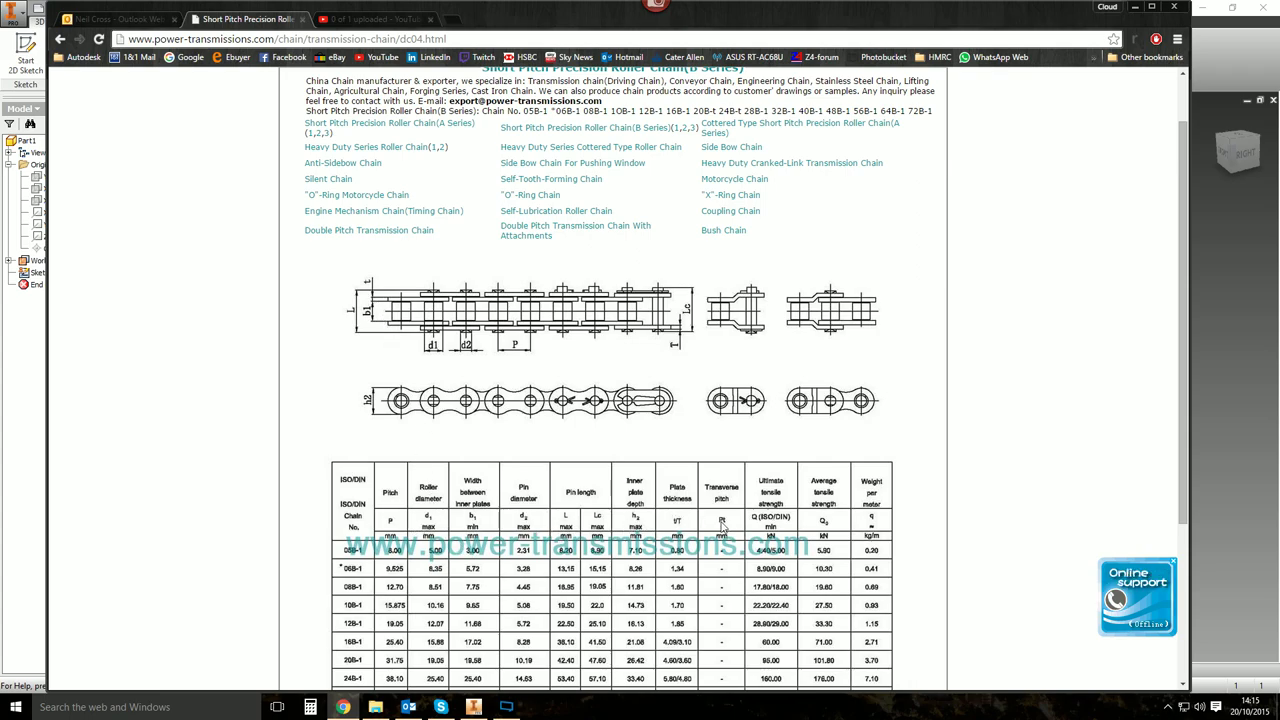
{"action": "left_click", "coordinate": [474, 707]}
Extrude the link plate profile without its pin holes 0.8 mm in the reversed direction, away from the part origin.
{"action": "left_click", "coordinate": [68, 55]}
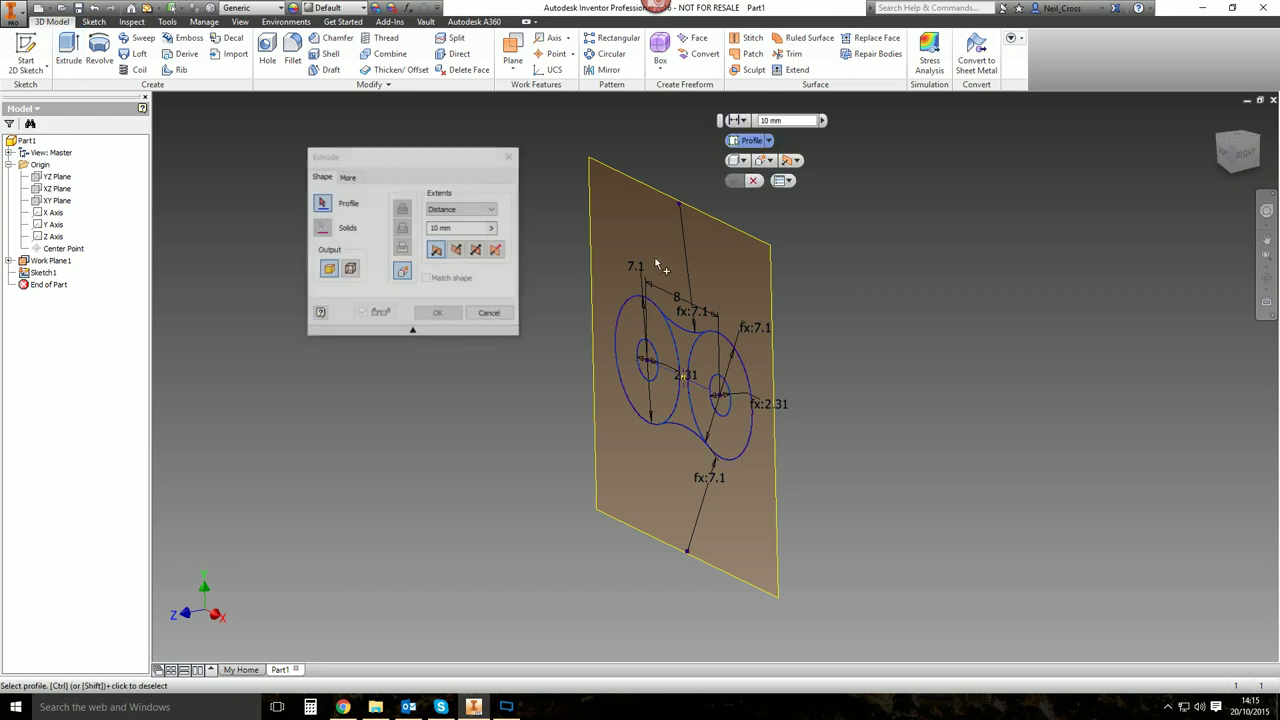
{"action": "left_click", "coordinate": [651, 341]}
{"action": "left_click", "coordinate": [716, 352]}
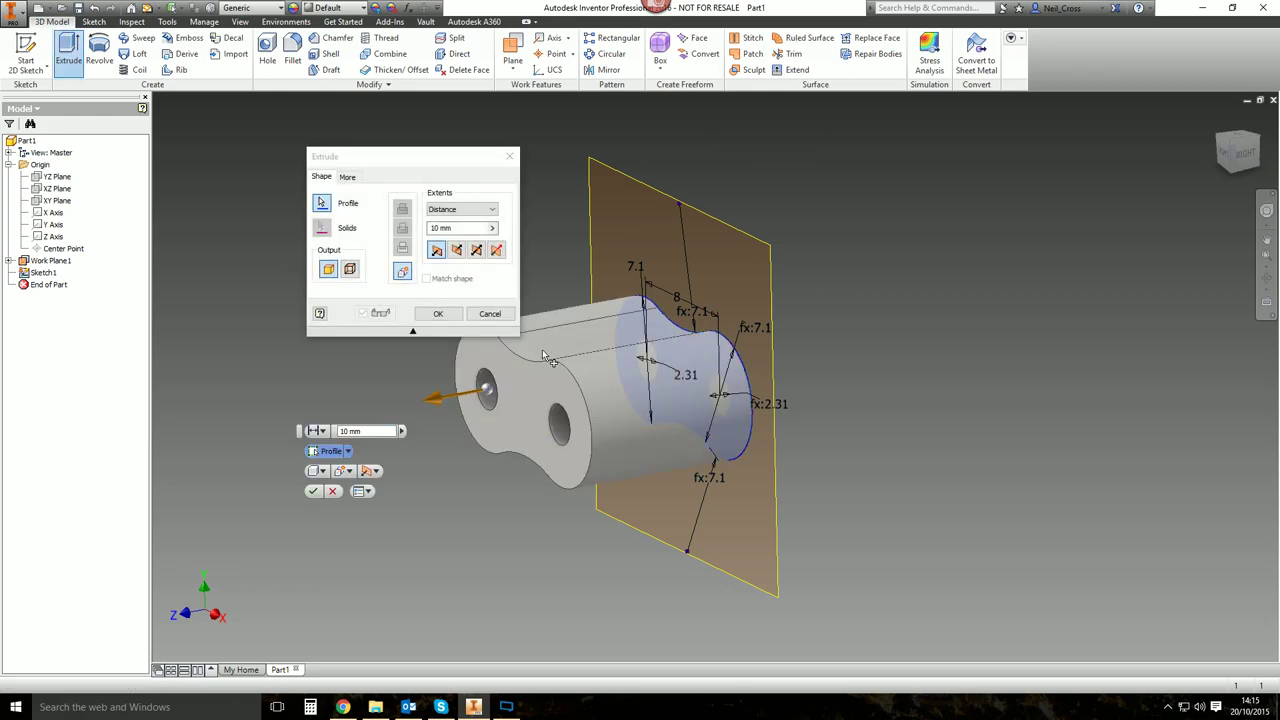
{"action": "left_click", "coordinate": [456, 250]}
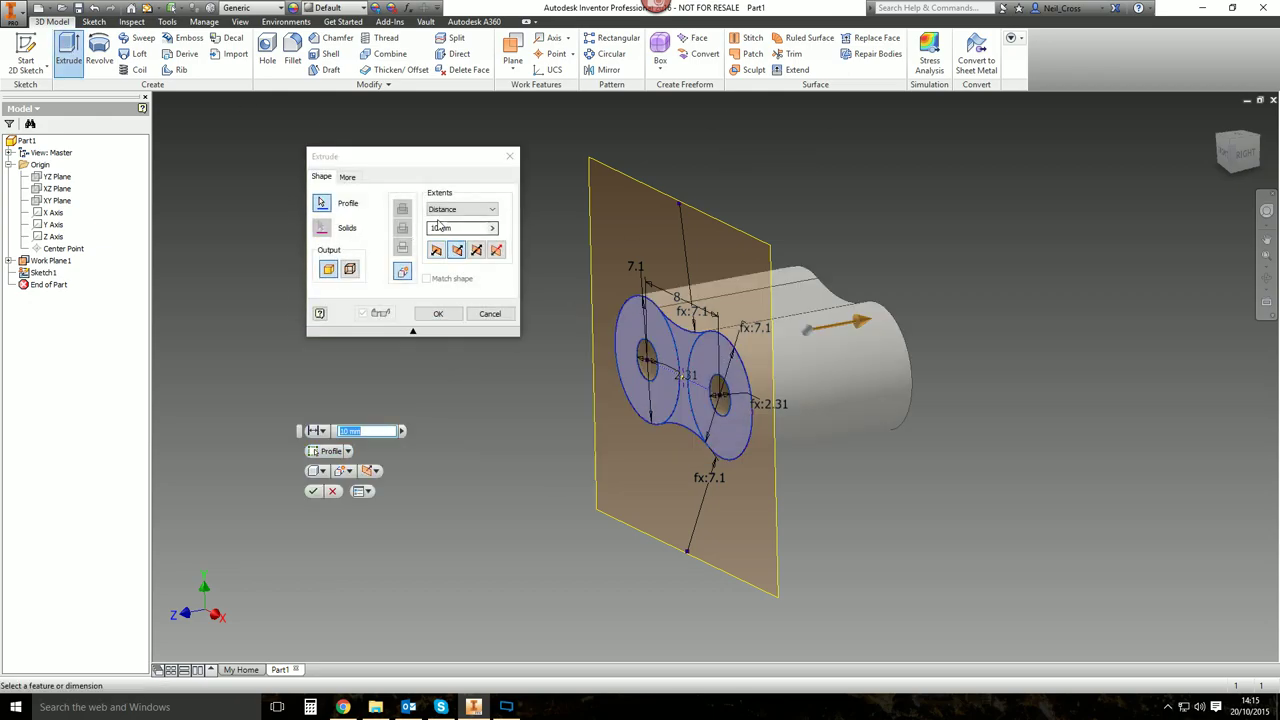
{"action": "double_click", "coordinate": [441, 227]}
{"action": "middle_click_drag", "start_coordinate": [591, 316], "coordinate": [650, 295], "text": "shift"}
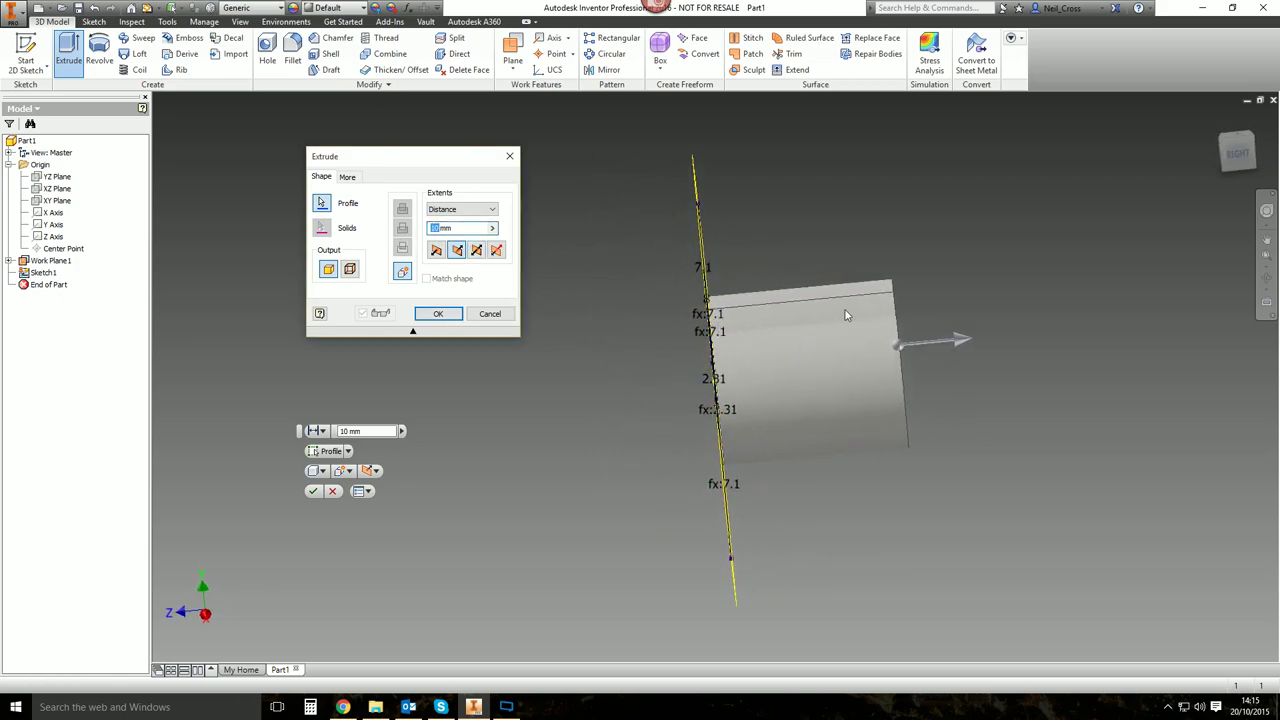
{"action": "key", "text": "F5"}
{"action": "type", "text": "0.8"}
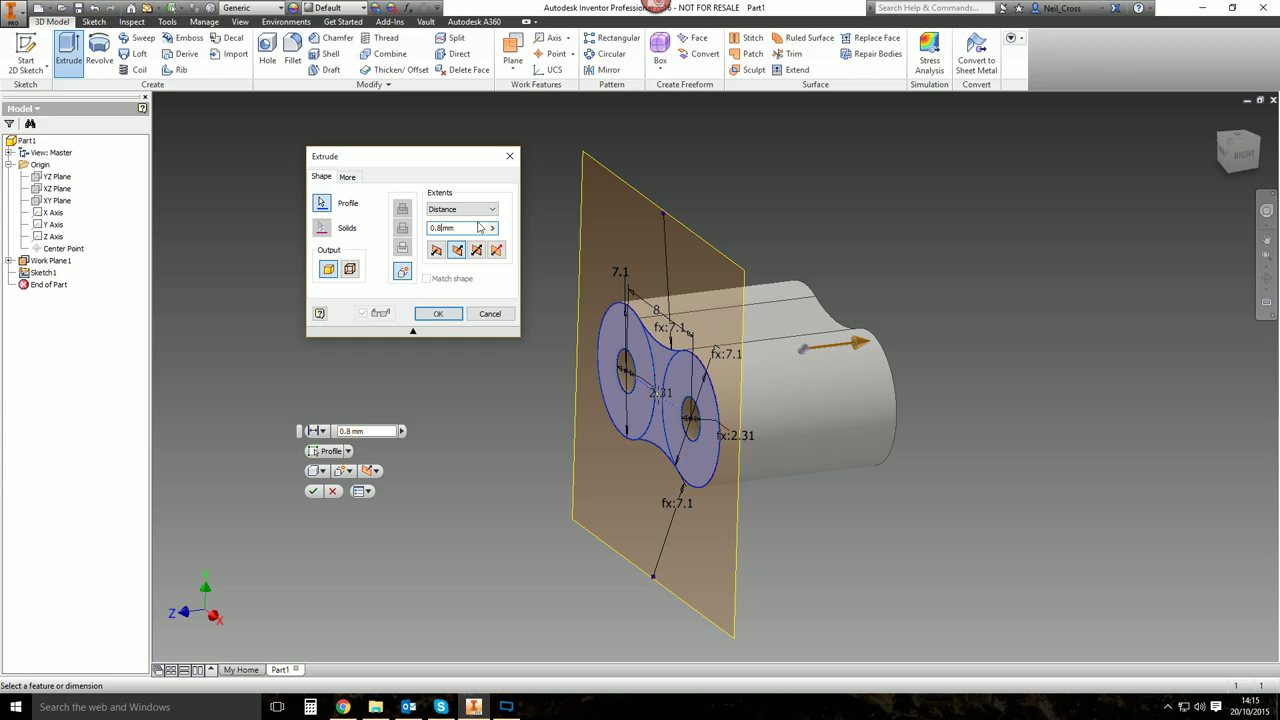
{"action": "left_click", "coordinate": [450, 316]}
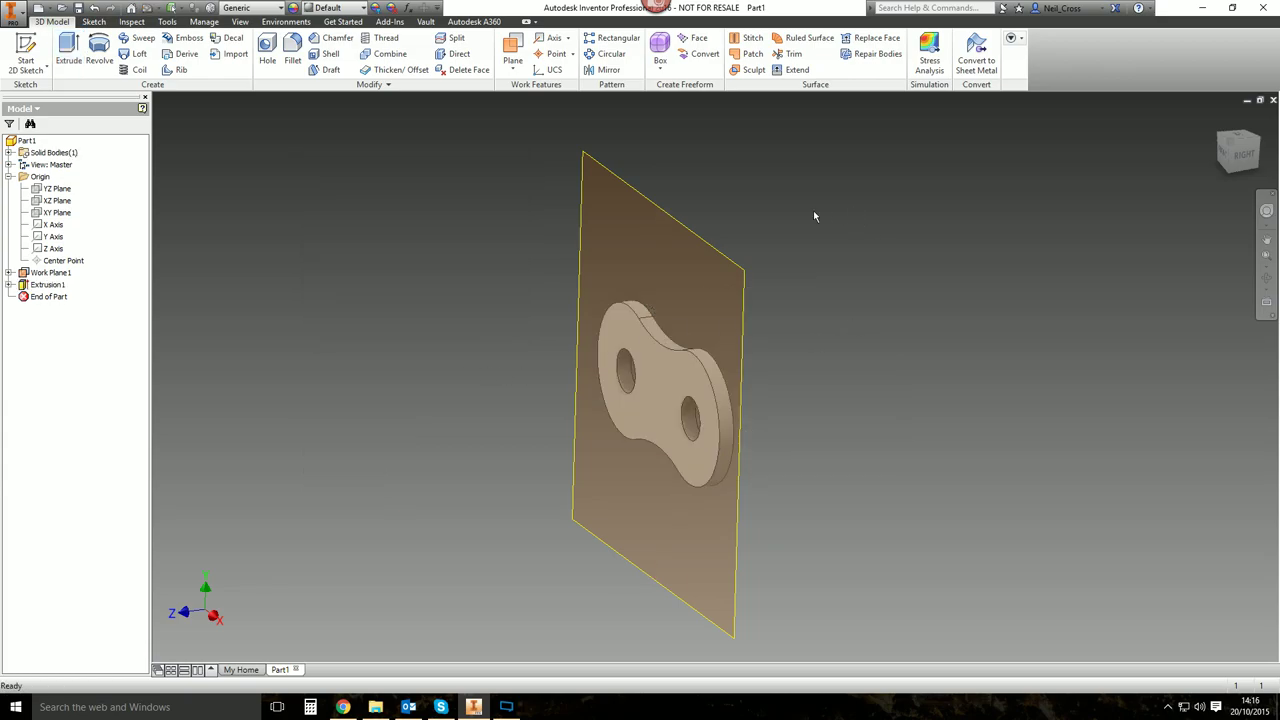
Hide the offset work plane that carries the link plate sketch.
{"action": "right_click", "coordinate": [35, 272]}
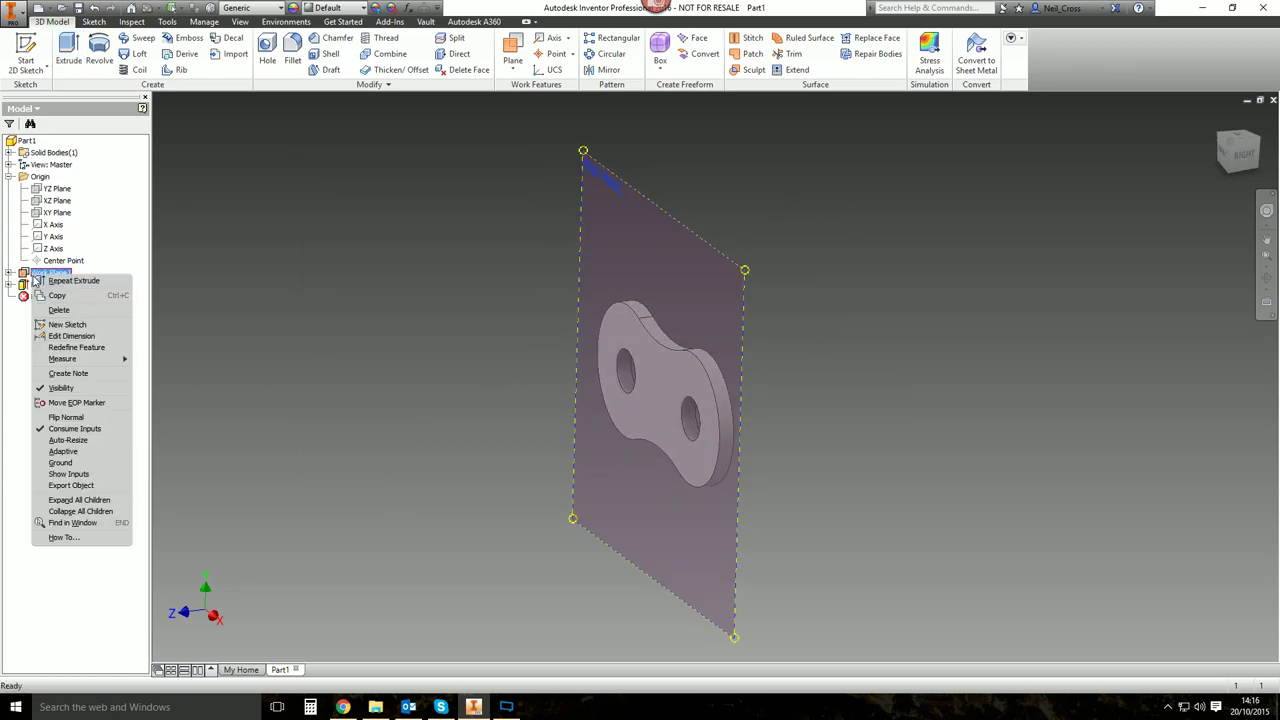
{"action": "left_click", "coordinate": [75, 396]}
{"action": "middle_click_drag", "start_coordinate": [305, 348], "coordinate": [807, 406], "text": "shift"}
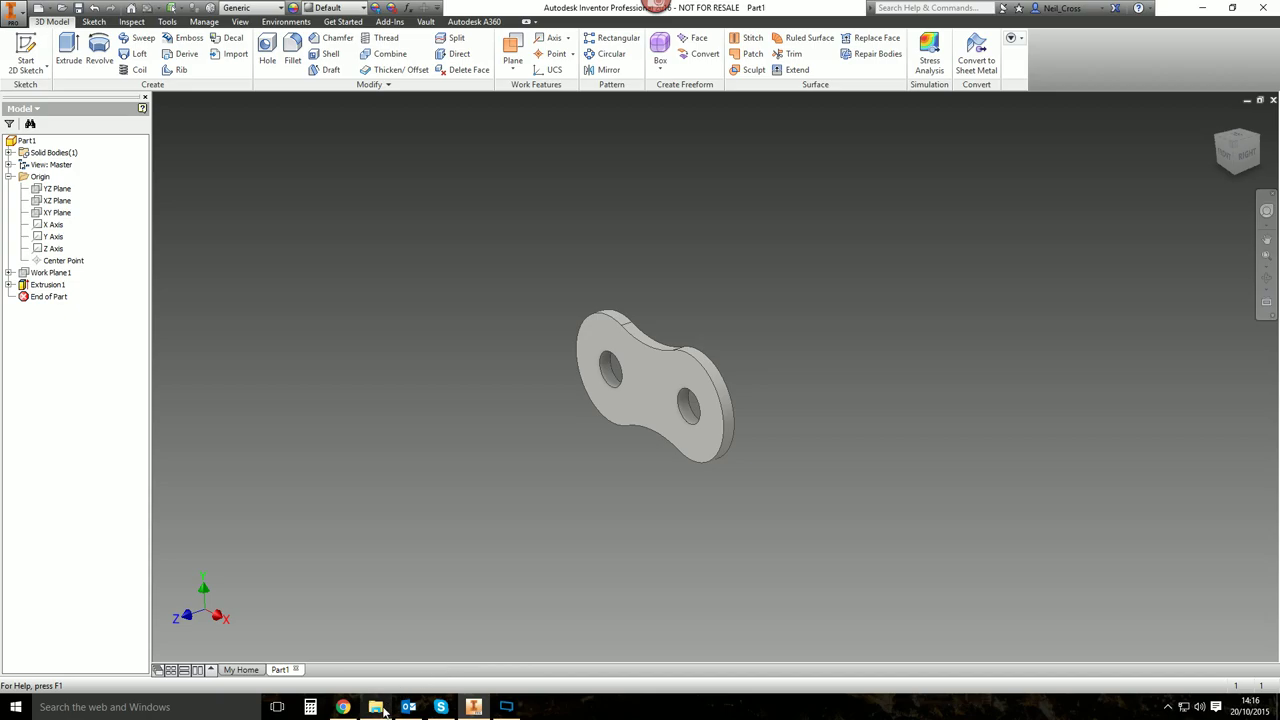
Recheck the chain table in the browser, and mirror the link plate extrusion about the origin XY plane in Inventor.
{"action": "left_click", "coordinate": [343, 708]}
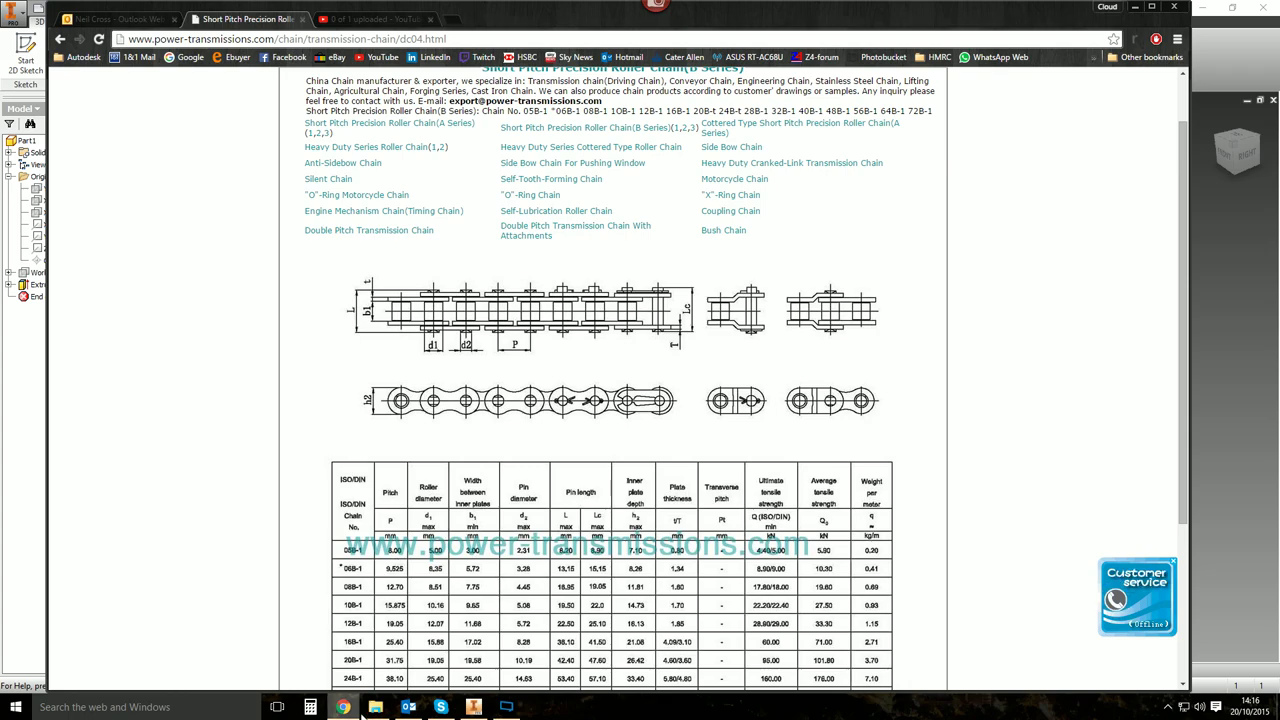
{"action": "left_click", "coordinate": [478, 708]}
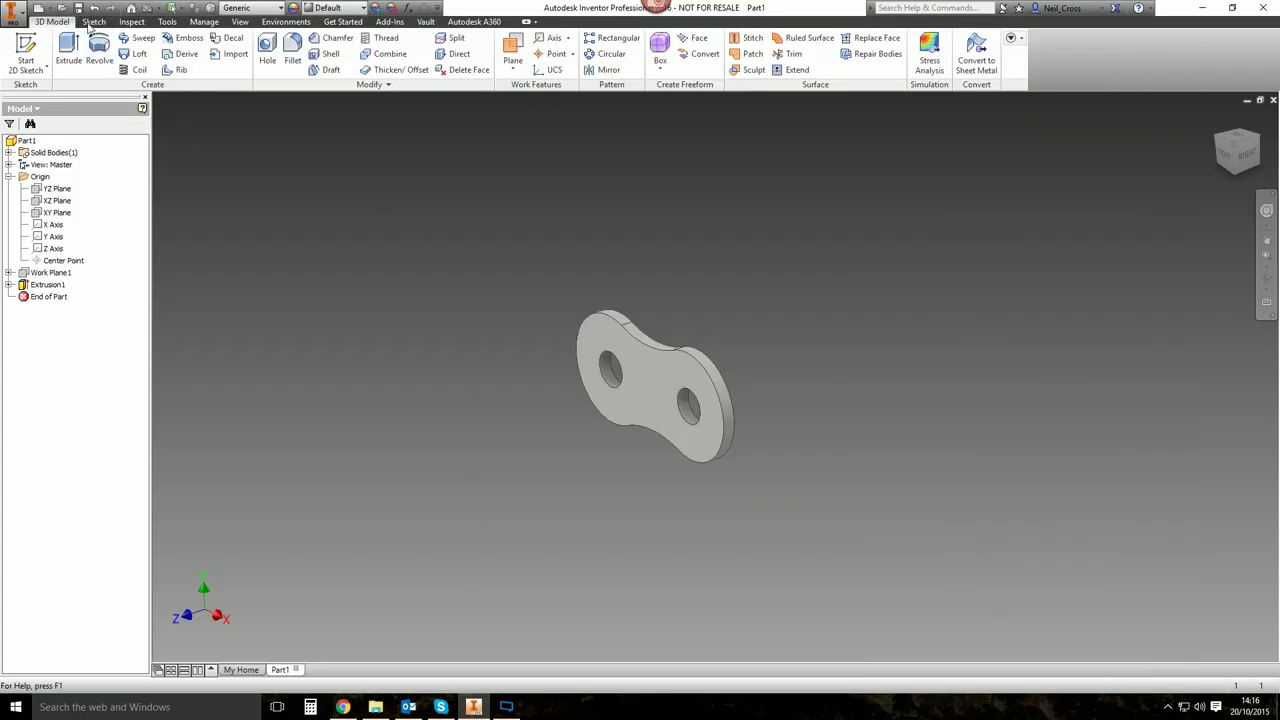
{"action": "left_click", "coordinate": [609, 70]}
{"action": "left_click", "coordinate": [632, 374]}
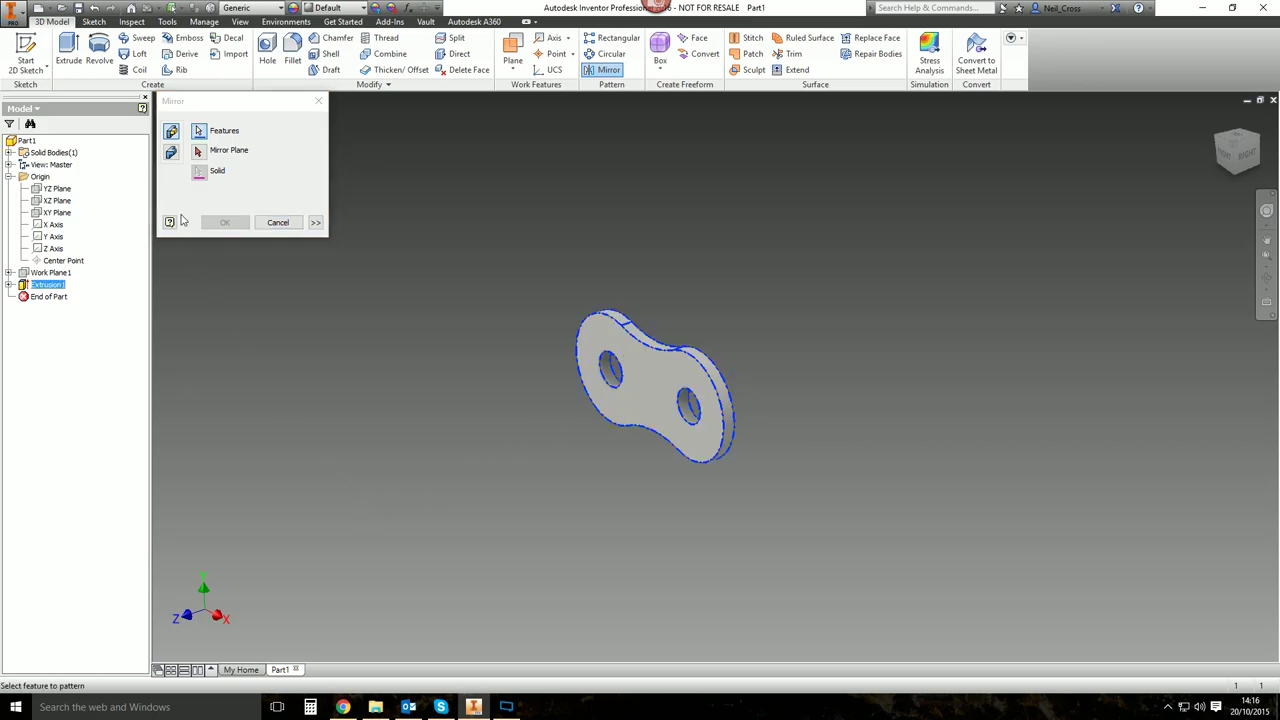
{"action": "left_click", "coordinate": [199, 151]}
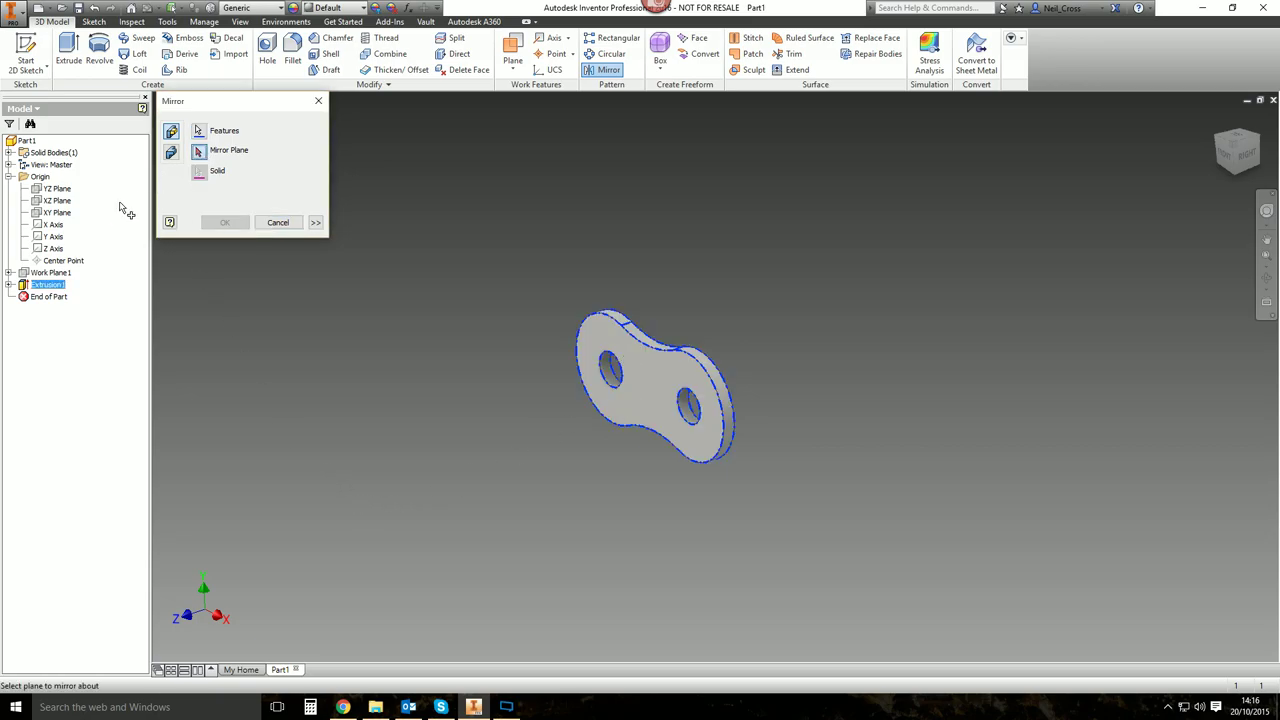
{"action": "left_click", "coordinate": [57, 213]}
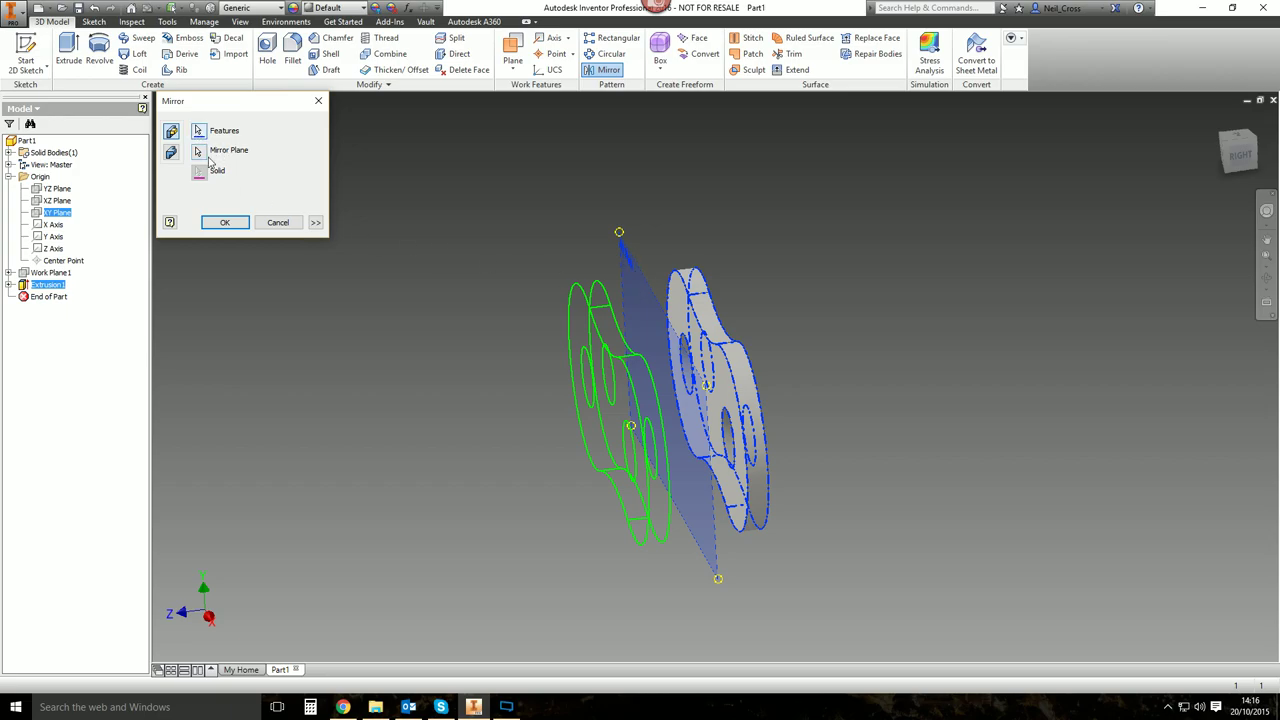
{"action": "left_click", "coordinate": [222, 224]}
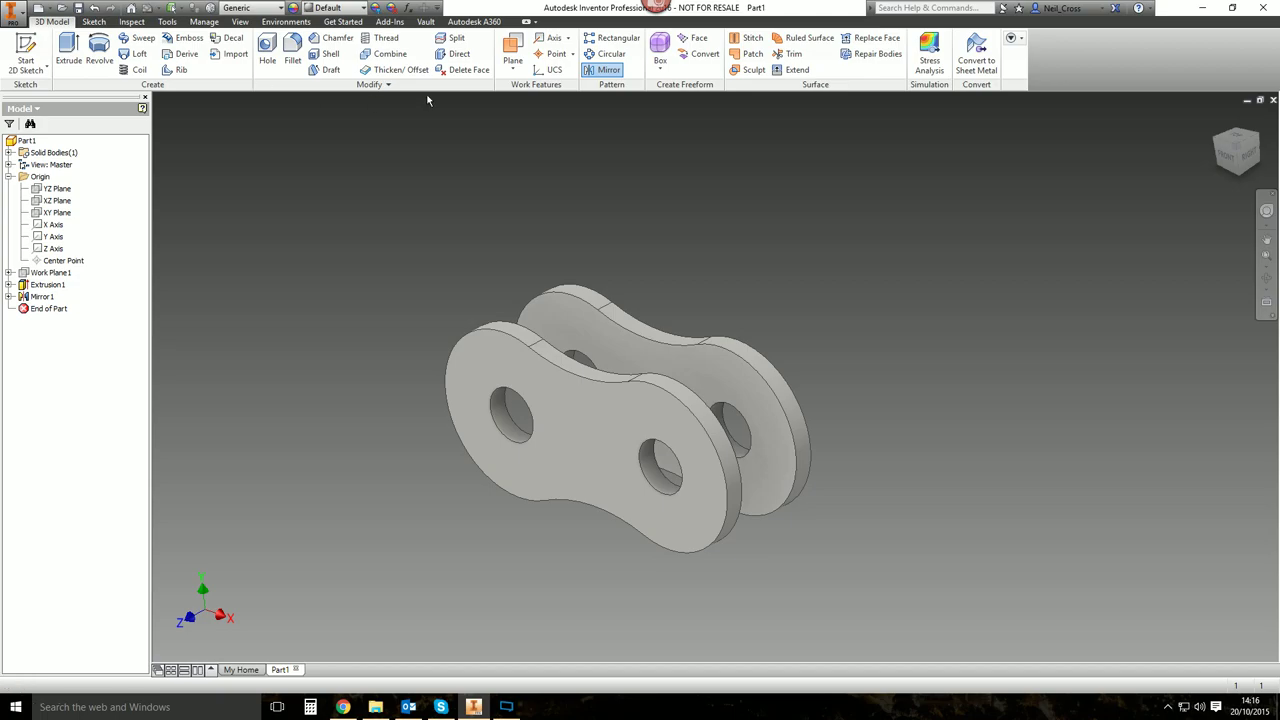
Measure the distance between the inner faces of the two link plates.
{"action": "left_click", "coordinate": [170, 22]}
{"action": "left_click", "coordinate": [131, 21]}
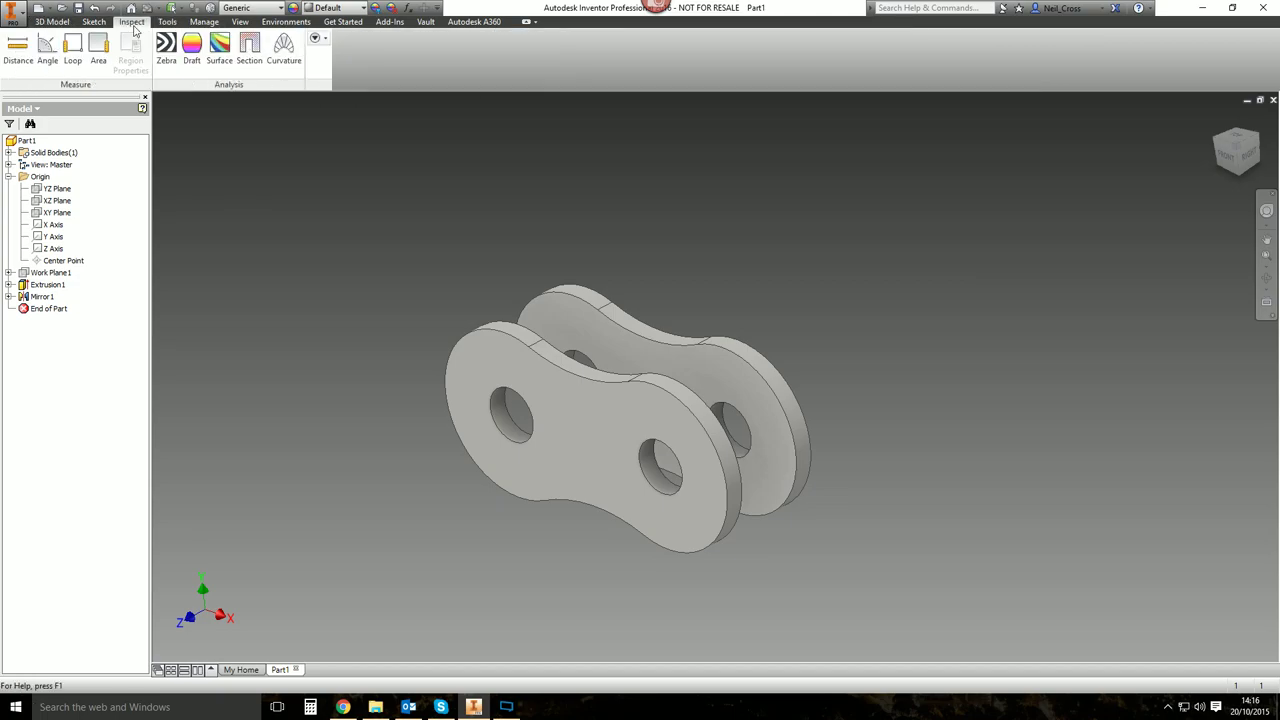
{"action": "left_click", "coordinate": [17, 50]}
{"action": "left_click", "coordinate": [585, 309]}
{"action": "middle_click_drag", "start_coordinate": [585, 309], "coordinate": [712, 284], "text": "shift"}
{"action": "left_click", "coordinate": [703, 292]}
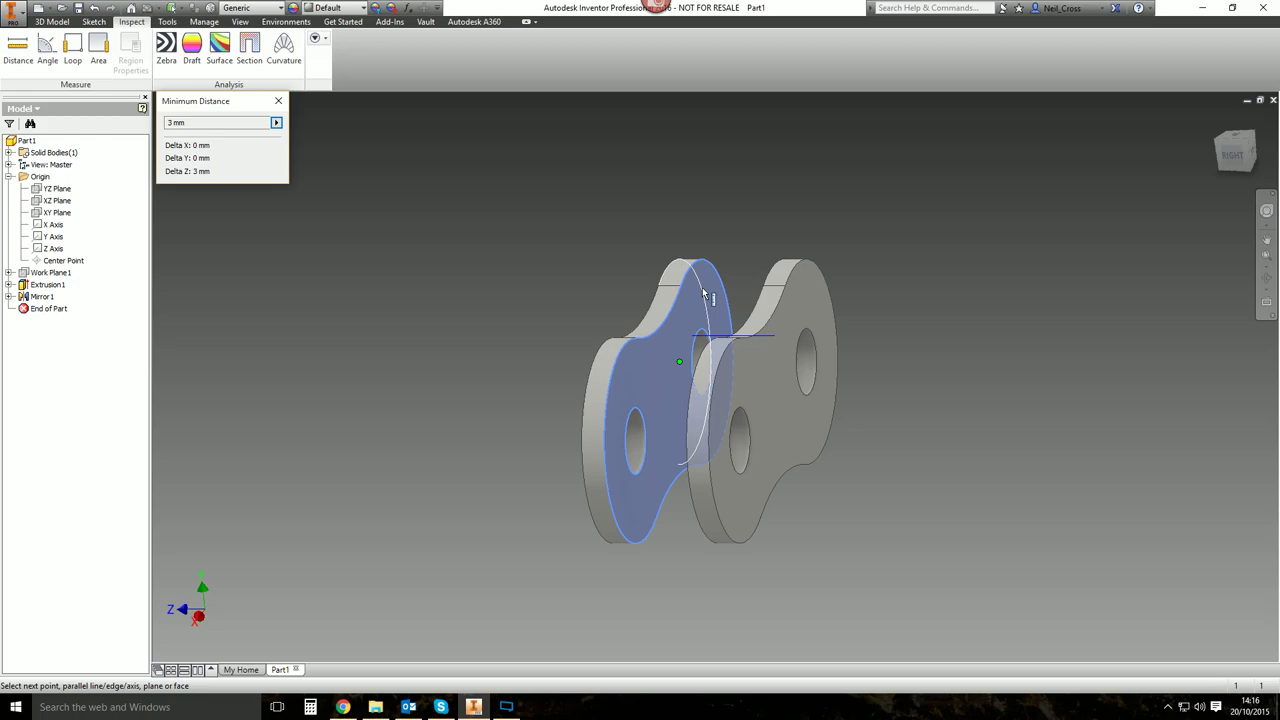
{"action": "left_click", "coordinate": [278, 101]}
{"action": "middle_click_drag", "start_coordinate": [600, 200], "coordinate": [660, 531], "text": "shift"}
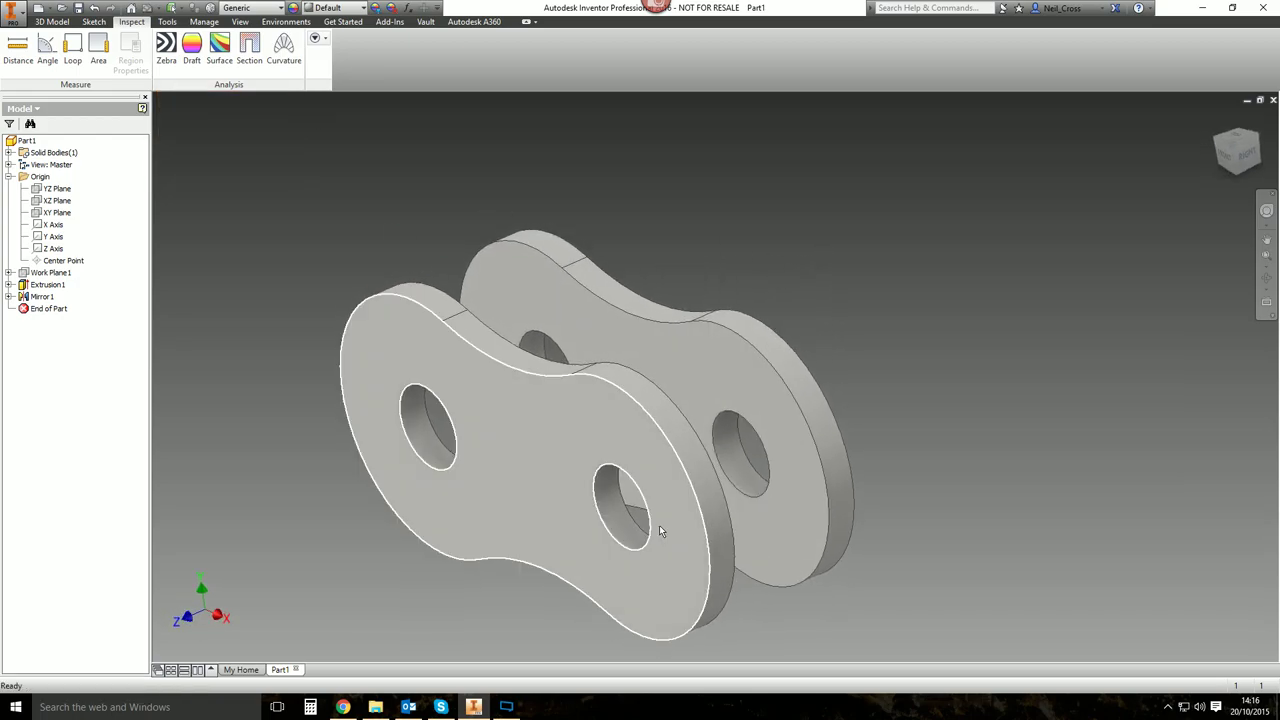
Look up the roller diameter in the browser's chain table, and return to the part.
{"action": "left_click", "coordinate": [343, 707]}
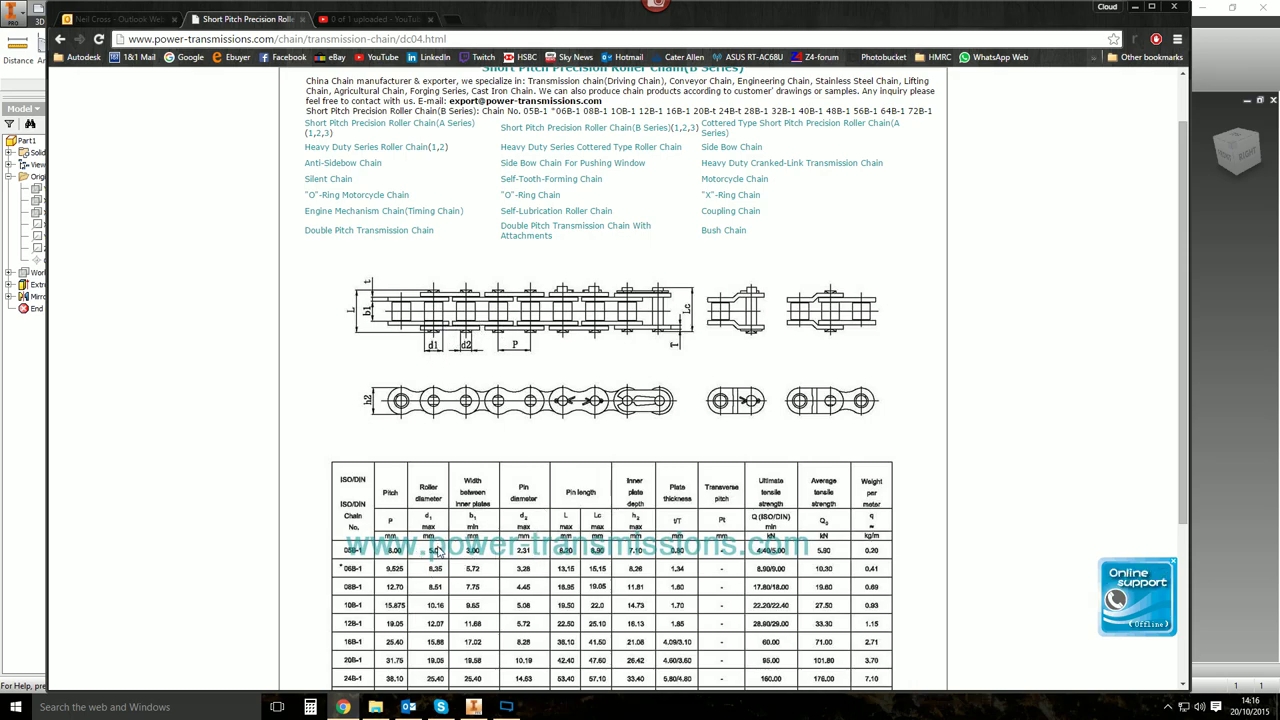
{"action": "left_click", "coordinate": [473, 707]}
{"action": "left_click", "coordinate": [52, 21]}
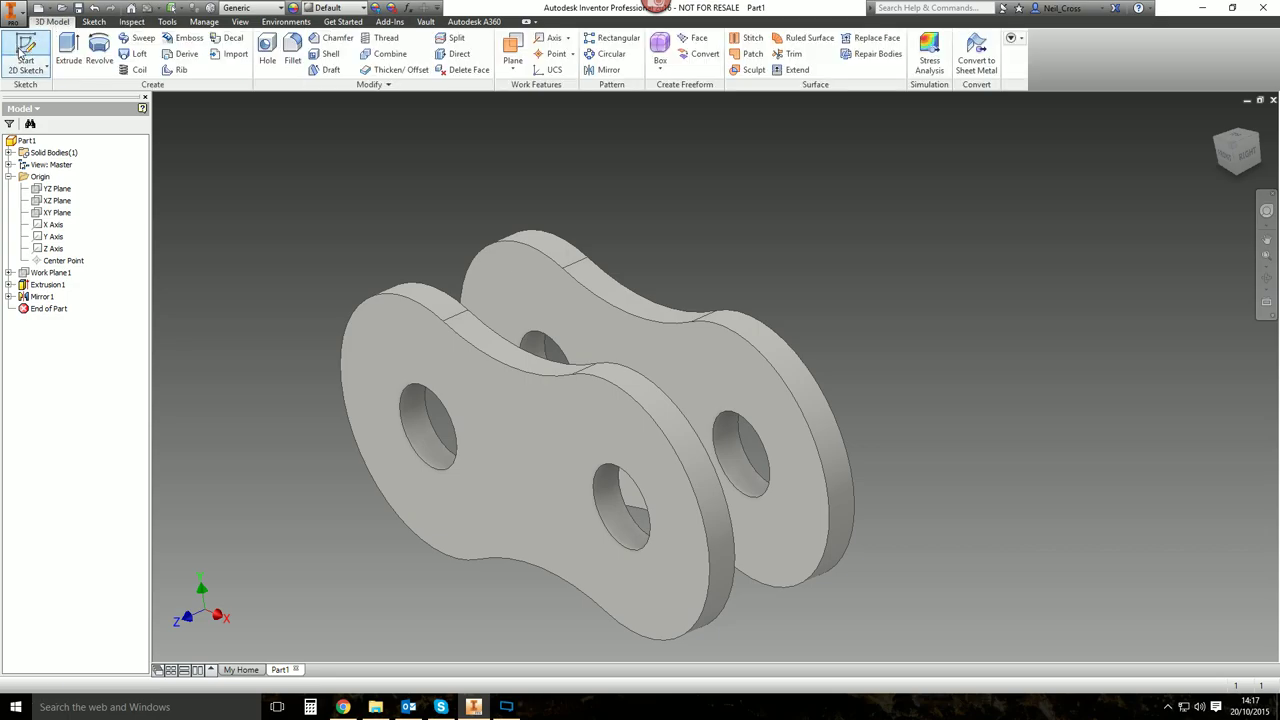
{"action": "left_click", "coordinate": [25, 52]}
{"action": "left_click", "coordinate": [518, 290]}
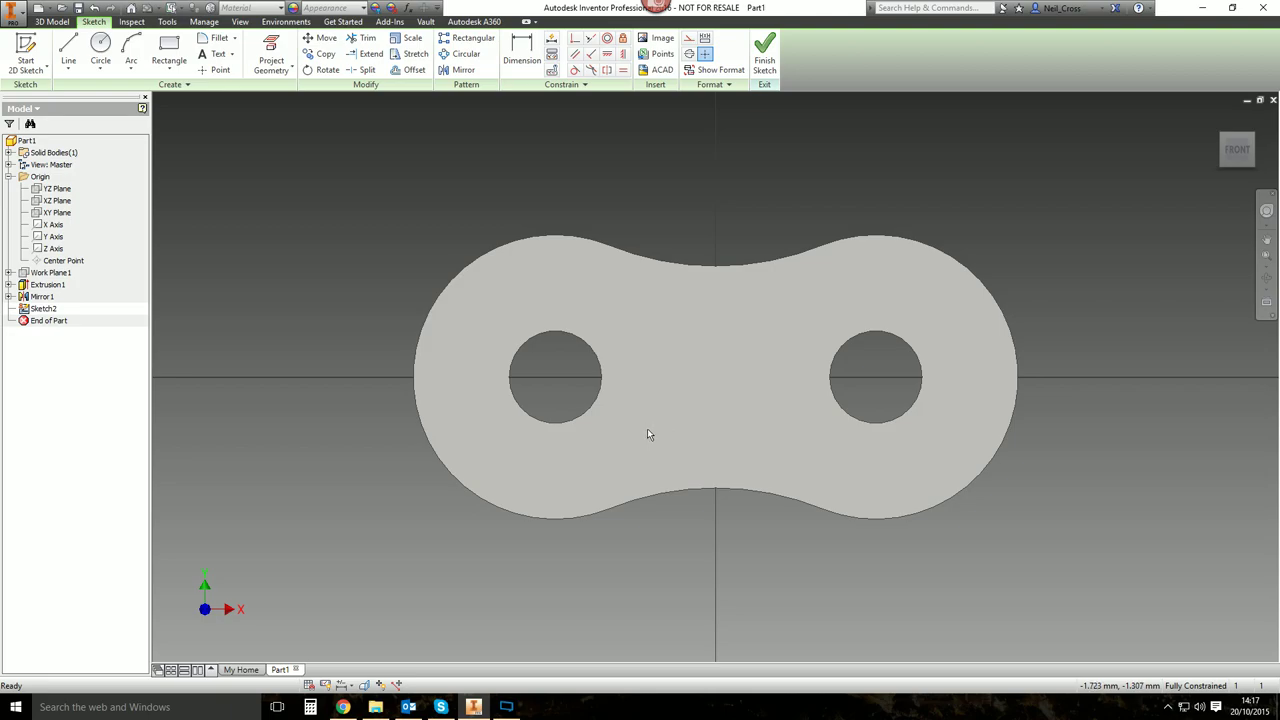
{"action": "key", "text": "ctrl+z"}
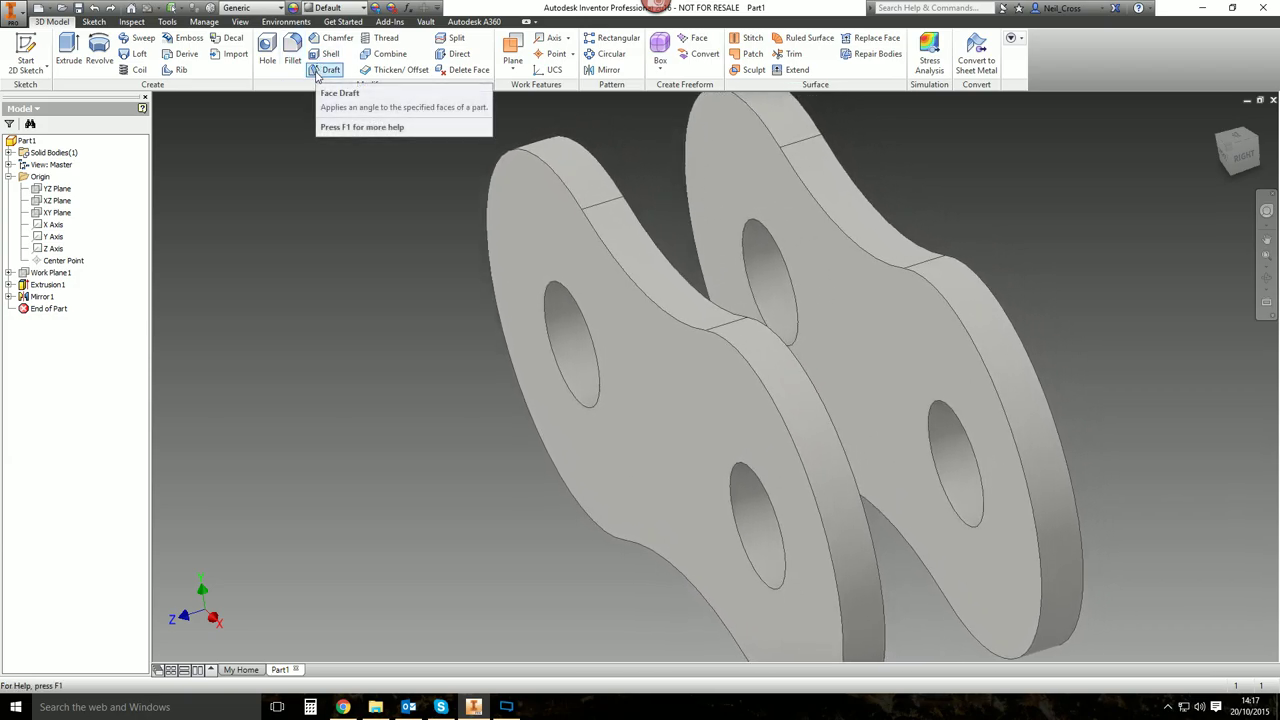
Start a sketch on the origin XY plane, and project the left pin hole's edge into it.
{"action": "left_click", "coordinate": [26, 50]}
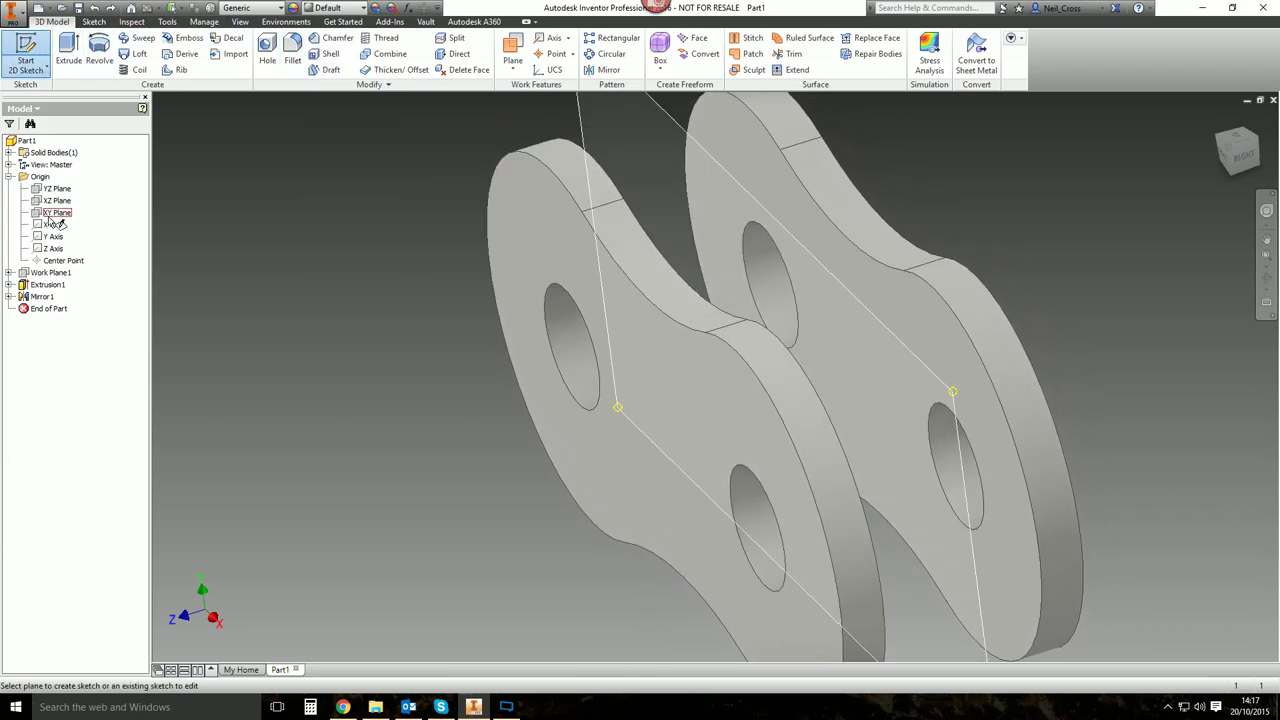
{"action": "left_click", "coordinate": [54, 213]}
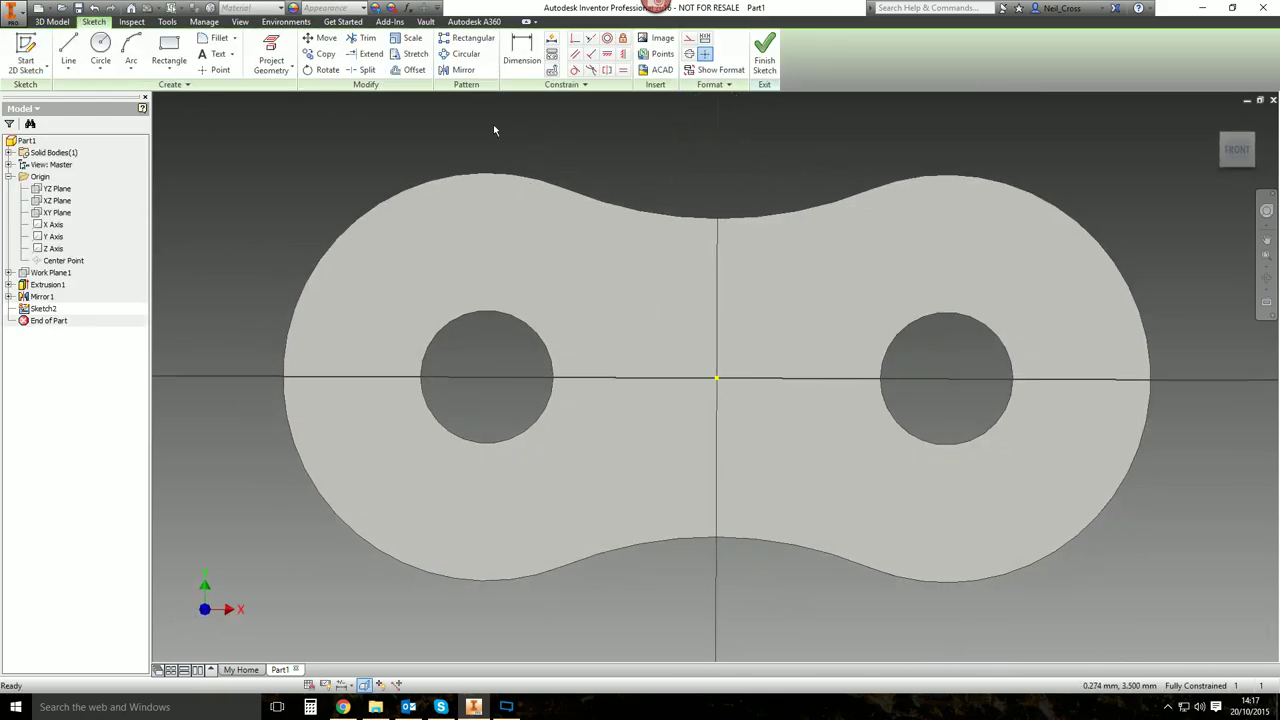
{"action": "left_click", "coordinate": [271, 55]}
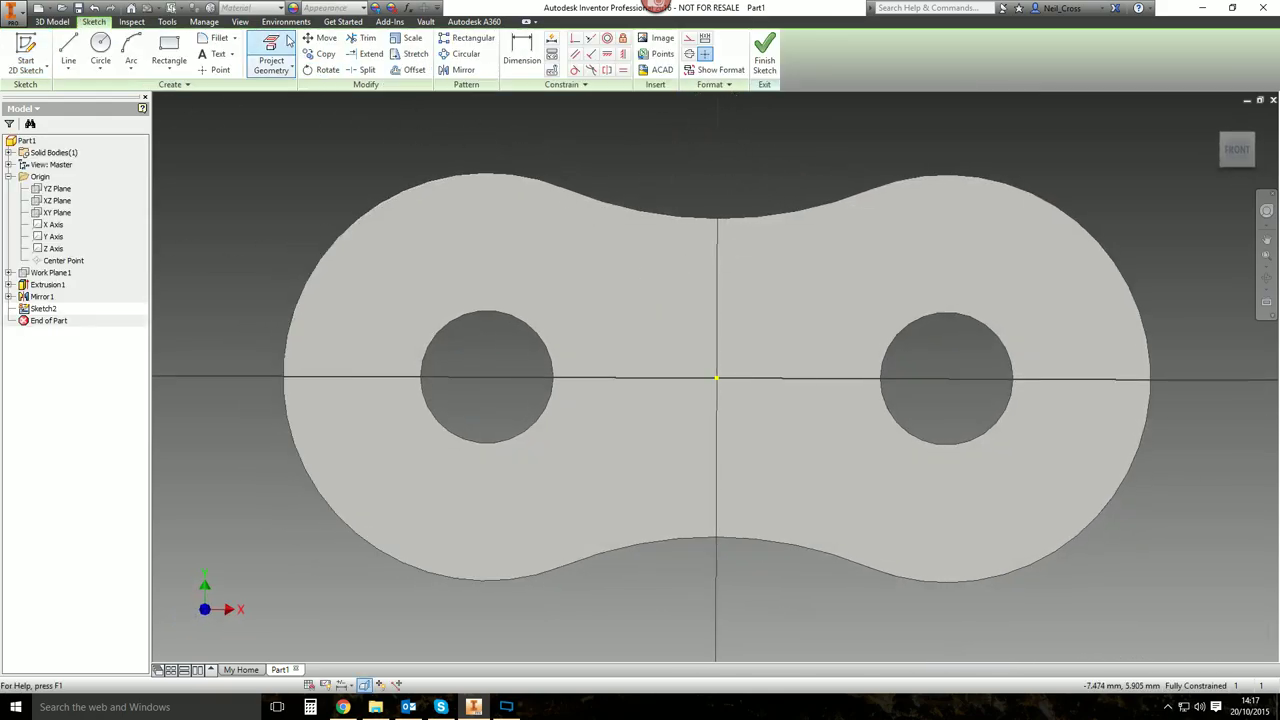
{"action": "left_click", "coordinate": [520, 322]}
{"action": "scroll", "coordinate": [786, 351], "scroll_direction": "down", "scroll_amount": 2}
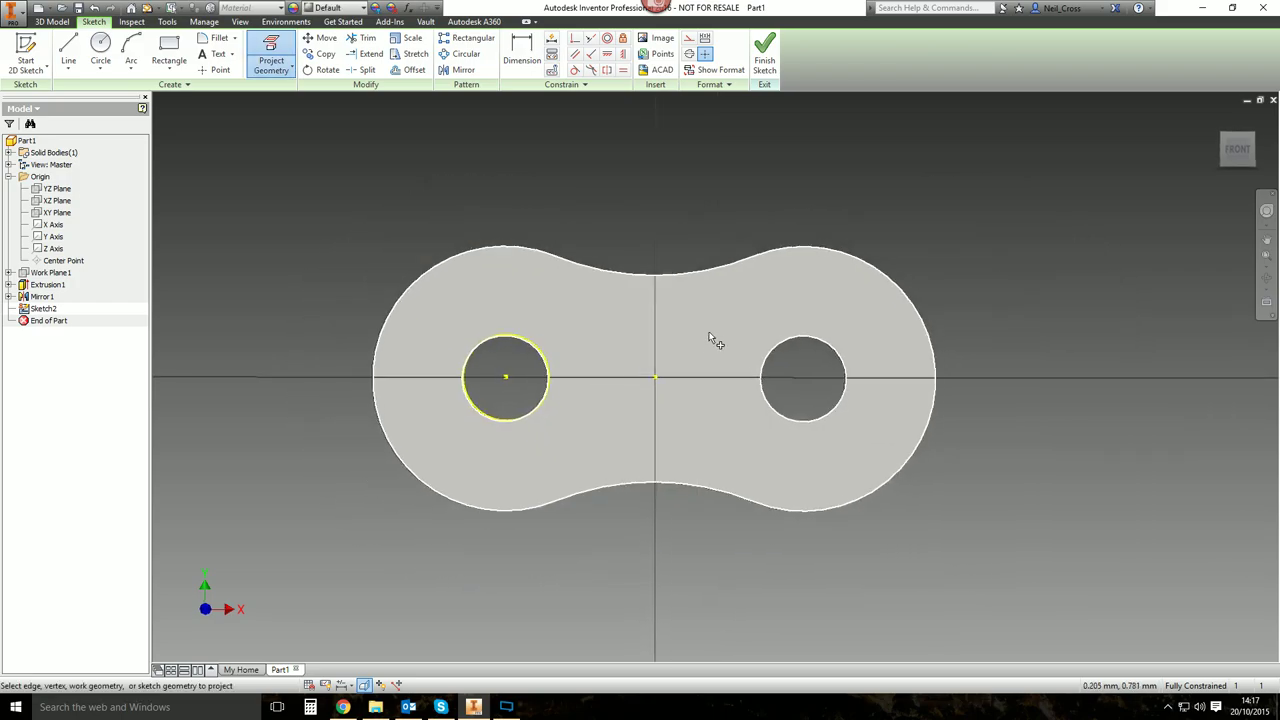
{"action": "middle_click_drag", "start_coordinate": [709, 337], "coordinate": [640, 356], "text": "shift"}
Draw a circle concentric with the projected left hole, set its diameter to 5 mm, and finish the sketch.
{"action": "left_click", "coordinate": [100, 50]}
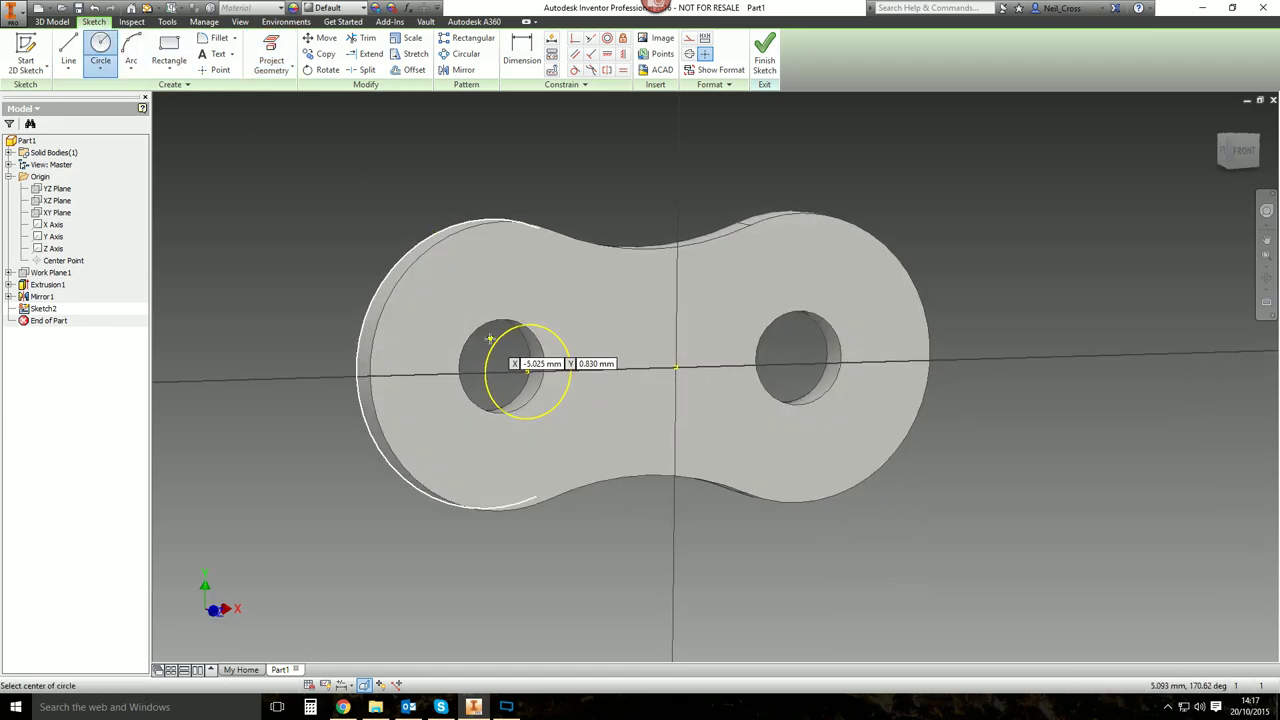
{"action": "left_click", "coordinate": [527, 371]}
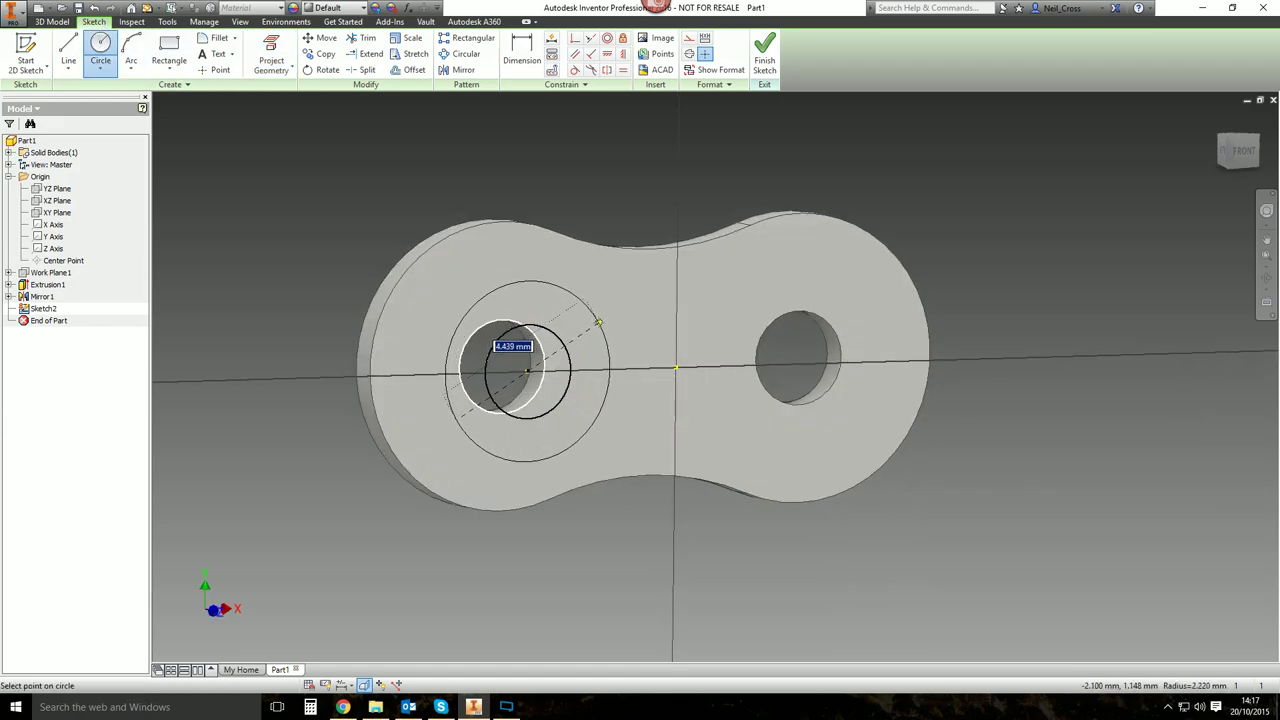
{"action": "left_click", "coordinate": [597, 322]}
{"action": "key", "text": "d"}
{"action": "left_click", "coordinate": [608, 337]}
{"action": "left_click", "coordinate": [627, 306]}
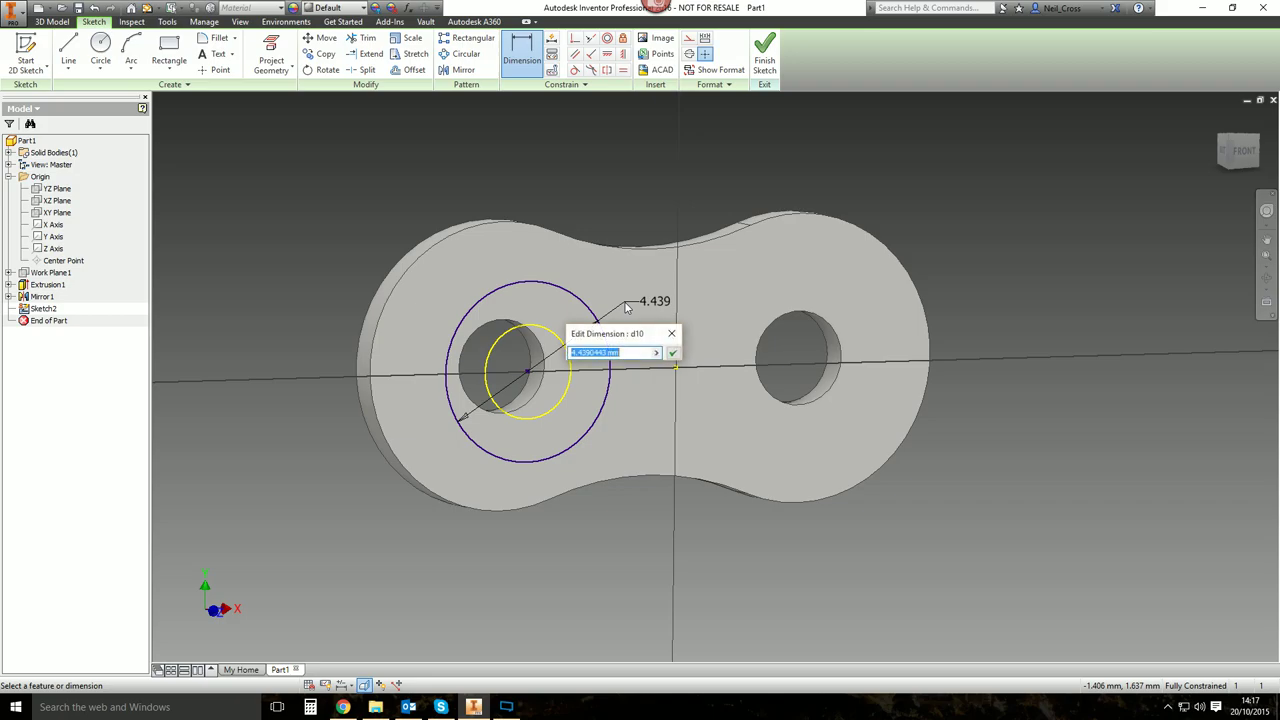
{"action": "type", "text": "5"}
{"action": "key", "text": "Return"}
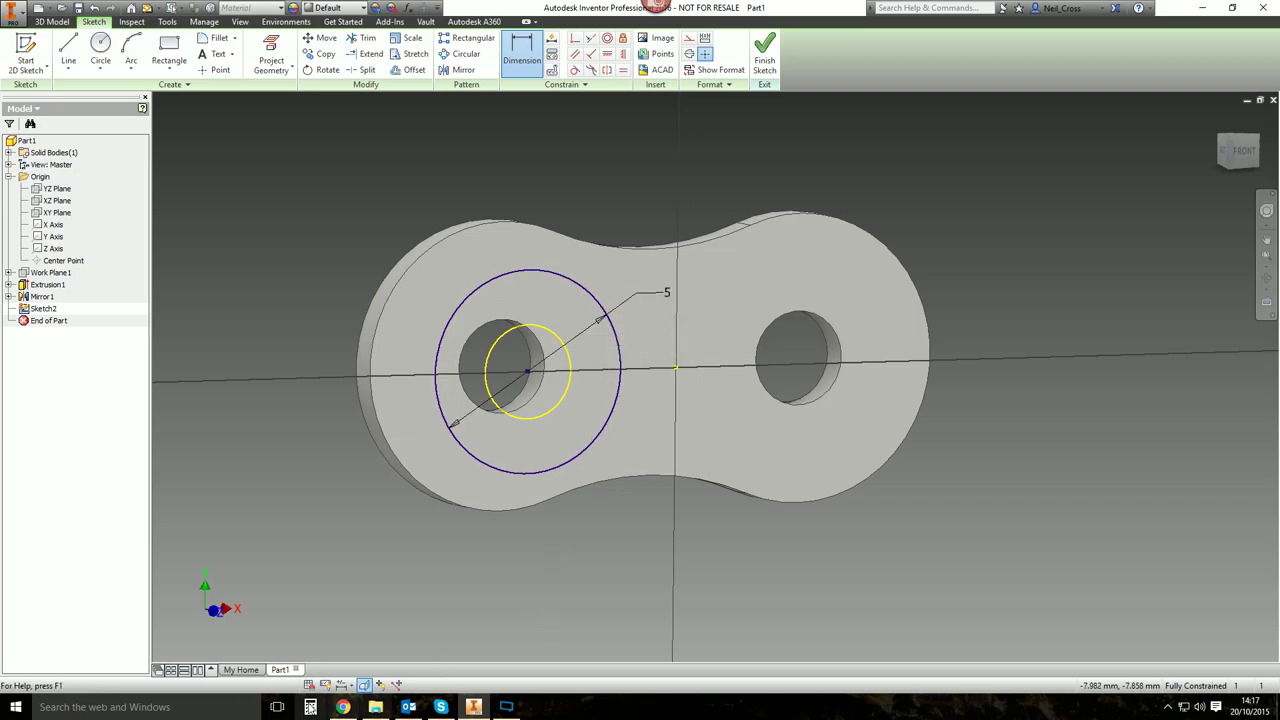
{"action": "left_click", "coordinate": [342, 707]}
{"action": "left_click", "coordinate": [342, 707]}
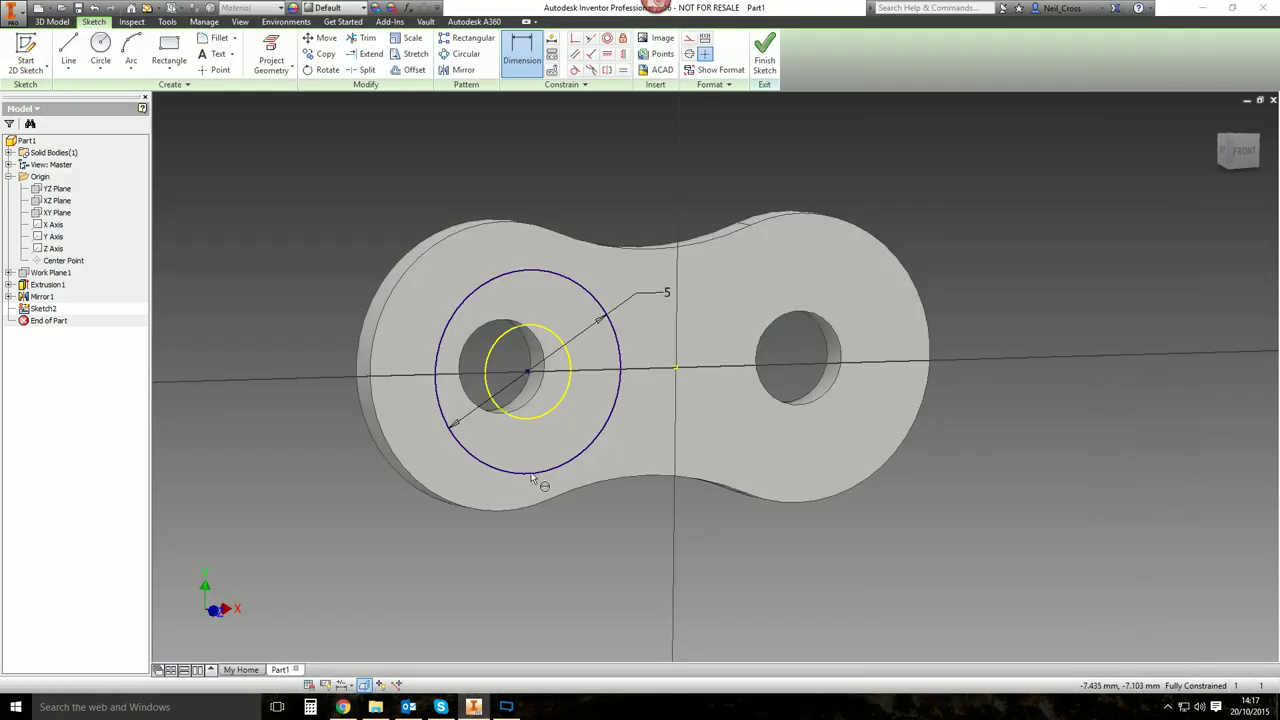
{"action": "left_click", "coordinate": [765, 46]}
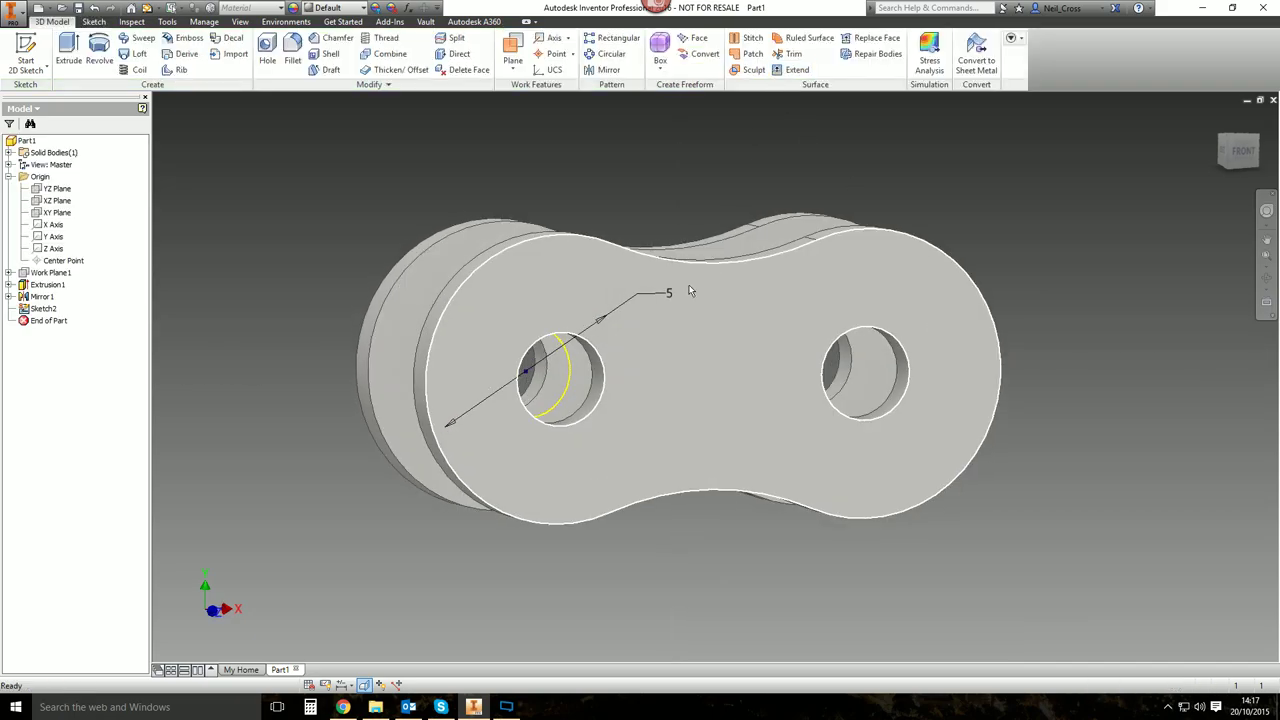
{"action": "left_click", "coordinate": [70, 50]}
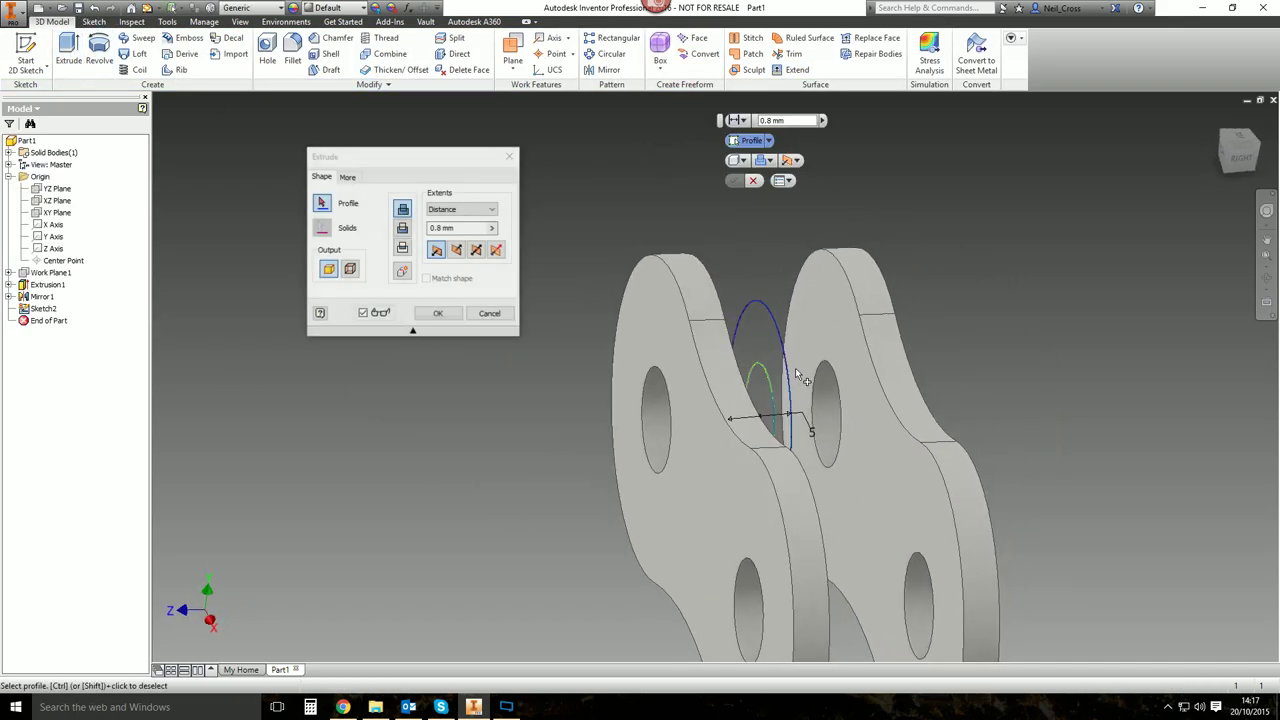
{"action": "left_click", "coordinate": [762, 342]}
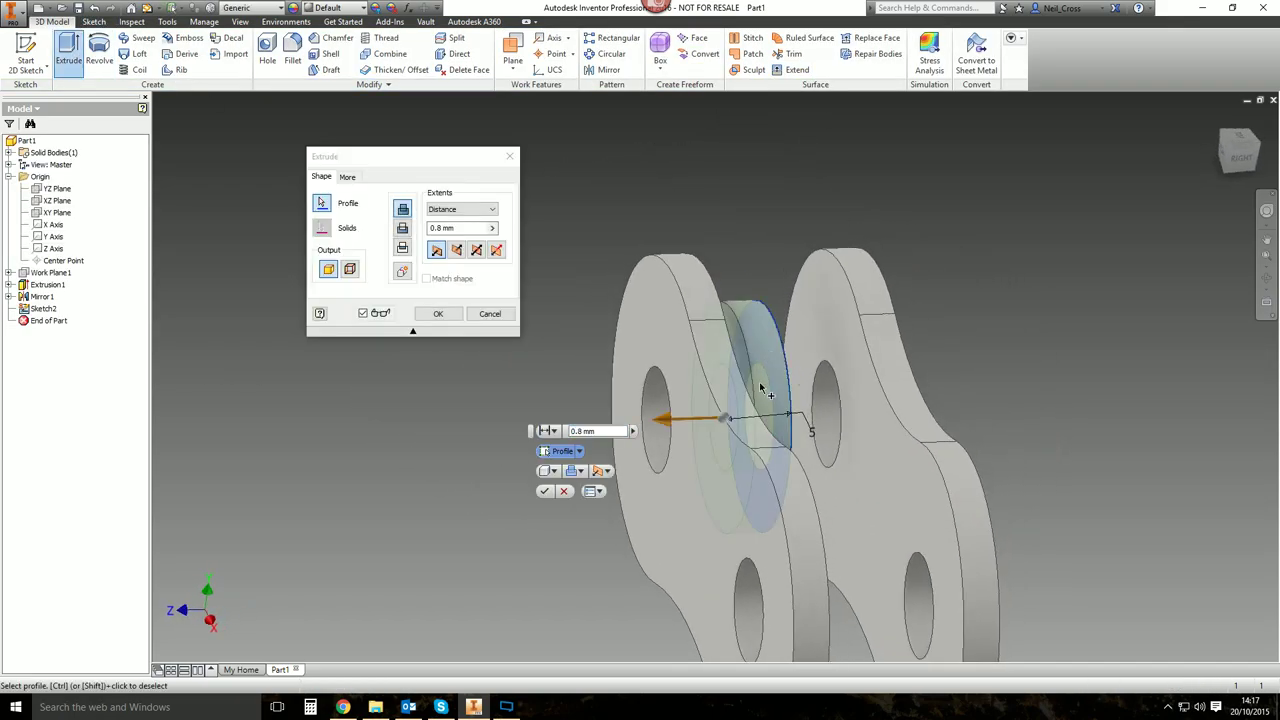
{"action": "left_click", "coordinate": [476, 250]}
{"action": "left_click", "coordinate": [462, 209]}
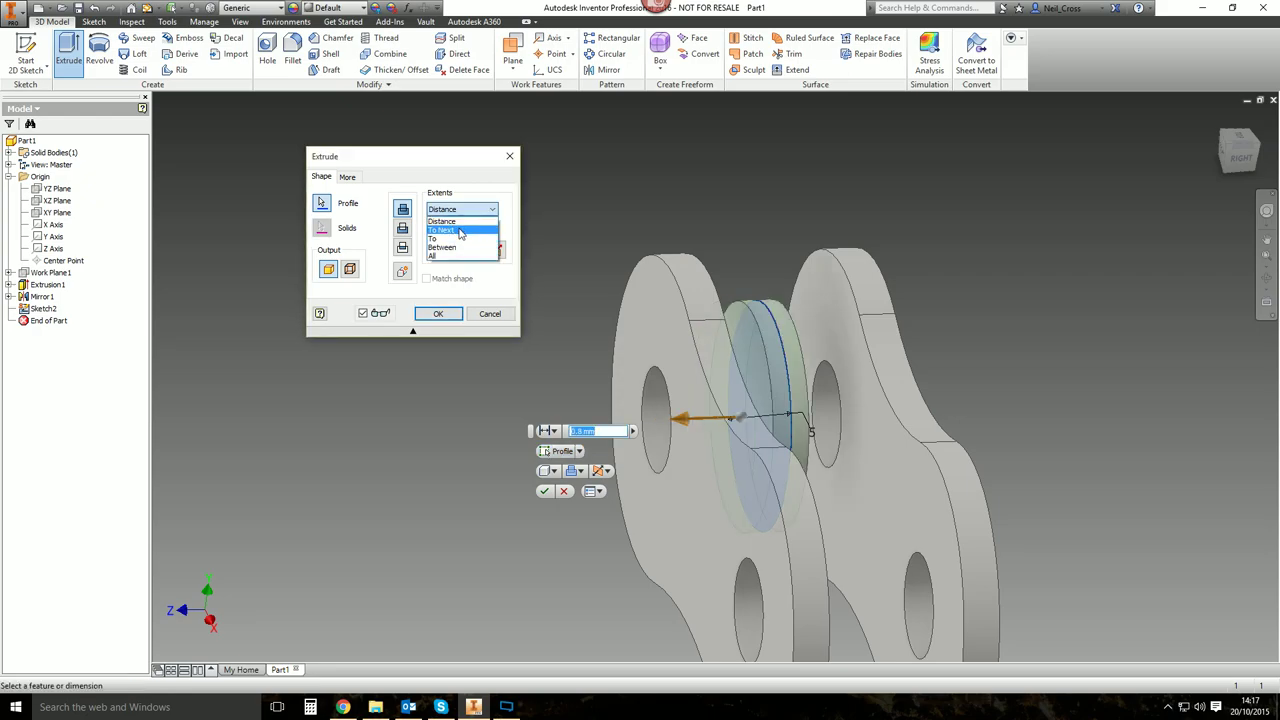
{"action": "left_click", "coordinate": [460, 231]}
{"action": "key", "text": "F6"}
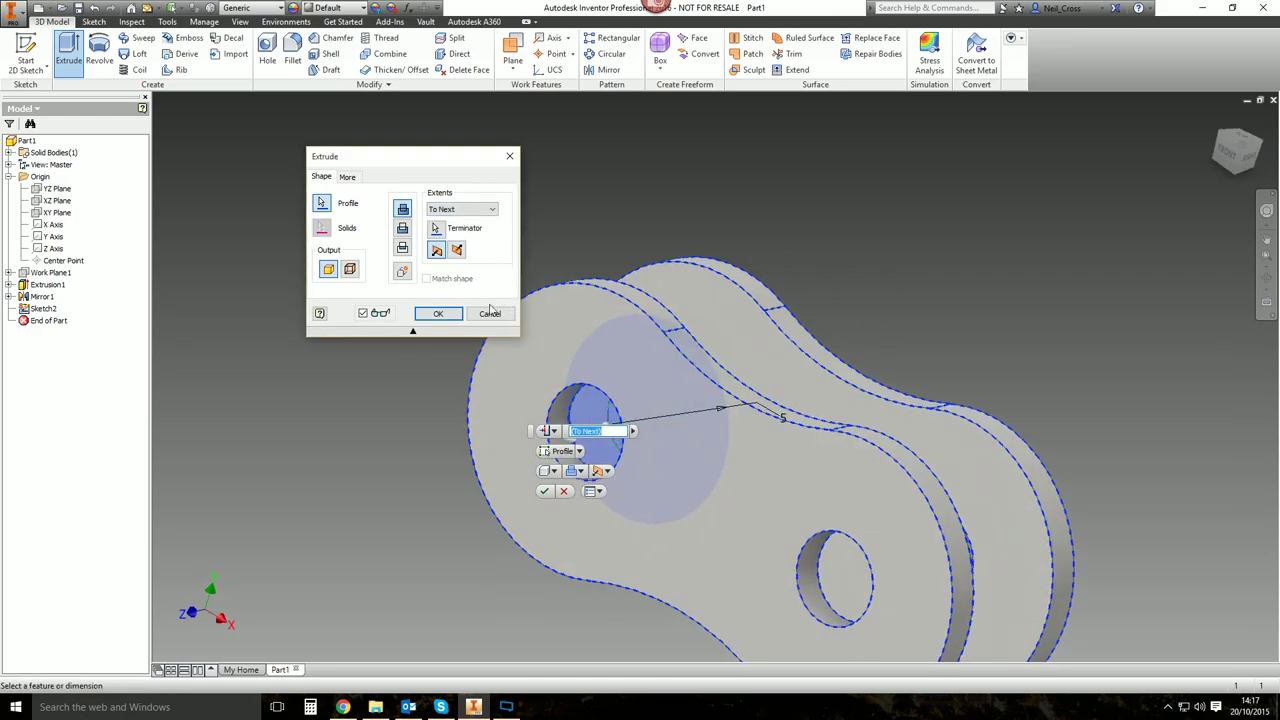
{"action": "left_click", "coordinate": [438, 313]}
{"action": "left_click", "coordinate": [175, 123]}
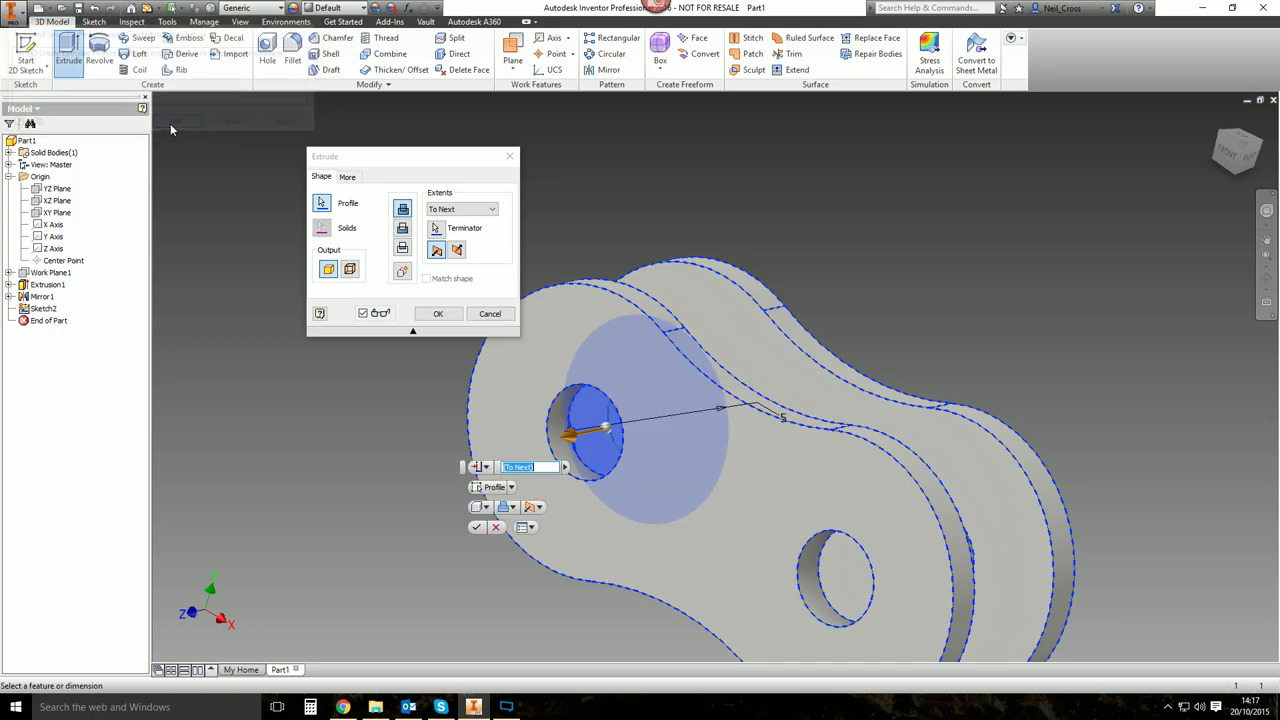
{"action": "left_click", "coordinate": [438, 314]}
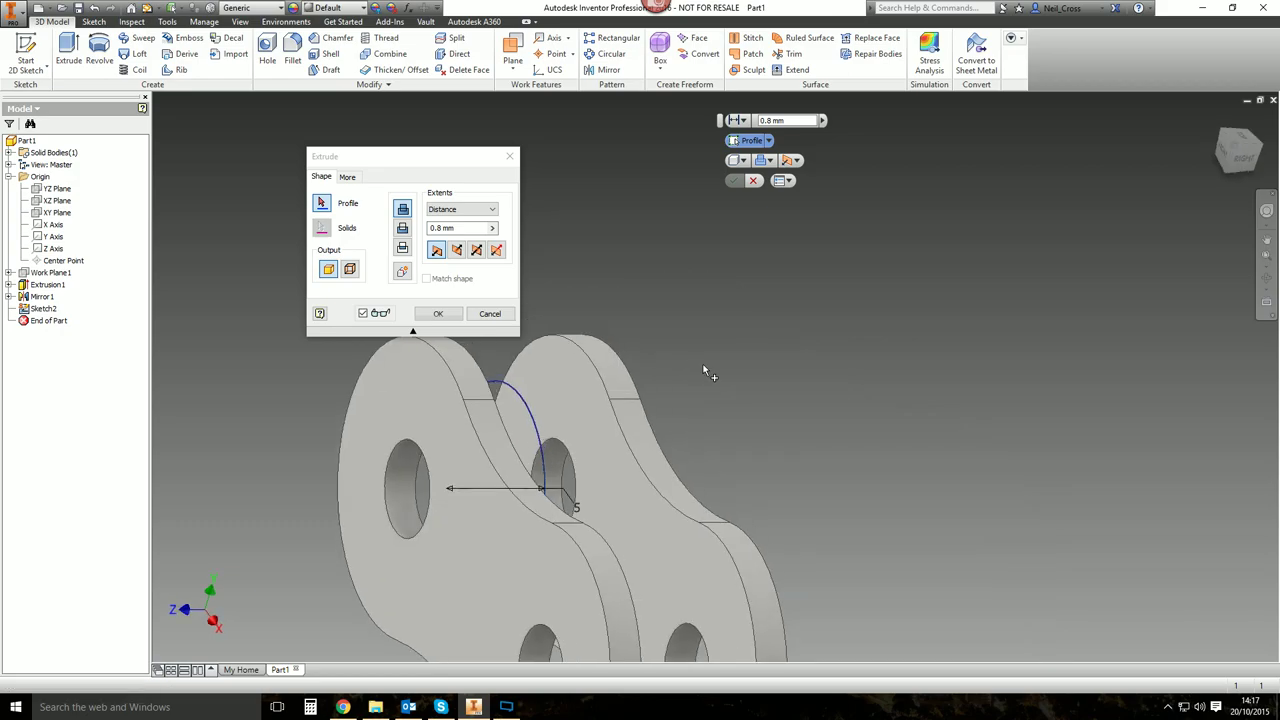
Extrude the ring between the projected hole and the 5 mm circle, using Between extents from one plate's inner face to the other's.
{"action": "middle_click_drag", "start_coordinate": [703, 365], "coordinate": [660, 372], "text": "shift"}
{"action": "left_click", "coordinate": [497, 410]}
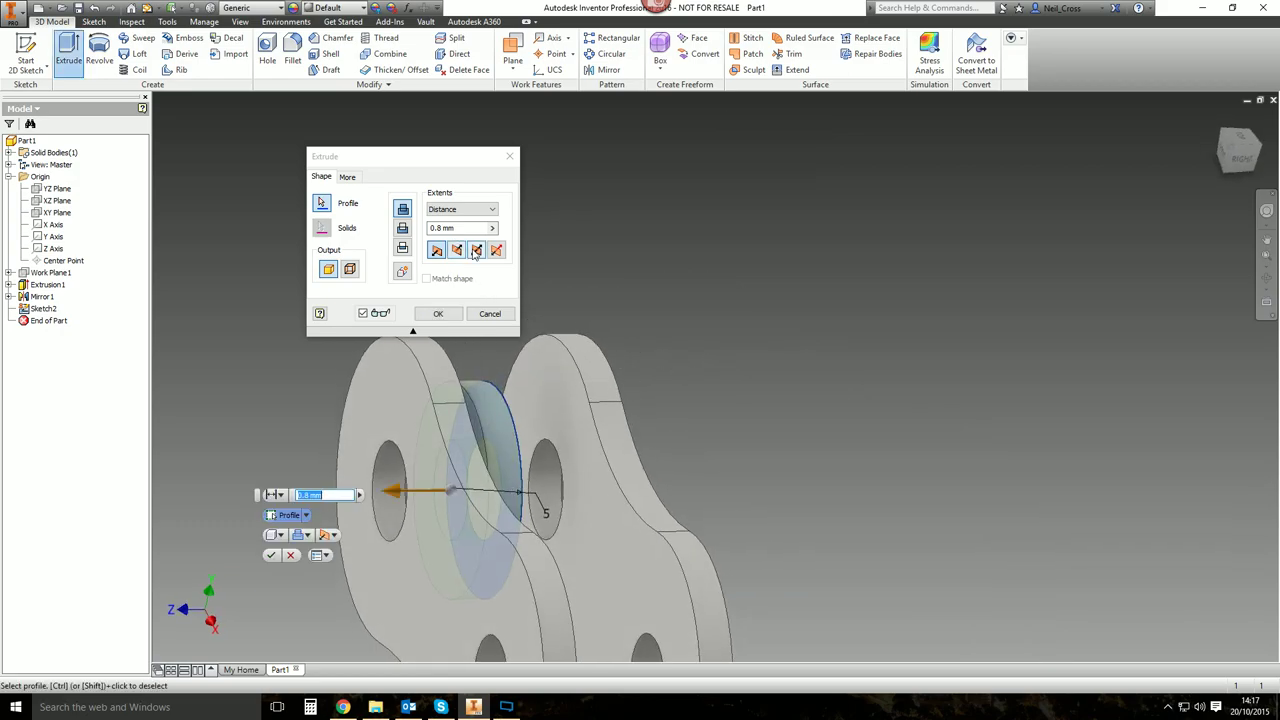
{"action": "left_click", "coordinate": [462, 209]}
{"action": "left_click", "coordinate": [450, 230]}
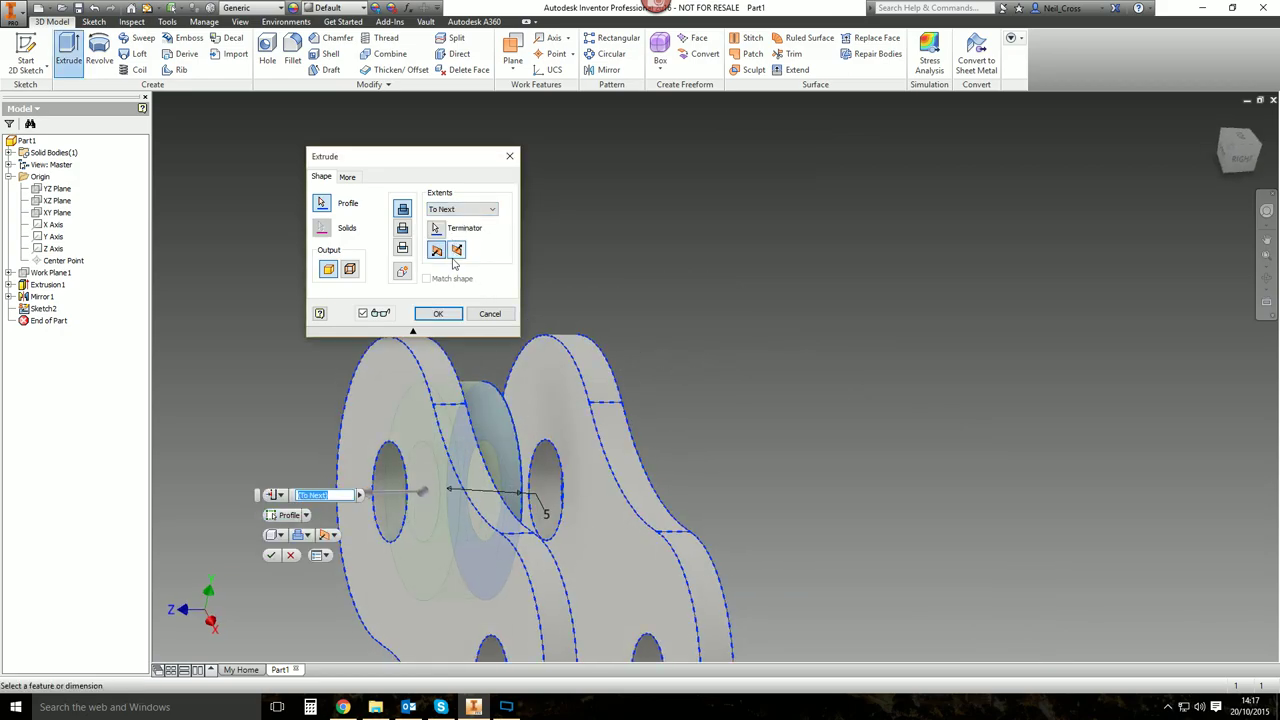
{"action": "middle_click_drag", "start_coordinate": [640, 306], "coordinate": [551, 306], "text": "shift"}
{"action": "middle_click_drag", "start_coordinate": [590, 380], "coordinate": [680, 388], "text": "shift"}
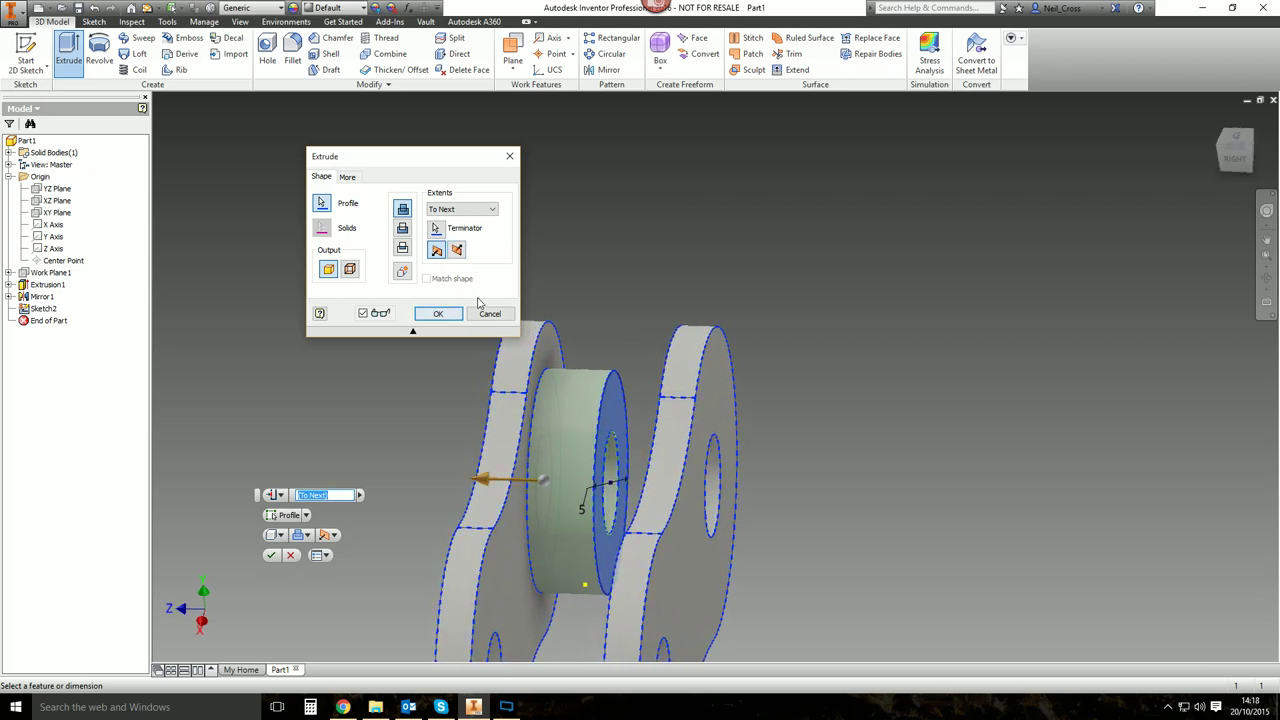
{"action": "left_click", "coordinate": [489, 212]}
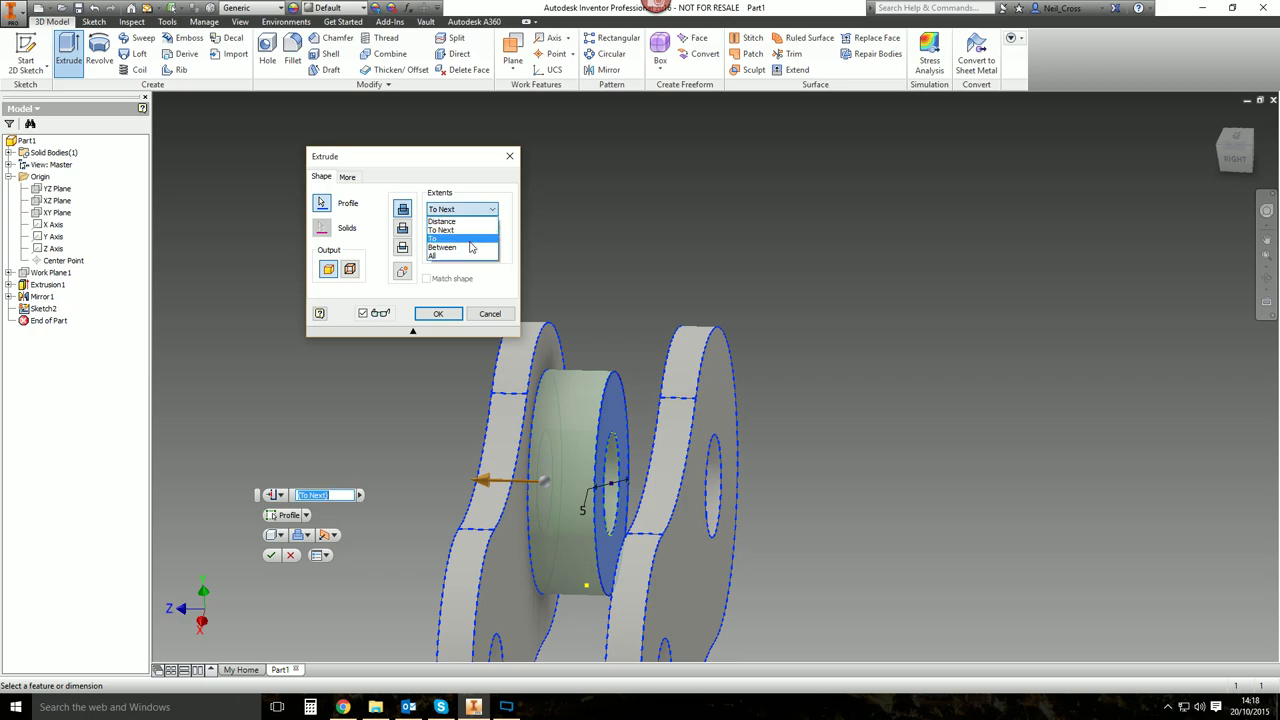
{"action": "left_click", "coordinate": [470, 249]}
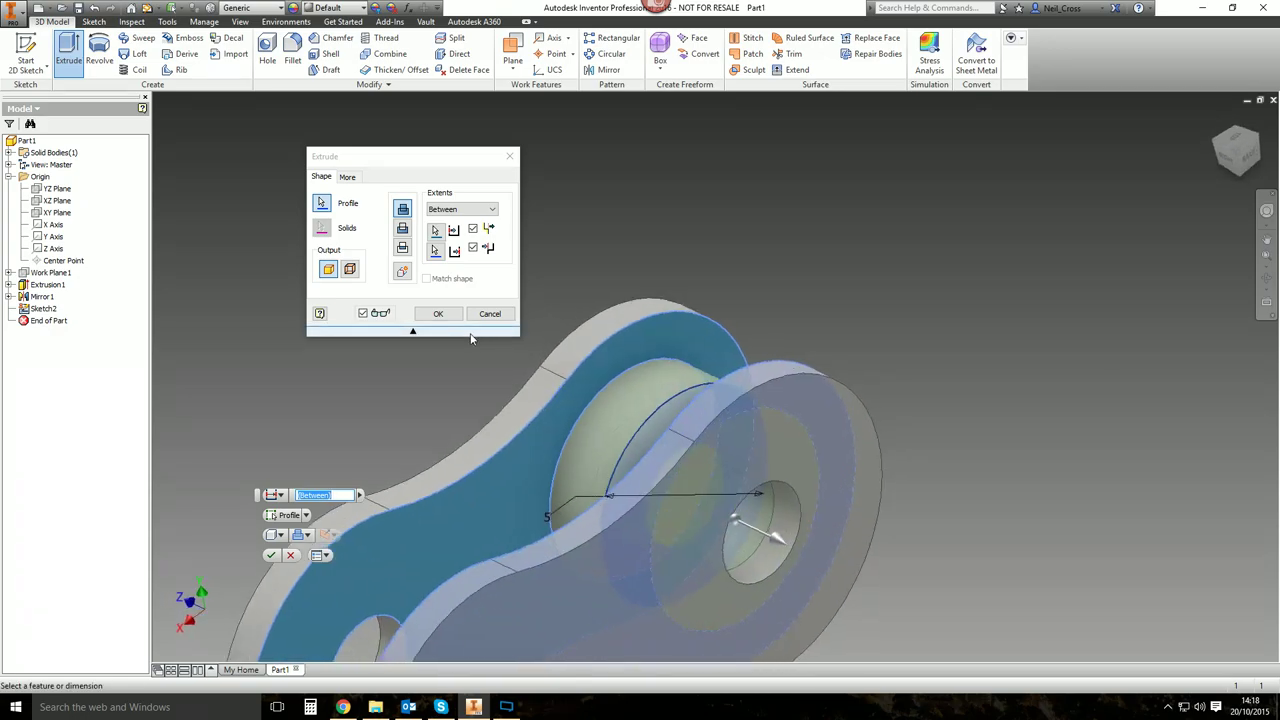
{"action": "left_click", "coordinate": [440, 314]}
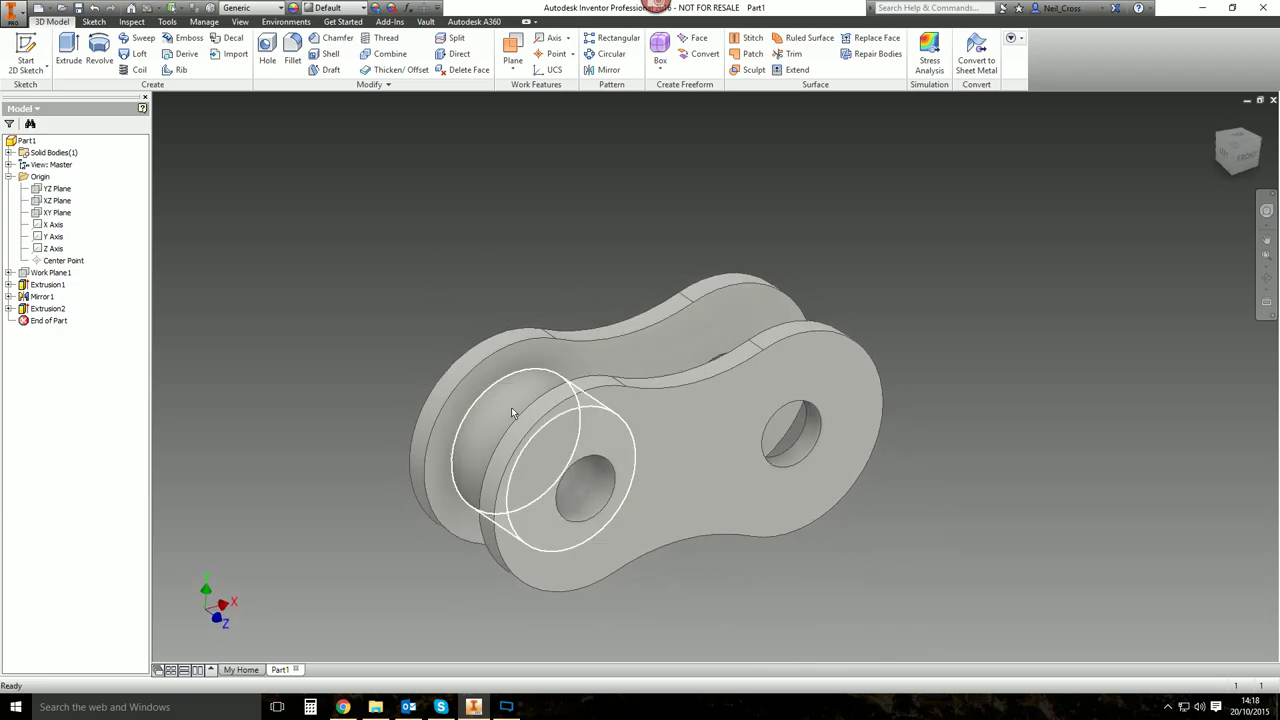
Examine the plate sketch and the YZ, XZ and XY origin planes for a symmetry plane between the two pin holes.
{"action": "left_click", "coordinate": [9, 286]}
{"action": "left_click", "coordinate": [56, 297]}
{"action": "middle_click_drag", "start_coordinate": [940, 308], "coordinate": [831, 306], "text": "shift"}
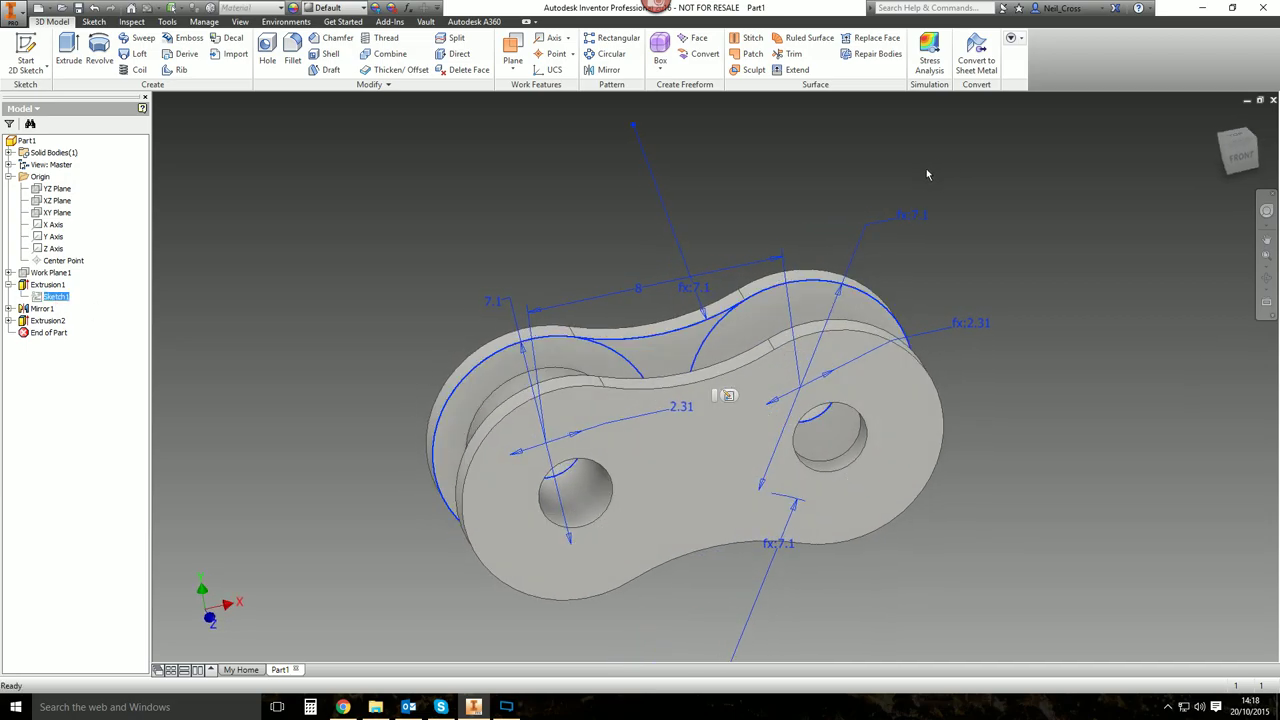
{"action": "left_click", "coordinate": [55, 189]}
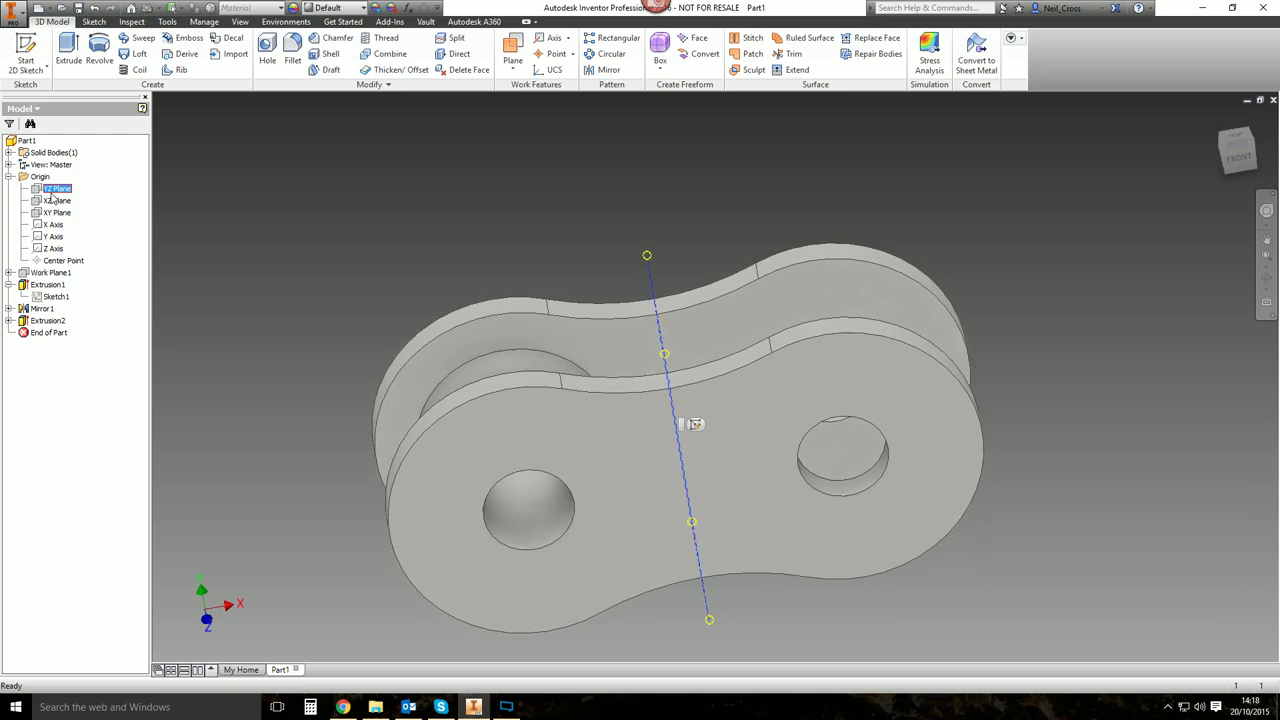
{"action": "left_click", "coordinate": [55, 201]}
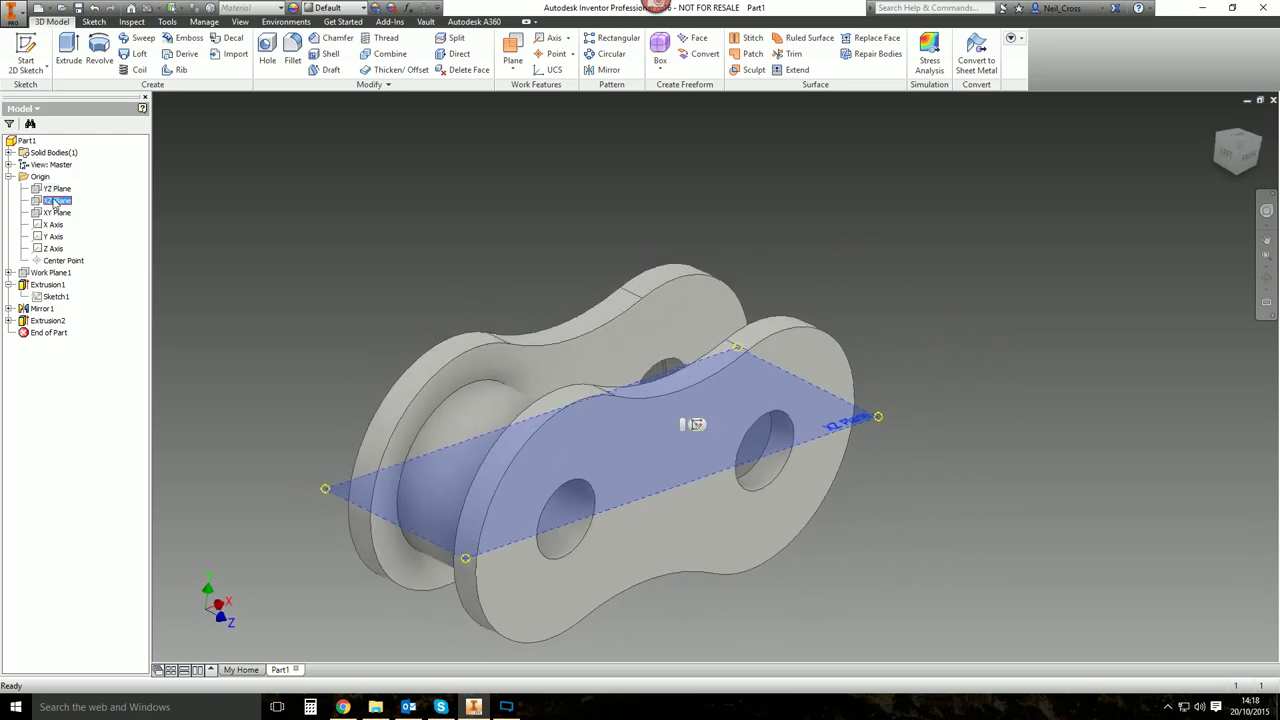
{"action": "left_click", "coordinate": [57, 211]}
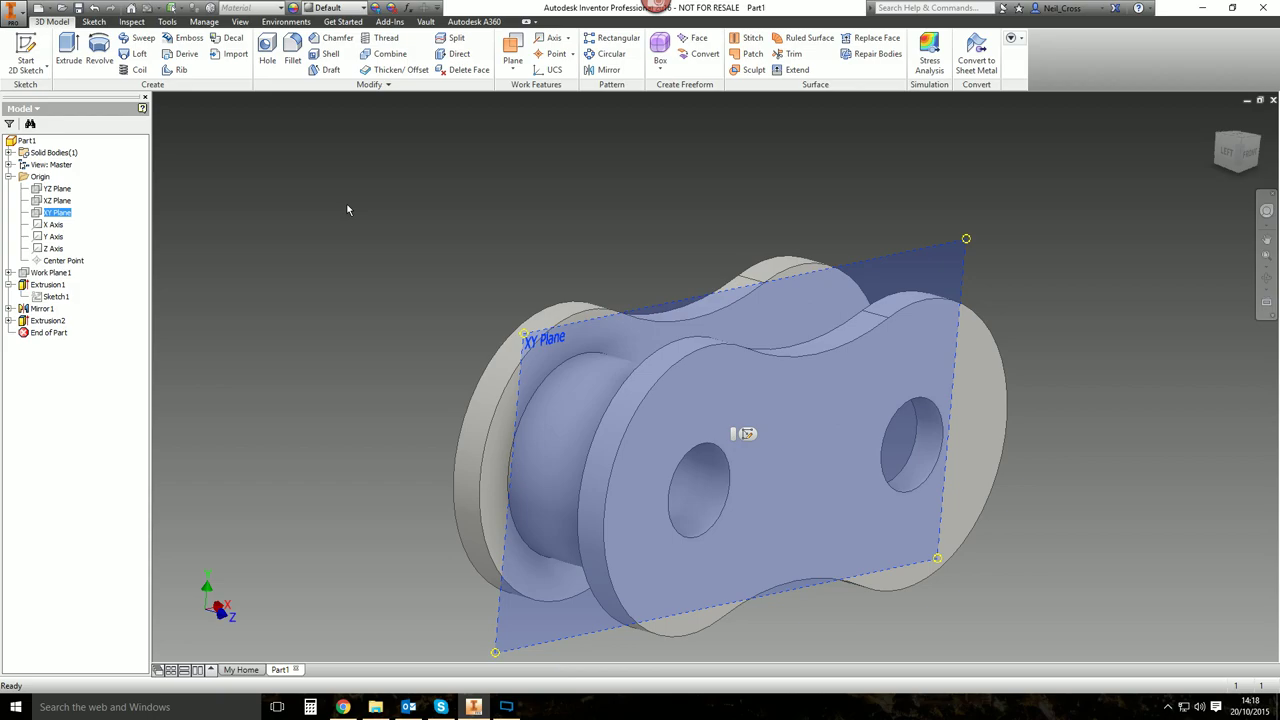
{"action": "left_click", "coordinate": [366, 240]}
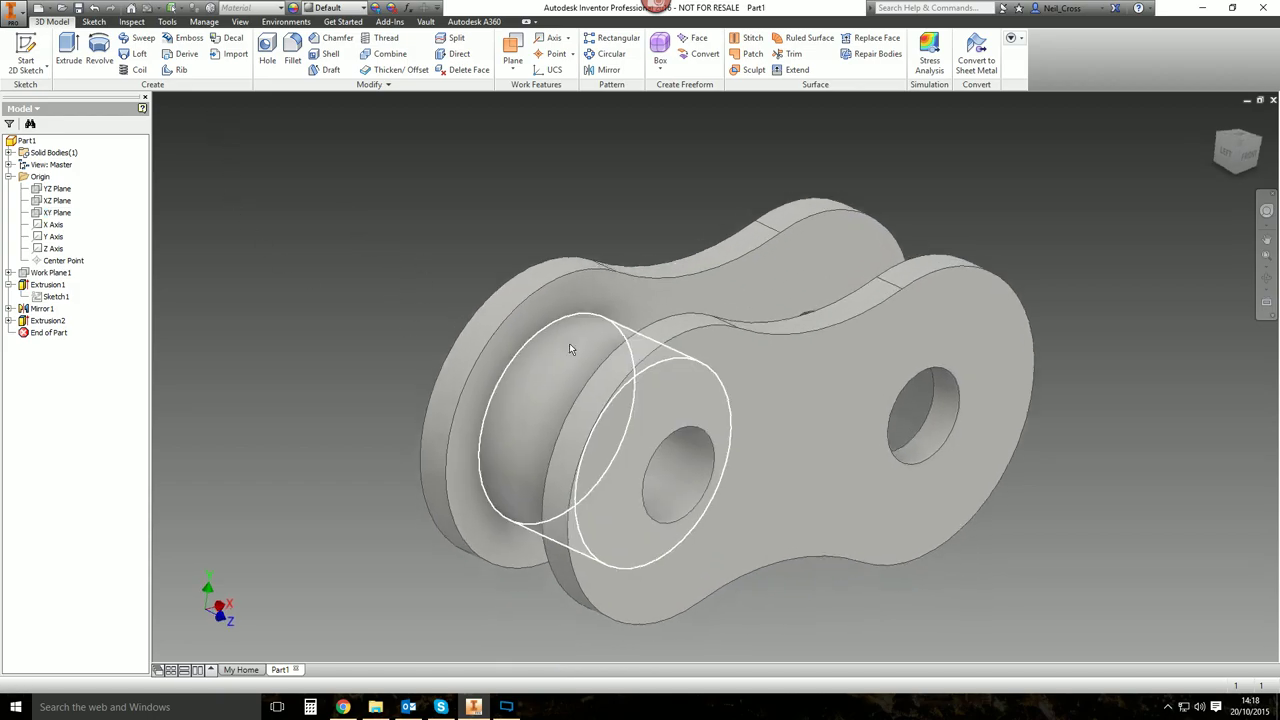
{"action": "left_click", "coordinate": [446, 272]}
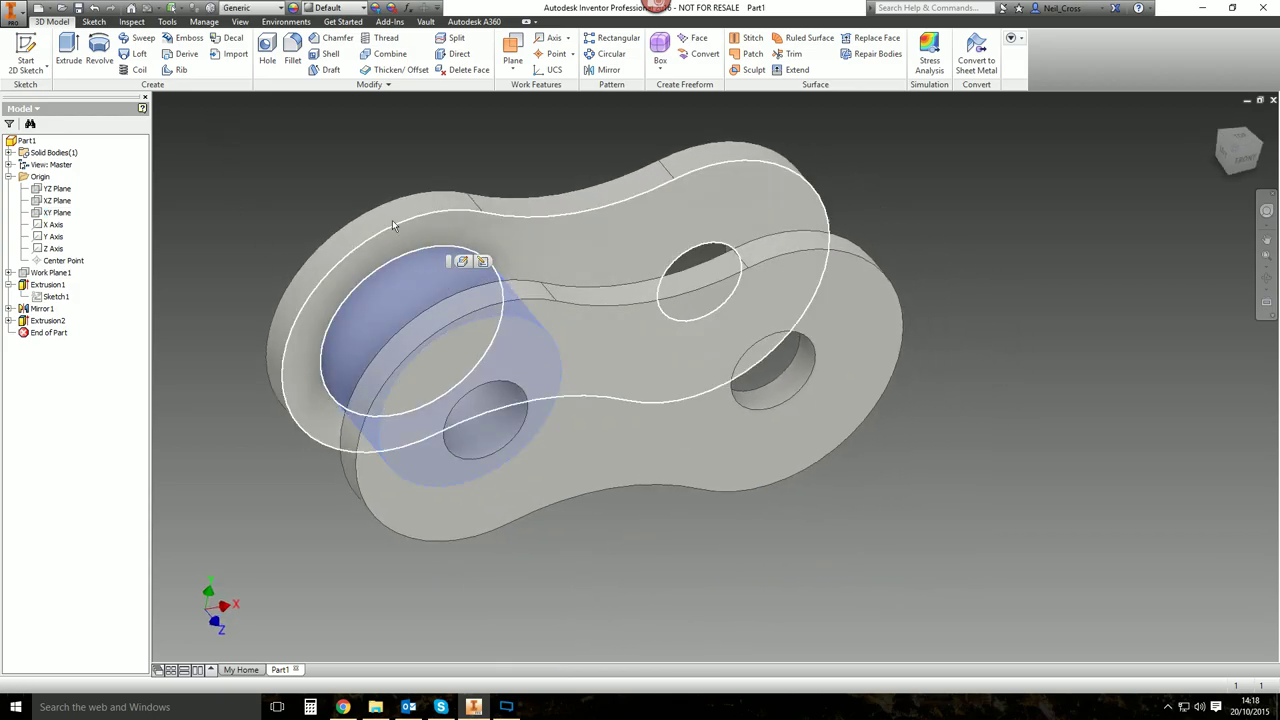
{"action": "left_click", "coordinate": [422, 162]}
Mirror the roller extrusion about the origin YZ plane onto the other pin hole.
{"action": "left_click", "coordinate": [609, 70]}
{"action": "left_click", "coordinate": [453, 260]}
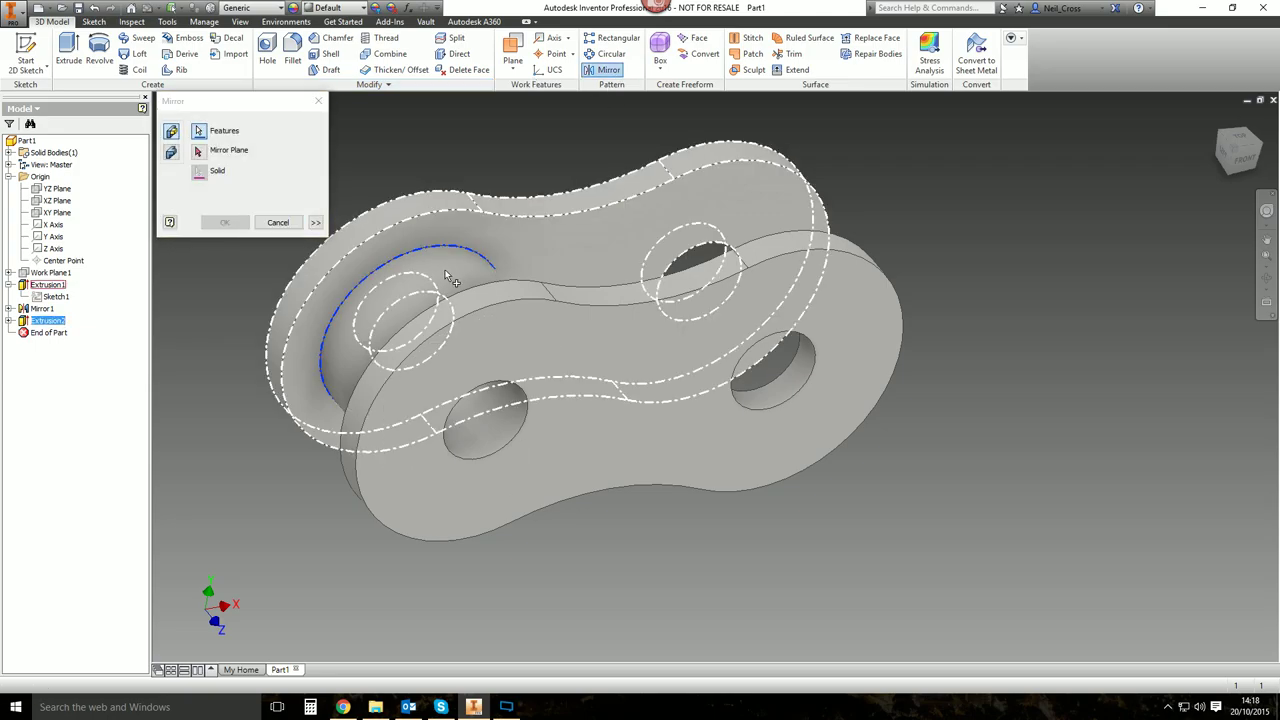
{"action": "left_click", "coordinate": [199, 150]}
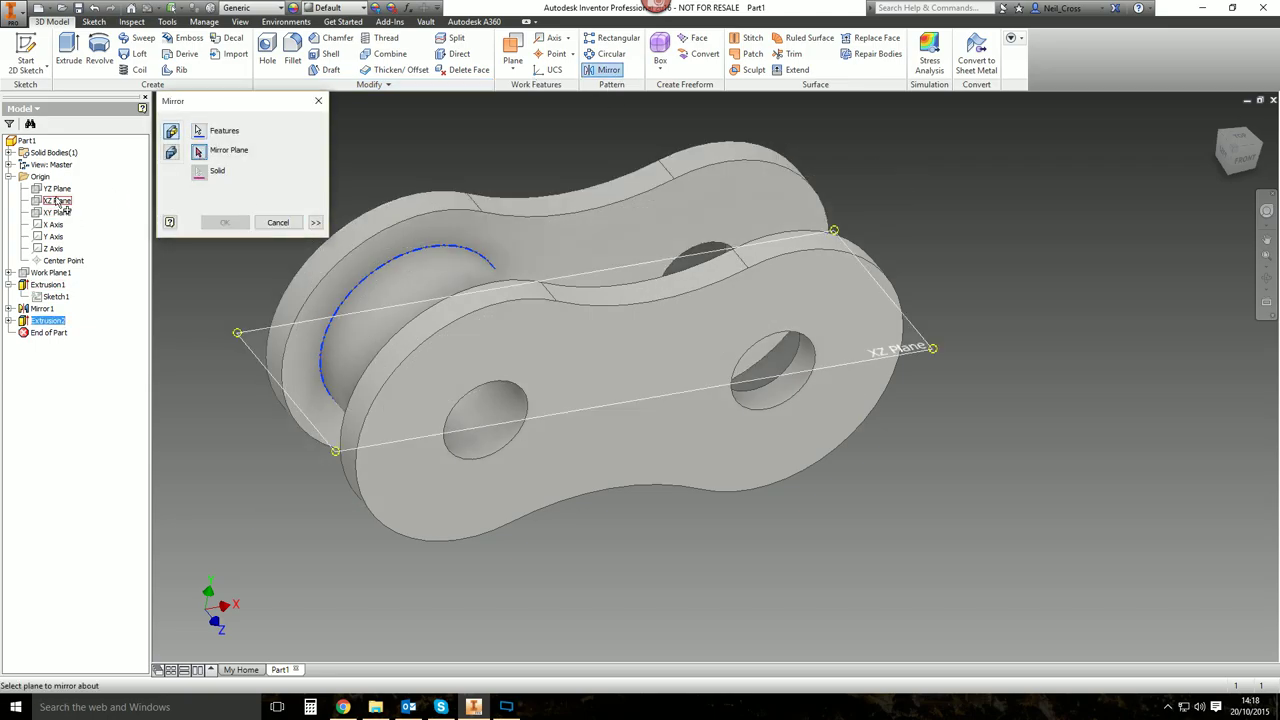
{"action": "left_click", "coordinate": [55, 189]}
{"action": "left_click", "coordinate": [226, 222]}
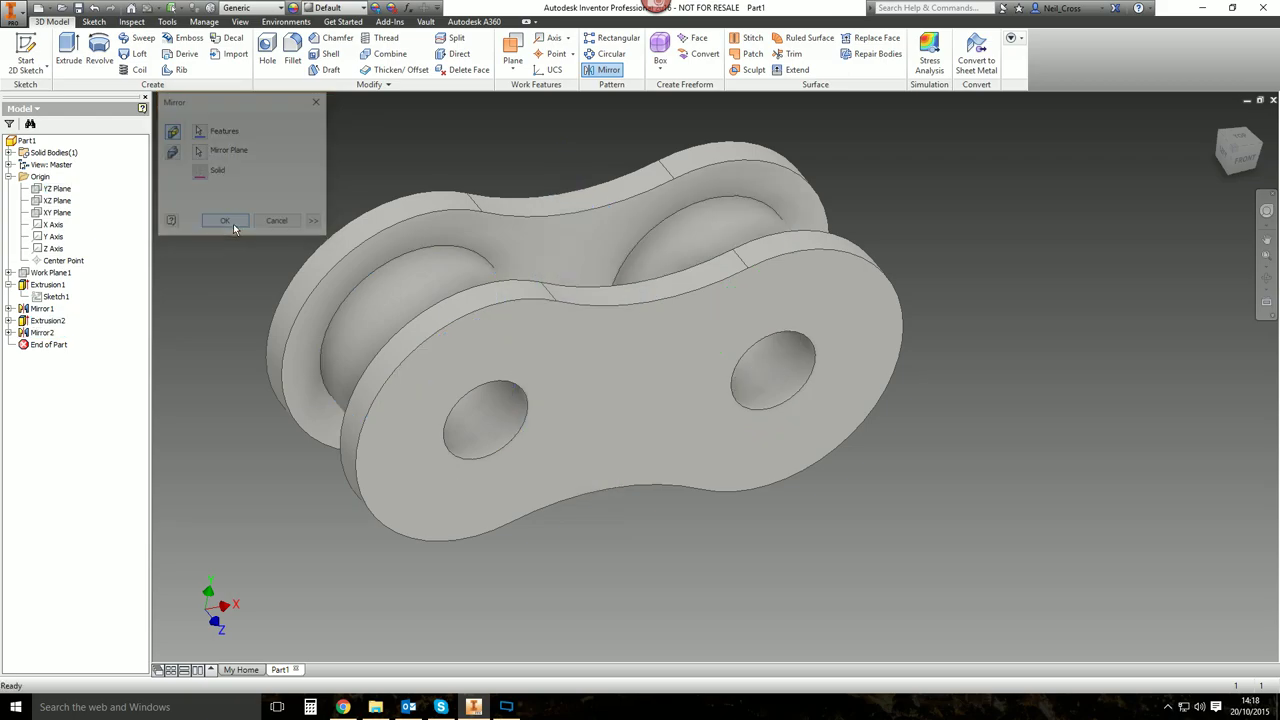
{"action": "middle_click_drag", "start_coordinate": [906, 211], "coordinate": [983, 329], "text": "shift"}
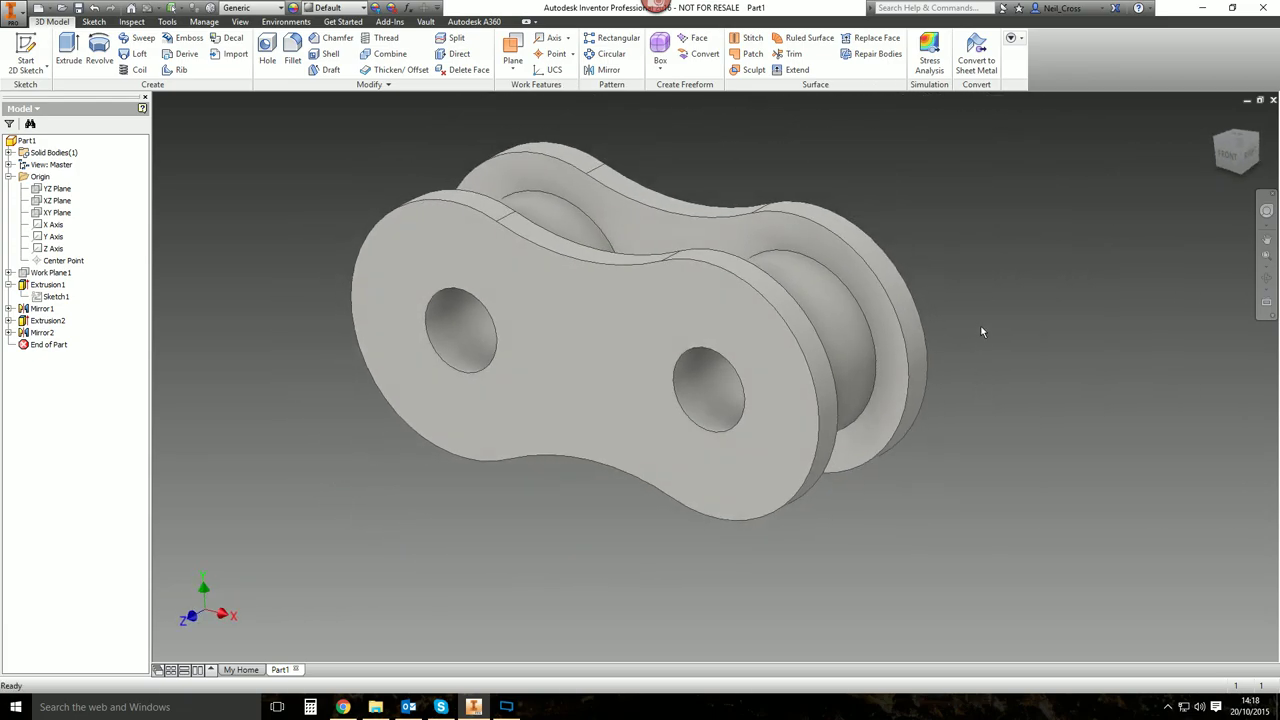
Save the part as "Demo link" in a new folder named "TFI Demo Chain" inside the TFI Chain folder.
{"action": "left_click", "coordinate": [62, 7]}
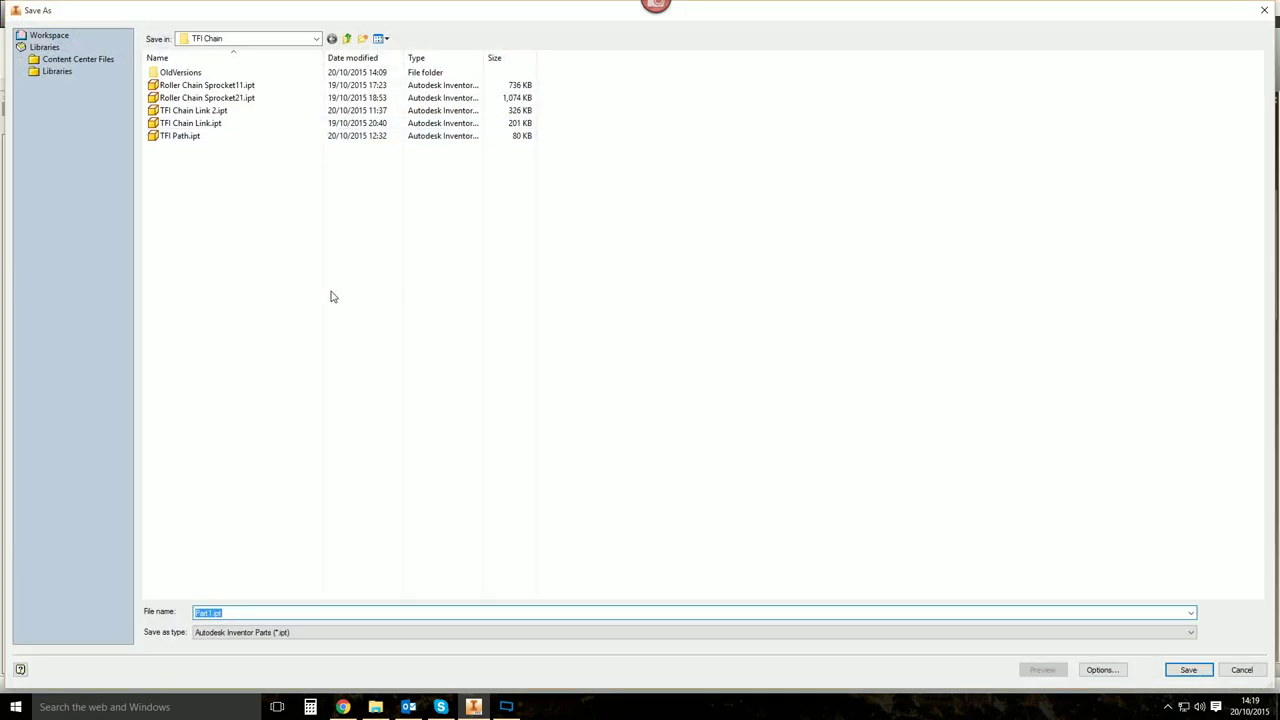
{"action": "left_click", "coordinate": [363, 40]}
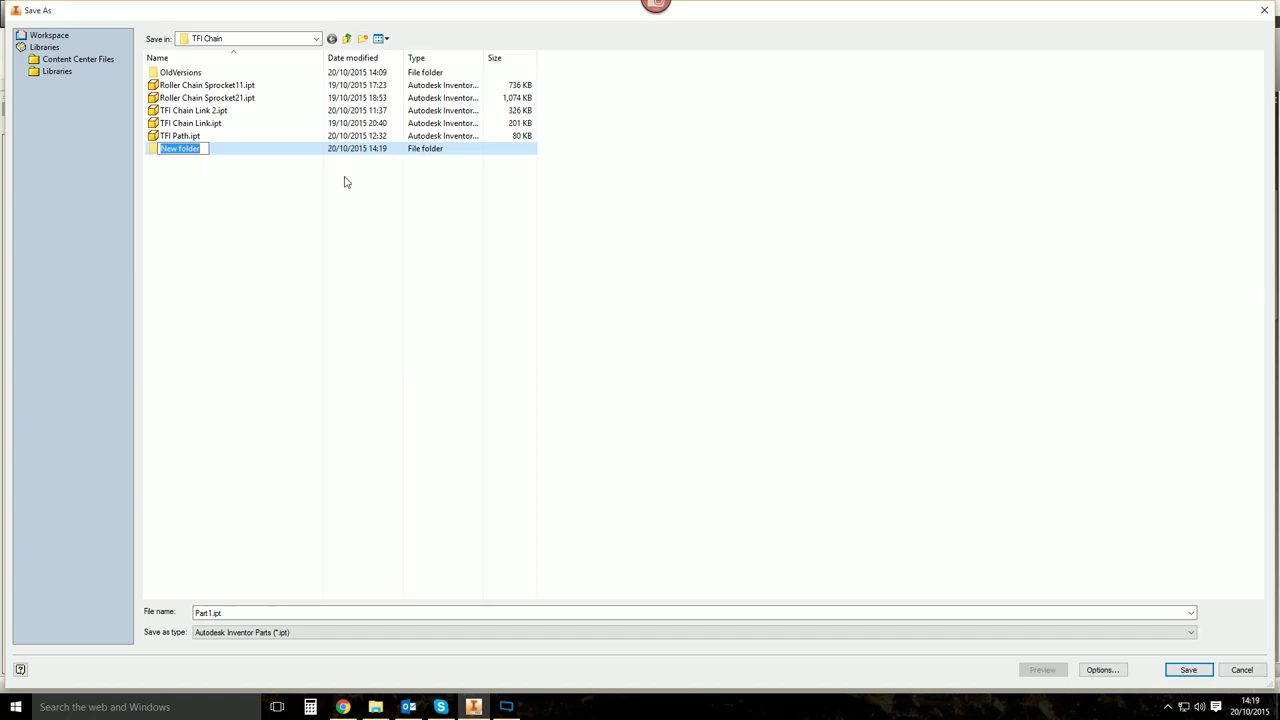
{"action": "type", "text": "TF"}
{"action": "key", "text": "Return"}
{"action": "key", "text": "Return"}
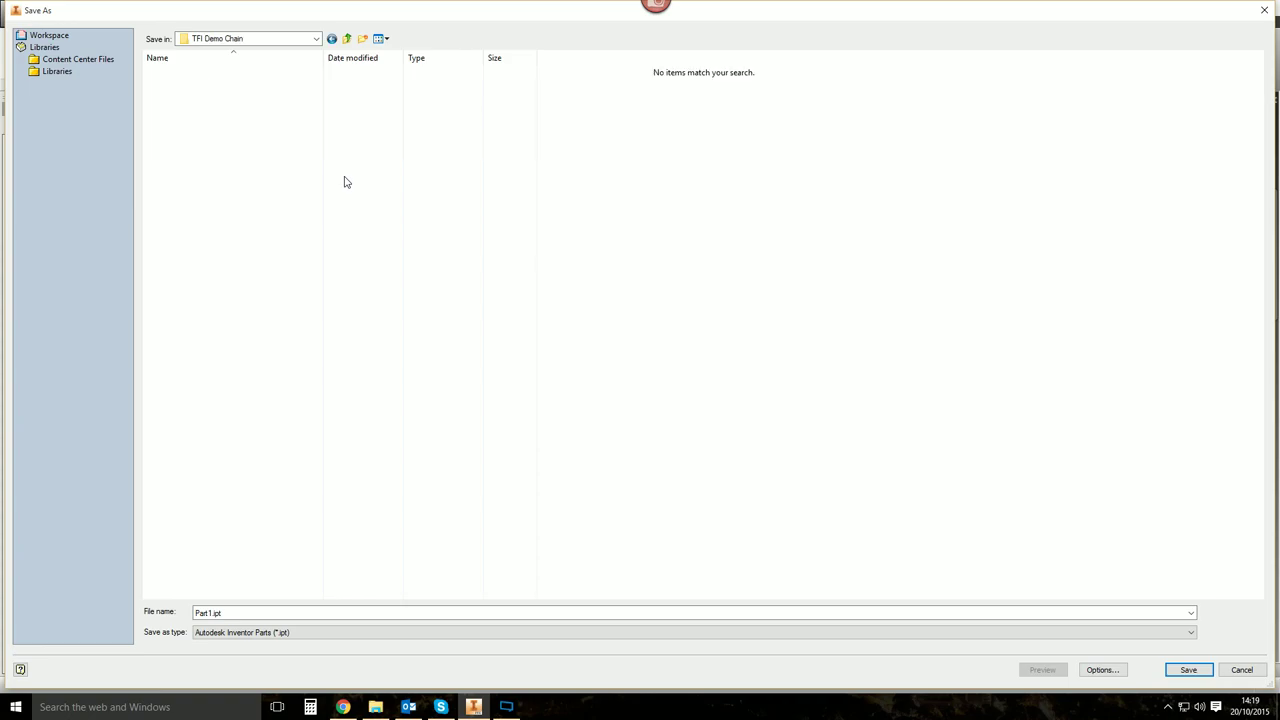
{"action": "left_click", "coordinate": [264, 611]}
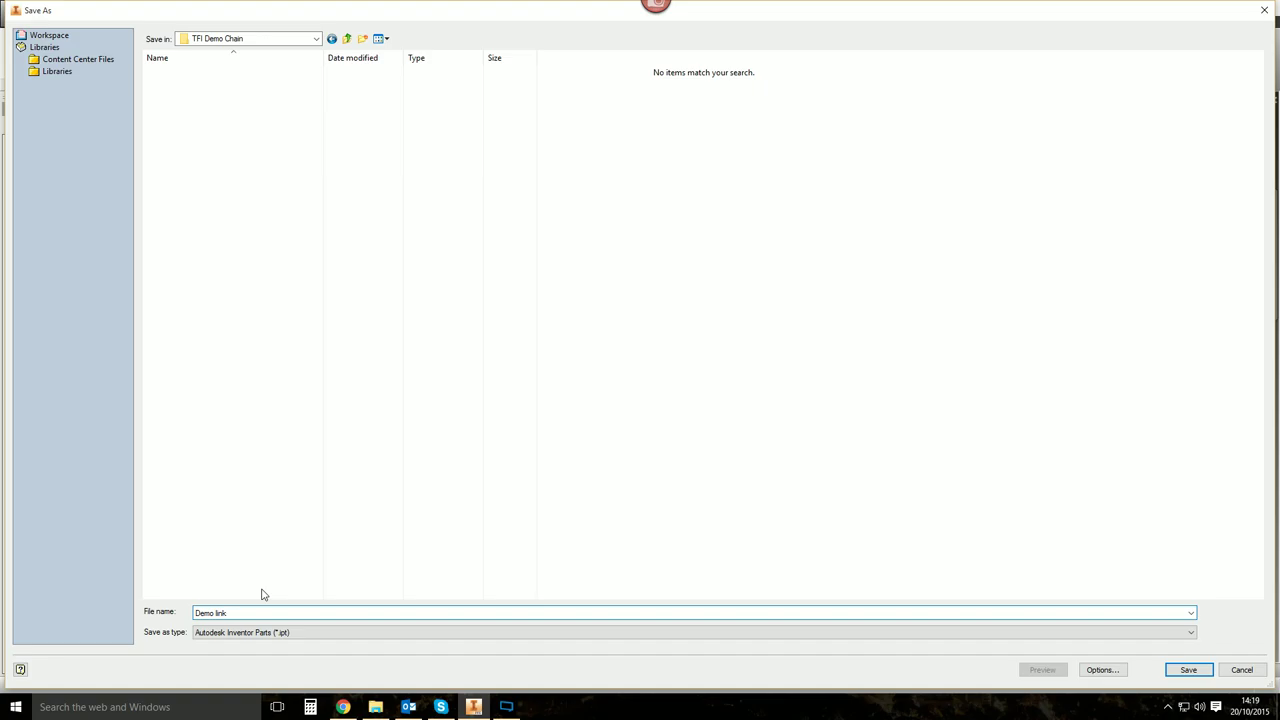
{"action": "left_click", "coordinate": [1188, 669]}
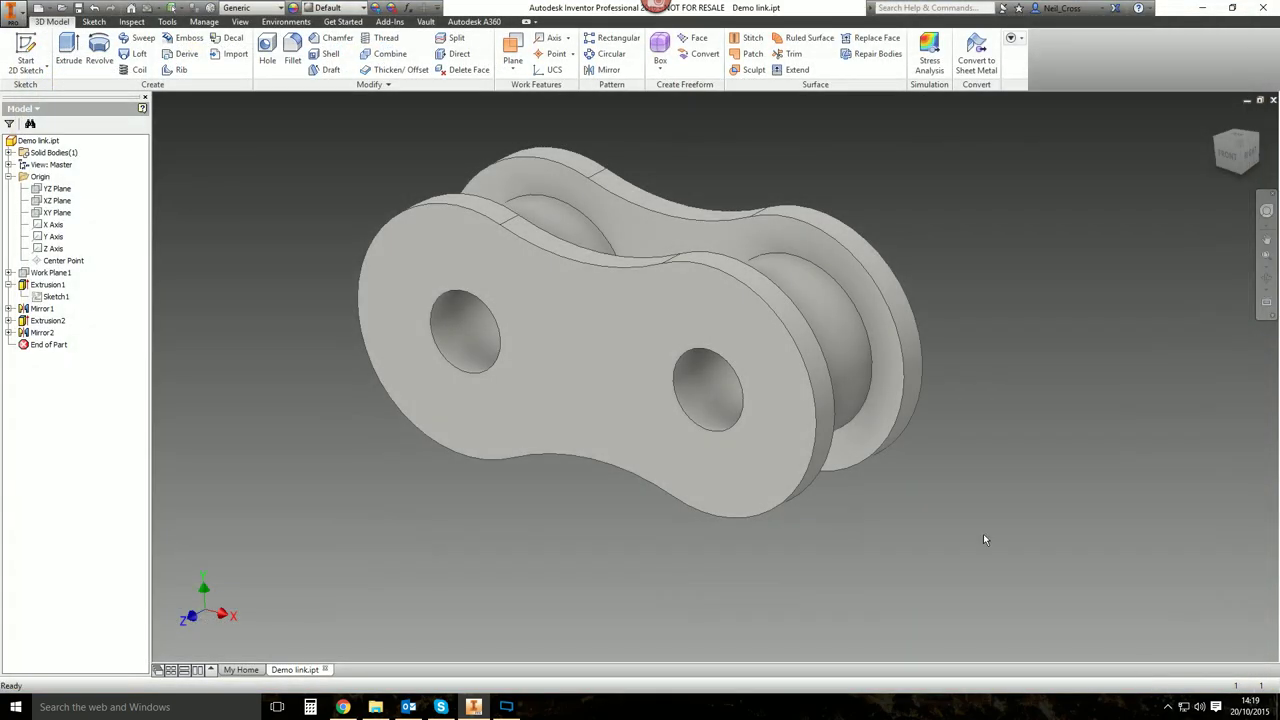
Assign the material "Iron, Cast" to the link part.
{"action": "left_click", "coordinate": [245, 10]}
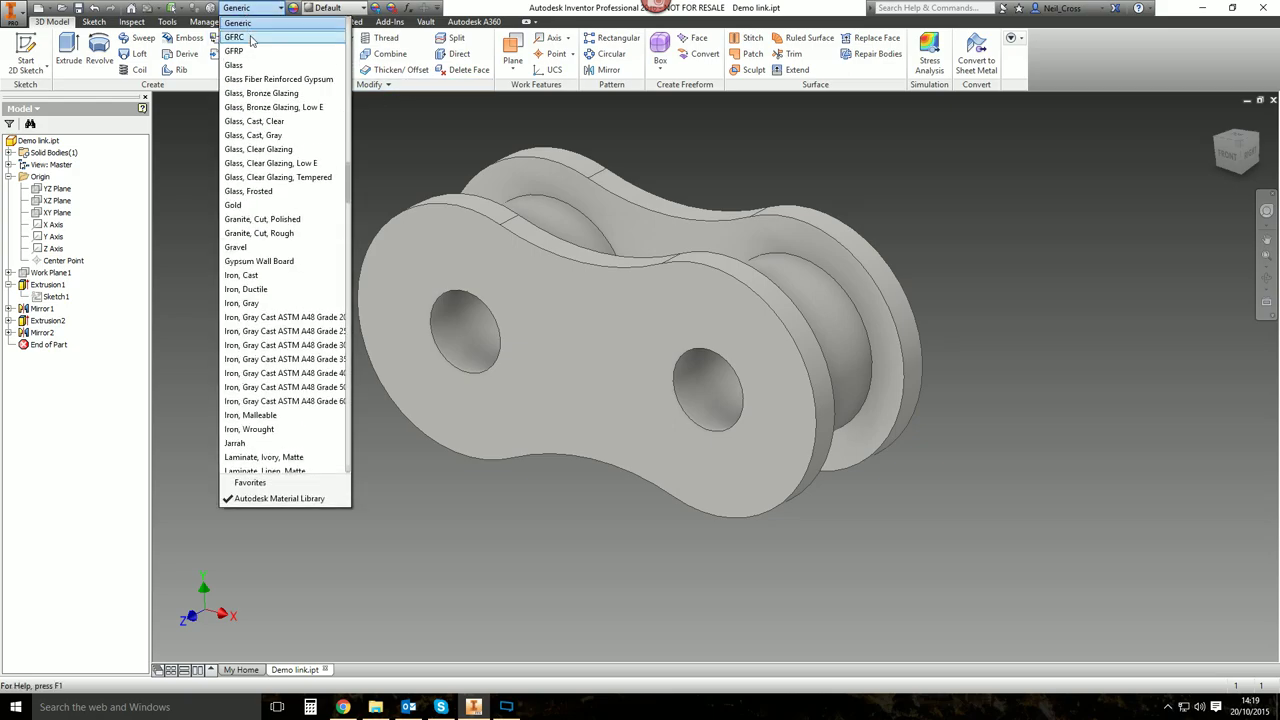
{"action": "left_click", "coordinate": [265, 274]}
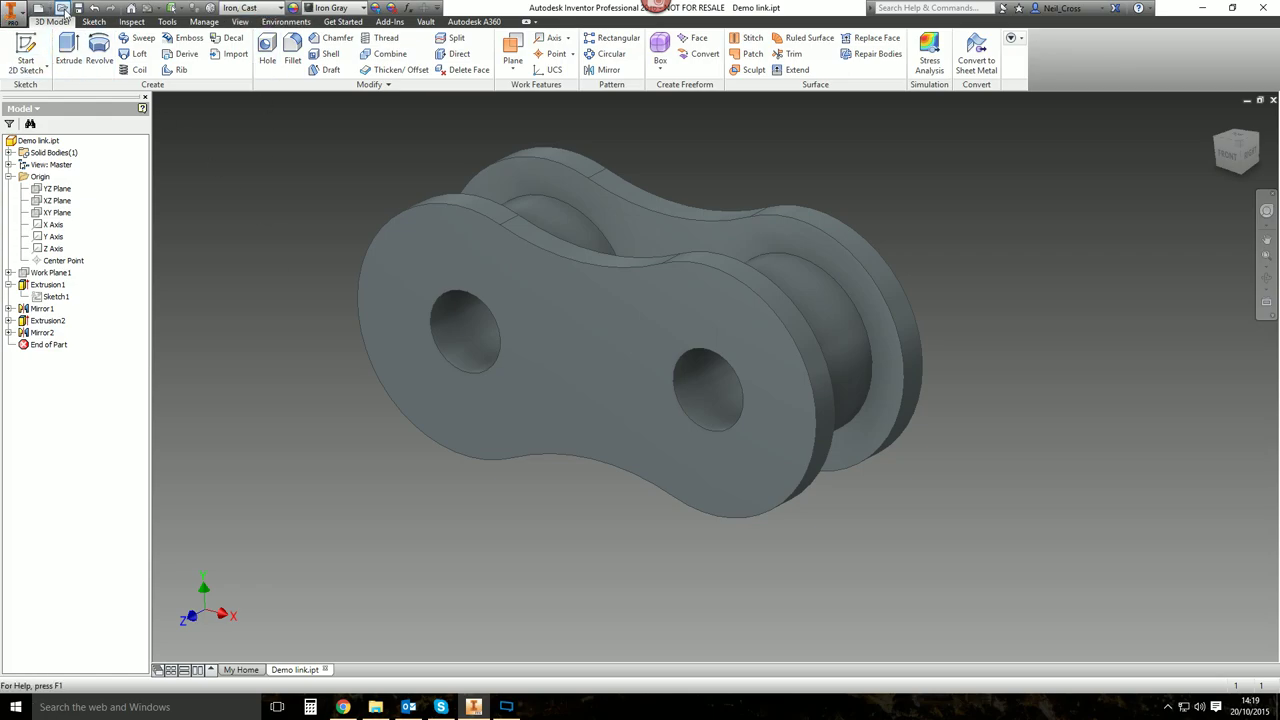
{"action": "scroll", "coordinate": [809, 291], "scroll_direction": "up", "scroll_amount": 3}
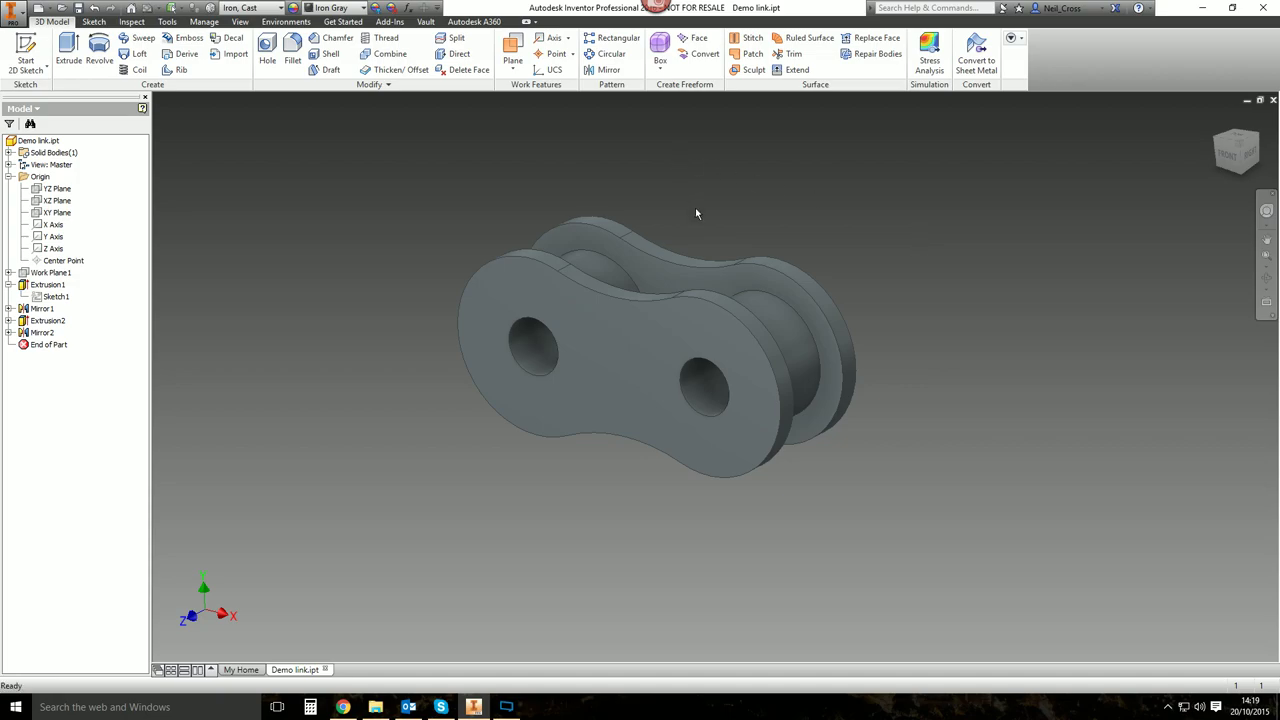
Start a fillet with a 0.1 mm radius and select the outer contour edges of both link plates.
{"action": "left_click", "coordinate": [292, 50]}
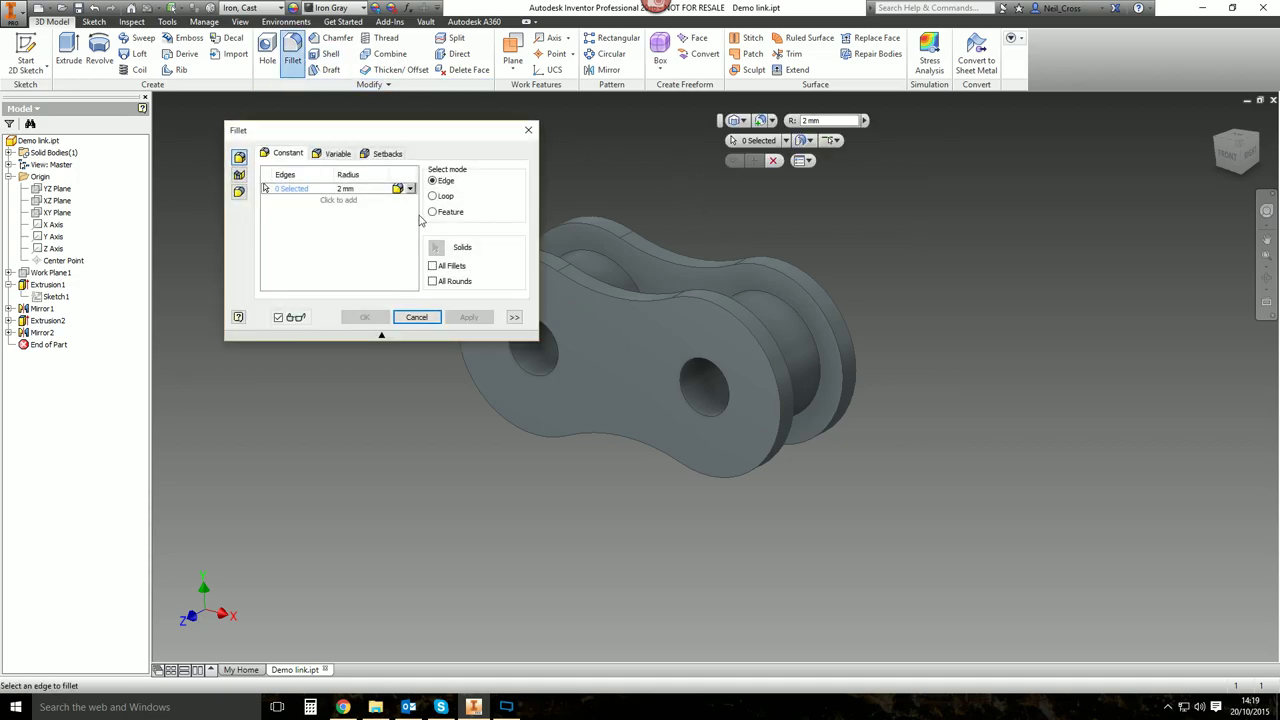
{"action": "left_click", "coordinate": [346, 189]}
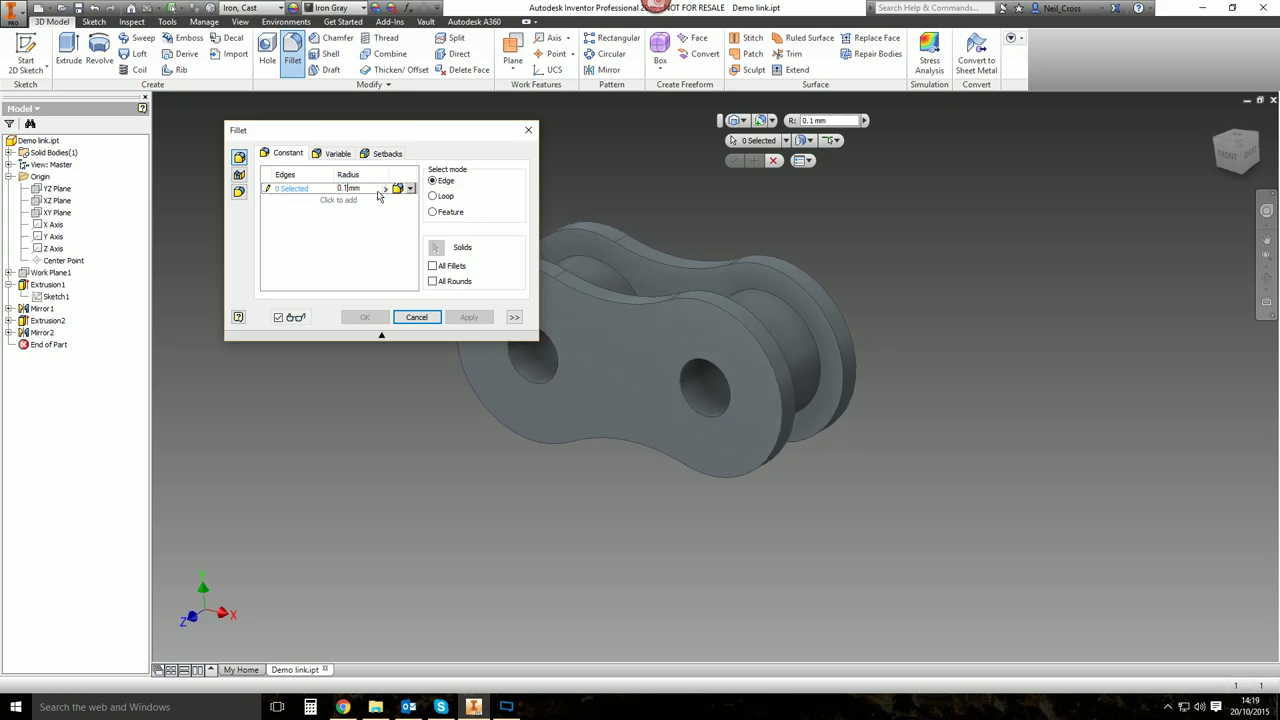
{"action": "left_click", "coordinate": [596, 292]}
{"action": "left_click", "coordinate": [612, 295]}
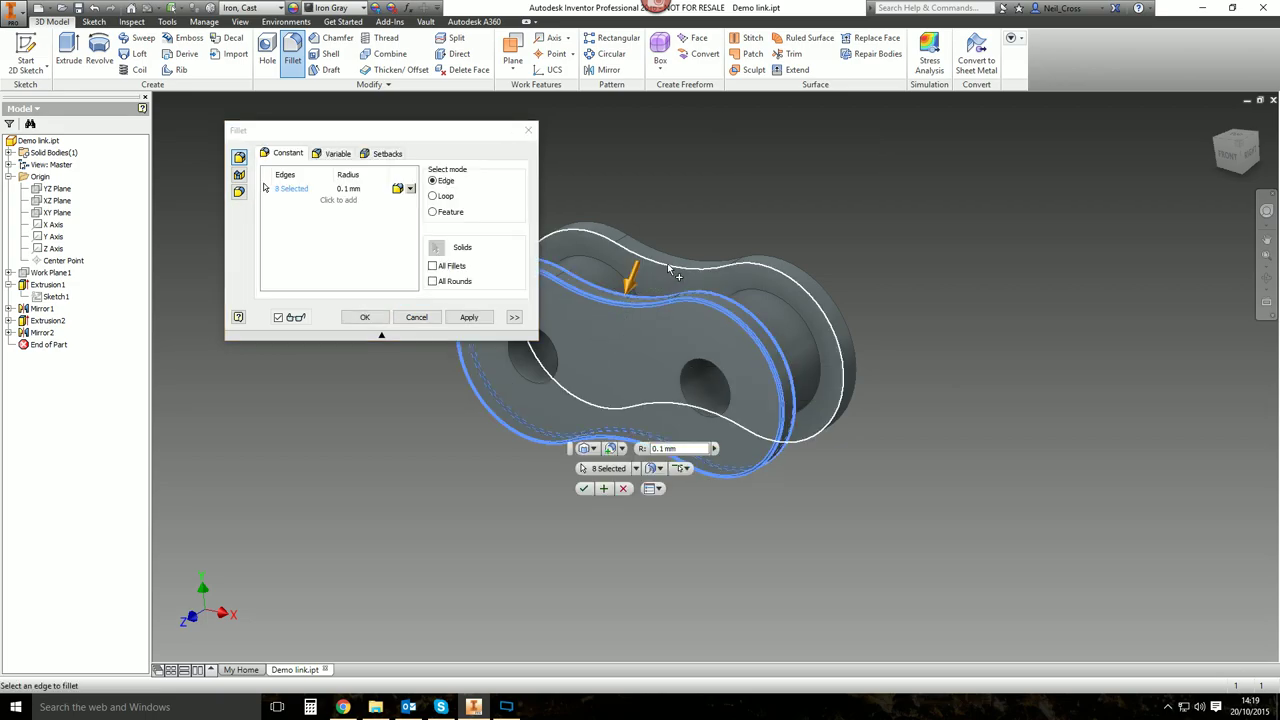
{"action": "left_click", "coordinate": [667, 265]}
{"action": "left_click", "coordinate": [663, 257]}
Add the rims of all four pin holes to the 0.1 mm fillet, create it and save the part.
{"action": "middle_click_drag", "start_coordinate": [588, 318], "coordinate": [566, 342], "text": "shift"}
{"action": "left_click", "coordinate": [566, 342]}
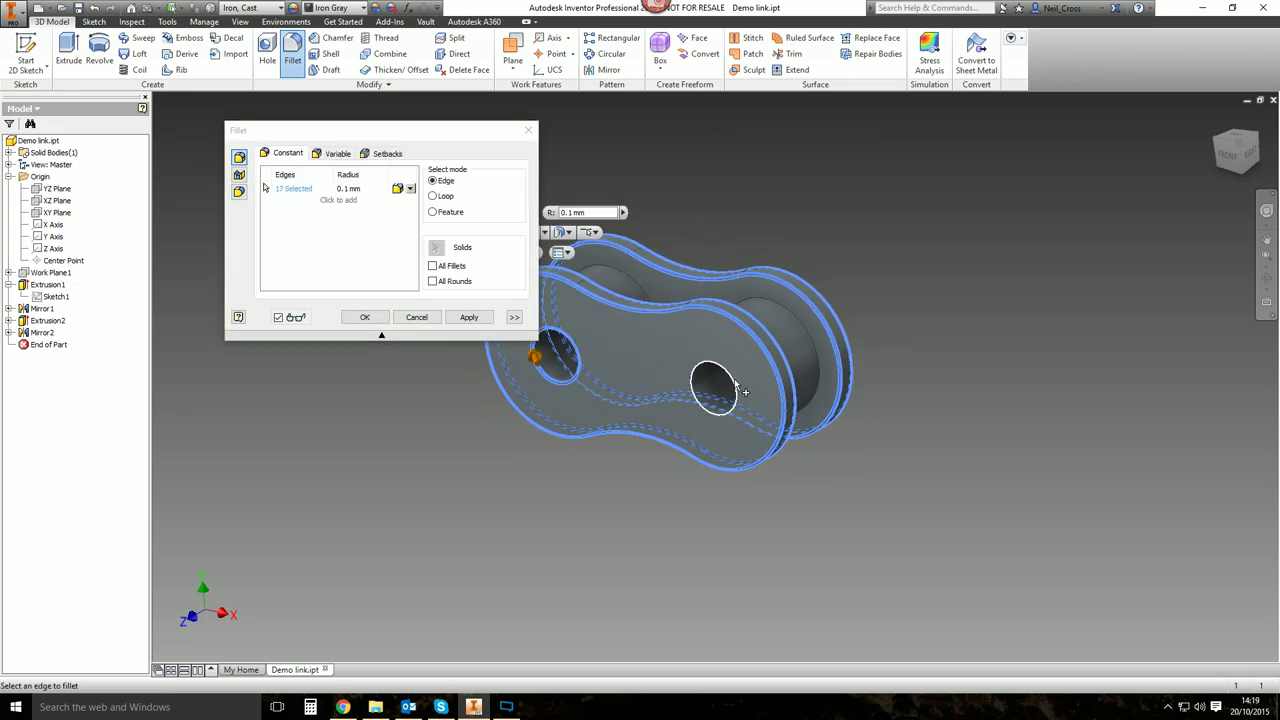
{"action": "left_click", "coordinate": [731, 380]}
{"action": "mouse_move", "coordinate": [733, 382]}
{"action": "middle_mouse_down", "text": "shift"}
{"action": "mouse_move", "coordinate": [700, 376]}
{"action": "mouse_move", "coordinate": [719, 372]}
{"action": "middle_mouse_up", "text": "shift"}
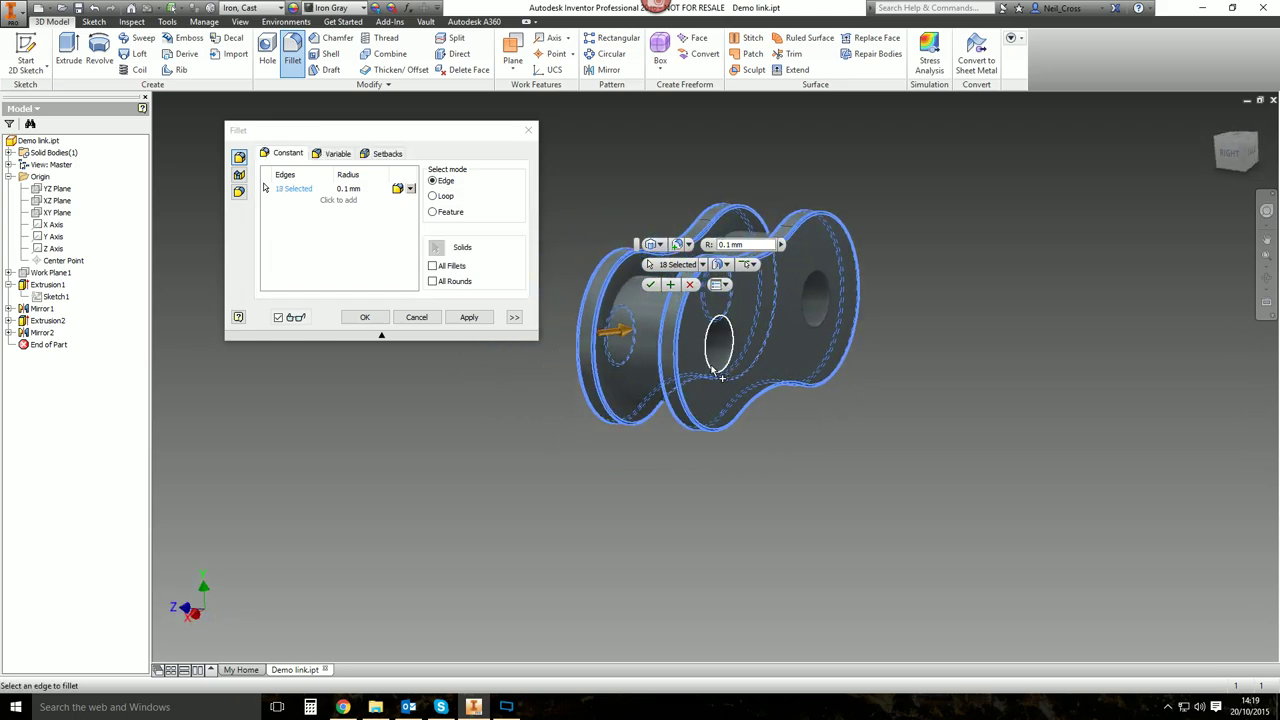
{"action": "left_click", "coordinate": [719, 372]}
{"action": "left_click", "coordinate": [816, 329]}
{"action": "middle_click_drag", "start_coordinate": [818, 336], "coordinate": [647, 357], "text": "shift"}
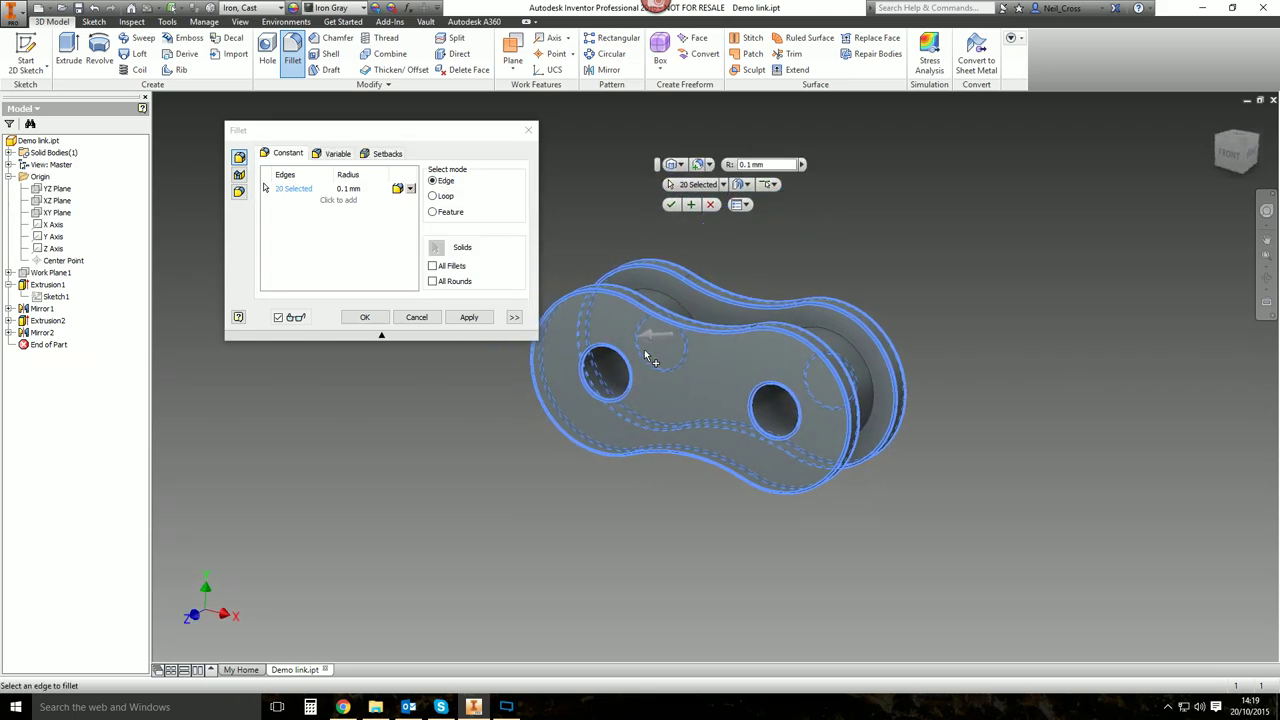
{"action": "left_click", "coordinate": [355, 315]}
{"action": "middle_click_drag", "start_coordinate": [880, 208], "coordinate": [954, 243], "text": "shift"}
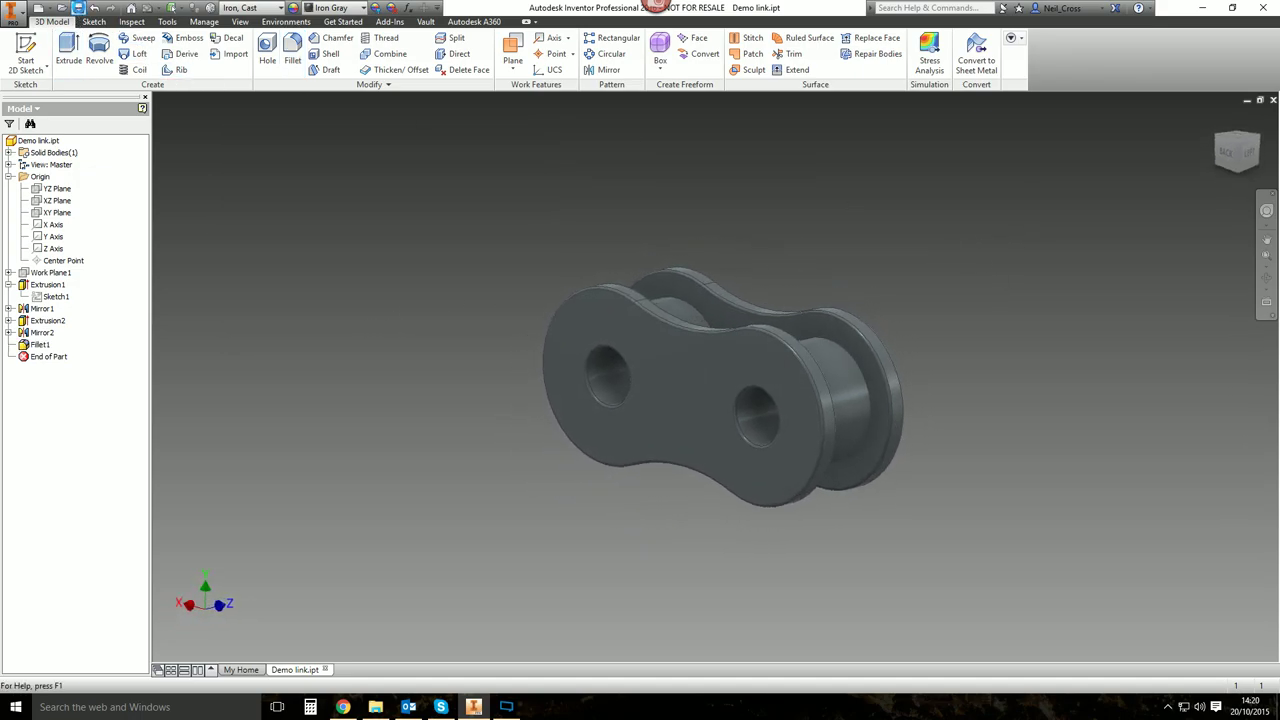
{"action": "key", "text": "F5"}
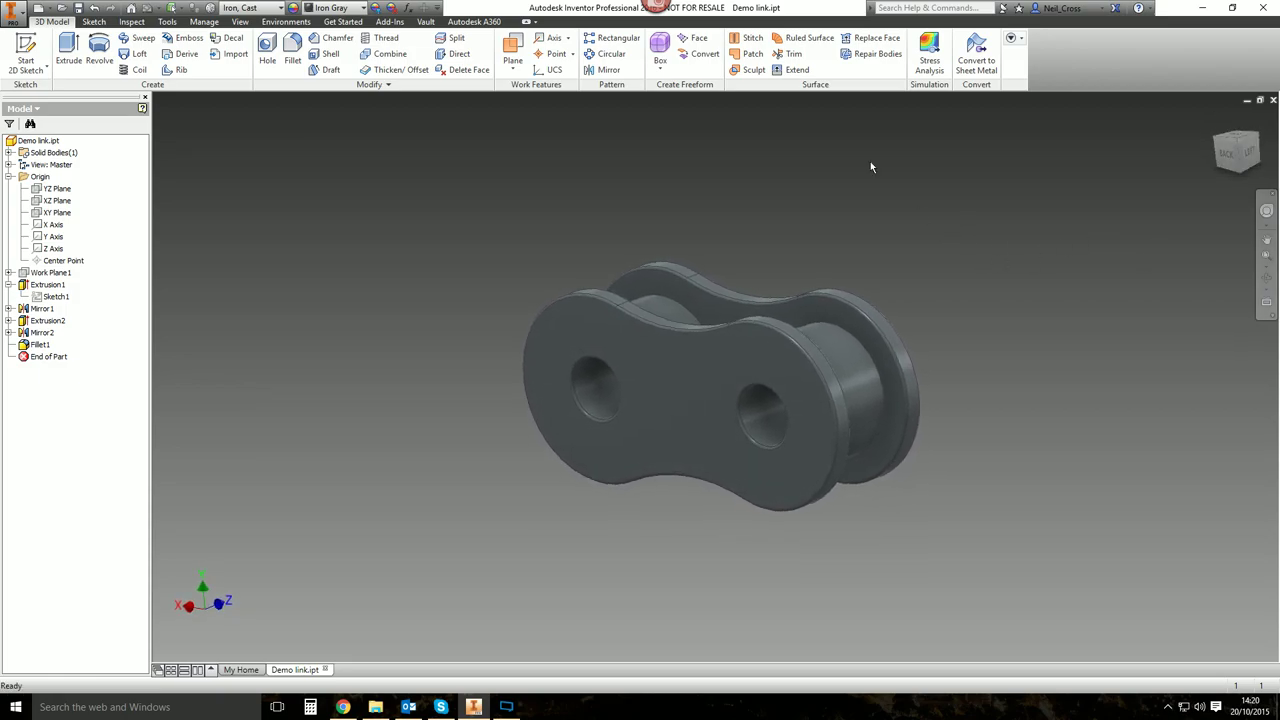
Switch to Chrome and examine the roller chain drawing and dimension table for the outer link, and return to Inventor.
{"action": "left_click", "coordinate": [357, 711]}
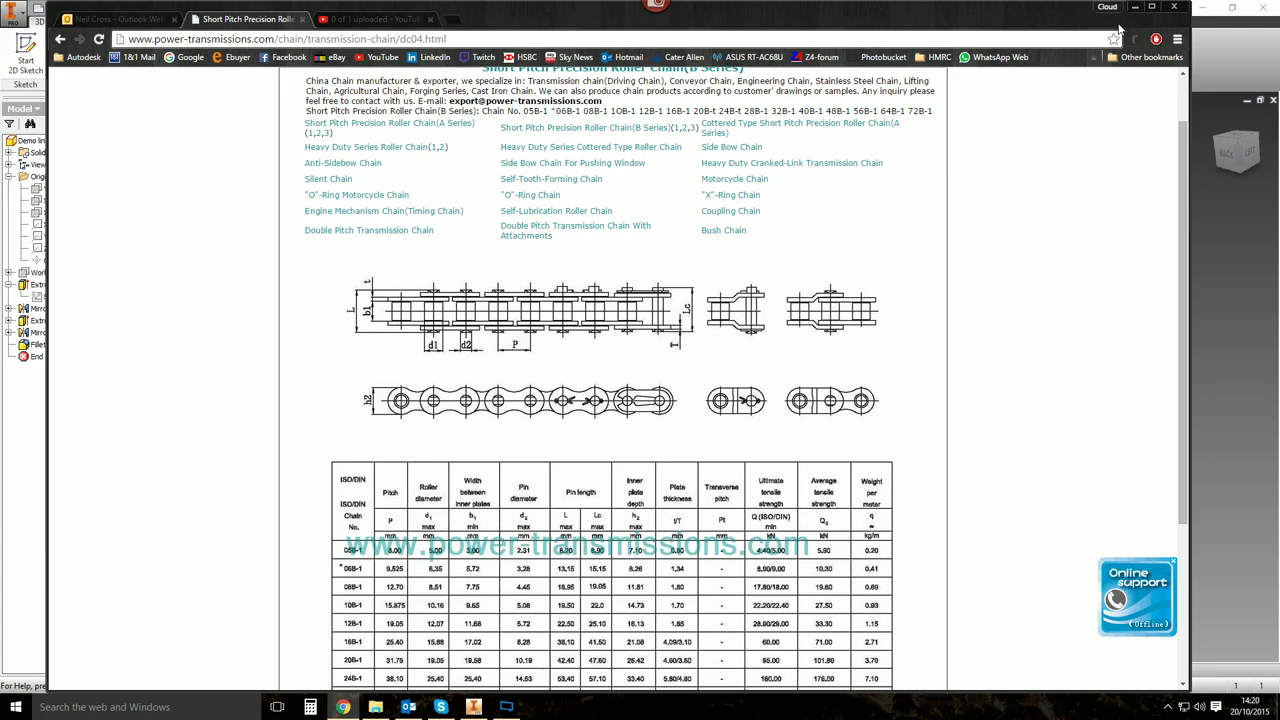
{"action": "left_click", "coordinate": [1151, 7]}
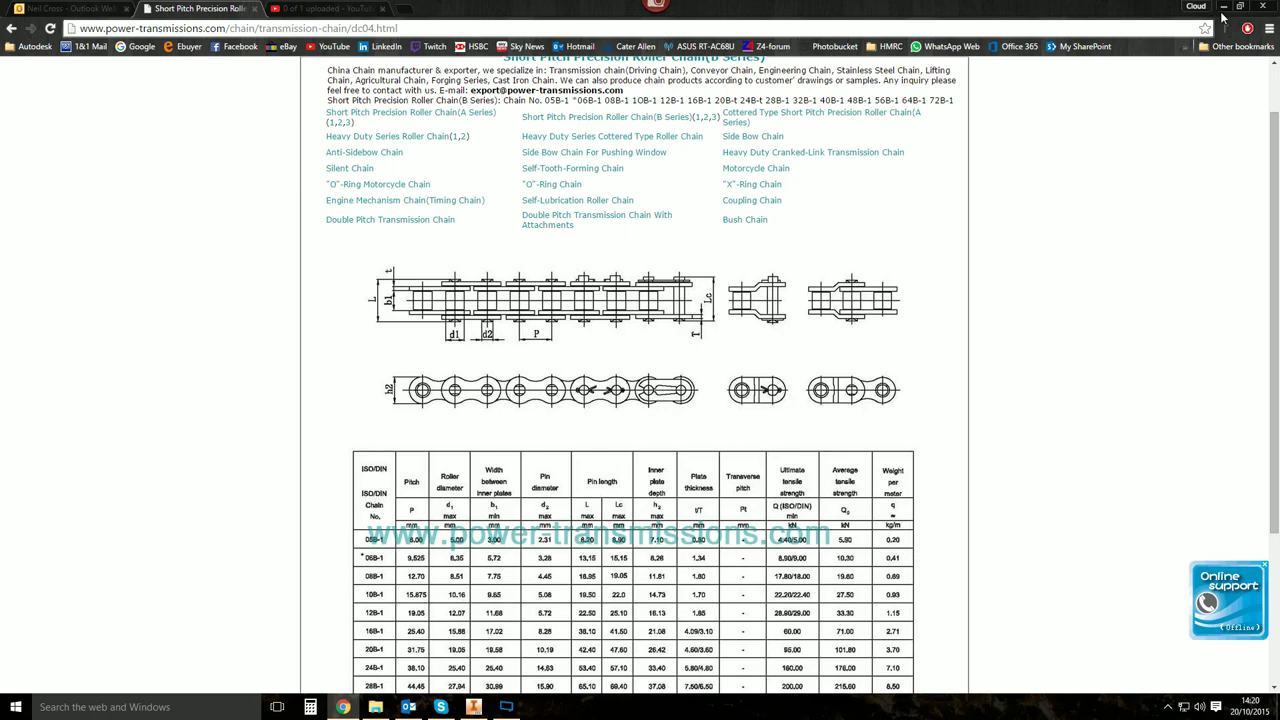
{"action": "left_click", "coordinate": [1223, 8]}
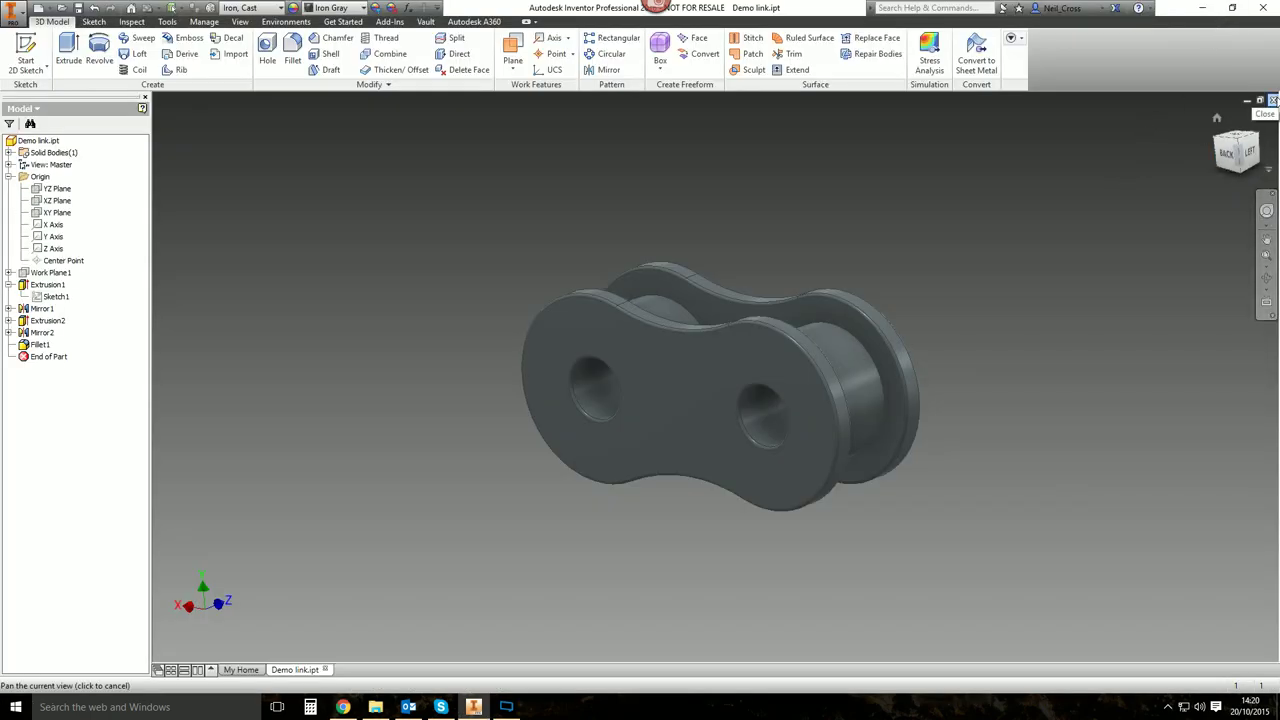
Close the link part and create a new part from the Standard.ipt template.
{"action": "left_click", "coordinate": [1273, 100]}
{"action": "left_click", "coordinate": [16, 50]}
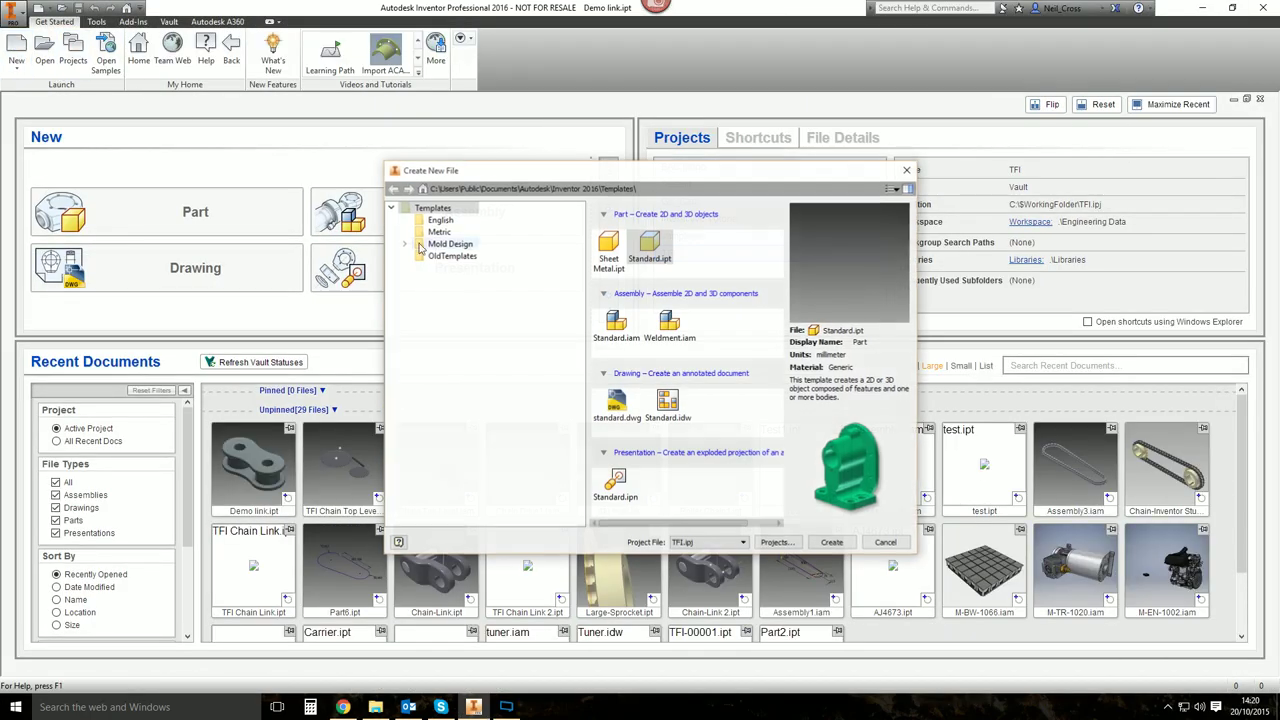
{"action": "double_click", "coordinate": [650, 245]}
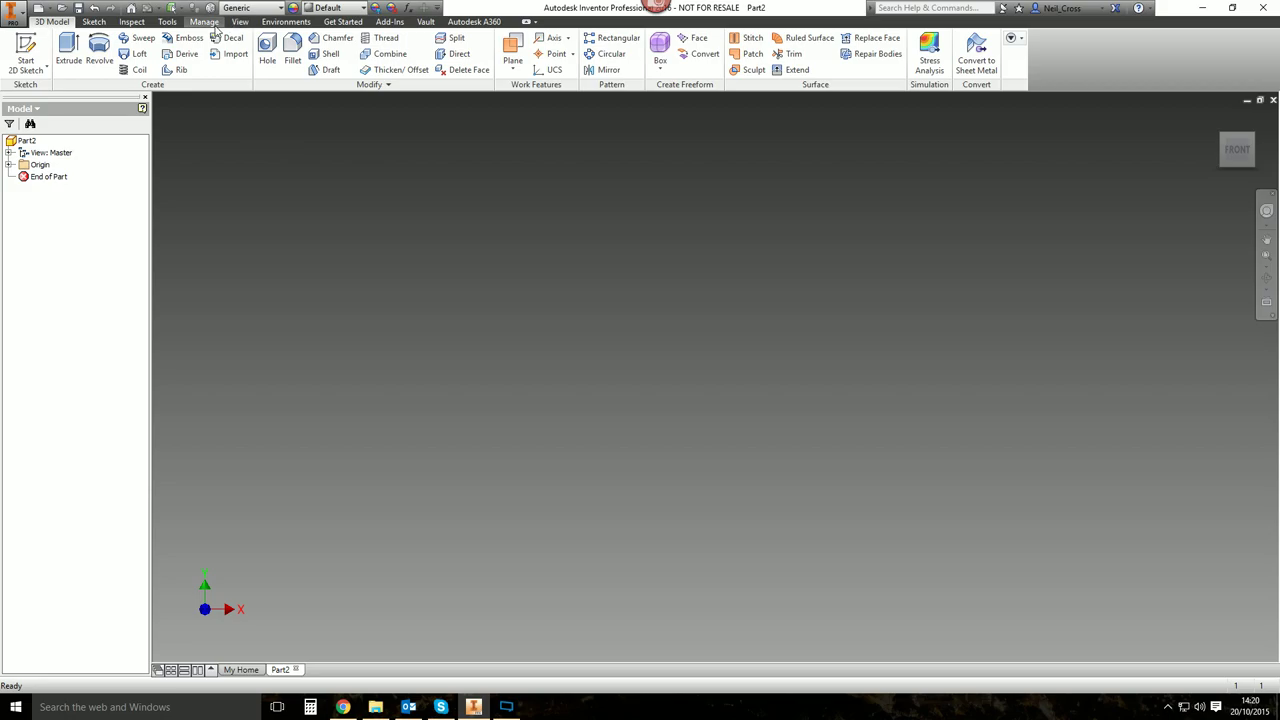
Derive Demo link.ipt from the TFI Demo Chain folder into the new part, using the Body as Work Surface style.
{"action": "left_click", "coordinate": [222, 22]}
{"action": "left_click", "coordinate": [277, 48]}
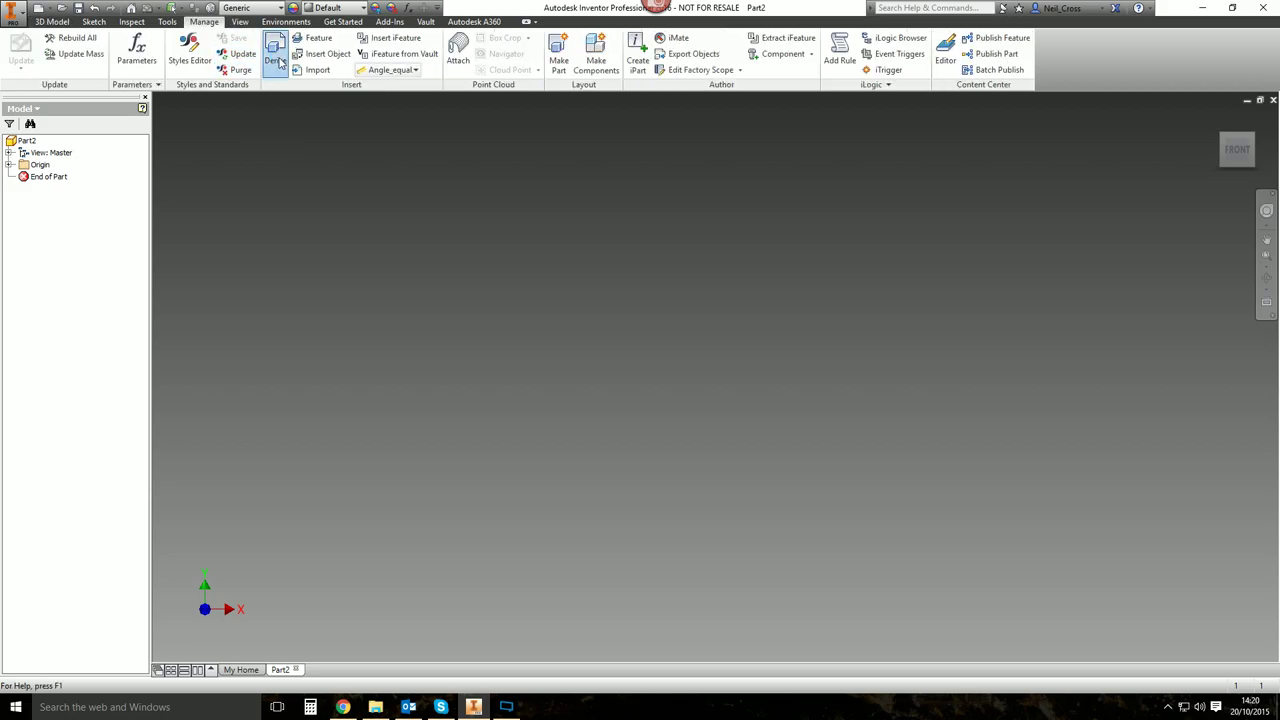
{"action": "double_click", "coordinate": [172, 85]}
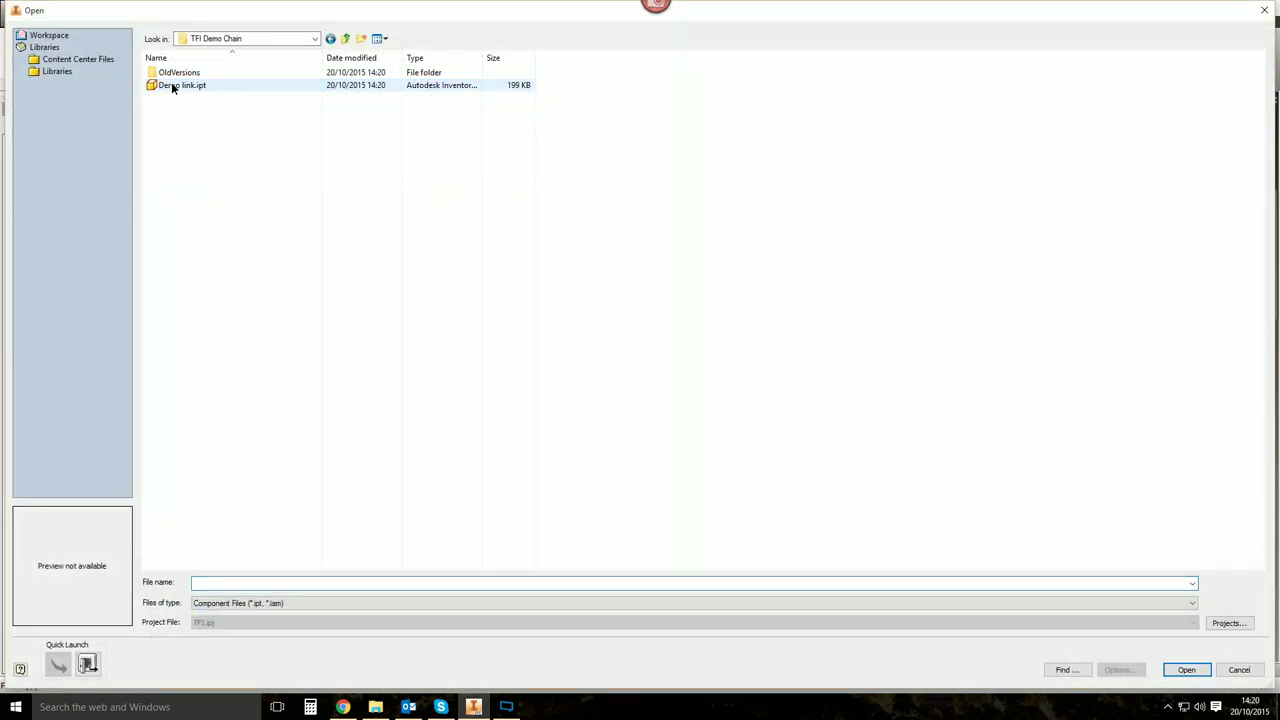
{"action": "left_click", "coordinate": [175, 85]}
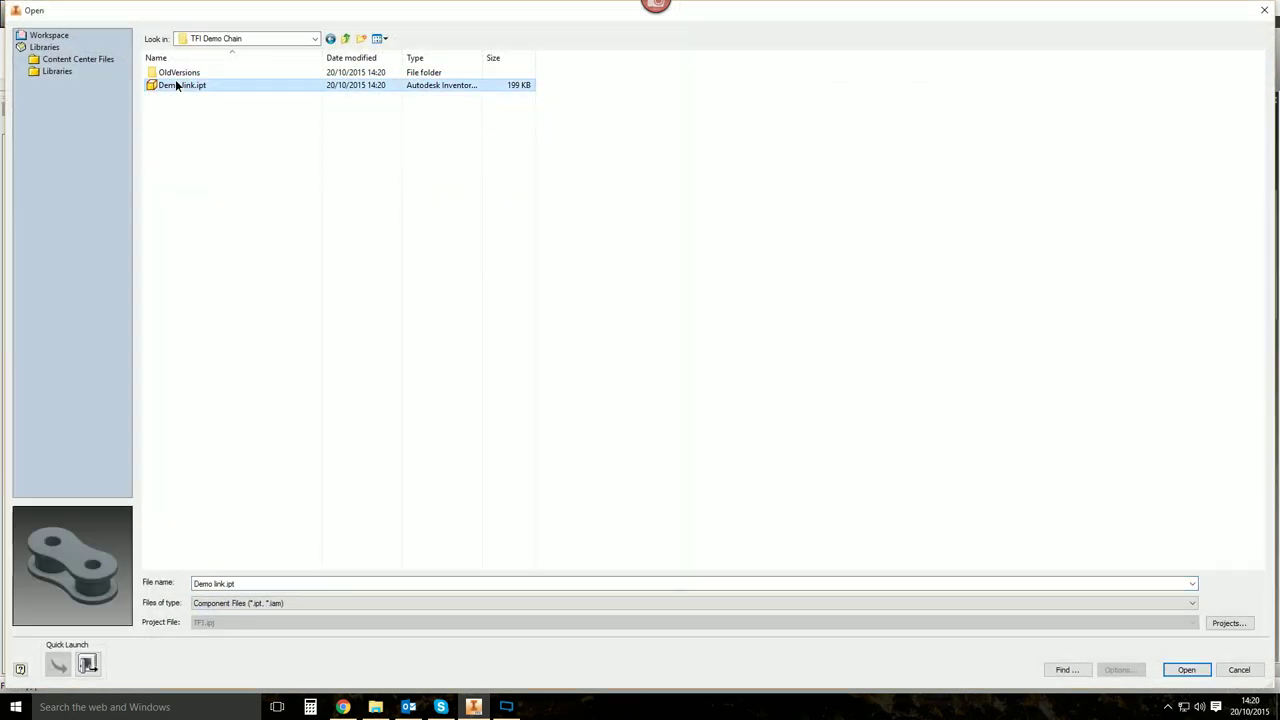
{"action": "left_click", "coordinate": [1186, 669]}
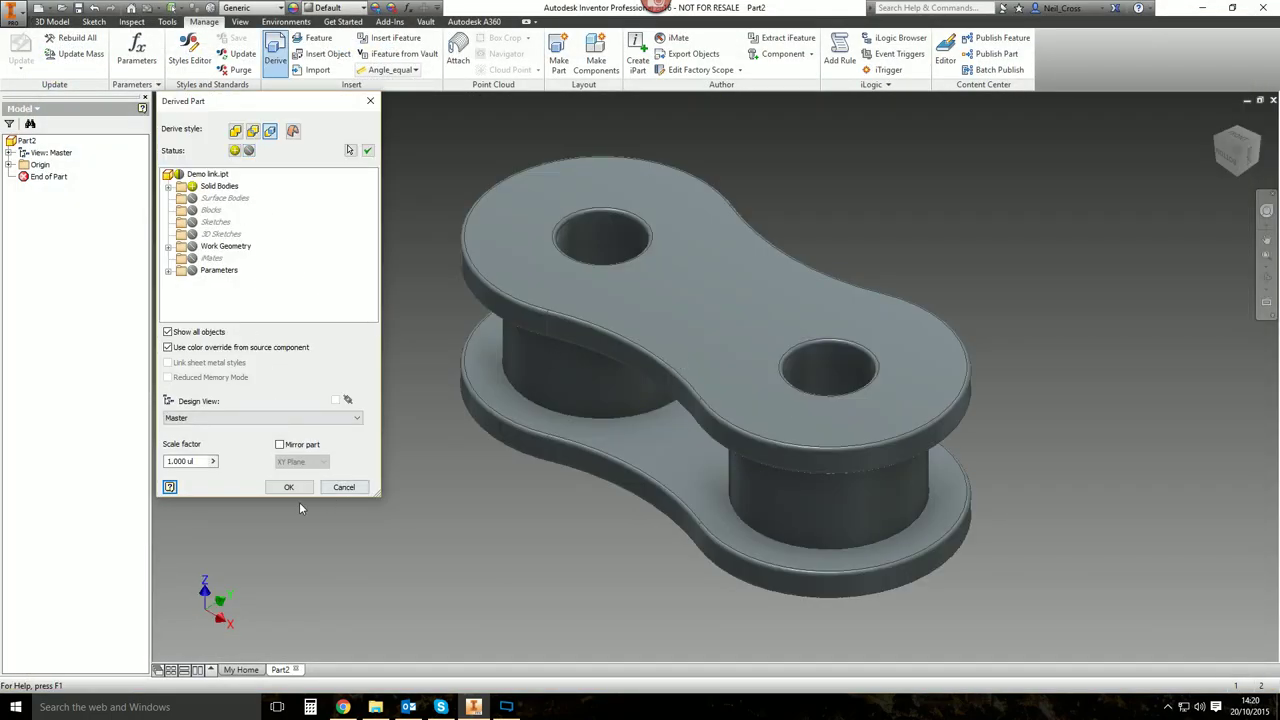
{"action": "left_click", "coordinate": [169, 271]}
{"action": "left_click", "coordinate": [182, 282]}
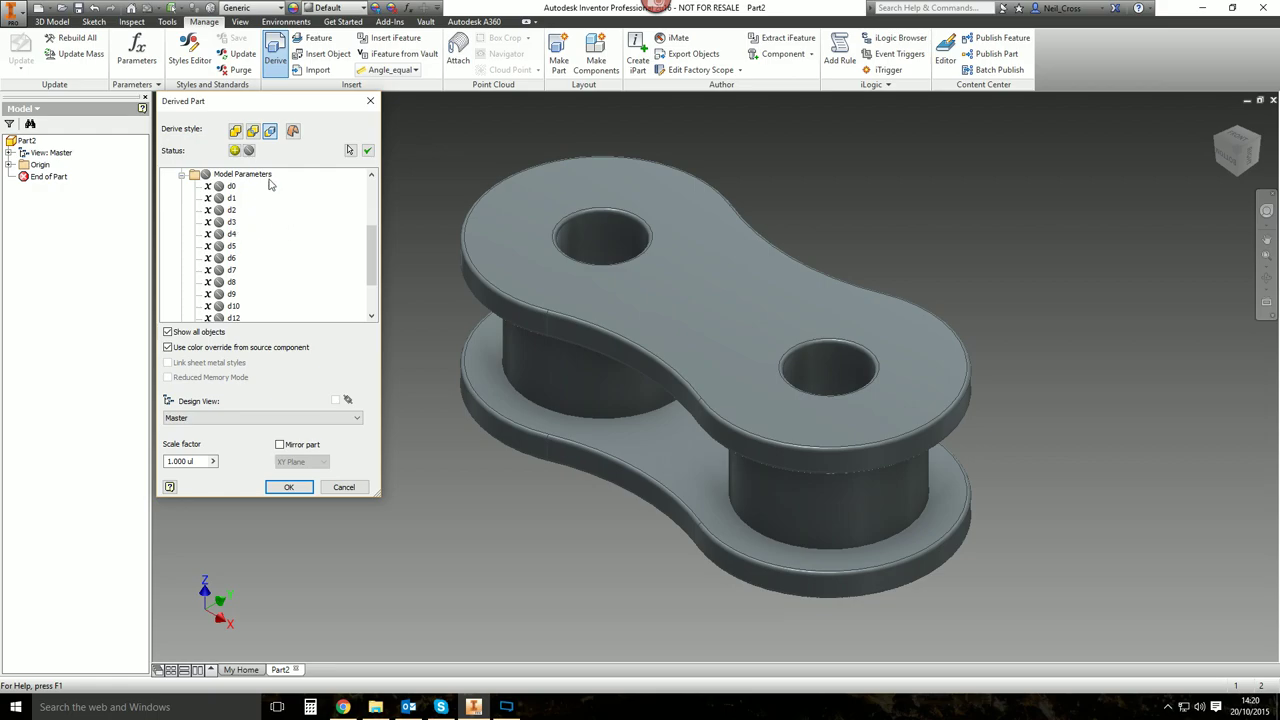
{"action": "left_click", "coordinate": [293, 132]}
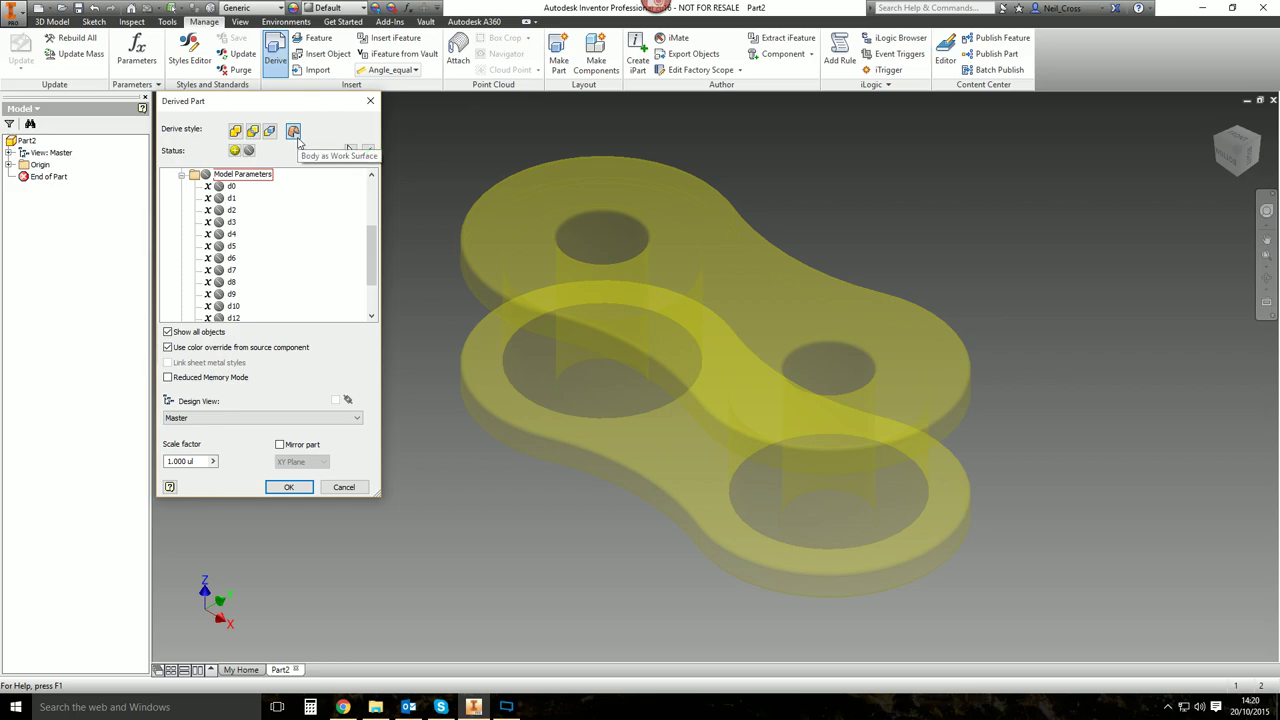
{"action": "left_click", "coordinate": [291, 487]}
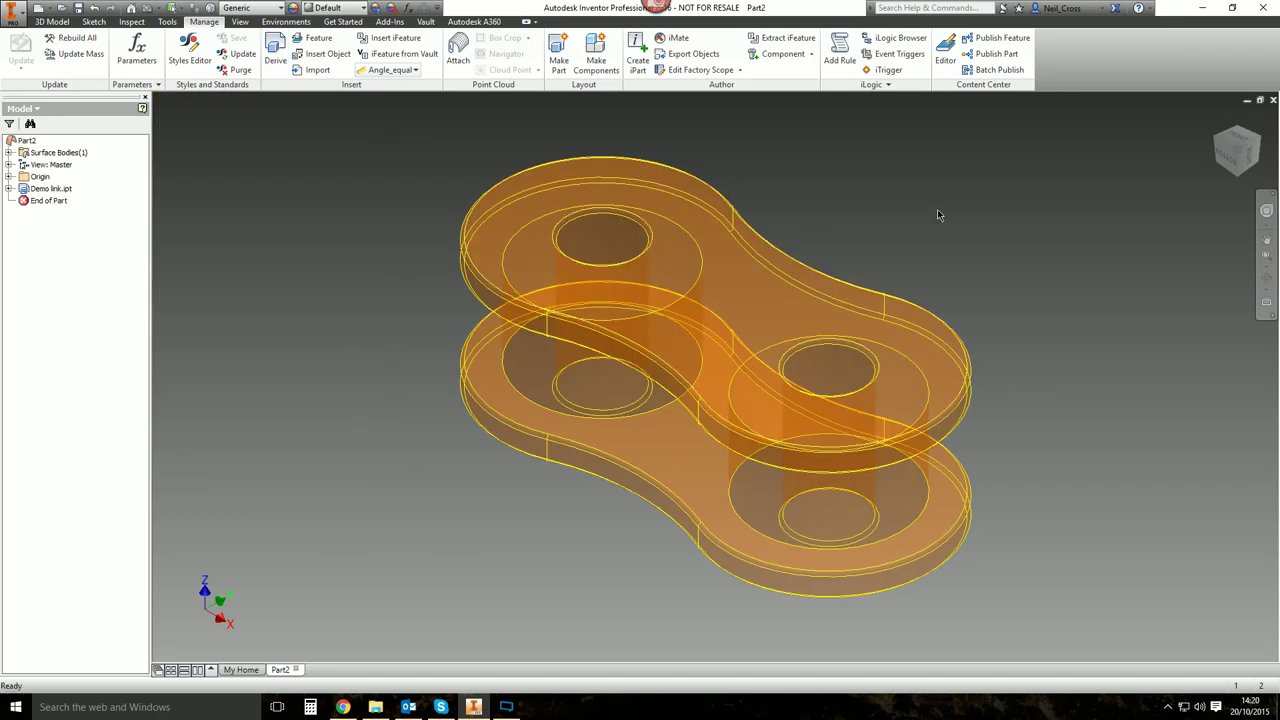
Examine the derived link surface from the side and compare it with the roller chain drawing in Chrome.
{"action": "scroll", "coordinate": [936, 209], "scroll_direction": "down", "scroll_amount": 2}
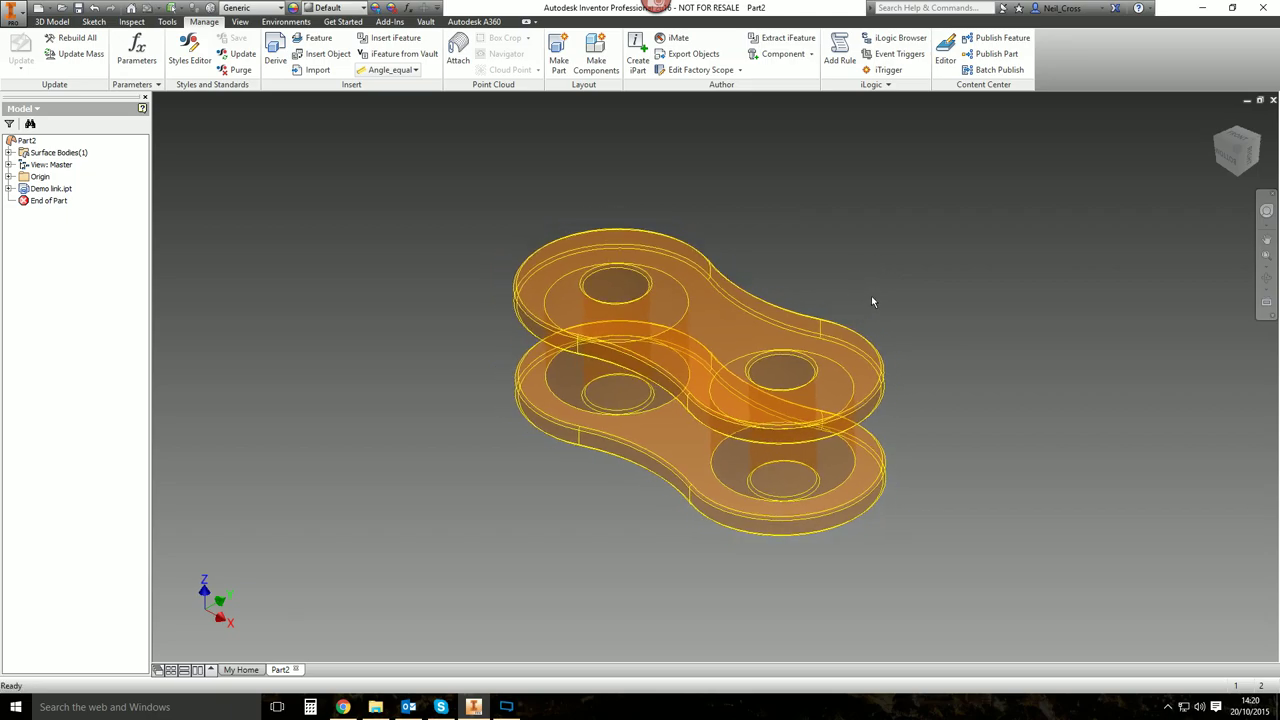
{"action": "middle_click_drag", "start_coordinate": [886, 328], "coordinate": [829, 334], "text": "shift"}
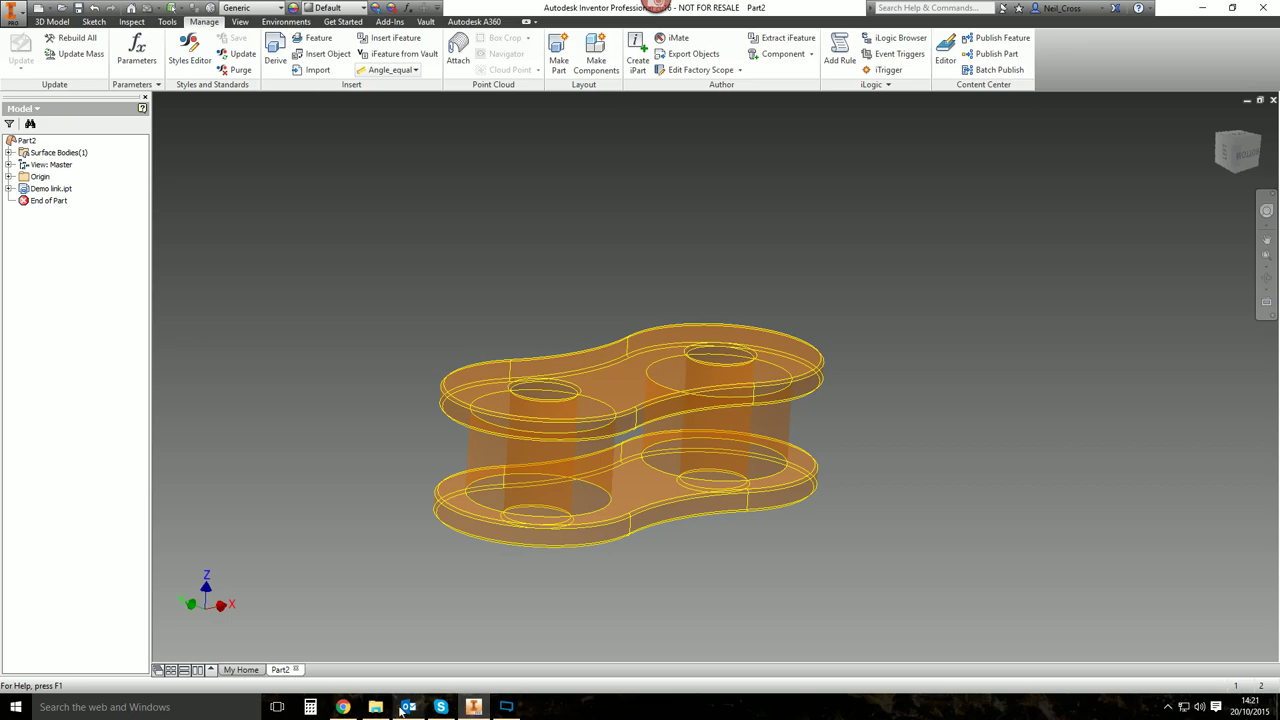
{"action": "left_click", "coordinate": [343, 707]}
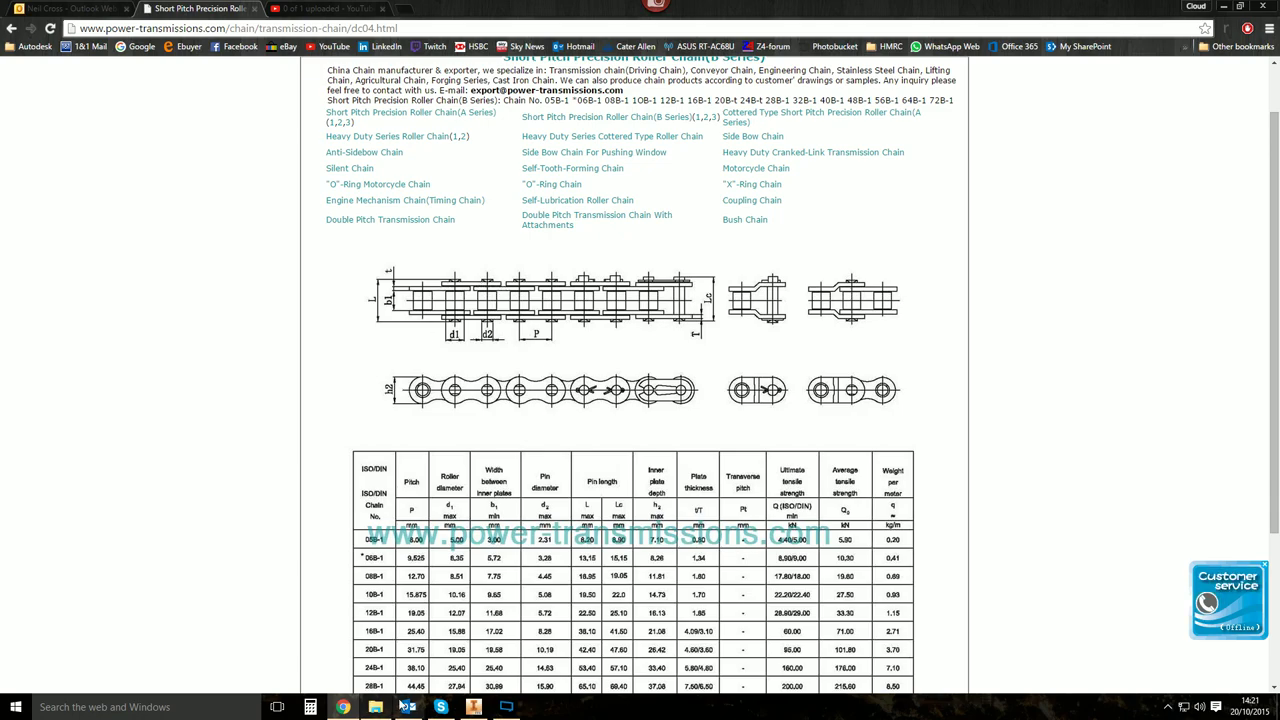
{"action": "left_click", "coordinate": [474, 707]}
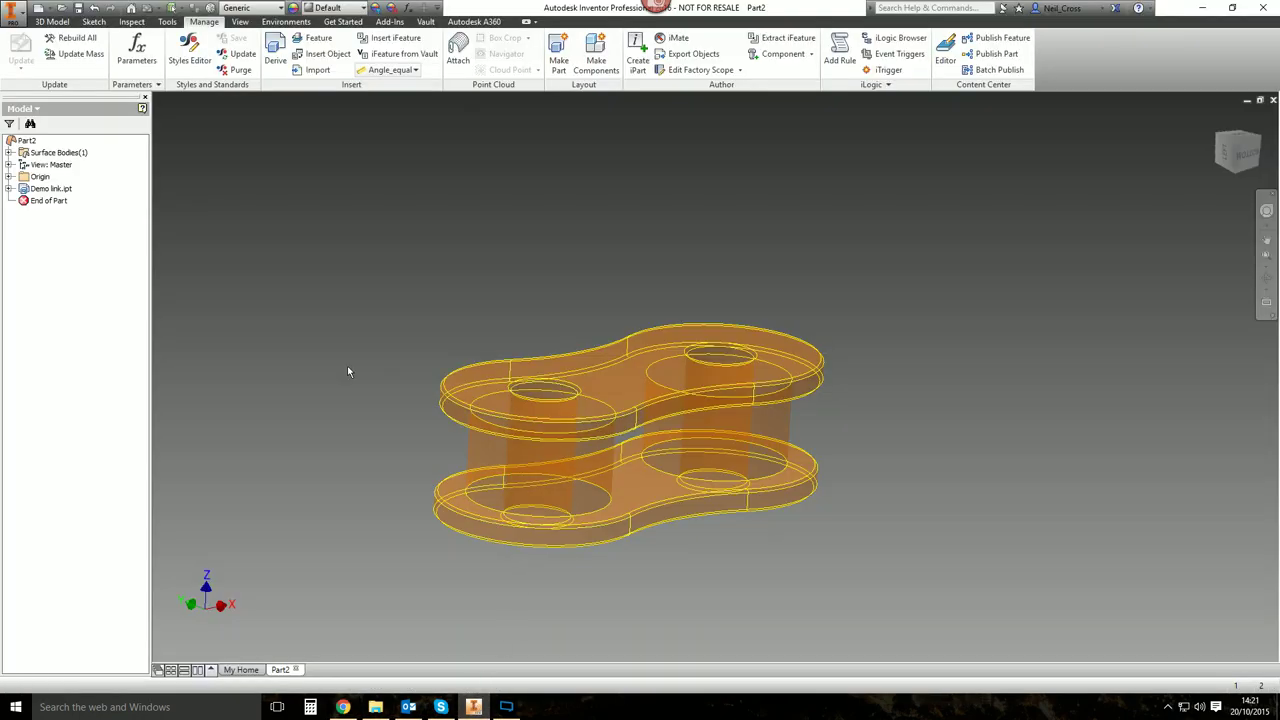
Start a 2D sketch on the outer plate face of the derived link and project the face's outer contour.
{"action": "left_click", "coordinate": [52, 21]}
{"action": "left_click", "coordinate": [26, 52]}
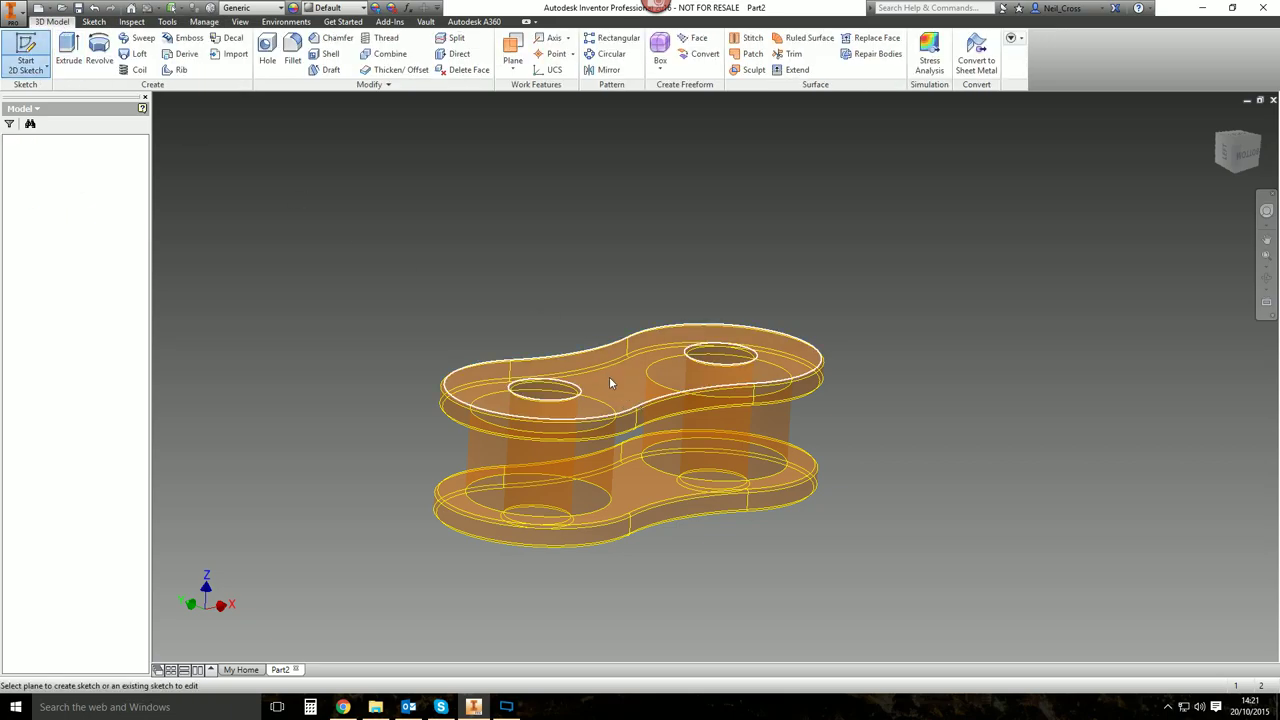
{"action": "left_click", "coordinate": [610, 382]}
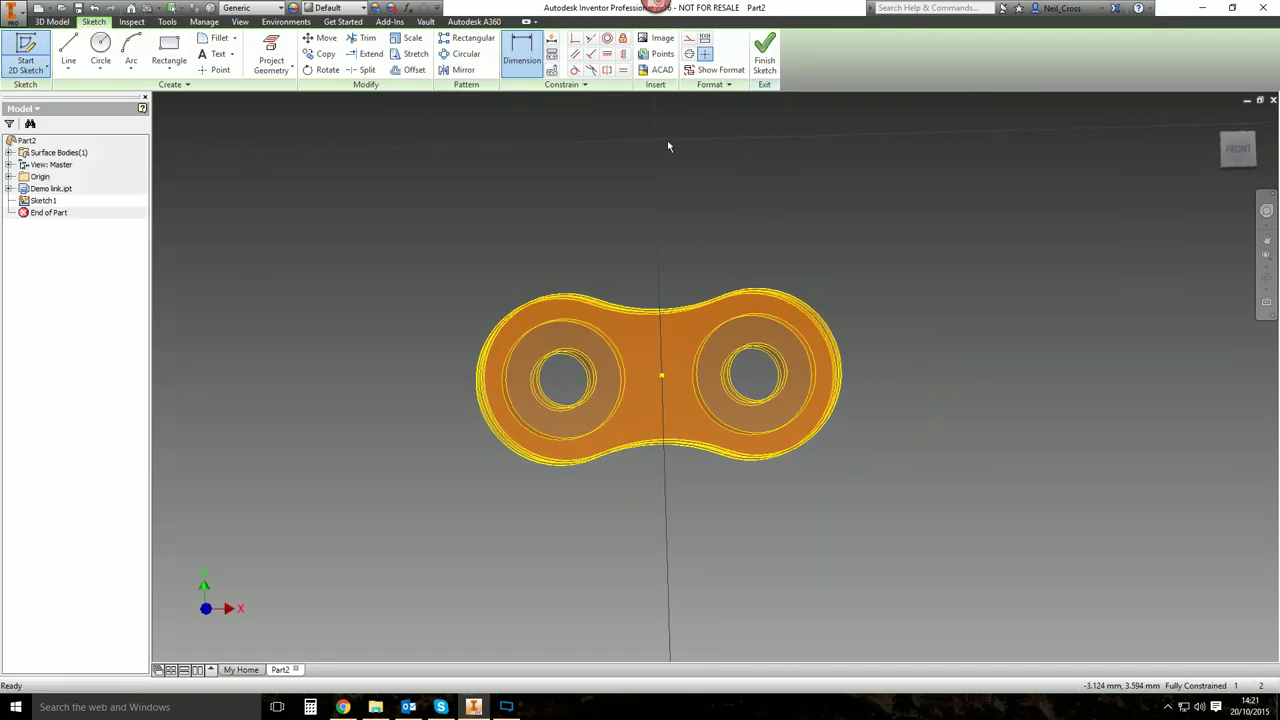
{"action": "left_click", "coordinate": [271, 55]}
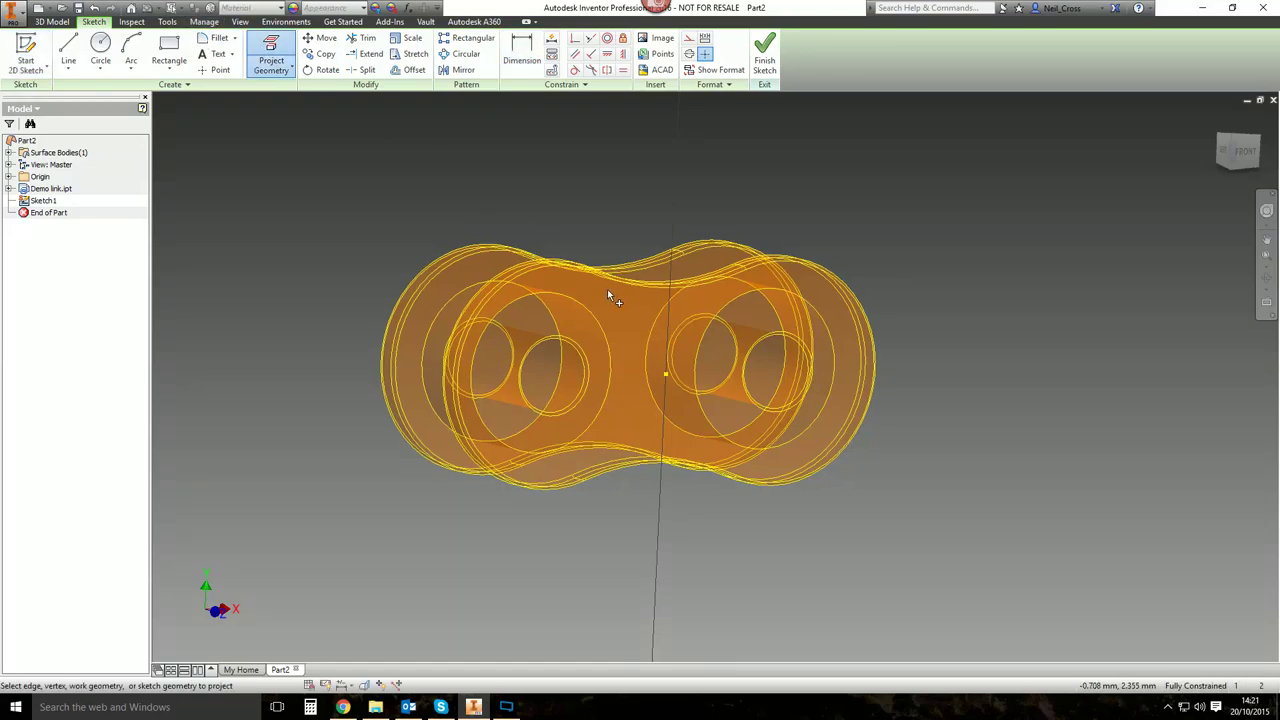
{"action": "mouse_move", "coordinate": [608, 290]}
{"action": "middle_mouse_down", "text": "shift"}
{"action": "mouse_move", "coordinate": [745, 320]}
{"action": "mouse_move", "coordinate": [808, 317]}
{"action": "mouse_move", "coordinate": [623, 286]}
{"action": "middle_mouse_up", "text": "shift"}
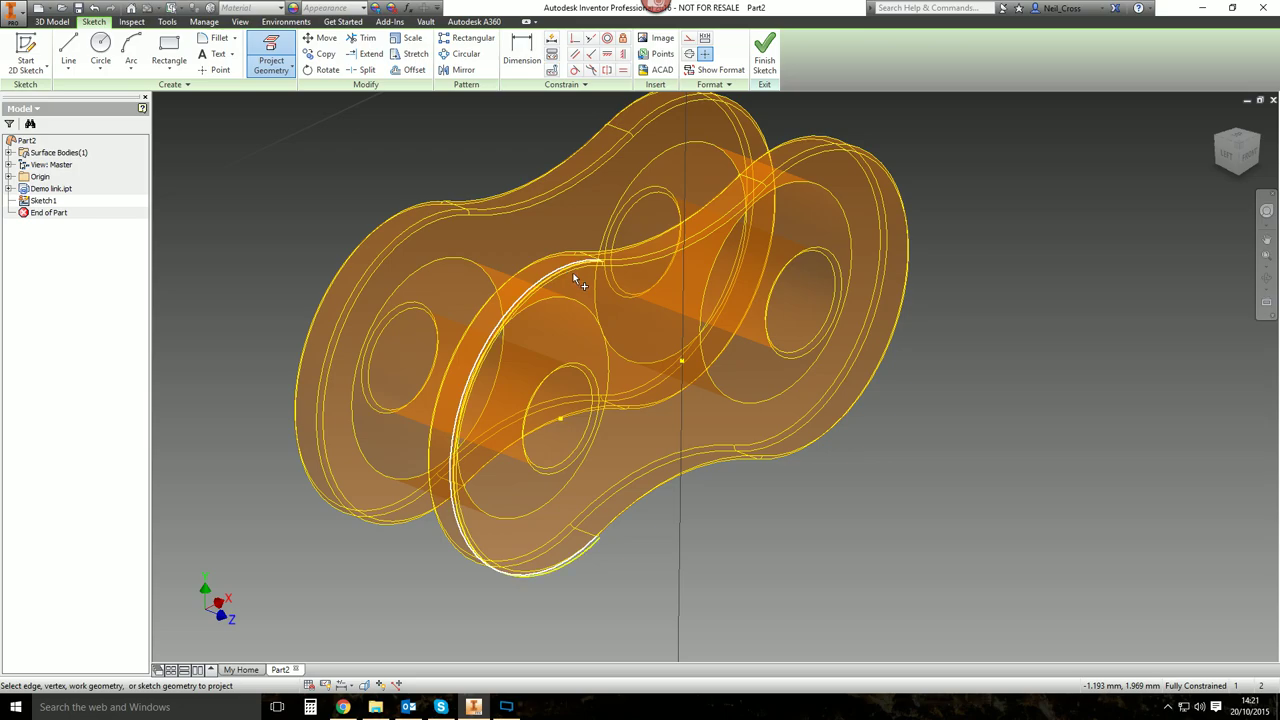
{"action": "left_click", "coordinate": [812, 155]}
{"action": "middle_click_drag", "start_coordinate": [812, 158], "coordinate": [777, 470], "text": "shift"}
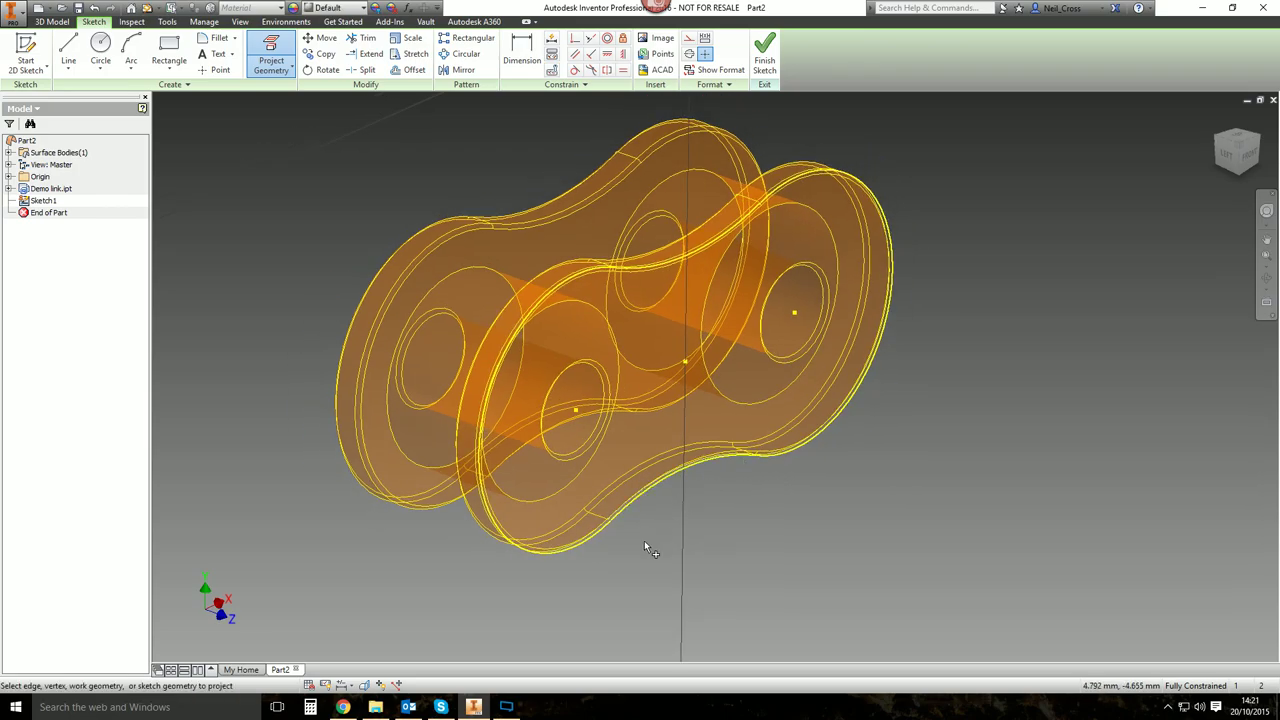
{"action": "middle_click_drag", "start_coordinate": [644, 545], "coordinate": [659, 349], "text": "shift"}
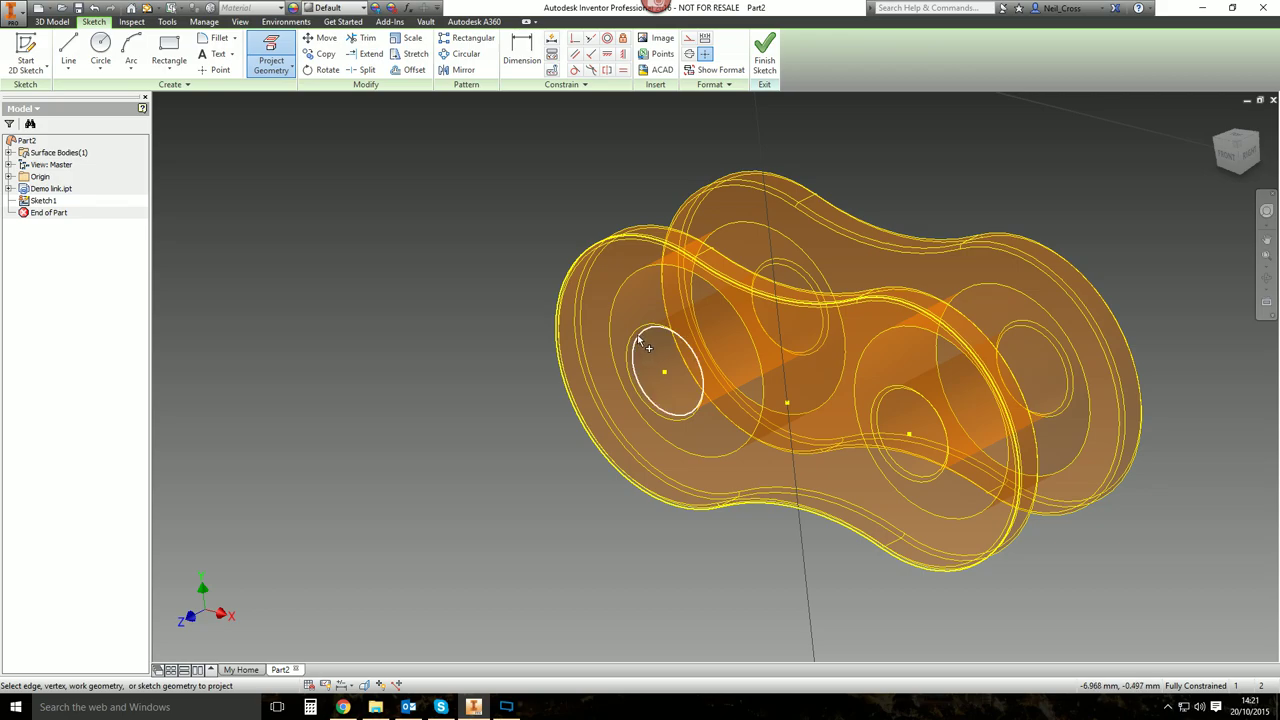
Project the circular edges of the plate's two pin holes into the sketch and finish it.
{"action": "left_click", "coordinate": [640, 344]}
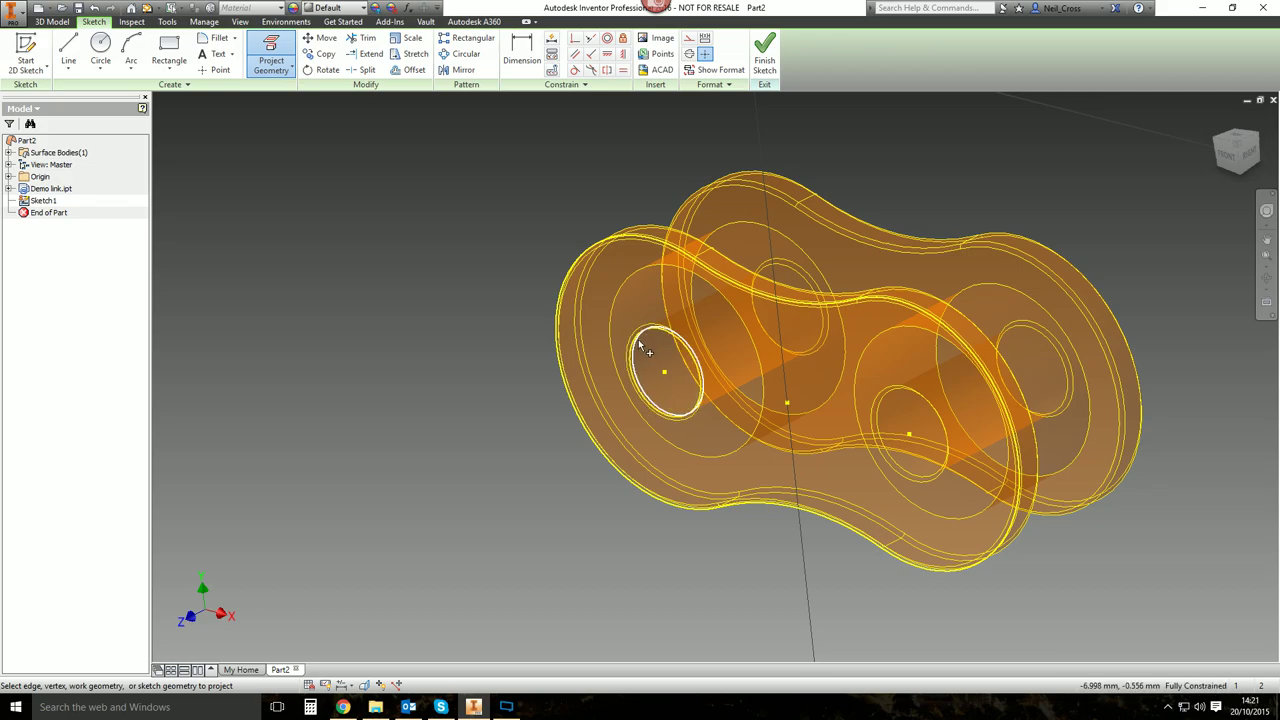
{"action": "left_click", "coordinate": [884, 418]}
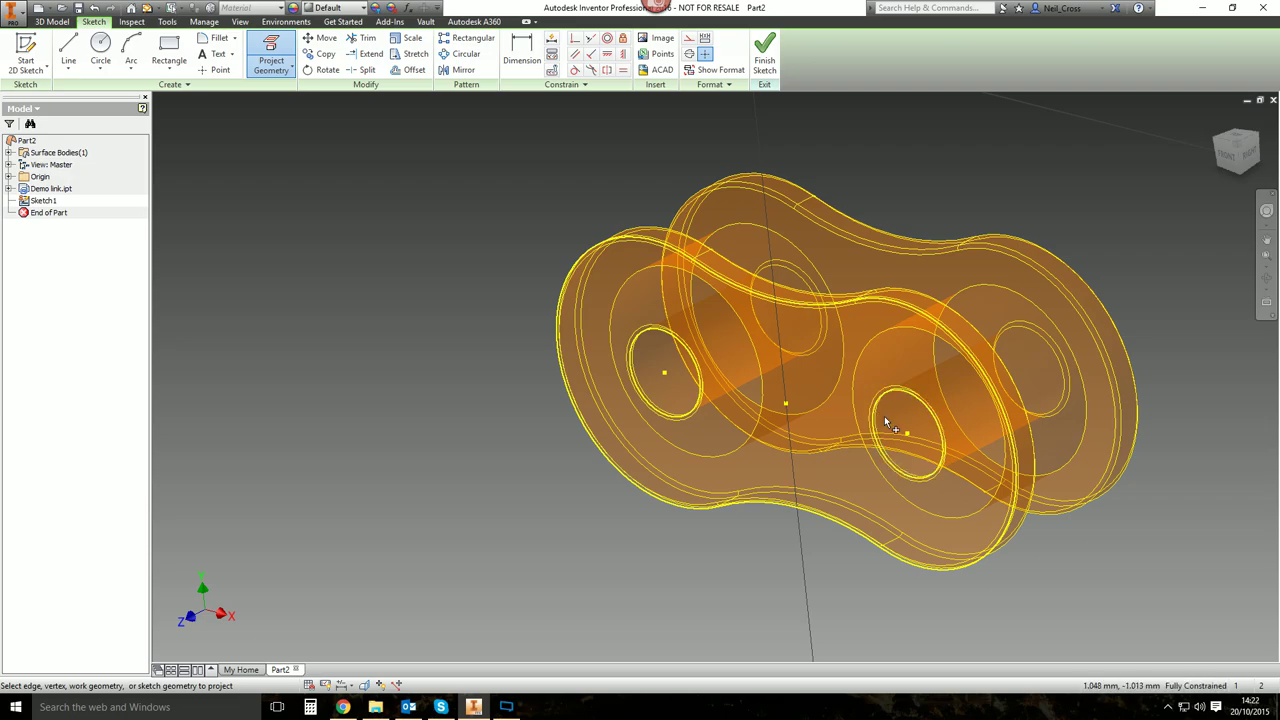
{"action": "left_click", "coordinate": [764, 55]}
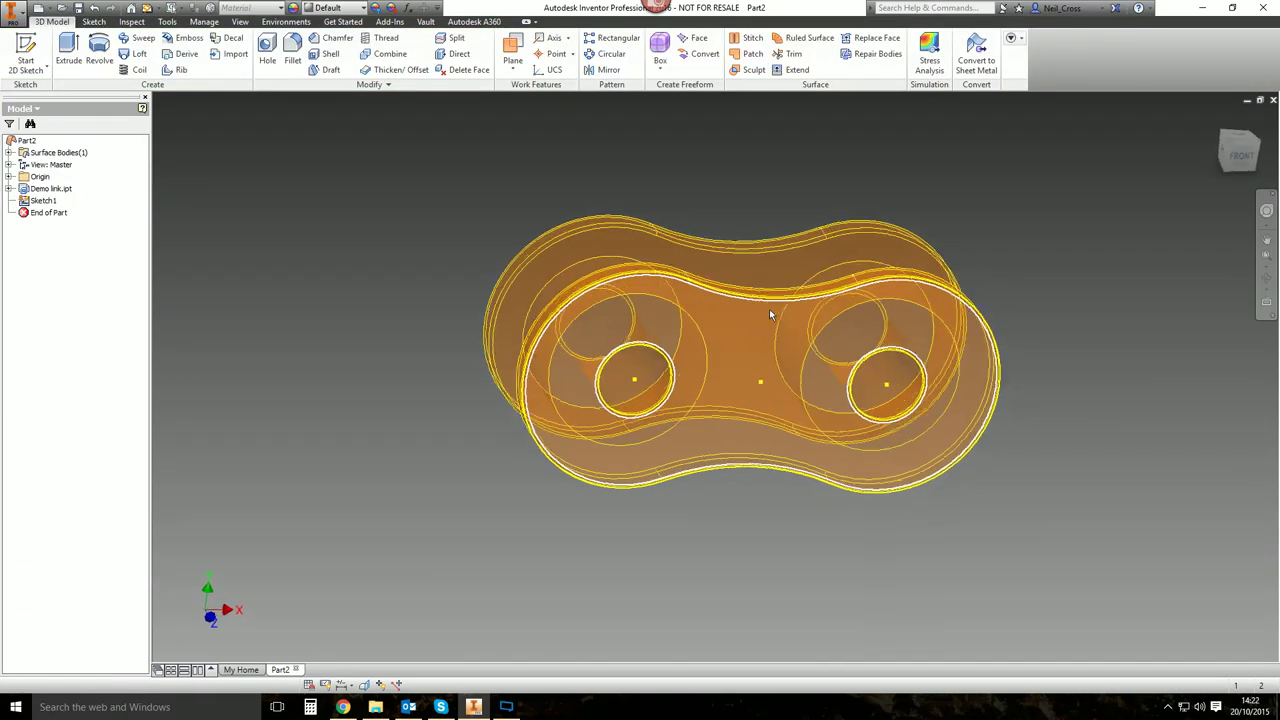
Hide the derived Solid1 surface body of Demo link.ipt so only the projected sketch is displayed.
{"action": "left_click", "coordinate": [9, 188]}
{"action": "right_click", "coordinate": [66, 202]}
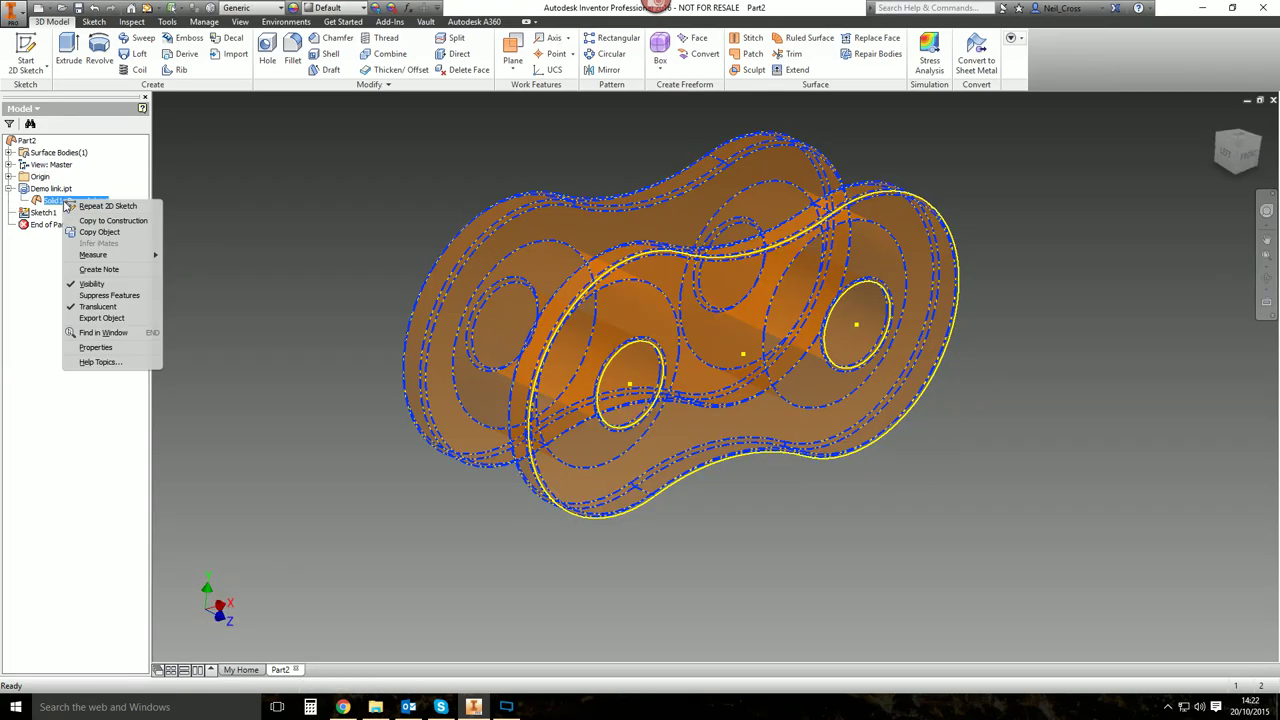
{"action": "left_click", "coordinate": [88, 284]}
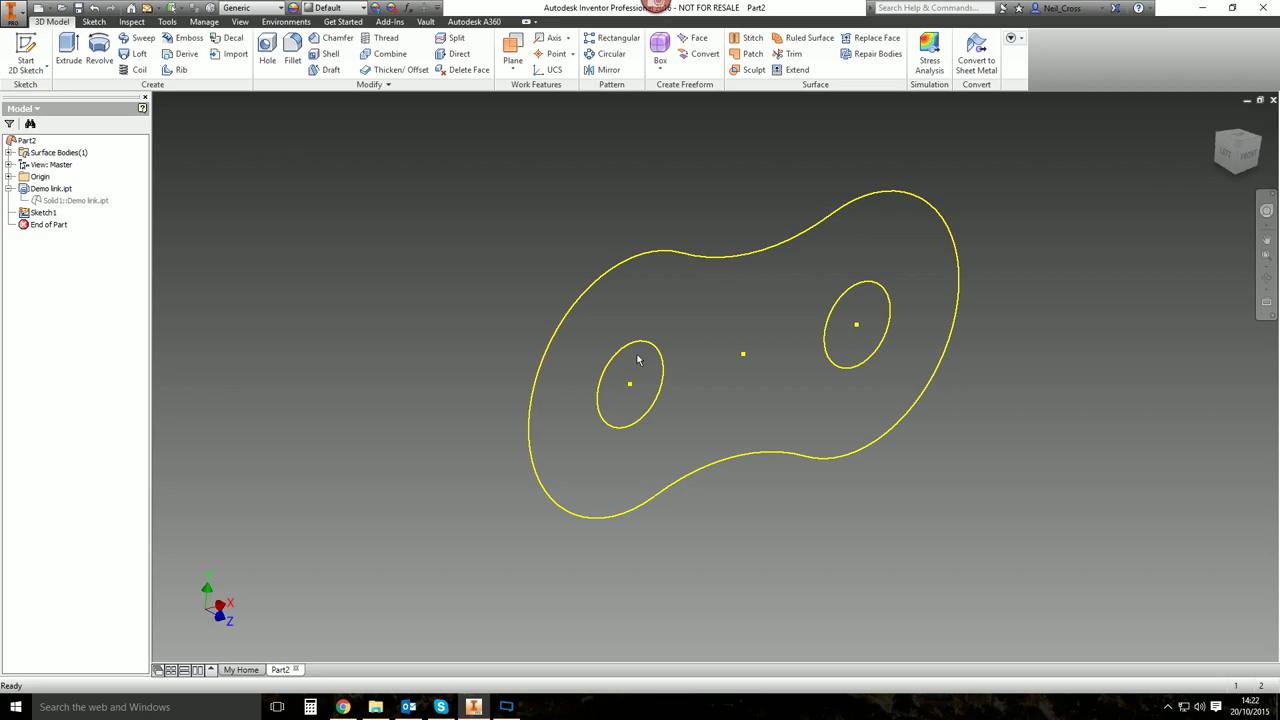
Show the derived Solid1 surface body again and extrude the outer plate profile around the pin holes by 0.8 mm.
{"action": "right_click", "coordinate": [78, 201]}
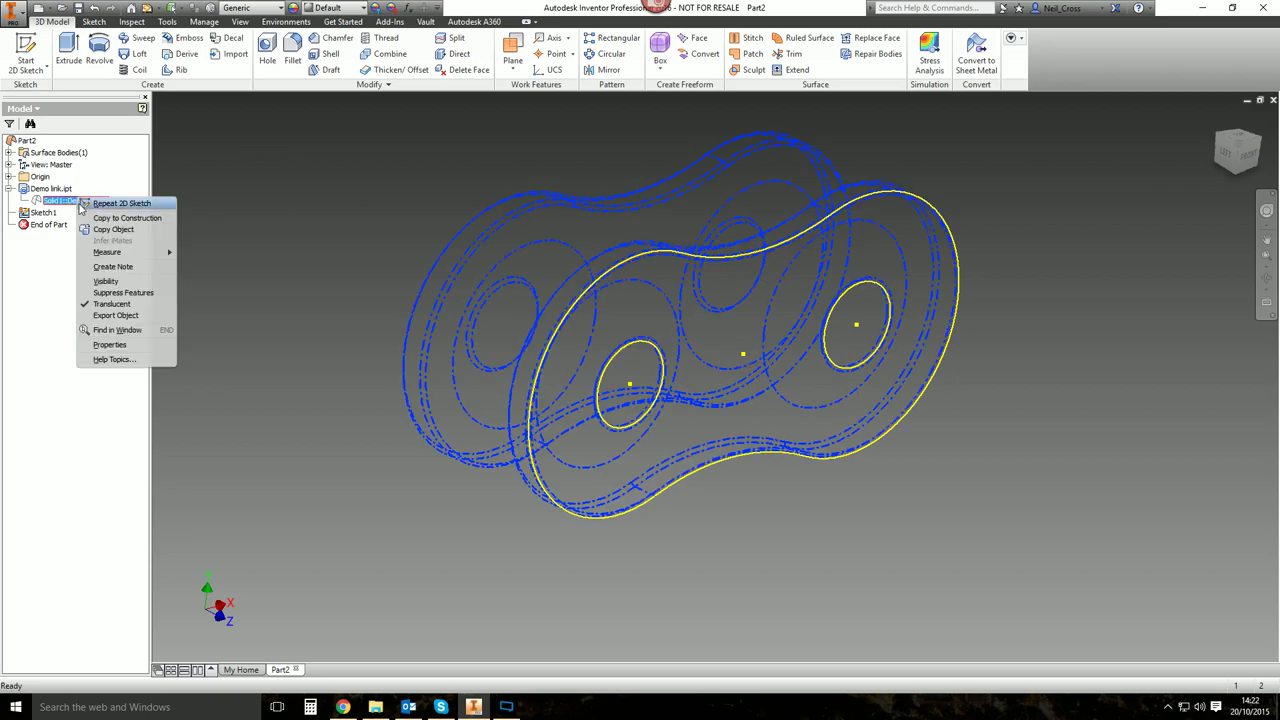
{"action": "left_click", "coordinate": [110, 291]}
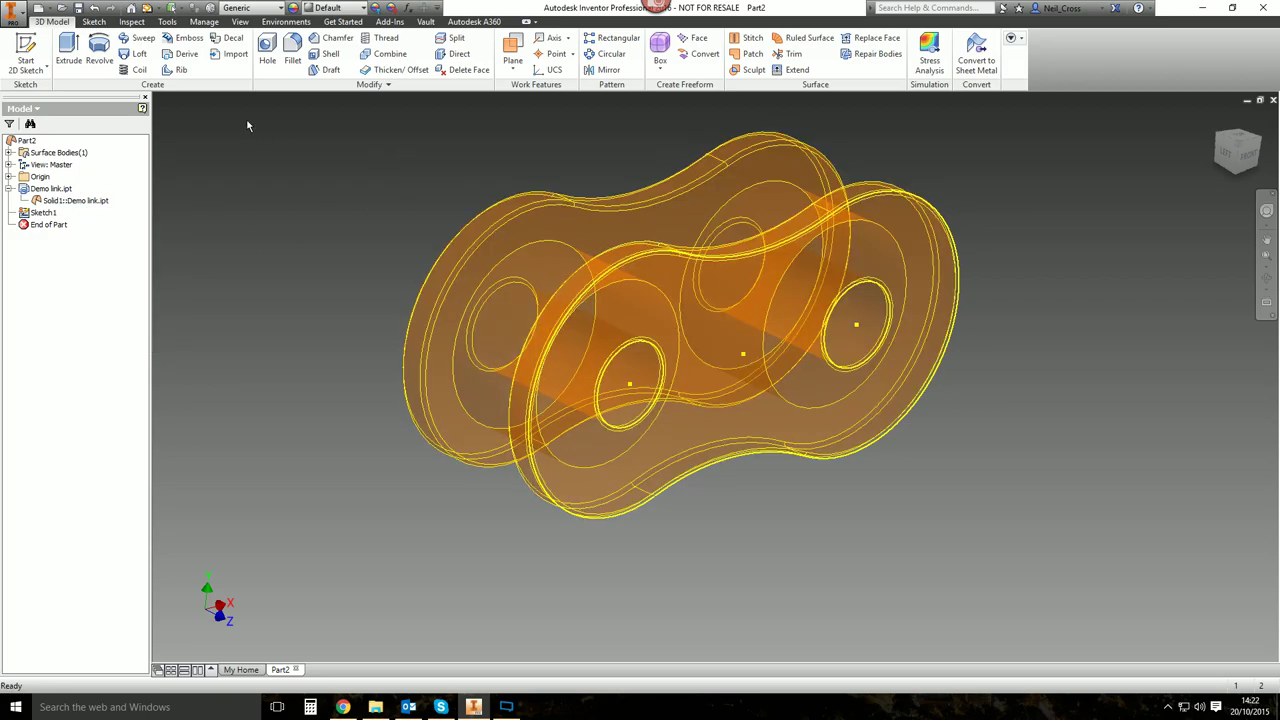
{"action": "left_click", "coordinate": [68, 48]}
{"action": "left_click", "coordinate": [686, 298]}
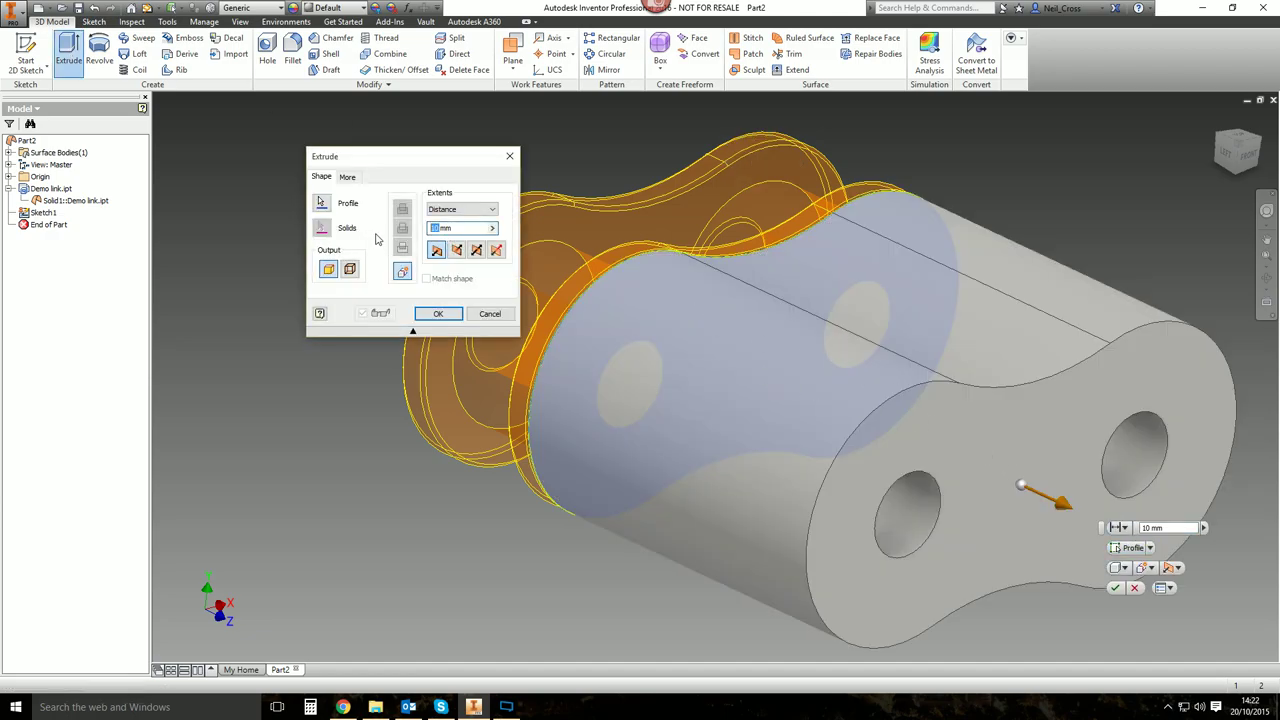
{"action": "type", "text": "0.89"}
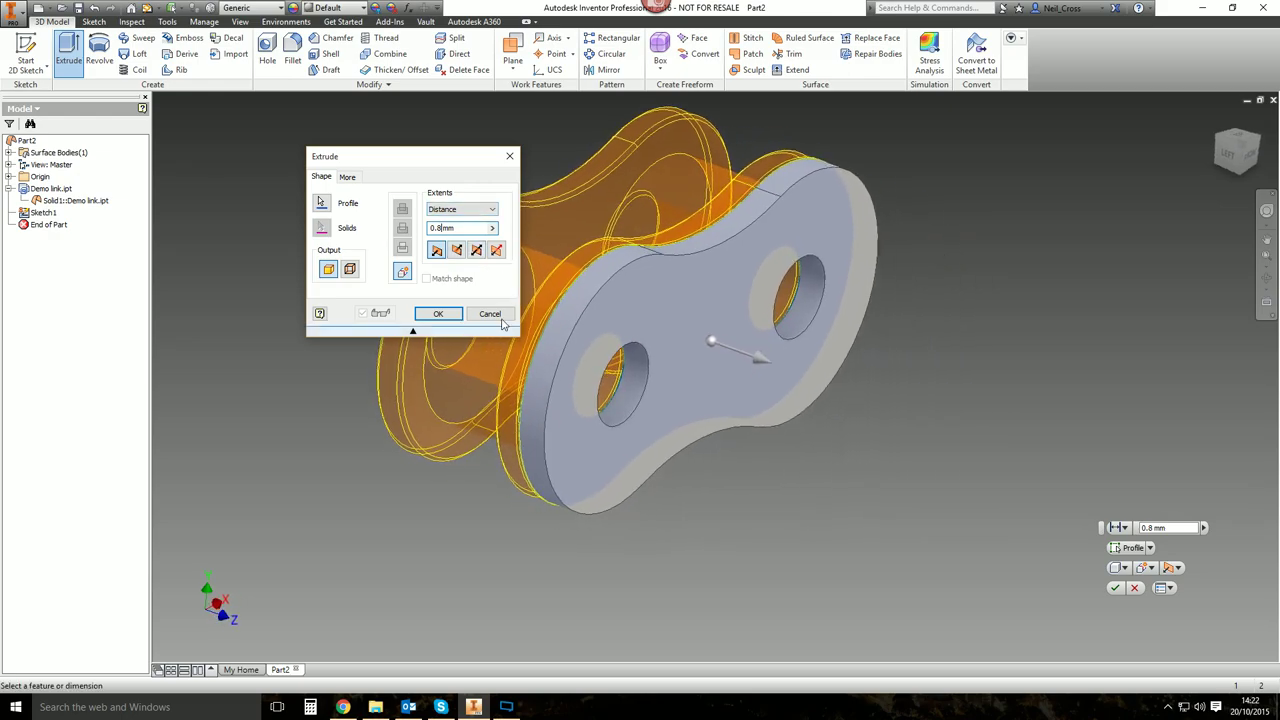
{"action": "left_click", "coordinate": [438, 313]}
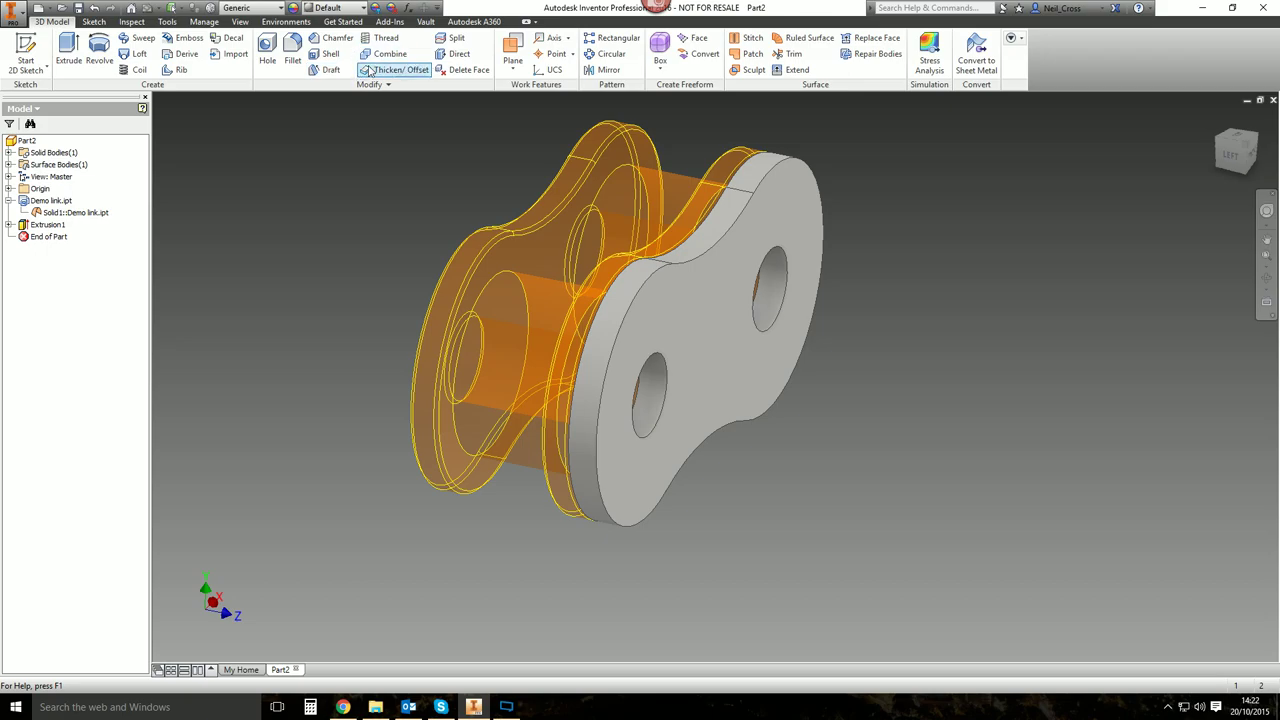
Mirror the extruded plate about the XY plane to form the outer plate on the opposite side of the link.
{"action": "middle_click_drag", "start_coordinate": [590, 307], "coordinate": [550, 279], "text": "shift"}
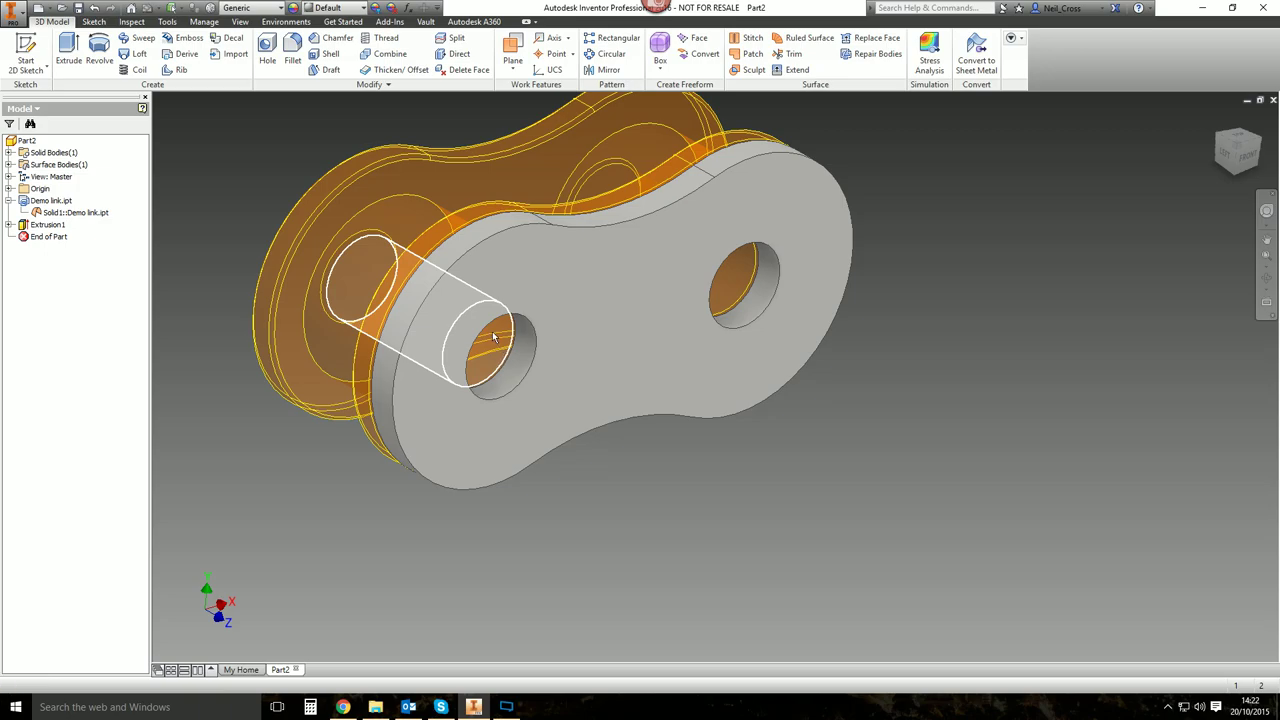
{"action": "middle_click_drag", "start_coordinate": [762, 259], "coordinate": [730, 272], "text": "shift"}
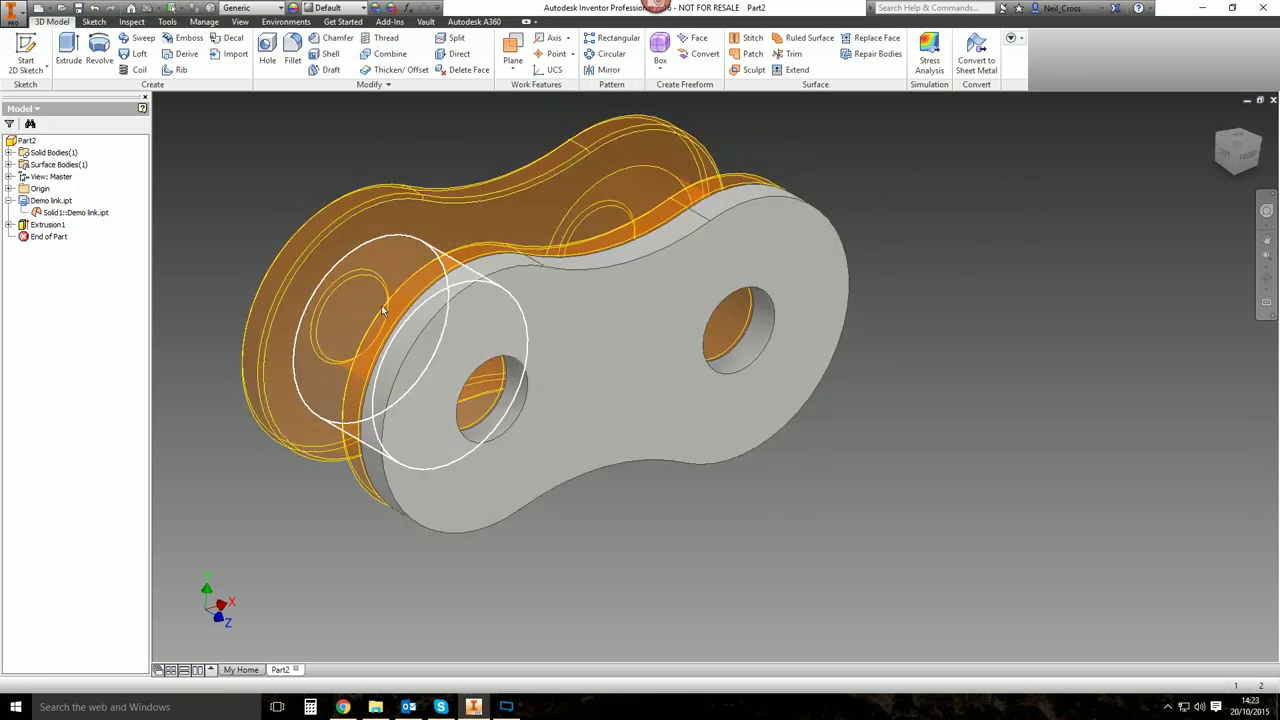
{"action": "middle_click_drag", "start_coordinate": [533, 268], "coordinate": [567, 254], "text": "shift"}
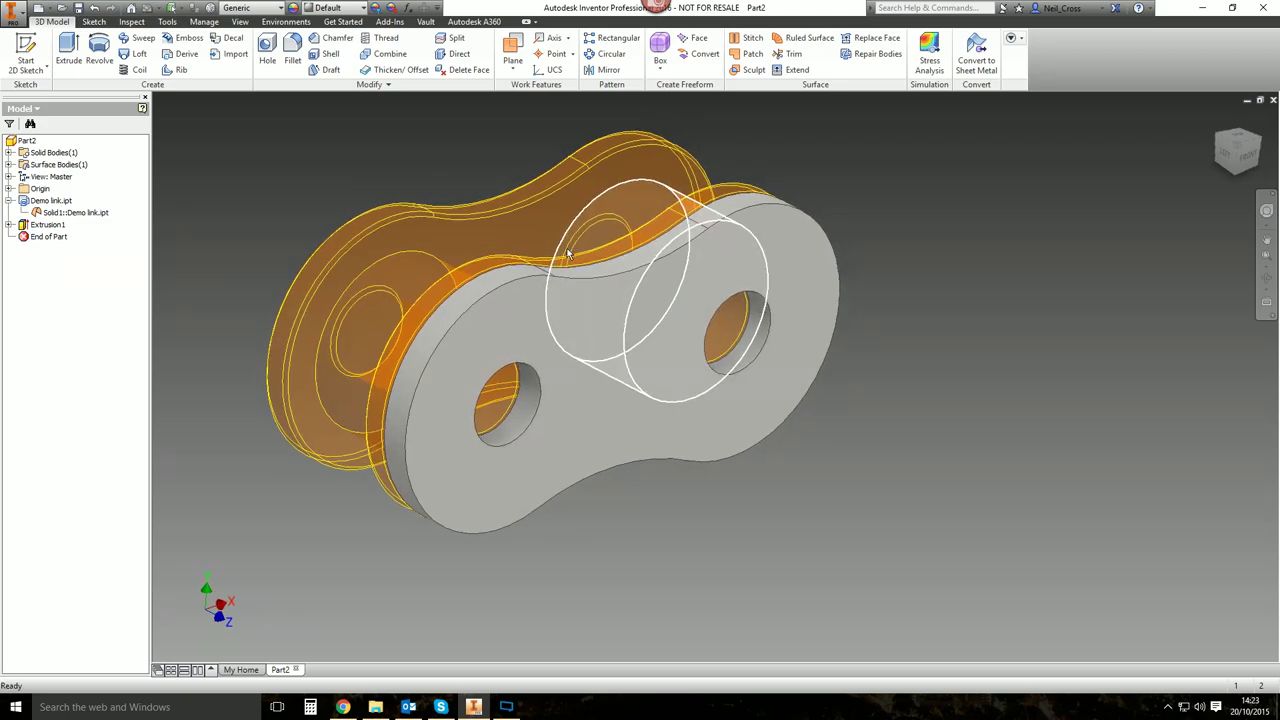
{"action": "middle_click_drag", "start_coordinate": [567, 254], "coordinate": [467, 312], "text": "shift"}
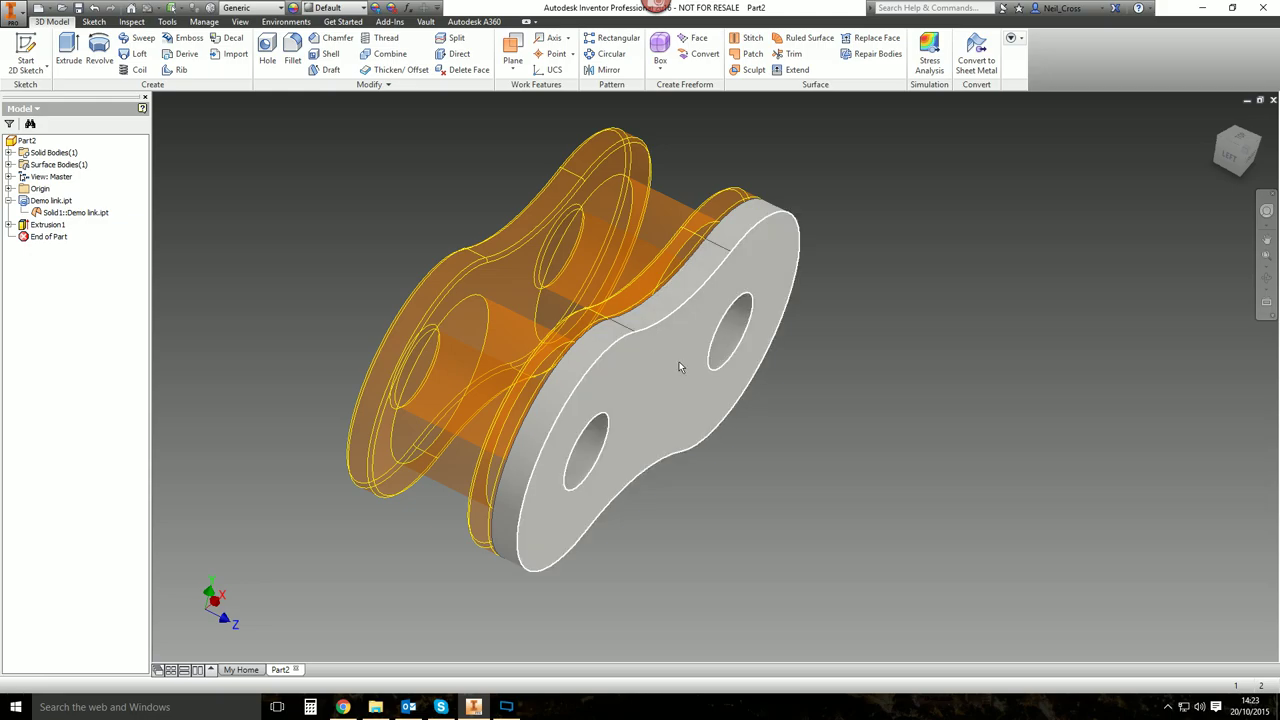
{"action": "left_click", "coordinate": [608, 69]}
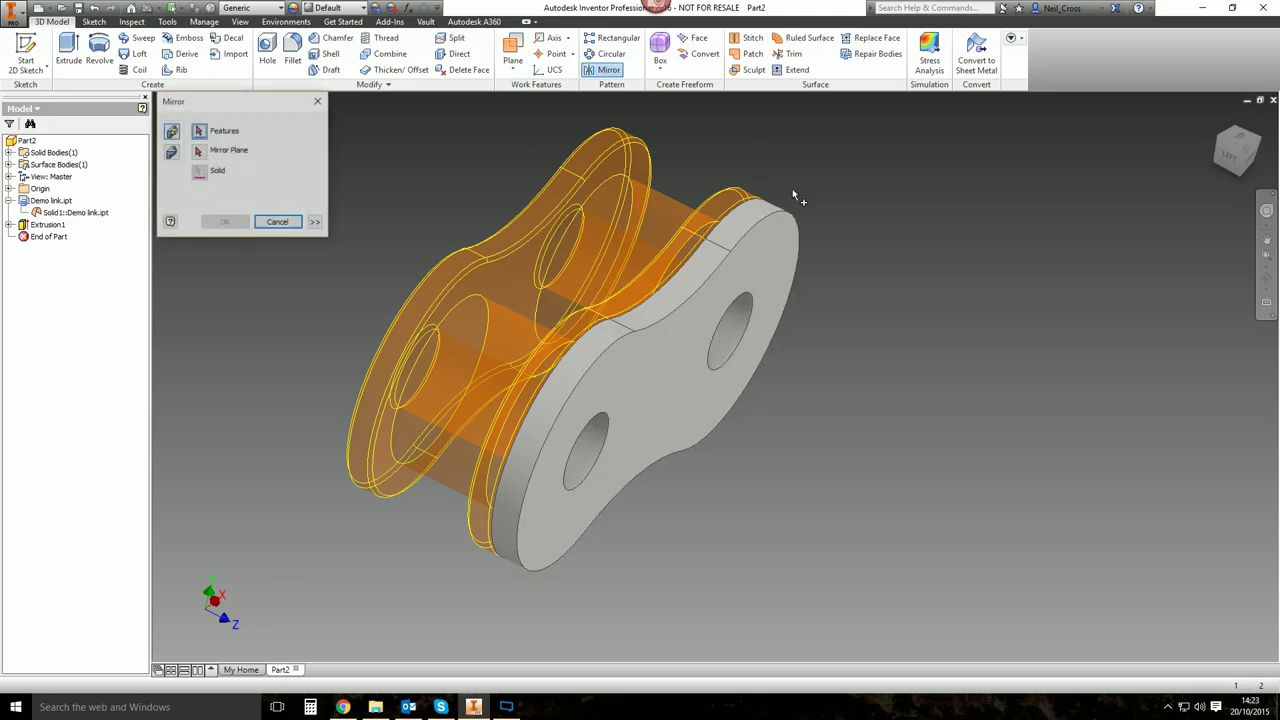
{"action": "left_click", "coordinate": [785, 270]}
{"action": "left_click", "coordinate": [198, 150]}
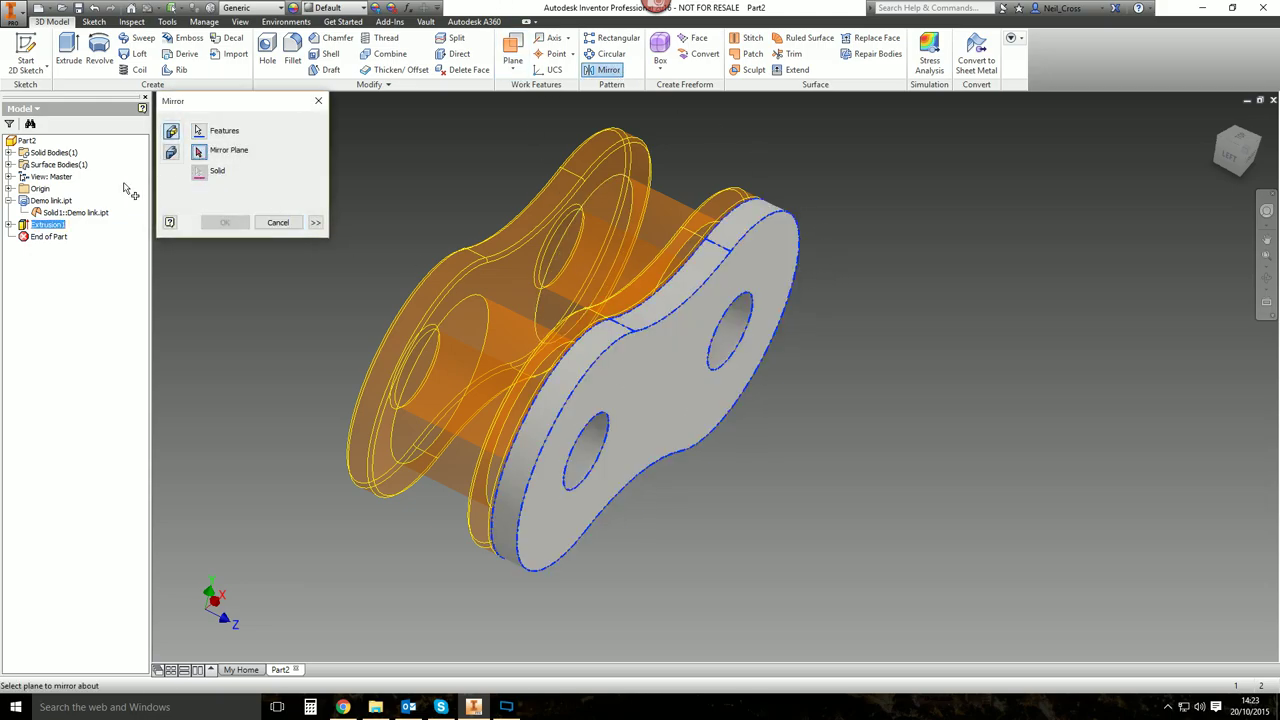
{"action": "left_click", "coordinate": [9, 188]}
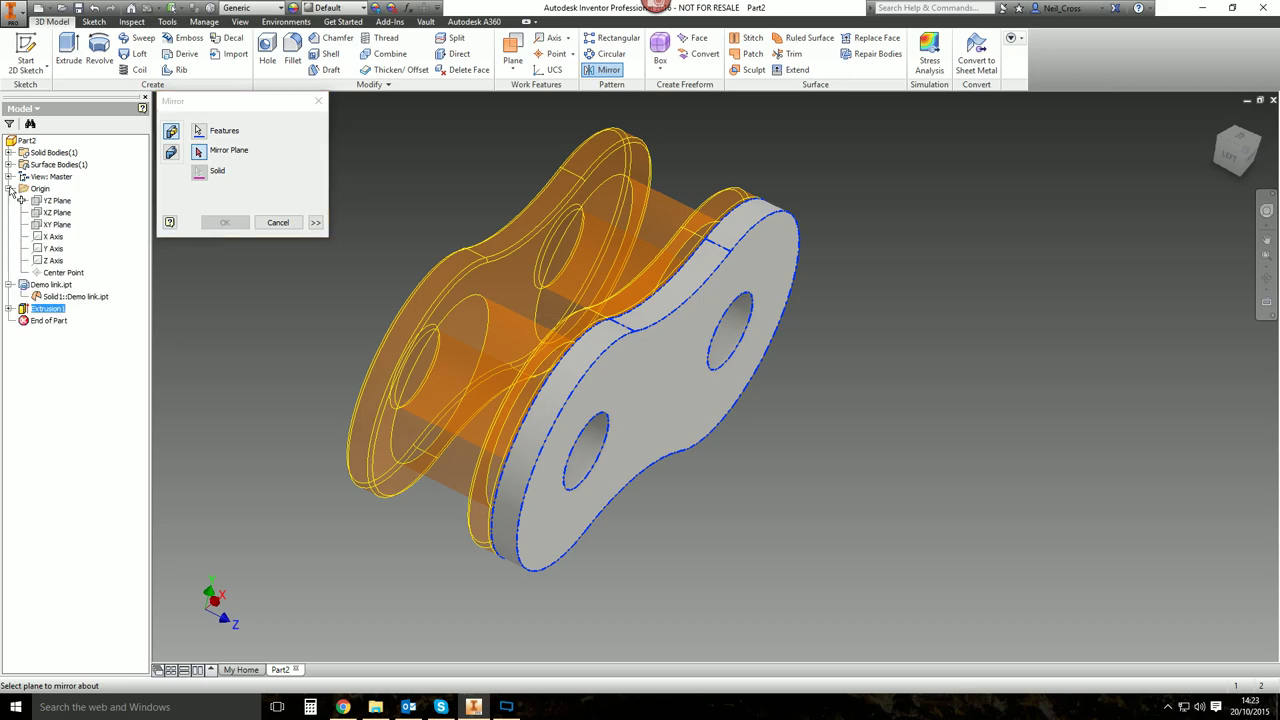
{"action": "left_click", "coordinate": [57, 224]}
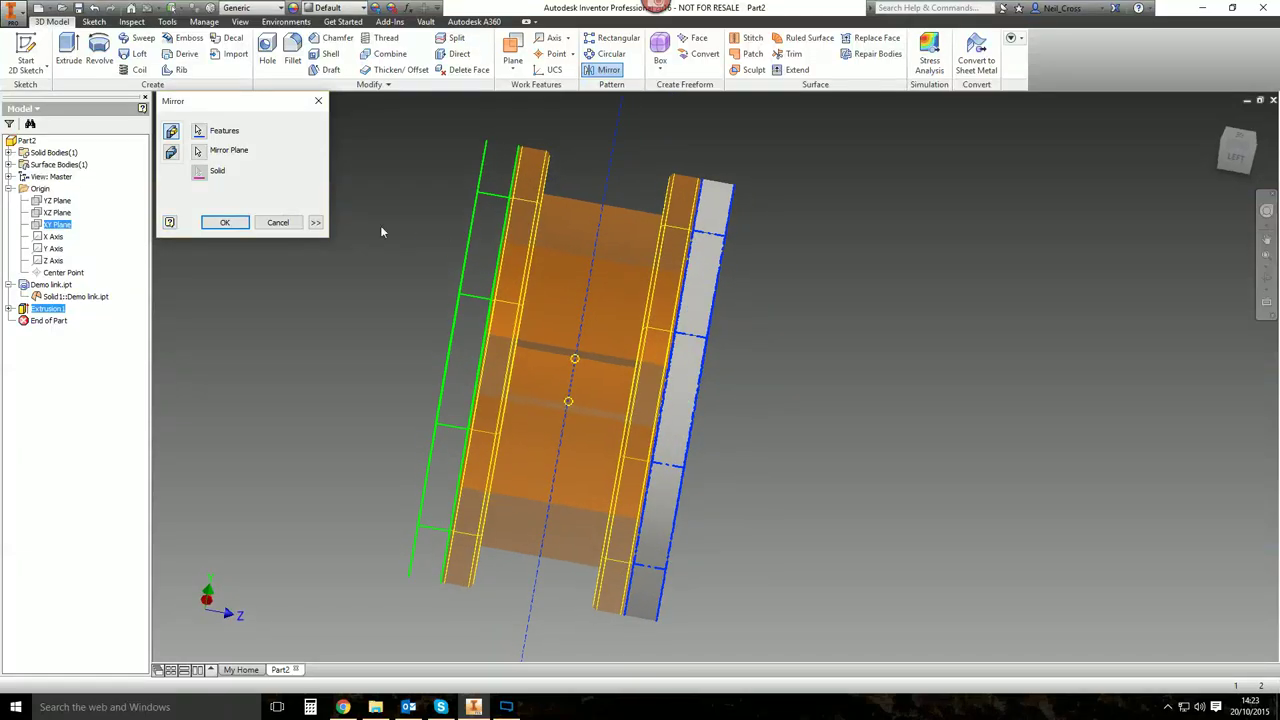
{"action": "left_click", "coordinate": [225, 222]}
{"action": "key", "text": "F6"}
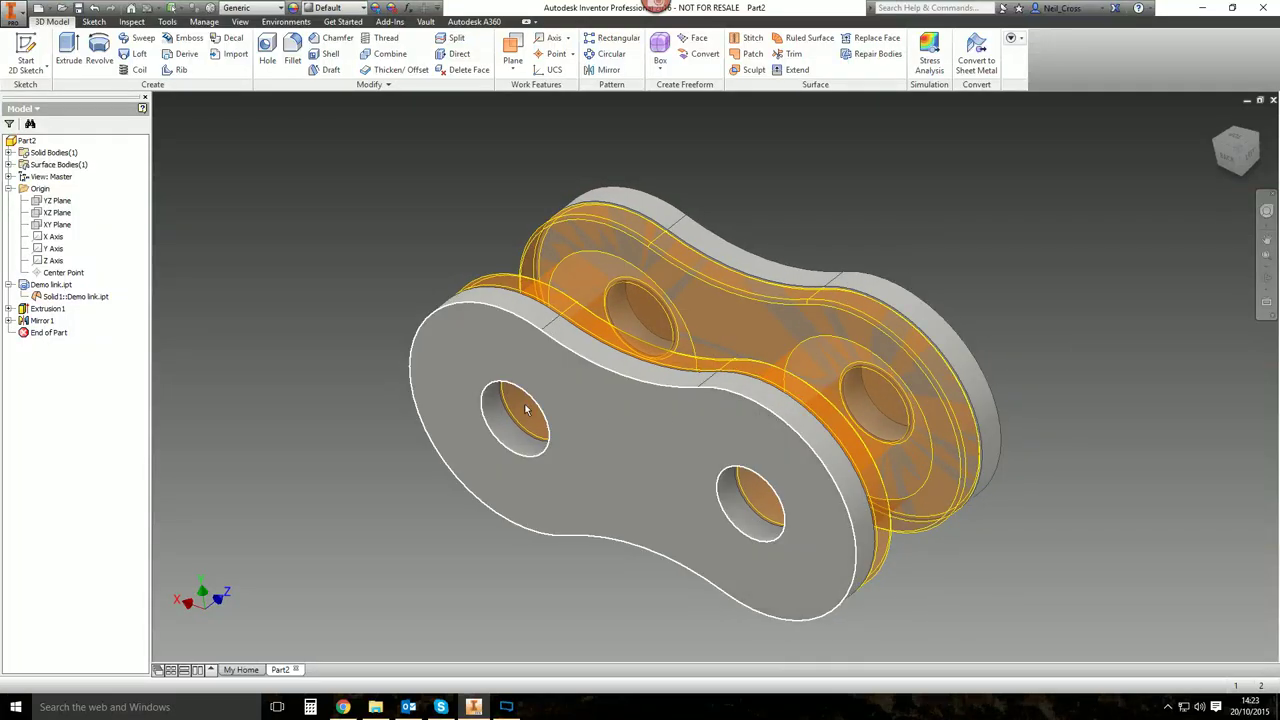
Hide the derived Solid1 surface body and check the roller chain drawing and dimension table in Chrome.
{"action": "right_click", "coordinate": [62, 297]}
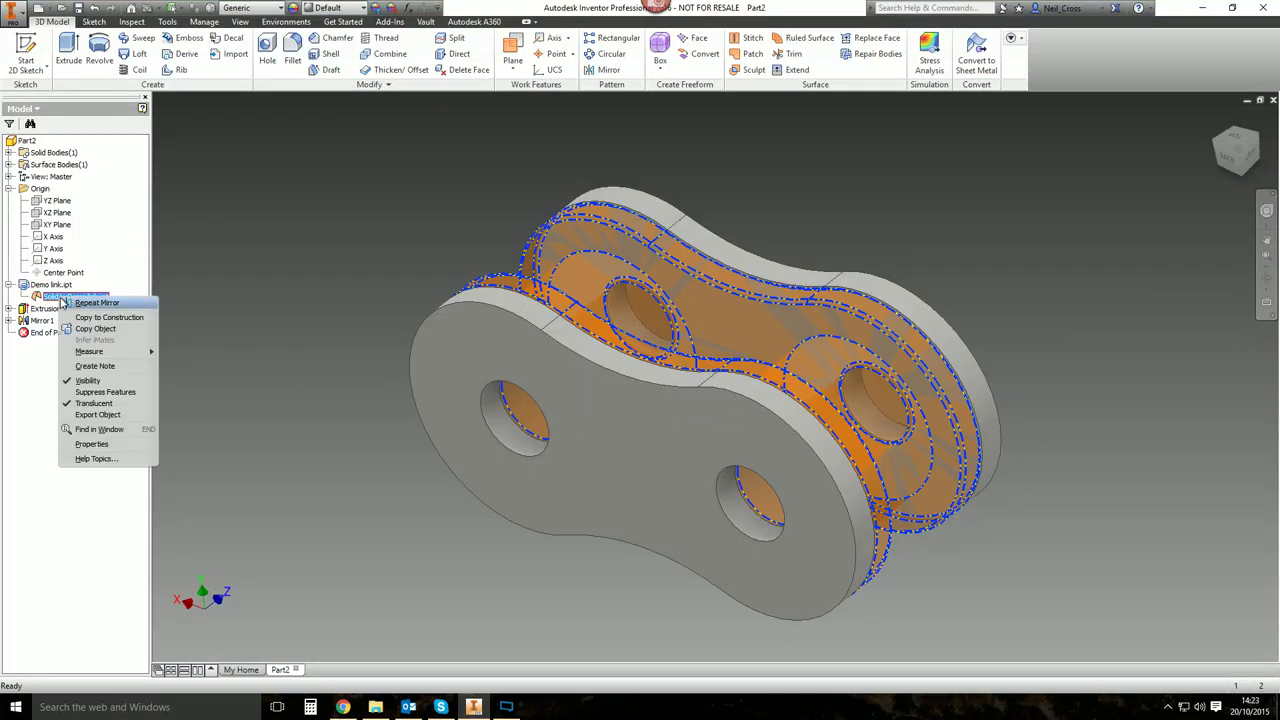
{"action": "left_click", "coordinate": [88, 380]}
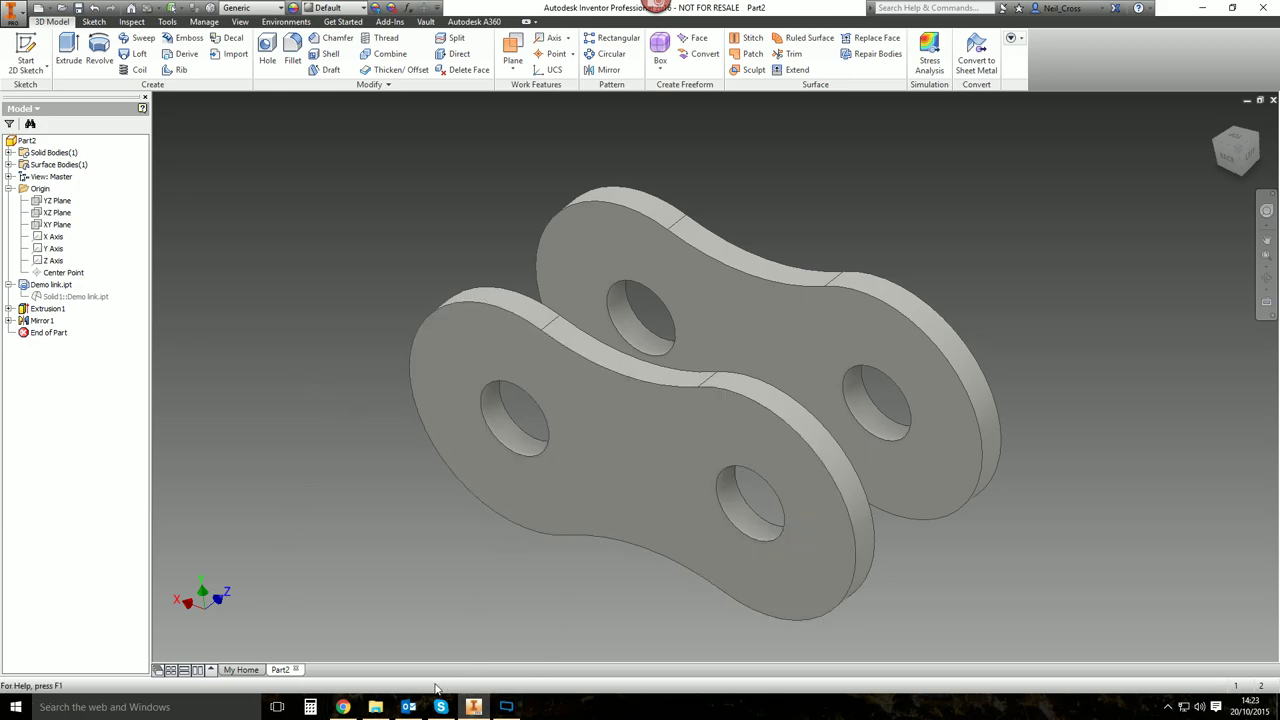
{"action": "left_click", "coordinate": [343, 707]}
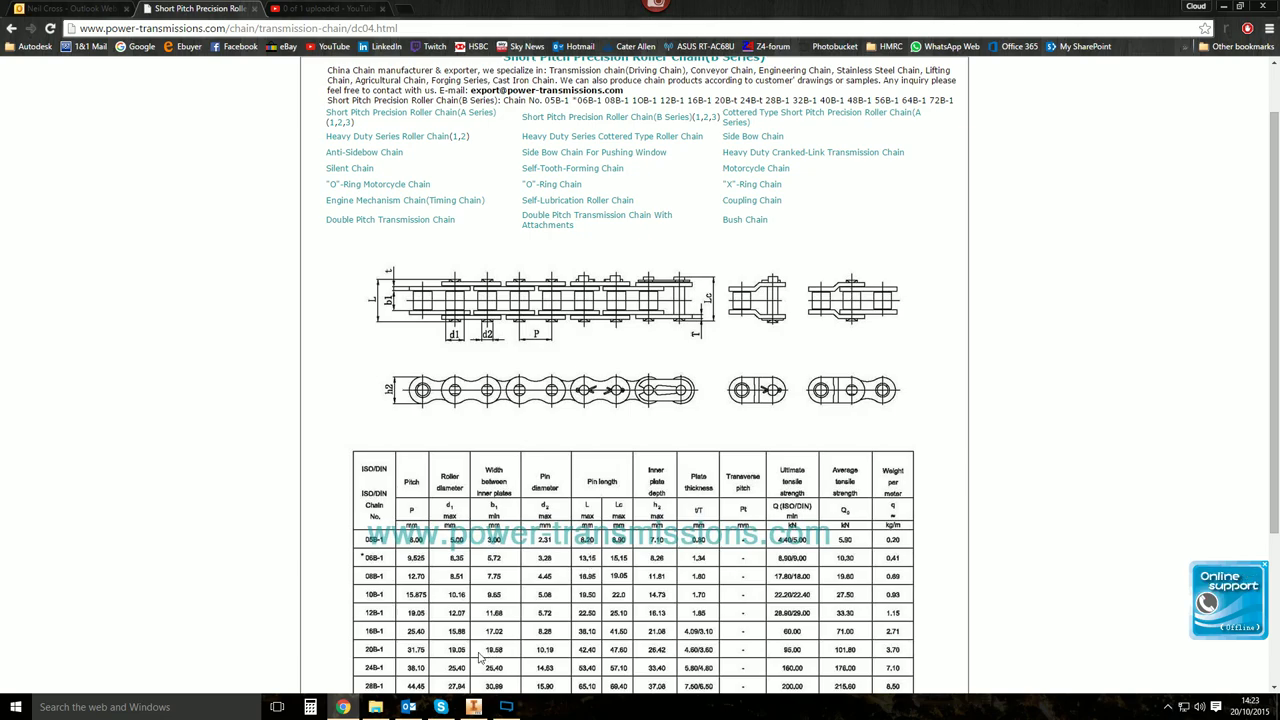
{"action": "mouse_move", "coordinate": [349, 711]}
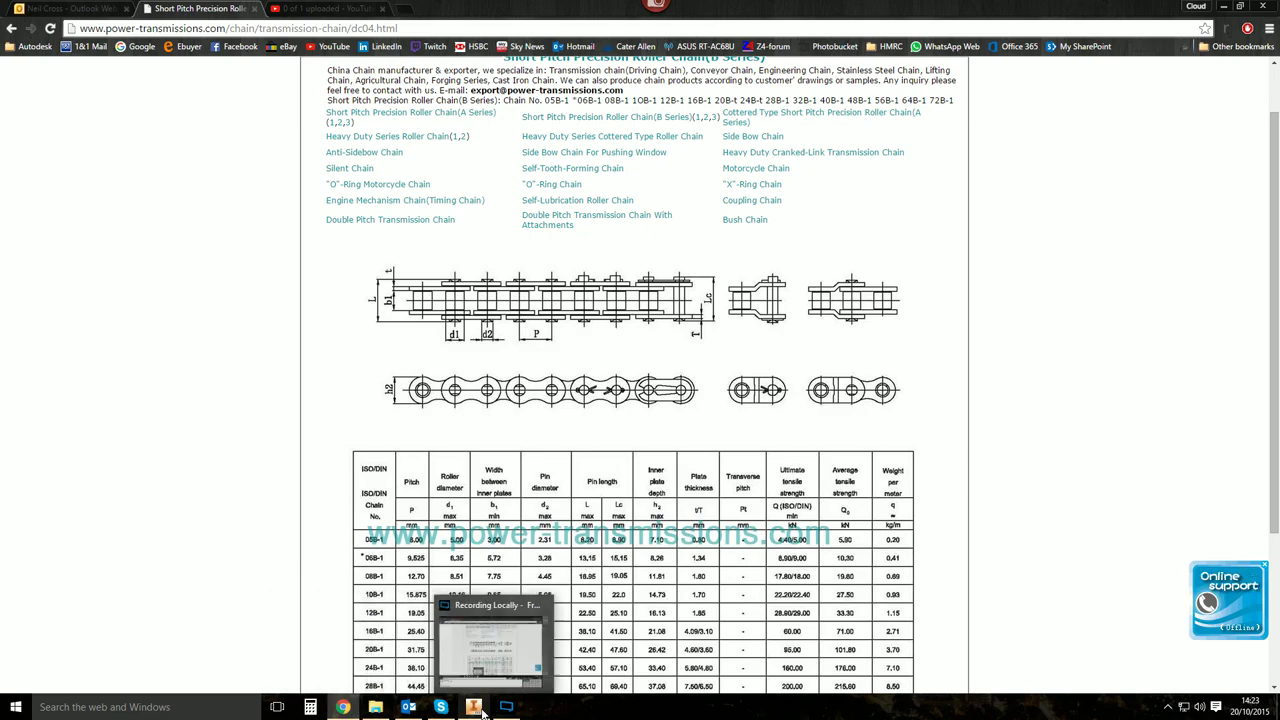
{"action": "left_click", "coordinate": [474, 707]}
Sketch on the XY plane between the plates, project one pin hole's circular edge into it and finish the sketch.
{"action": "left_click", "coordinate": [26, 50]}
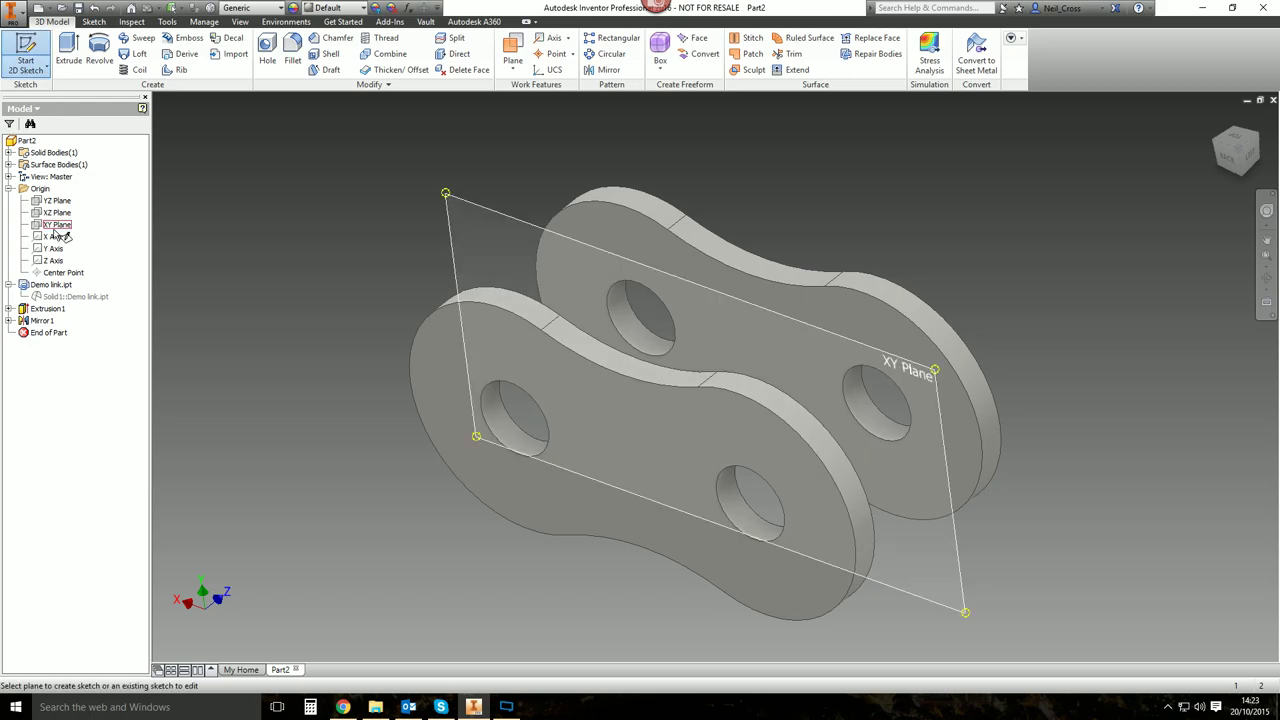
{"action": "left_click", "coordinate": [57, 225]}
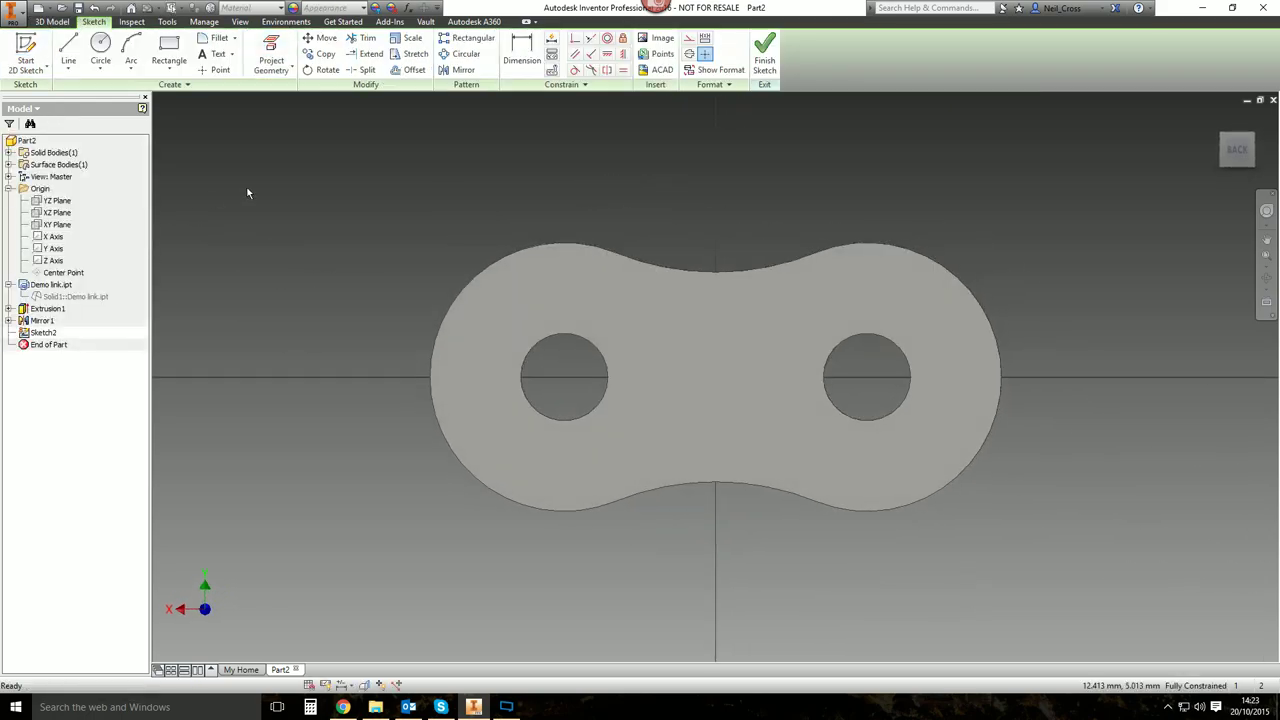
{"action": "key", "text": "F6"}
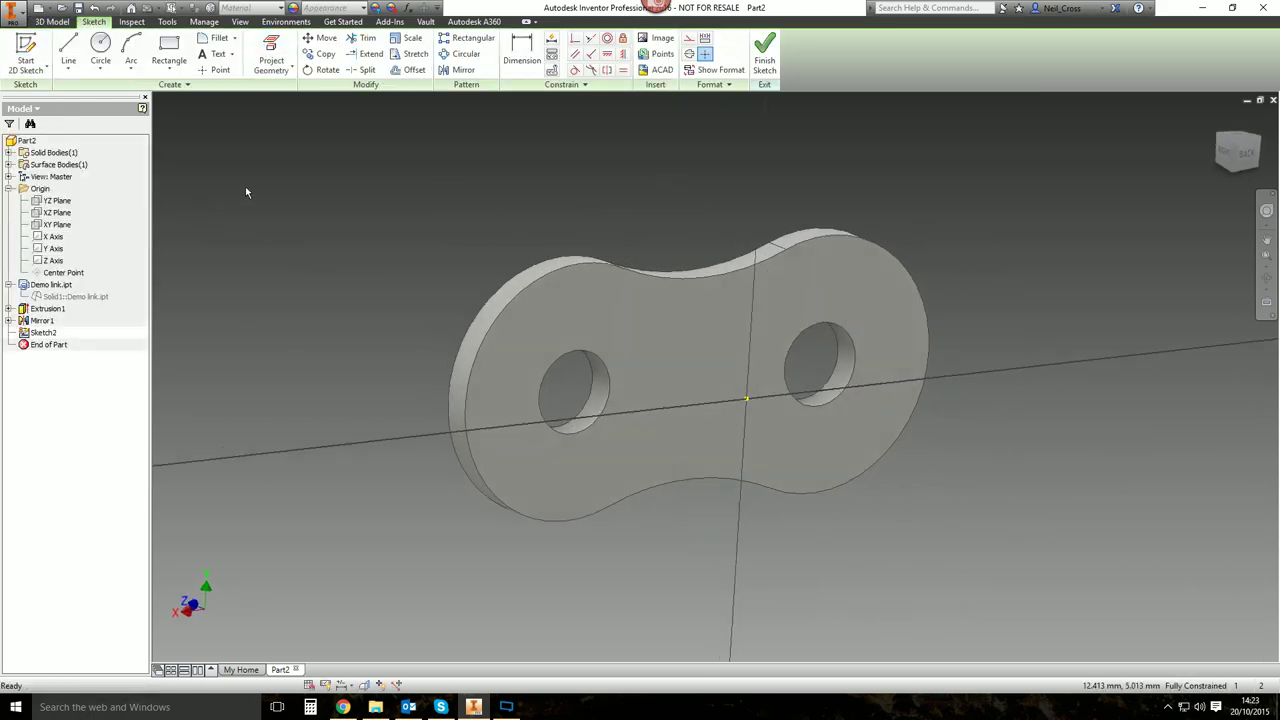
{"action": "middle_click_drag", "start_coordinate": [966, 432], "coordinate": [523, 179], "text": "shift"}
{"action": "left_click", "coordinate": [271, 55]}
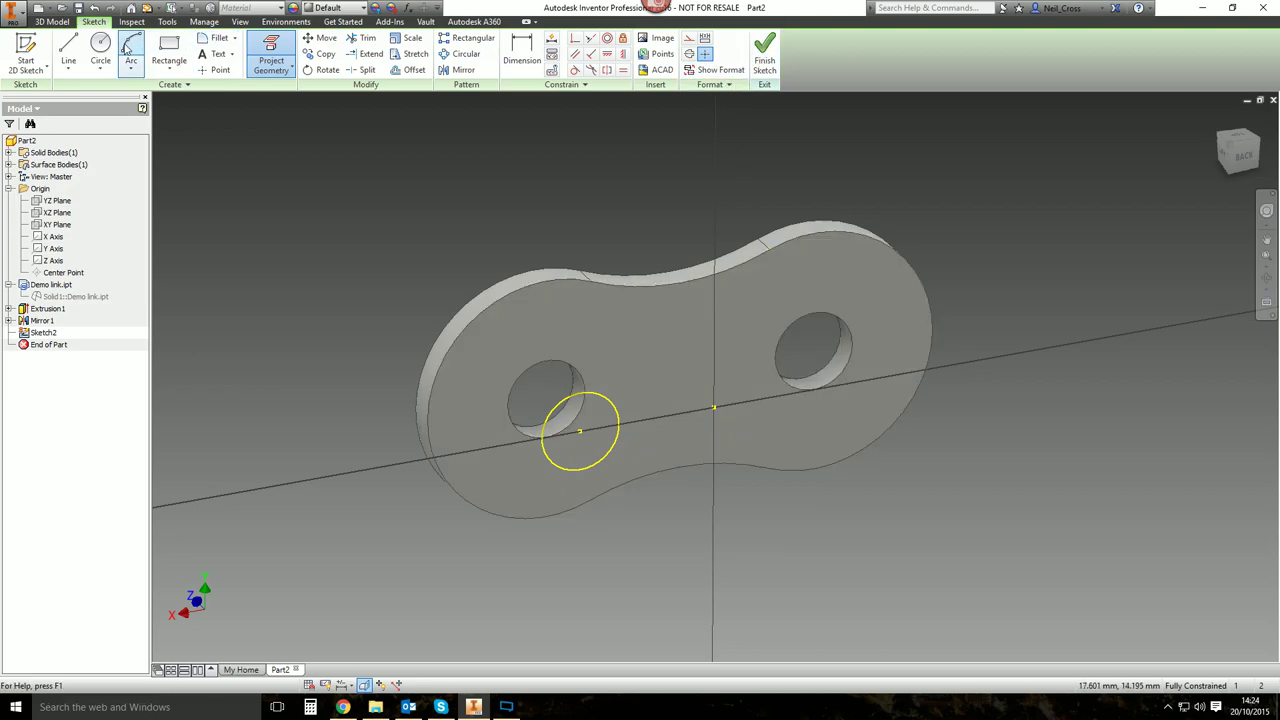
{"action": "left_click", "coordinate": [763, 55]}
Look up the 05B-1 pin length in Chrome and extrude the projected circle symmetrically by 8.2 mm through both plates.
{"action": "left_click", "coordinate": [68, 50]}
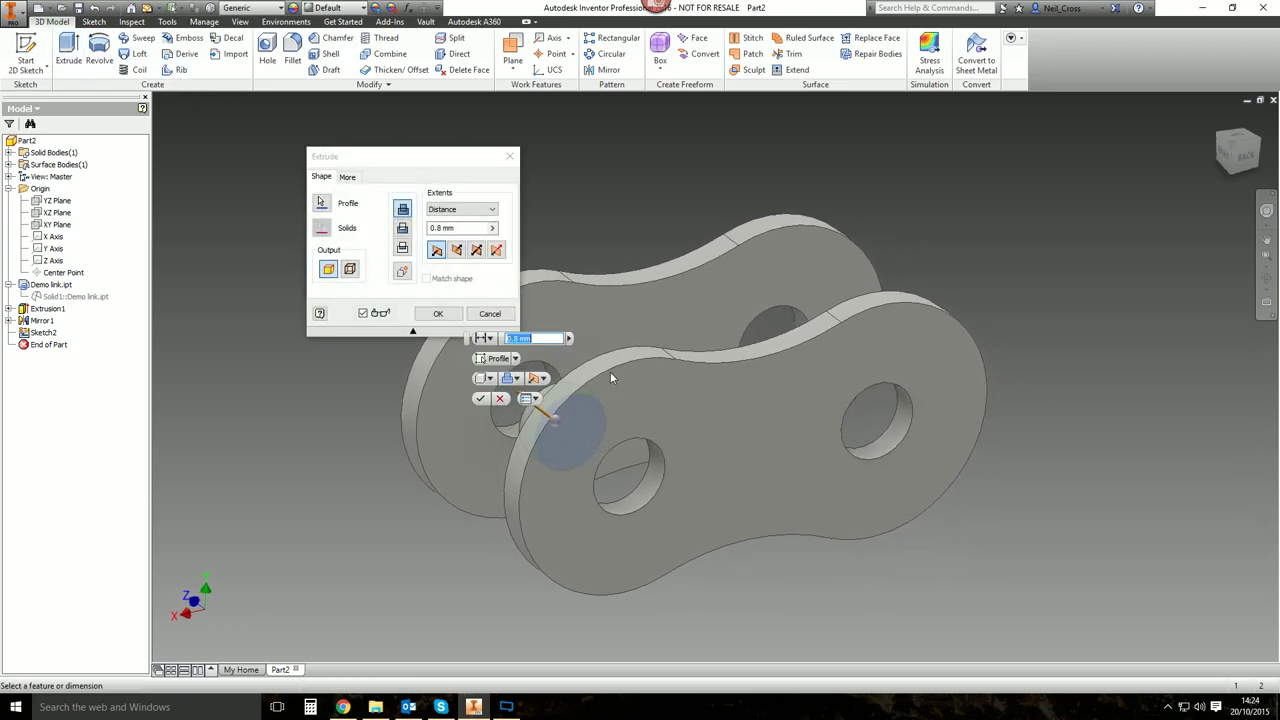
{"action": "middle_click_drag", "start_coordinate": [611, 373], "coordinate": [732, 376], "text": "shift"}
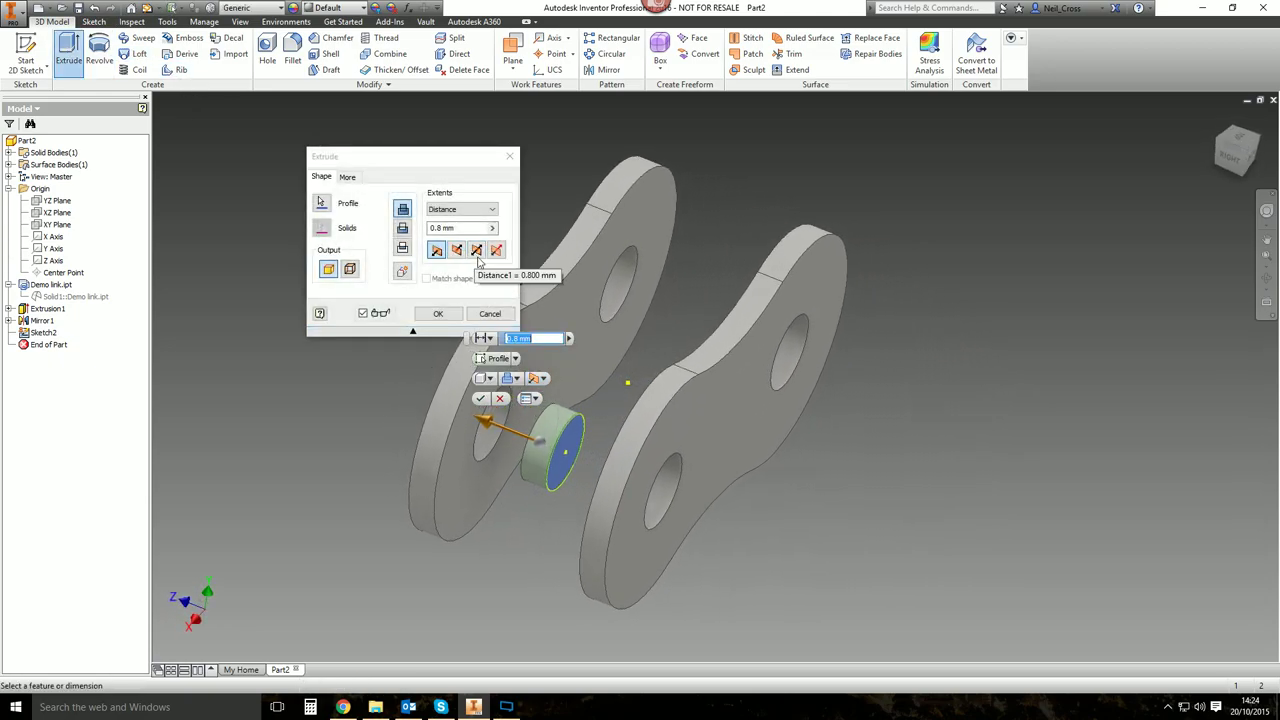
{"action": "left_click", "coordinate": [477, 252]}
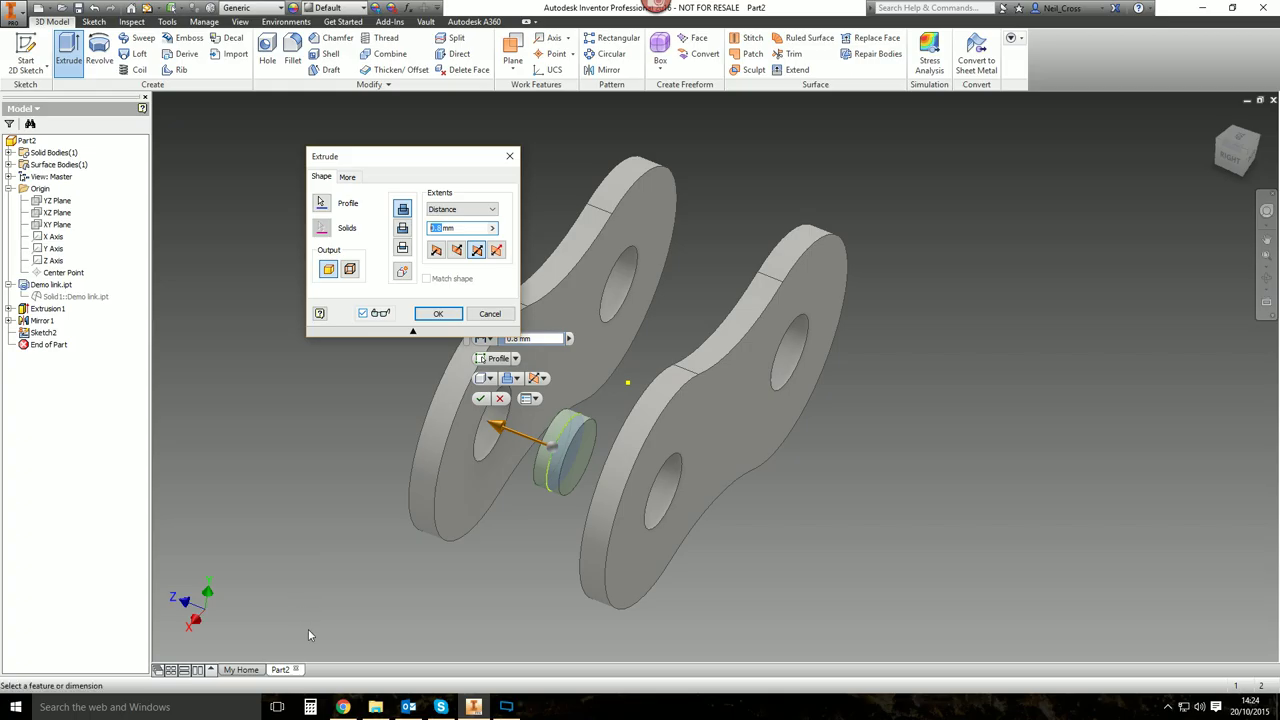
{"action": "left_click", "coordinate": [342, 707]}
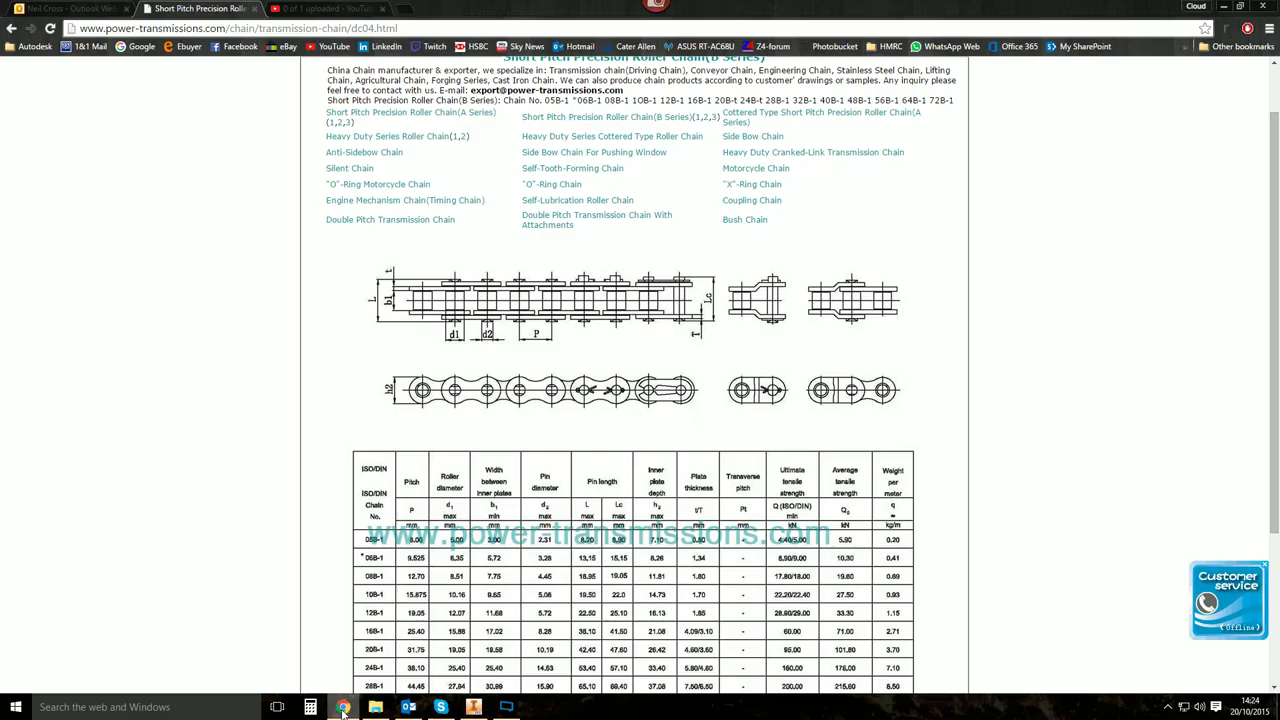
{"action": "left_click", "coordinate": [342, 707]}
{"action": "type", "text": "8.."}
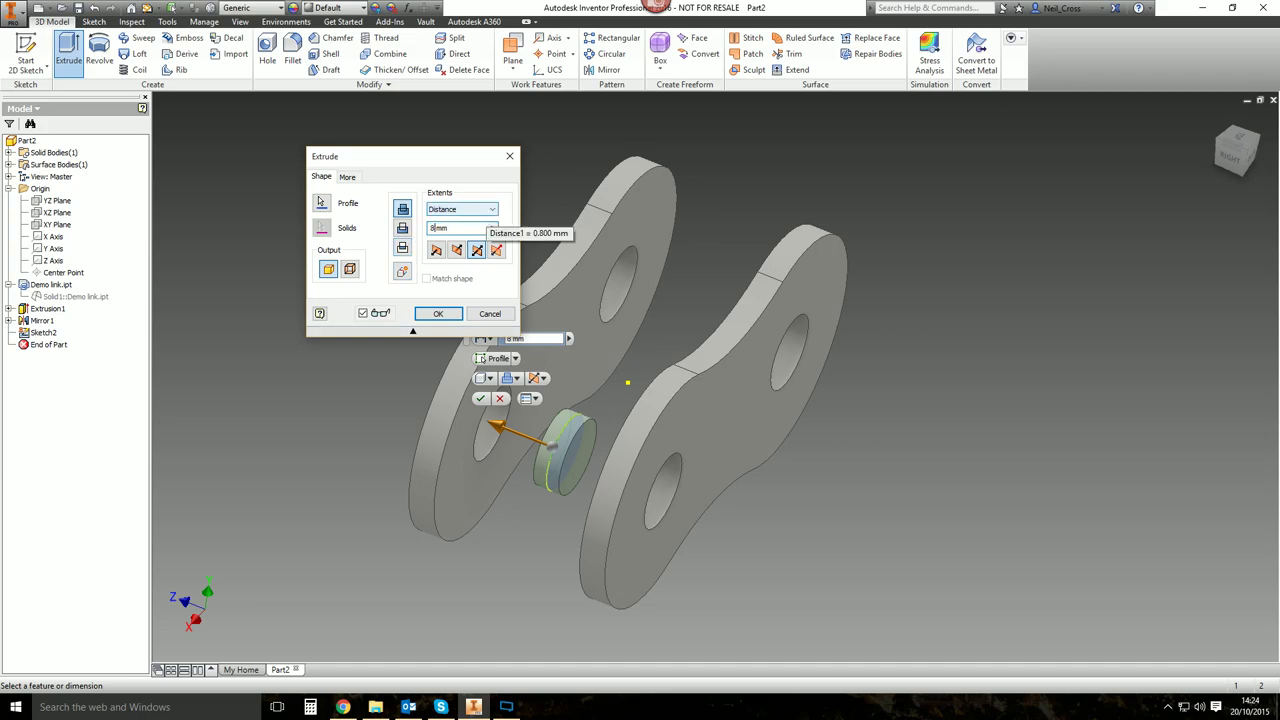
{"action": "type", "text": "2"}
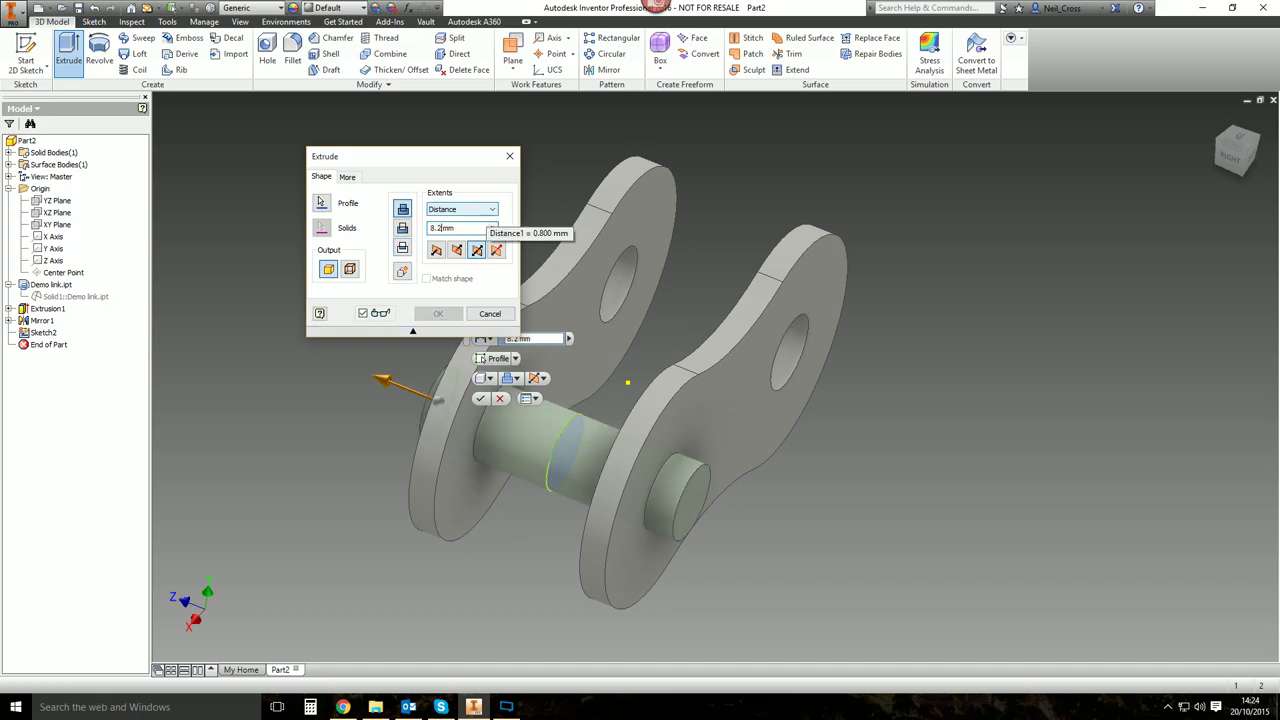
{"action": "middle_click_drag", "start_coordinate": [540, 185], "coordinate": [385, 396], "text": "shift"}
{"action": "left_click", "coordinate": [438, 313]}
Mirror the extruded pin about the YZ plane to fill the second pair of pin holes.
{"action": "middle_click_drag", "start_coordinate": [583, 388], "coordinate": [900, 420], "text": "shift"}
{"action": "left_click", "coordinate": [606, 69]}
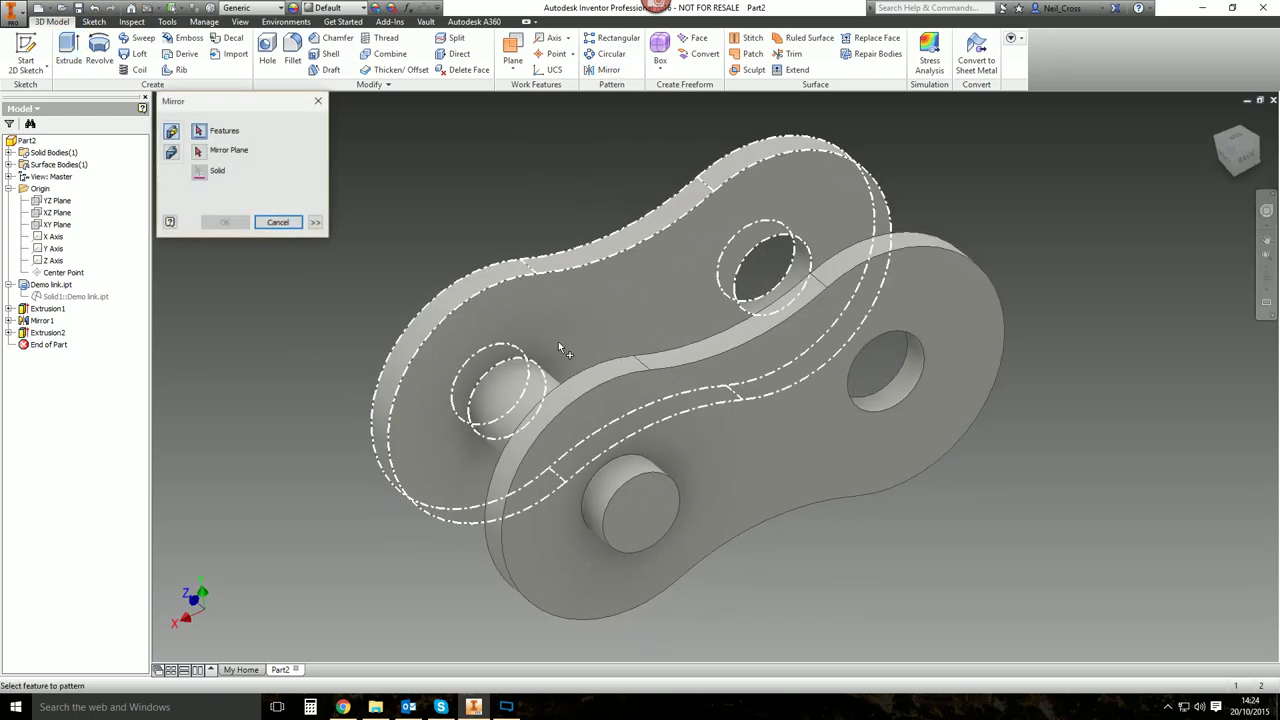
{"action": "left_click", "coordinate": [512, 395]}
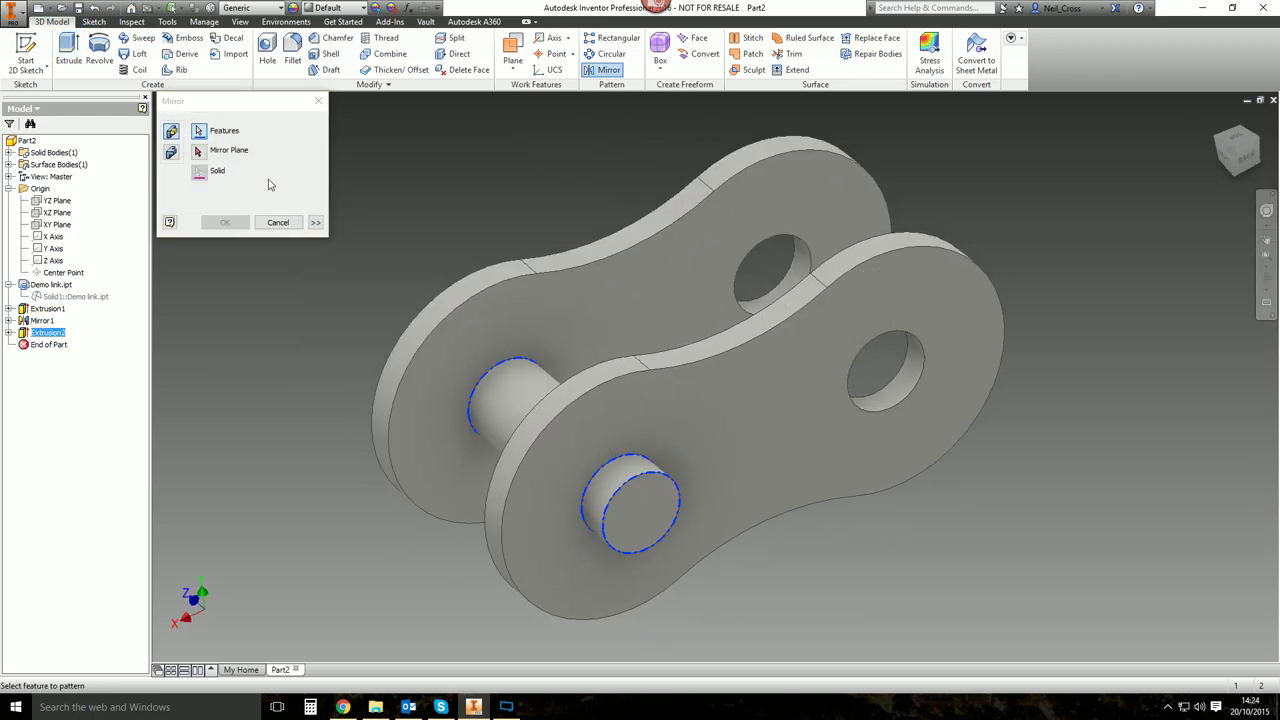
{"action": "left_click", "coordinate": [56, 200]}
{"action": "left_click", "coordinate": [225, 222]}
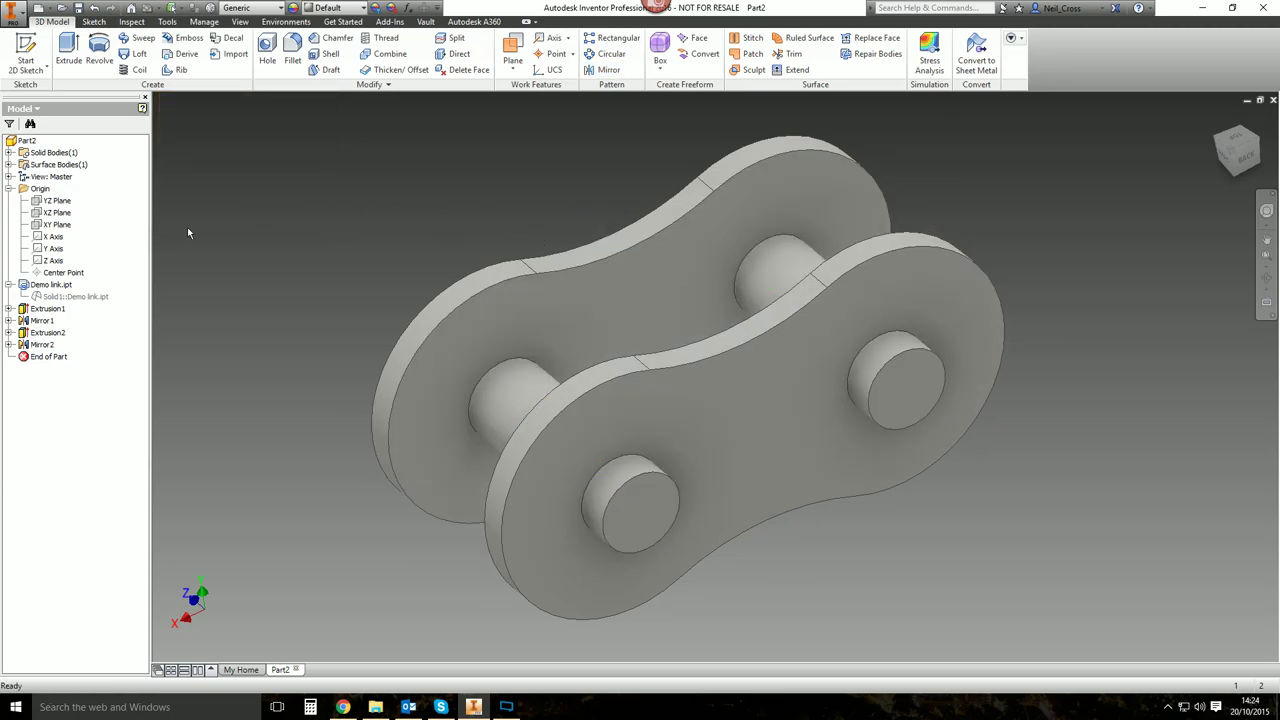
Examine the mirrored feature, the pin extrusion's Sketch2 and the cylindrical faces of both pins.
{"action": "left_click", "coordinate": [9, 344]}
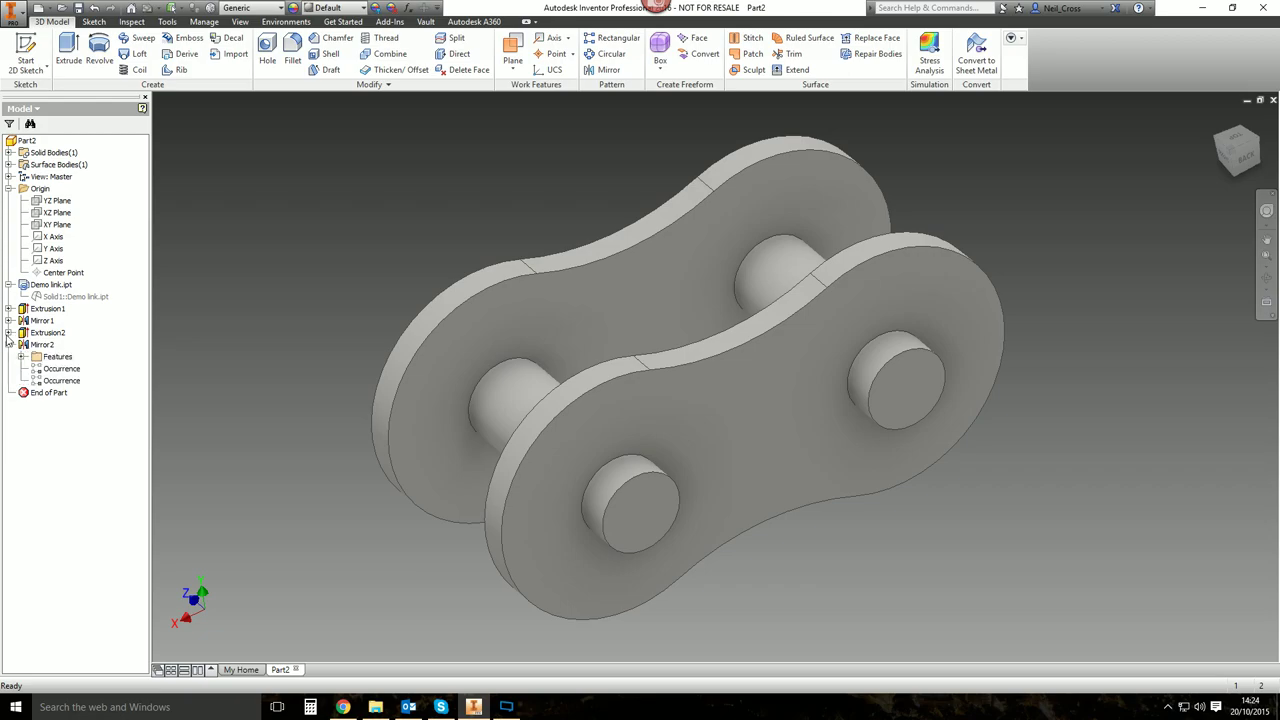
{"action": "left_click", "coordinate": [9, 332]}
{"action": "left_click", "coordinate": [49, 345]}
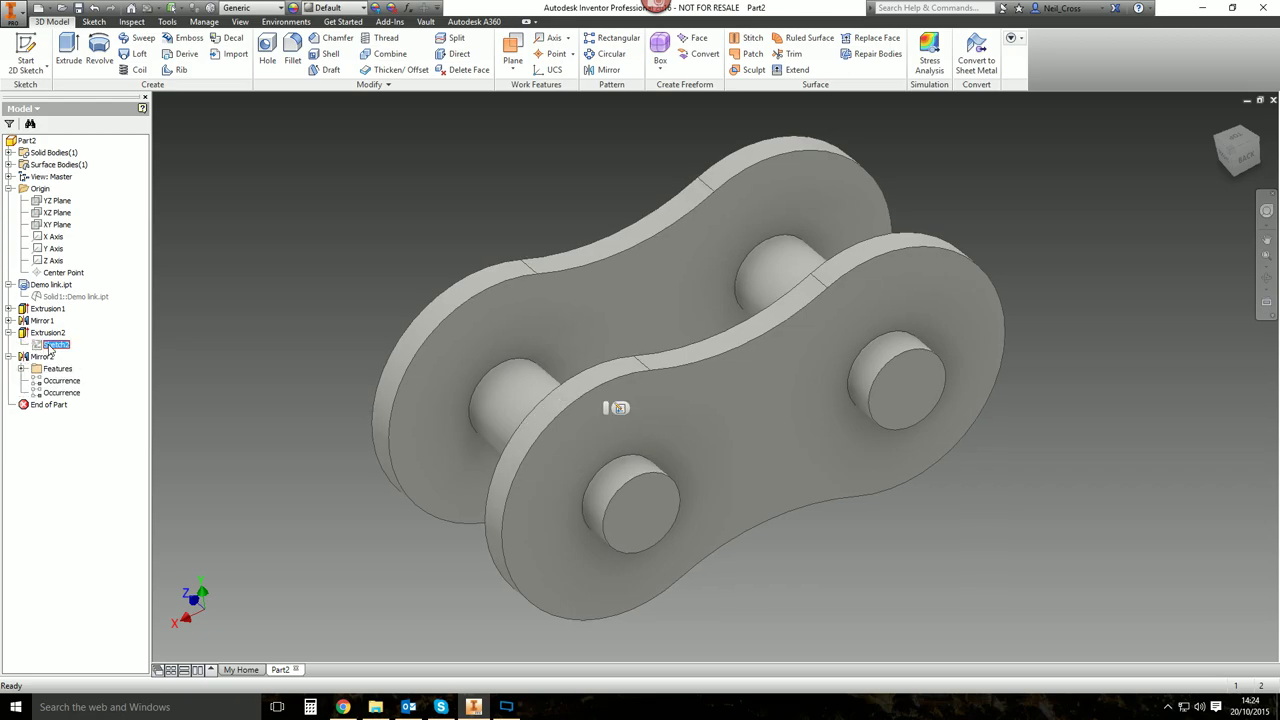
{"action": "double_click", "coordinate": [42, 347]}
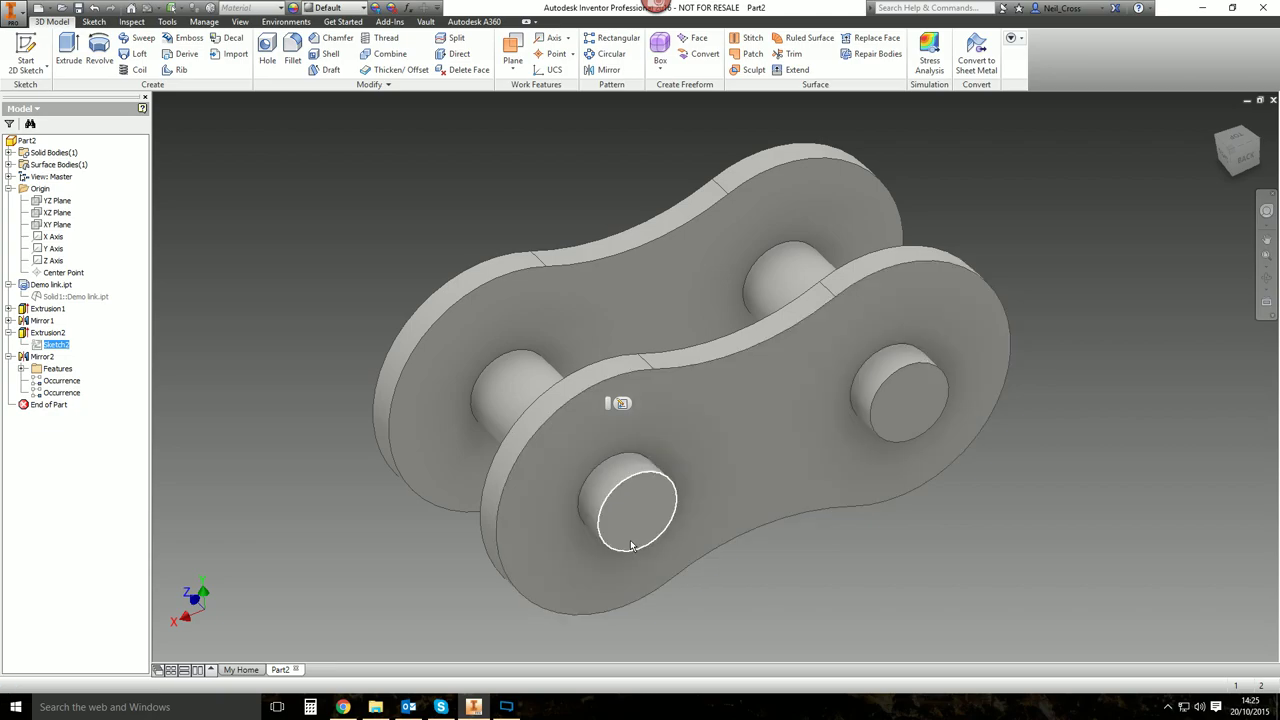
{"action": "left_click", "coordinate": [504, 387]}
{"action": "left_click", "coordinate": [775, 300]}
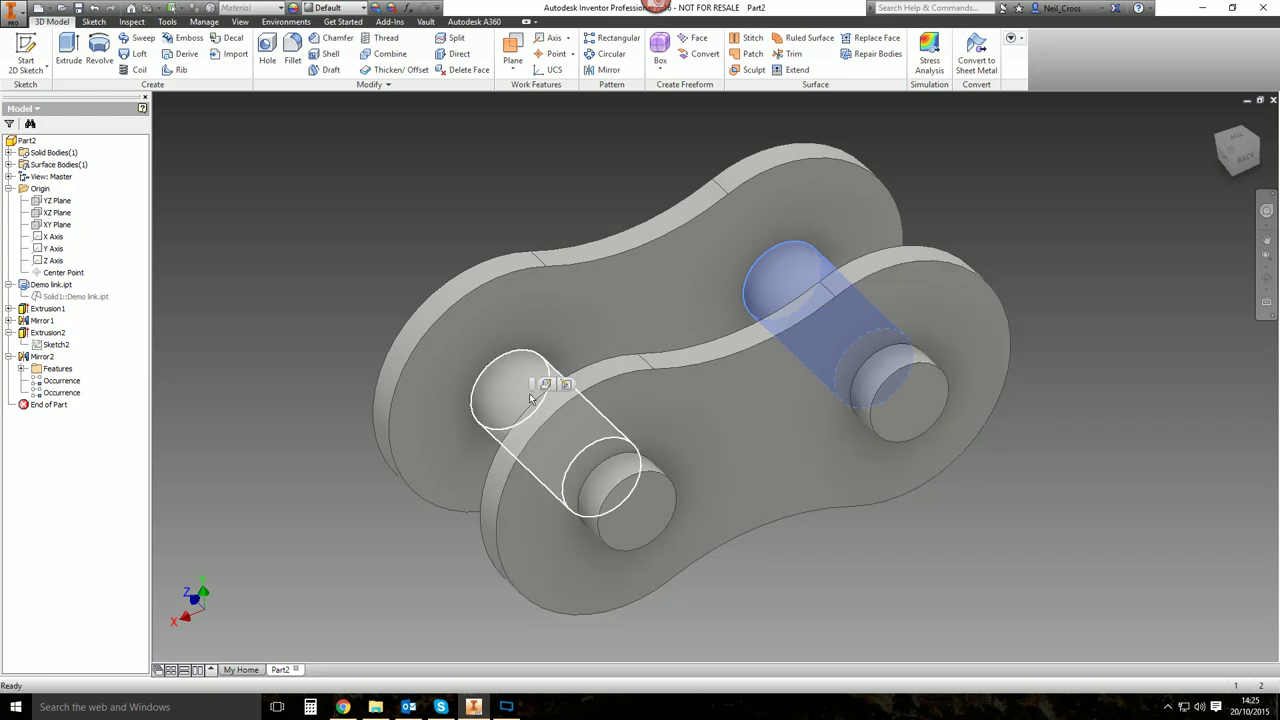
Compare the original pin's faces with its mirrored copy and collapse the pin extrusion and mirror features in the browser.
{"action": "left_click", "coordinate": [538, 388]}
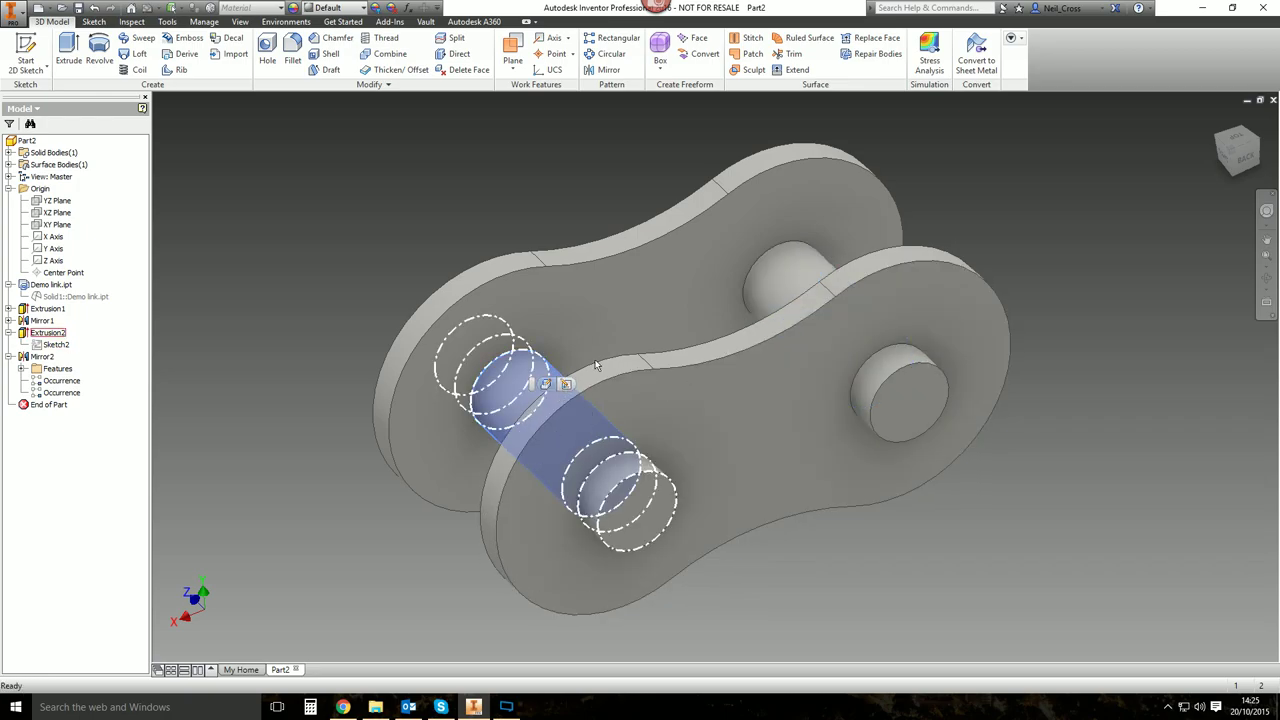
{"action": "left_click", "coordinate": [775, 295]}
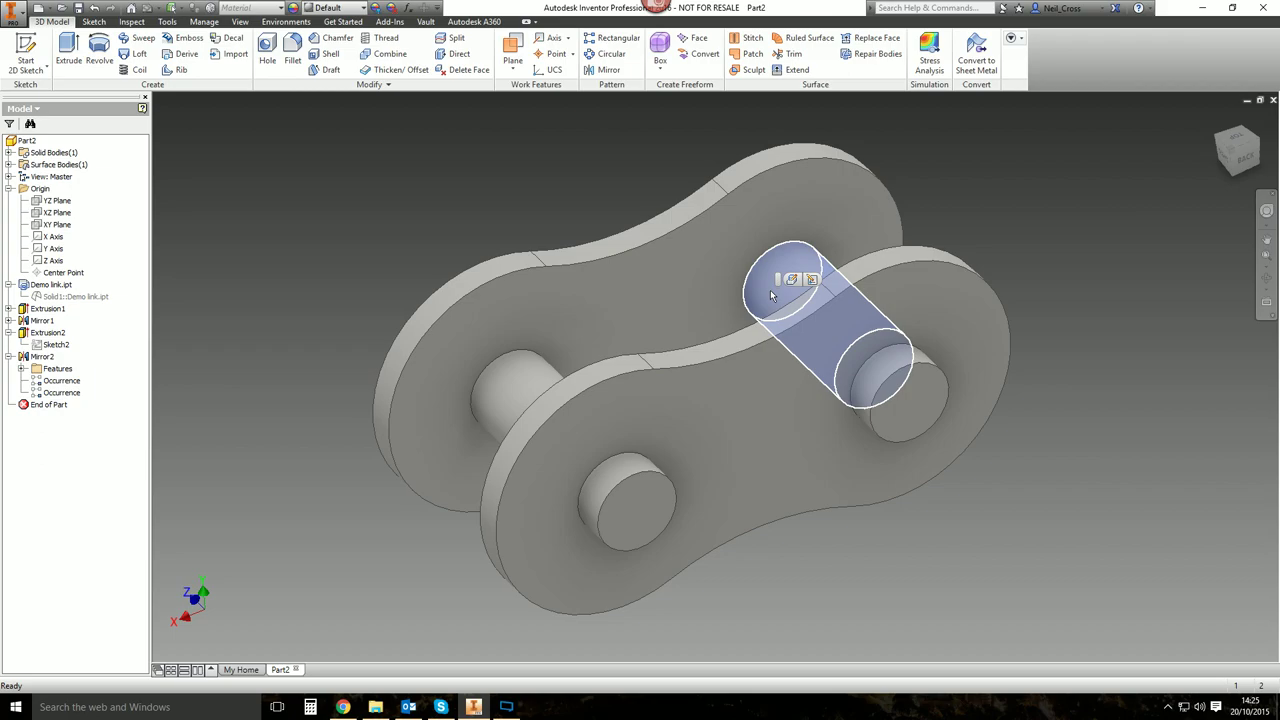
{"action": "left_click", "coordinate": [603, 104]}
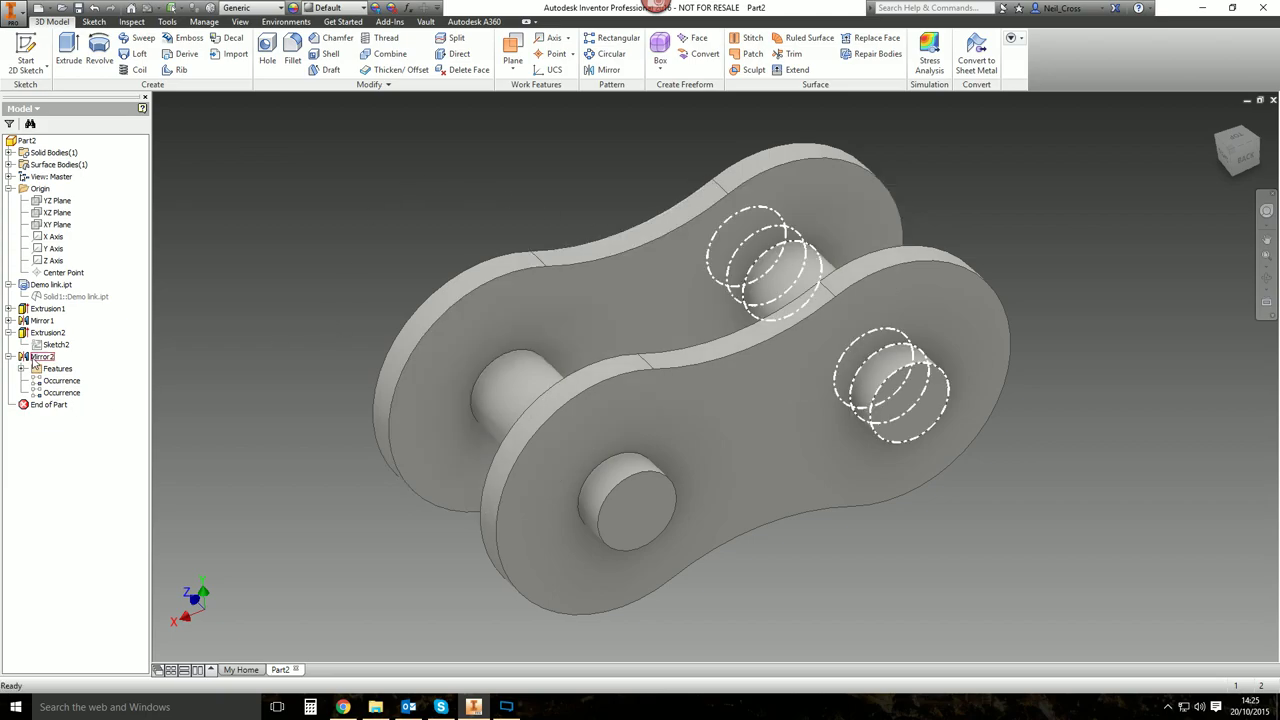
{"action": "right_click", "coordinate": [36, 356]}
{"action": "left_click", "coordinate": [237, 330]}
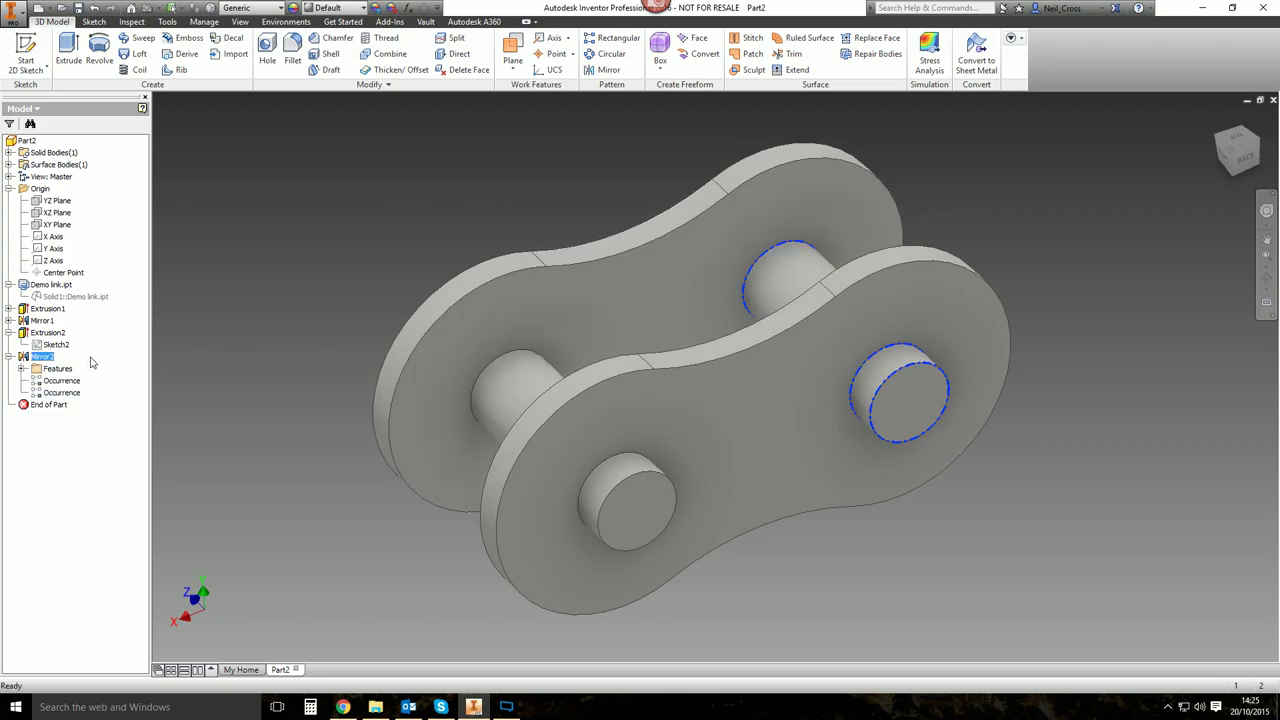
{"action": "left_click", "coordinate": [9, 332]}
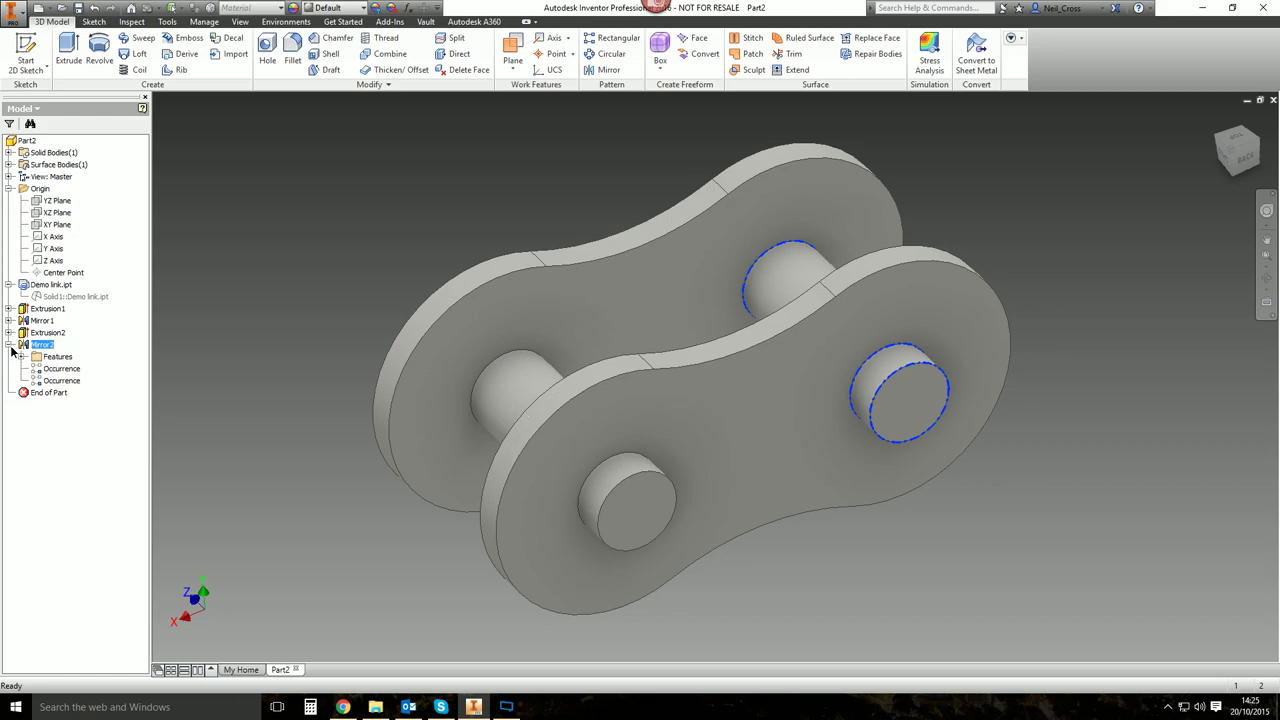
{"action": "left_click", "coordinate": [9, 344]}
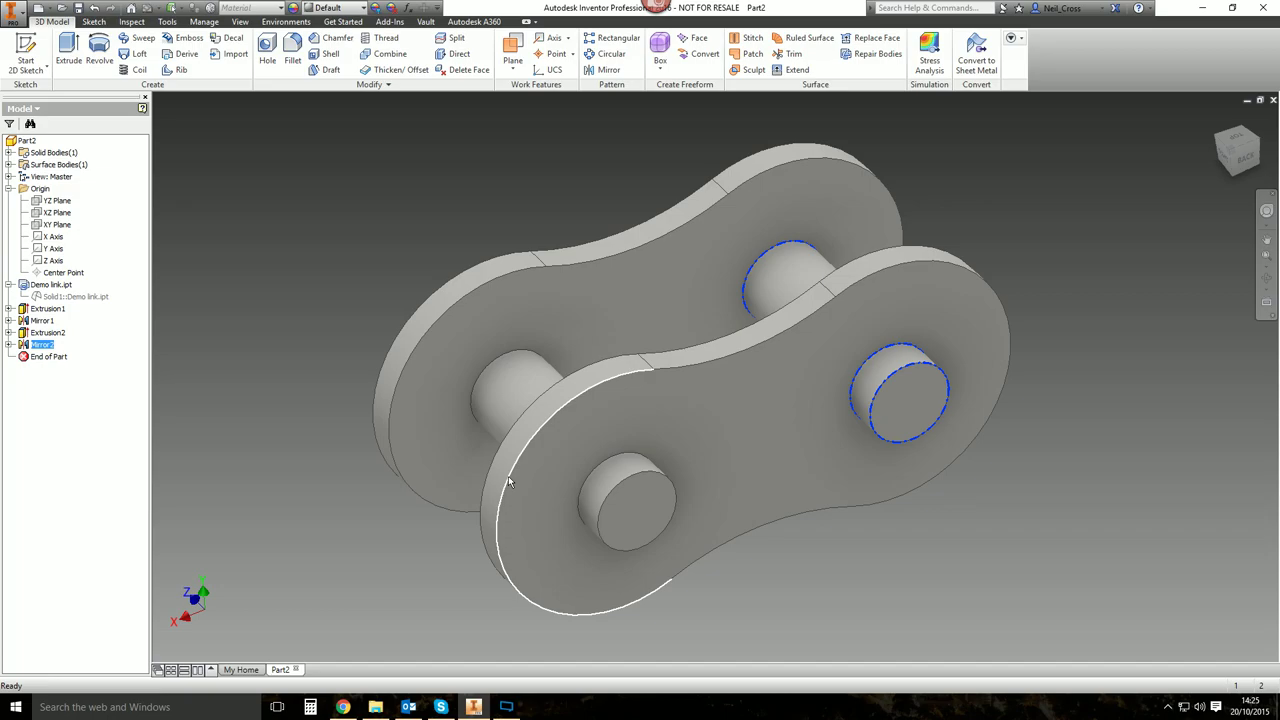
{"action": "left_click", "coordinate": [365, 110]}
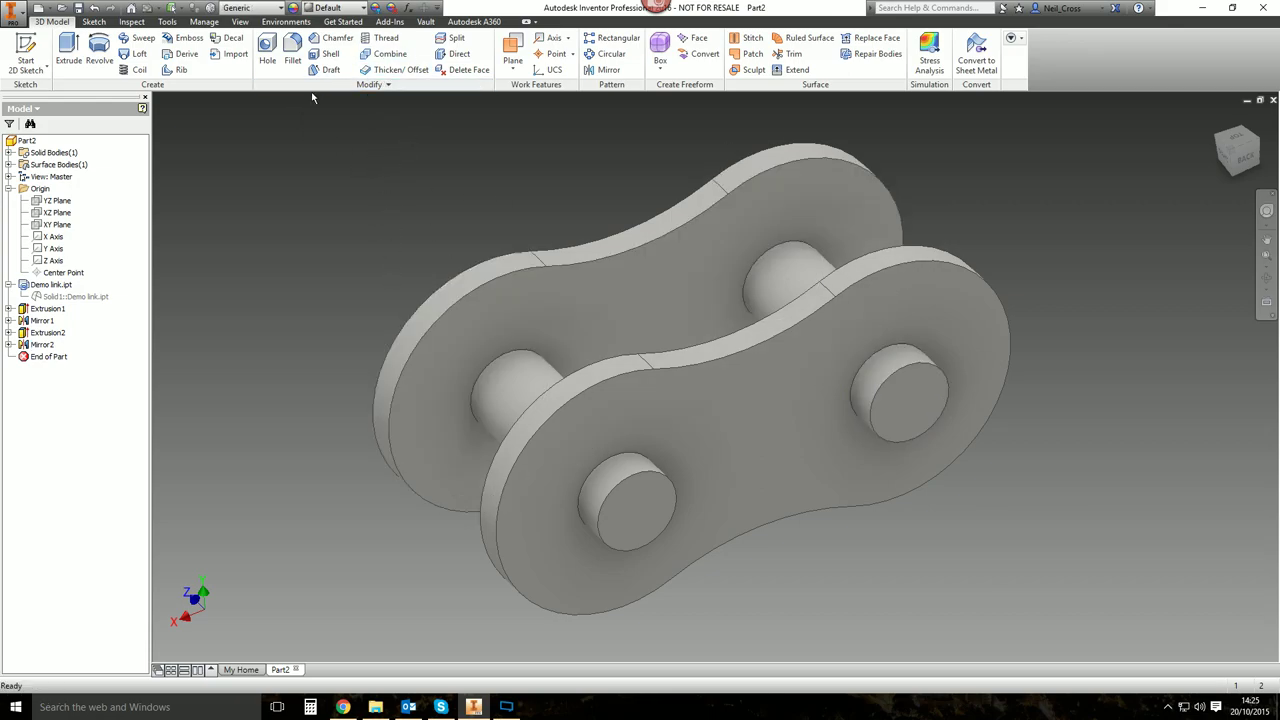
Set up a constant 0.1 mm edge fillet and select the inner and outer perimeter edges of both link plates.
{"action": "left_click", "coordinate": [292, 55]}
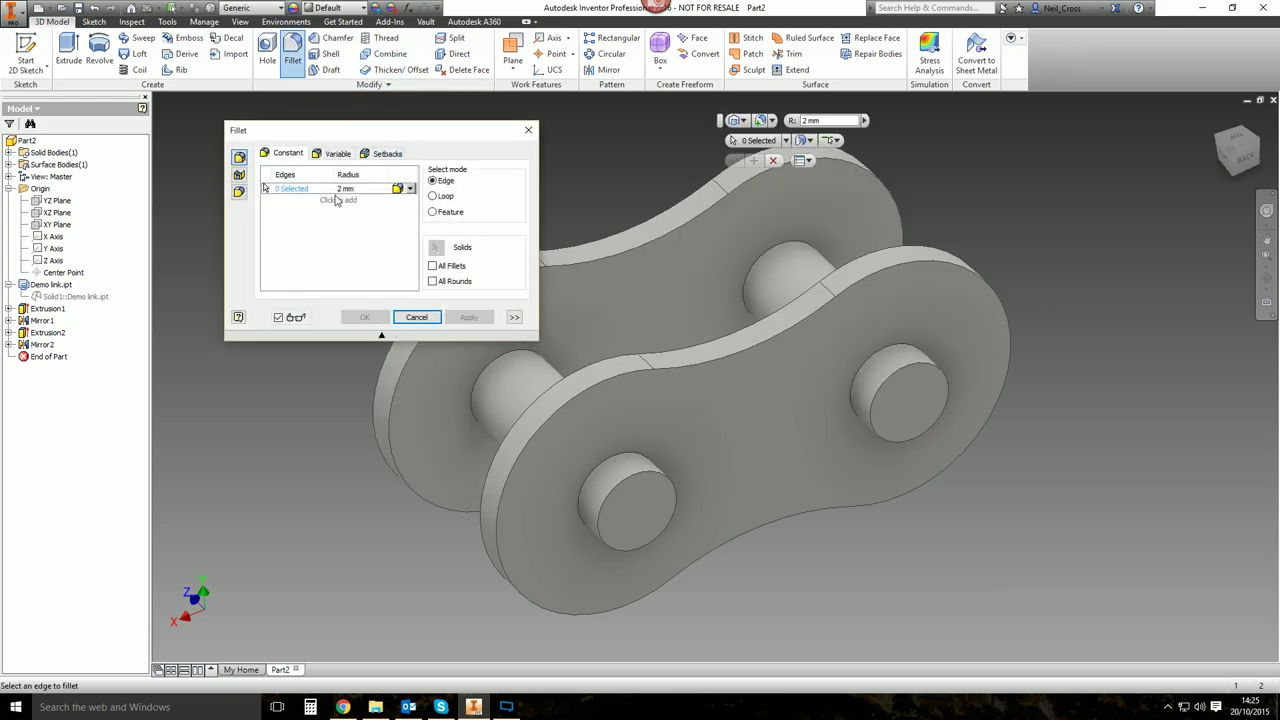
{"action": "key", "text": "BackSpace"}
{"action": "type", "text": "0.1"}
{"action": "left_click", "coordinate": [615, 385]}
{"action": "left_click", "coordinate": [491, 543]}
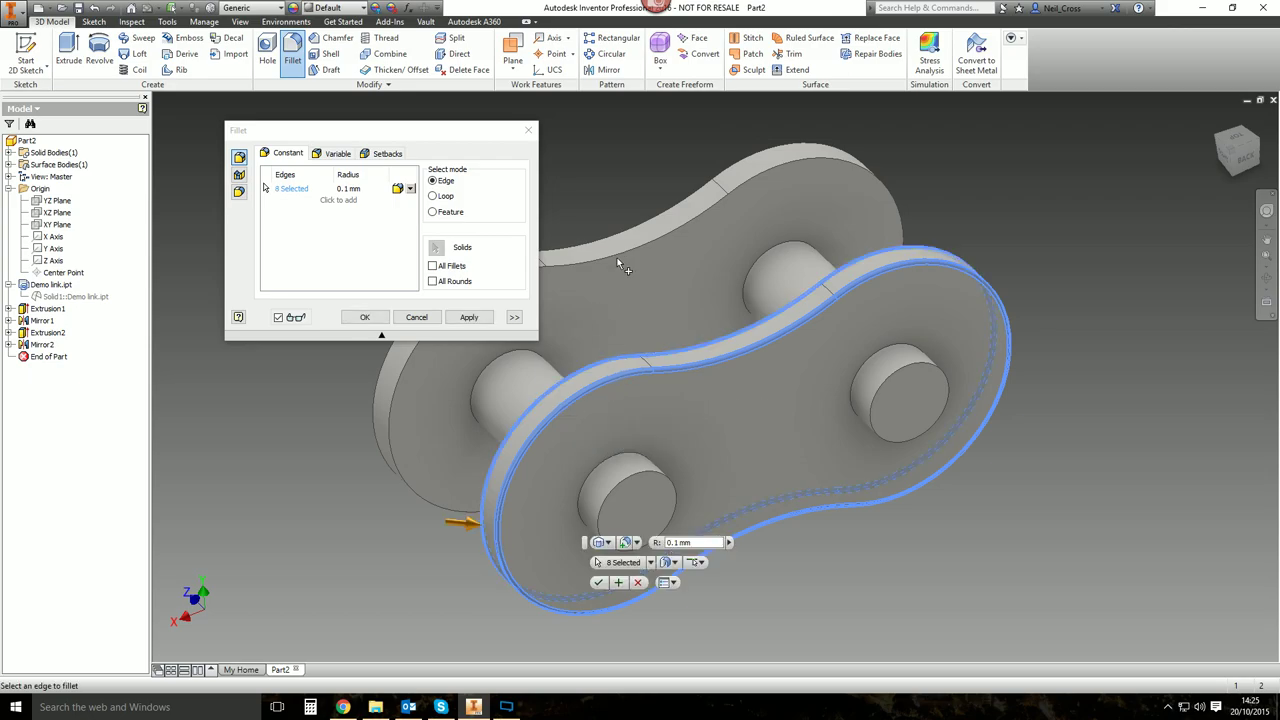
{"action": "left_click", "coordinate": [617, 240]}
{"action": "left_click", "coordinate": [617, 240]}
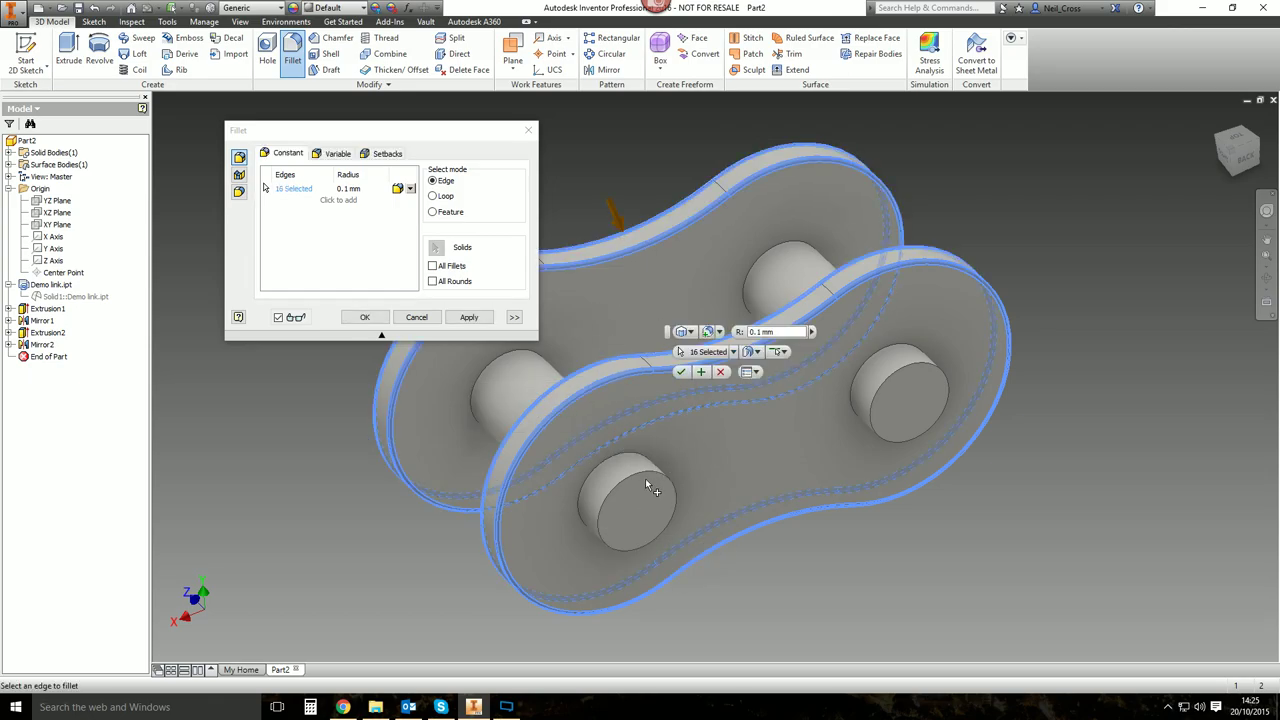
Add the circular end edges of both pins on both sides to the selection and create the fillet.
{"action": "left_click", "coordinate": [652, 485]}
{"action": "left_click", "coordinate": [937, 432]}
{"action": "middle_click_drag", "start_coordinate": [930, 420], "coordinate": [705, 355], "text": "shift"}
{"action": "left_click", "coordinate": [700, 352]}
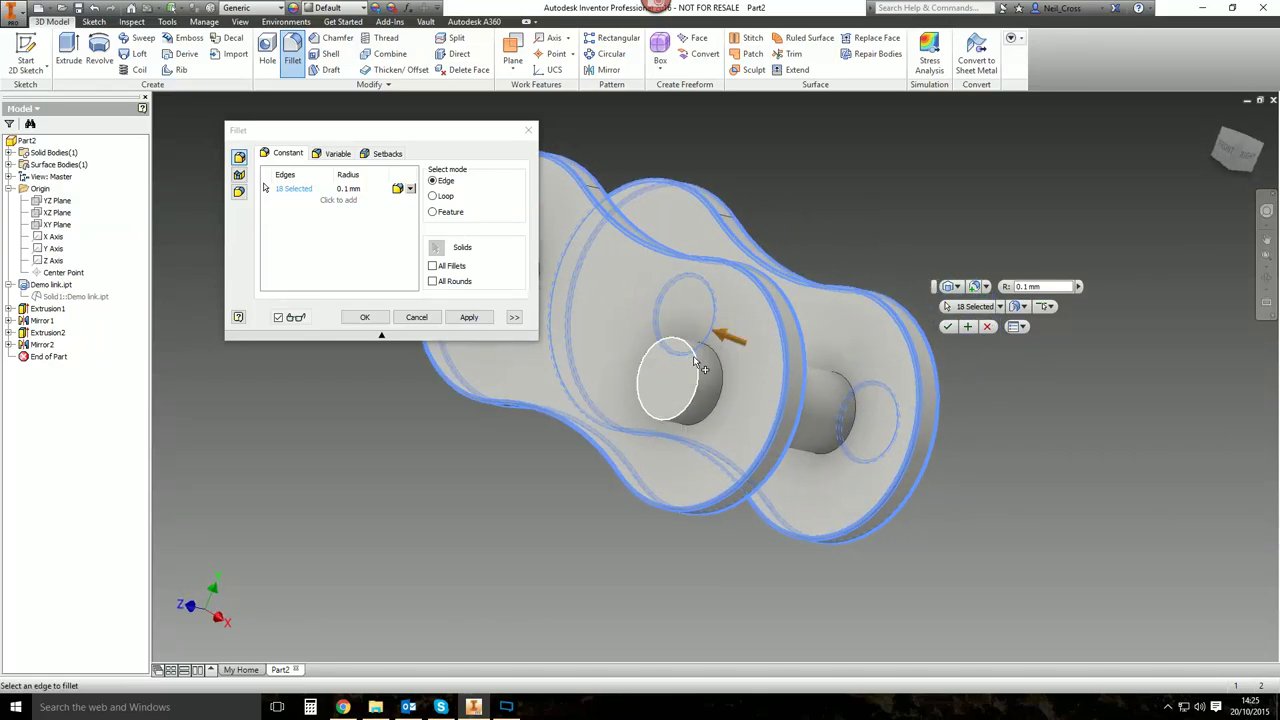
{"action": "scroll", "coordinate": [730, 350], "scroll_direction": "down", "scroll_amount": 3}
{"action": "left_click", "coordinate": [760, 349]}
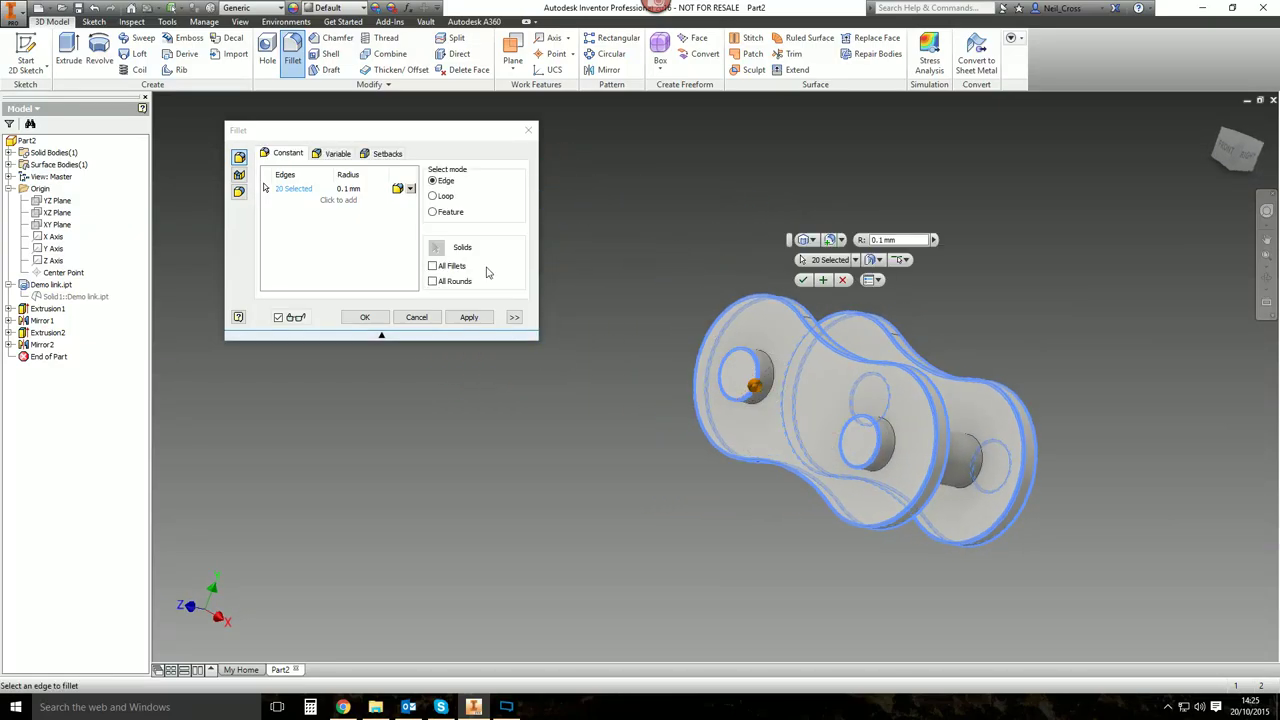
{"action": "key", "text": "F6"}
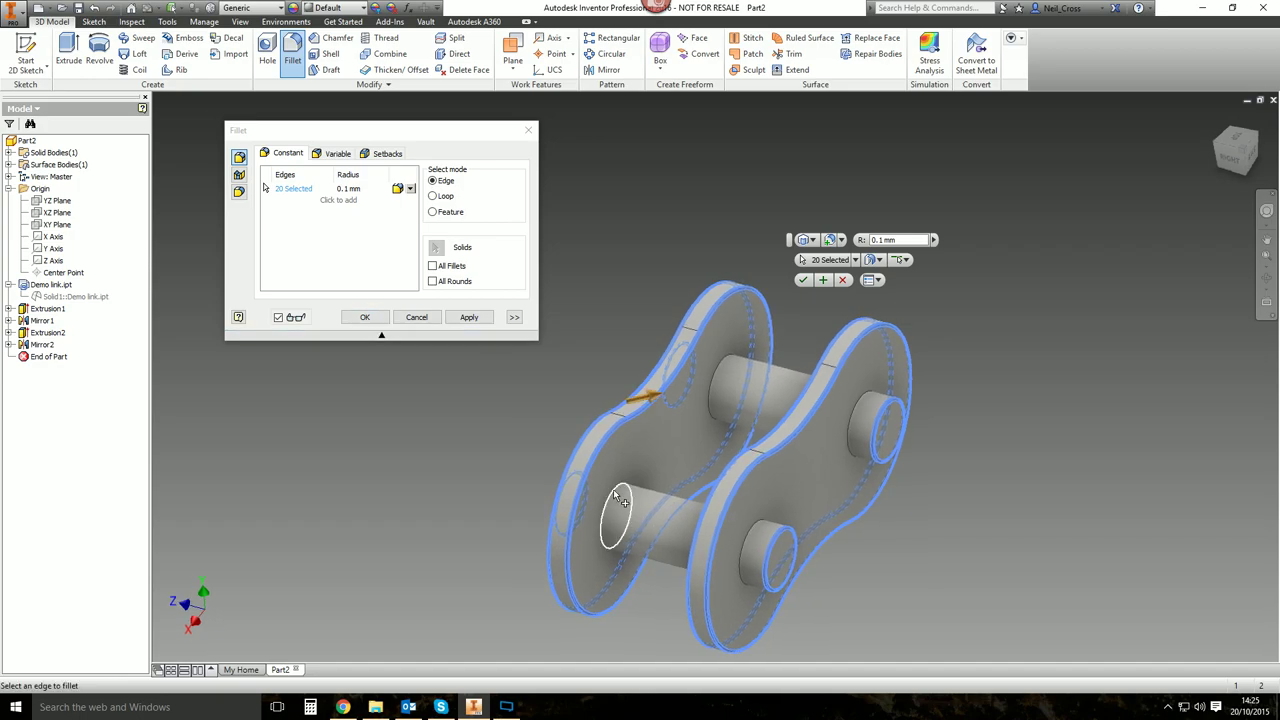
{"action": "left_click", "coordinate": [366, 318]}
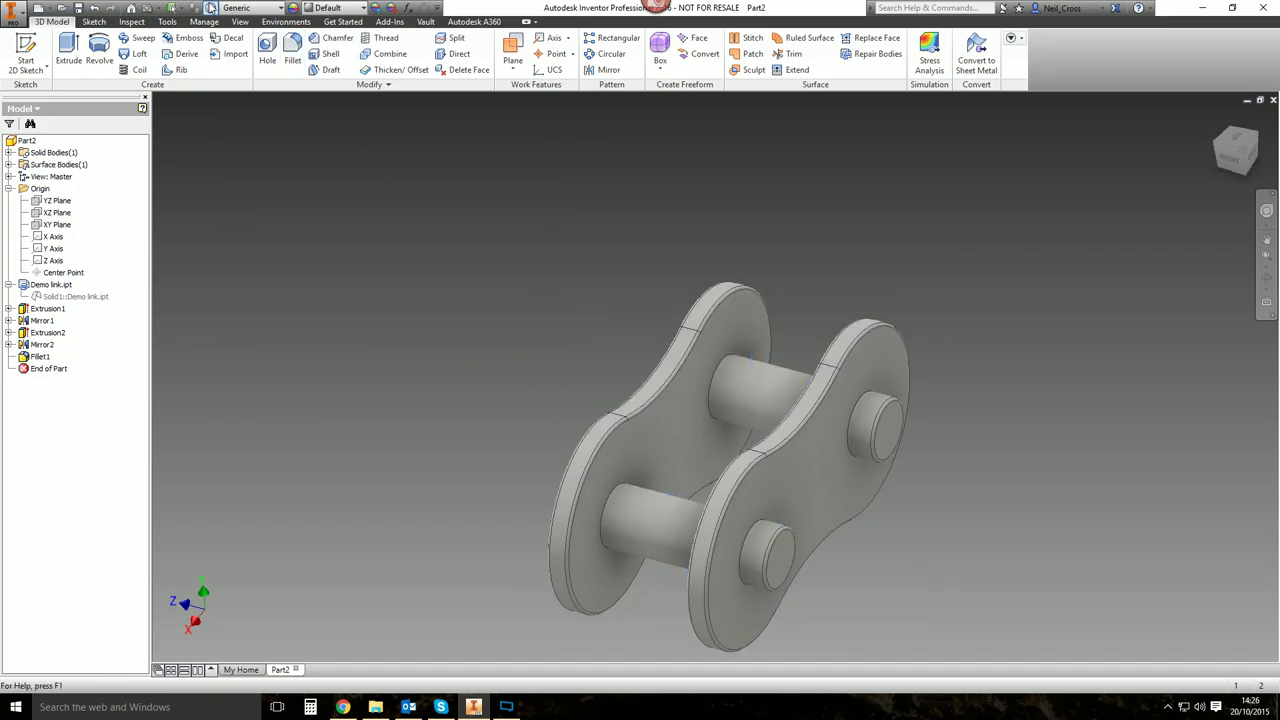
Assign the Iron, Cast material to the outer link part.
{"action": "left_click", "coordinate": [245, 8]}
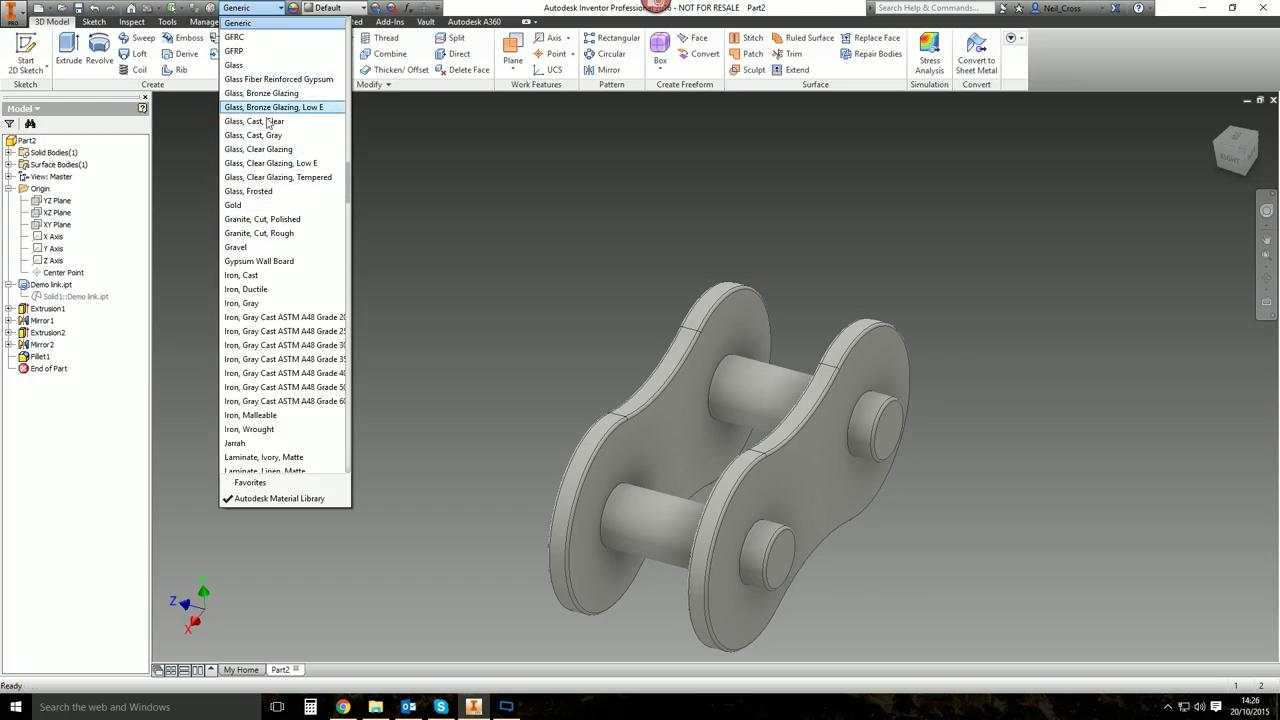
{"action": "scroll", "coordinate": [268, 190], "scroll_direction": "up", "scroll_amount": 2}
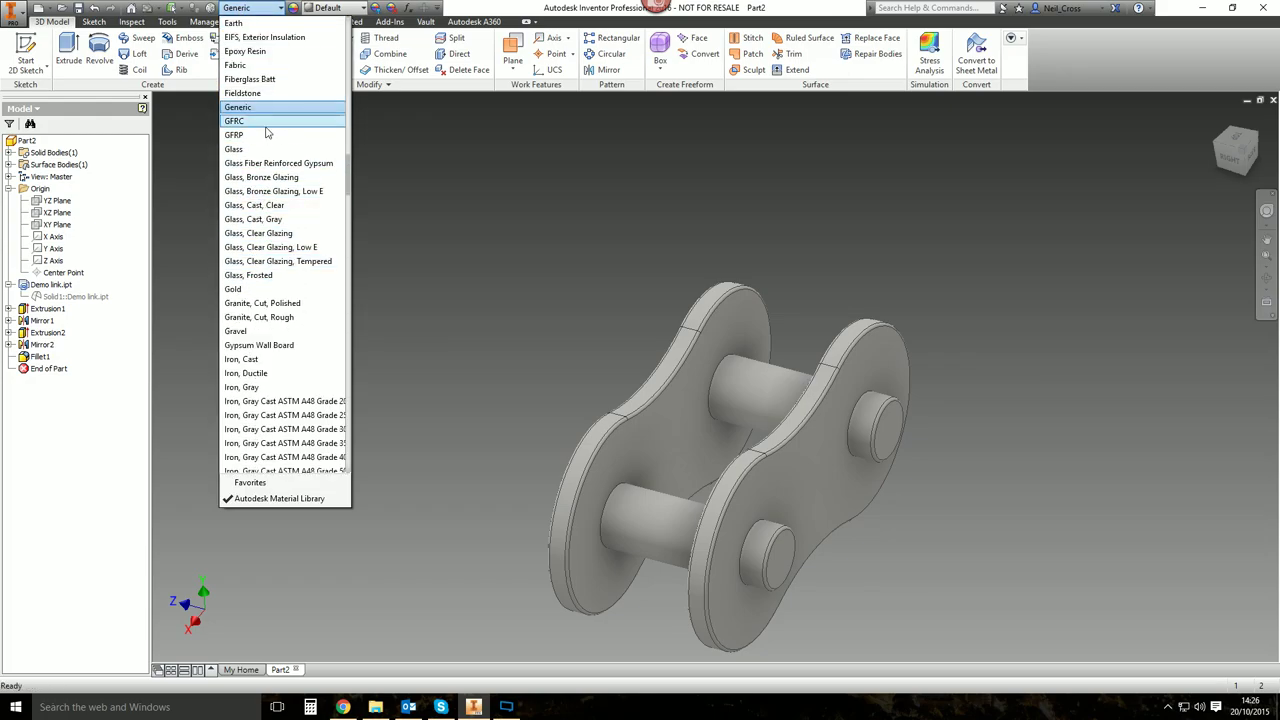
{"action": "scroll", "coordinate": [262, 240], "scroll_direction": "down", "scroll_amount": 1}
{"action": "left_click", "coordinate": [245, 316]}
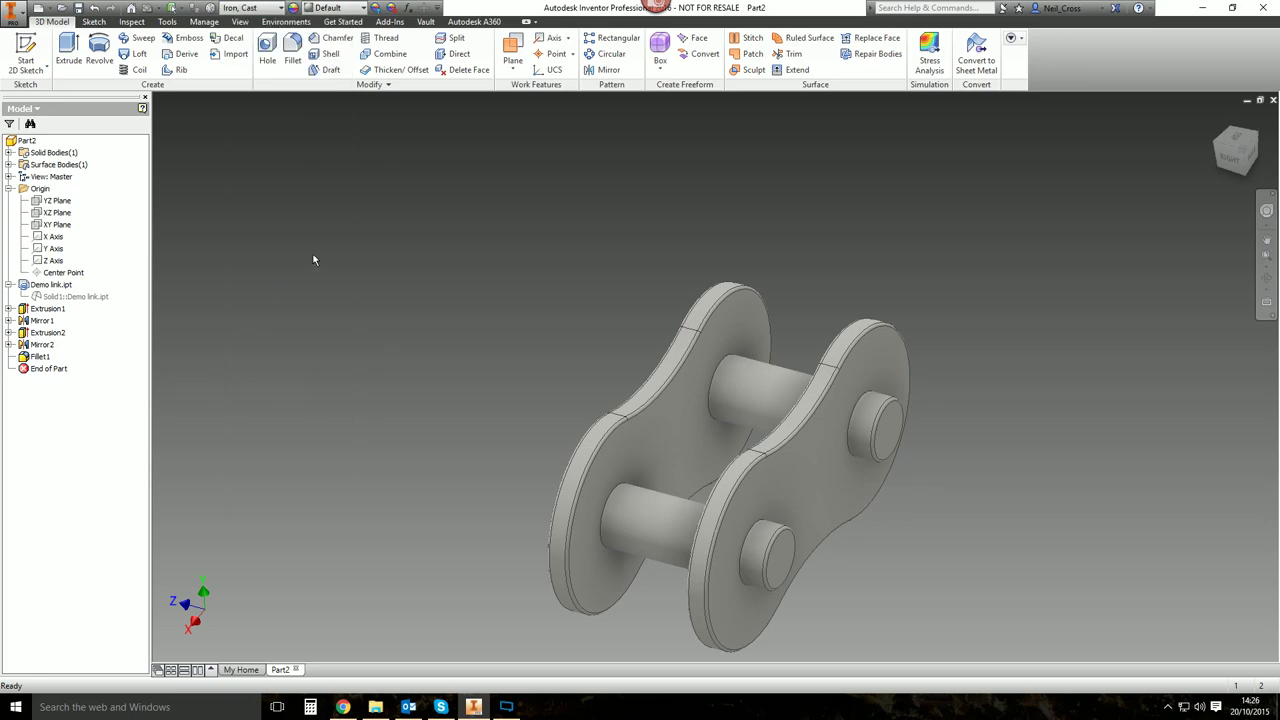
{"action": "middle_click_drag", "start_coordinate": [543, 223], "coordinate": [490, 122], "text": "shift"}
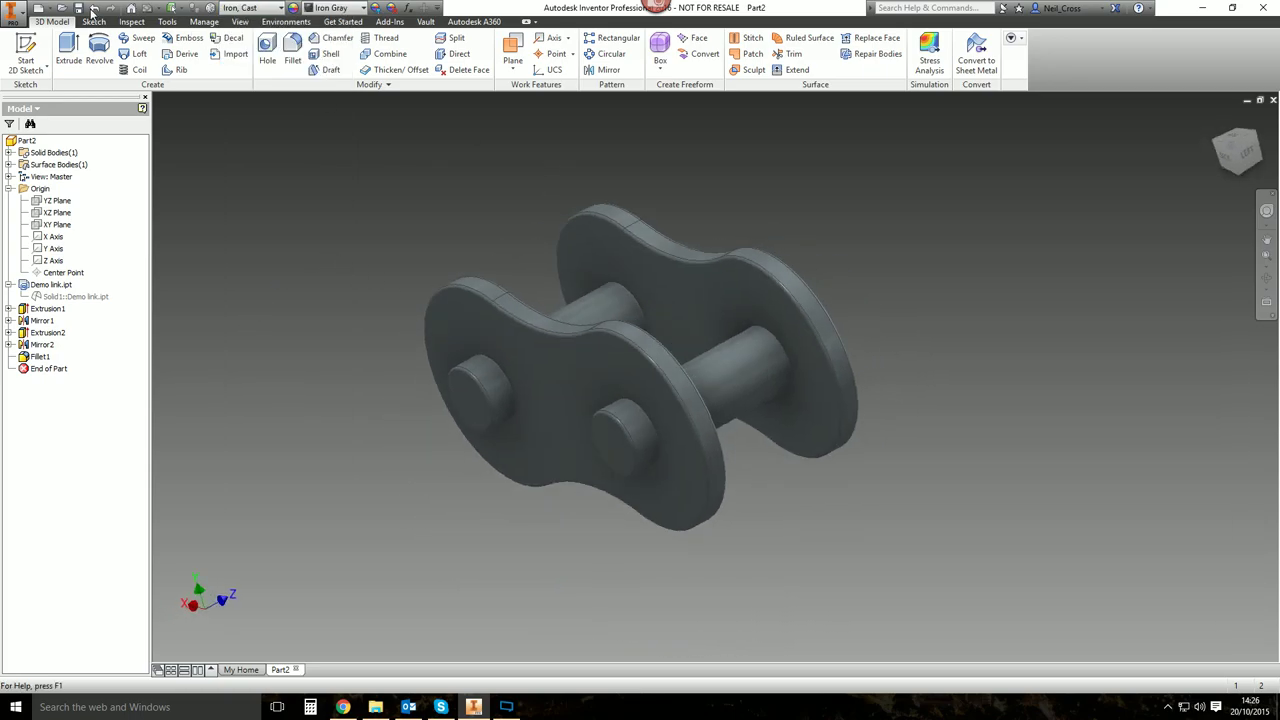
Save the part as Demo link 2 in the TFI Demo Chain folder.
{"action": "left_click", "coordinate": [79, 8]}
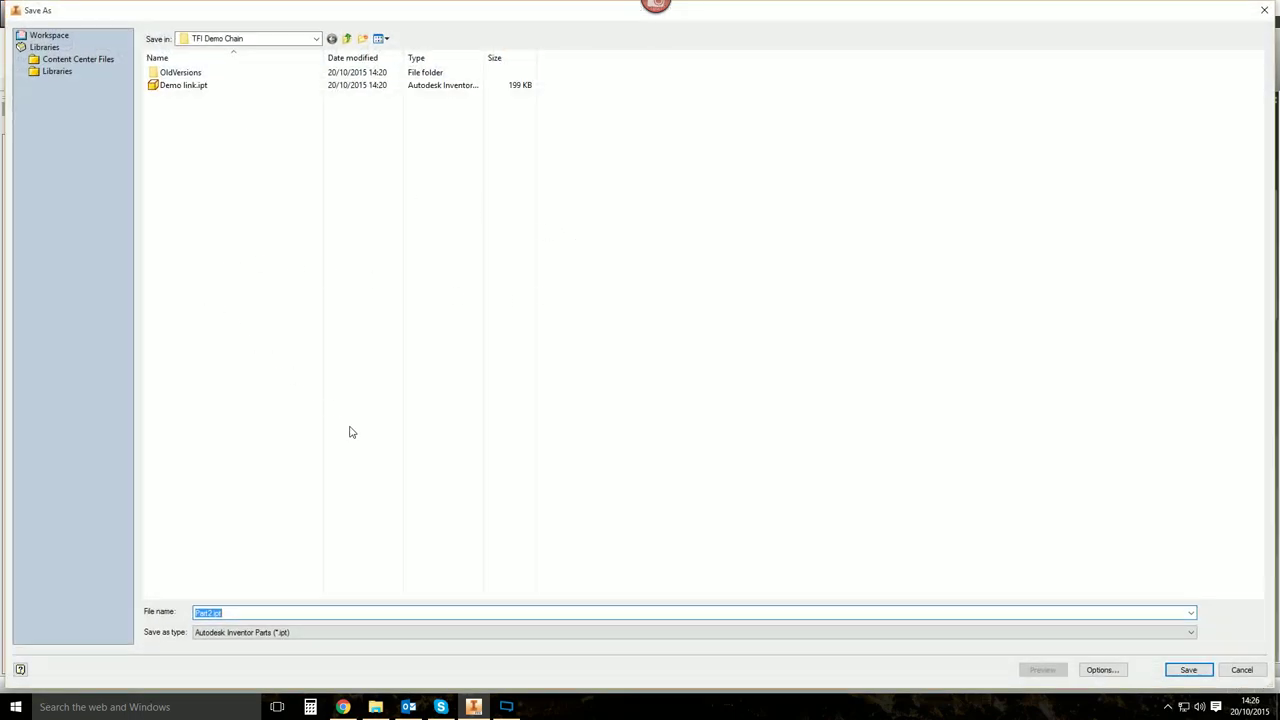
{"action": "type", "text": "Dem"}
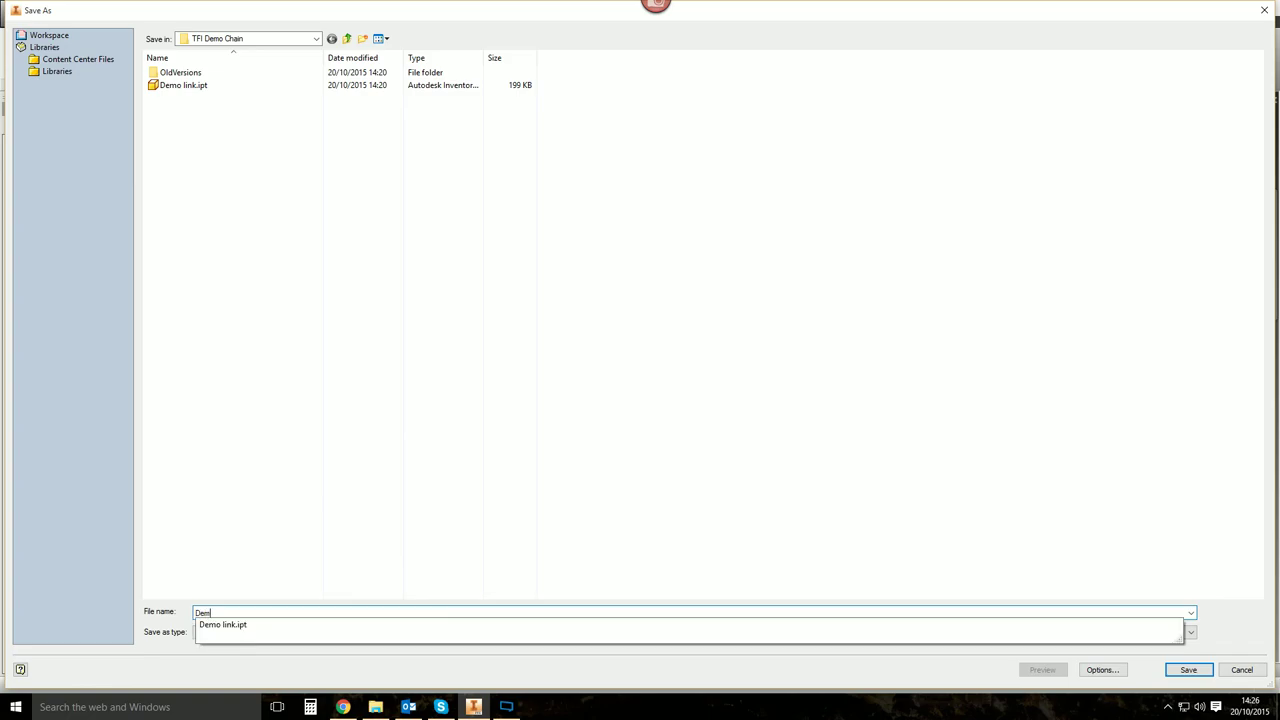
{"action": "type", "text": "o link"}
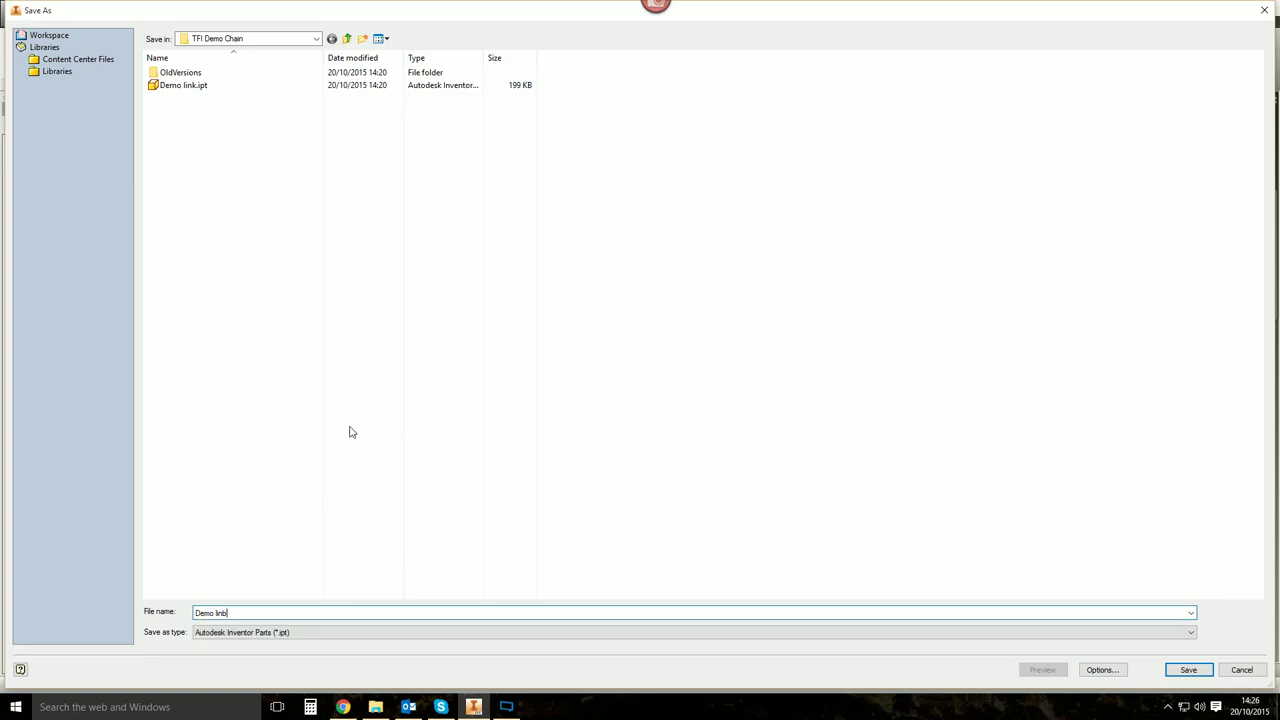
{"action": "key", "text": "BackSpace"}
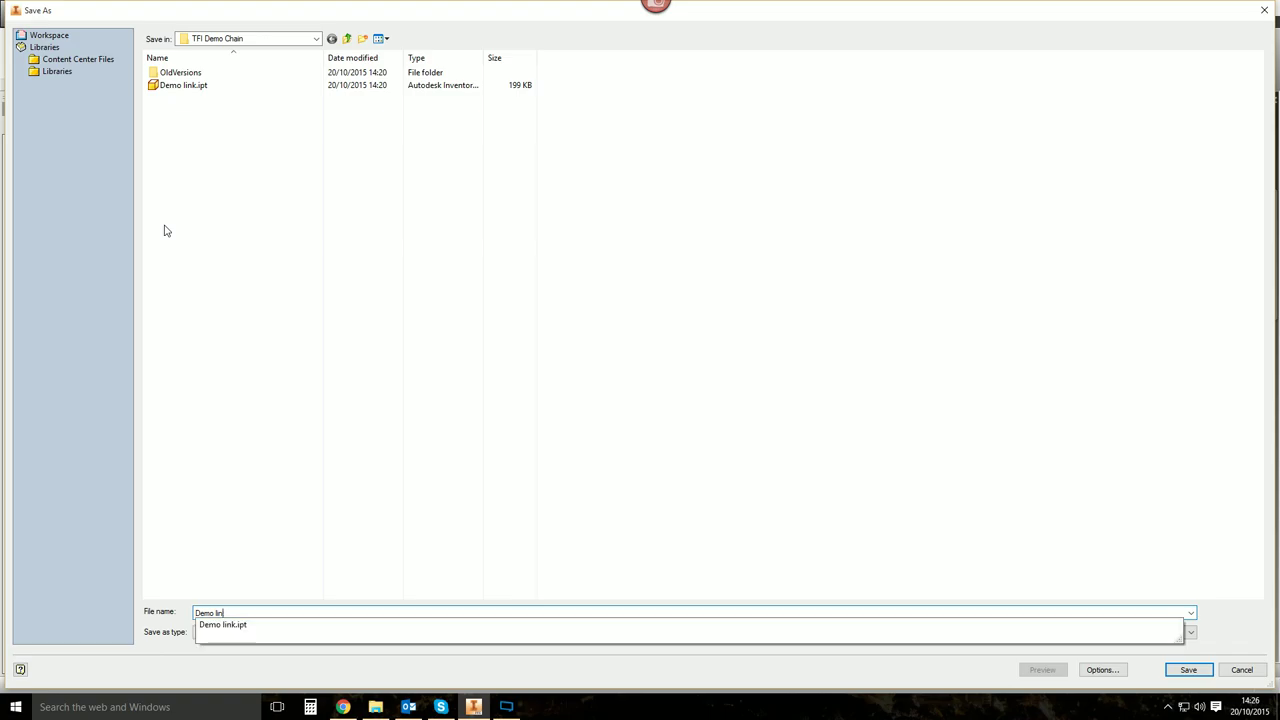
{"action": "type", "text": "2"}
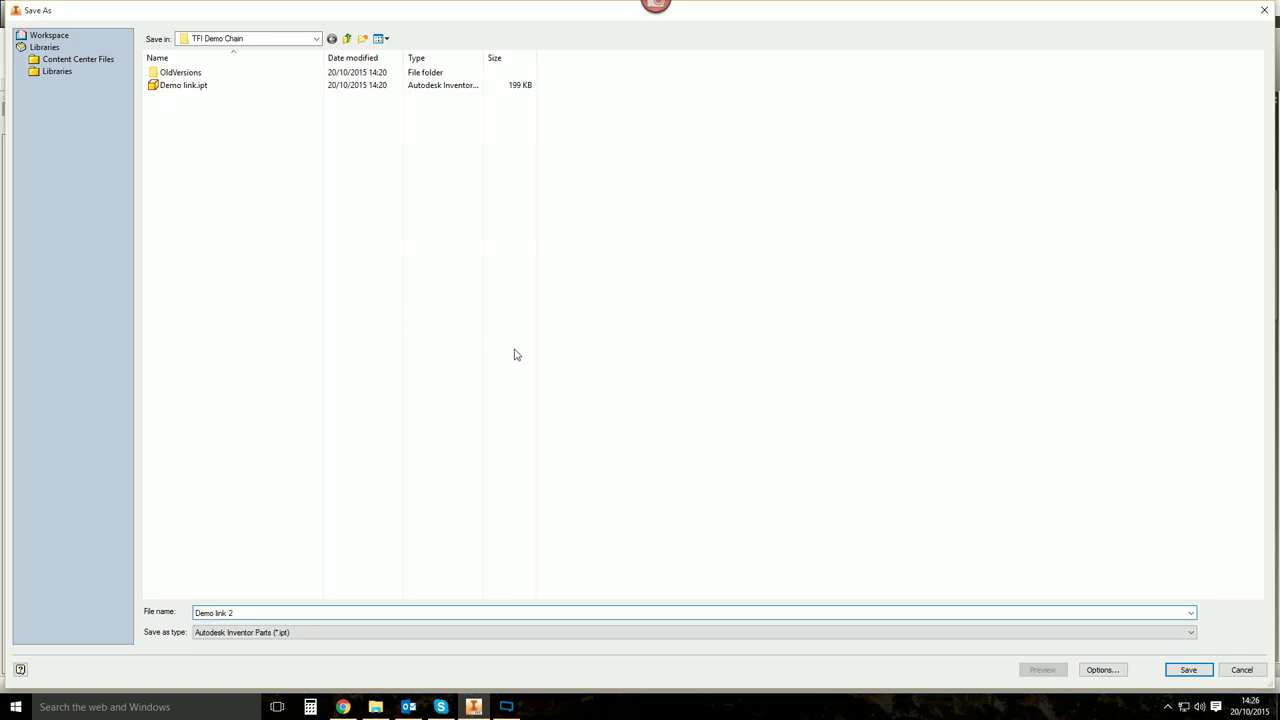
{"action": "left_click", "coordinate": [1188, 669]}
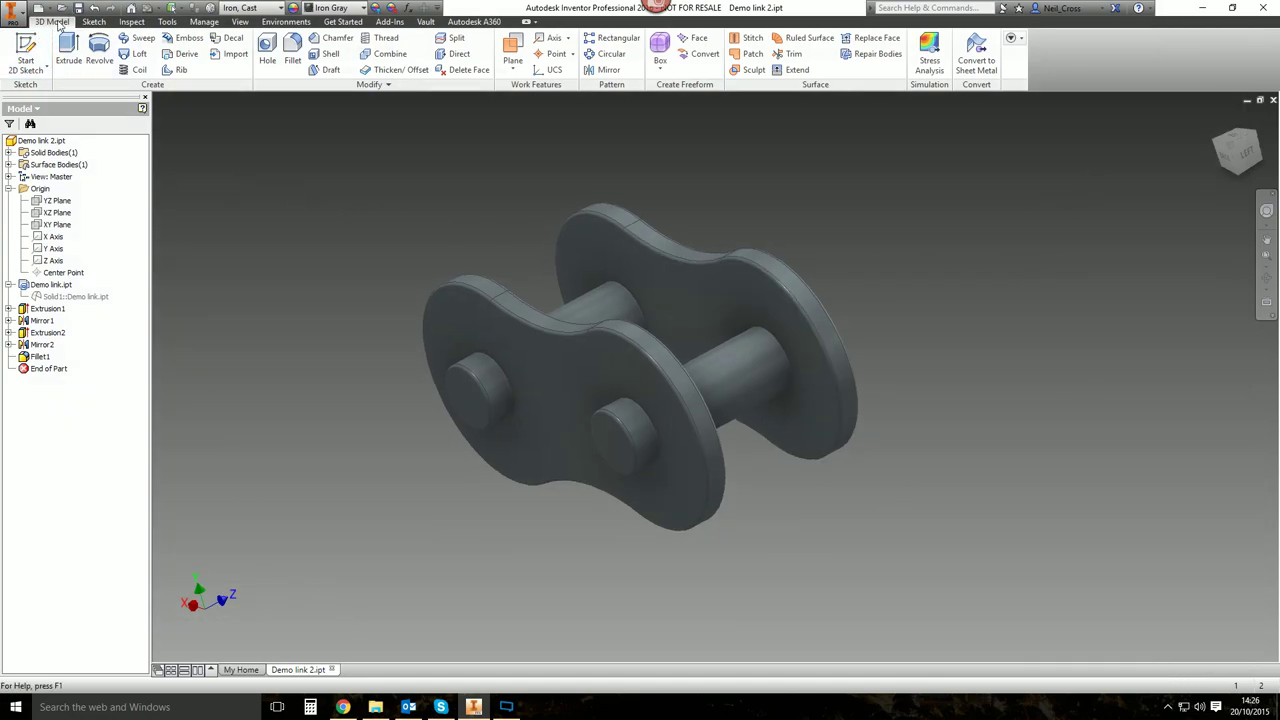
Compare the file previews of Demo link.ipt and Demo link 2.ipt in the TFI Demo Chain folder without opening either.
{"action": "left_click", "coordinate": [61, 8]}
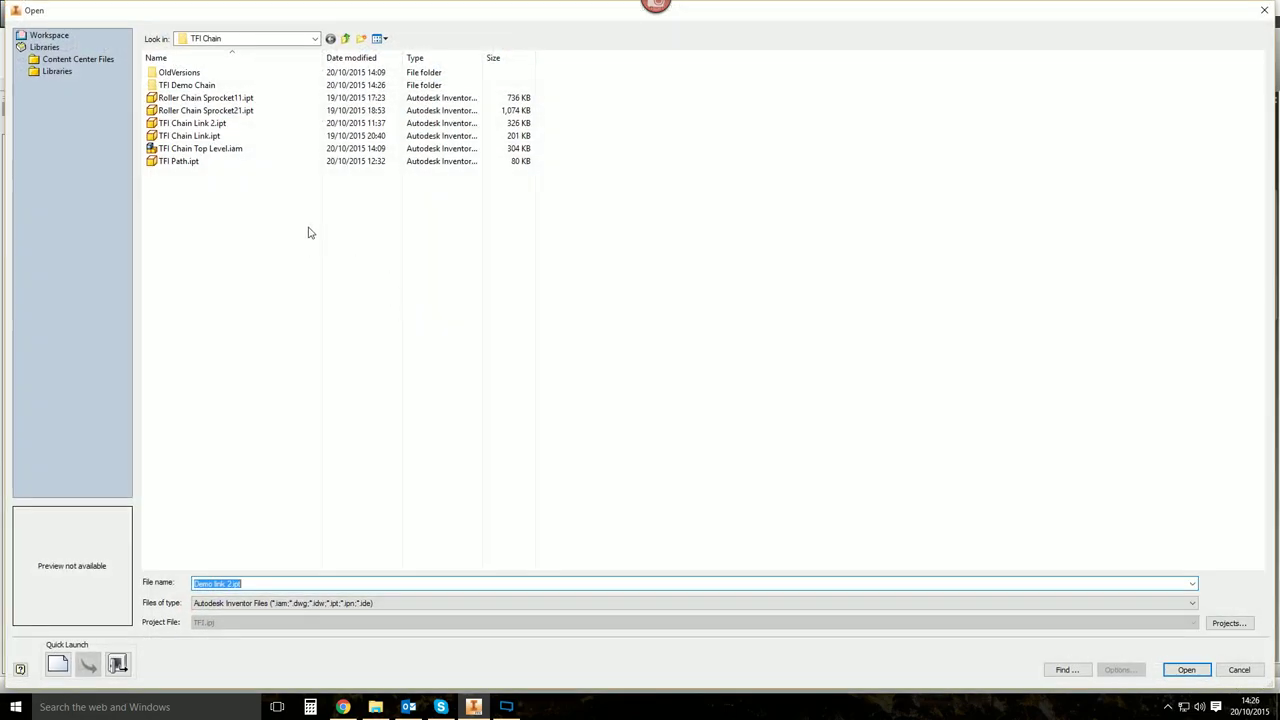
{"action": "double_click", "coordinate": [186, 85]}
{"action": "left_click", "coordinate": [180, 97]}
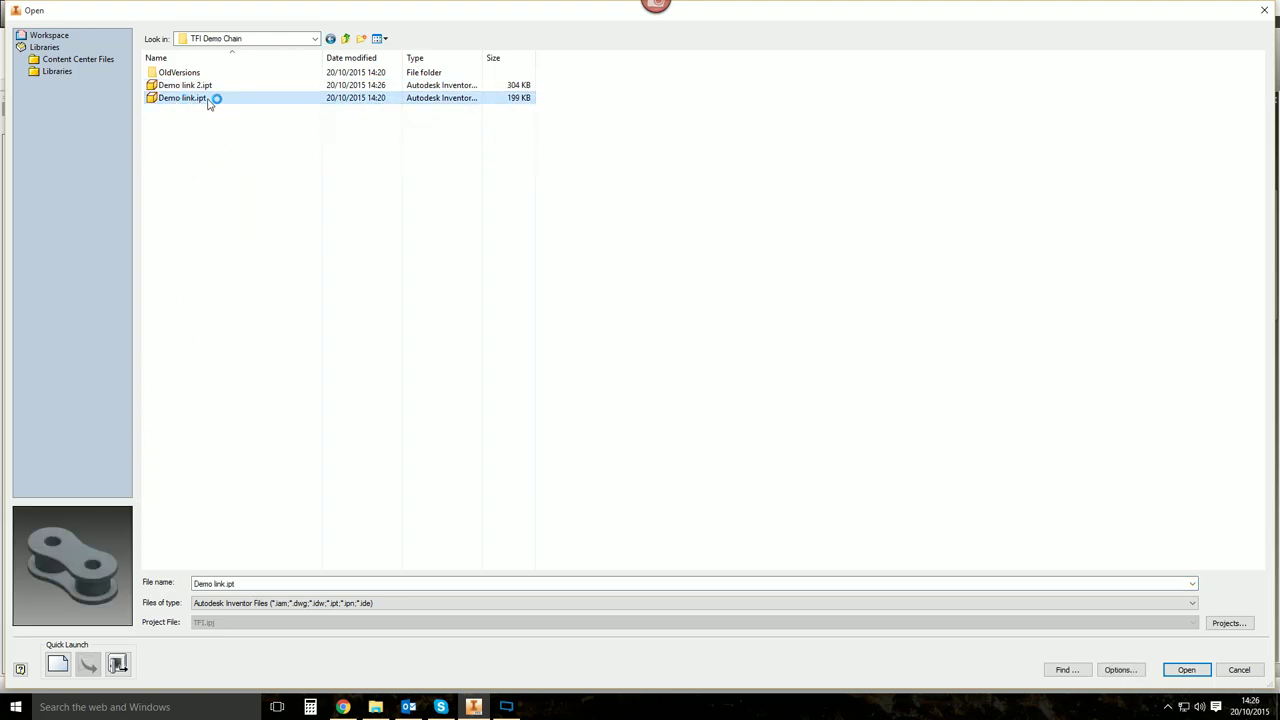
{"action": "left_click", "coordinate": [206, 86]}
{"action": "left_click", "coordinate": [205, 97]}
{"action": "left_click", "coordinate": [200, 87]}
{"action": "left_click", "coordinate": [201, 99]}
{"action": "left_click", "coordinate": [199, 86]}
{"action": "left_click", "coordinate": [200, 98]}
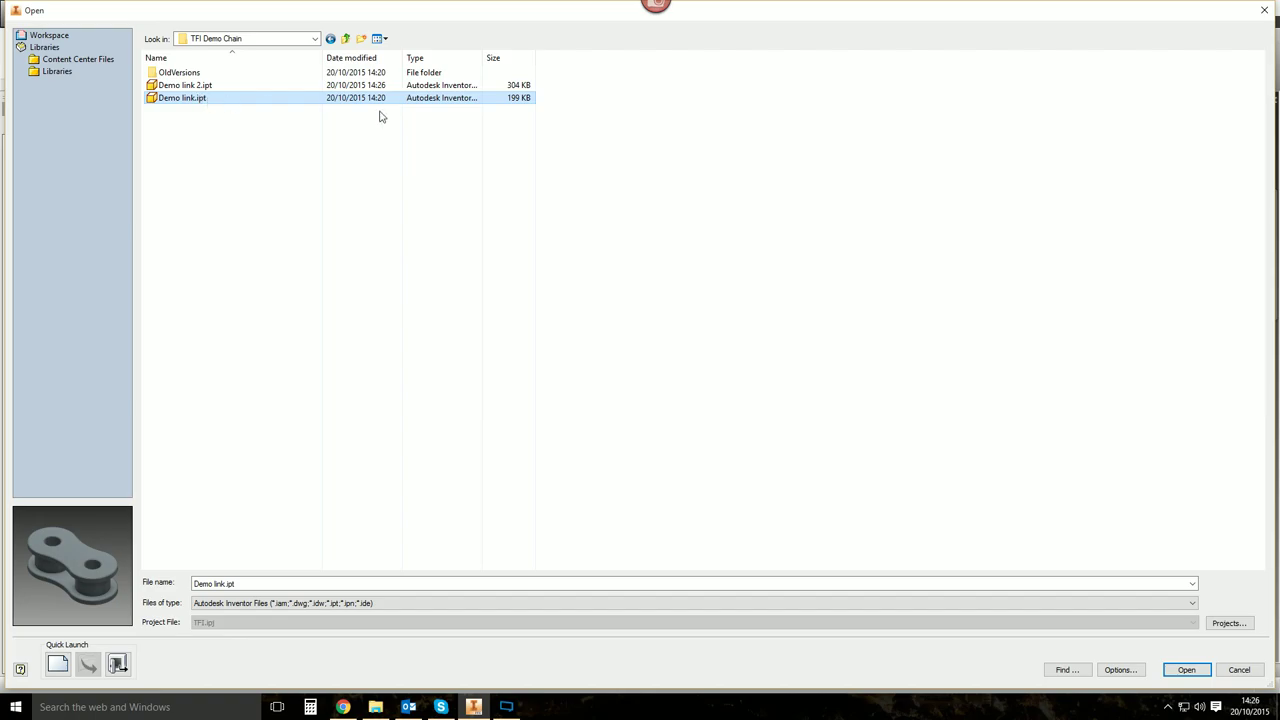
{"action": "left_click", "coordinate": [1237, 670]}
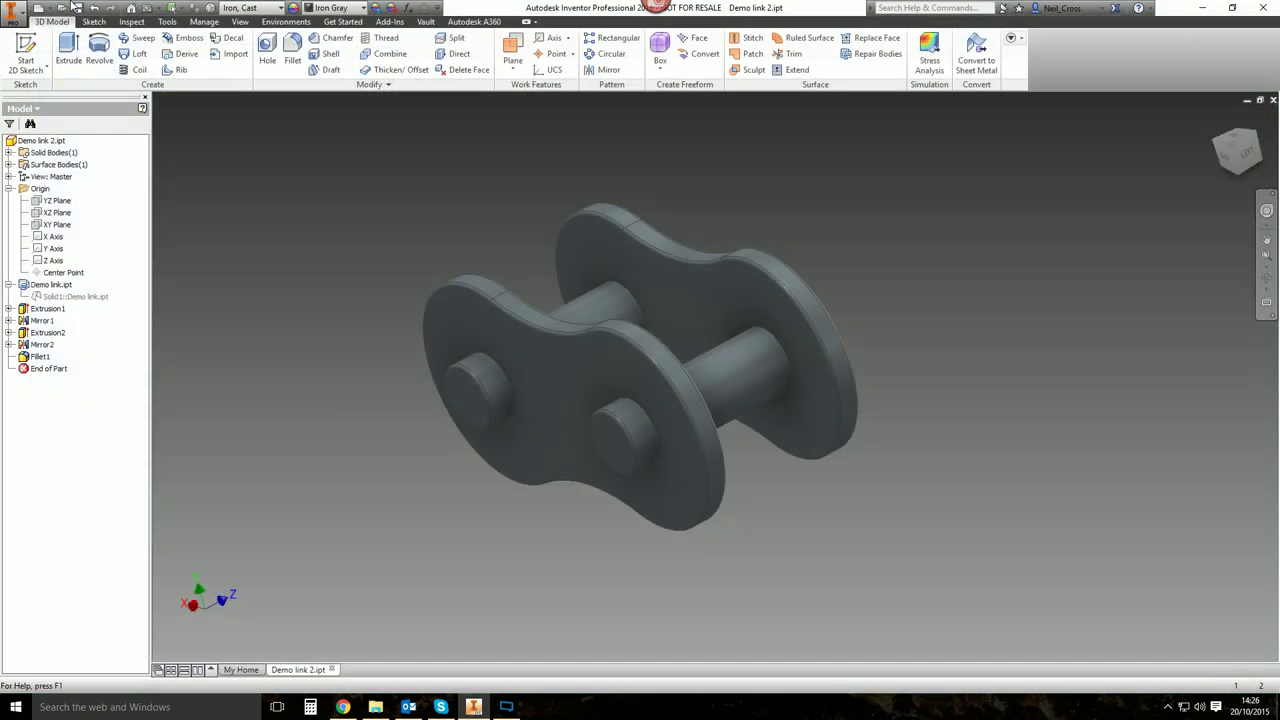
Close the Demo link 2 part and create a new assembly from the Standard.iam template.
{"action": "left_click", "coordinate": [1273, 100]}
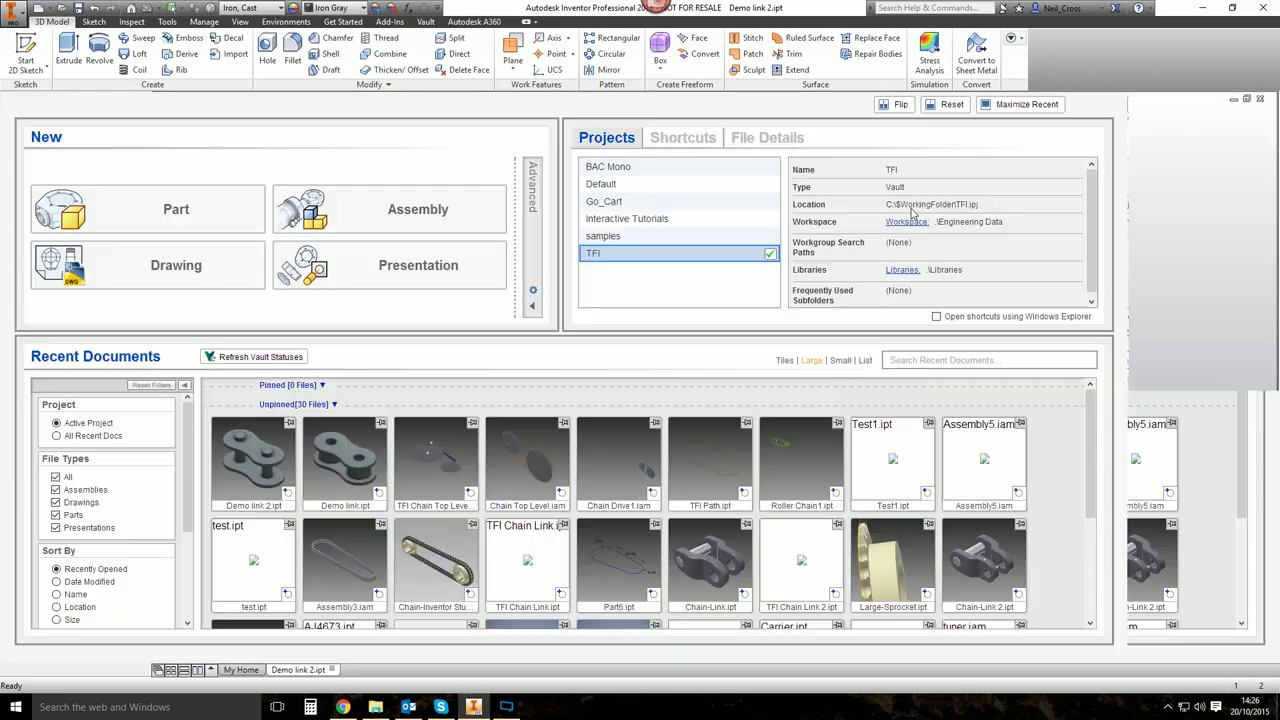
{"action": "left_click", "coordinate": [16, 50]}
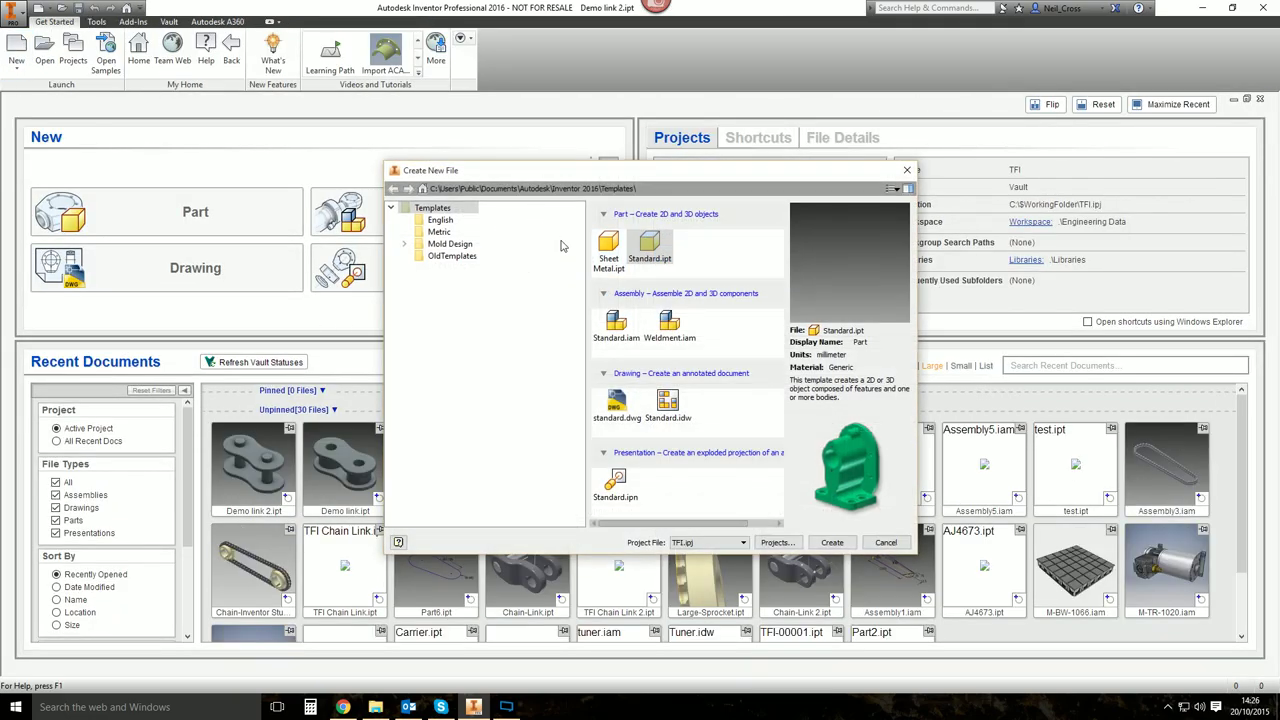
{"action": "double_click", "coordinate": [616, 325]}
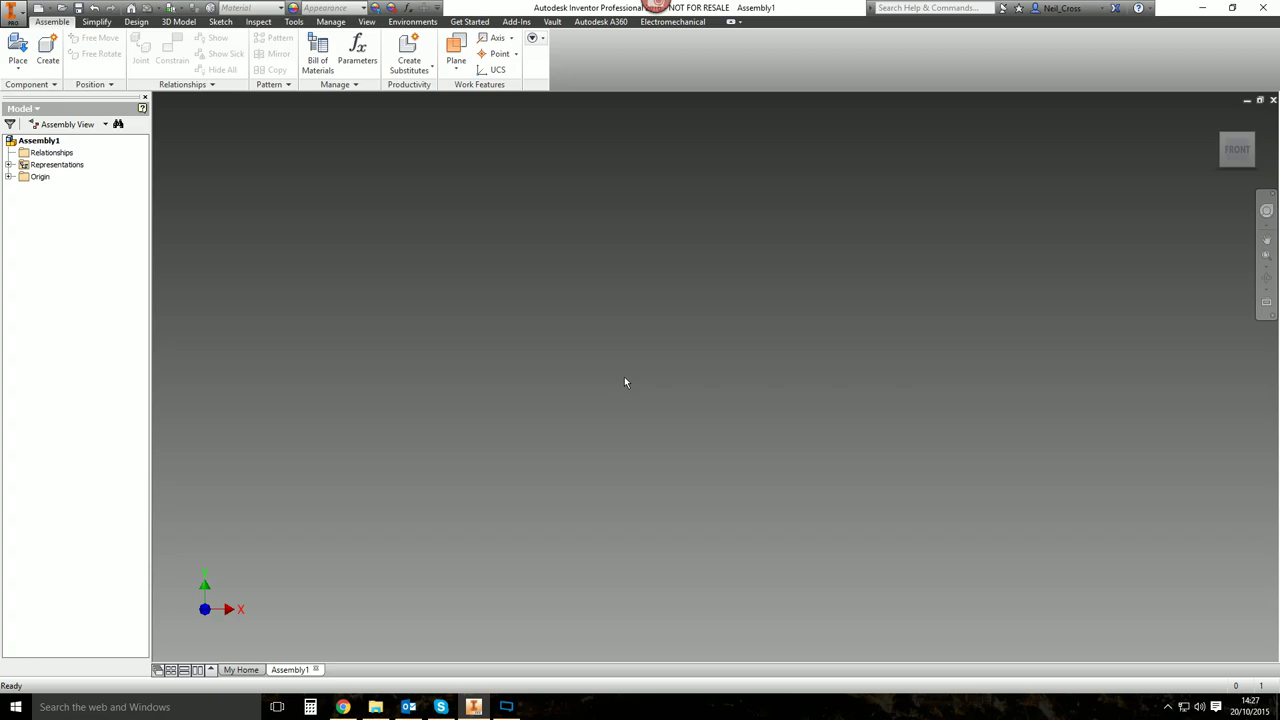
Start the Roller Chains generator and save the new assembly as Test in the TFI Demo Chain folder.
{"action": "left_click", "coordinate": [136, 21]}
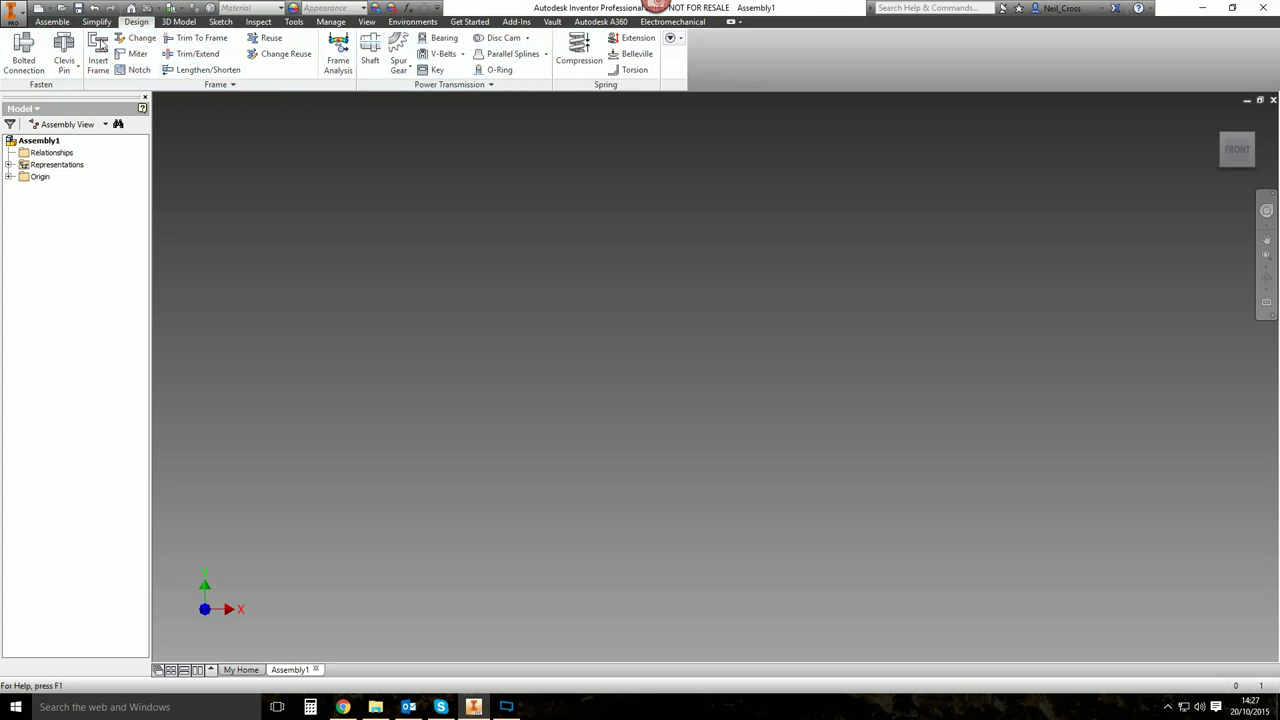
{"action": "left_click", "coordinate": [463, 56]}
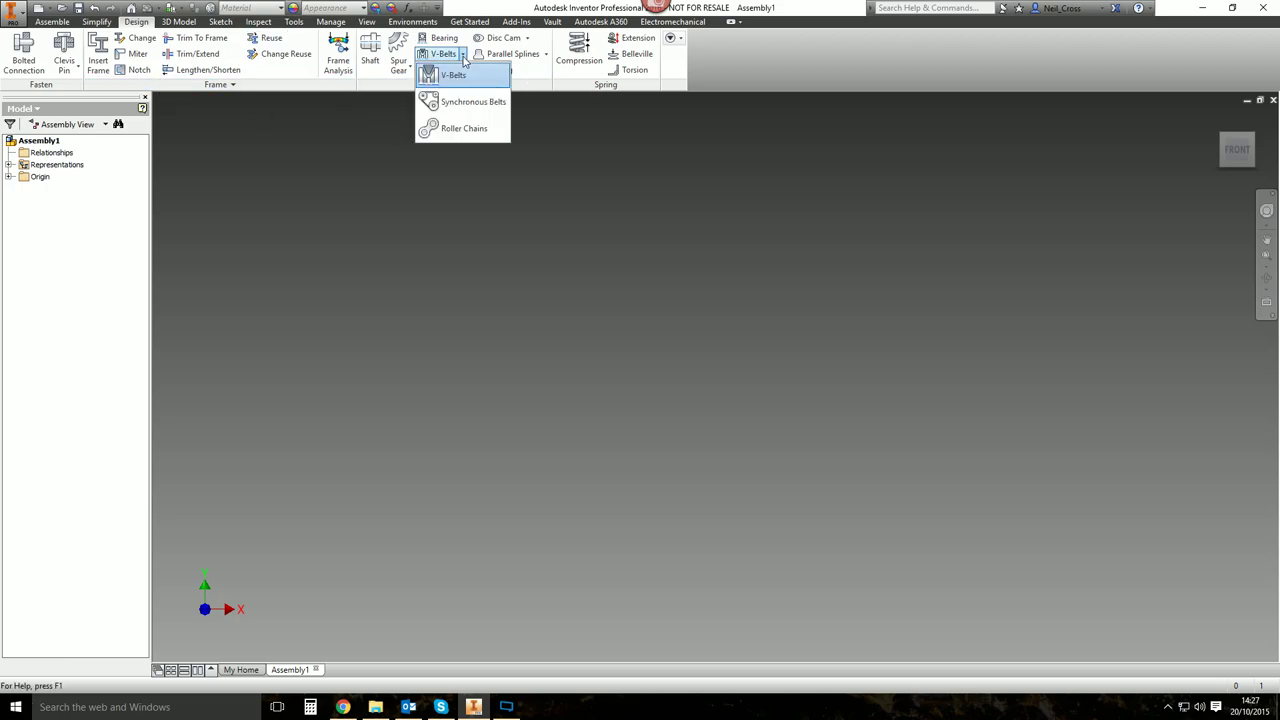
{"action": "left_click", "coordinate": [466, 130]}
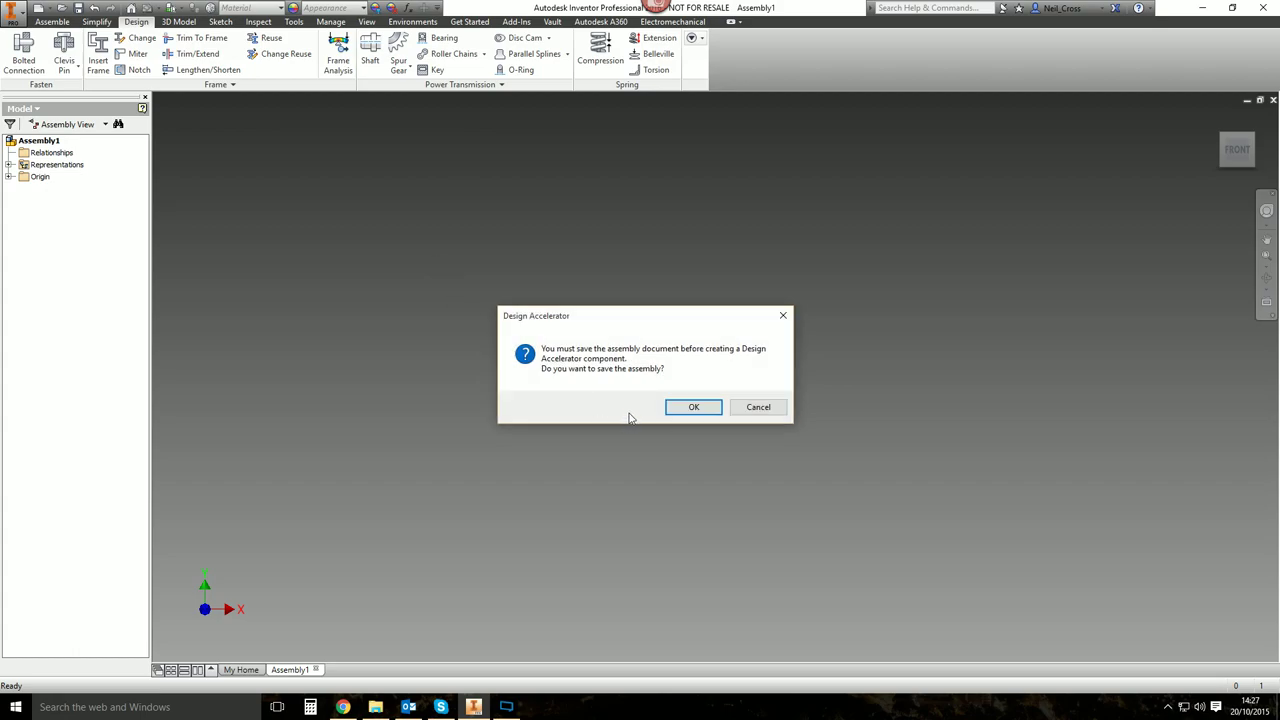
{"action": "key", "text": "Return"}
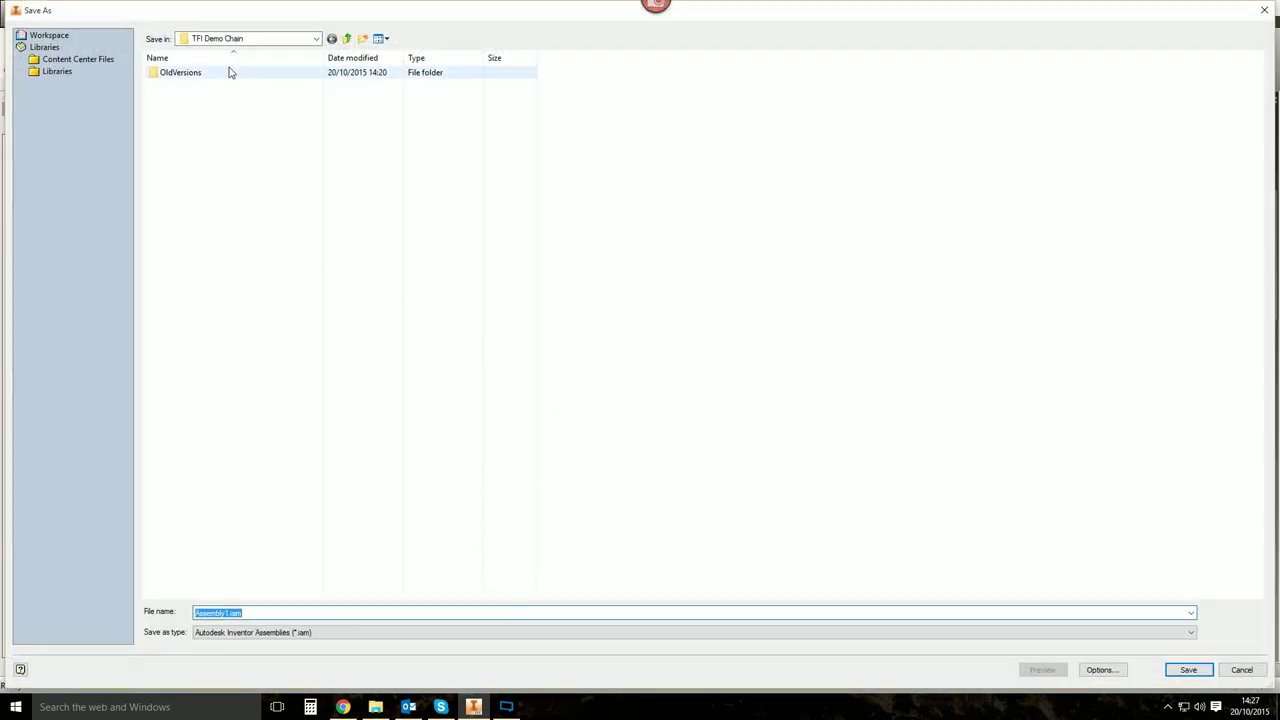
{"action": "type", "text": "T"}
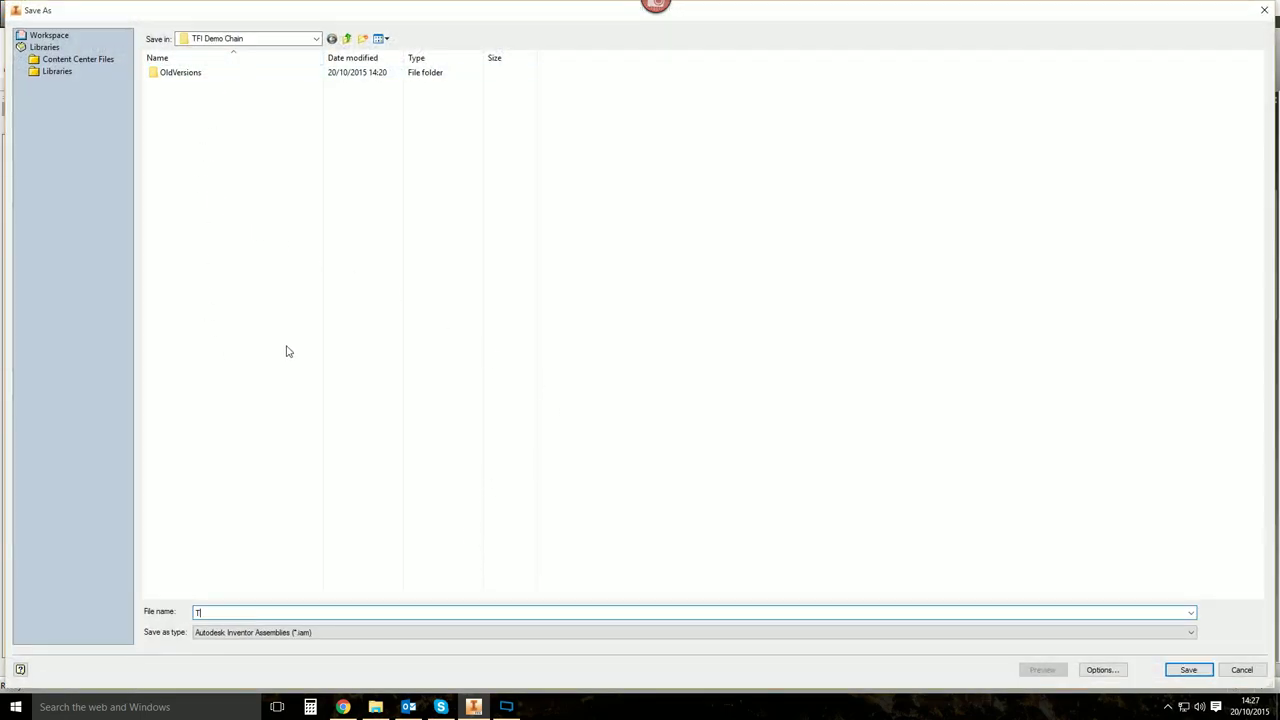
{"action": "type", "text": "est"}
{"action": "key", "text": "Return"}
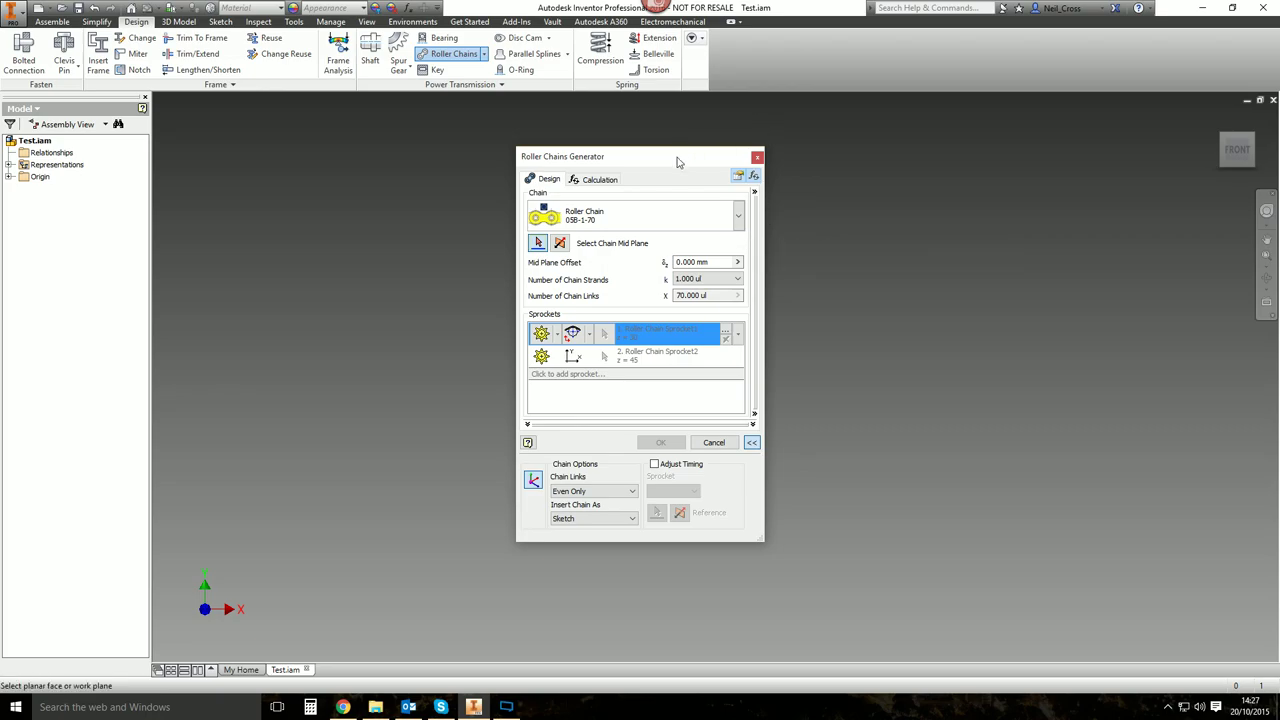
Choose the ISO 606:2004 short-pitch (EU) roller chain in size 05B-1 and check it against the manufacturer's table in Chrome.
{"action": "left_click", "coordinate": [739, 218]}
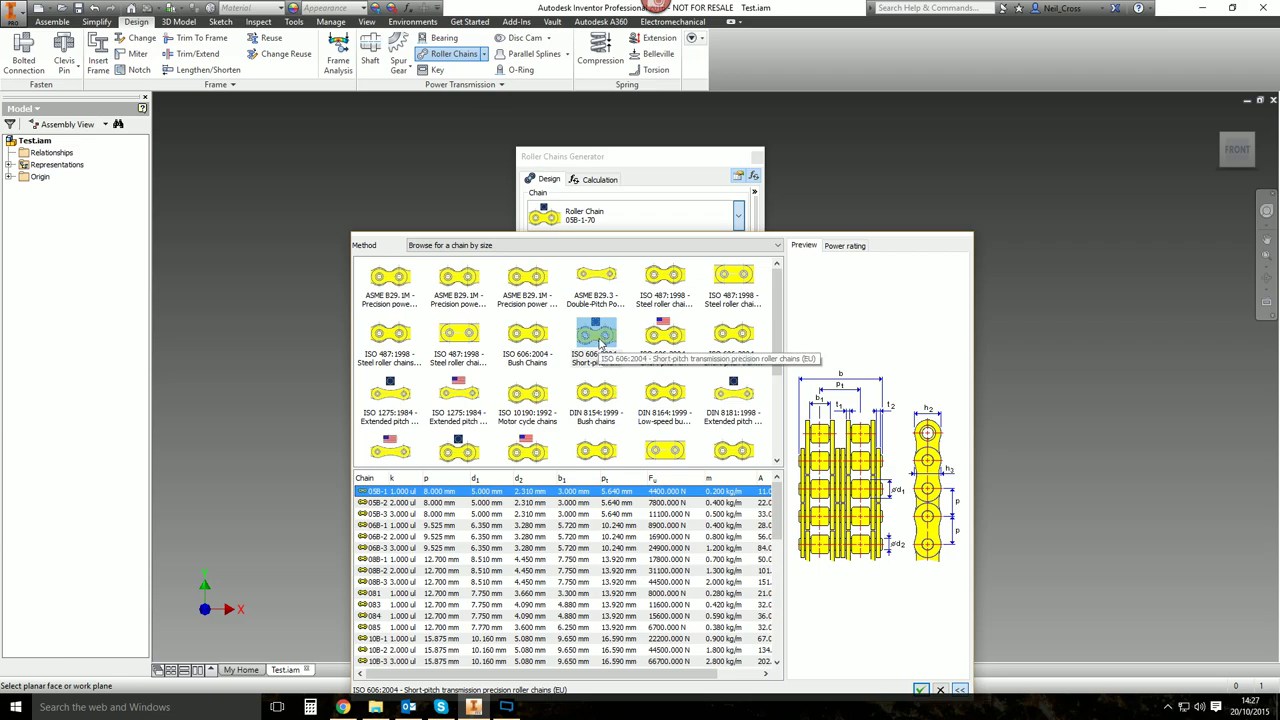
{"action": "left_click", "coordinate": [600, 345]}
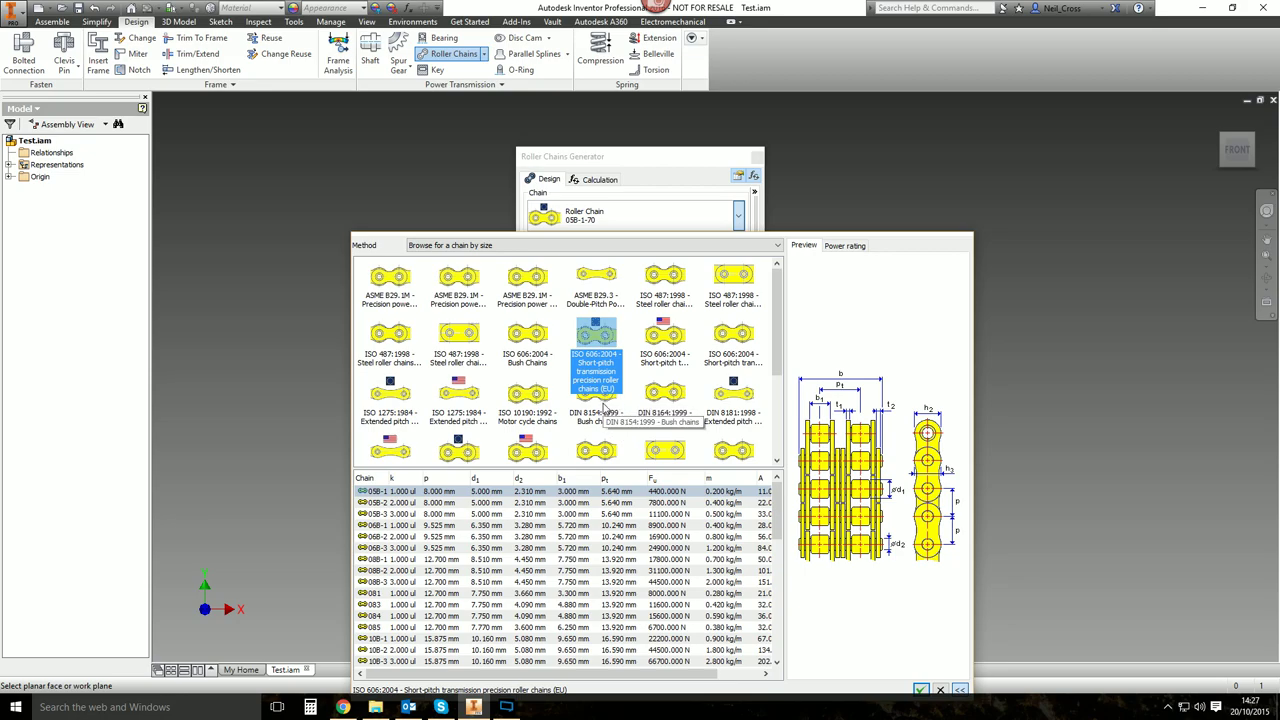
{"action": "left_click", "coordinate": [378, 492]}
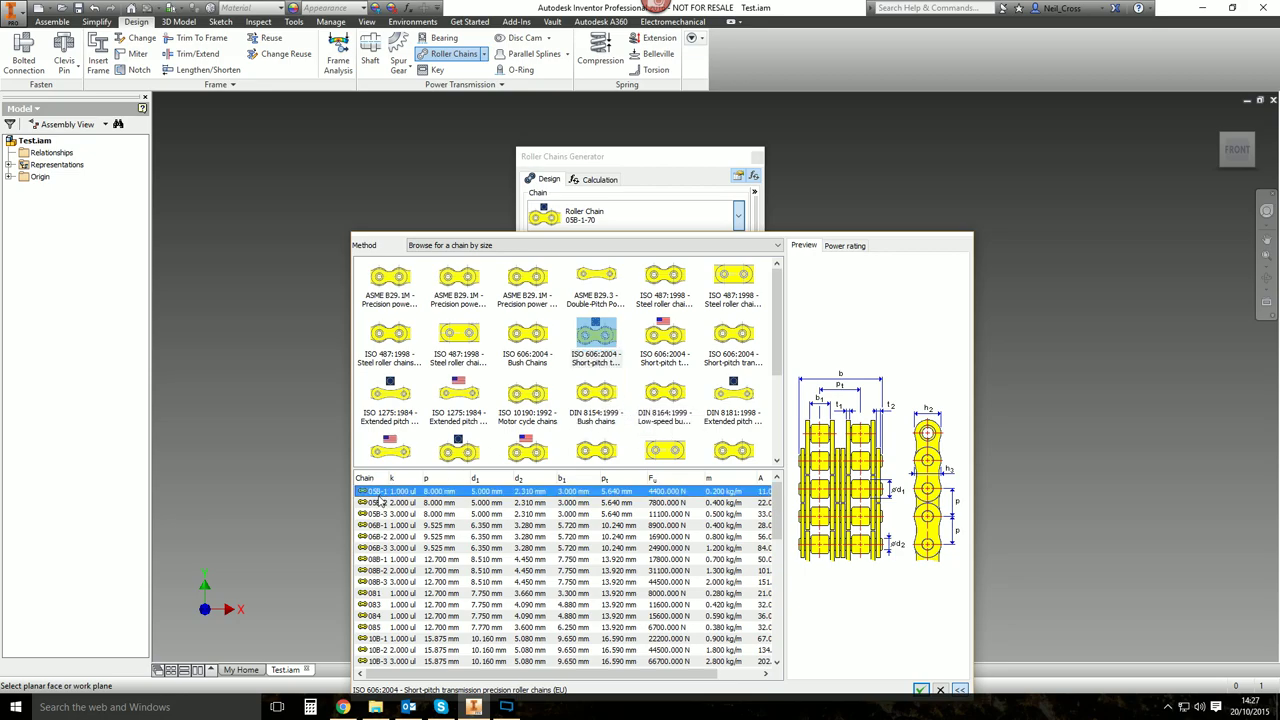
{"action": "left_click", "coordinate": [343, 707]}
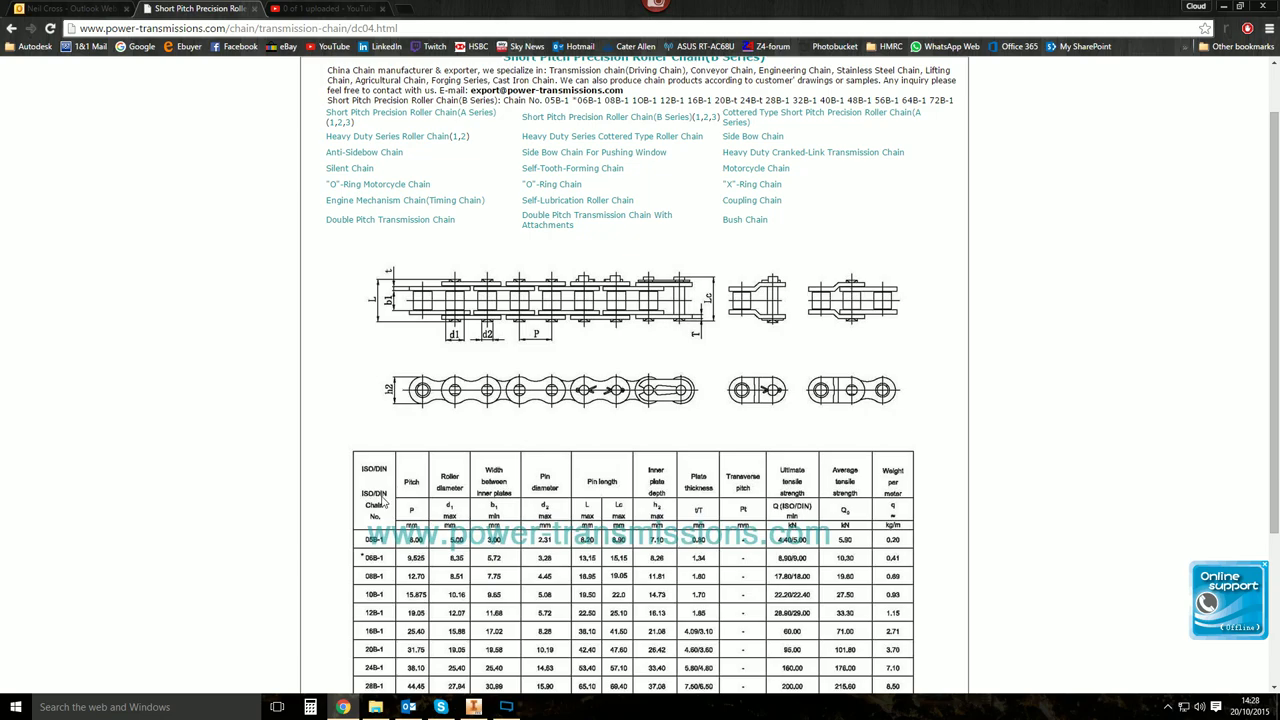
{"action": "key", "text": "alt+Tab"}
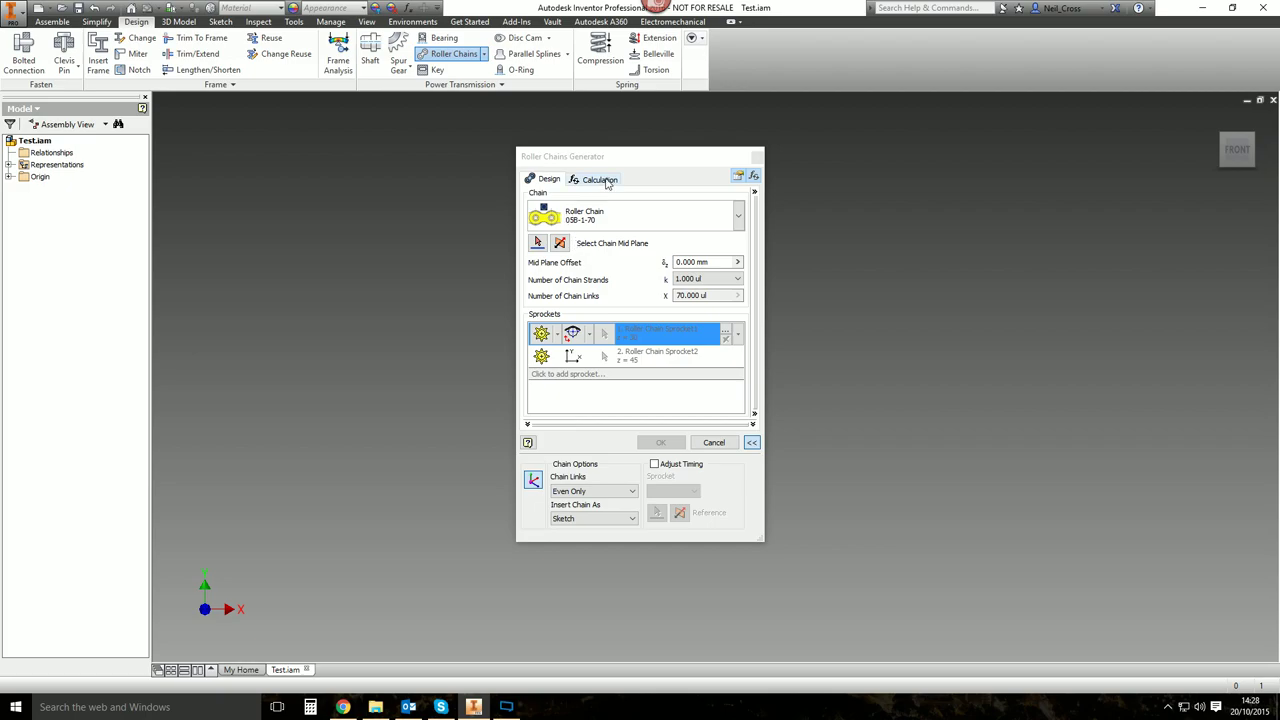
Set the assembly's YZ Plane as the chain mid plane.
{"action": "left_click_drag", "start_coordinate": [636, 162], "coordinate": [929, 146]}
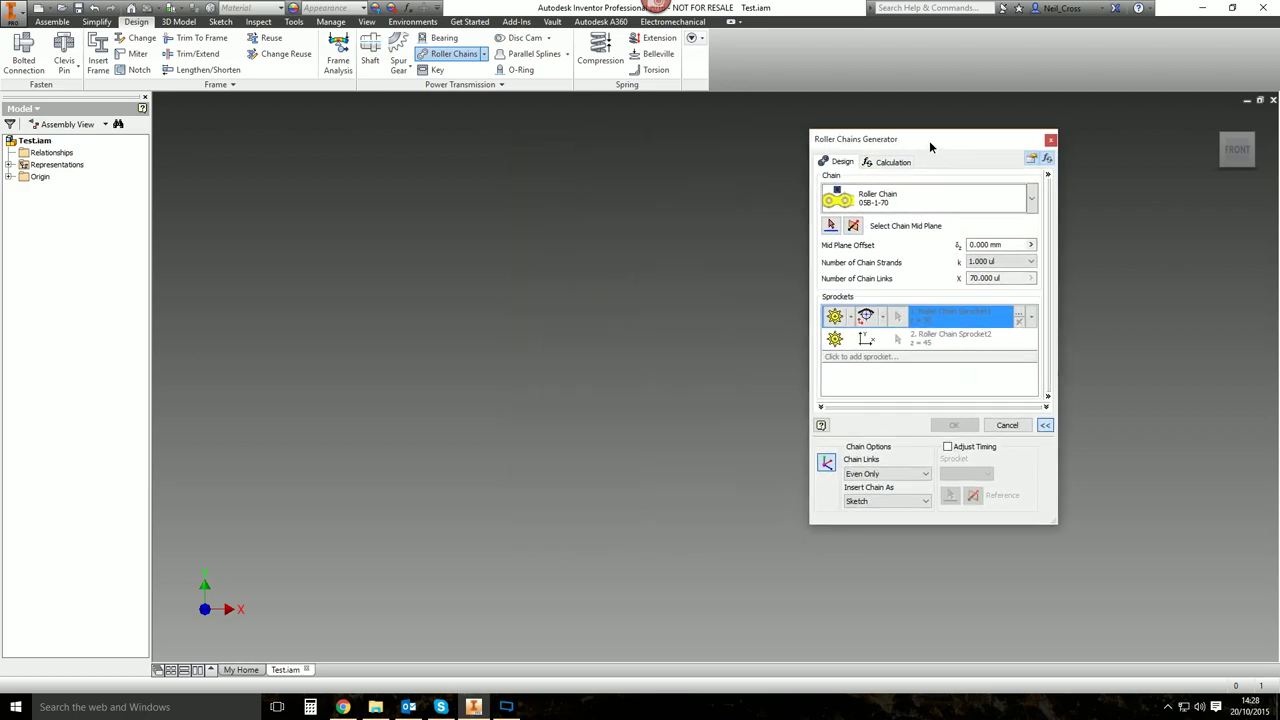
{"action": "left_click", "coordinate": [831, 225]}
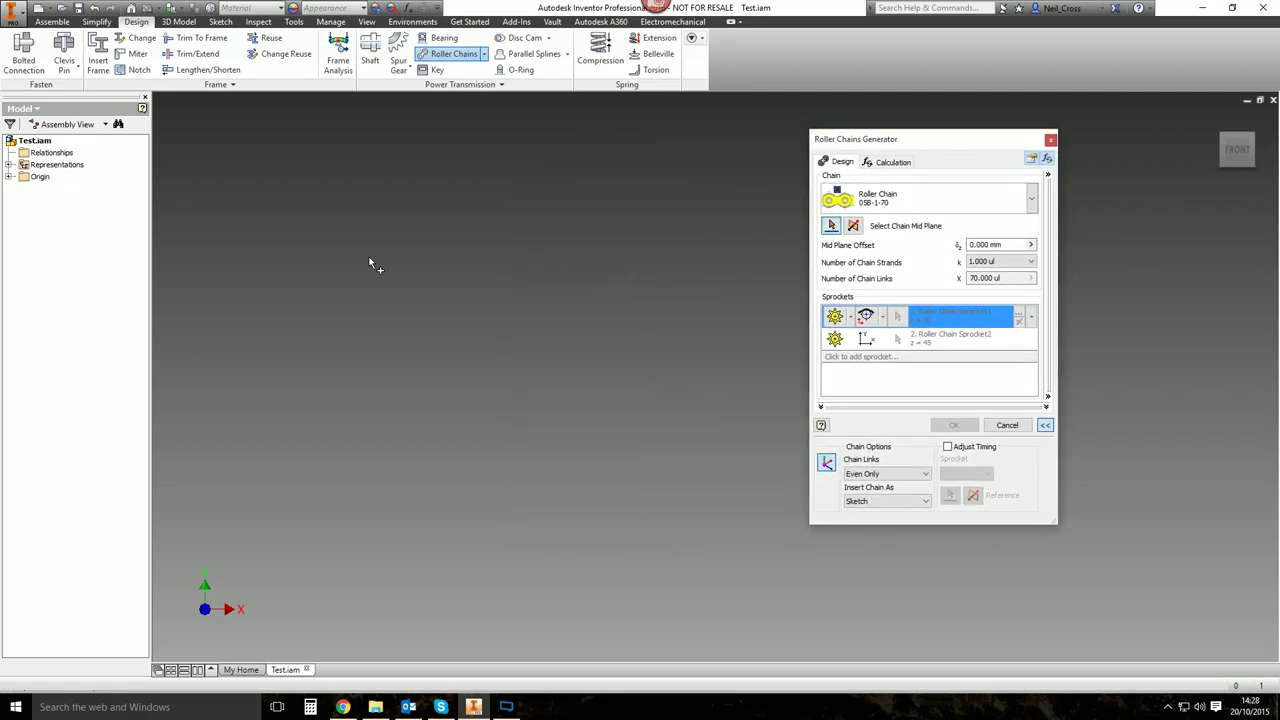
{"action": "left_click", "coordinate": [9, 177]}
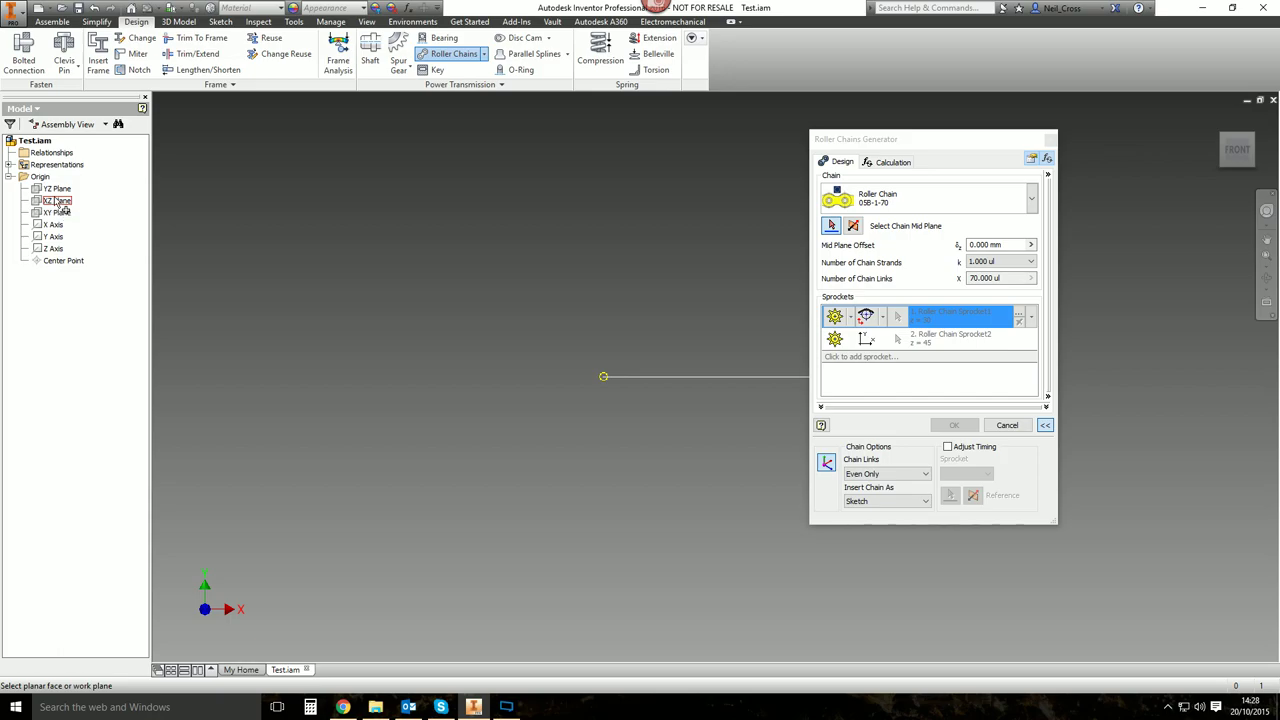
{"action": "left_click", "coordinate": [57, 188]}
{"action": "scroll", "coordinate": [754, 410], "scroll_direction": "up", "scroll_amount": 6}
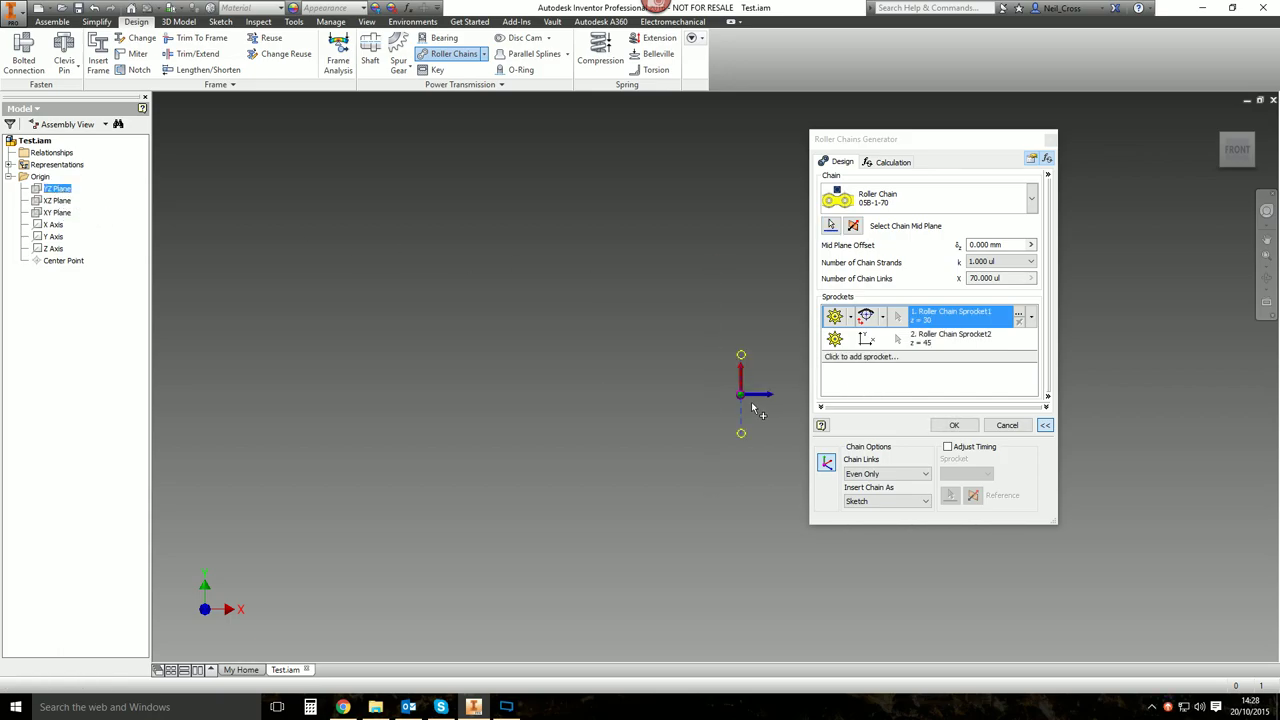
{"action": "middle_click_drag", "start_coordinate": [754, 447], "coordinate": [598, 423], "text": "shift"}
{"action": "scroll", "coordinate": [598, 423], "scroll_direction": "up", "scroll_amount": 4}
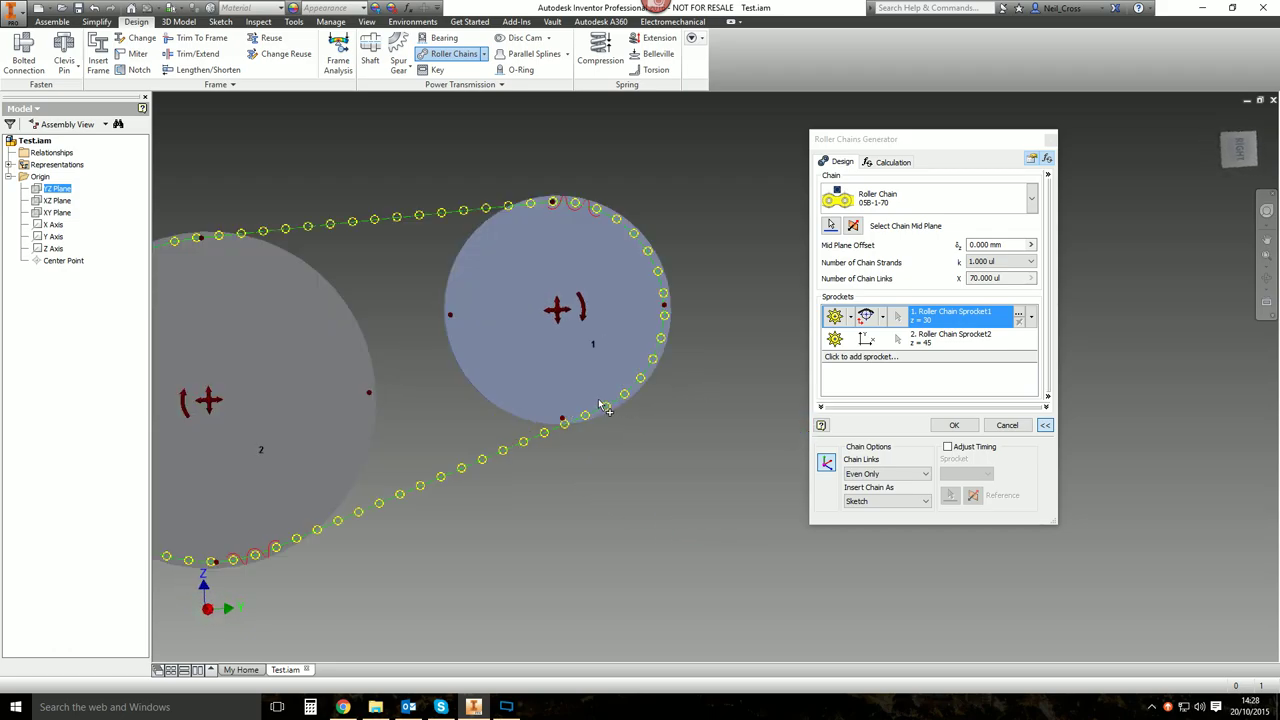
Examine the previewed chain path and the tooth profile marking at the upper edge of sprocket 1.
{"action": "scroll", "coordinate": [598, 423], "scroll_direction": "down", "scroll_amount": 2}
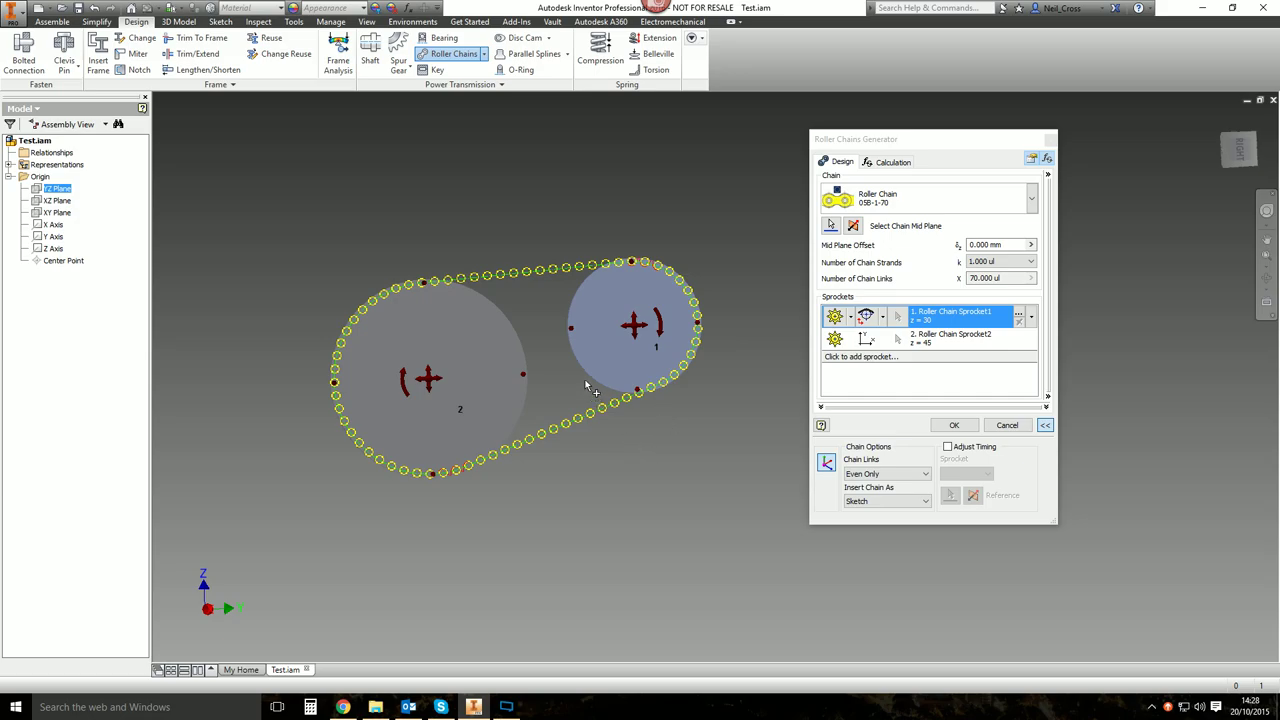
{"action": "scroll", "coordinate": [541, 368], "scroll_direction": "up", "scroll_amount": 1}
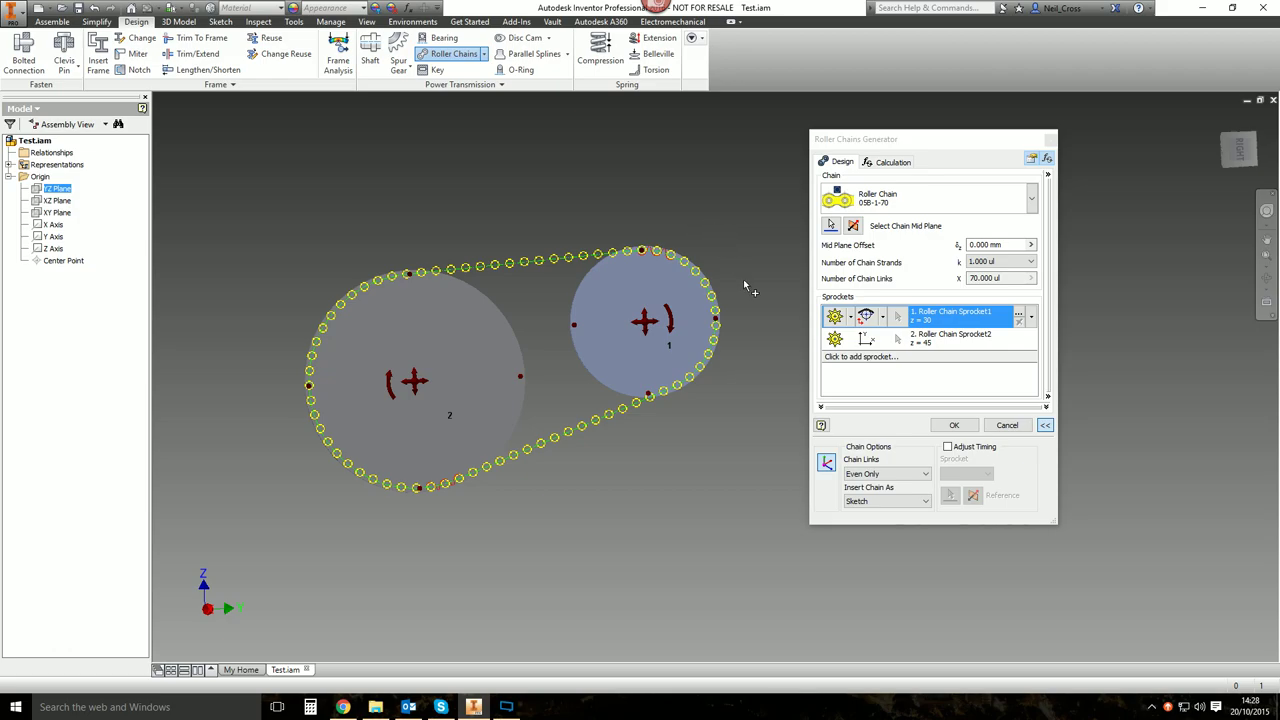
{"action": "scroll", "coordinate": [672, 258], "scroll_direction": "up", "scroll_amount": 3}
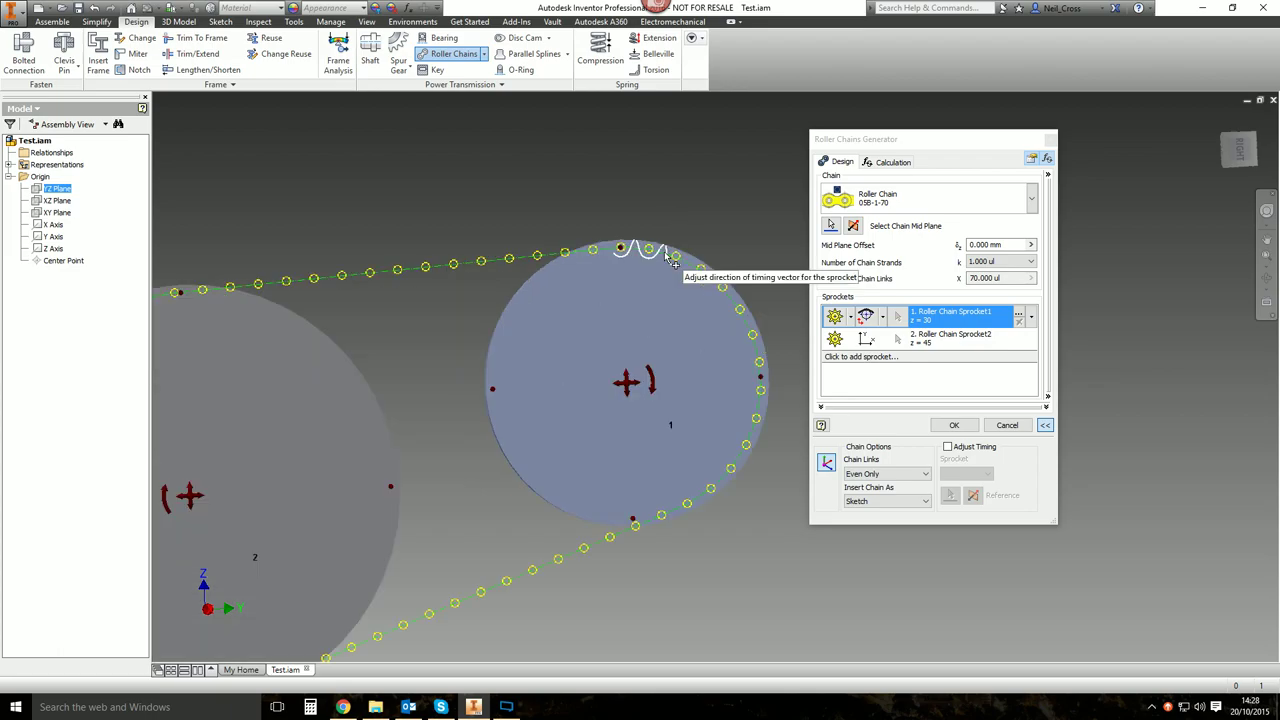
{"action": "scroll", "coordinate": [672, 258], "scroll_direction": "up", "scroll_amount": 3}
{"action": "scroll", "coordinate": [527, 320], "scroll_direction": "down", "scroll_amount": 2}
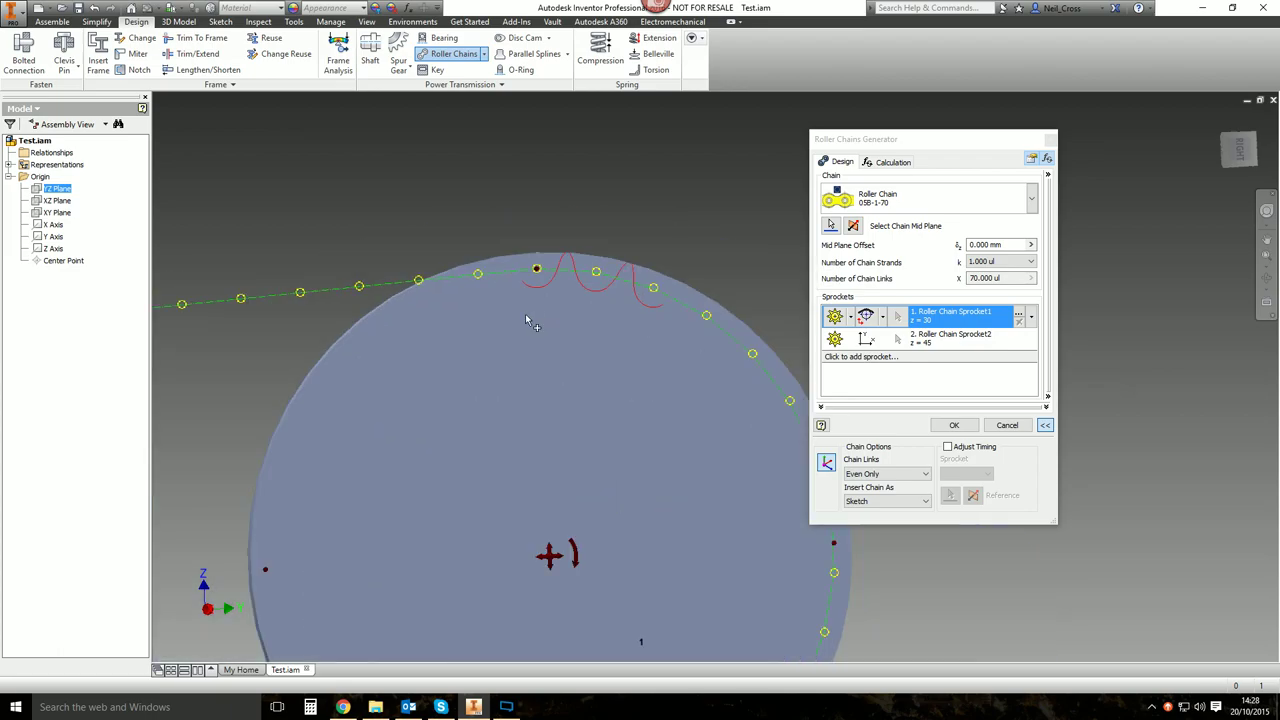
{"action": "scroll", "coordinate": [340, 326], "scroll_direction": "down", "scroll_amount": 2}
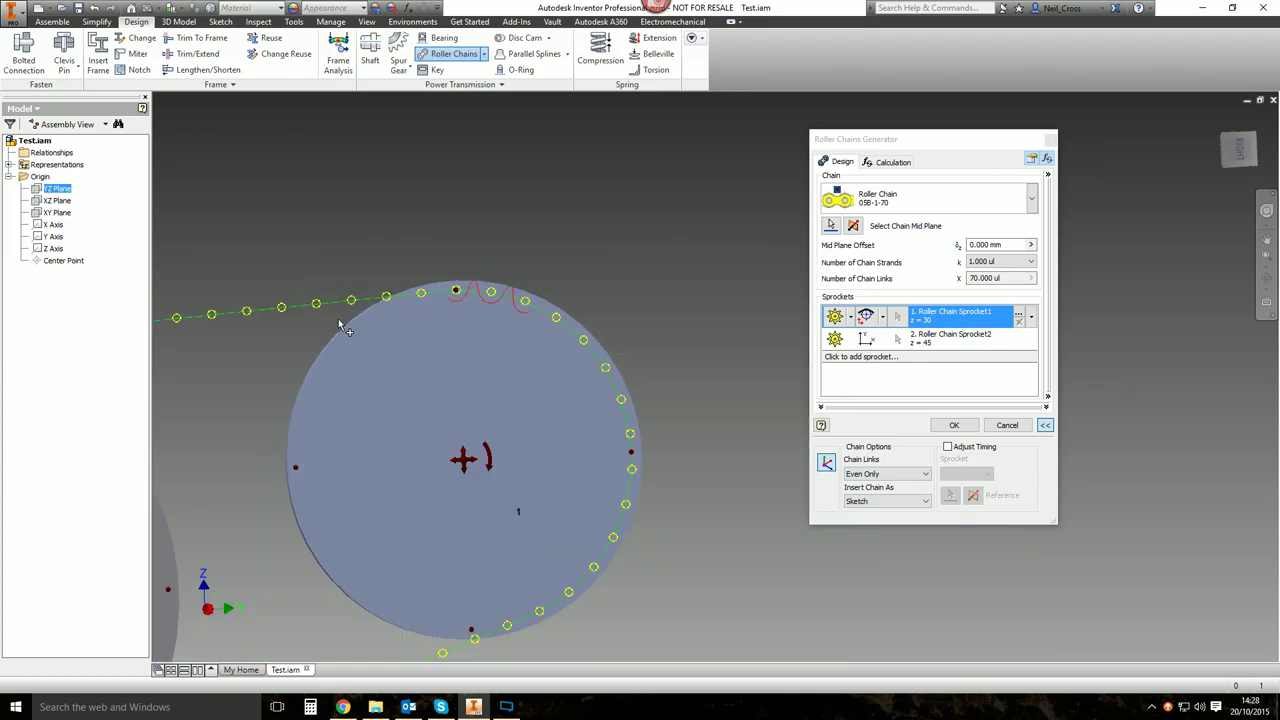
{"action": "scroll", "coordinate": [577, 289], "scroll_direction": "down", "scroll_amount": 4}
{"action": "scroll", "coordinate": [617, 335], "scroll_direction": "up", "scroll_amount": 2}
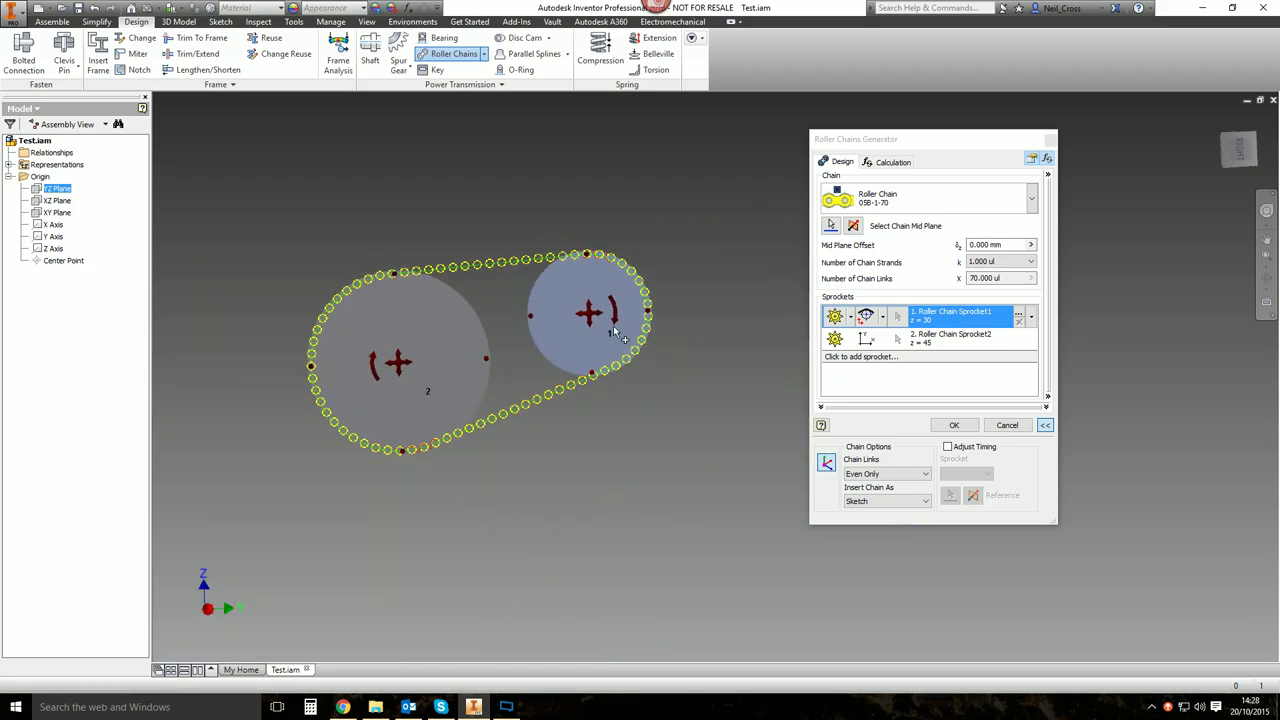
Resize the sprockets in the preview to 20 teeth for sprocket 1 and 50 teeth for sprocket 2.
{"action": "mouse_move", "coordinate": [529, 316]}
{"action": "left_click_drag", "start_coordinate": [527, 318], "coordinate": [551, 328]}
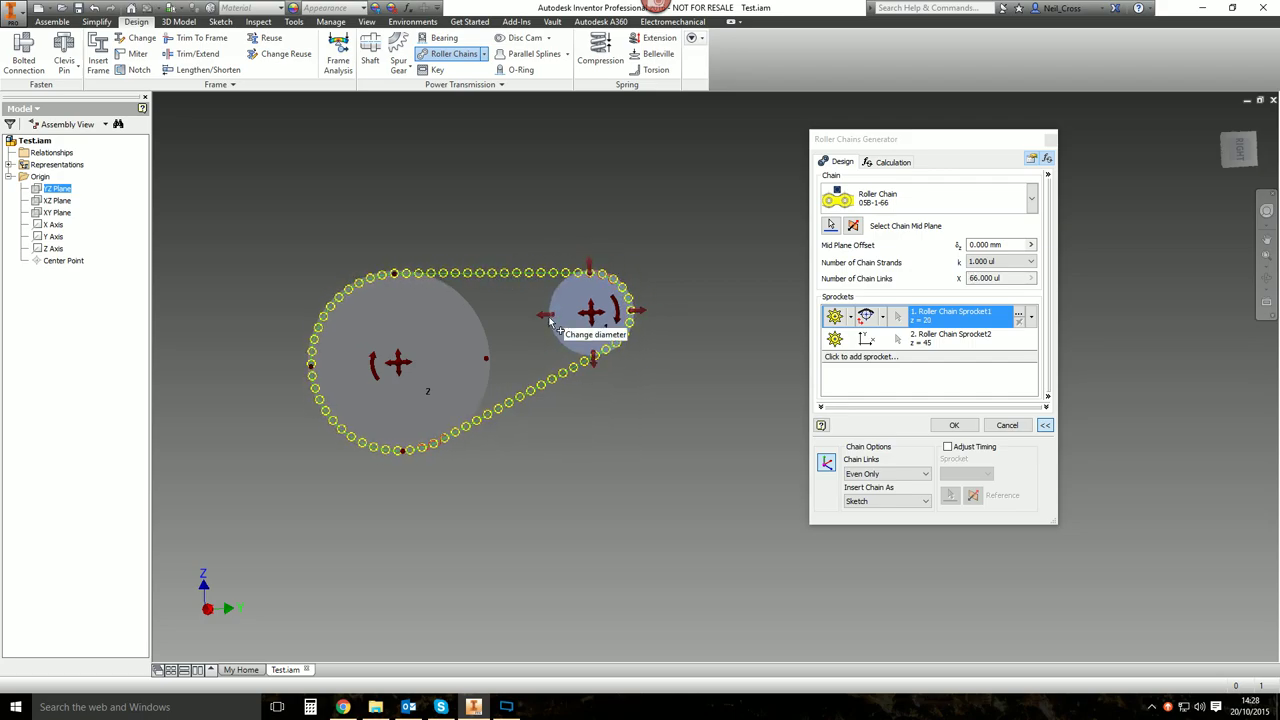
{"action": "left_click_drag", "start_coordinate": [493, 360], "coordinate": [497, 358]}
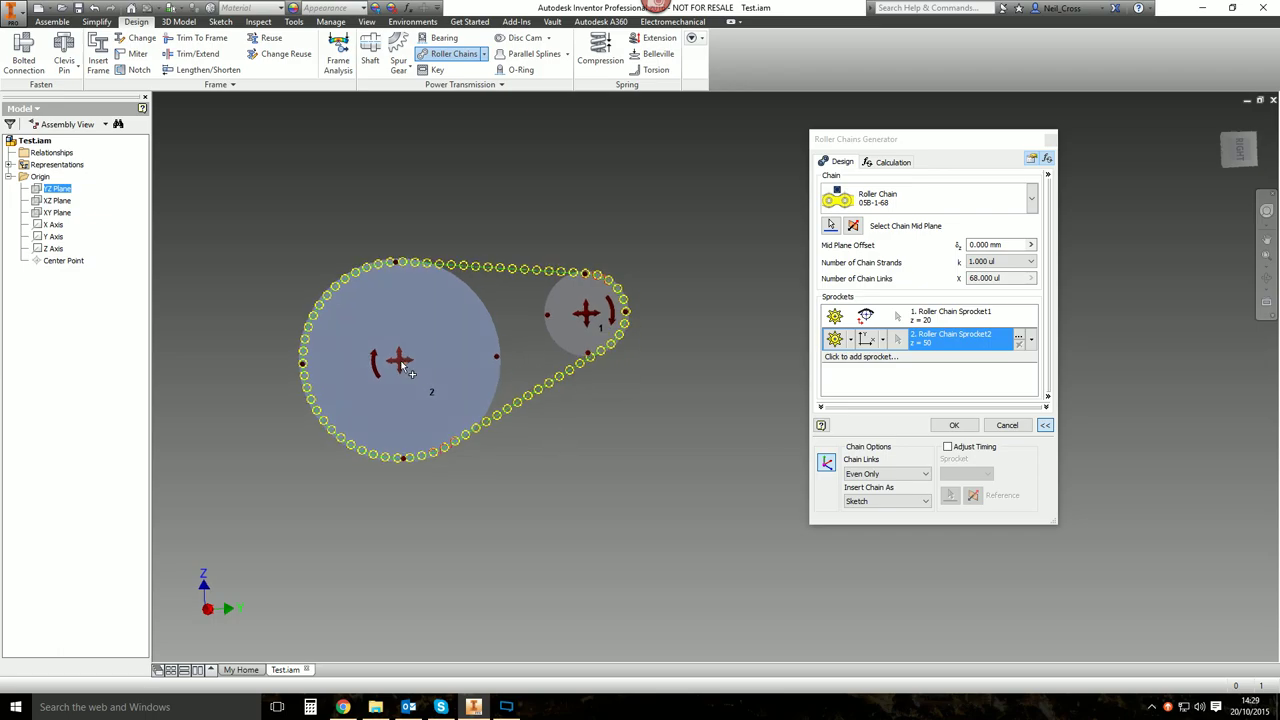
Move the two sprockets farther apart, with sprocket 1 raised, to give a chain of 76 links.
{"action": "middle_click_drag", "start_coordinate": [430, 140], "coordinate": [546, 166]}
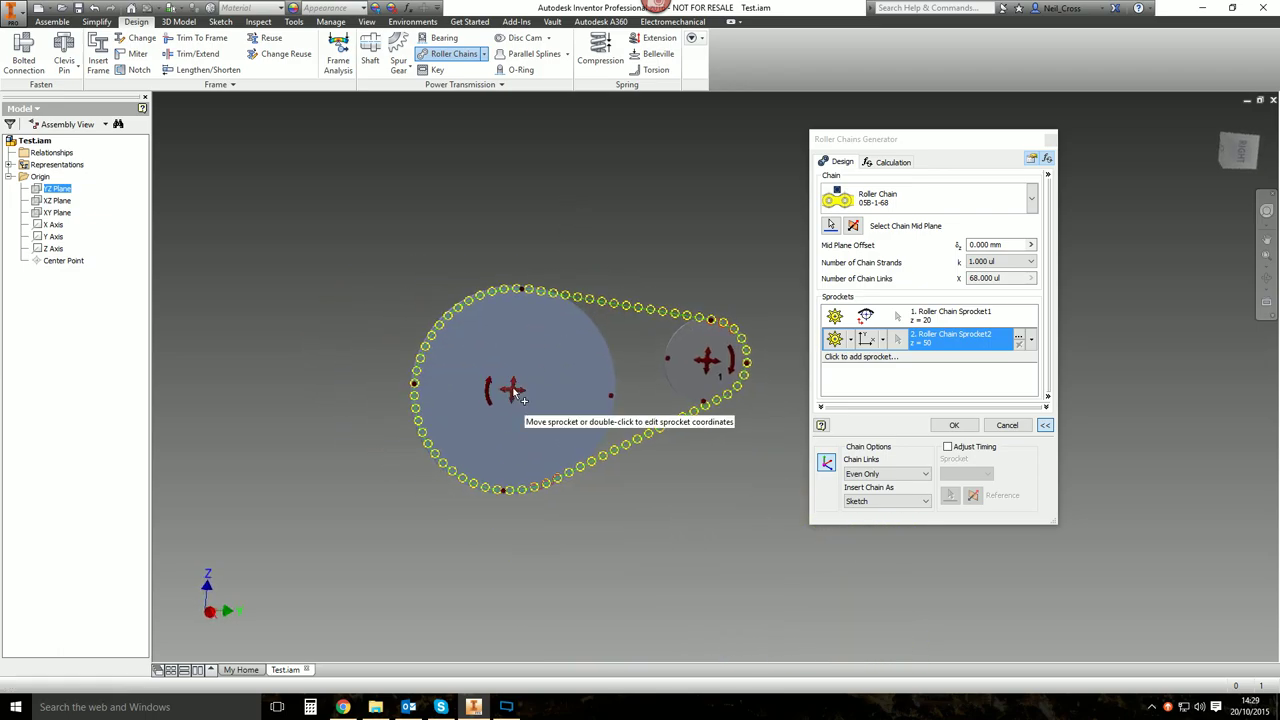
{"action": "left_click_drag", "start_coordinate": [514, 393], "coordinate": [485, 382]}
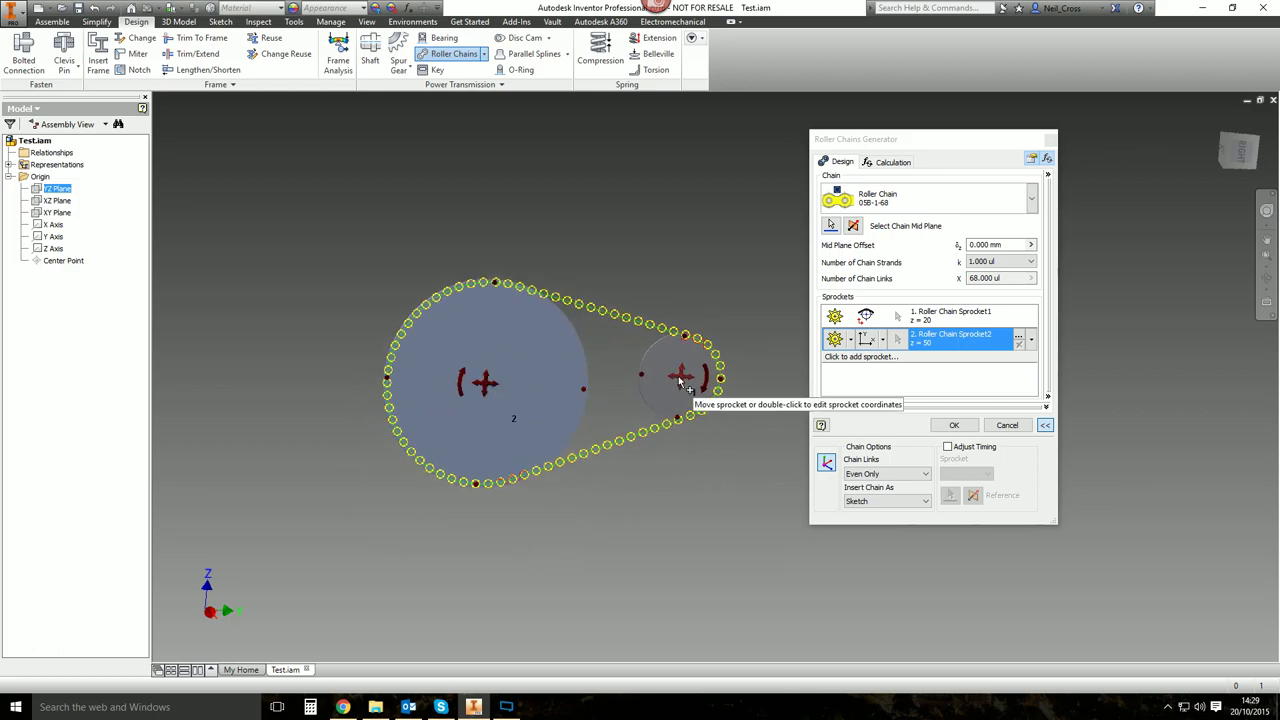
{"action": "left_click_drag", "start_coordinate": [684, 388], "coordinate": [730, 330]}
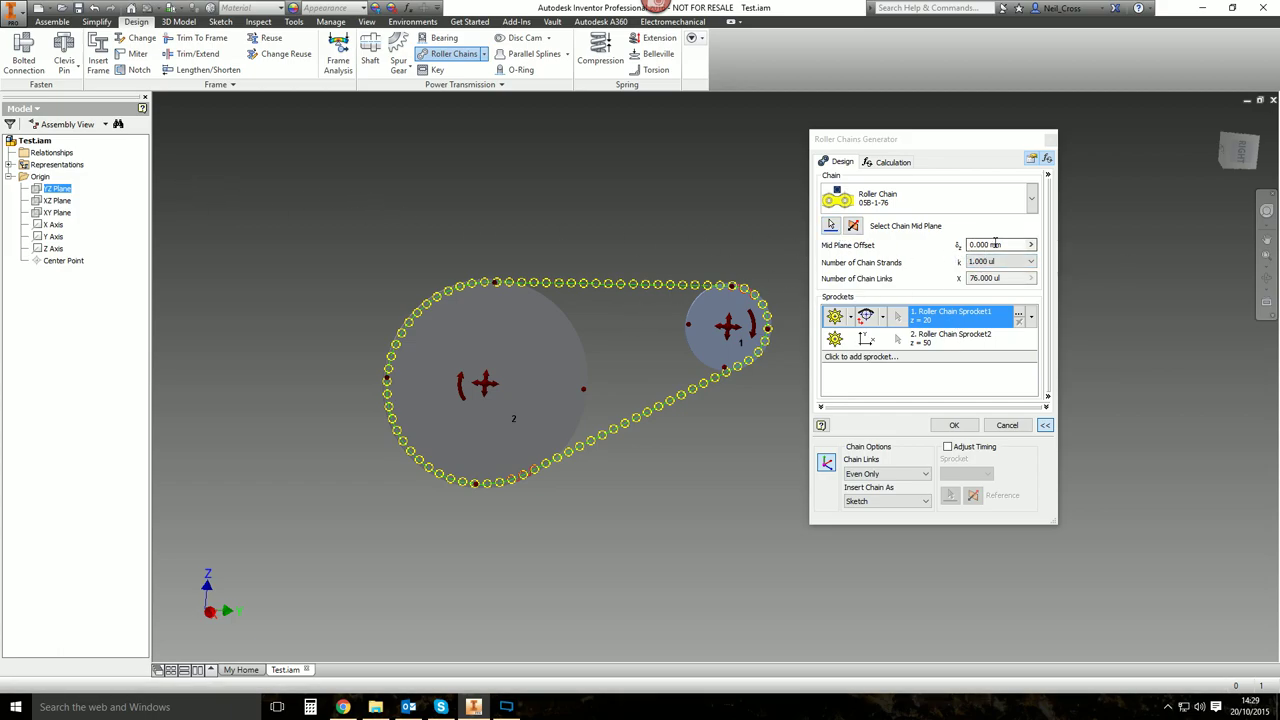
Review the mid plane offset, sprocket 1's component options and the available additional sprocket types without adding one.
{"action": "double_click", "coordinate": [988, 245]}
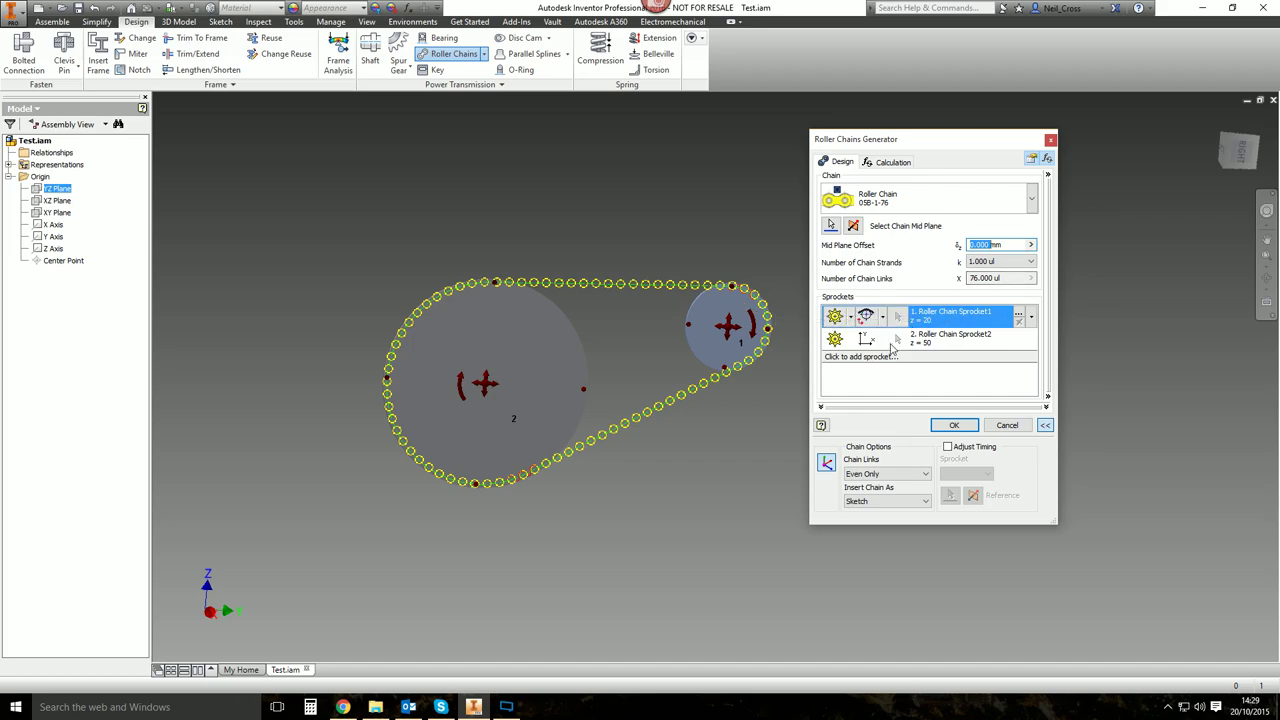
{"action": "left_click", "coordinate": [851, 318]}
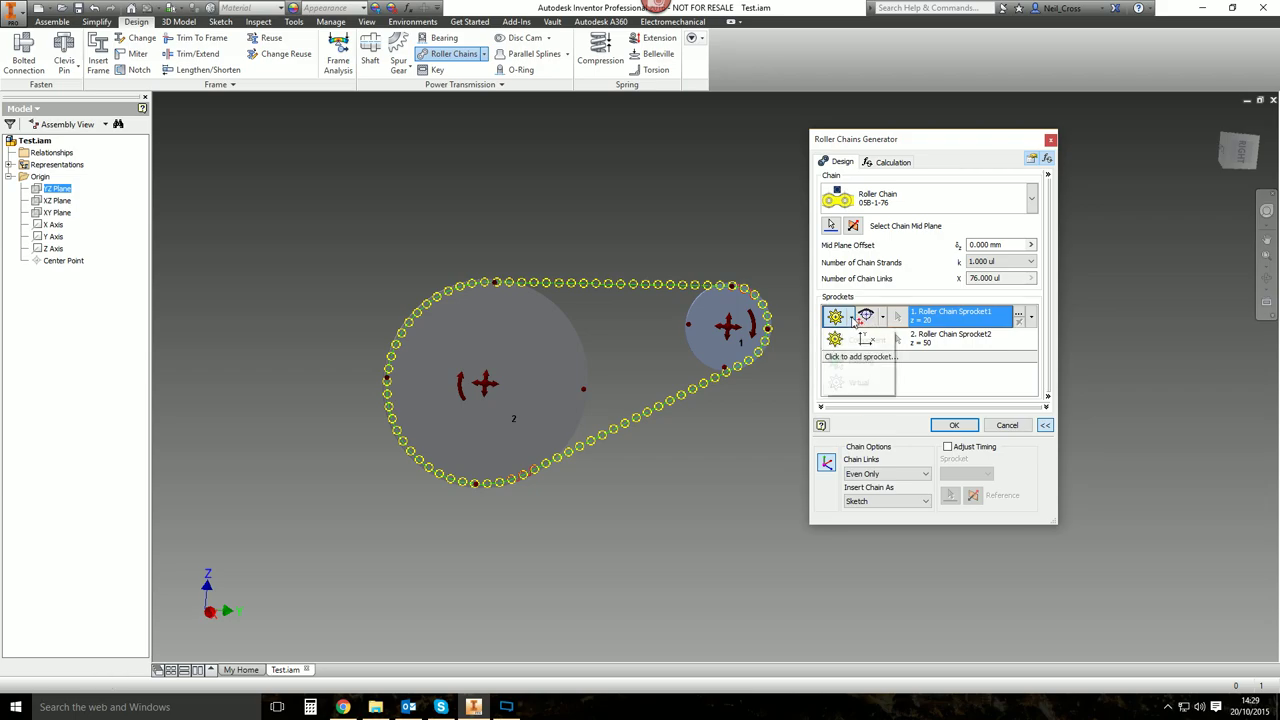
{"action": "left_click", "coordinate": [900, 357]}
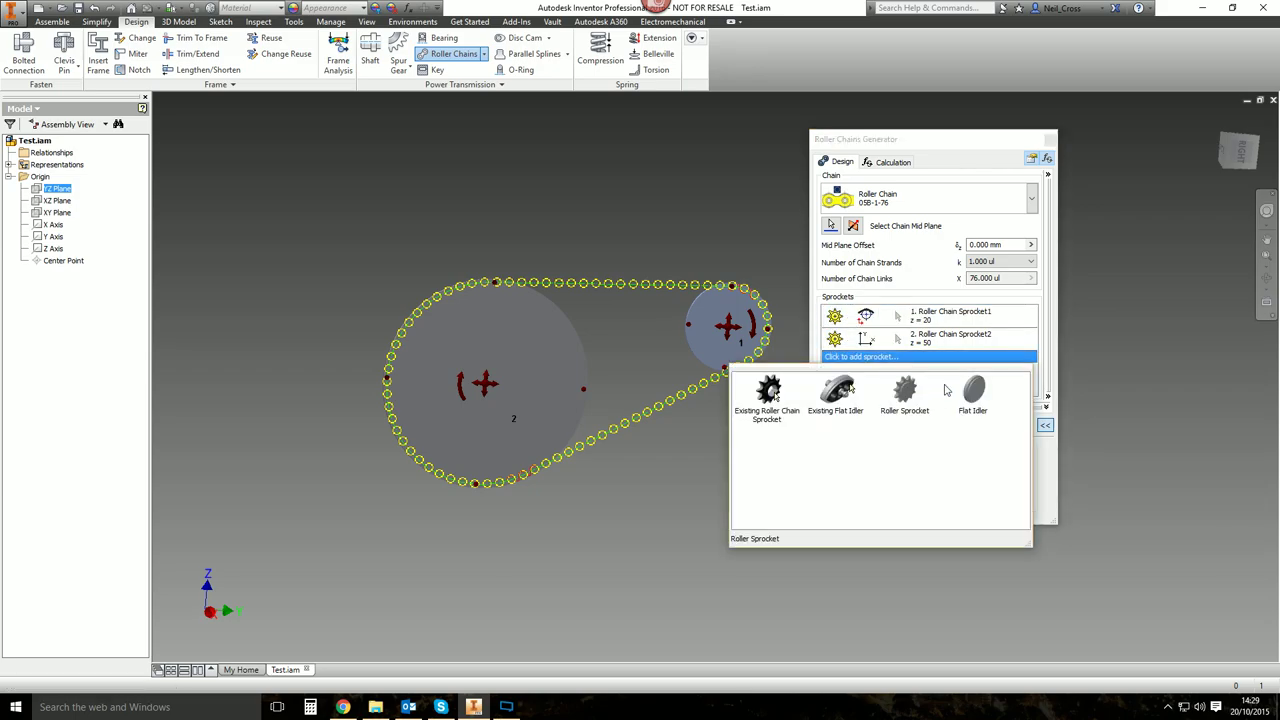
{"action": "left_click", "coordinate": [934, 279]}
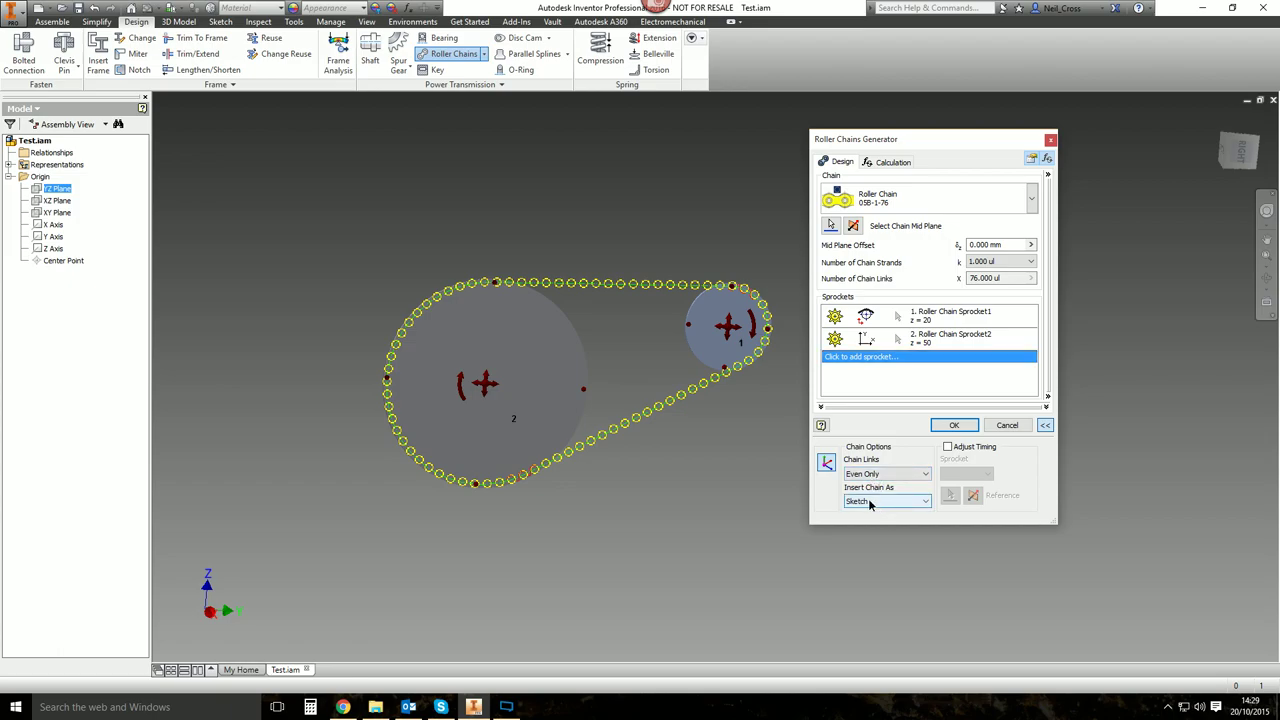
Switch the chain insertion type to Solid and back to Sketch.
{"action": "left_click", "coordinate": [870, 502]}
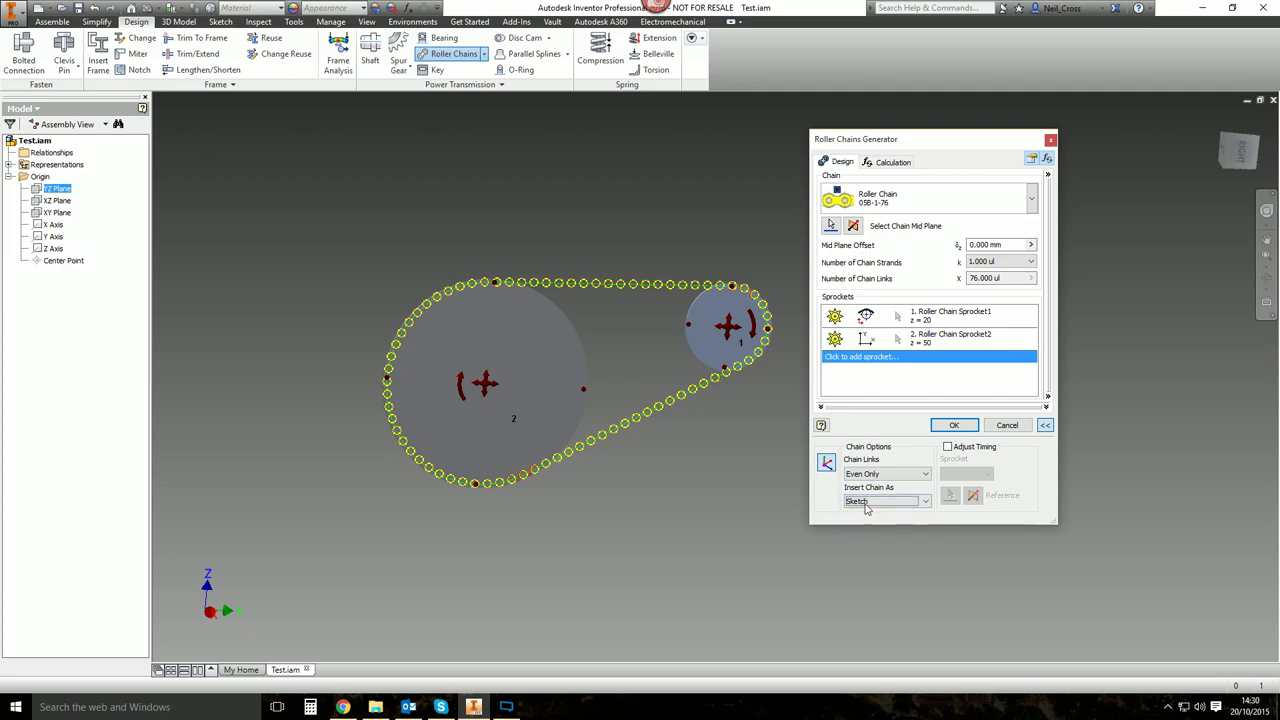
{"action": "left_click", "coordinate": [866, 521]}
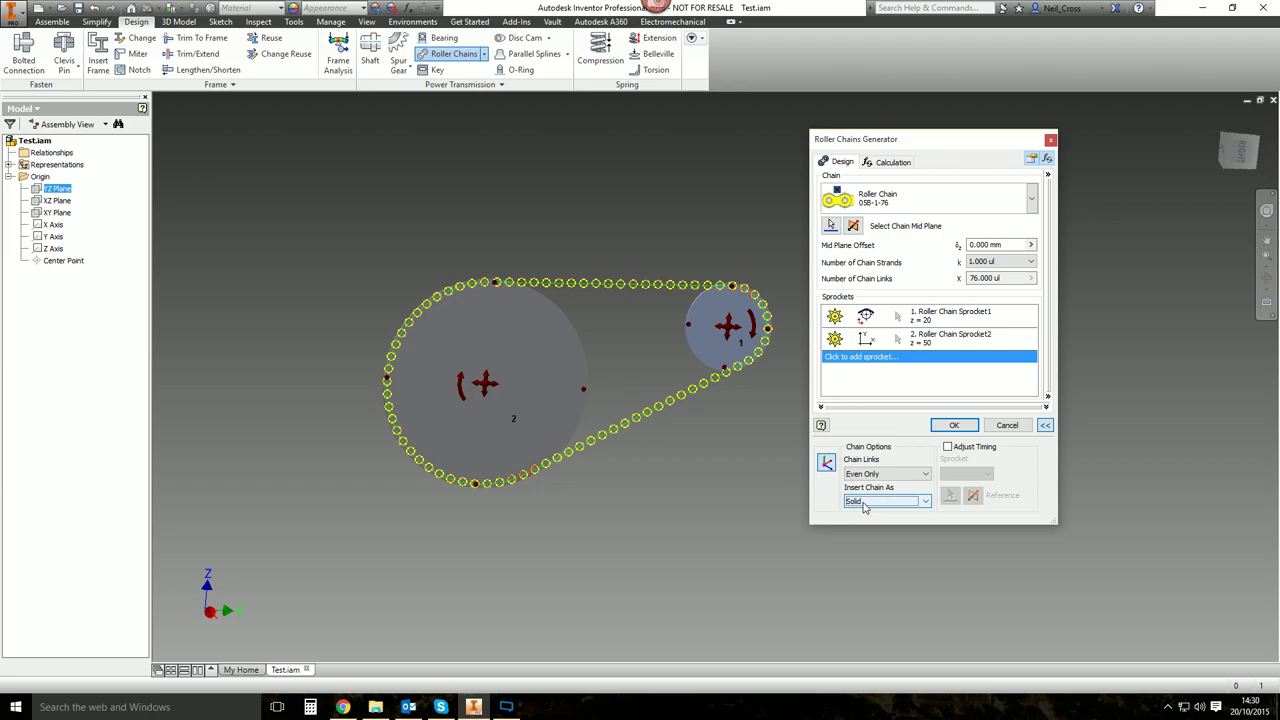
{"action": "left_click", "coordinate": [860, 504]}
{"action": "left_click", "coordinate": [858, 513]}
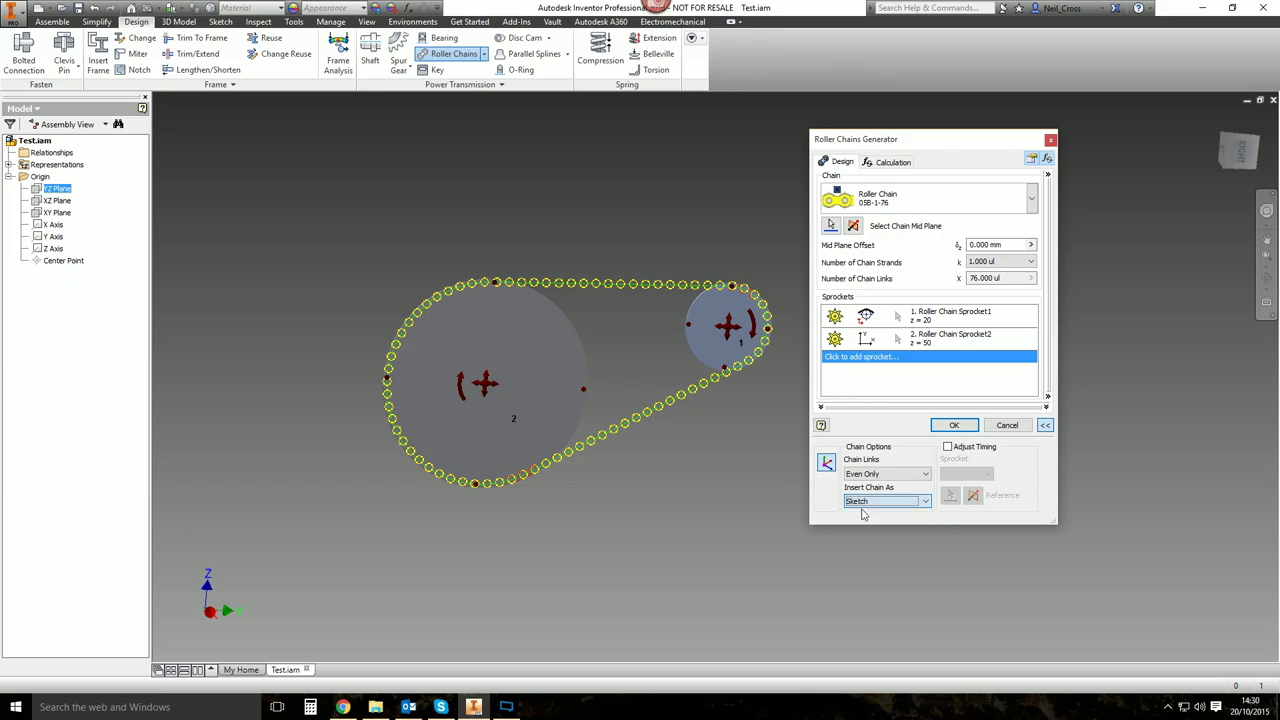
Set the roller chain to be inserted as Solid and generate the chain drive with the proposed file names.
{"action": "left_click", "coordinate": [862, 504]}
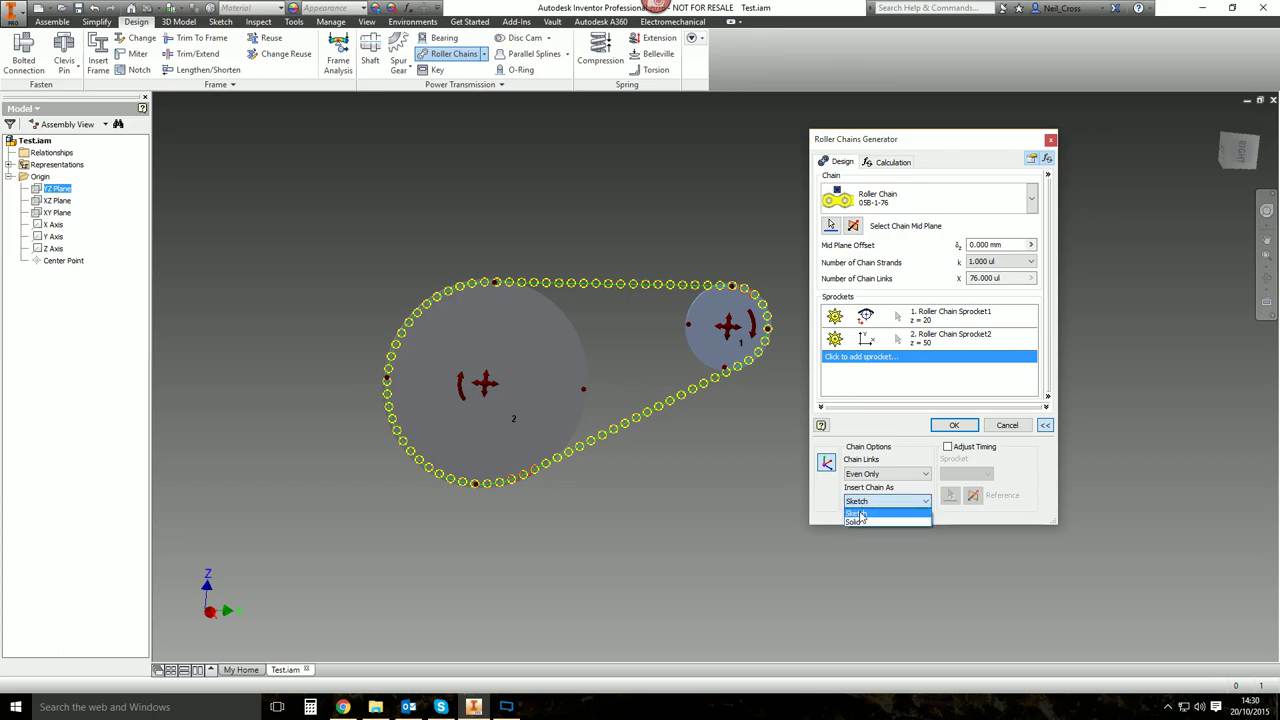
{"action": "left_click", "coordinate": [865, 521]}
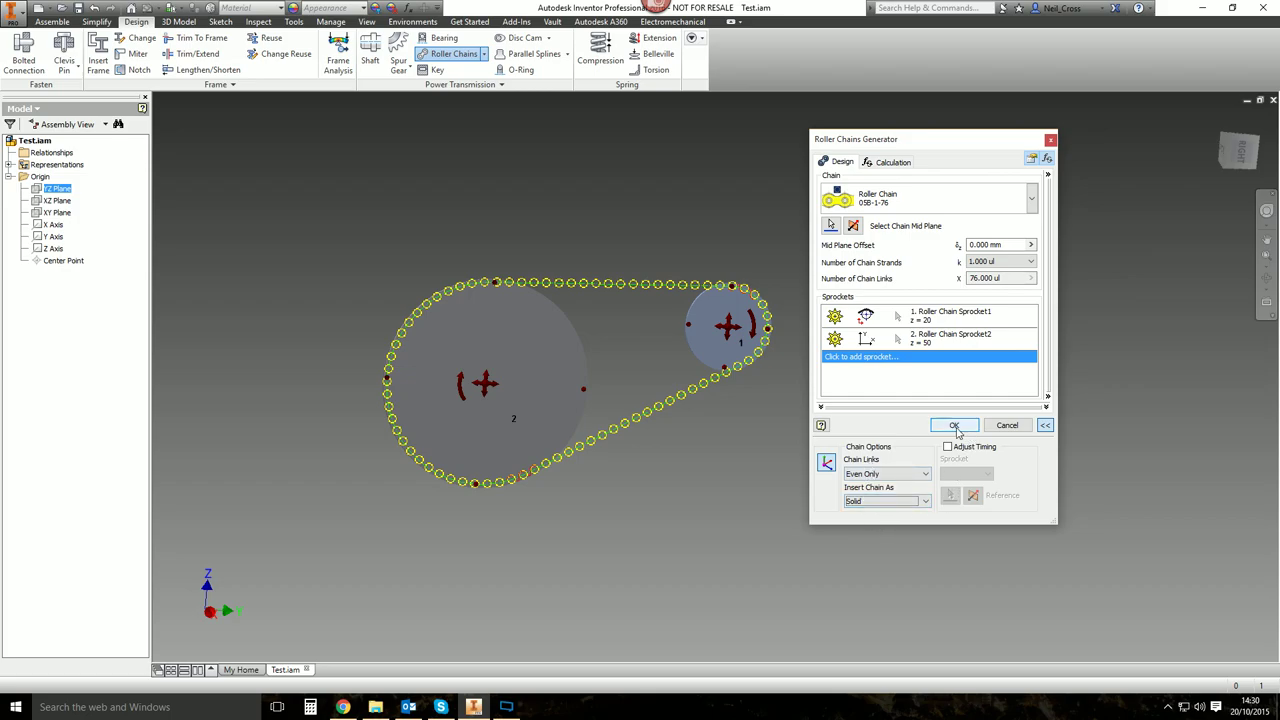
{"action": "left_click", "coordinate": [954, 426]}
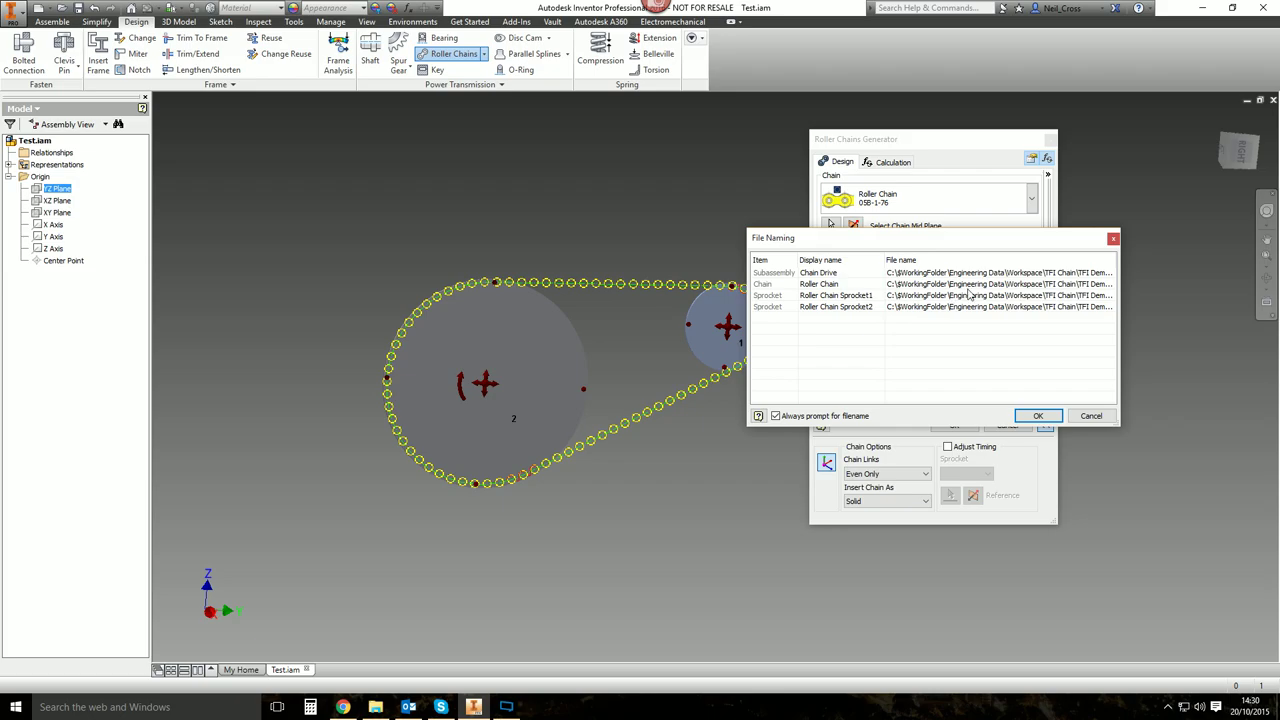
{"action": "left_click", "coordinate": [1038, 415]}
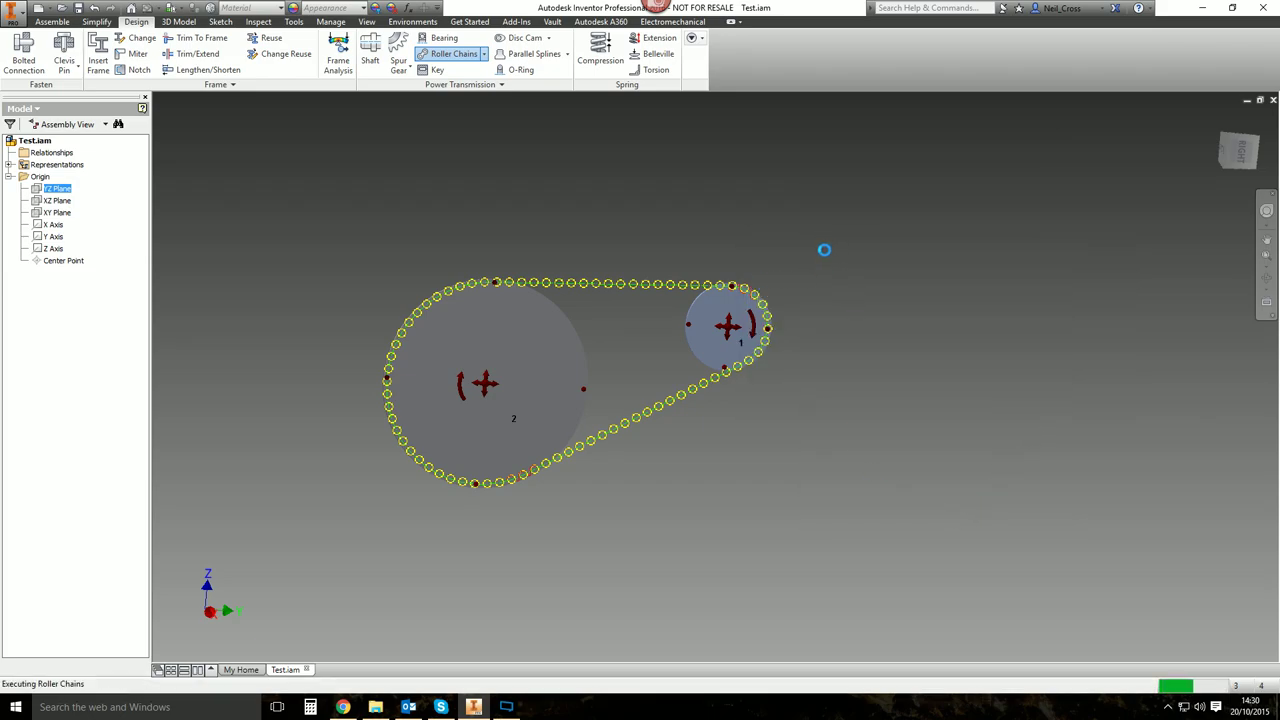
{"action": "key", "text": "F6"}
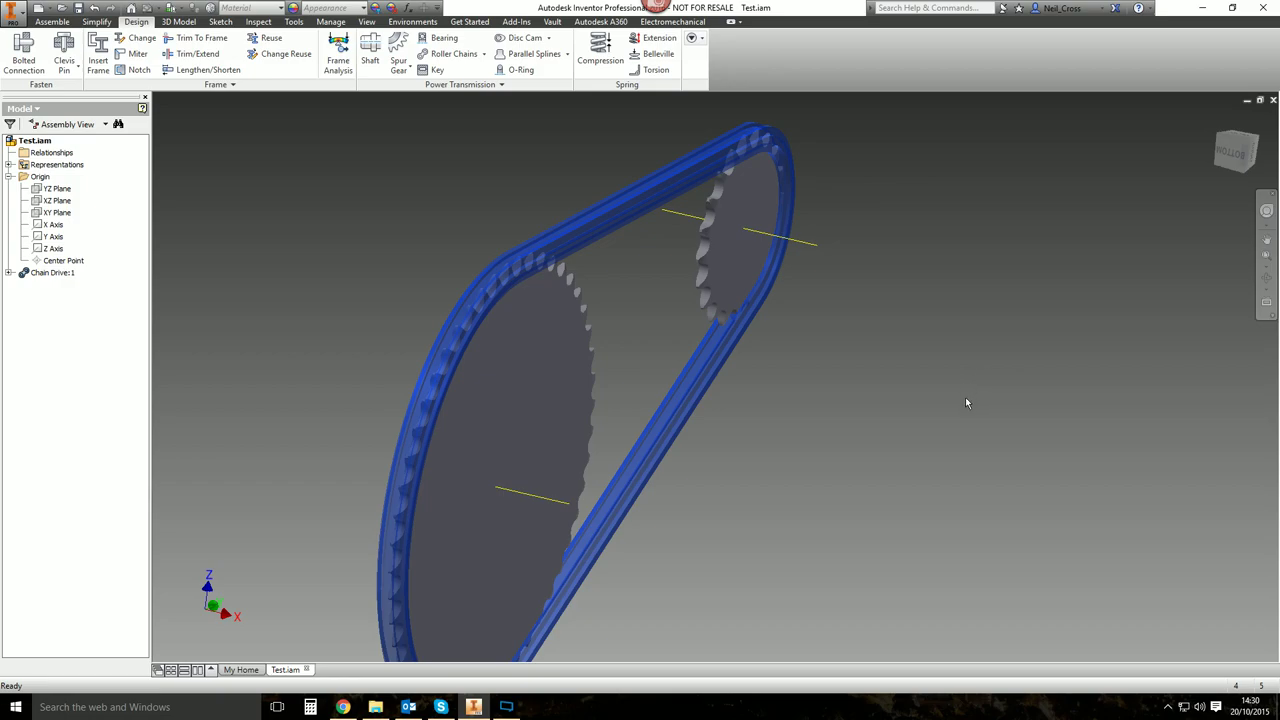
{"action": "middle_click_drag", "start_coordinate": [951, 449], "coordinate": [771, 392], "text": "shift"}
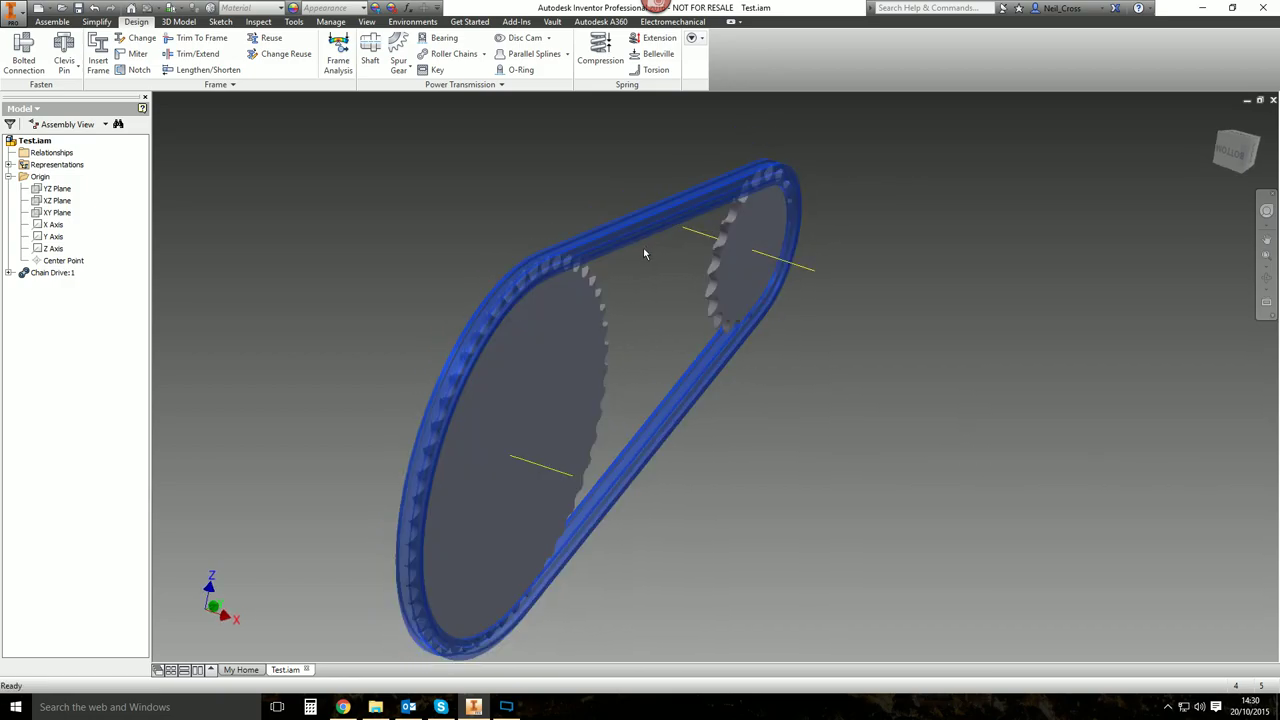
Edit the chain drive with the Design Accelerator so the chain is inserted as Sketch instead of a solid.
{"action": "right_click", "coordinate": [45, 273]}
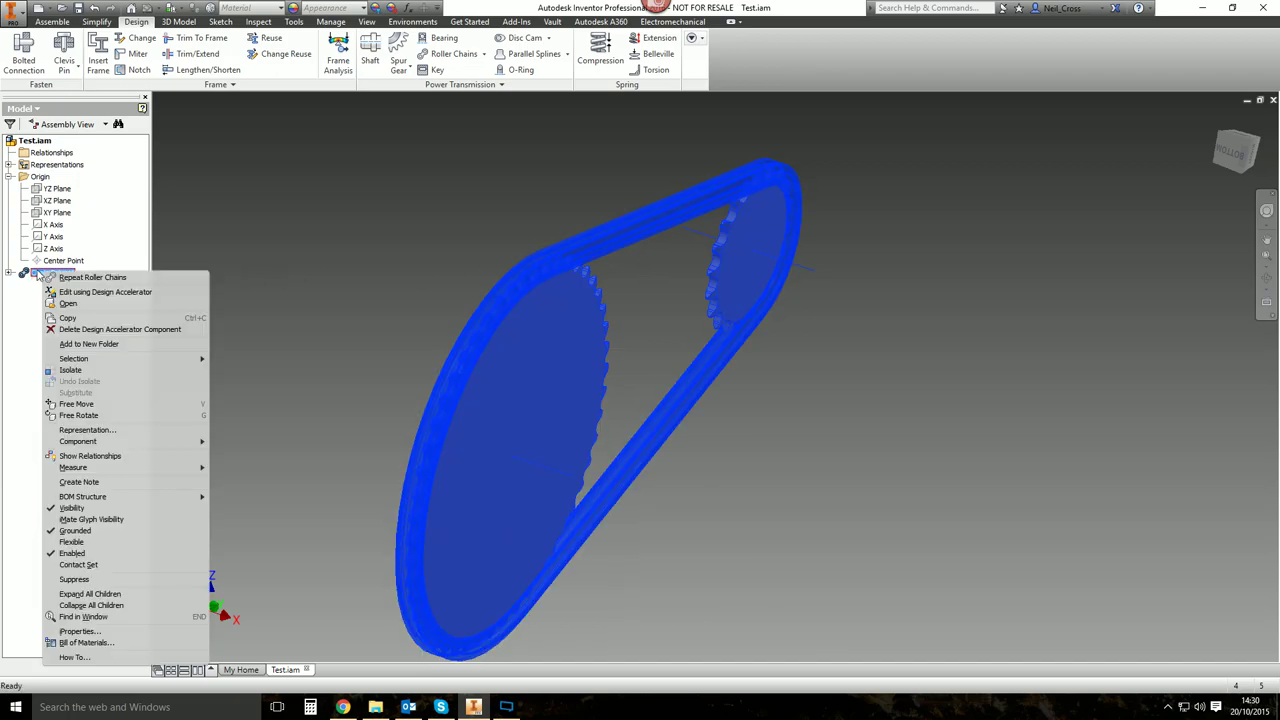
{"action": "left_click", "coordinate": [105, 292]}
{"action": "left_click", "coordinate": [596, 518]}
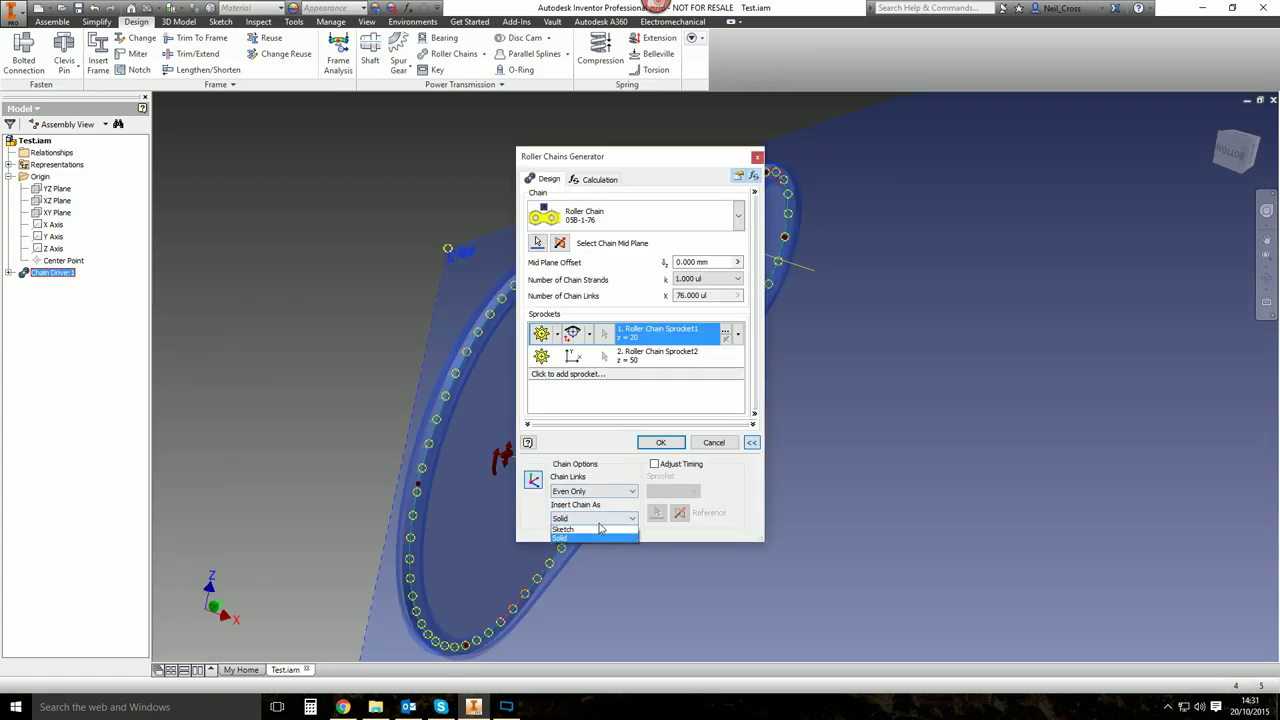
{"action": "left_click", "coordinate": [593, 532]}
{"action": "left_click", "coordinate": [661, 445]}
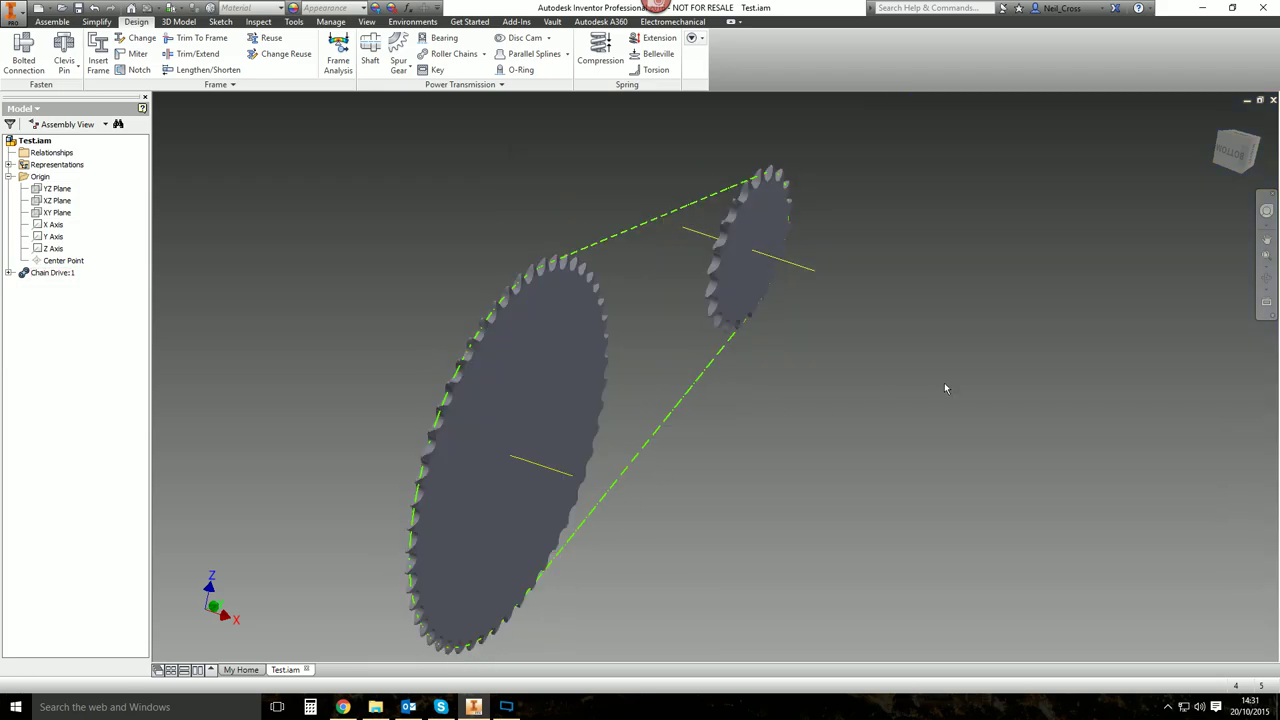
{"action": "middle_click_drag", "start_coordinate": [899, 400], "coordinate": [720, 385], "text": "shift"}
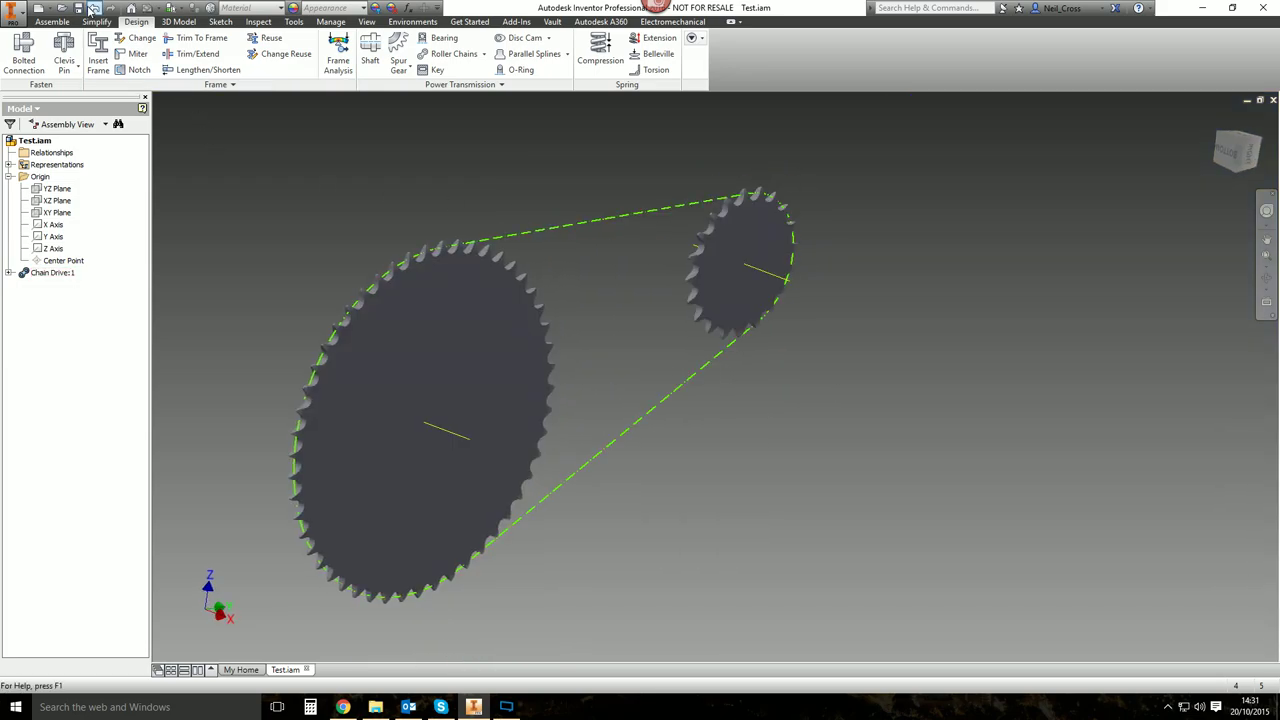
Save the Test.iam assembly together with its generated chain drive components.
{"action": "key", "text": "ctrl+s"}
{"action": "left_click", "coordinate": [735, 296]}
{"action": "left_click", "coordinate": [520, 356]}
Review the chain drive's settings, including its number of chain links, in the Roller Chains Generator without changing them.
{"action": "right_click", "coordinate": [42, 273]}
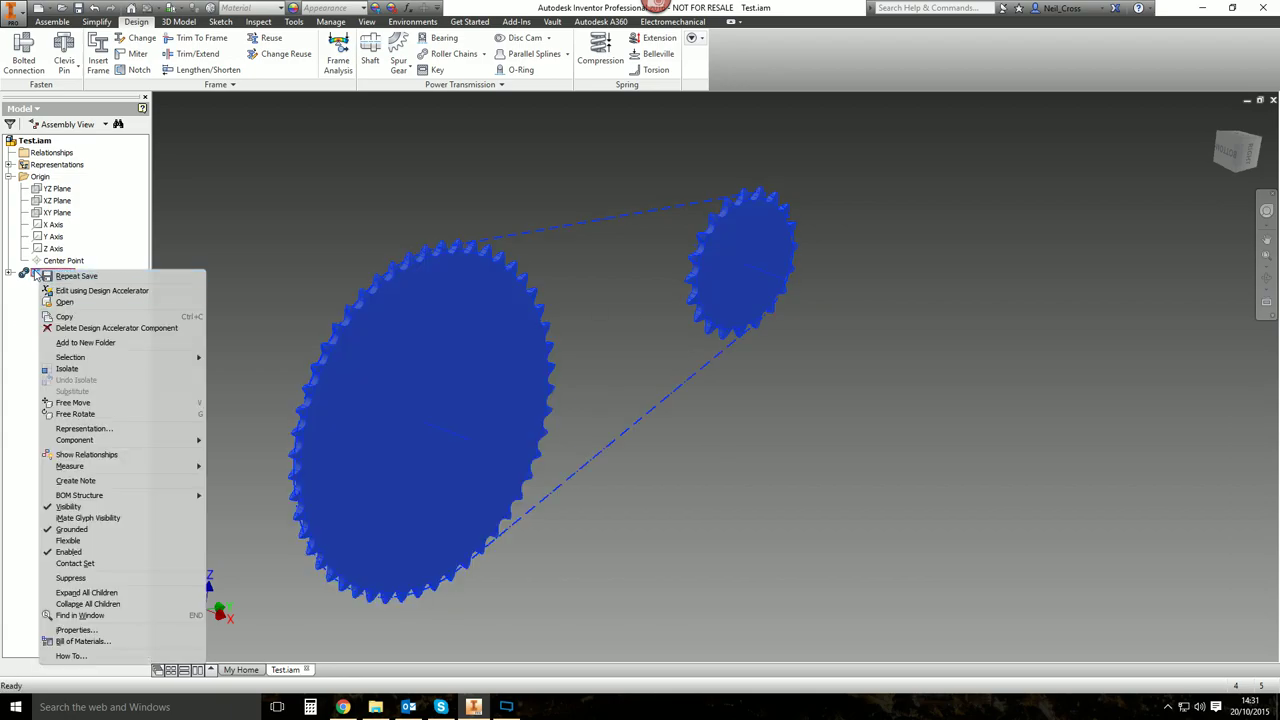
{"action": "left_click", "coordinate": [62, 291]}
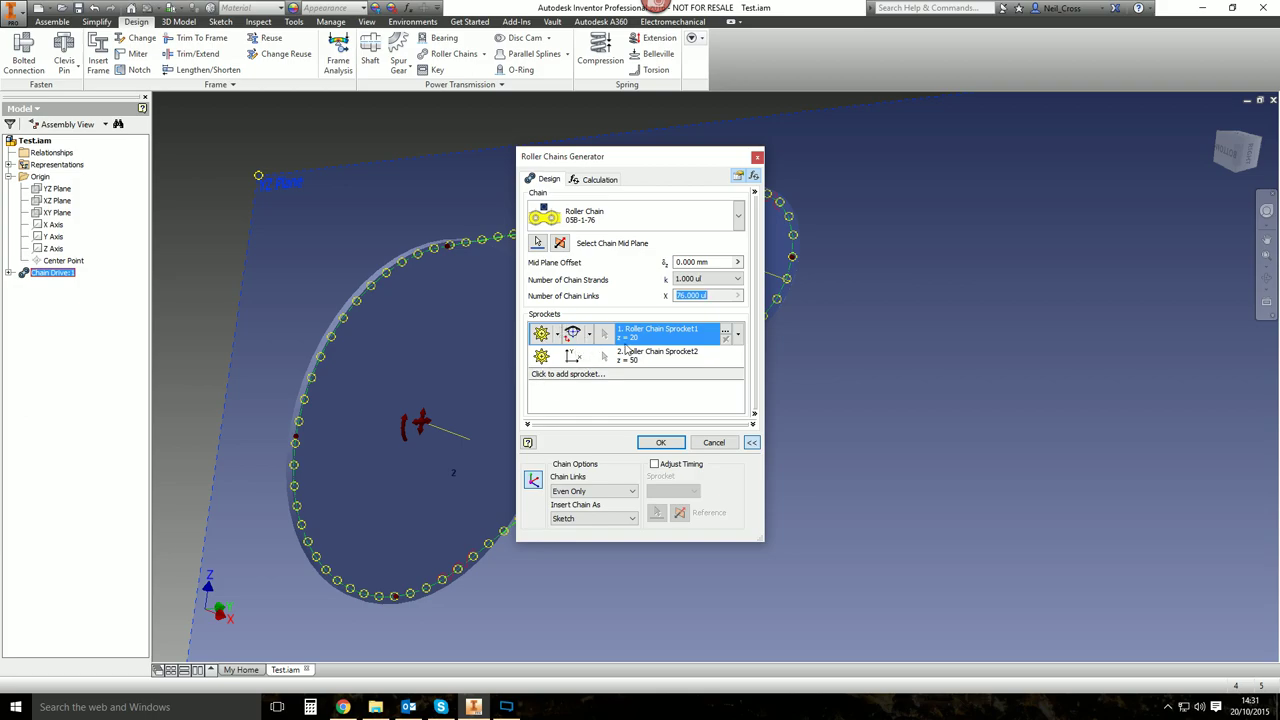
{"action": "left_click", "coordinate": [758, 157]}
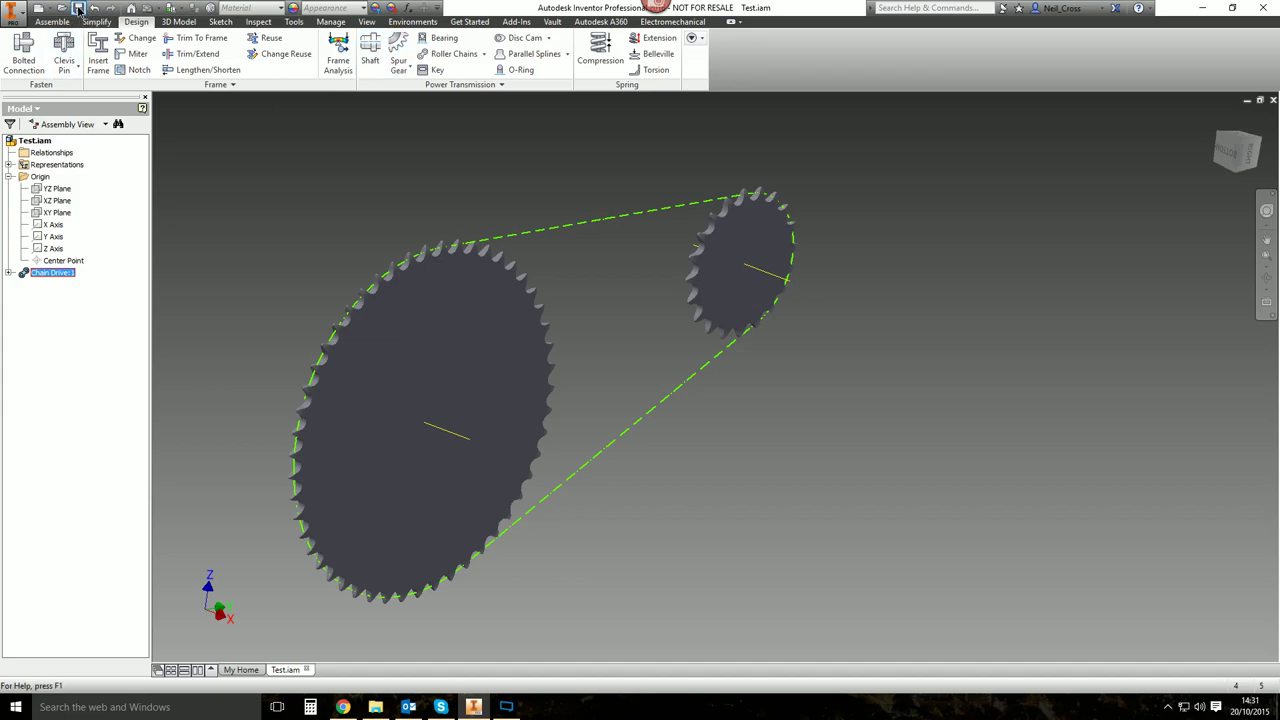
Close the Test.iam assembly and create a new assembly from the Standard.iam template.
{"action": "left_click", "coordinate": [1273, 100]}
{"action": "left_click", "coordinate": [16, 50]}
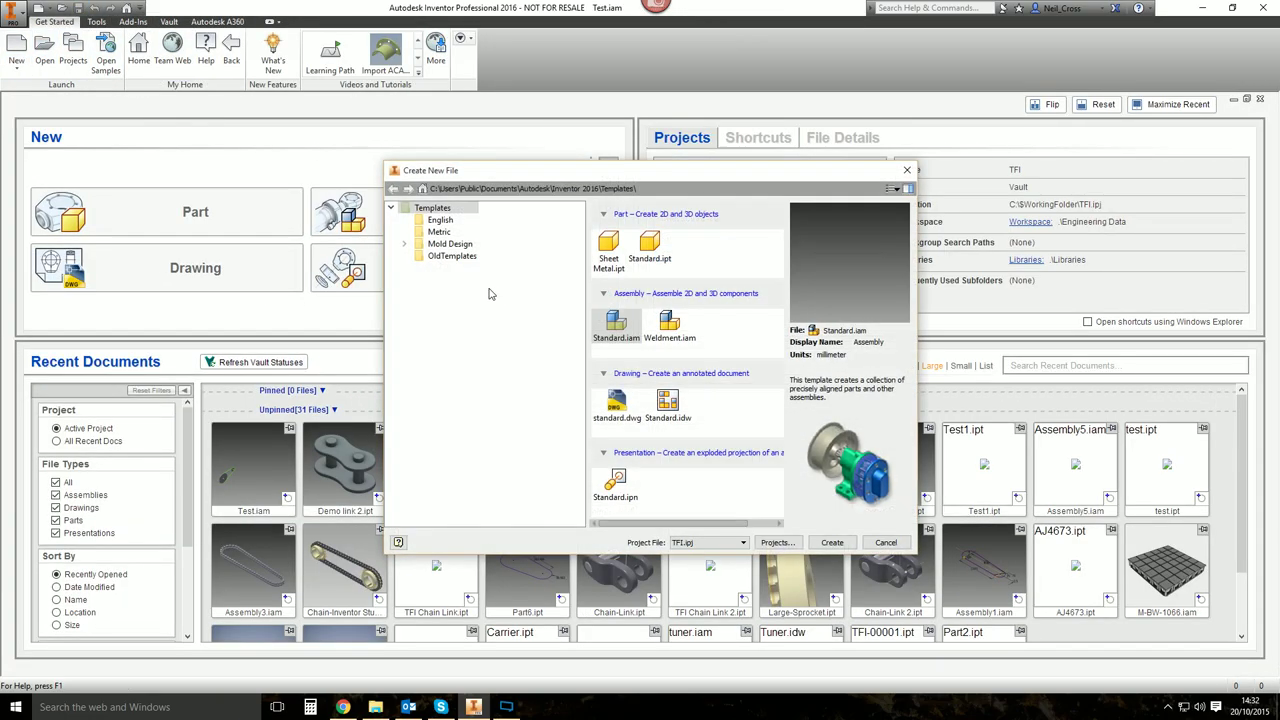
{"action": "double_click", "coordinate": [616, 320]}
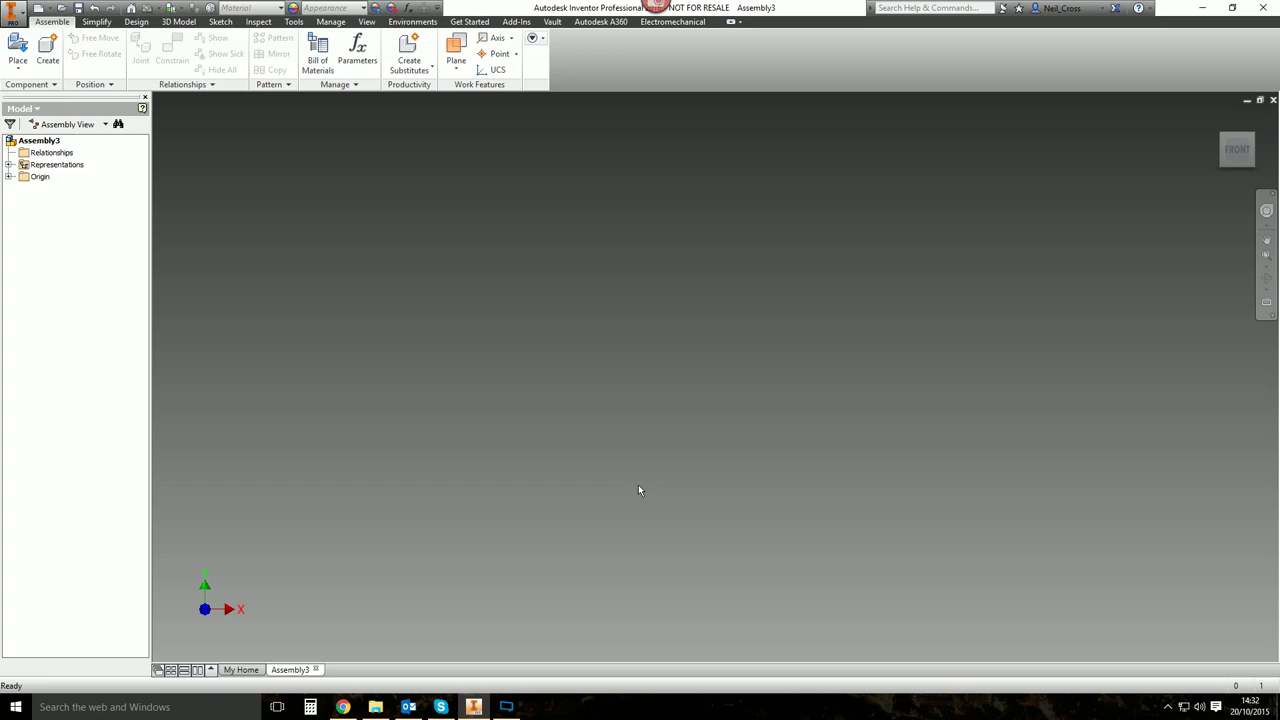
Start placing components and browse through TFI Demo Chain and Test to the Design Accelerator folder.
{"action": "left_click", "coordinate": [18, 50]}
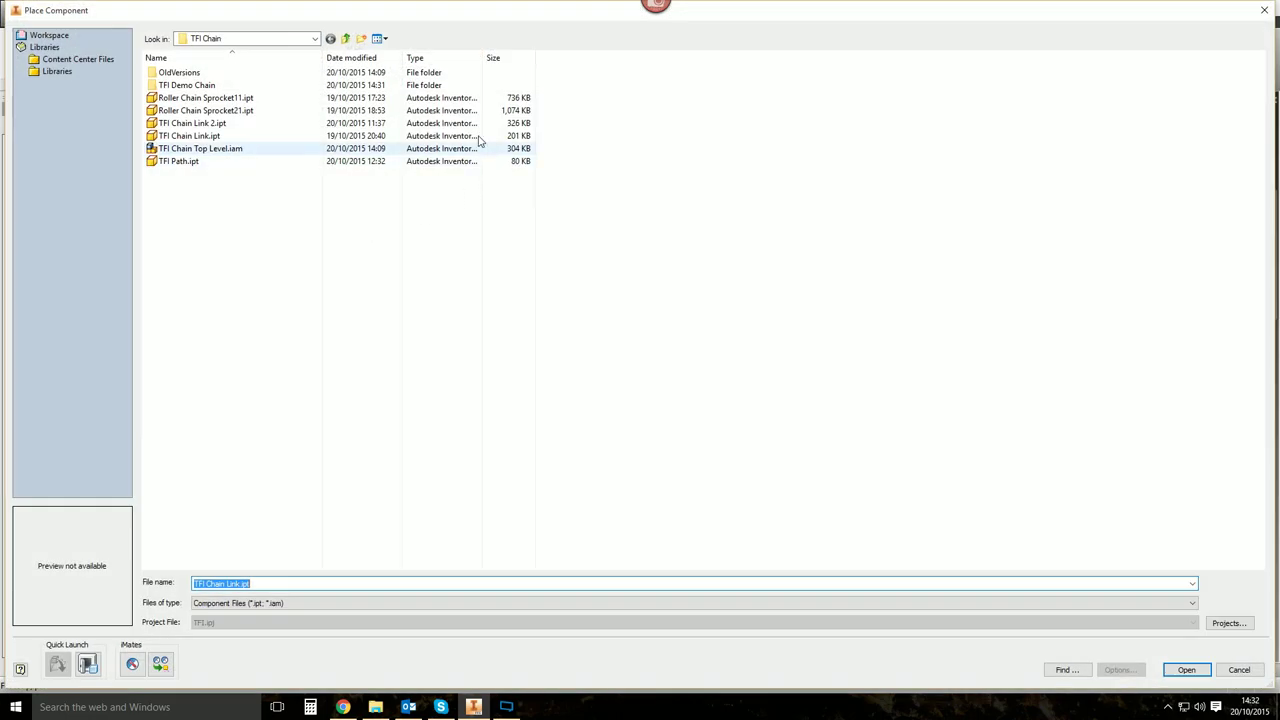
{"action": "double_click", "coordinate": [200, 86]}
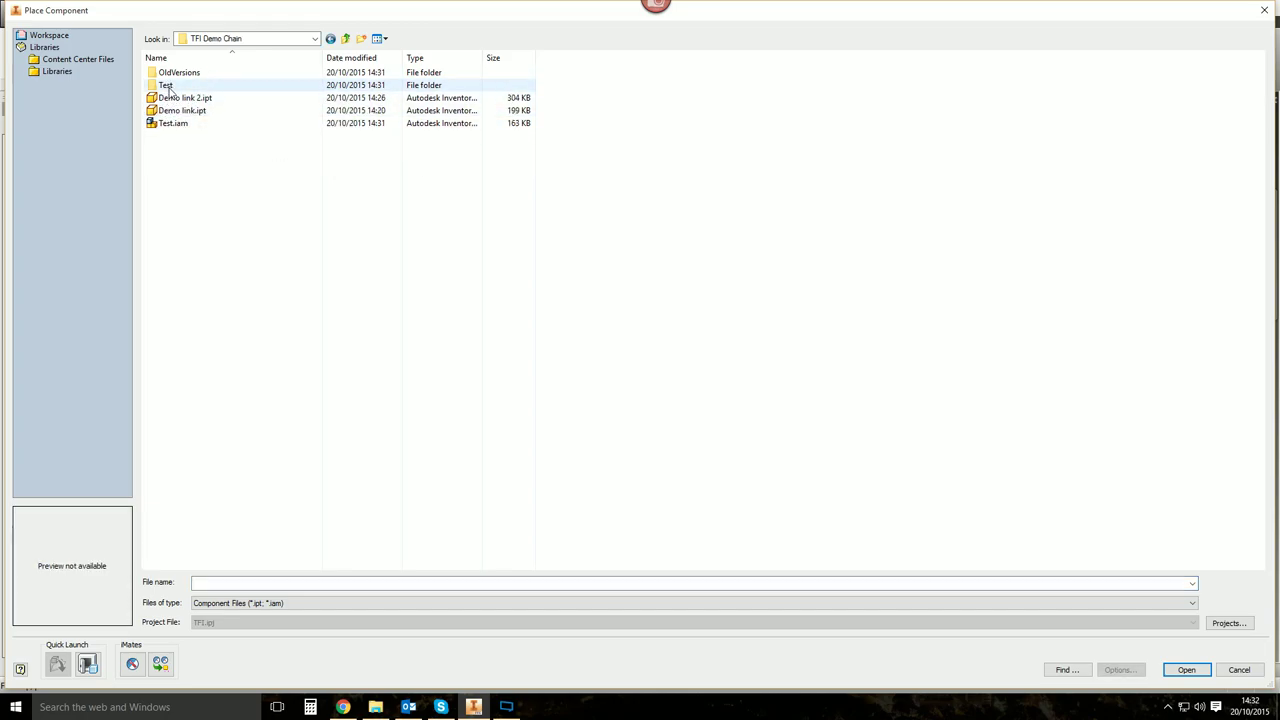
{"action": "double_click", "coordinate": [167, 86]}
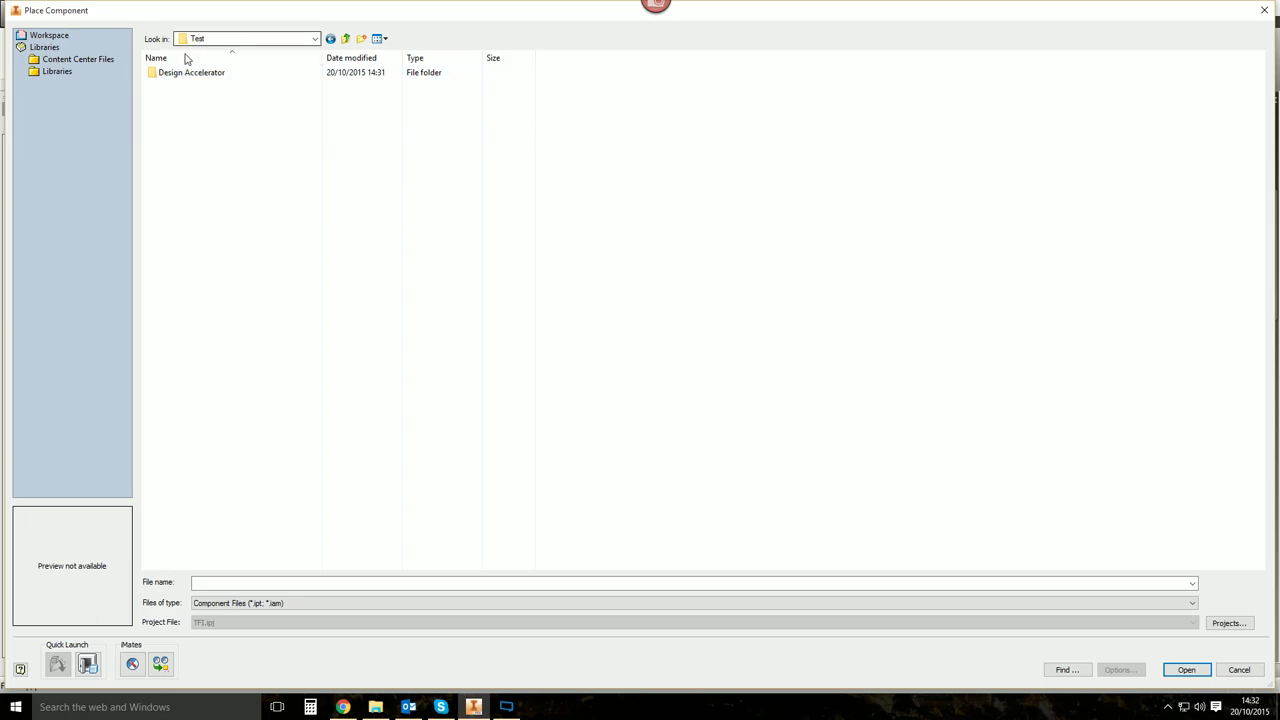
{"action": "left_click", "coordinate": [345, 38]}
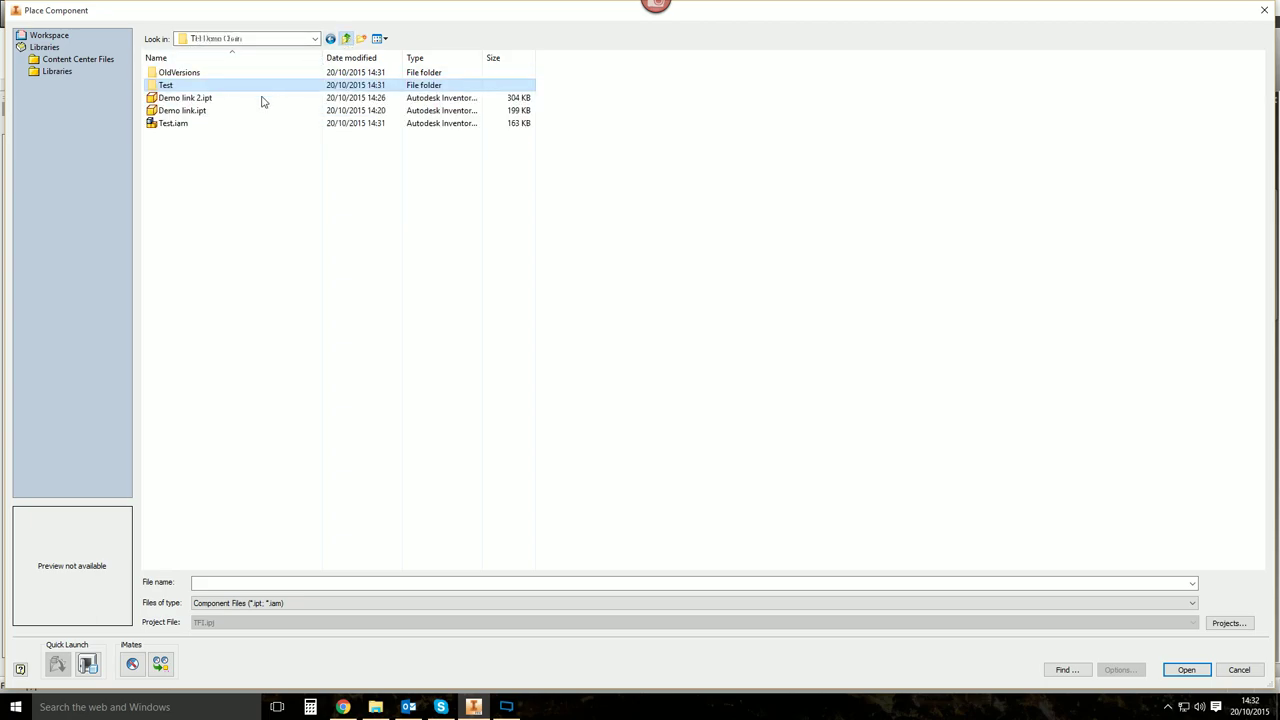
{"action": "left_click", "coordinate": [162, 124]}
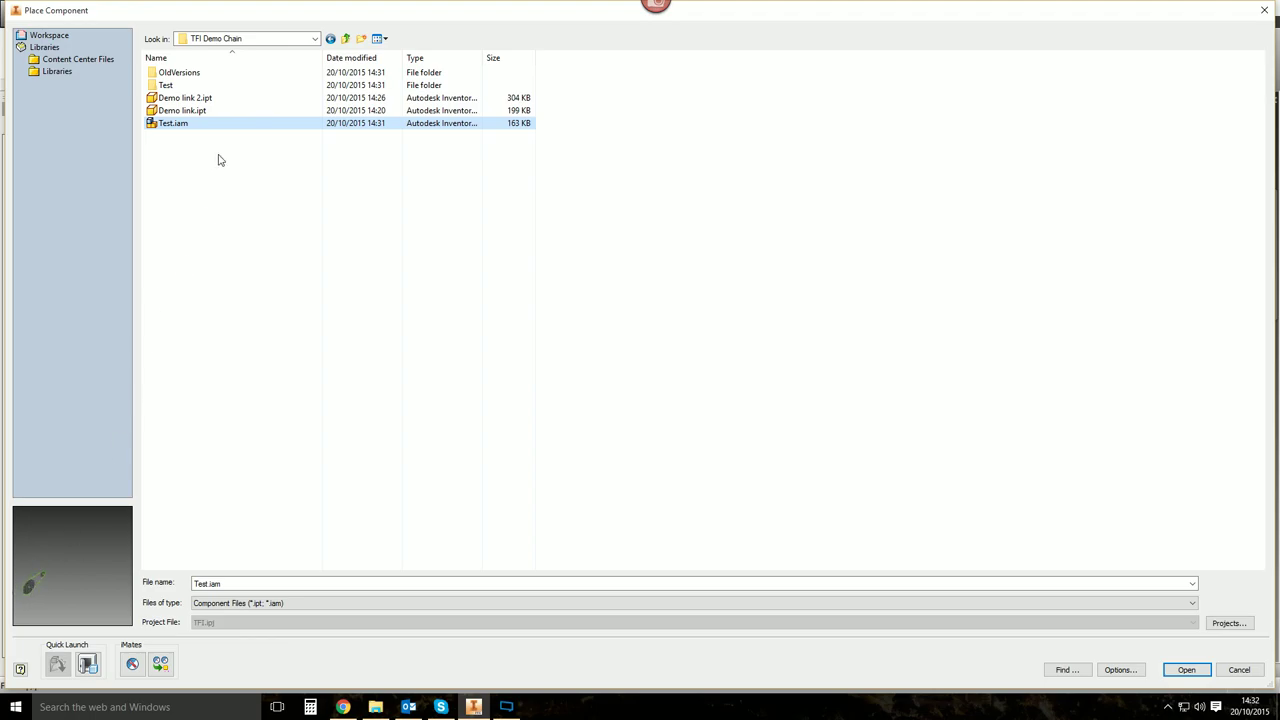
{"action": "double_click", "coordinate": [169, 88]}
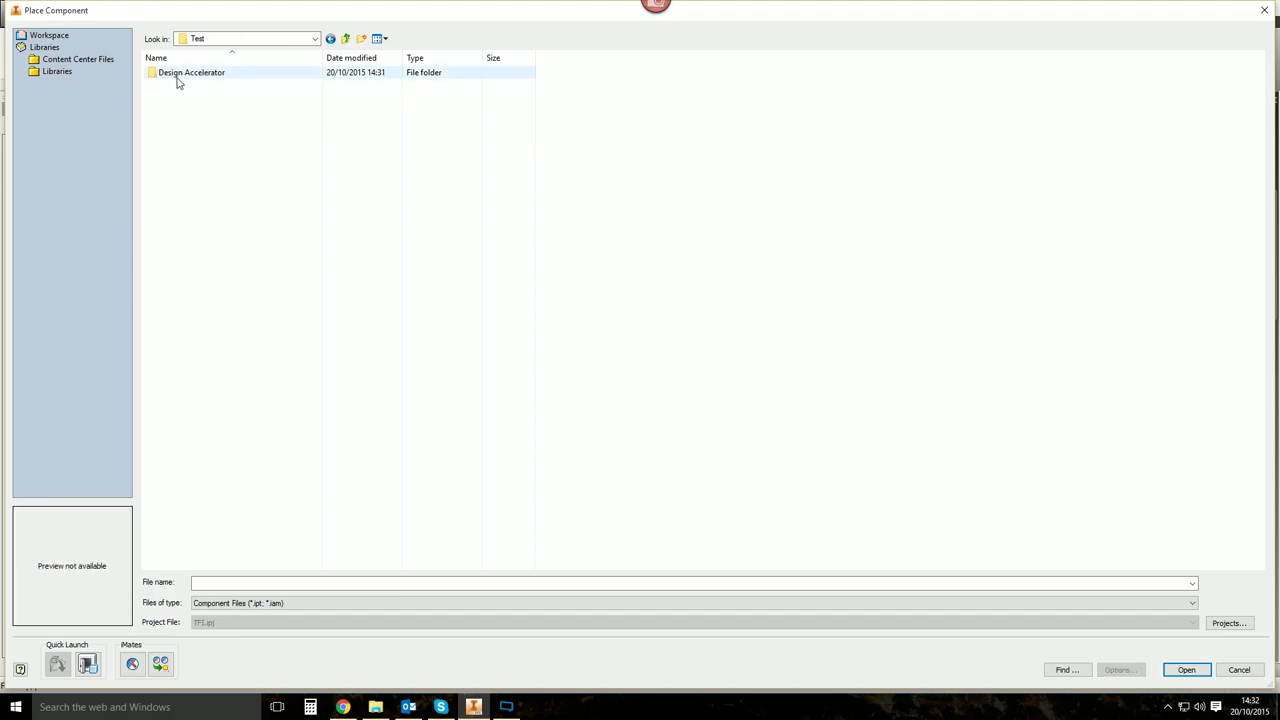
{"action": "double_click", "coordinate": [177, 78]}
Choose Roller Chain Sprocket11.ipt, Roller Chain Sprocket21.ipt and Roller Chain1.ipt together as the components for placement.
{"action": "left_click", "coordinate": [180, 74]}
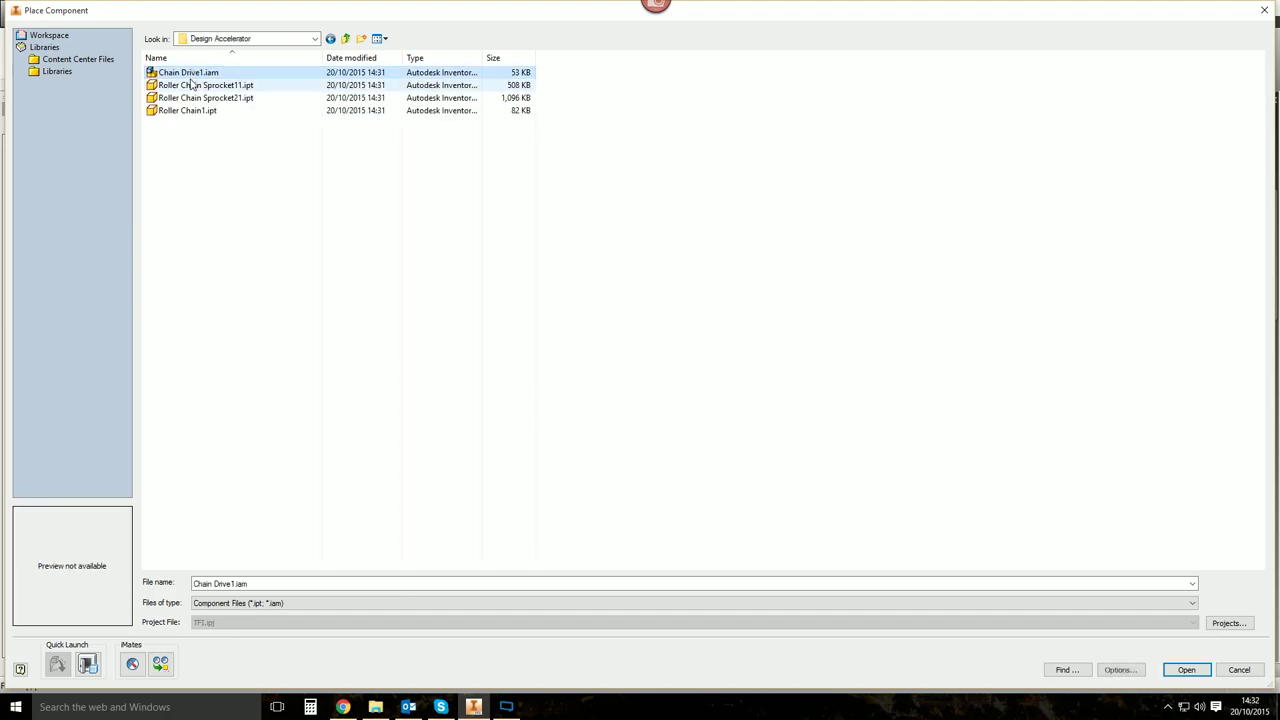
{"action": "left_click", "coordinate": [192, 86]}
{"action": "left_click", "coordinate": [190, 97]}
{"action": "left_click", "coordinate": [185, 111]}
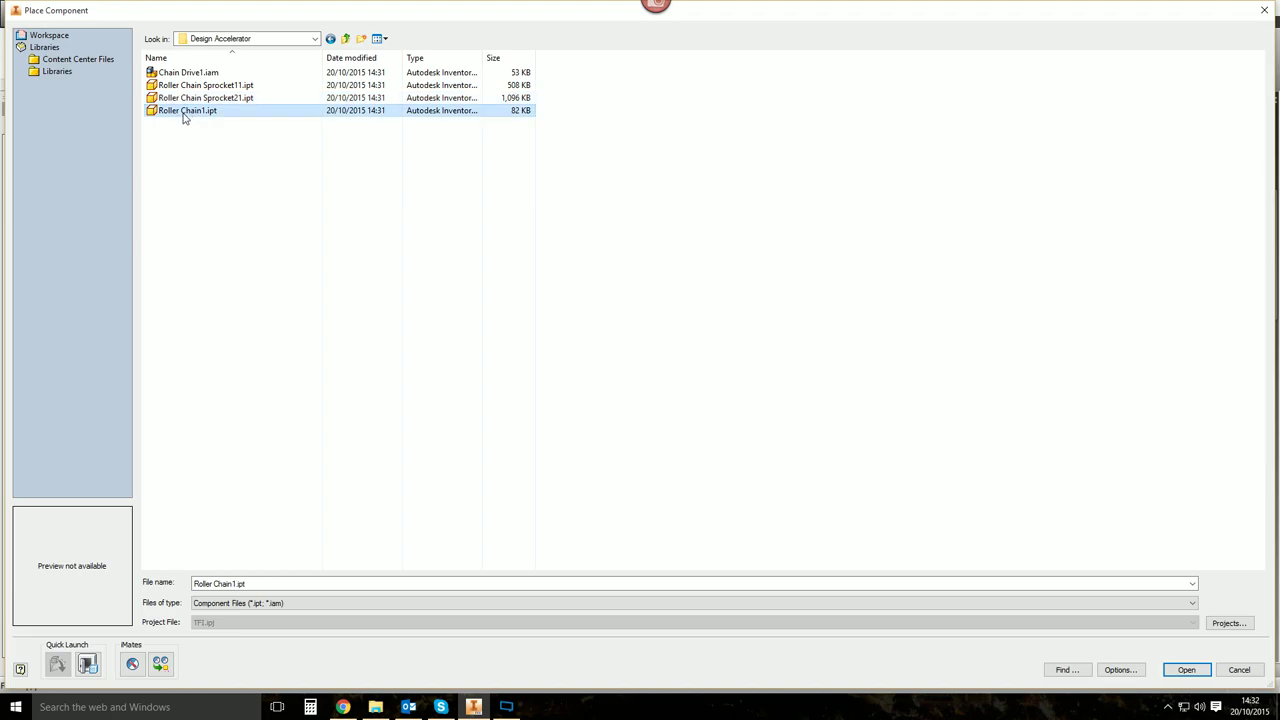
{"action": "left_click", "coordinate": [170, 99]}
{"action": "left_click", "coordinate": [172, 86]}
{"action": "left_click", "coordinate": [181, 110]}
{"action": "left_click", "coordinate": [166, 73]}
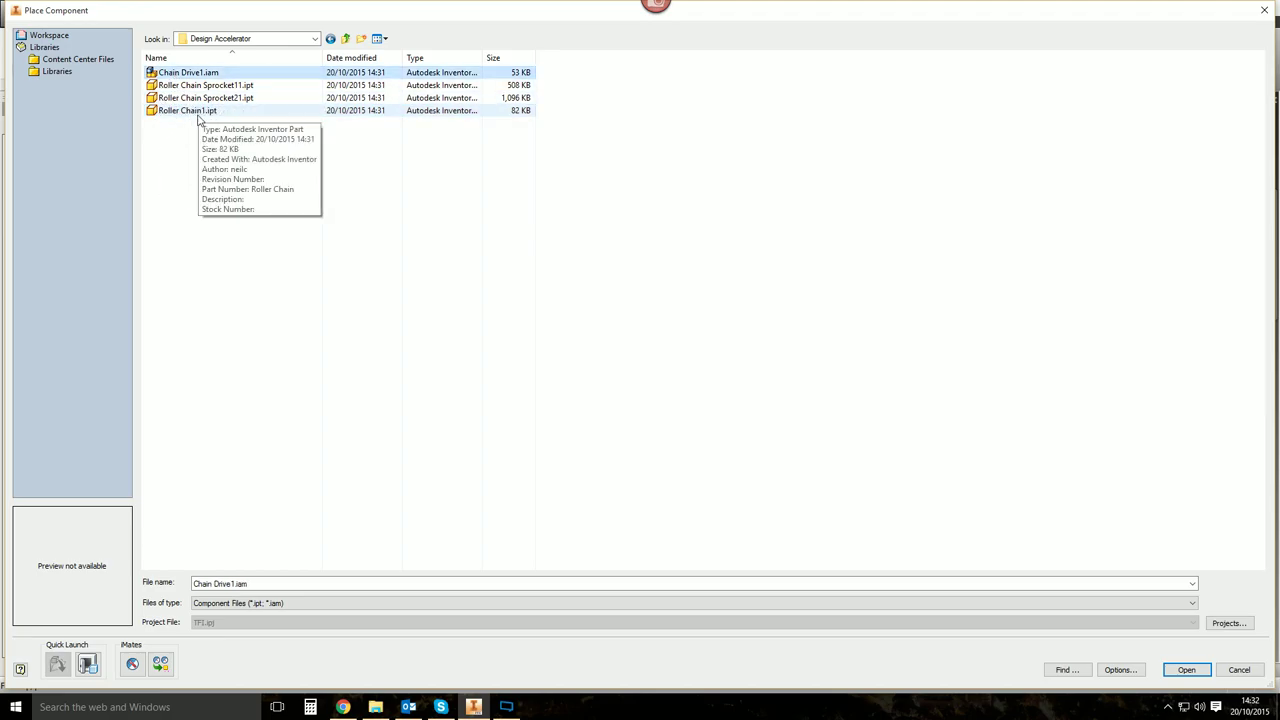
{"action": "left_click_drag", "start_coordinate": [186, 156], "coordinate": [170, 82]}
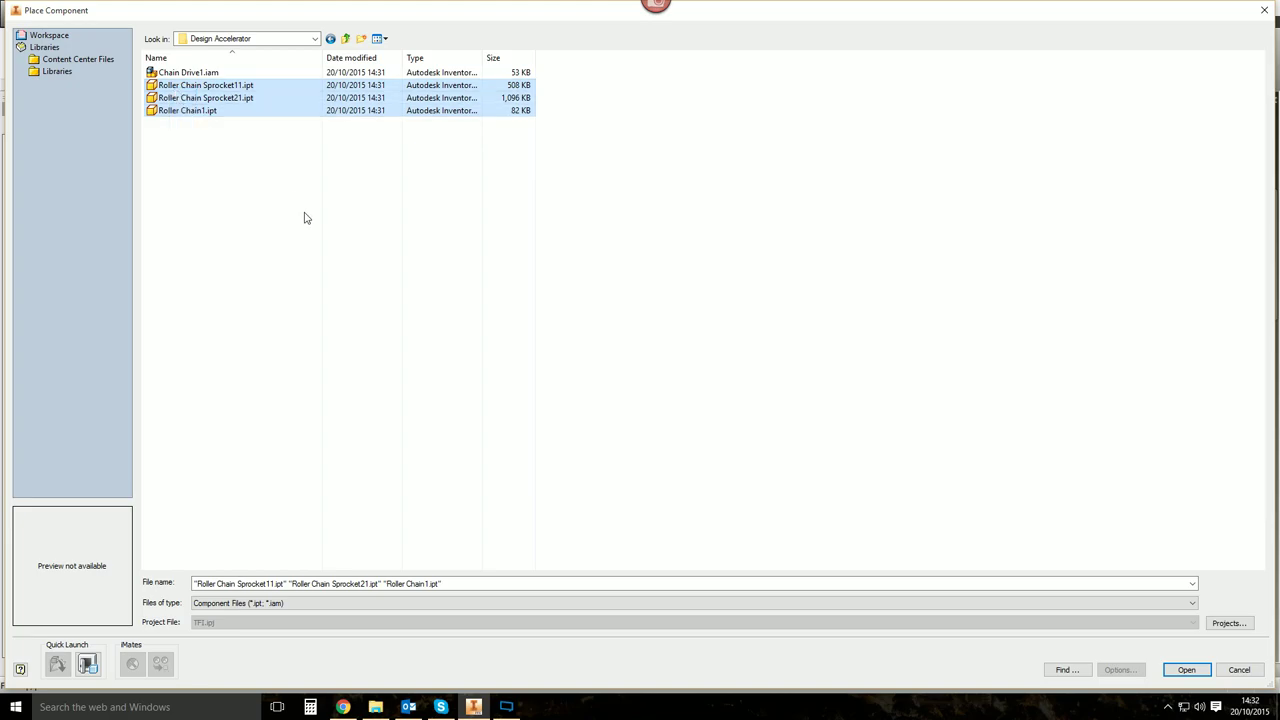
{"action": "left_click", "coordinate": [1187, 669]}
Place one instance each of the two sprockets and the roller chain part in the assembly and finish placing.
{"action": "scroll", "coordinate": [590, 370], "scroll_direction": "up", "scroll_amount": 6}
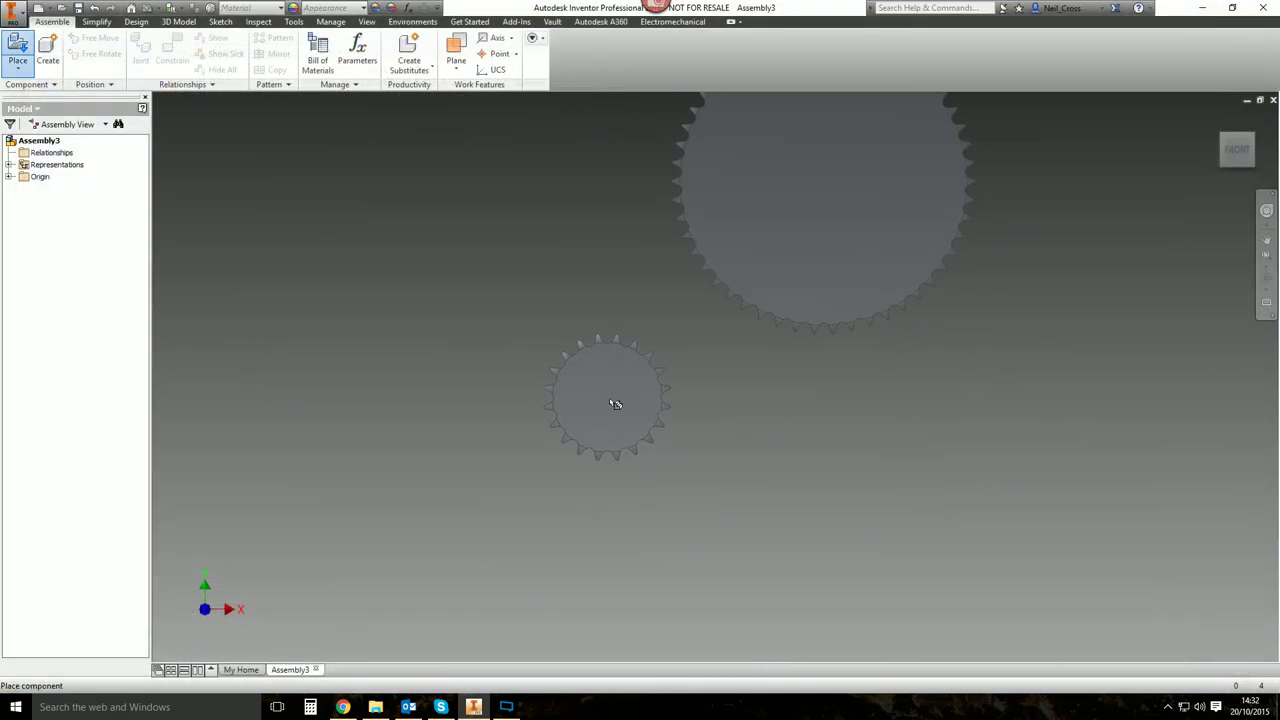
{"action": "left_click", "coordinate": [568, 525]}
{"action": "left_click", "coordinate": [447, 289]}
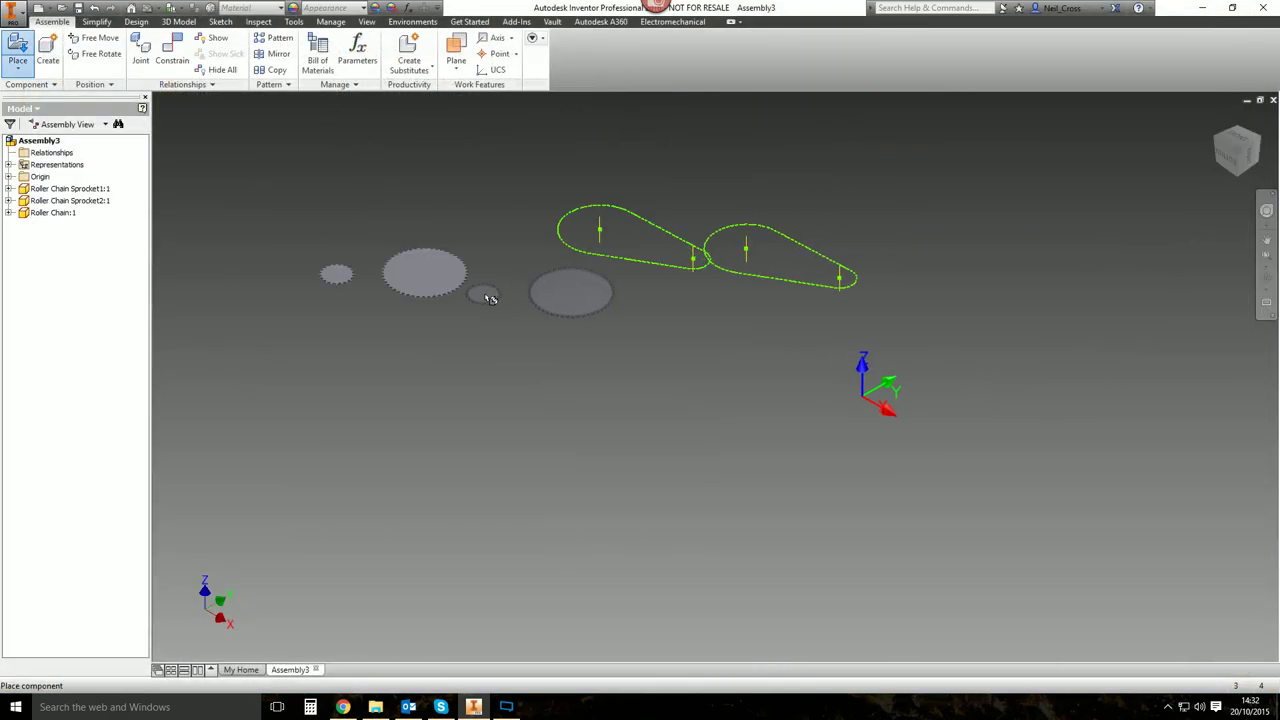
{"action": "right_click", "coordinate": [490, 290]}
{"action": "left_click", "coordinate": [545, 298]}
{"action": "middle_click_drag", "start_coordinate": [574, 336], "coordinate": [591, 393]}
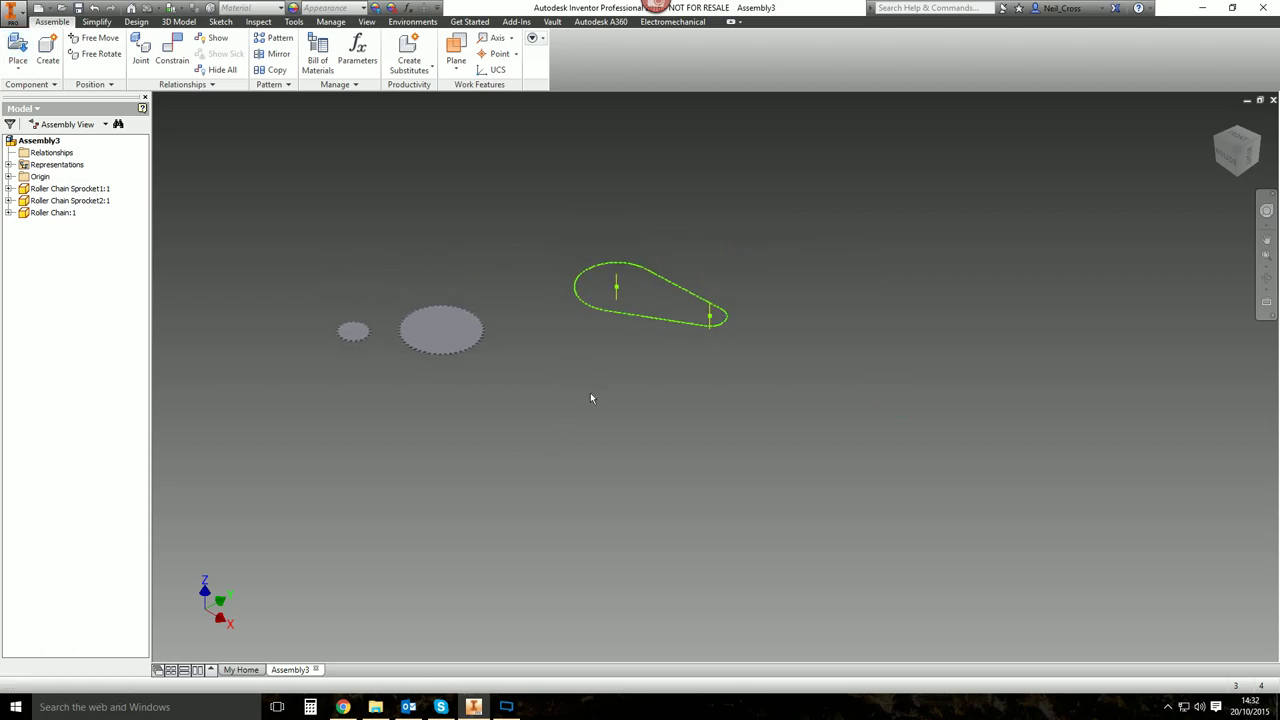
Move the roller chain part freely to a new position beside the two sprockets and clear the selection.
{"action": "left_click", "coordinate": [575, 289]}
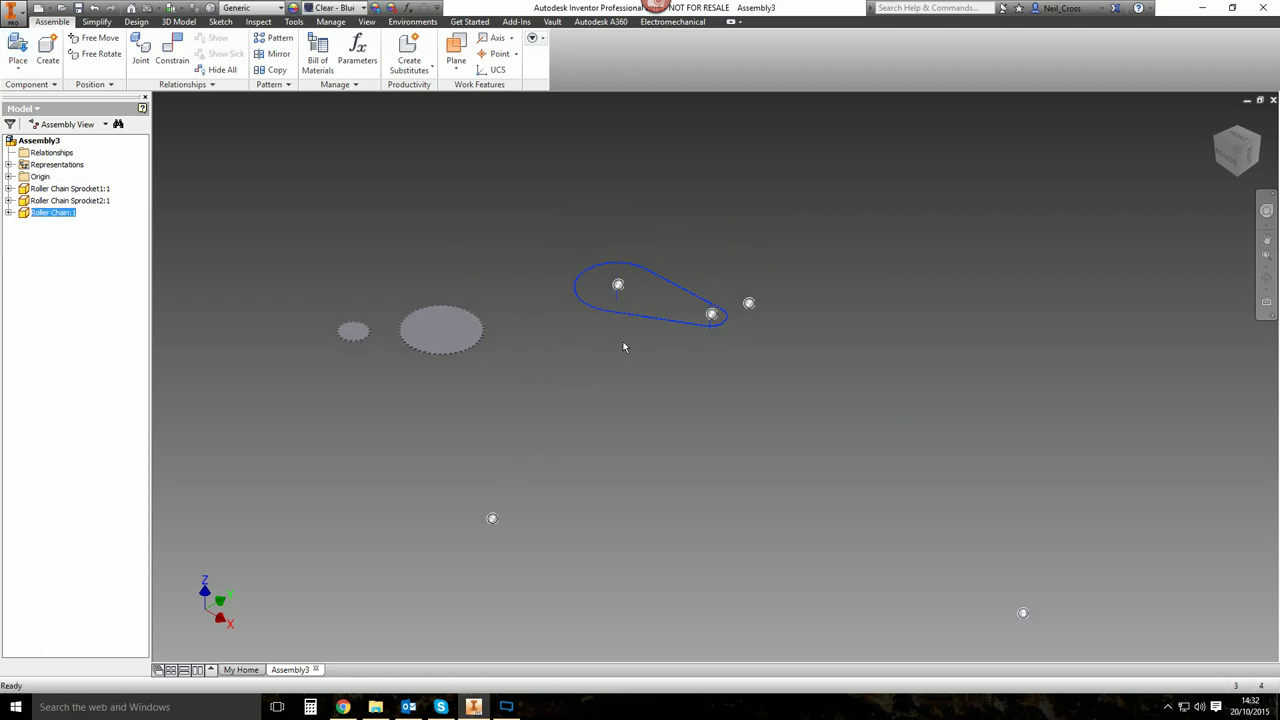
{"action": "left_click_drag", "start_coordinate": [634, 319], "coordinate": [614, 354]}
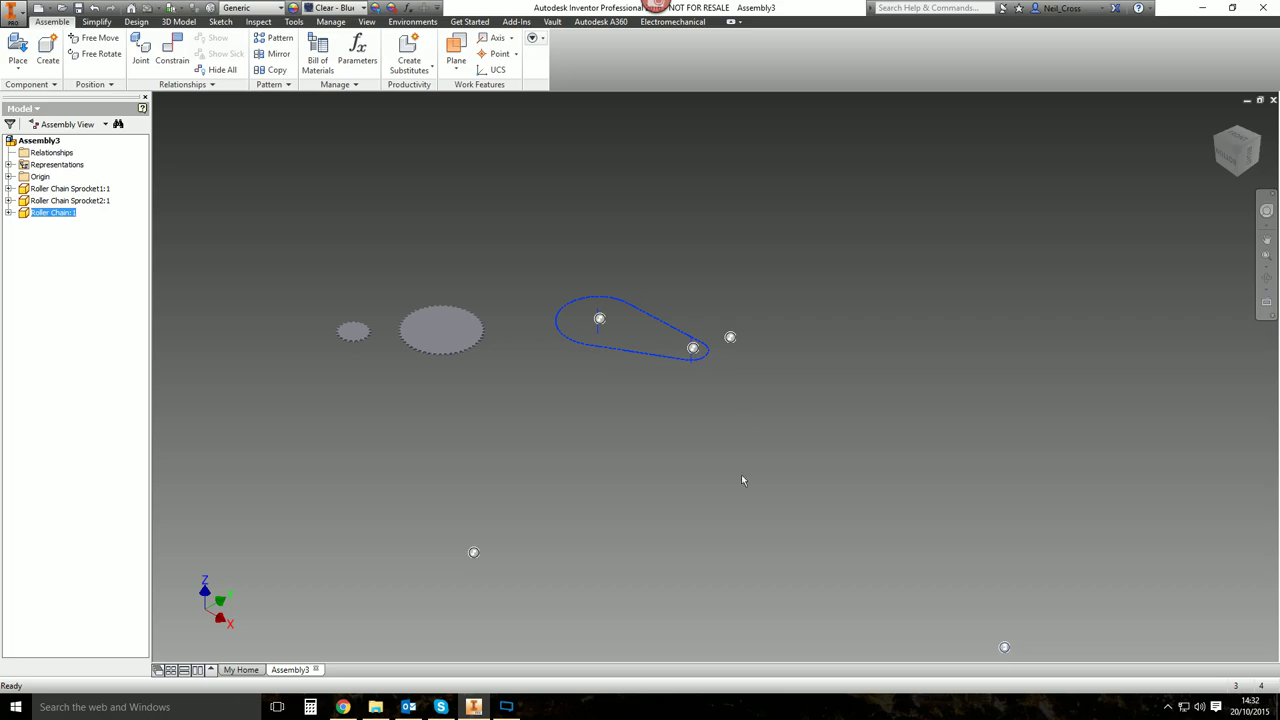
{"action": "left_click", "coordinate": [752, 516]}
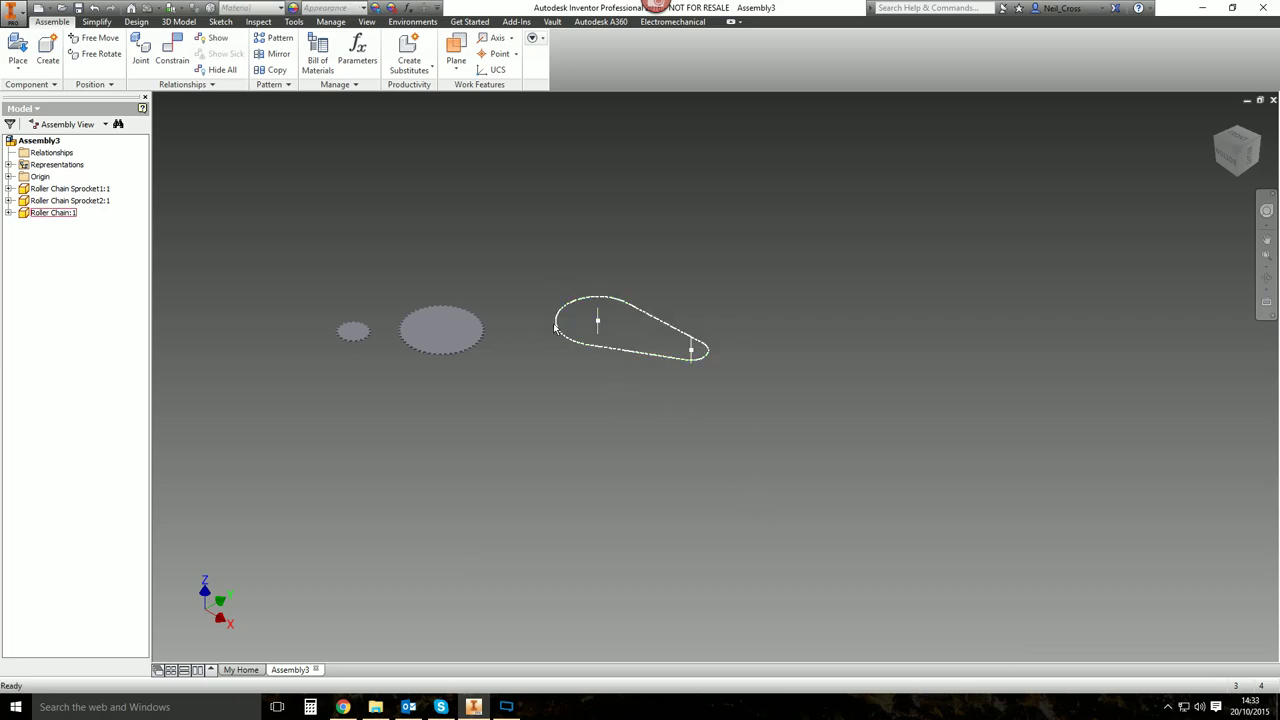
{"action": "left_click", "coordinate": [650, 317]}
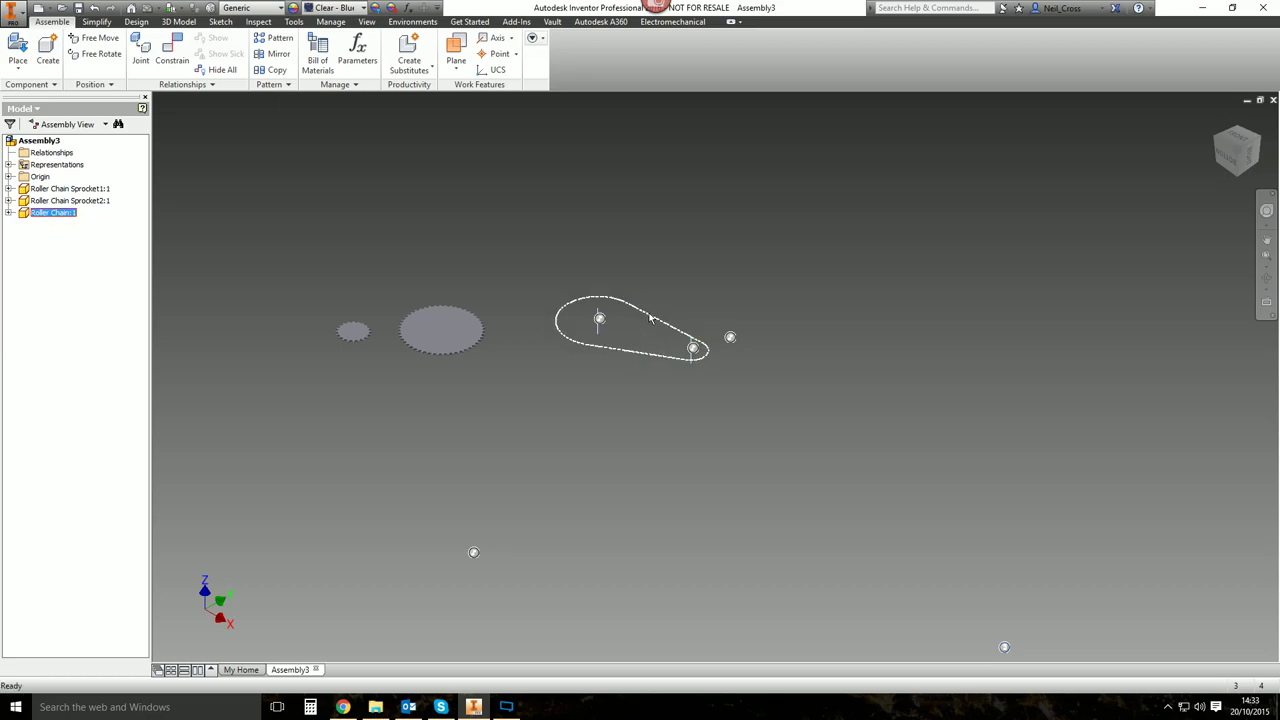
{"action": "left_click_drag", "start_coordinate": [650, 317], "coordinate": [651, 355]}
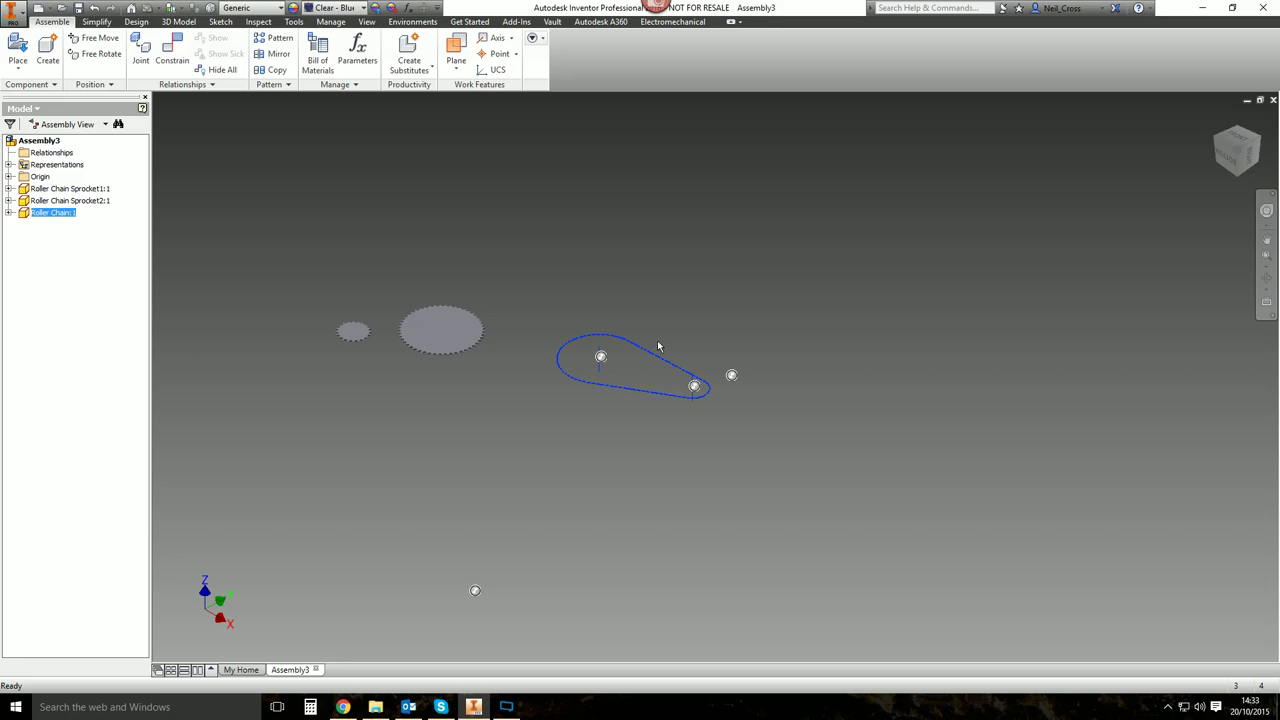
{"action": "left_click", "coordinate": [606, 263]}
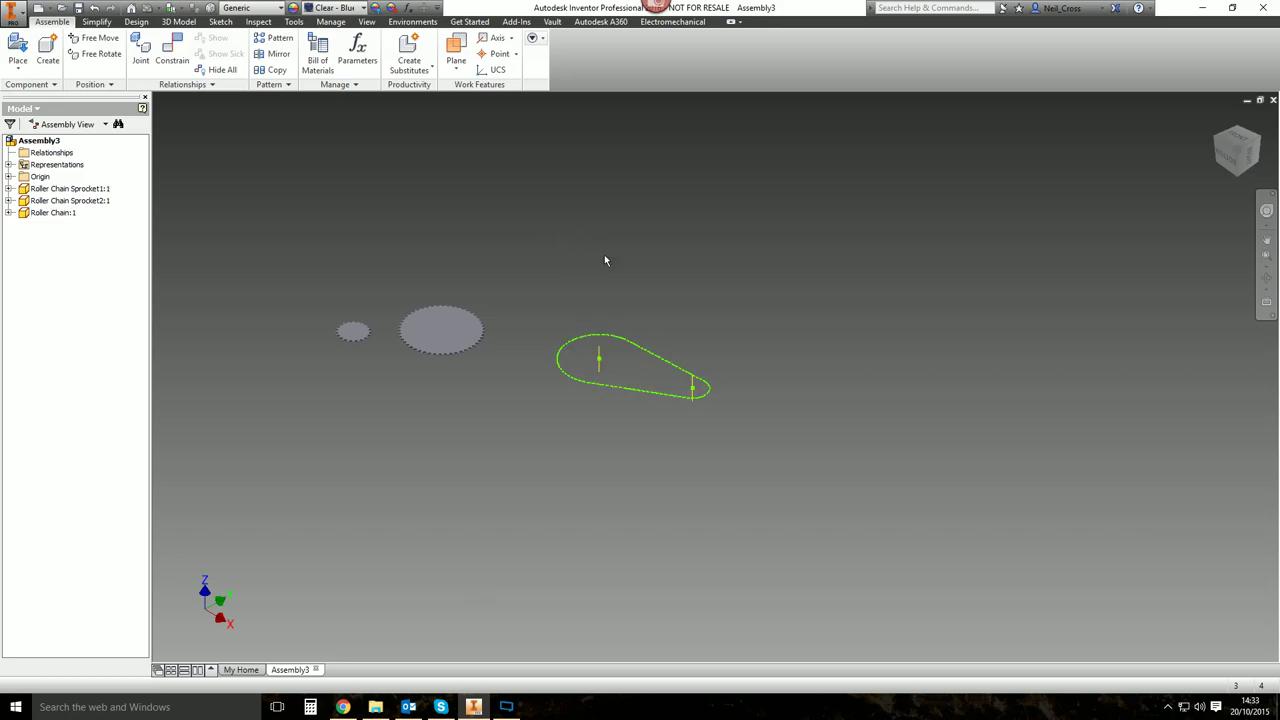
Ground the roller chain part at the assembly origin with Ground and Root Component.
{"action": "left_click", "coordinate": [409, 58]}
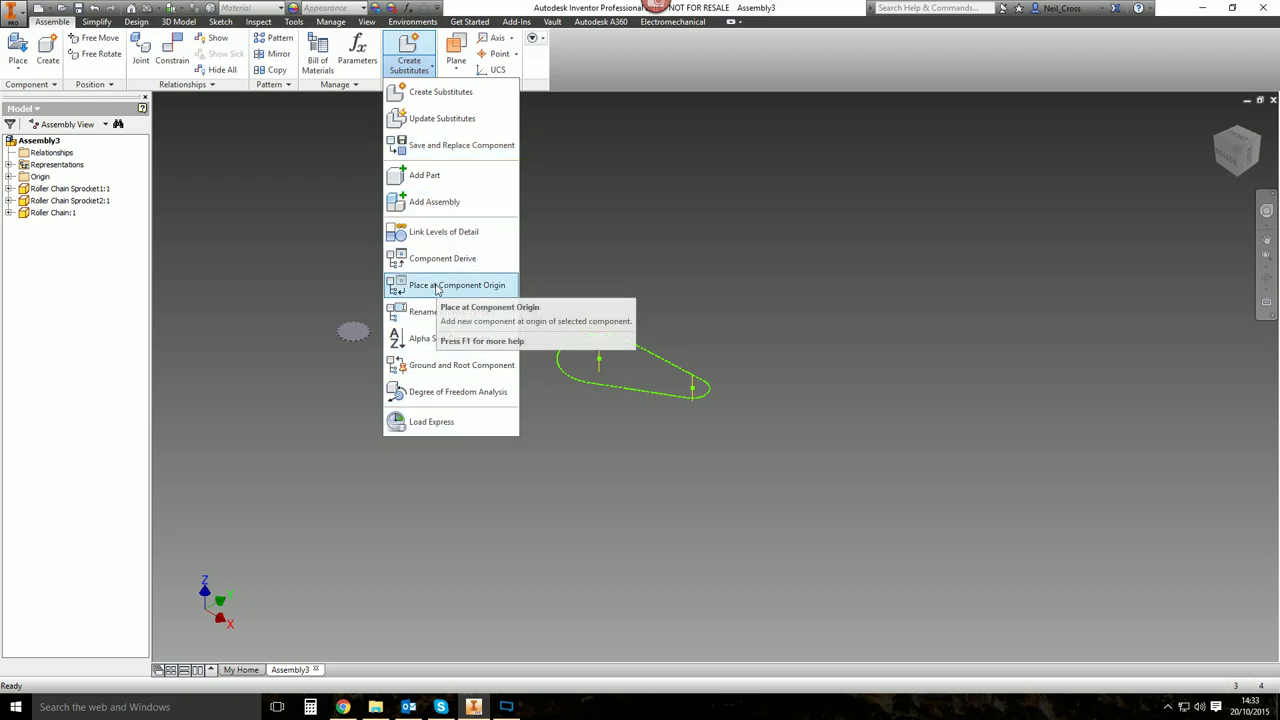
{"action": "left_click", "coordinate": [461, 365]}
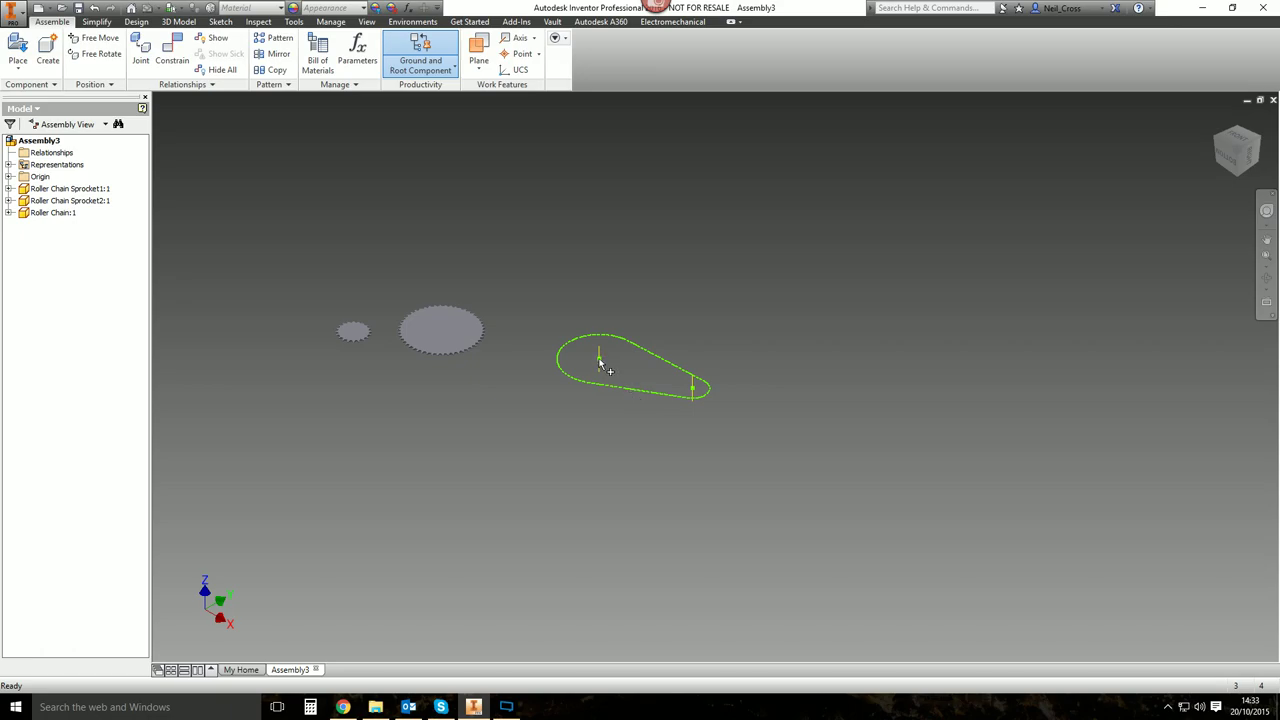
{"action": "left_click", "coordinate": [54, 214]}
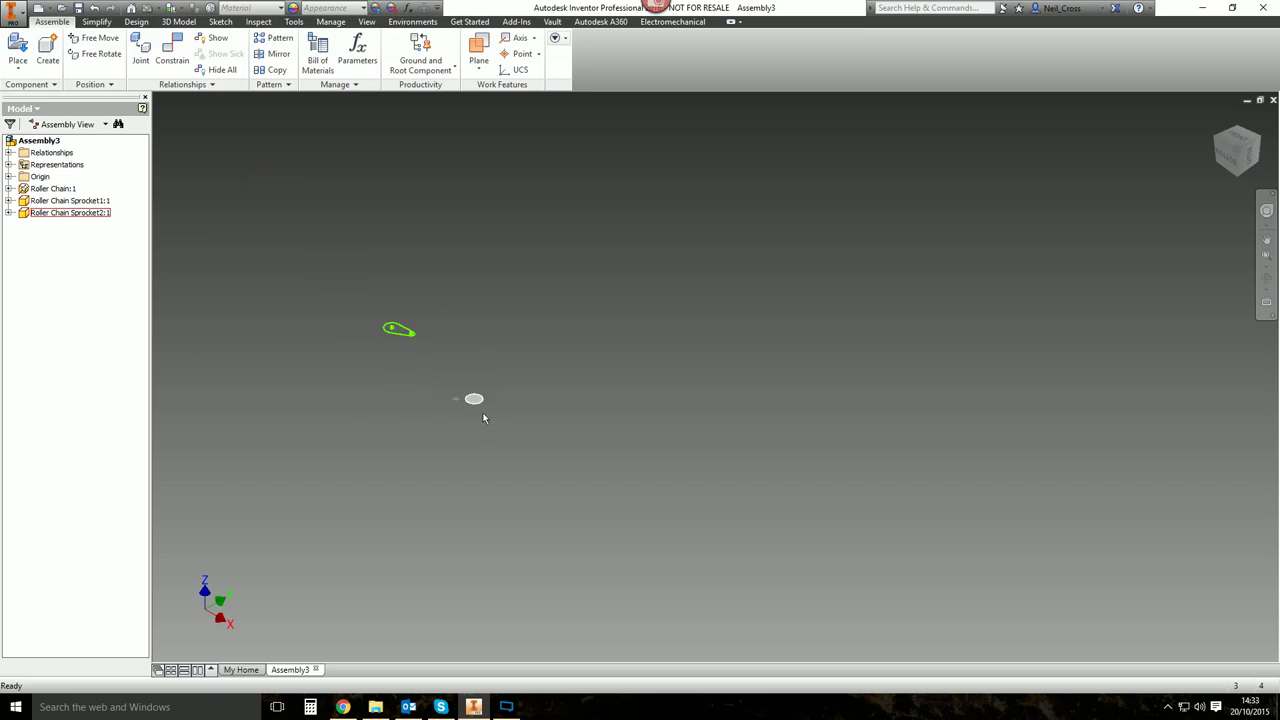
{"action": "scroll", "coordinate": [383, 342], "scroll_direction": "down", "scroll_amount": 5}
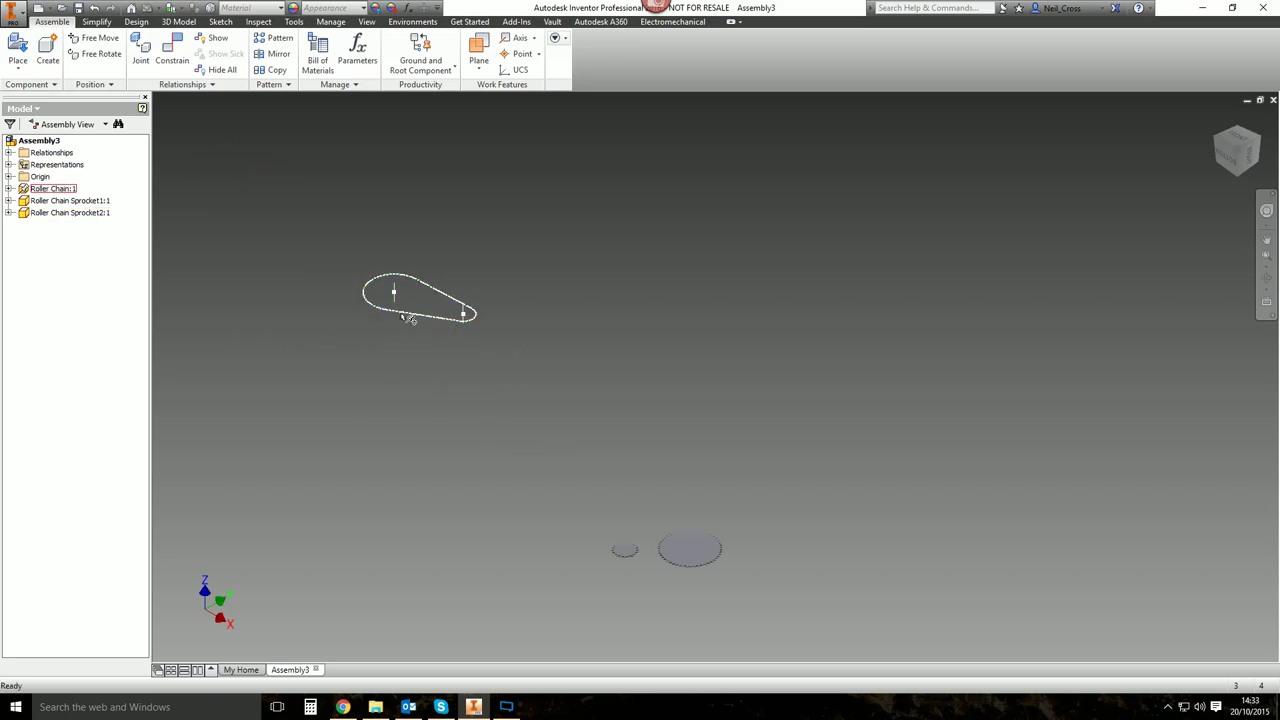
Check the grounded chain path against the assembly's XZ and YZ origin planes and test whether it can still be moved.
{"action": "left_click", "coordinate": [407, 316]}
{"action": "left_click", "coordinate": [9, 177]}
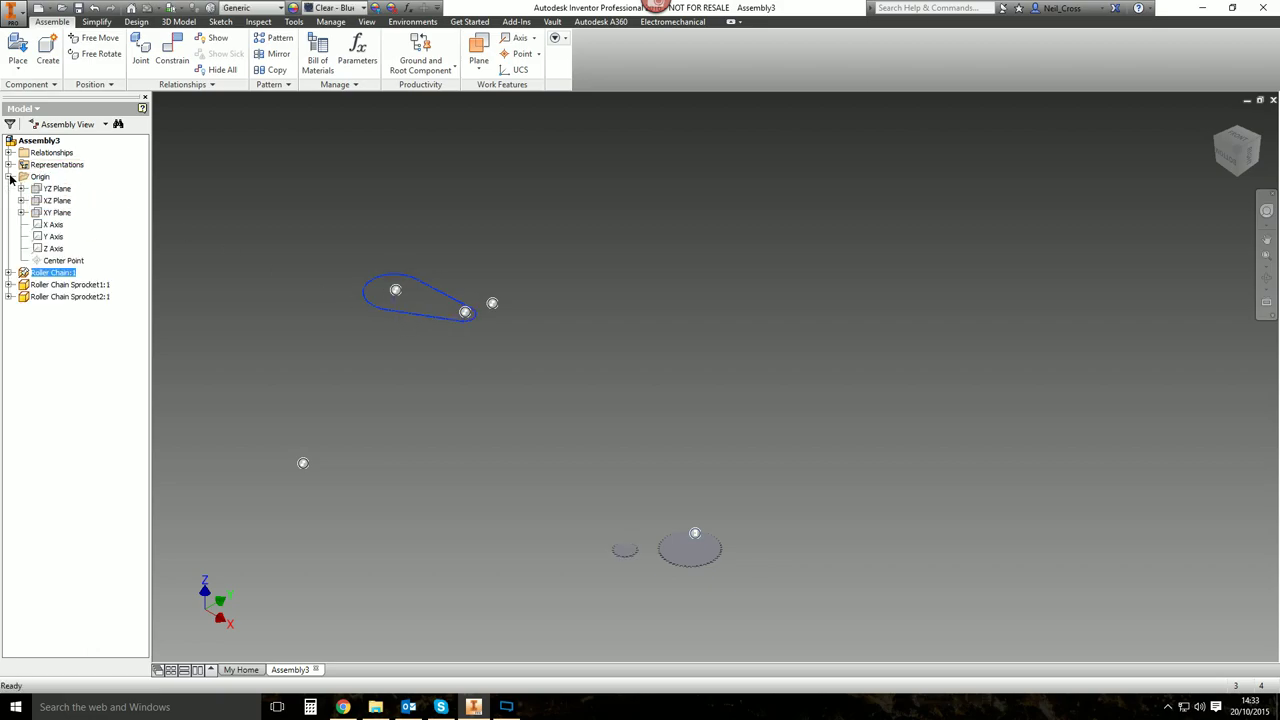
{"action": "left_click", "coordinate": [56, 200]}
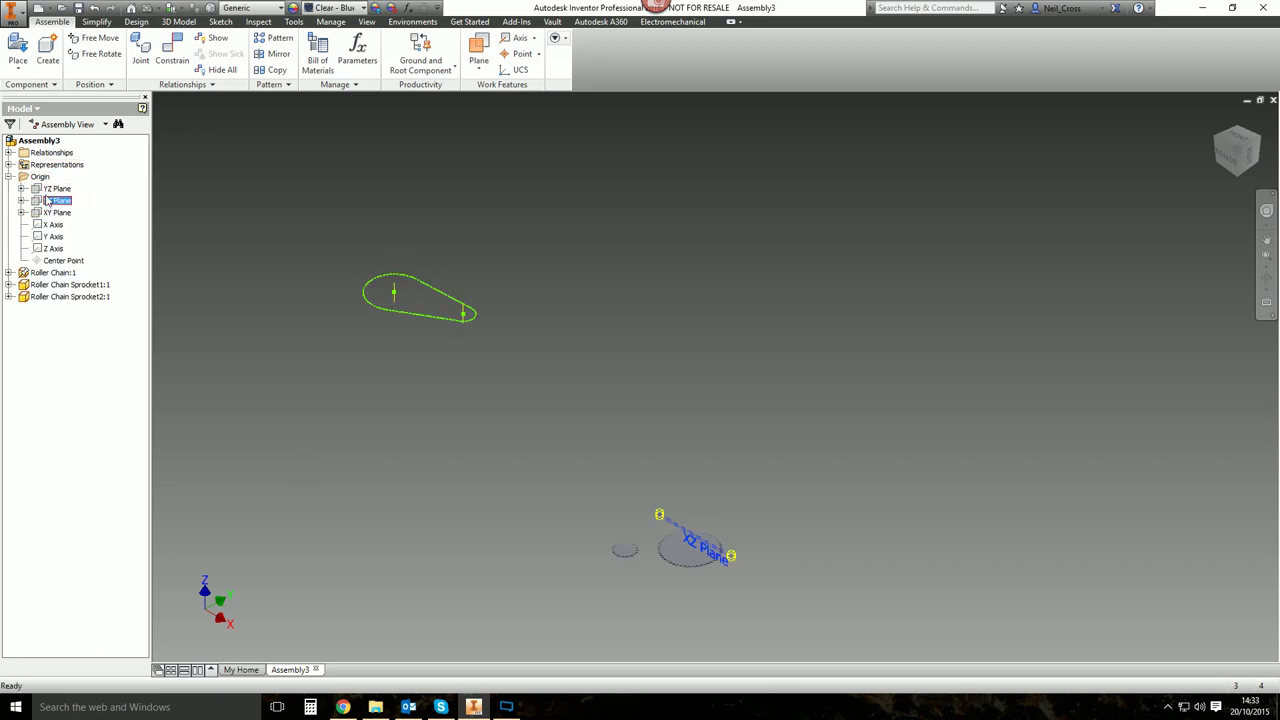
{"action": "left_click", "coordinate": [55, 188]}
{"action": "left_click_drag", "start_coordinate": [395, 309], "coordinate": [454, 332]}
{"action": "left_click", "coordinate": [458, 359]}
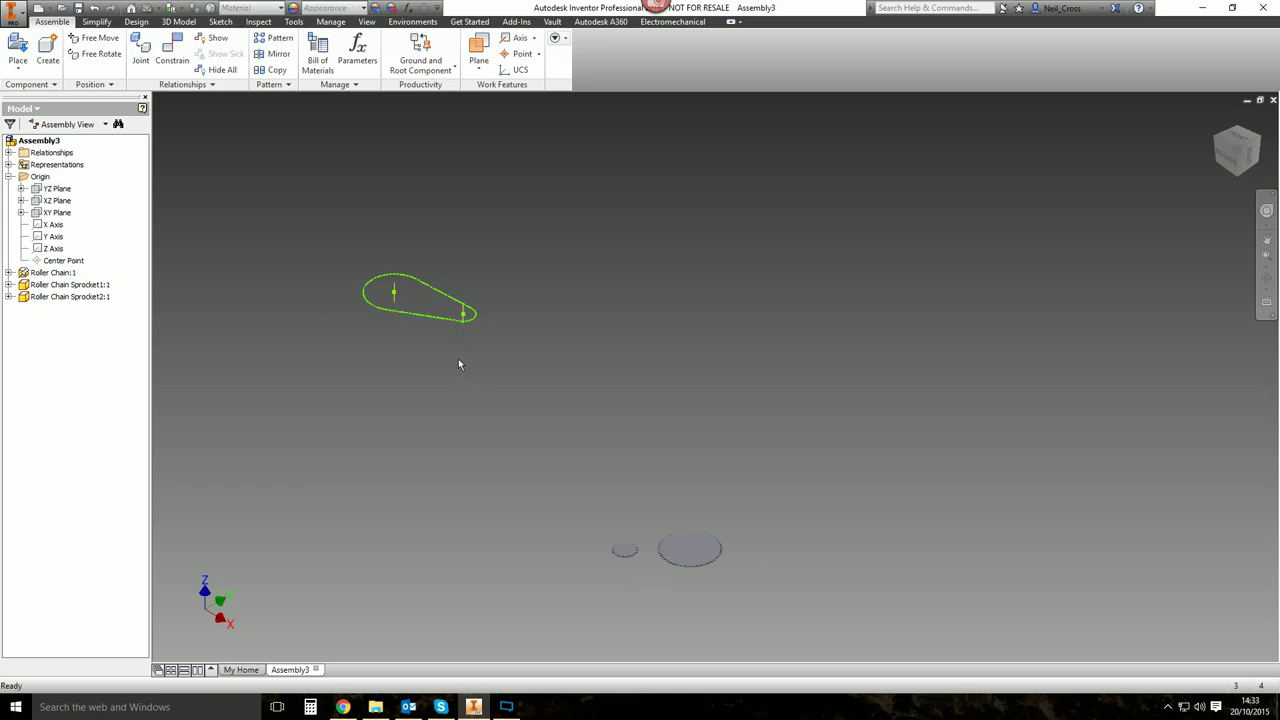
{"action": "left_click", "coordinate": [391, 293]}
Move the large and small sprockets freely to positions close beside the chain path.
{"action": "left_click_drag", "start_coordinate": [721, 544], "coordinate": [516, 256]}
{"action": "left_click_drag", "start_coordinate": [625, 550], "coordinate": [510, 302]}
{"action": "scroll", "coordinate": [398, 266], "scroll_direction": "down", "scroll_amount": 5}
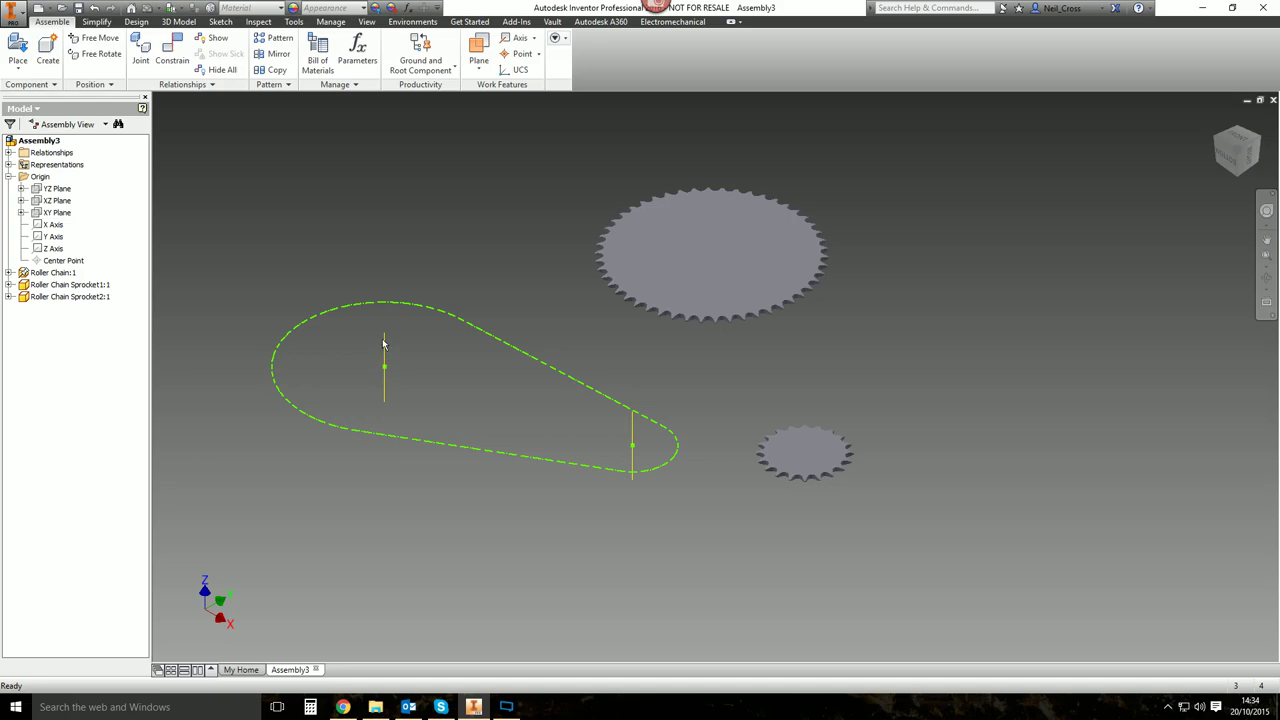
{"action": "left_click_drag", "start_coordinate": [734, 253], "coordinate": [396, 364]}
{"action": "left_click_drag", "start_coordinate": [811, 456], "coordinate": [817, 370]}
{"action": "left_click_drag", "start_coordinate": [426, 400], "coordinate": [719, 286]}
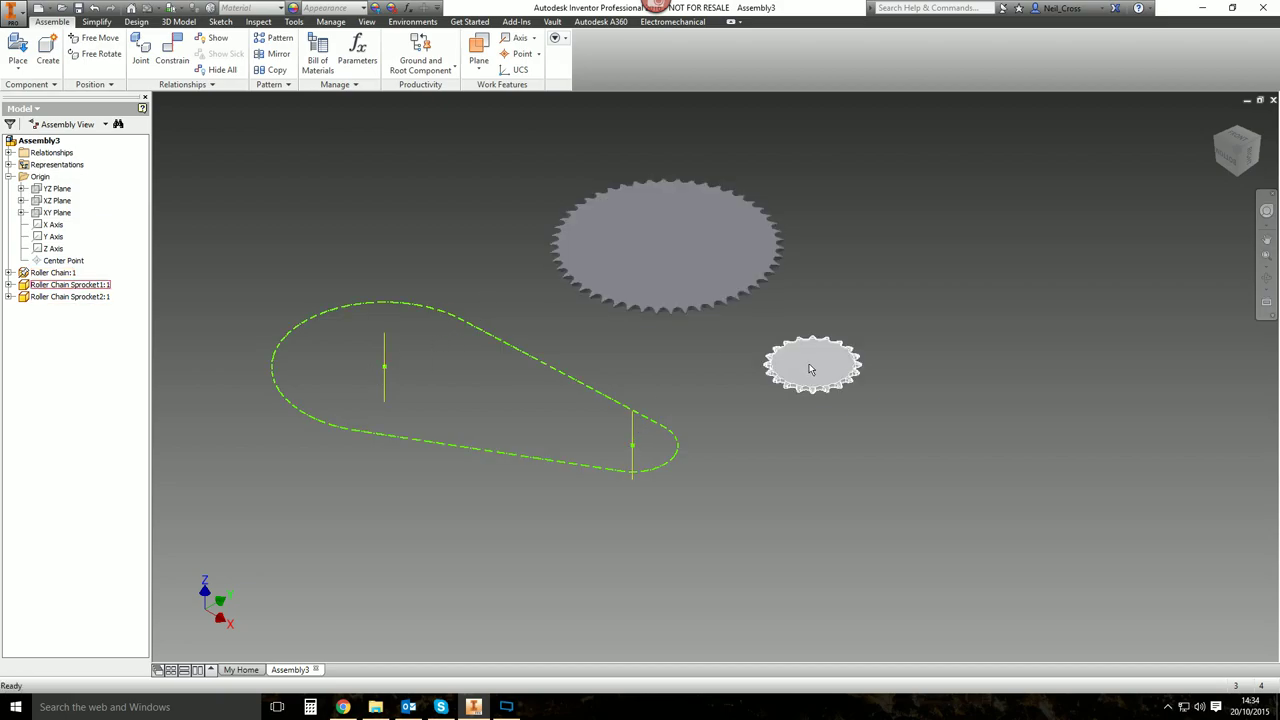
Create a work point on each of the chain path's two sprocket centre points.
{"action": "left_click", "coordinate": [522, 53]}
{"action": "left_click", "coordinate": [385, 367]}
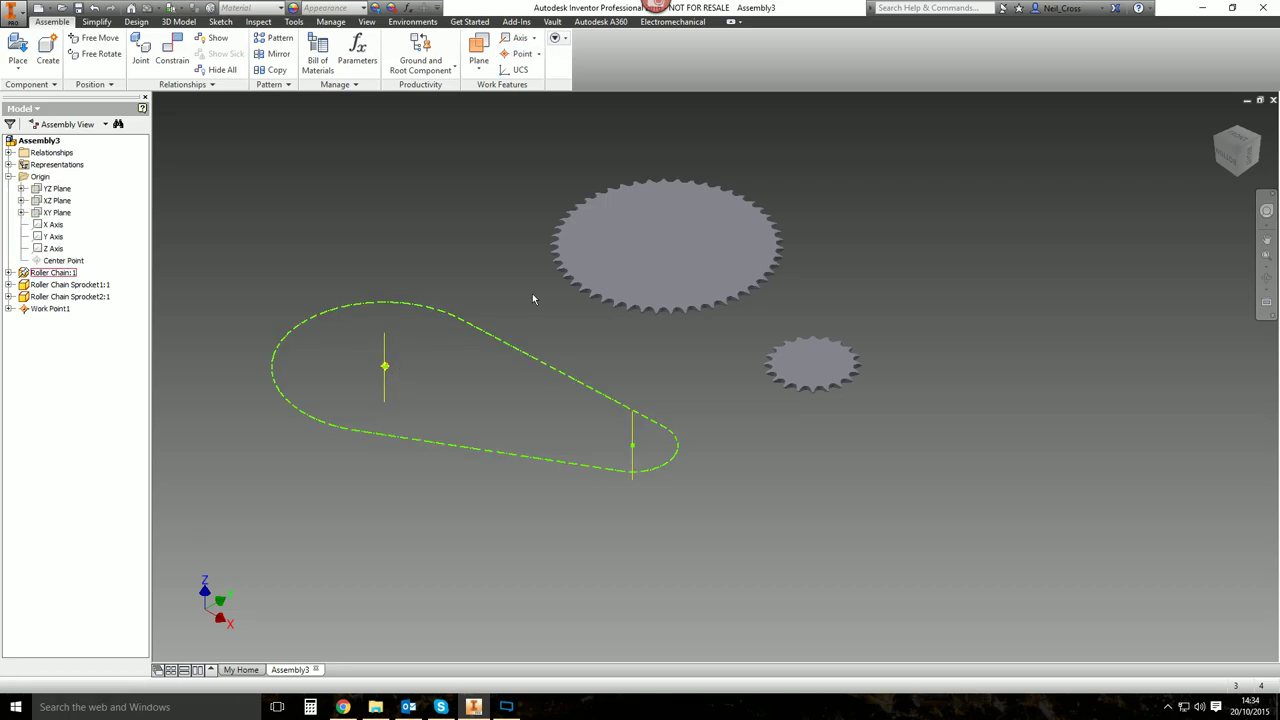
{"action": "left_click", "coordinate": [633, 445]}
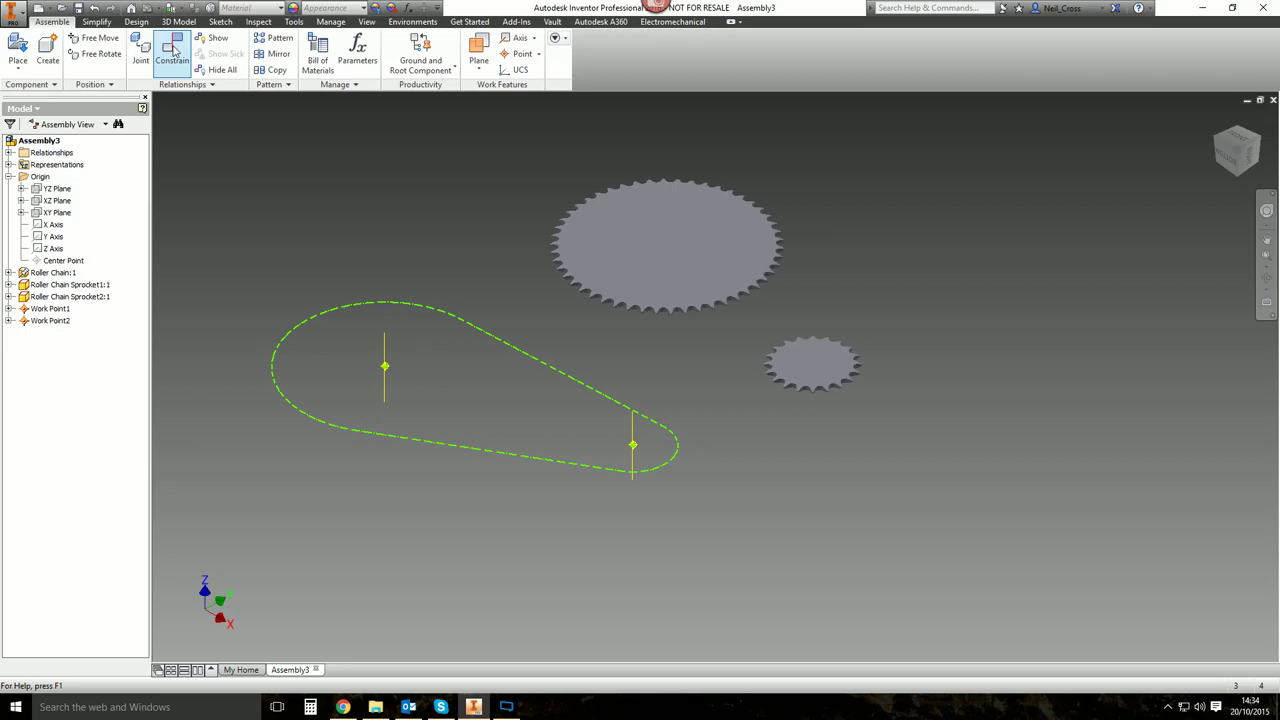
Mate the large sprocket's origin center point to the work point at the large end of the chain path.
{"action": "left_click", "coordinate": [172, 50]}
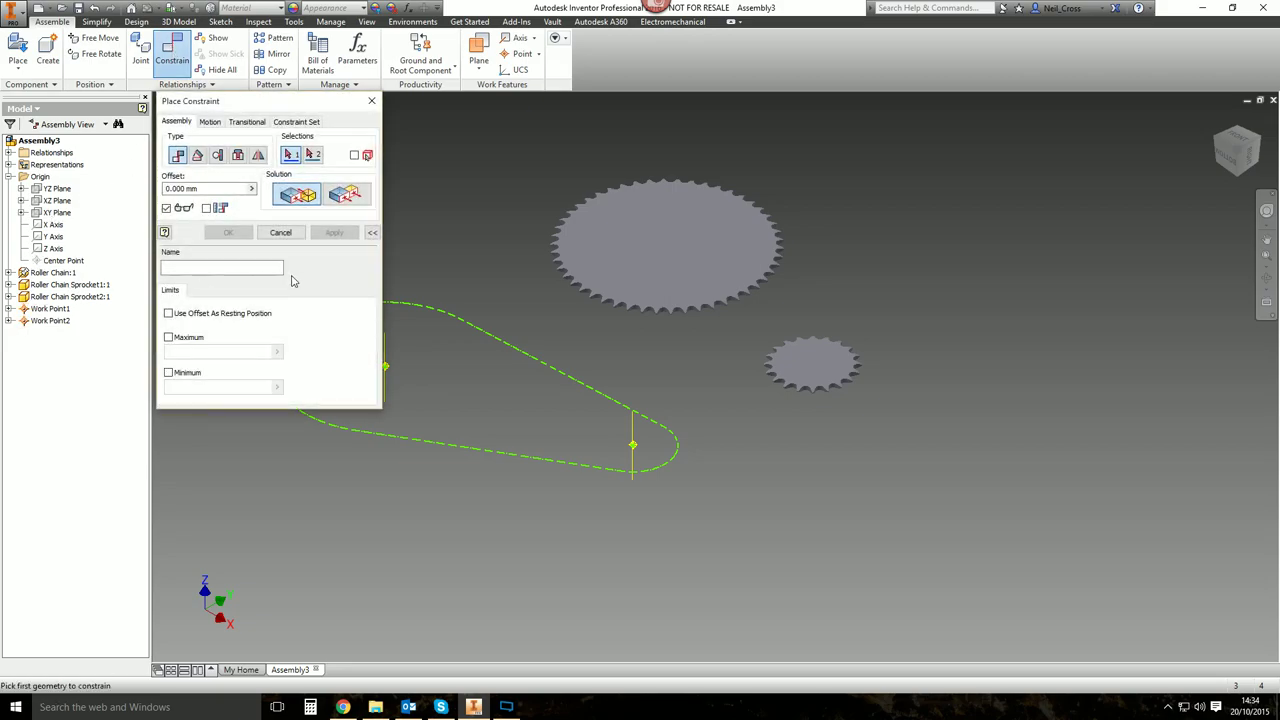
{"action": "left_click", "coordinate": [9, 284]}
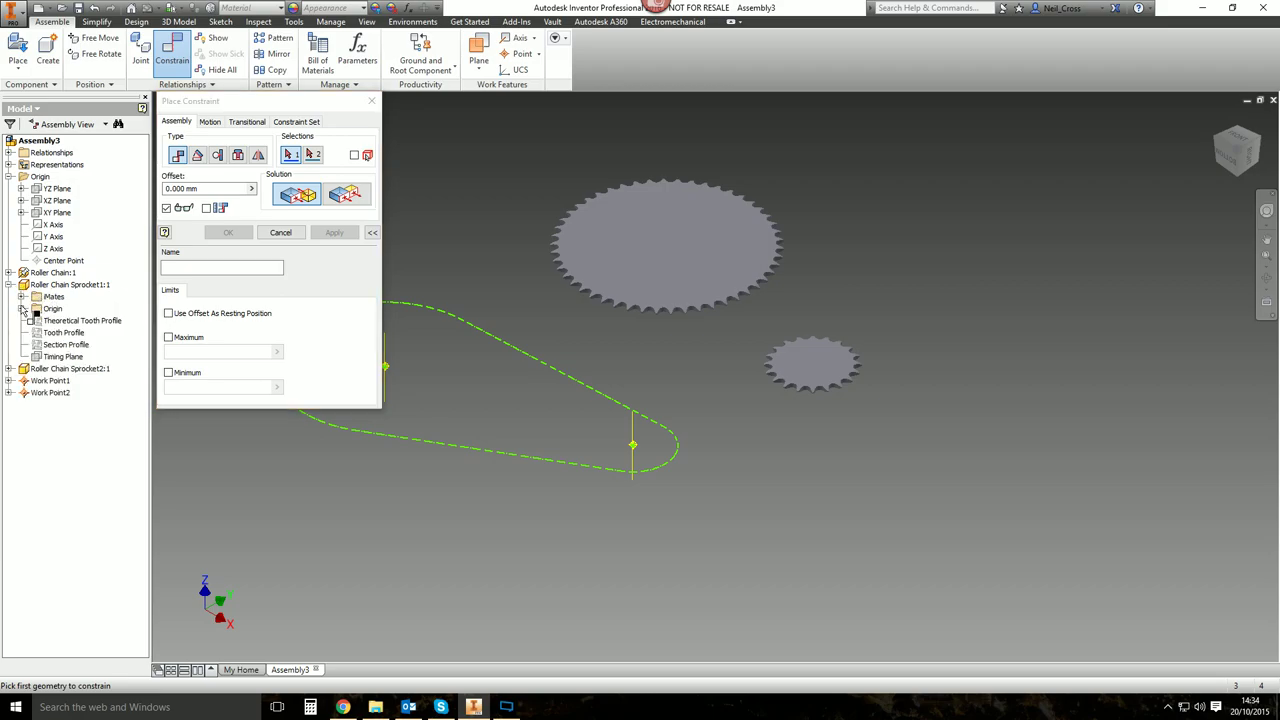
{"action": "left_click", "coordinate": [22, 308]}
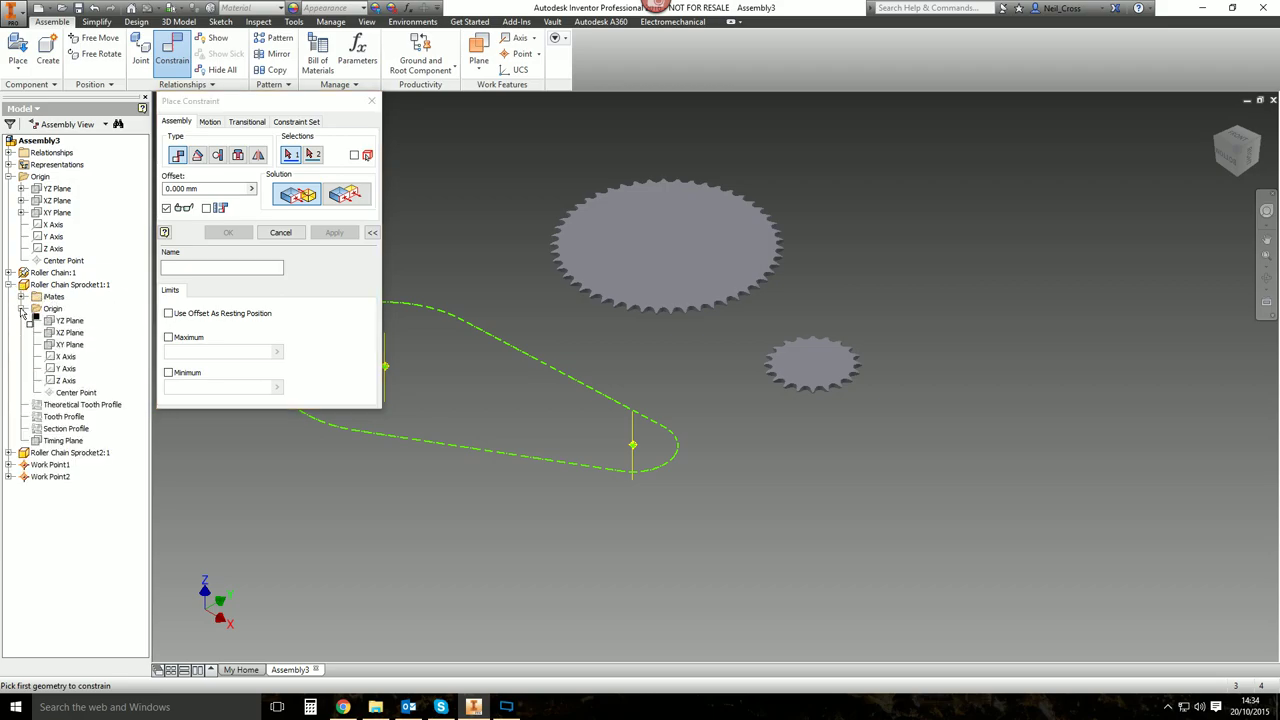
{"action": "left_click", "coordinate": [9, 452]}
{"action": "left_click", "coordinate": [22, 476]}
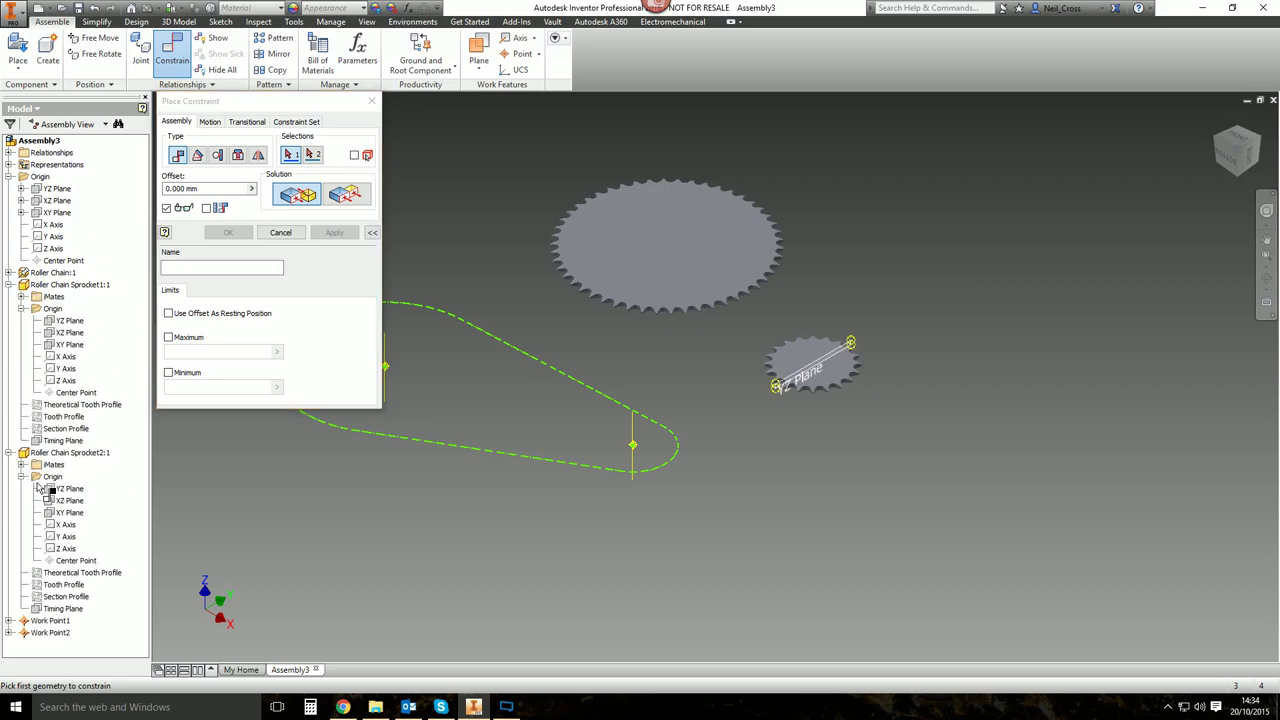
{"action": "left_click", "coordinate": [70, 563]}
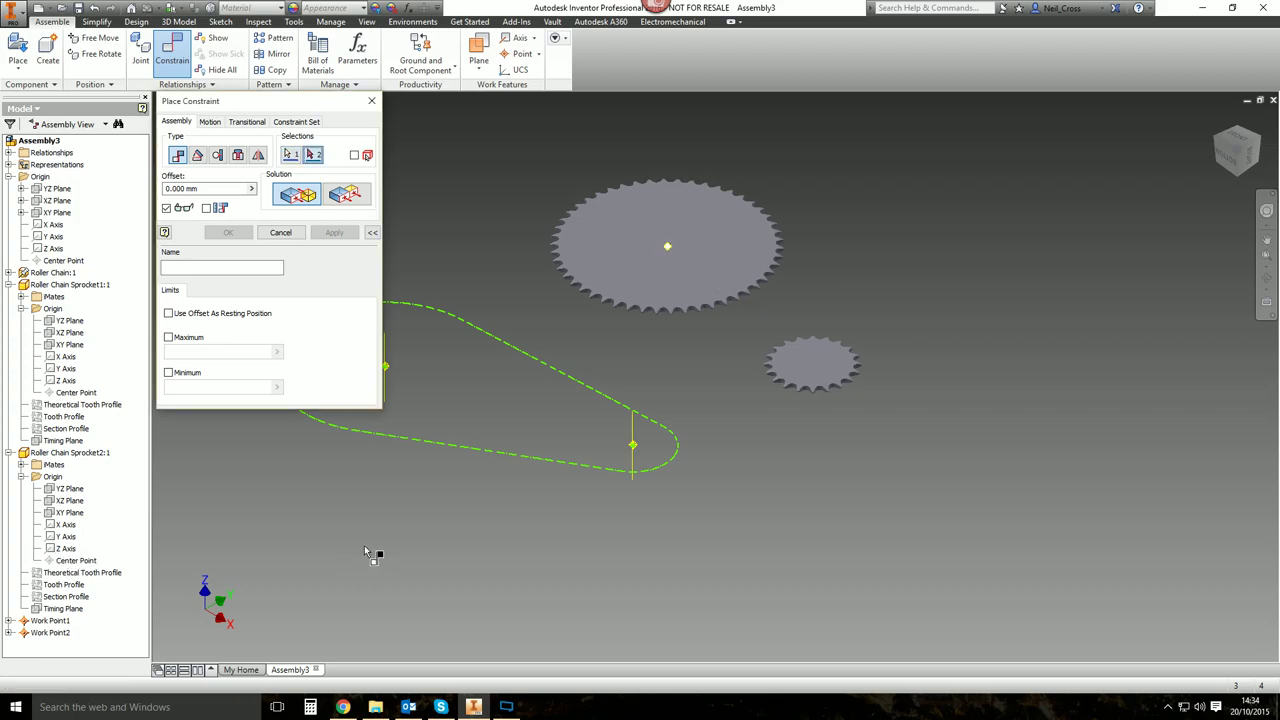
{"action": "middle_click_drag", "start_coordinate": [371, 557], "coordinate": [614, 546]}
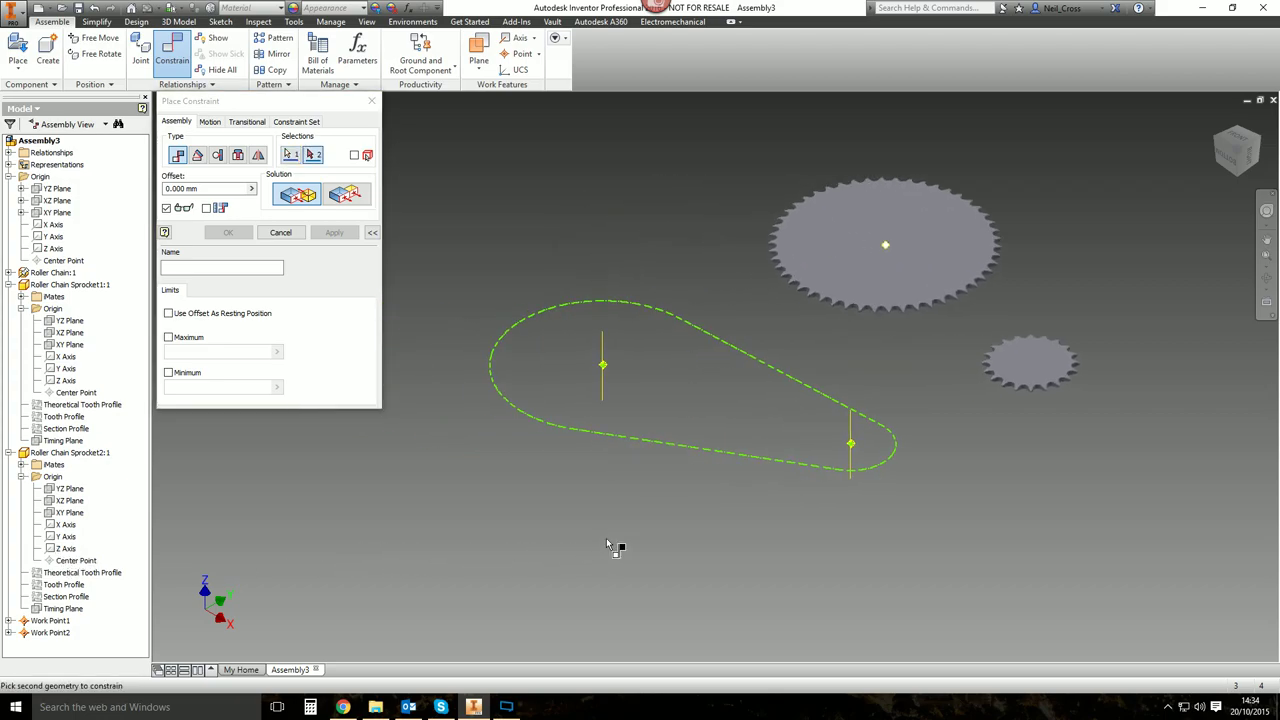
{"action": "left_click", "coordinate": [604, 367]}
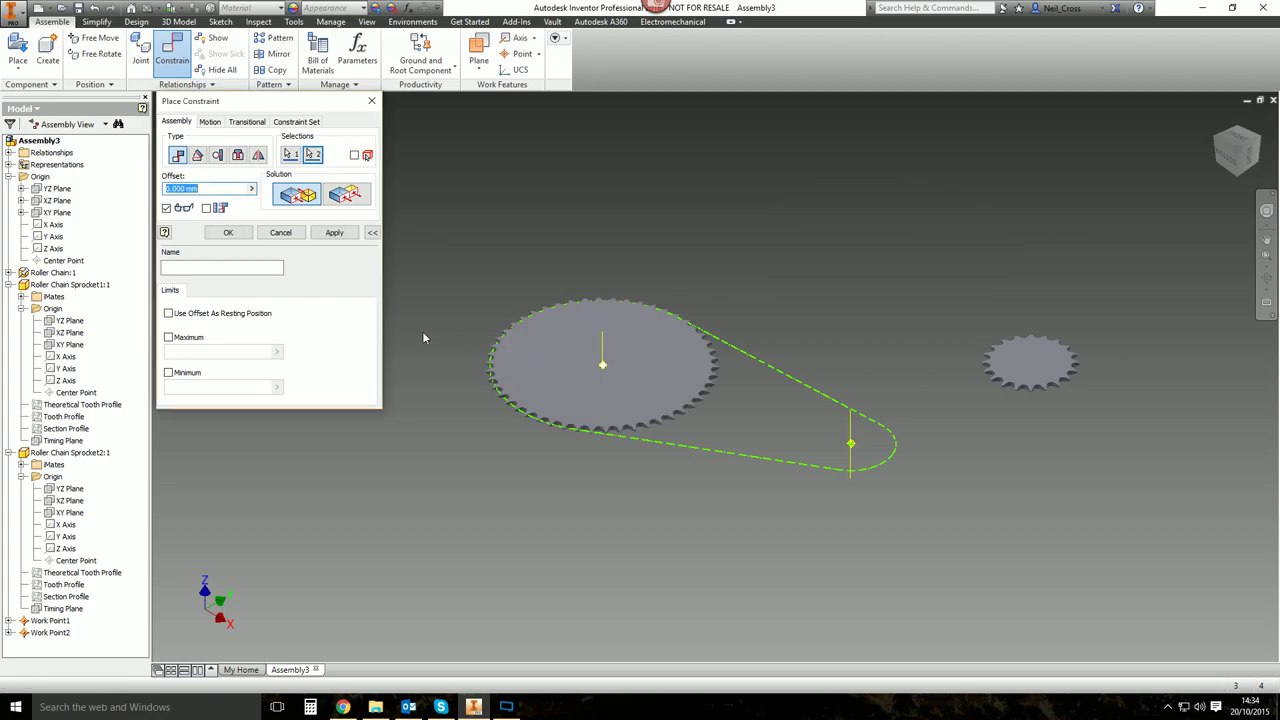
{"action": "left_click", "coordinate": [334, 232]}
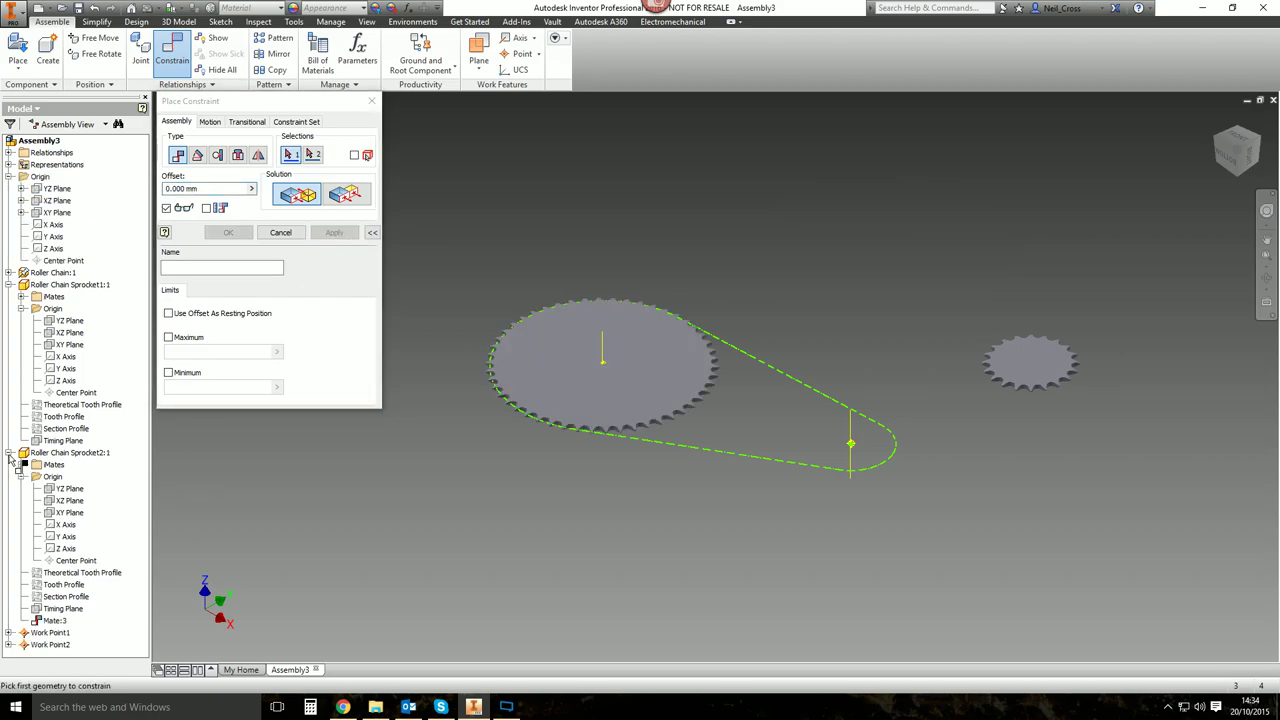
Mate the small sprocket's origin center point to the work point at the small end of the chain path.
{"action": "left_click", "coordinate": [77, 393]}
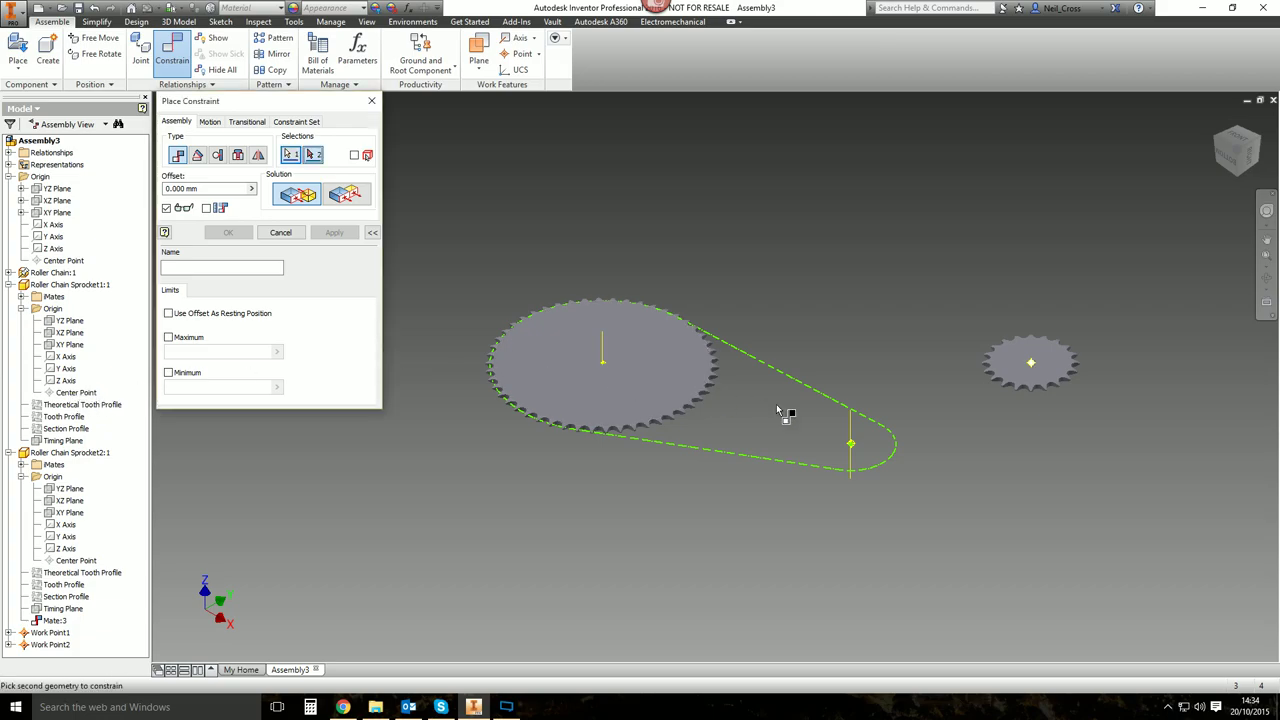
{"action": "left_click", "coordinate": [851, 447]}
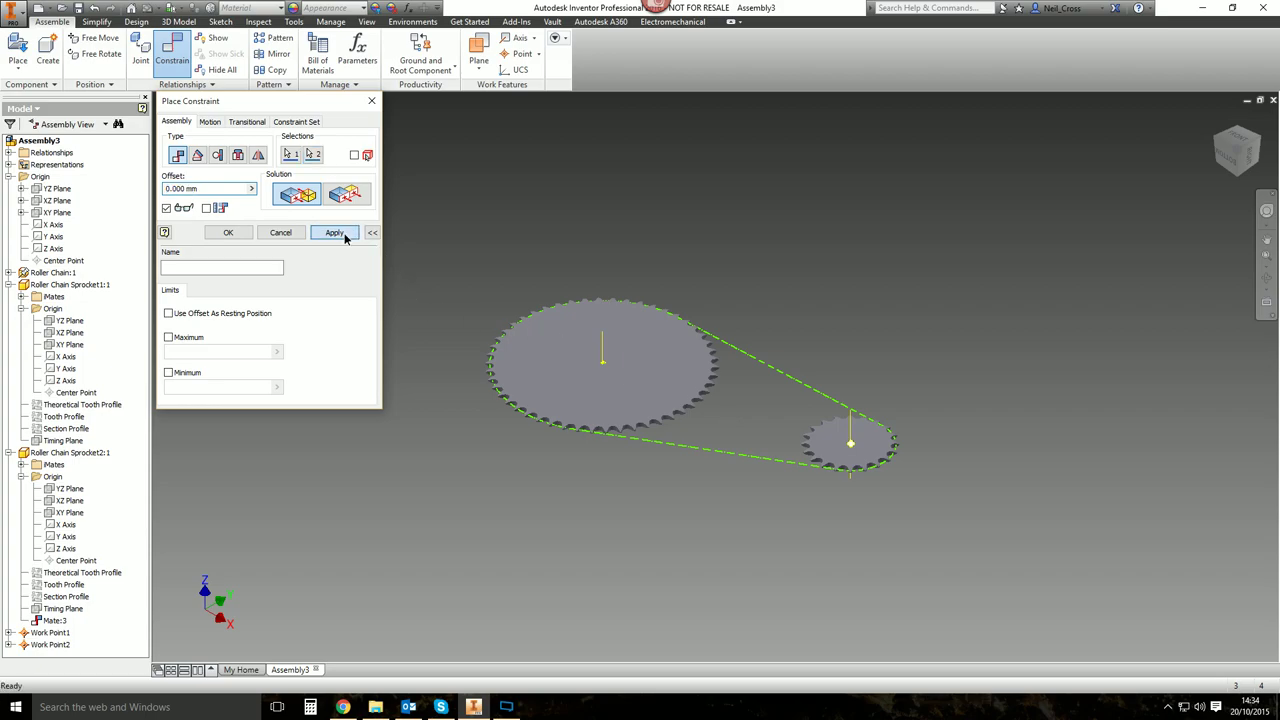
{"action": "left_click", "coordinate": [334, 232]}
{"action": "left_click", "coordinate": [281, 232]}
Test the large sprocket's freedom to tilt and mate its Z axis to the axis line at the chain path's large end.
{"action": "left_click_drag", "start_coordinate": [690, 390], "coordinate": [440, 270]}
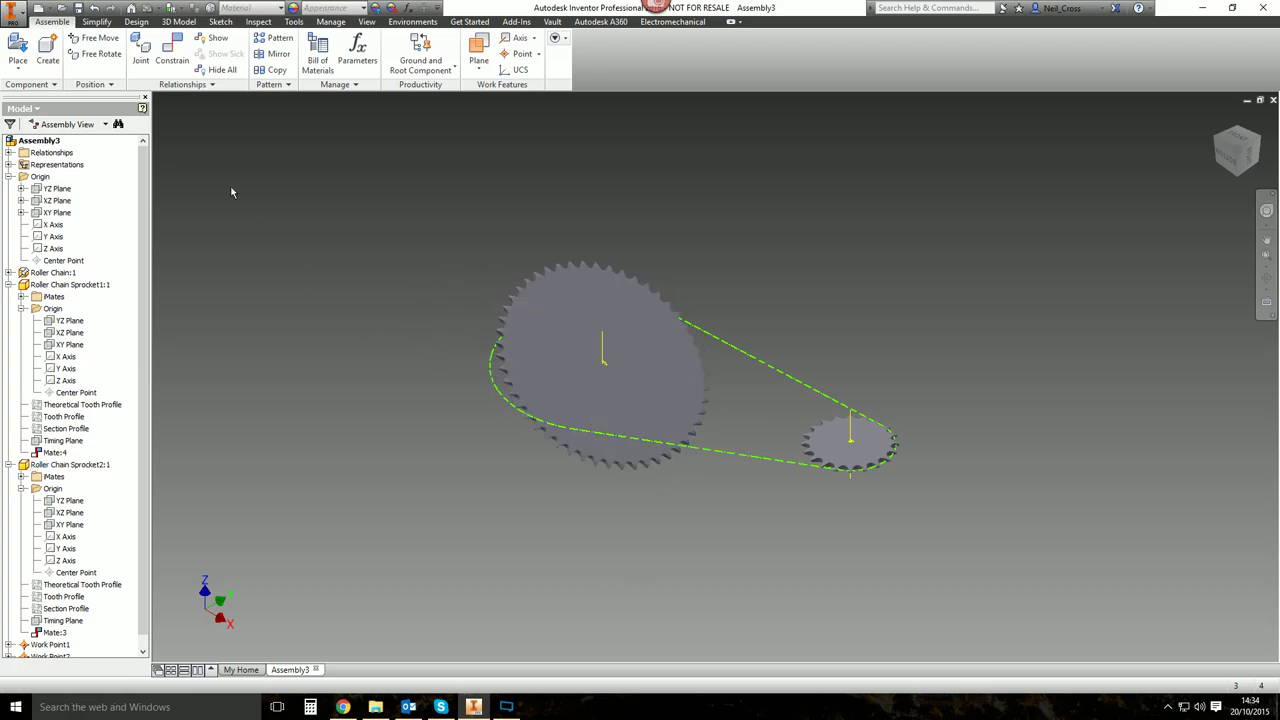
{"action": "left_click", "coordinate": [183, 52]}
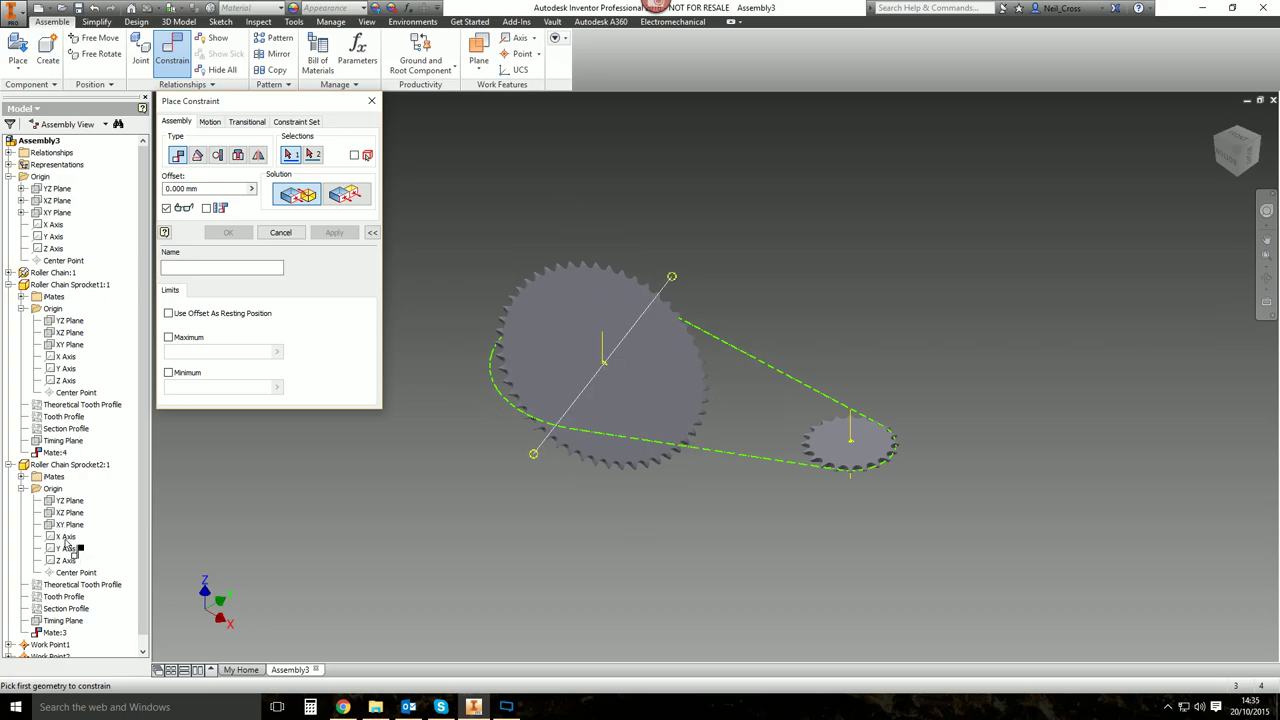
{"action": "key", "text": "F5"}
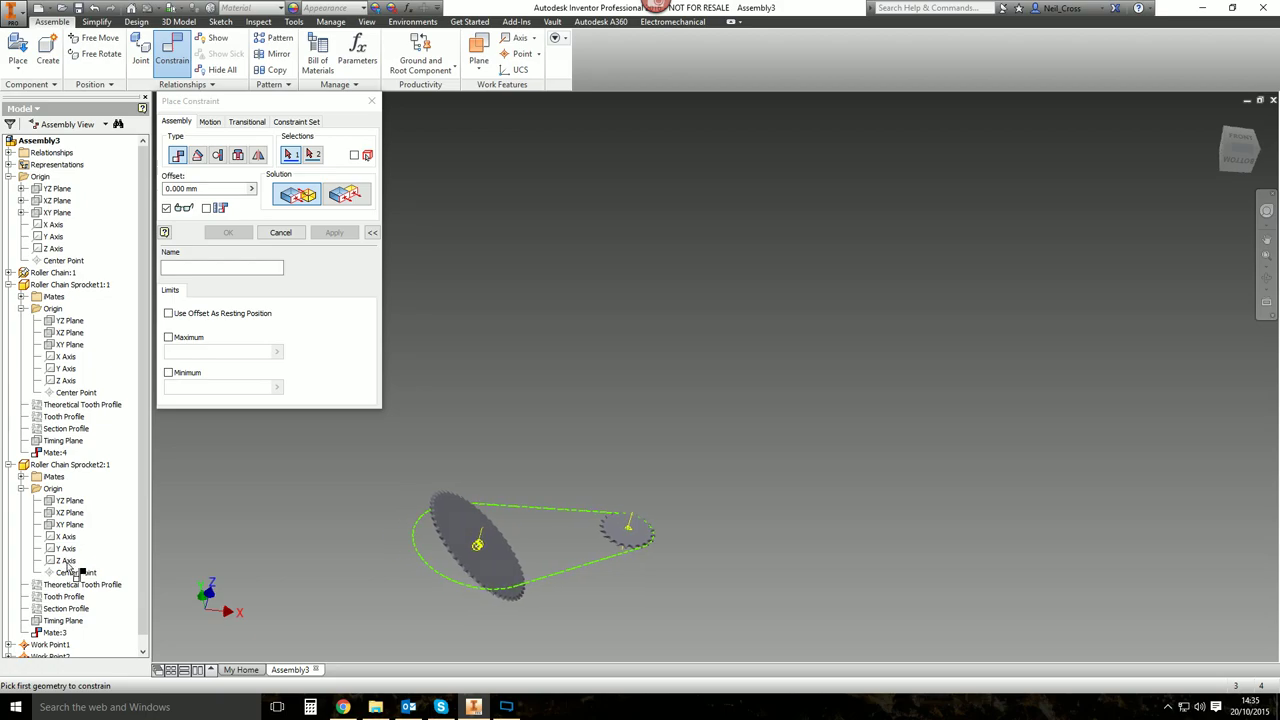
{"action": "left_click", "coordinate": [68, 563]}
{"action": "scroll", "coordinate": [491, 560], "scroll_direction": "up", "scroll_amount": 5}
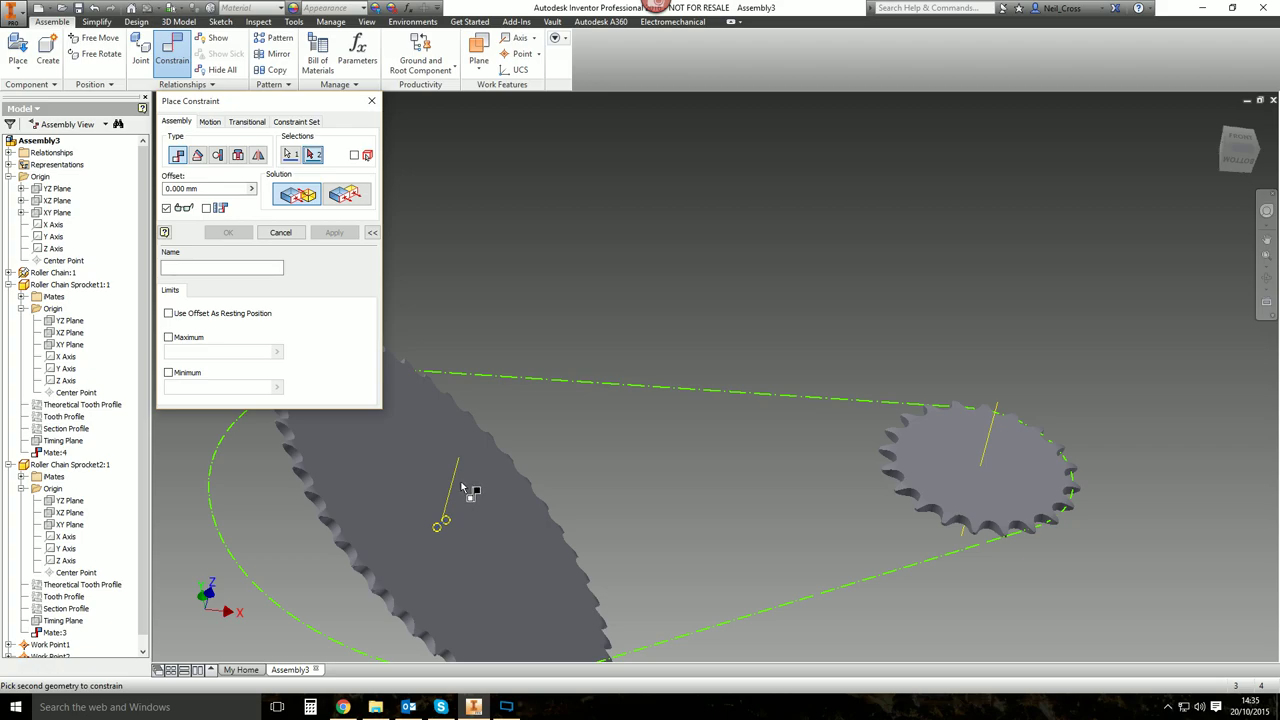
{"action": "left_click", "coordinate": [460, 489]}
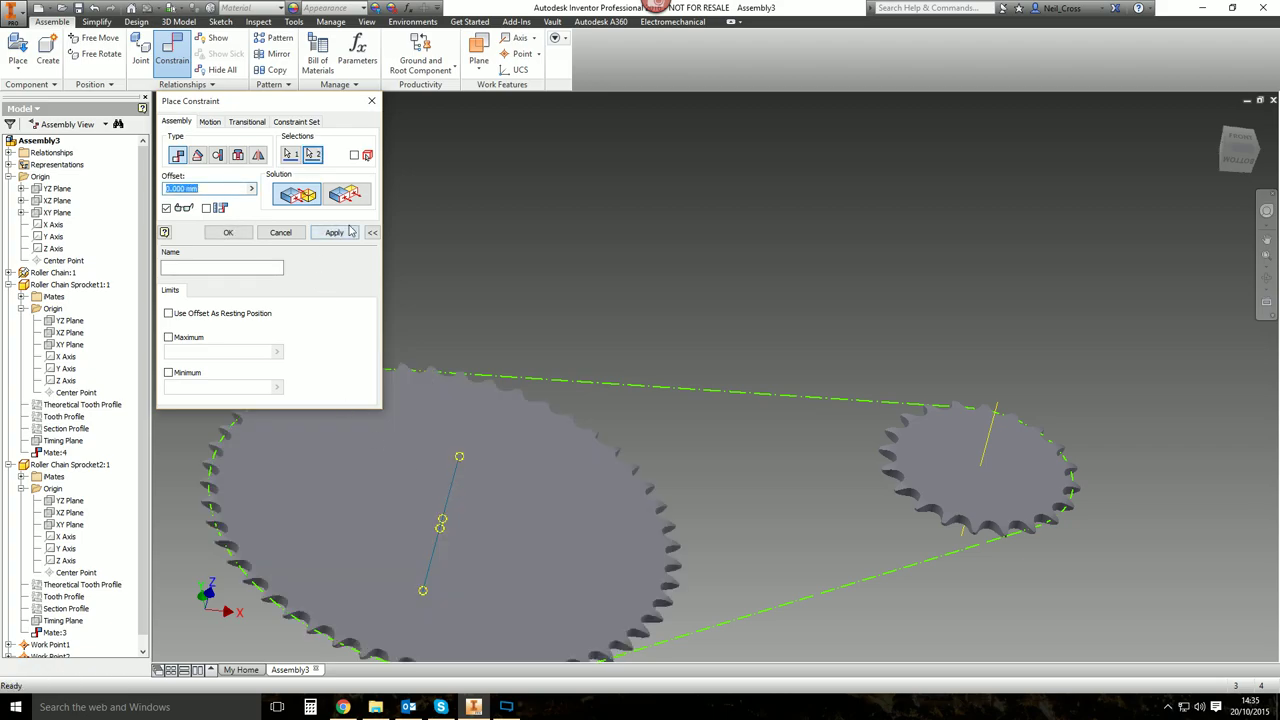
{"action": "left_click", "coordinate": [347, 231]}
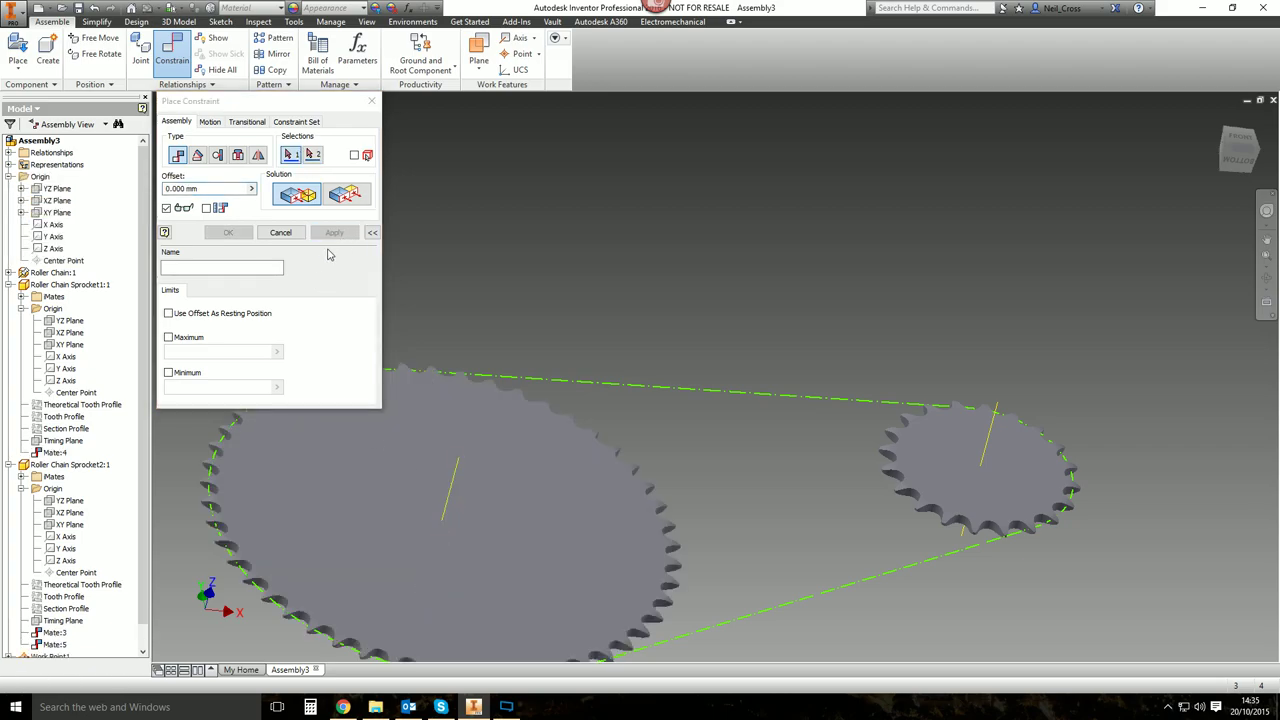
Mate the small sprocket's Z axis to the axis line at the chain path's small end and finish constraining.
{"action": "left_click", "coordinate": [63, 384]}
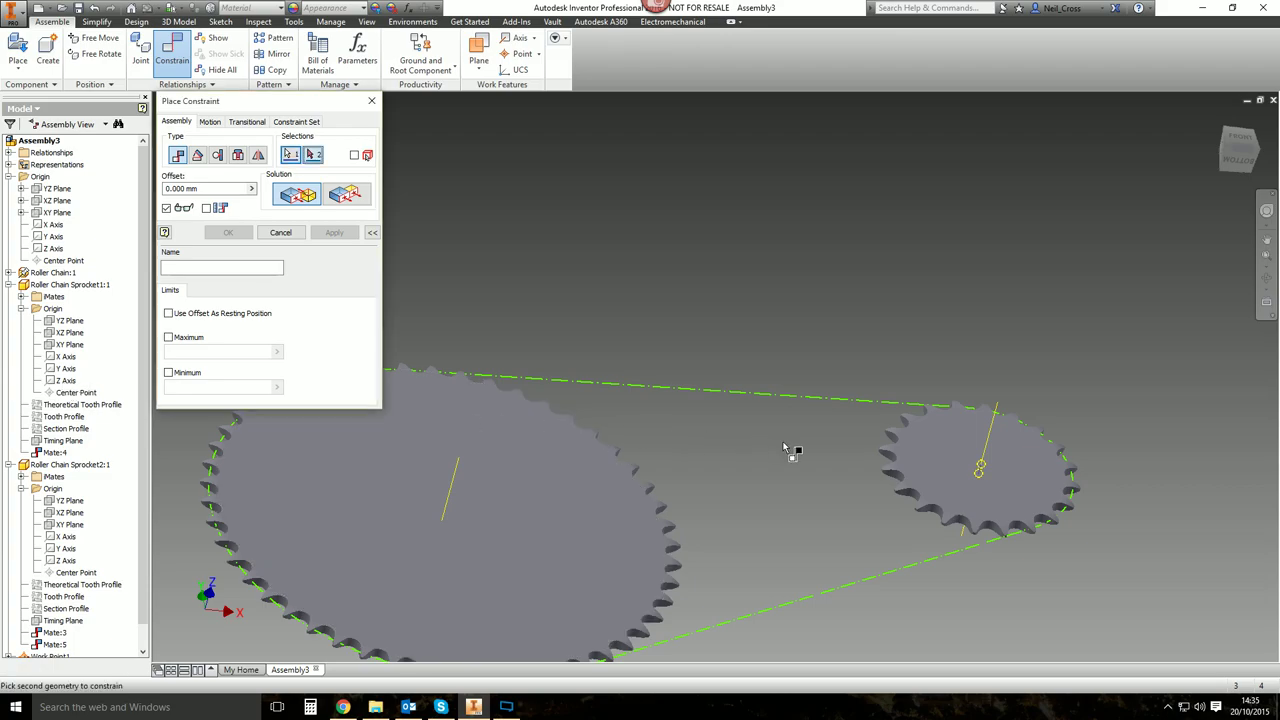
{"action": "left_click", "coordinate": [990, 436]}
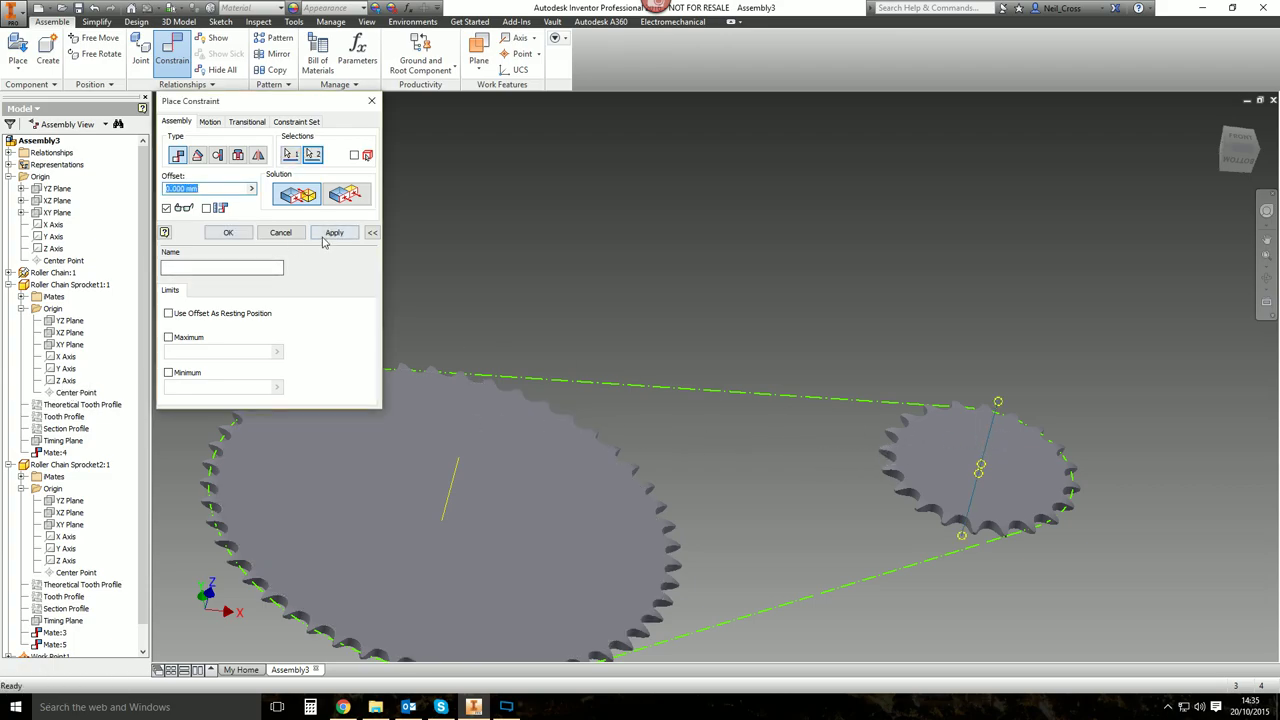
{"action": "left_click", "coordinate": [323, 236]}
{"action": "left_click", "coordinate": [293, 234]}
Turn both sprockets by hand and examine how their teeth sit along the chain path.
{"action": "scroll", "coordinate": [631, 360], "scroll_direction": "down", "scroll_amount": 3}
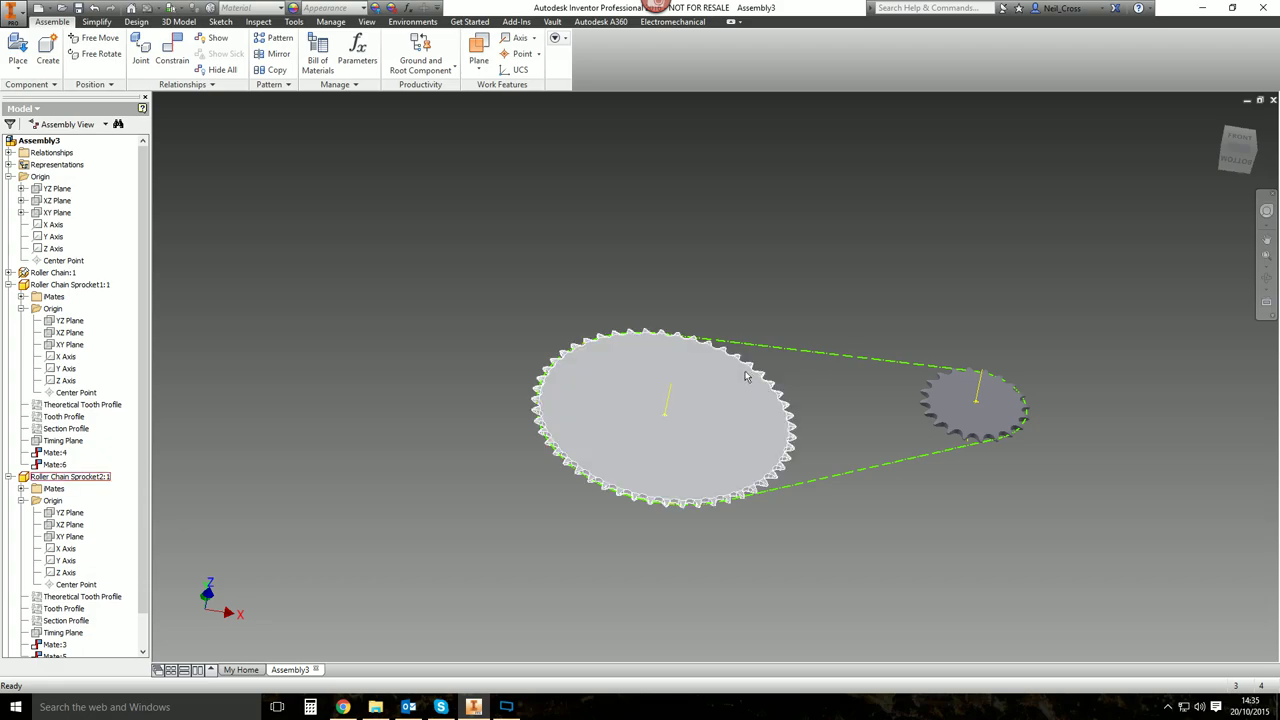
{"action": "left_click_drag", "start_coordinate": [746, 376], "coordinate": [629, 426]}
{"action": "left_click_drag", "start_coordinate": [950, 392], "coordinate": [915, 344]}
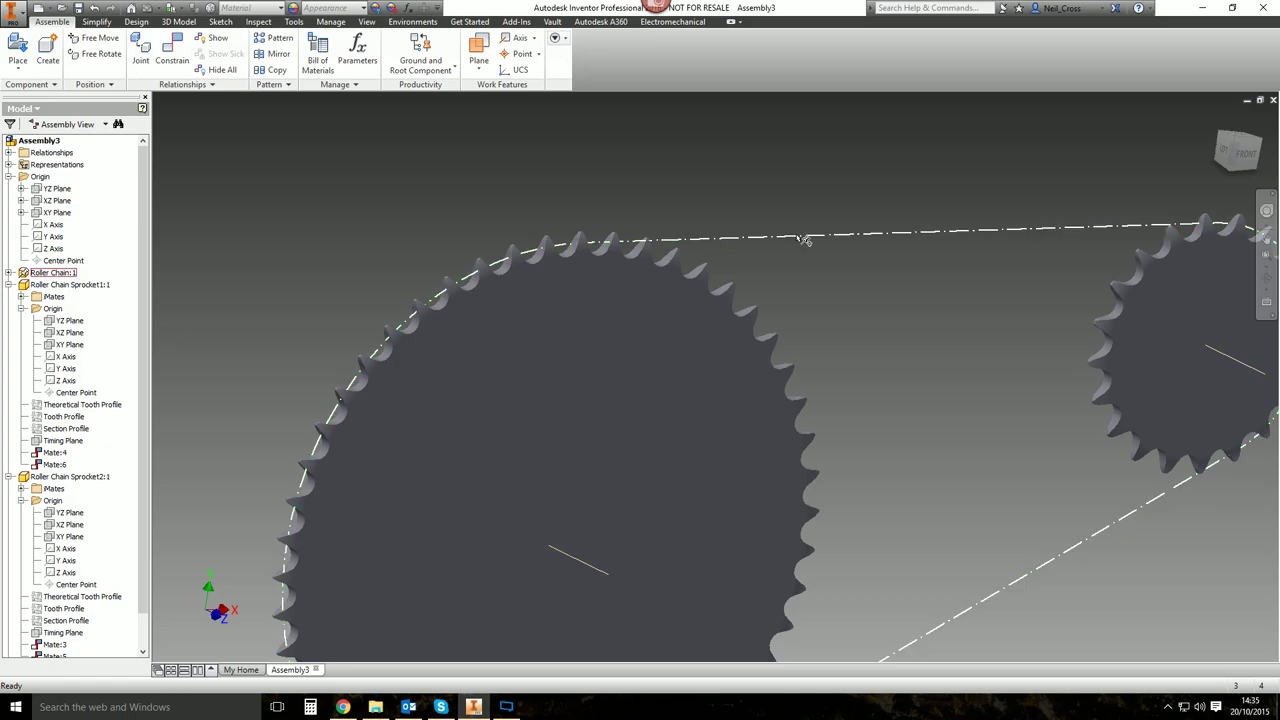
{"action": "middle_click_drag", "start_coordinate": [947, 353], "coordinate": [860, 281]}
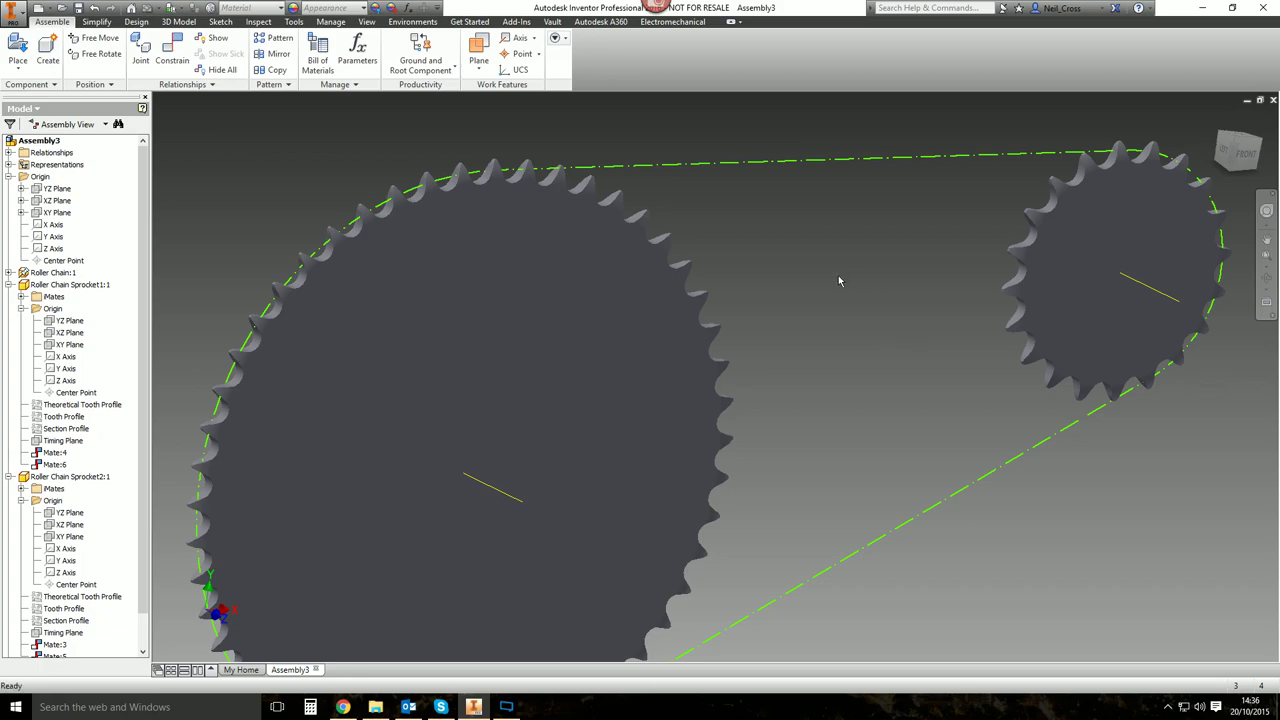
Select the roller chain part and collapse the expanded sprocket and assembly origin branches in the model tree.
{"action": "left_click", "coordinate": [33, 276]}
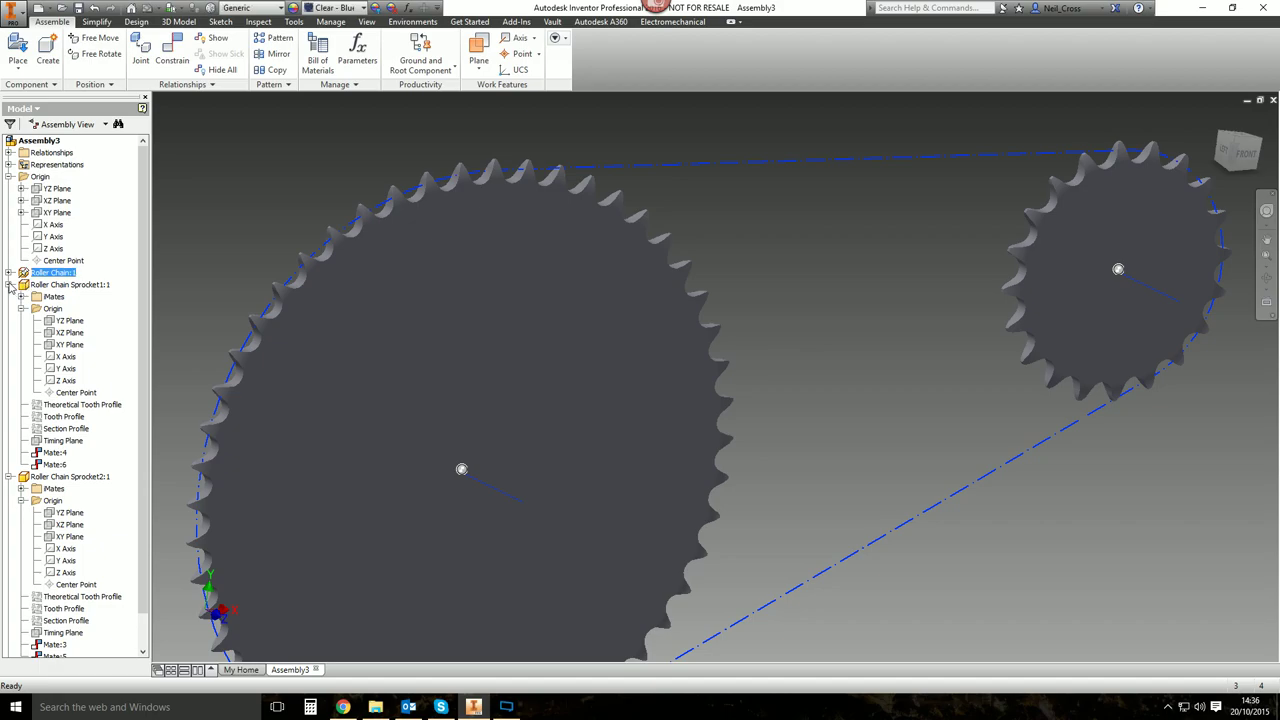
{"action": "left_click", "coordinate": [9, 285]}
{"action": "left_click", "coordinate": [9, 297]}
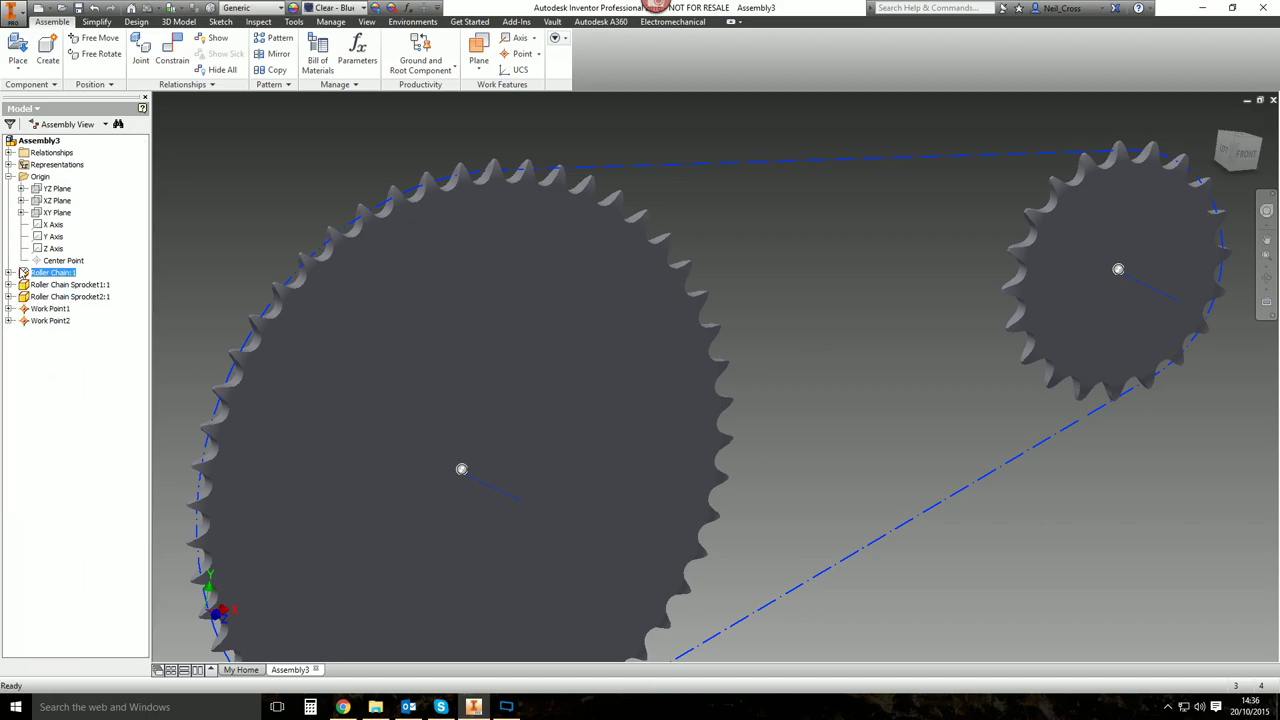
{"action": "left_click", "coordinate": [9, 176]}
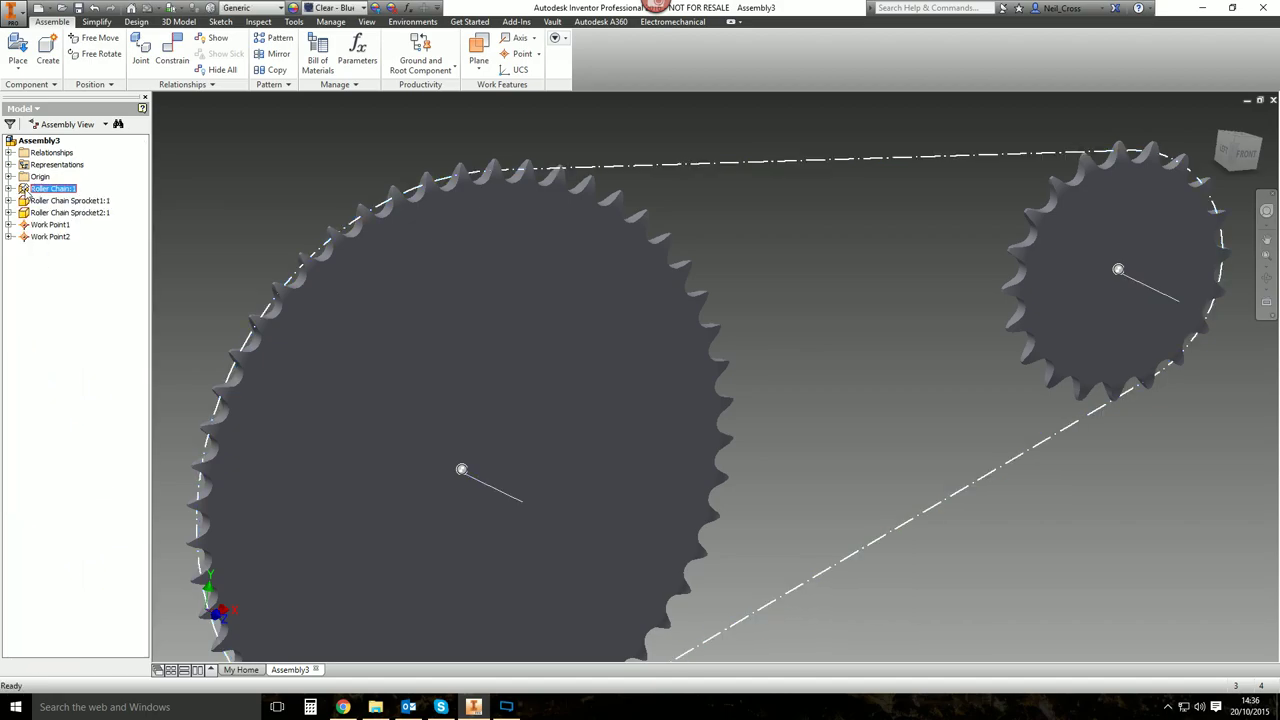
Open the roller chain part for in-place editing within the assembly.
{"action": "double_click", "coordinate": [24, 190]}
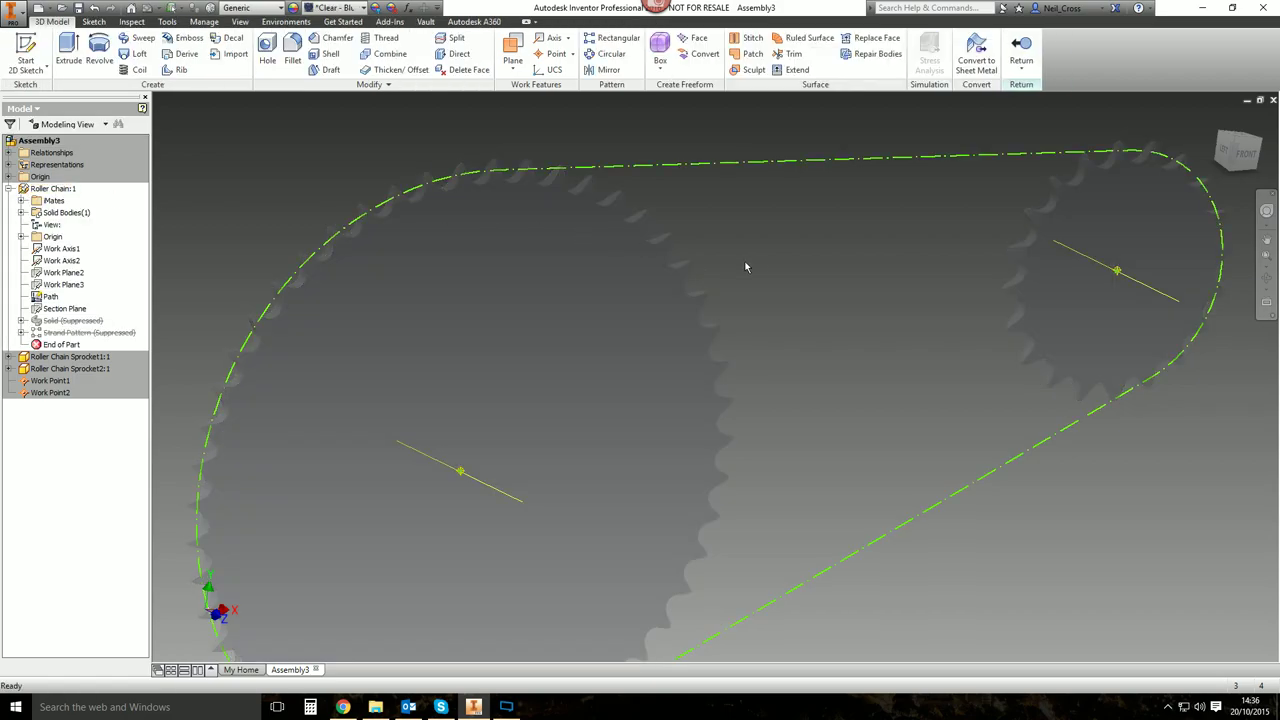
{"action": "left_click", "coordinate": [68, 48]}
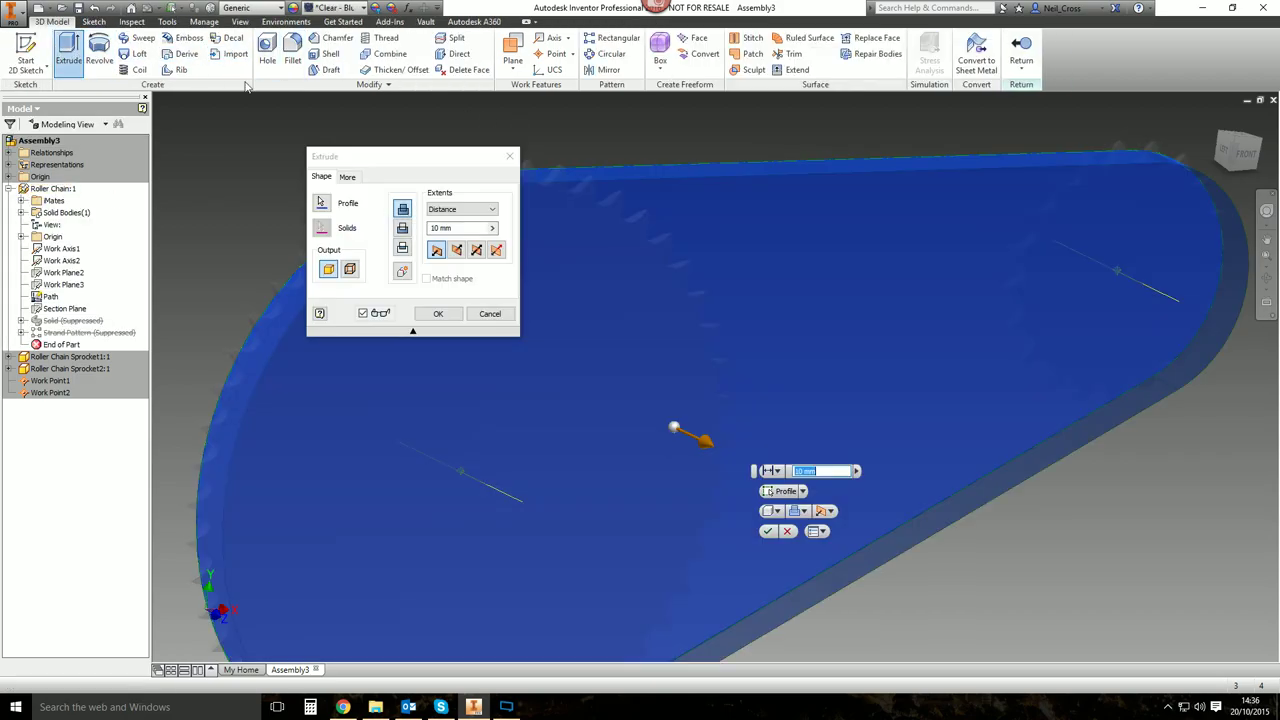
{"action": "left_click", "coordinate": [350, 269]}
{"action": "left_click", "coordinate": [476, 250]}
{"action": "scroll", "coordinate": [403, 425], "scroll_direction": "down", "scroll_amount": 4}
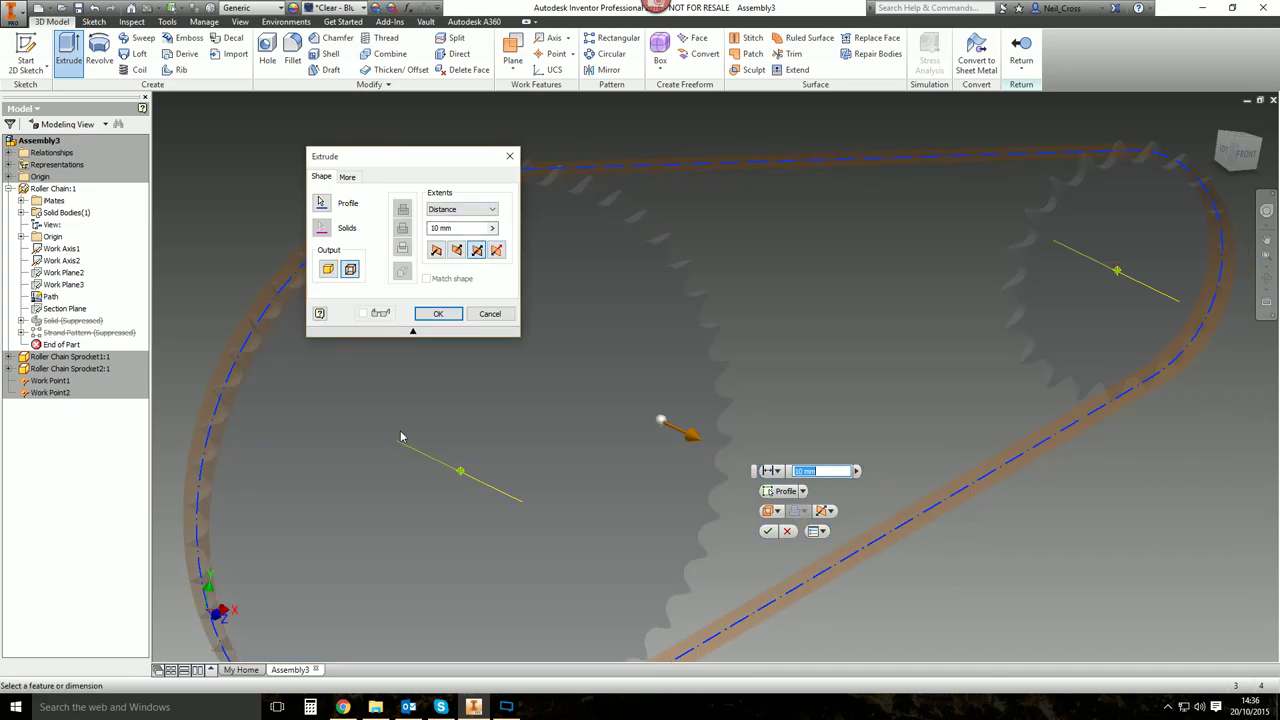
{"action": "middle_click_drag", "start_coordinate": [403, 426], "coordinate": [756, 289]}
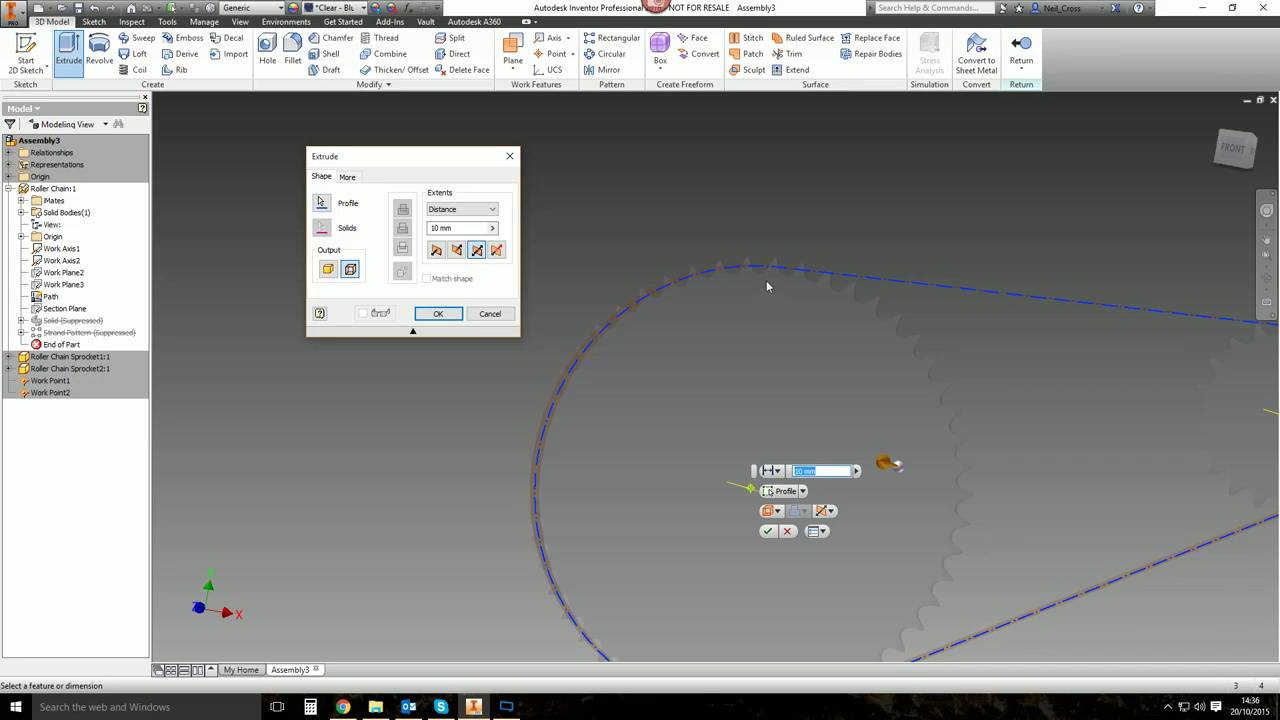
{"action": "left_click", "coordinate": [489, 314]}
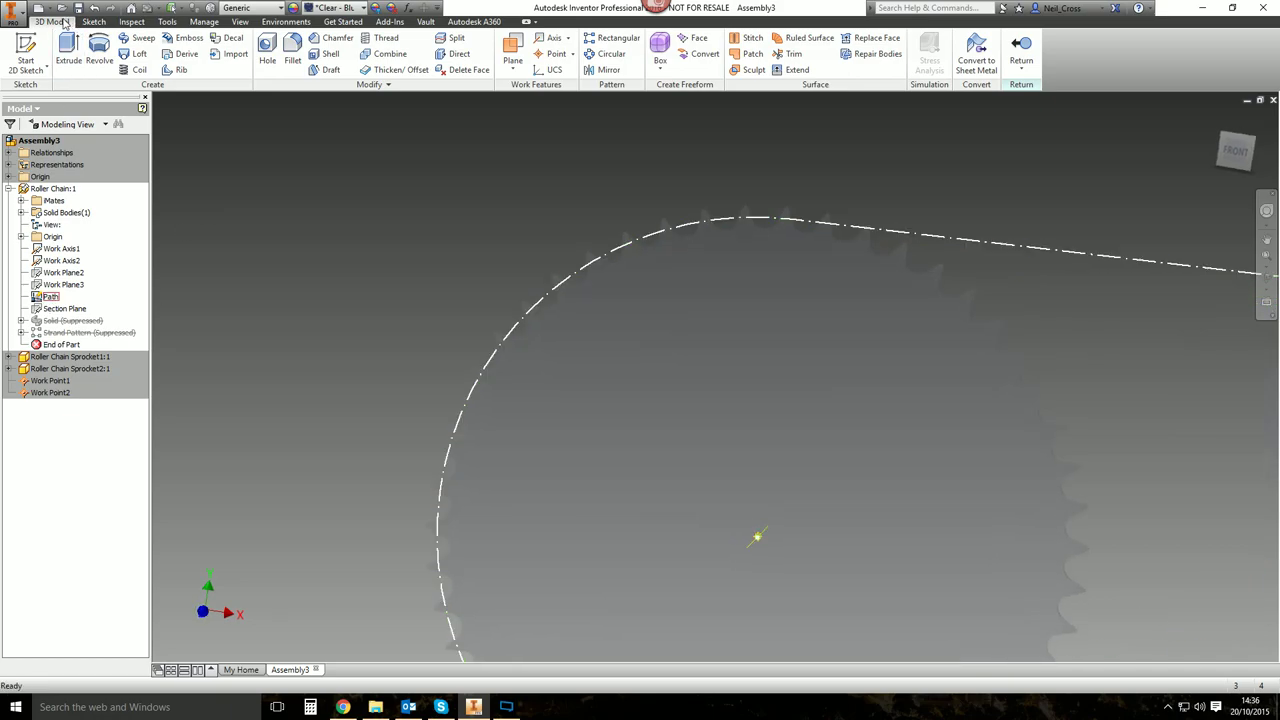
Create a new 2D sketch on the XY plane of the roller chain part's origin.
{"action": "left_click", "coordinate": [27, 52]}
{"action": "scroll", "coordinate": [468, 214], "scroll_direction": "down", "scroll_amount": 5}
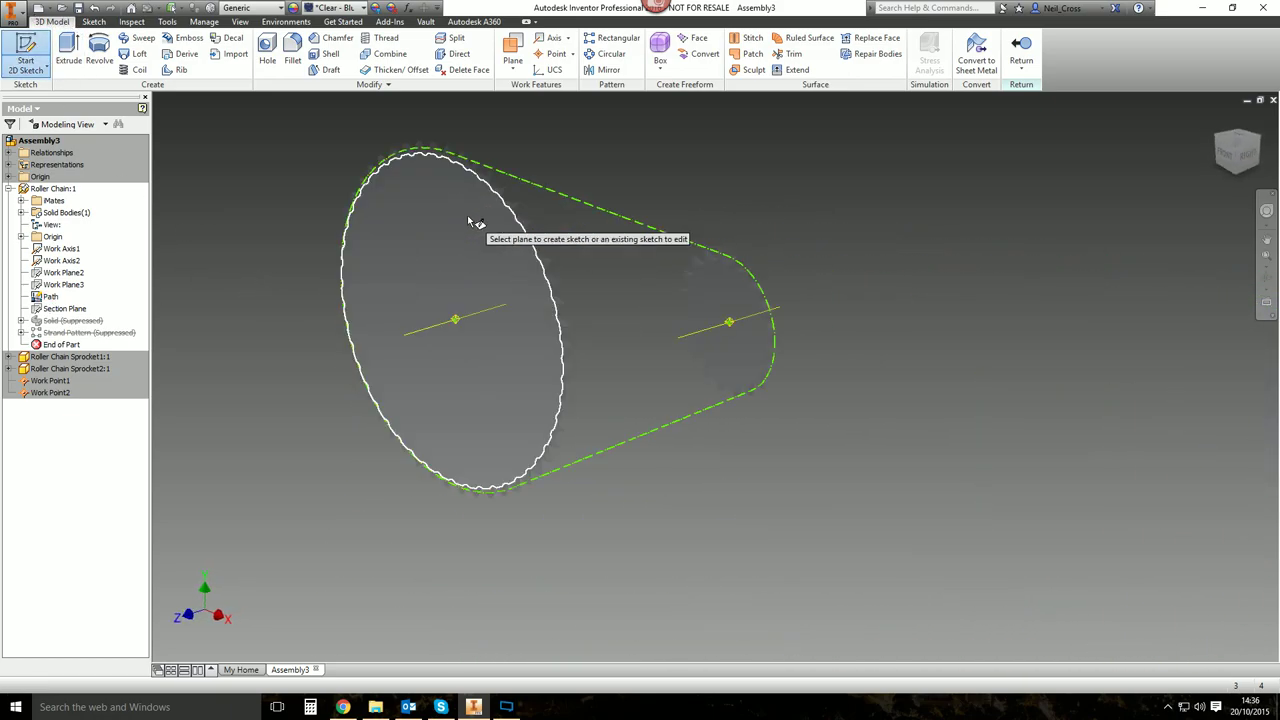
{"action": "middle_click_drag", "start_coordinate": [480, 250], "coordinate": [648, 381]}
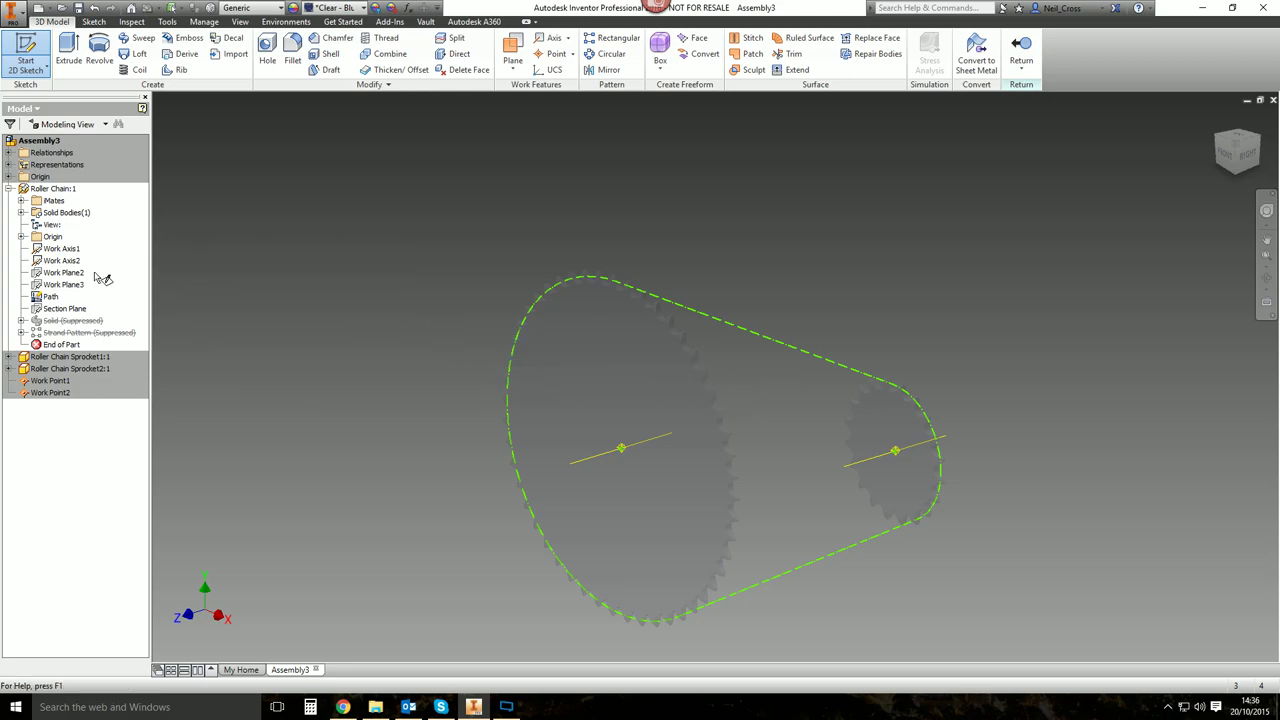
{"action": "left_click", "coordinate": [22, 237]}
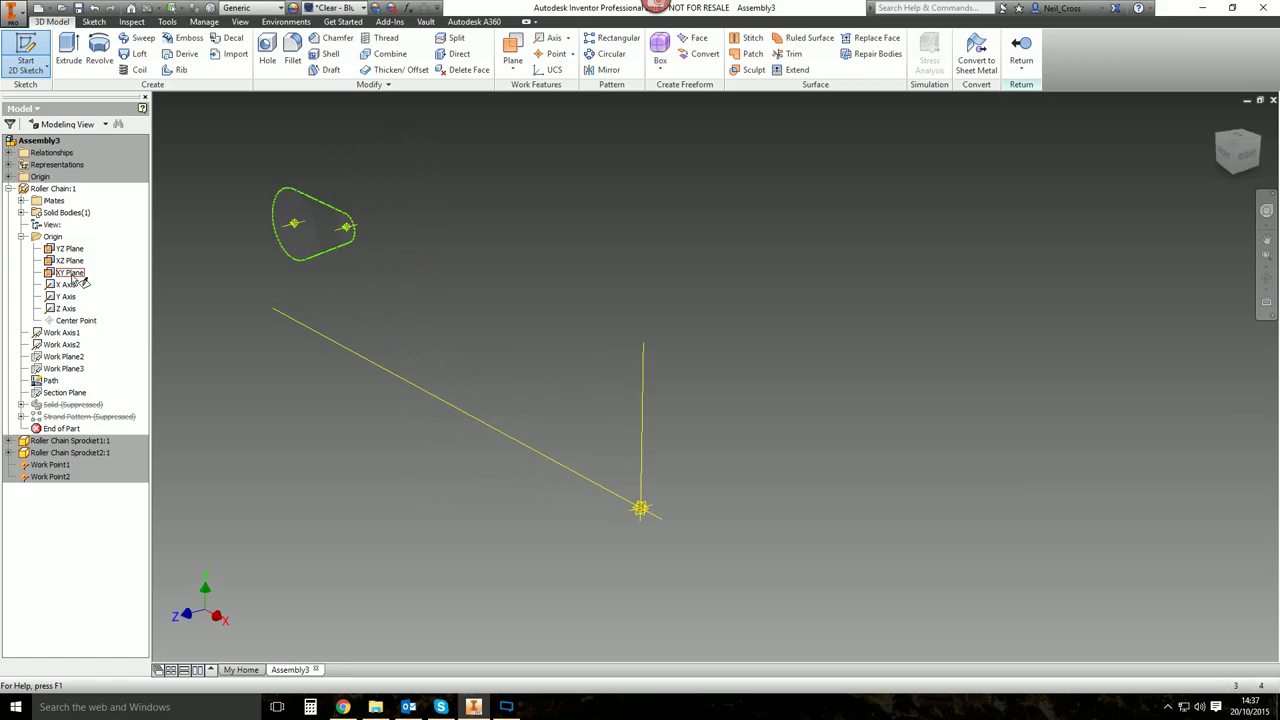
{"action": "left_click", "coordinate": [72, 273]}
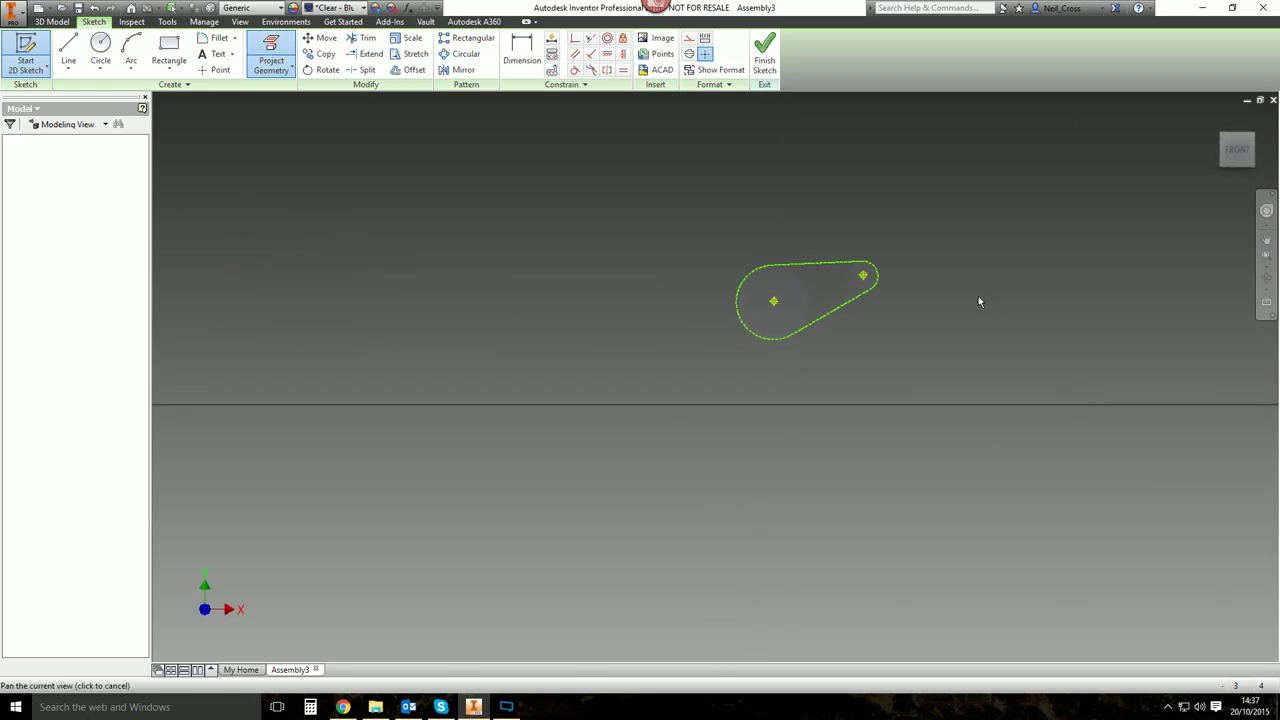
{"action": "scroll", "coordinate": [797, 298], "scroll_direction": "down", "scroll_amount": 3}
{"action": "mouse_move", "coordinate": [789, 343]}
{"action": "middle_mouse_down"}
{"action": "mouse_move", "coordinate": [623, 286]}
{"action": "mouse_move", "coordinate": [684, 296]}
{"action": "middle_mouse_up"}
{"action": "scroll", "coordinate": [623, 280], "scroll_direction": "down", "scroll_amount": 3}
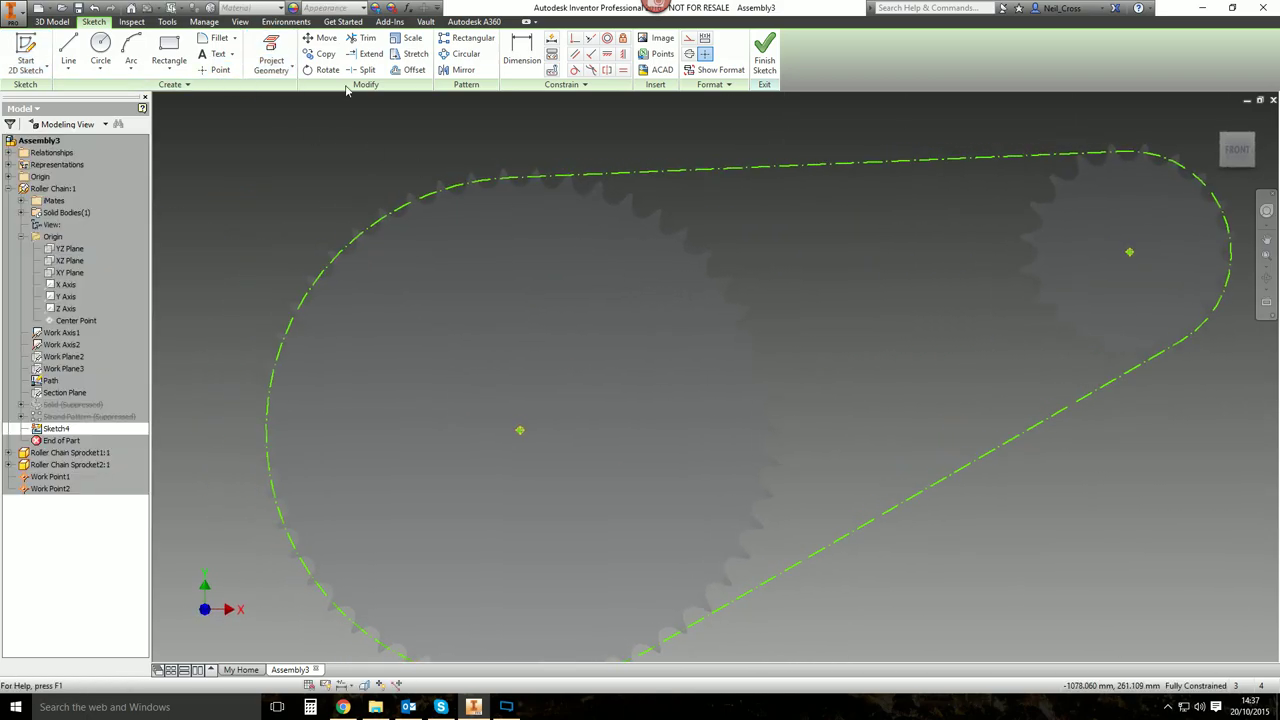
Project the chain path's upper straight line and the arc around the large sprocket into the sketch.
{"action": "left_click", "coordinate": [271, 55]}
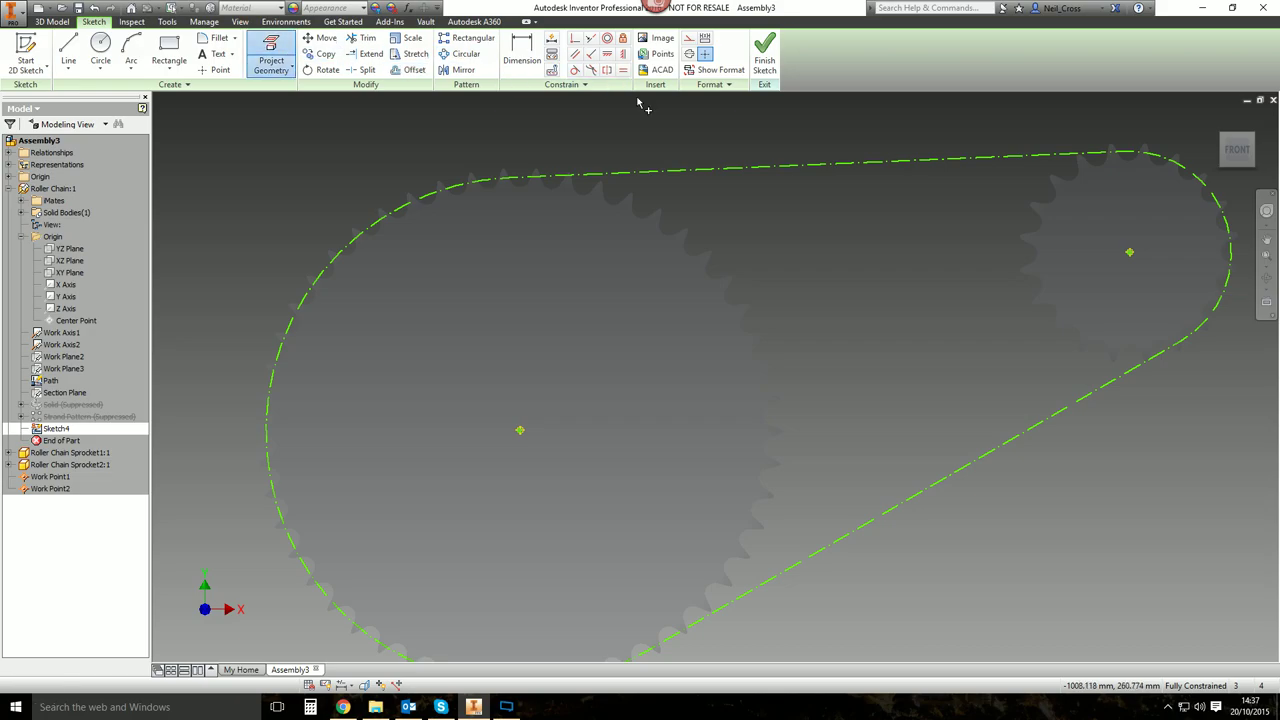
{"action": "left_click", "coordinate": [466, 181]}
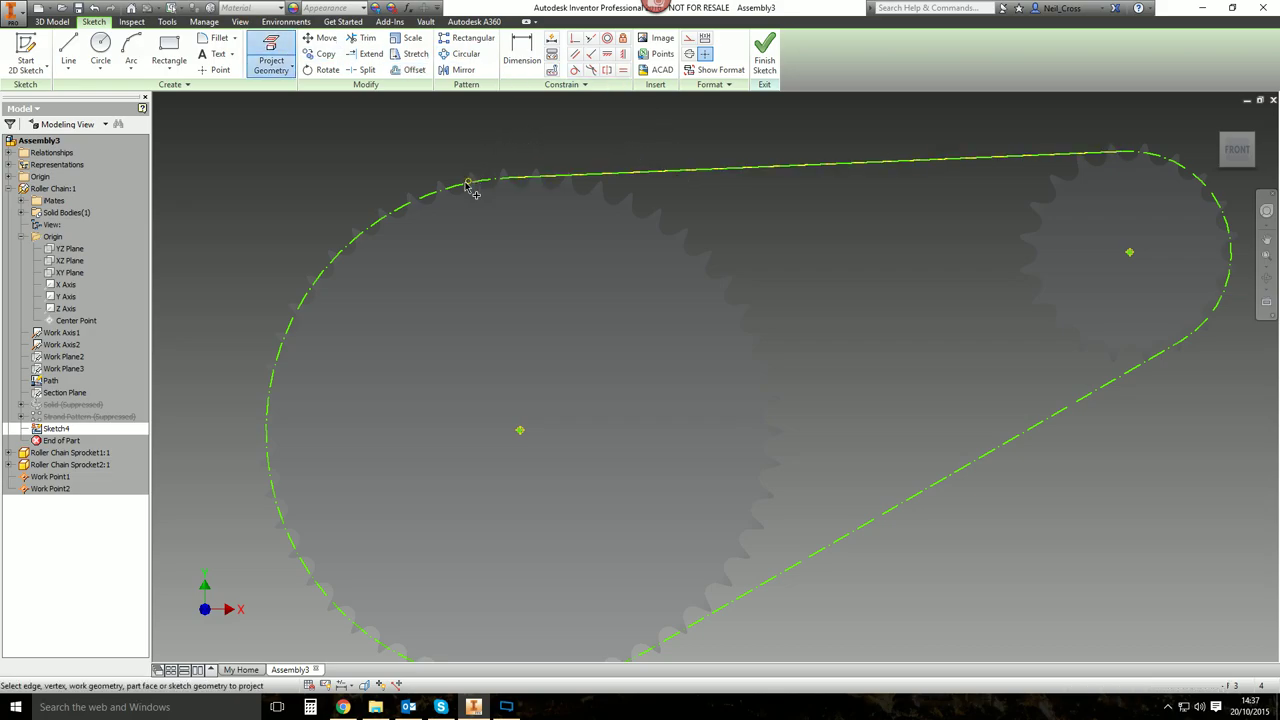
{"action": "left_click", "coordinate": [272, 66]}
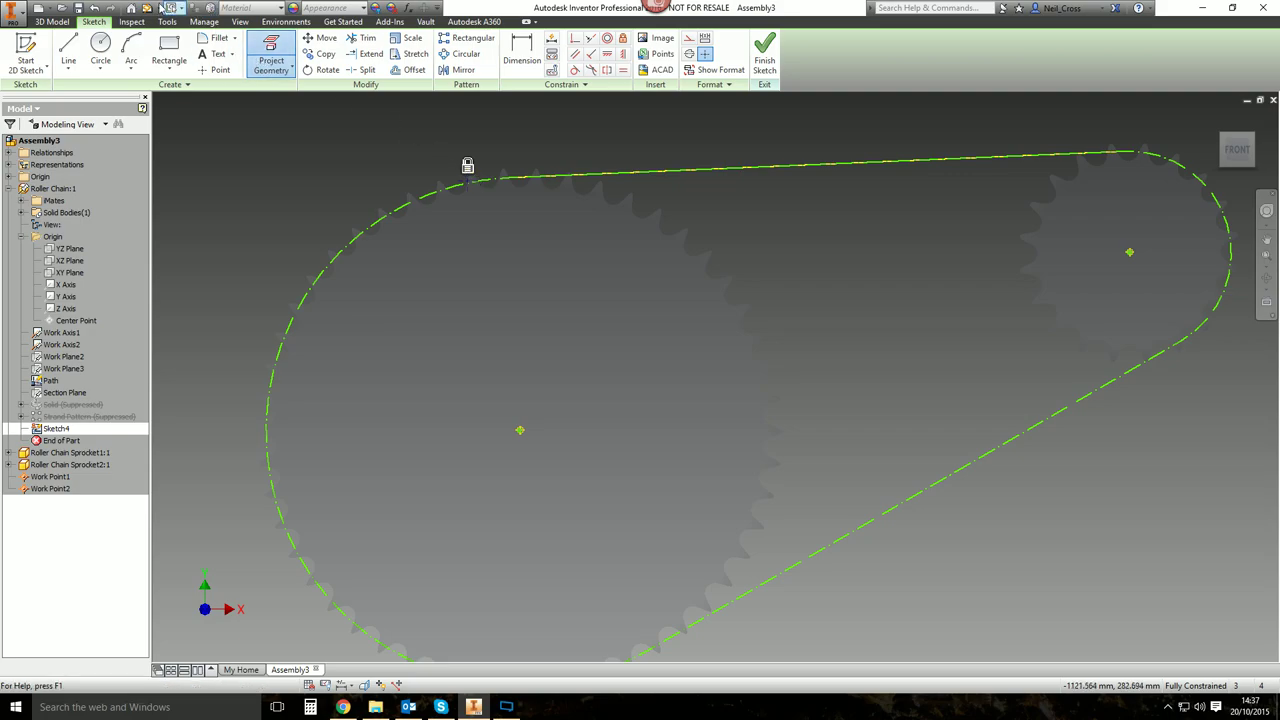
{"action": "left_click", "coordinate": [95, 8]}
{"action": "left_click", "coordinate": [271, 55]}
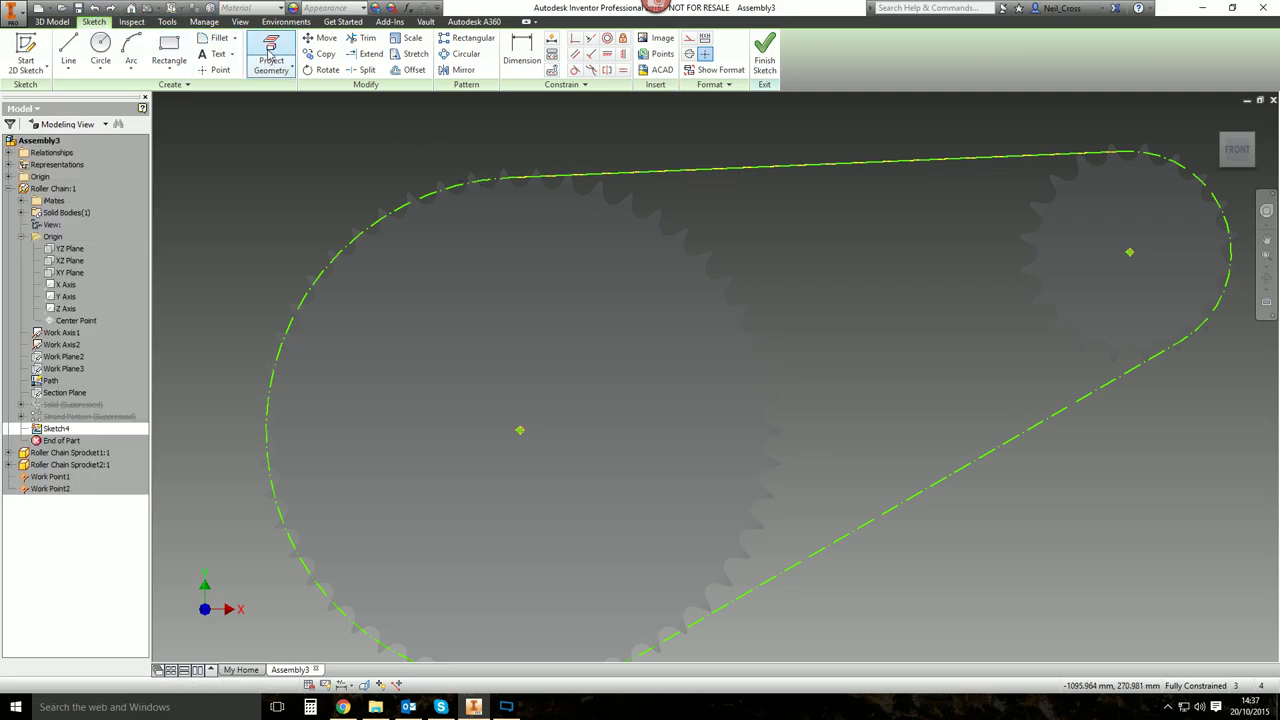
{"action": "left_click", "coordinate": [425, 199]}
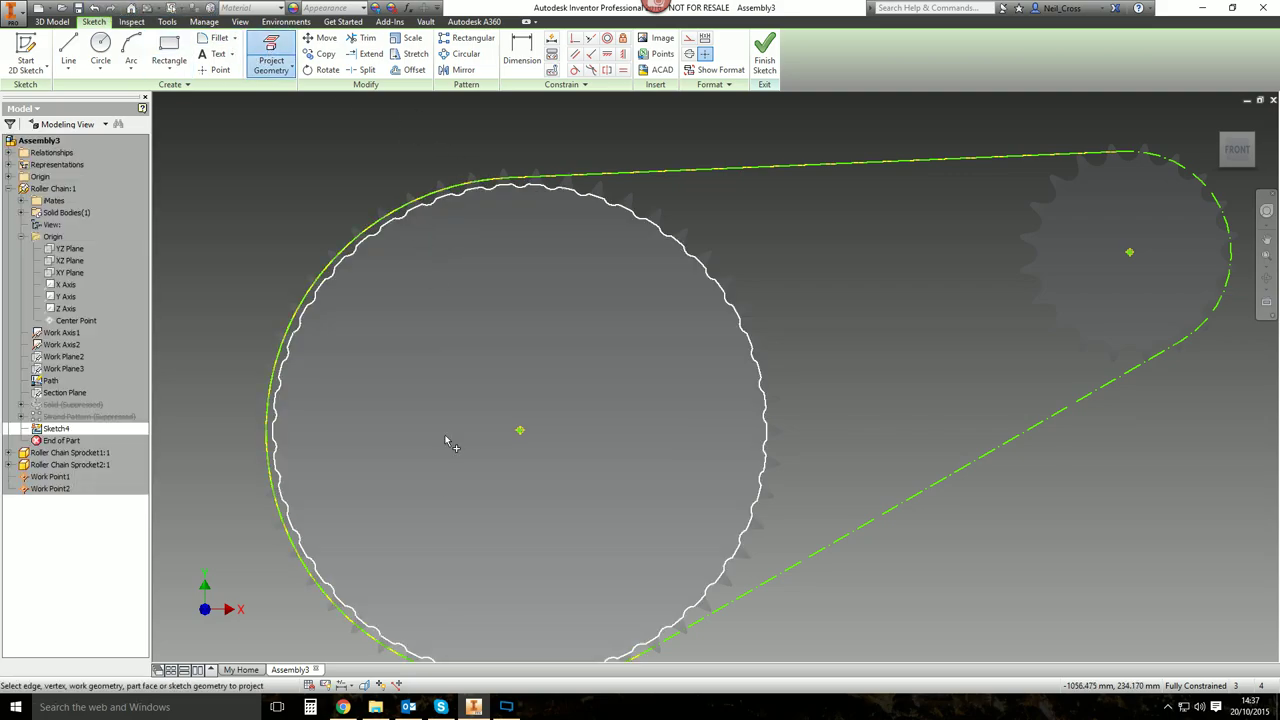
Project the chain path's lower straight line and the arc around the small sprocket, and finish the sketch.
{"action": "middle_click_drag", "start_coordinate": [465, 545], "coordinate": [254, 304]}
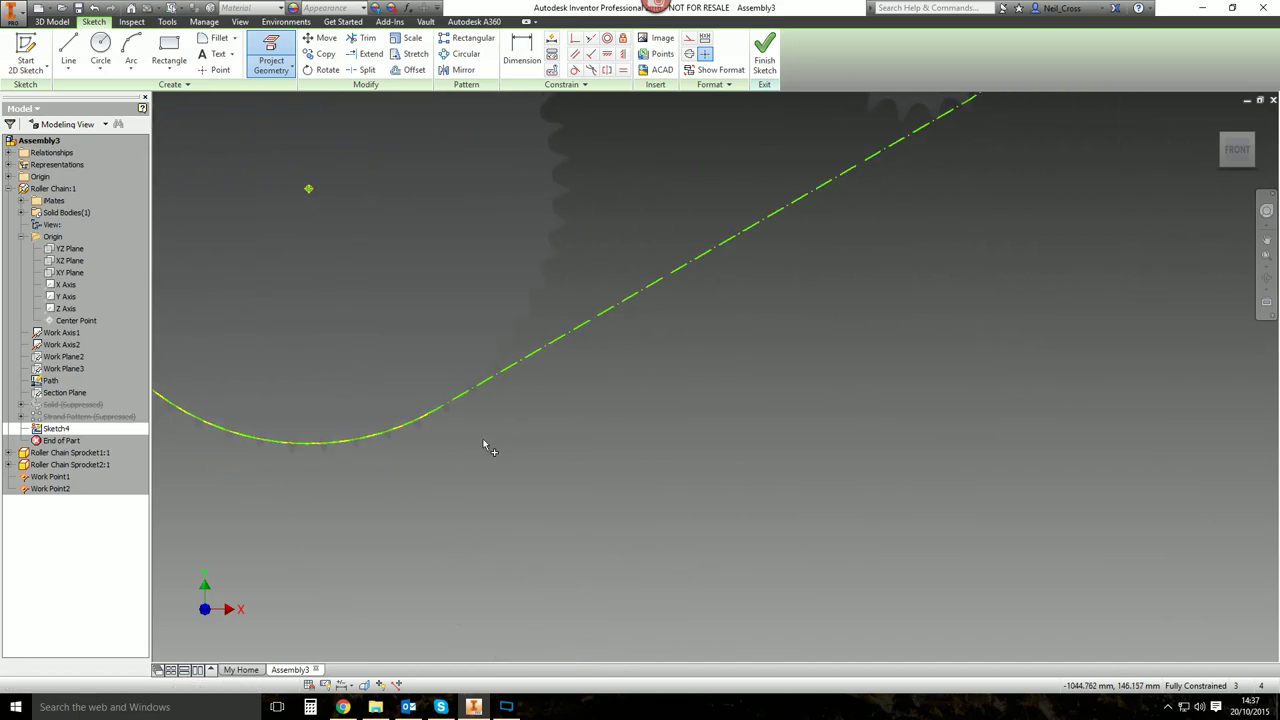
{"action": "left_click", "coordinate": [600, 314]}
{"action": "middle_click_drag", "start_coordinate": [814, 277], "coordinate": [600, 495]}
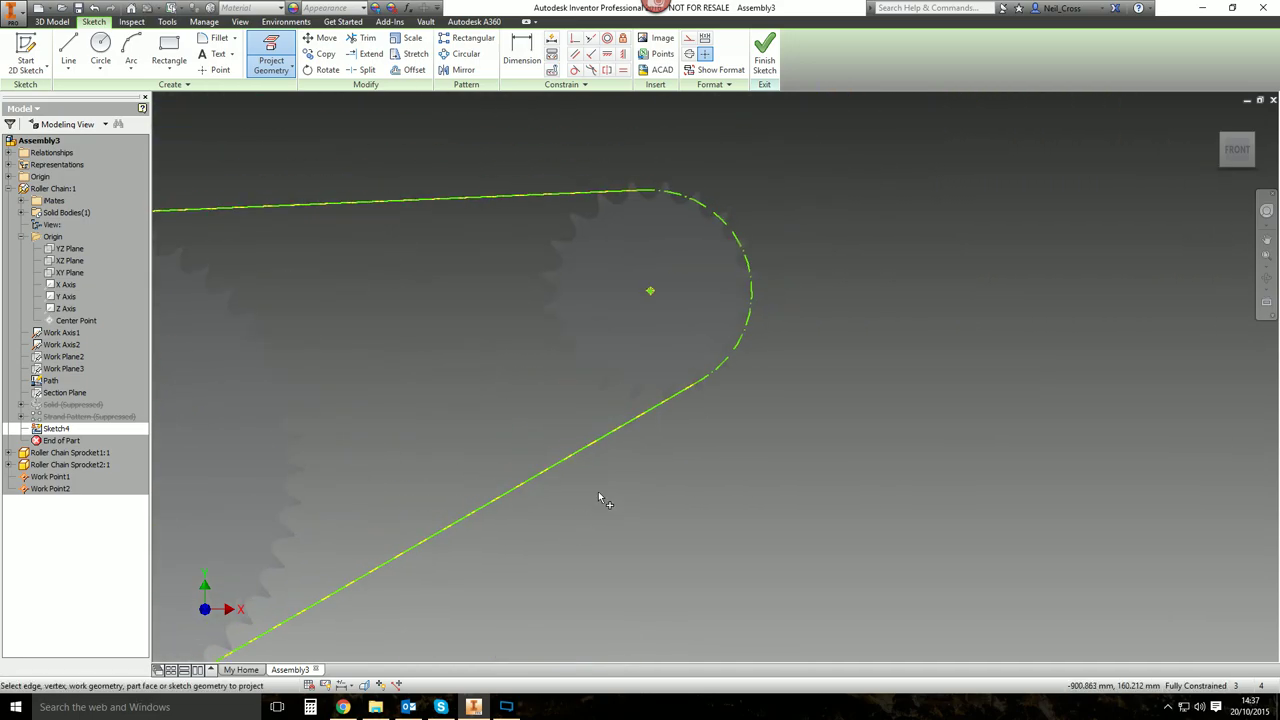
{"action": "left_click", "coordinate": [748, 222]}
{"action": "mouse_move", "coordinate": [514, 294]}
{"action": "middle_mouse_down"}
{"action": "mouse_move", "coordinate": [571, 250]}
{"action": "mouse_move", "coordinate": [563, 277]}
{"action": "mouse_move", "coordinate": [657, 183]}
{"action": "mouse_move", "coordinate": [937, 272]}
{"action": "middle_mouse_up"}
{"action": "scroll", "coordinate": [575, 253], "scroll_direction": "down", "scroll_amount": 3}
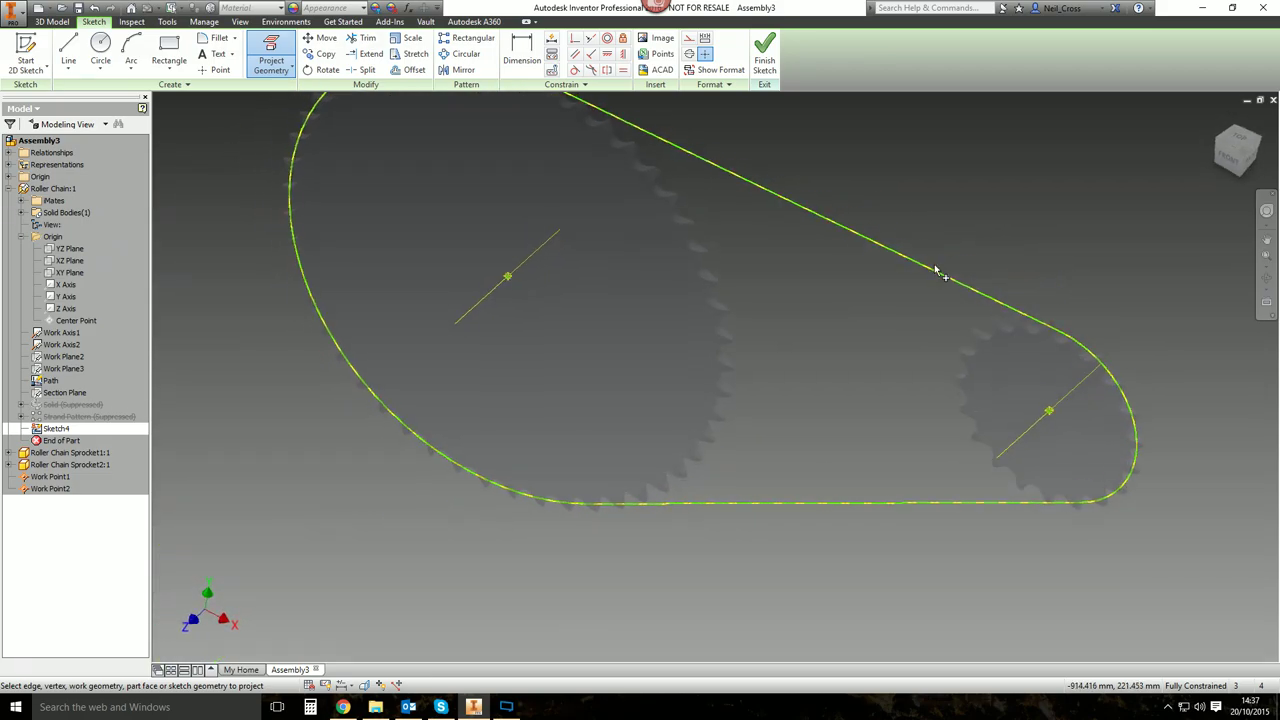
{"action": "left_click", "coordinate": [764, 56]}
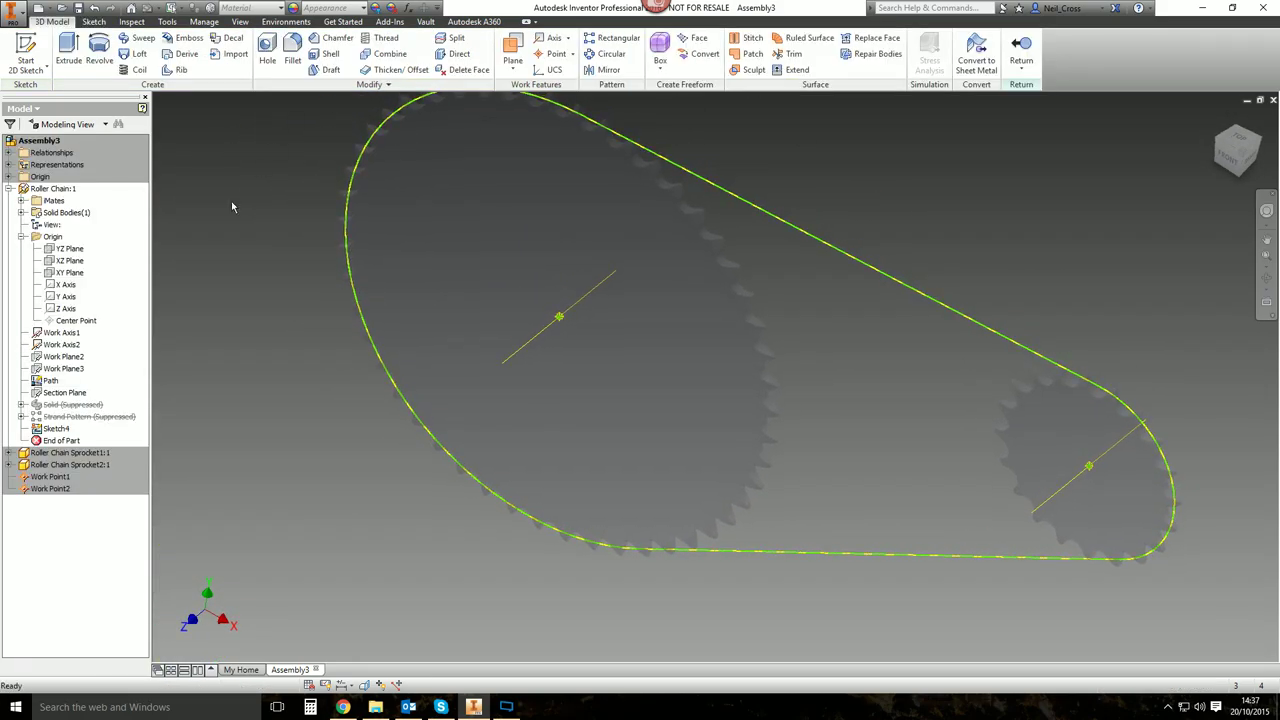
Reopen the projected path sketch and offset the closed loop outward by 2.5 mm.
{"action": "double_click", "coordinate": [55, 429]}
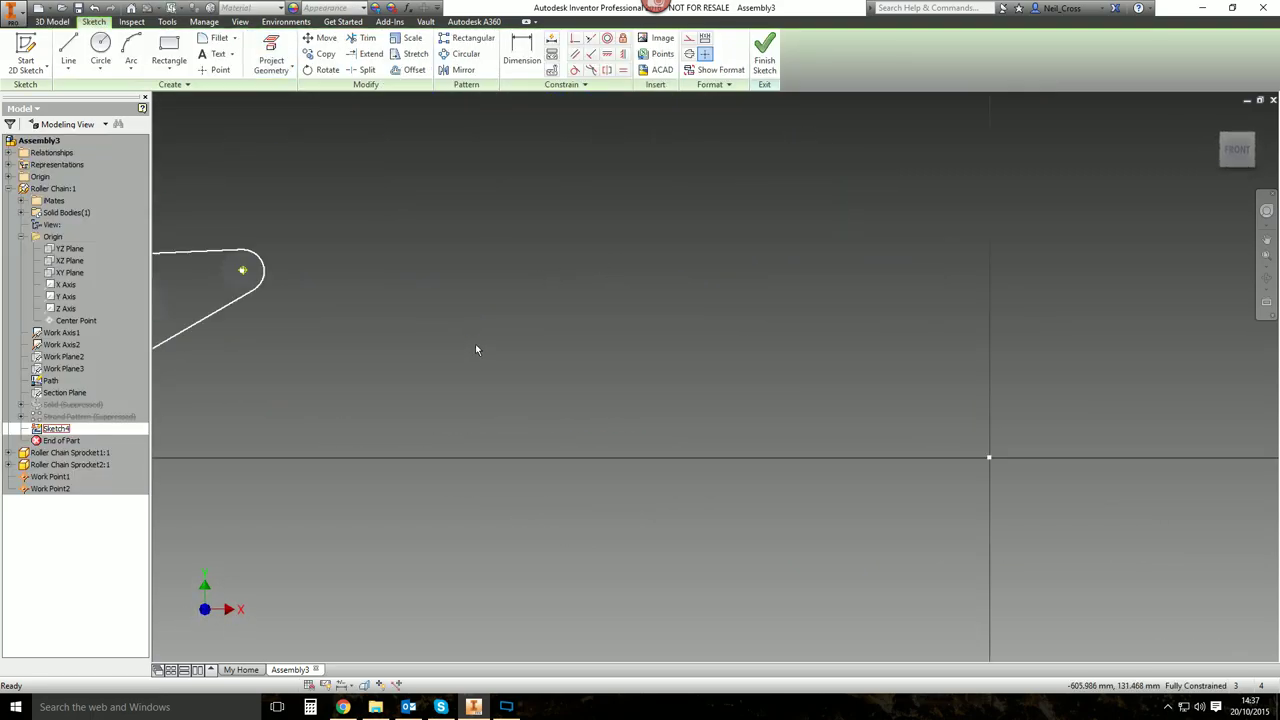
{"action": "middle_click_drag", "start_coordinate": [756, 369], "coordinate": [839, 378]}
{"action": "scroll", "coordinate": [600, 389], "scroll_direction": "up", "scroll_amount": 3}
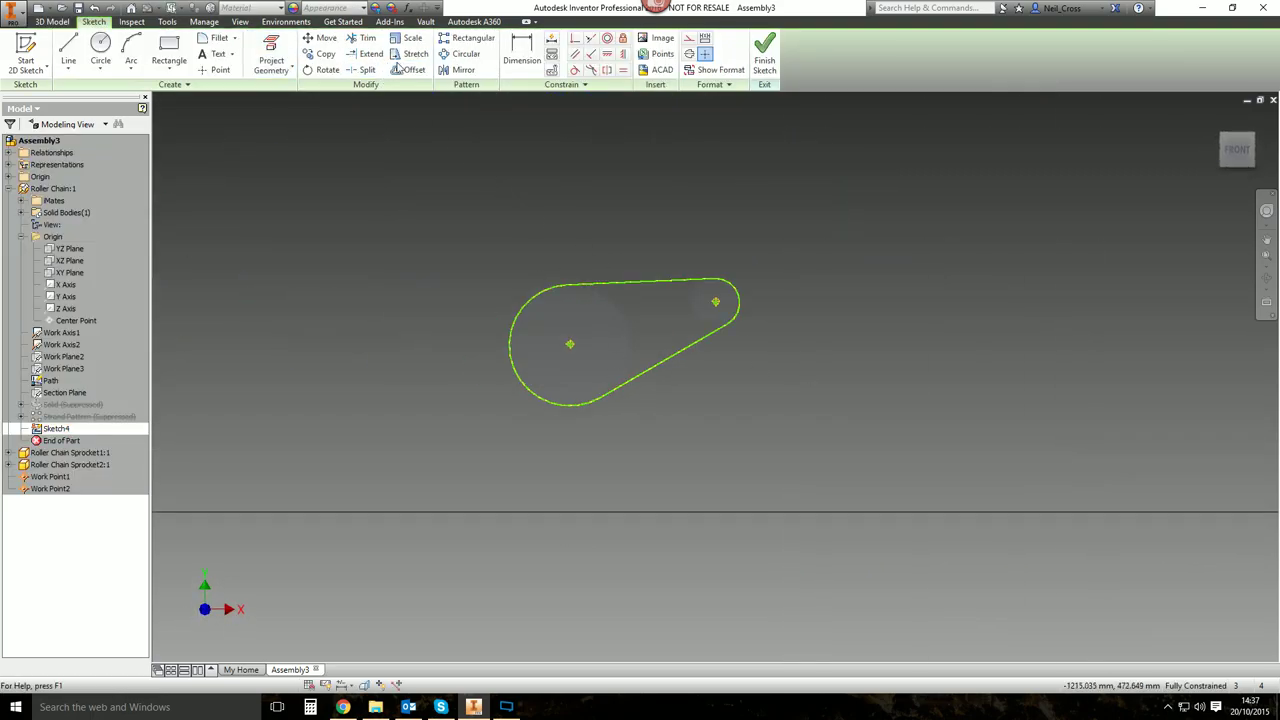
{"action": "left_click", "coordinate": [408, 69]}
{"action": "left_click", "coordinate": [654, 313]}
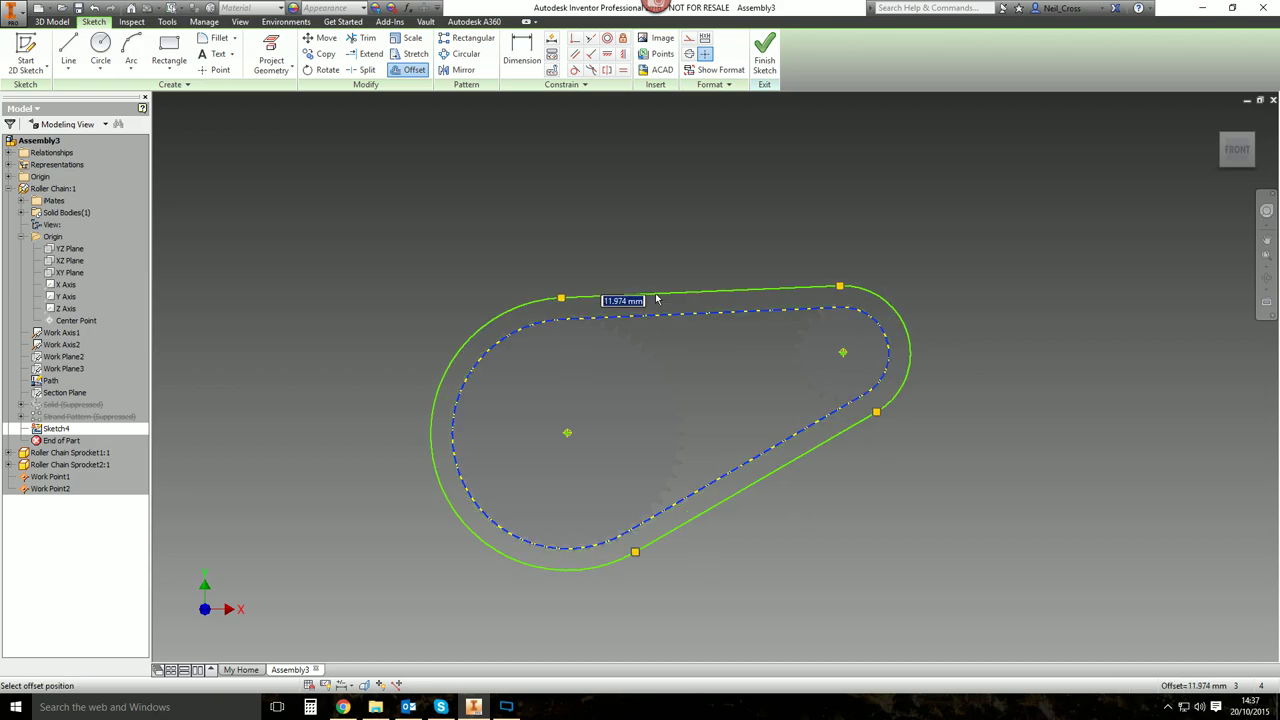
{"action": "type", "text": "2.5"}
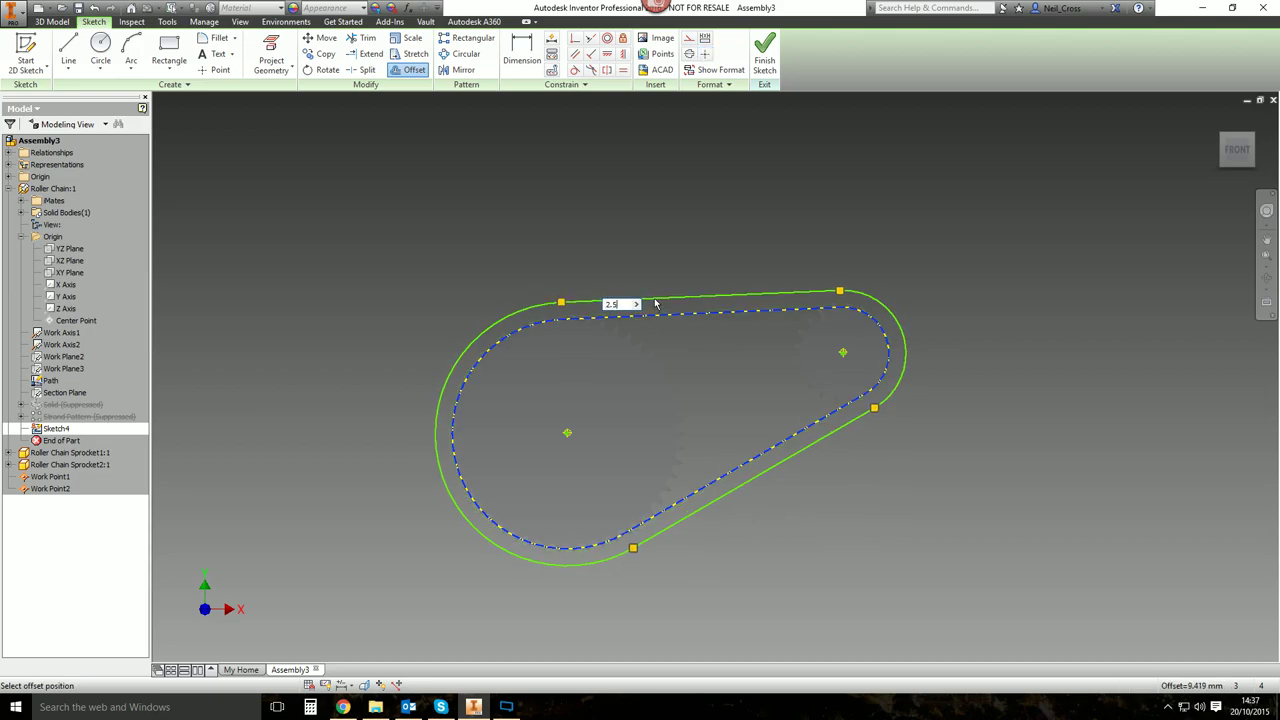
{"action": "key", "text": "Return"}
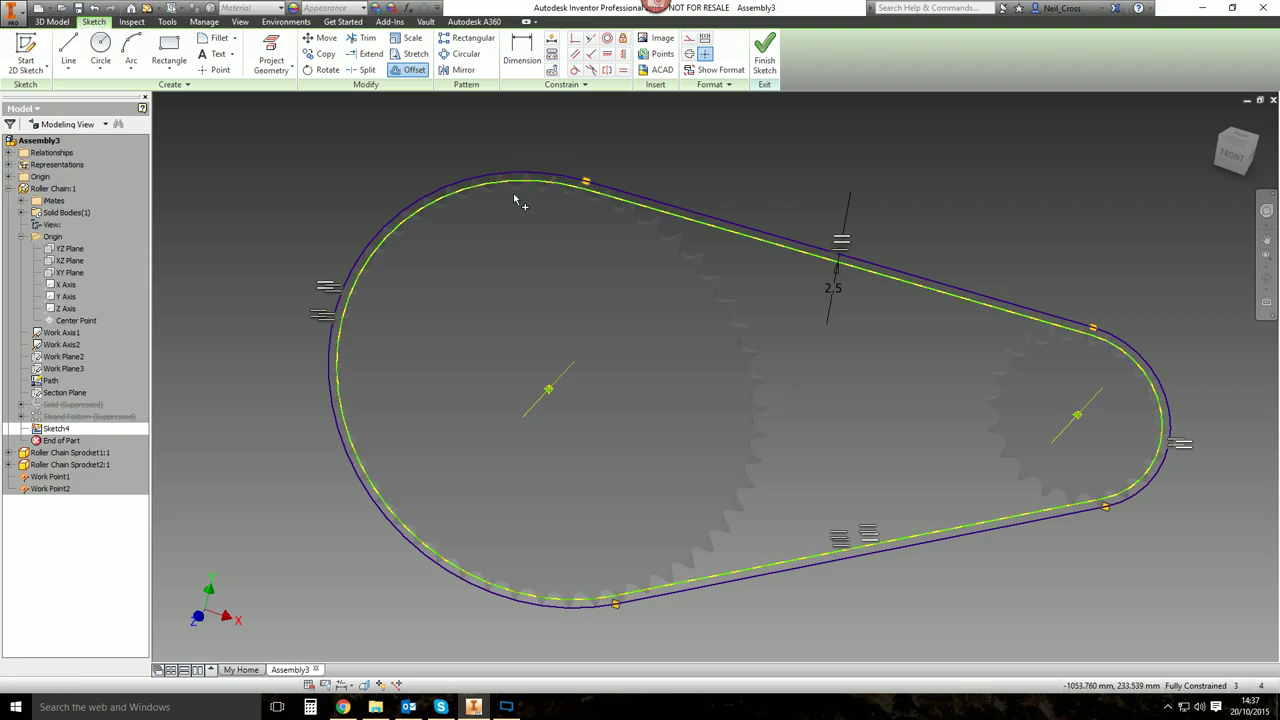
Check the roller chain dimension table in the web browser and return to the Inventor sketch.
{"action": "scroll", "coordinate": [507, 178], "scroll_direction": "down", "scroll_amount": 3}
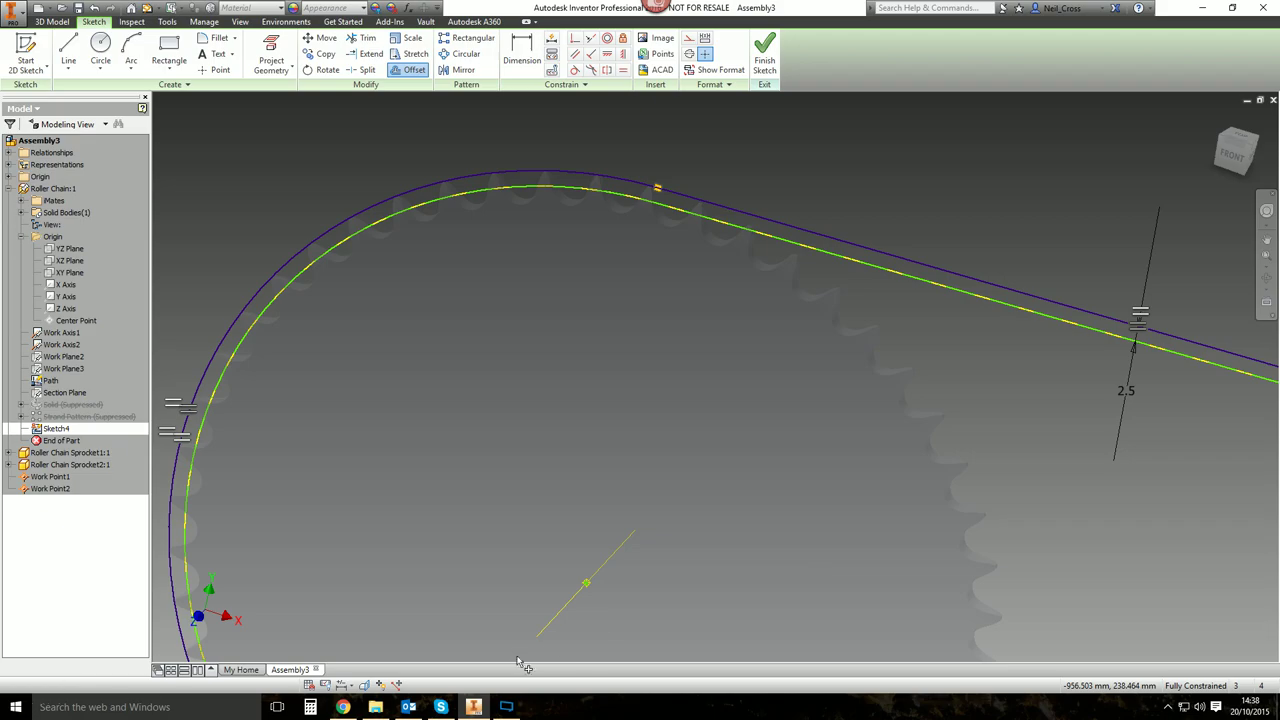
{"action": "left_click", "coordinate": [342, 707]}
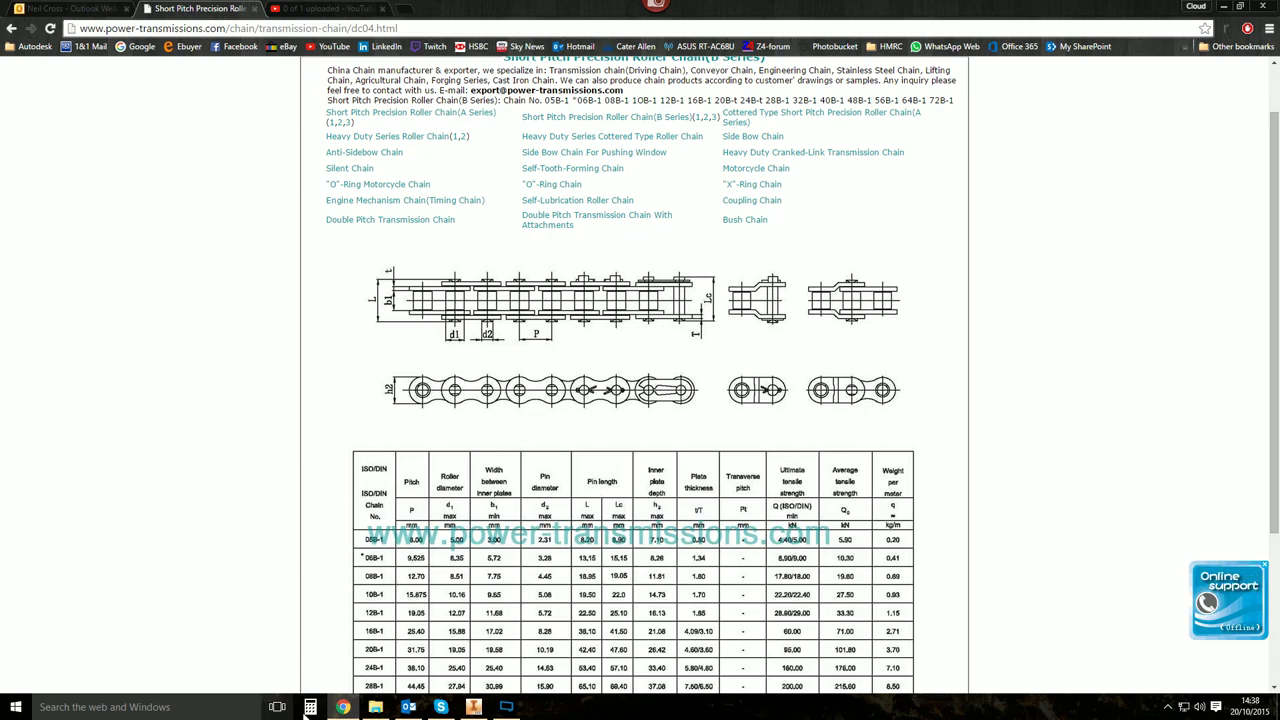
{"action": "left_click", "coordinate": [474, 707]}
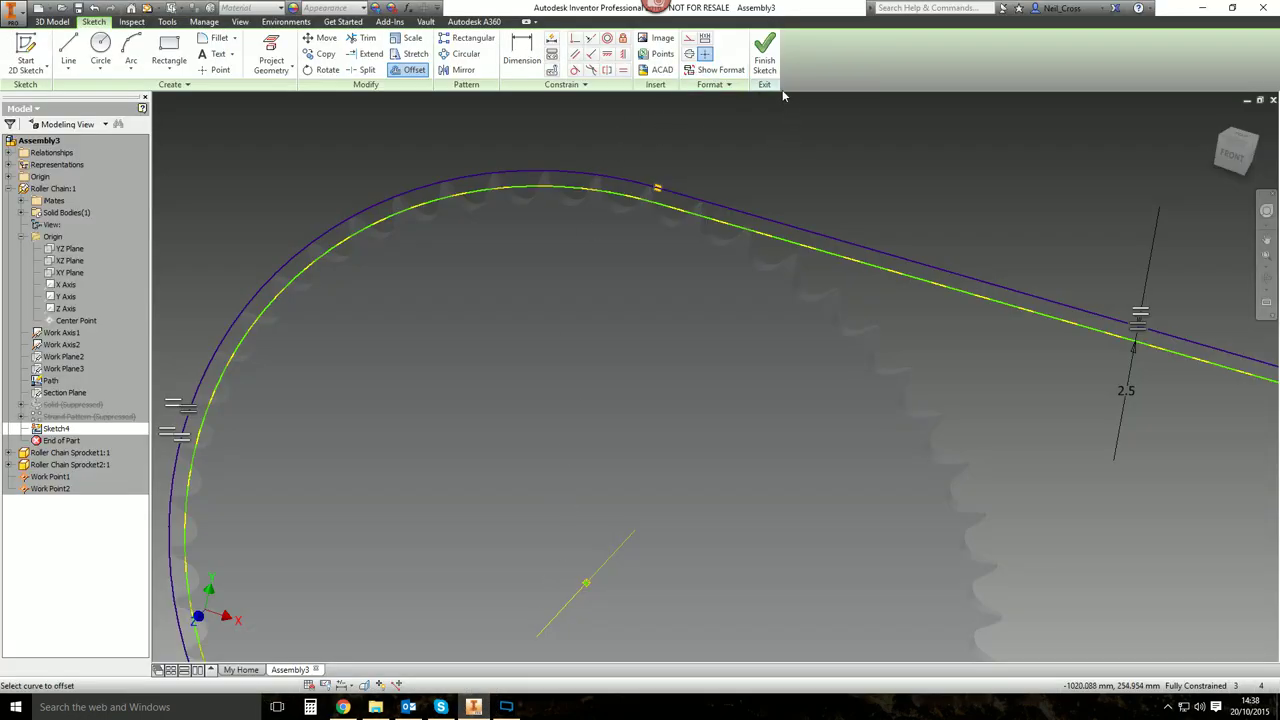
Finish the offset sketch and reactivate the roller chain part for in-place editing from the assembly.
{"action": "left_click", "coordinate": [764, 55]}
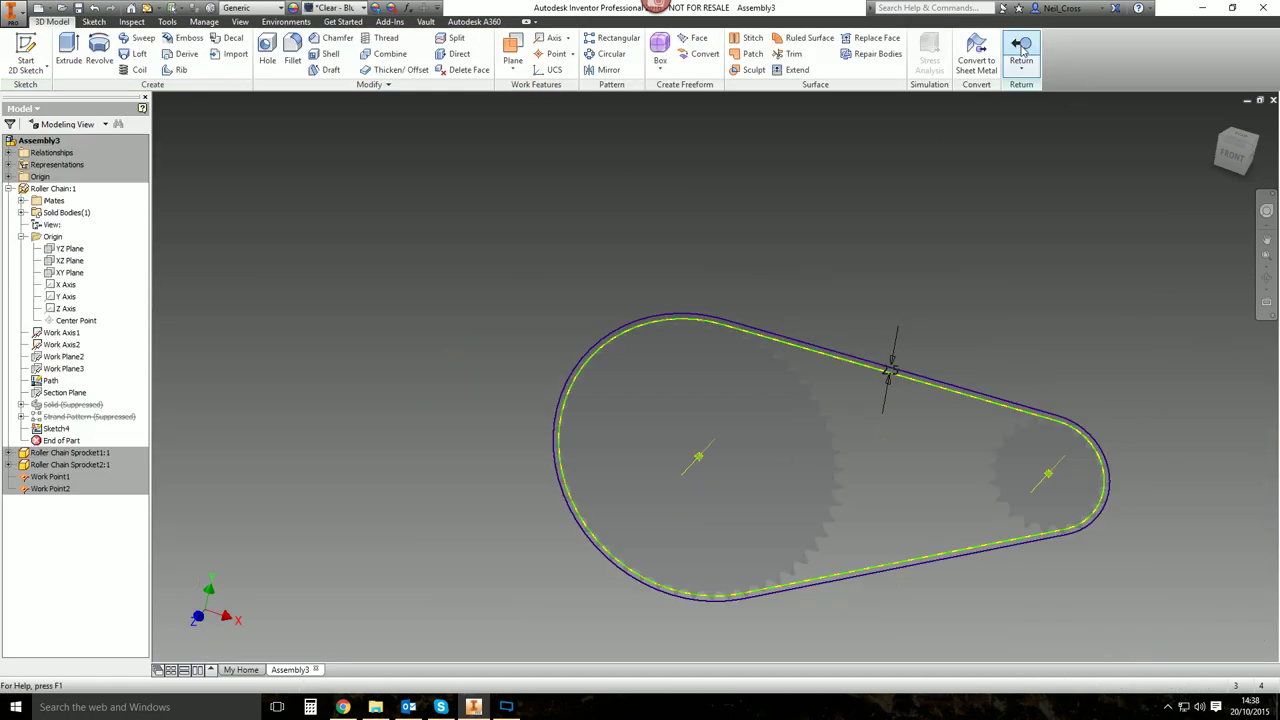
{"action": "left_click", "coordinate": [1021, 52]}
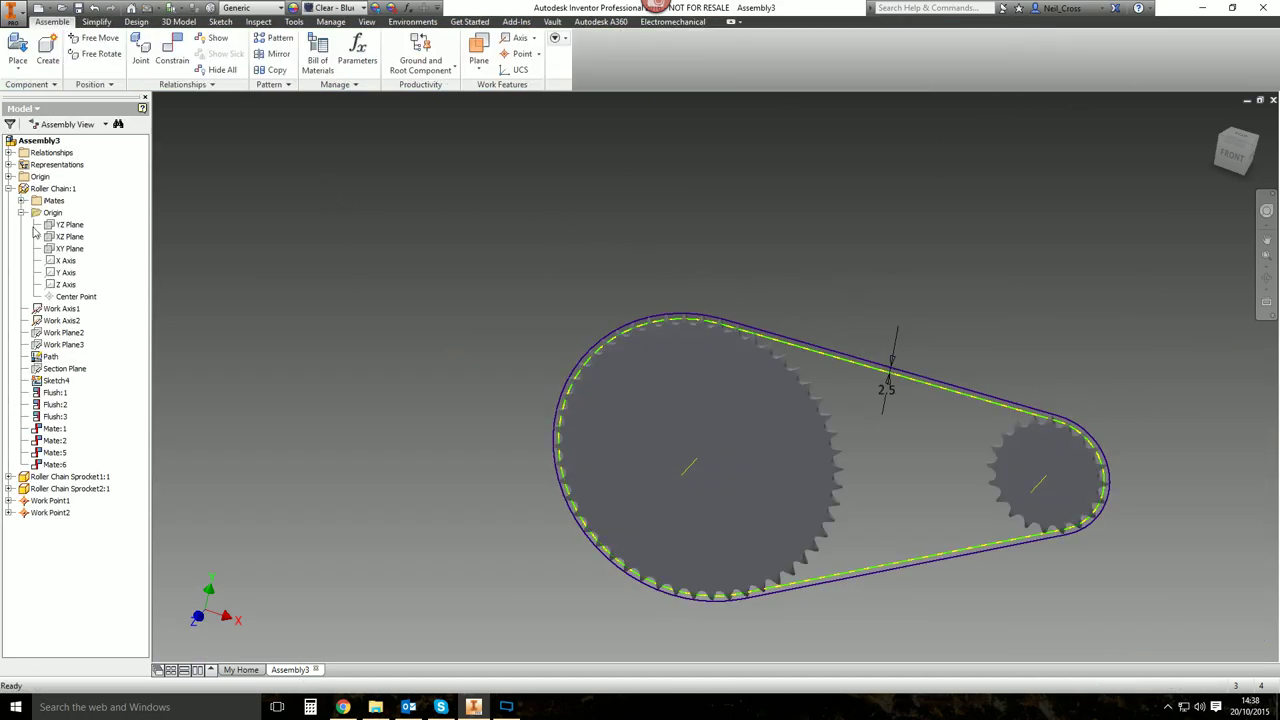
{"action": "double_click", "coordinate": [47, 190]}
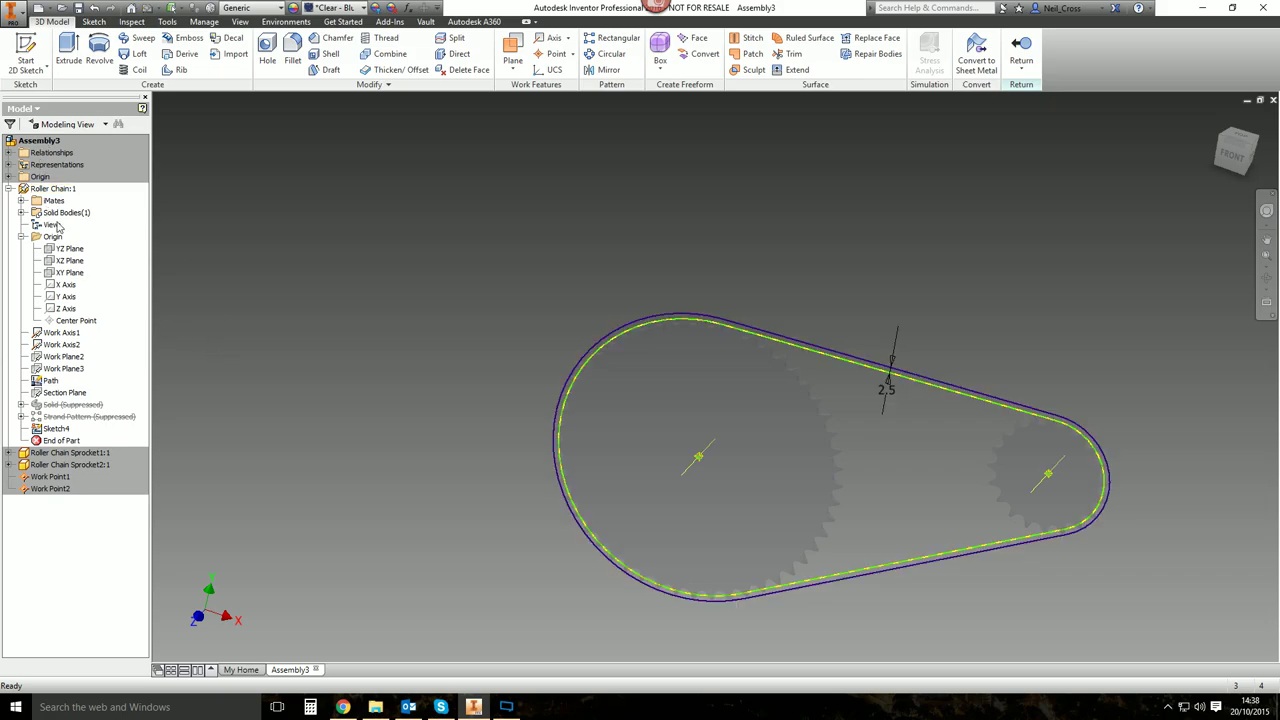
Extrude the outer offset loop as a surface, 20 mm symmetrically about the sketch plane.
{"action": "scroll", "coordinate": [680, 356], "scroll_direction": "down", "scroll_amount": 2}
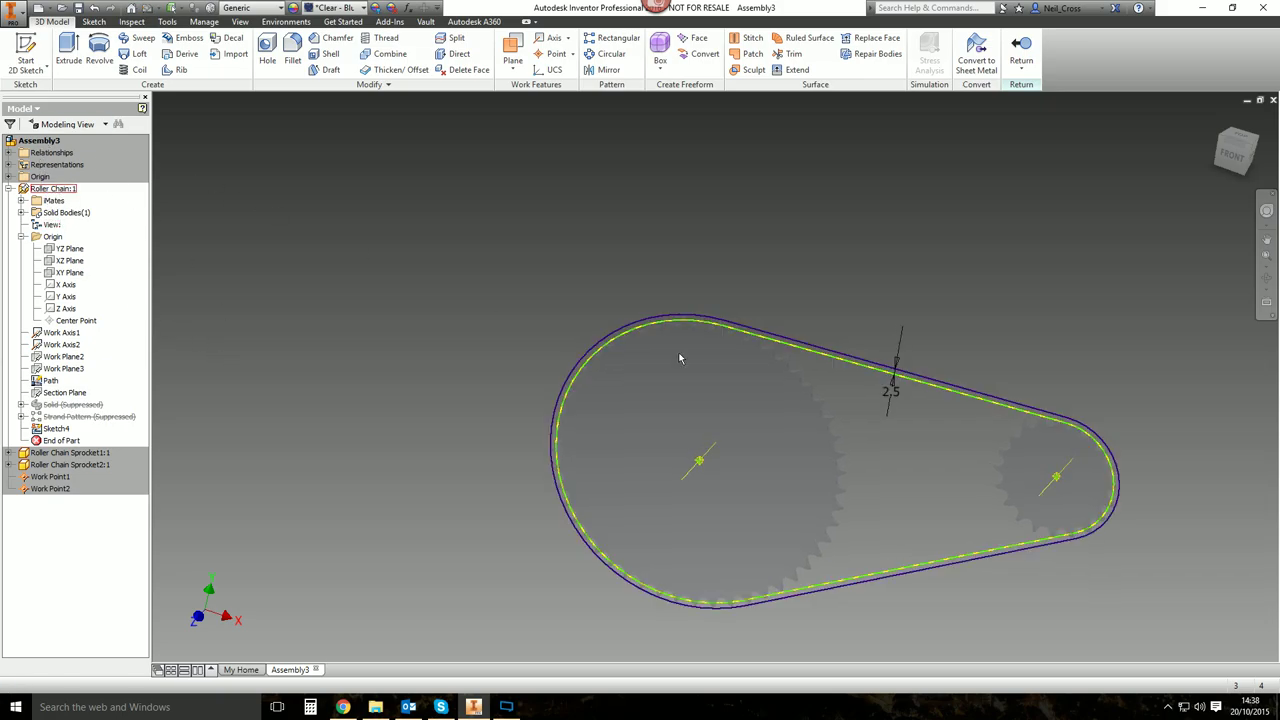
{"action": "left_click", "coordinate": [70, 56]}
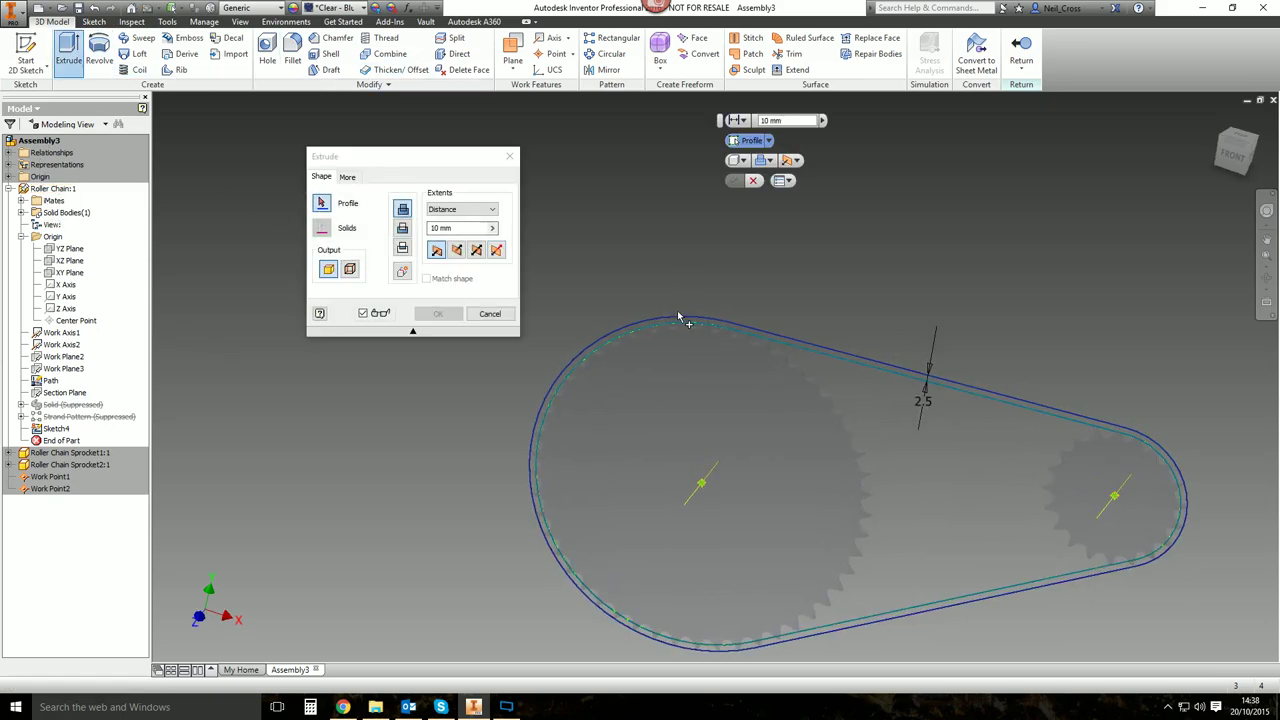
{"action": "middle_click_drag", "start_coordinate": [683, 326], "coordinate": [277, 210], "text": "shift"}
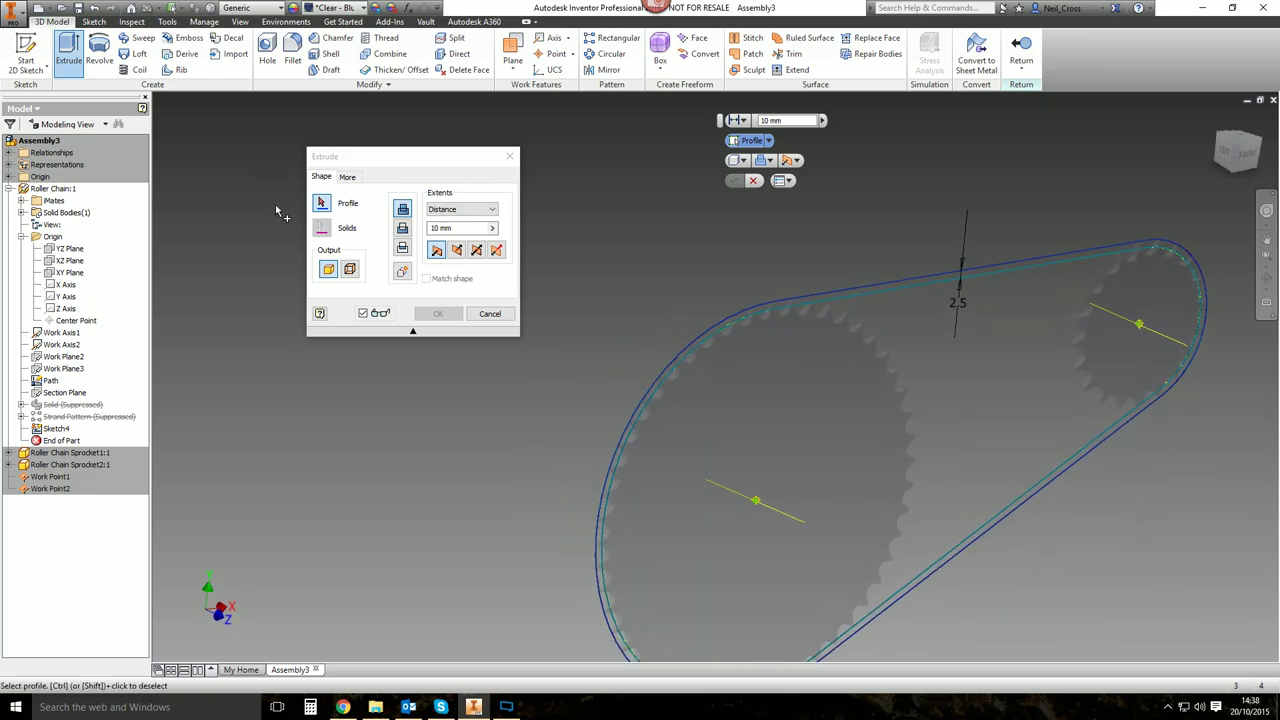
{"action": "left_click", "coordinate": [350, 270]}
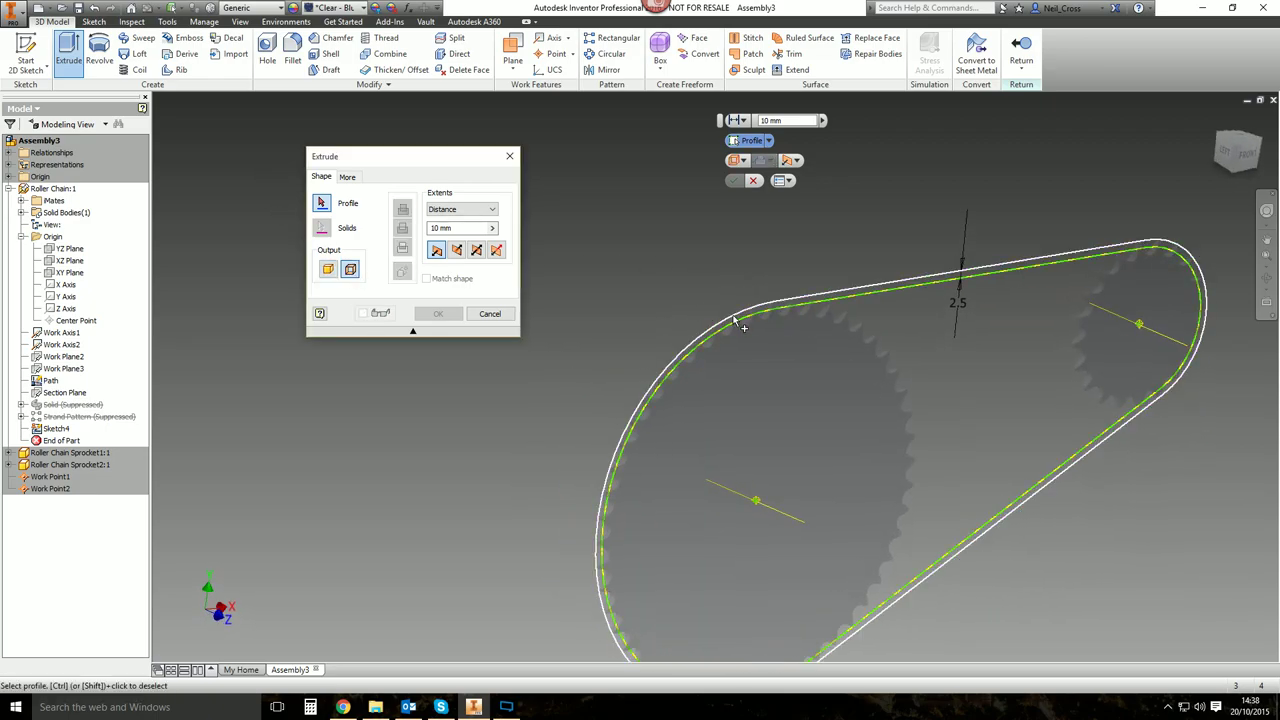
{"action": "left_click", "coordinate": [735, 321]}
{"action": "left_click", "coordinate": [476, 251]}
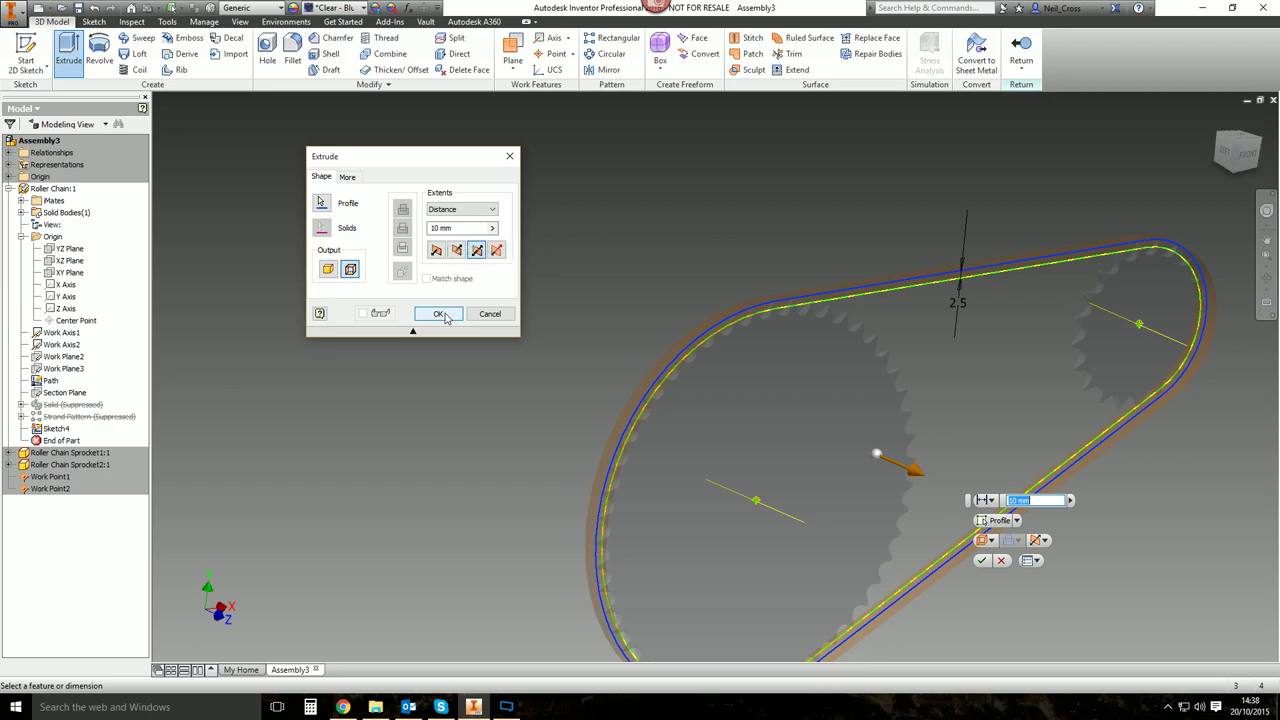
{"action": "left_click_drag", "start_coordinate": [440, 228], "coordinate": [419, 232]}
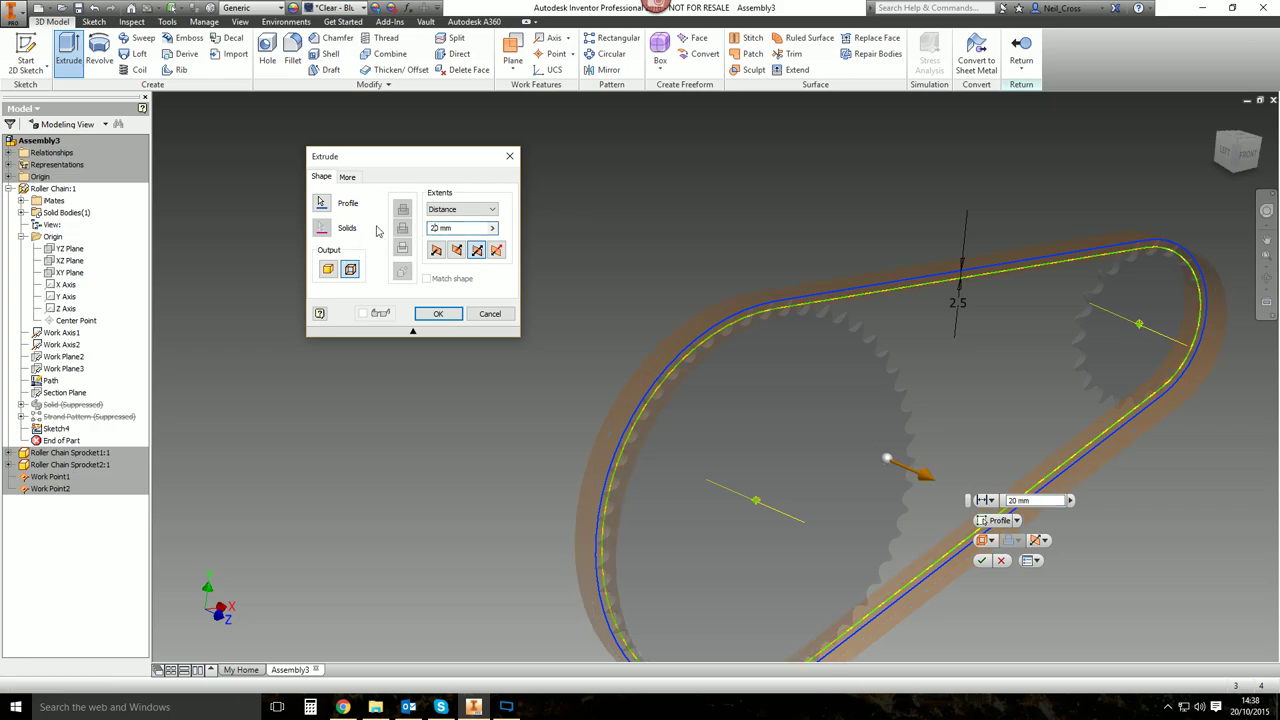
{"action": "left_click", "coordinate": [437, 314]}
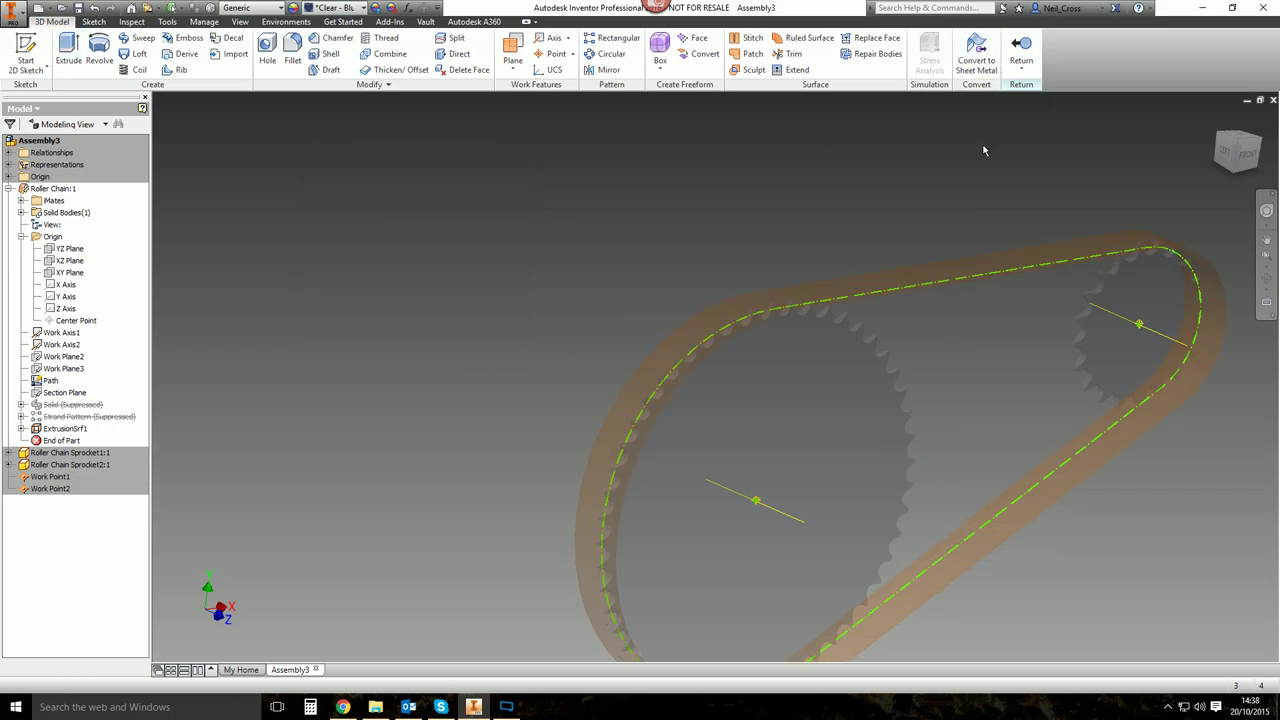
Return to the assembly and save it with its dependents as Demo Chain in the TFI Demo Chain folder.
{"action": "left_click", "coordinate": [1021, 55]}
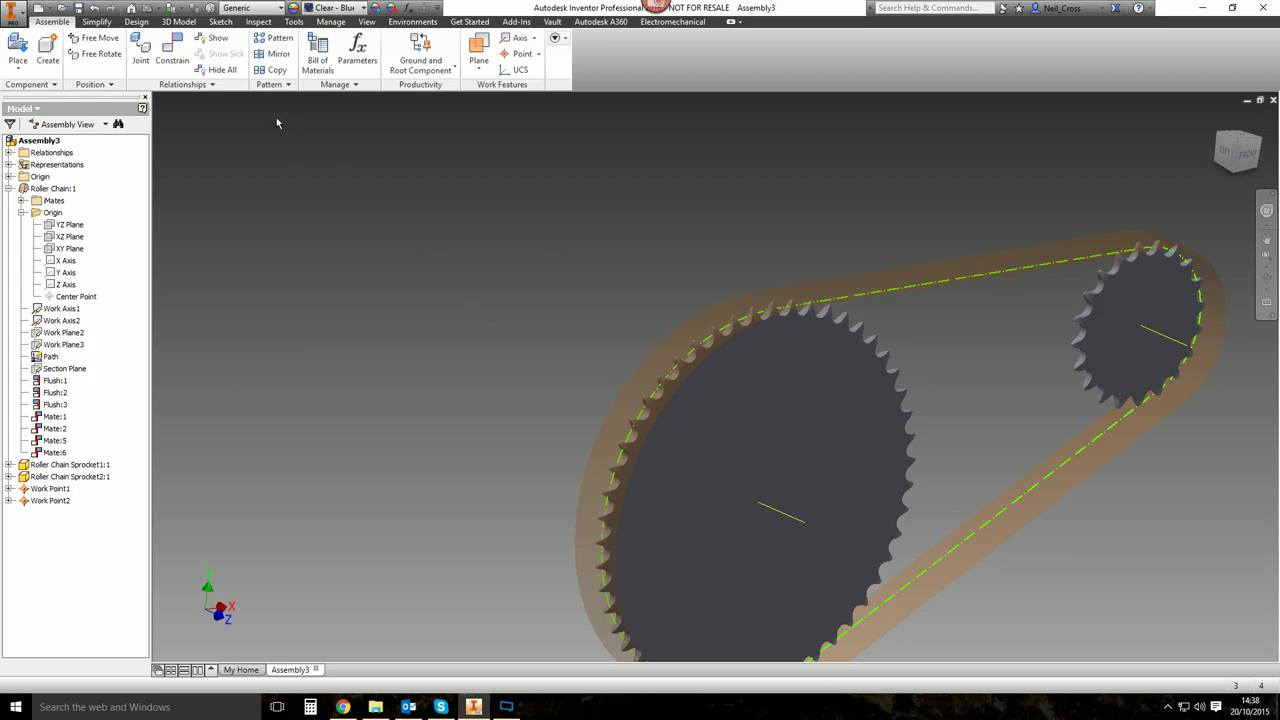
{"action": "left_click", "coordinate": [78, 7]}
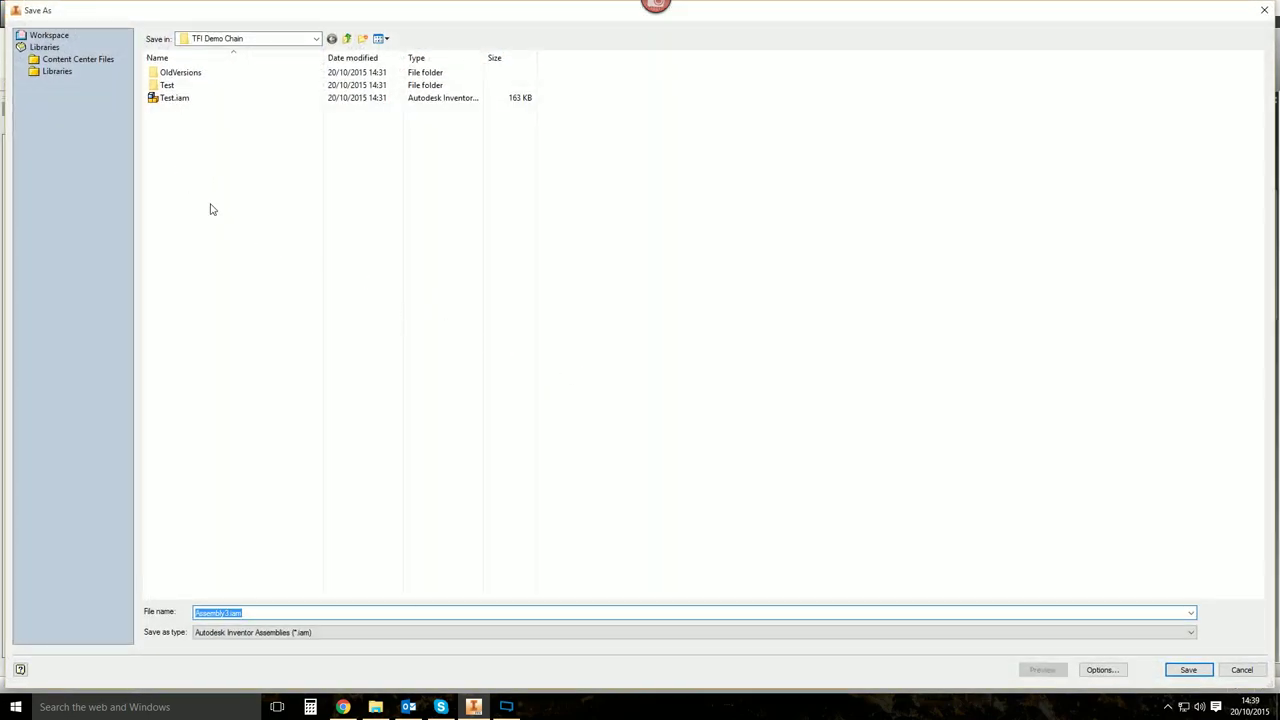
{"action": "type", "text": "Dem"}
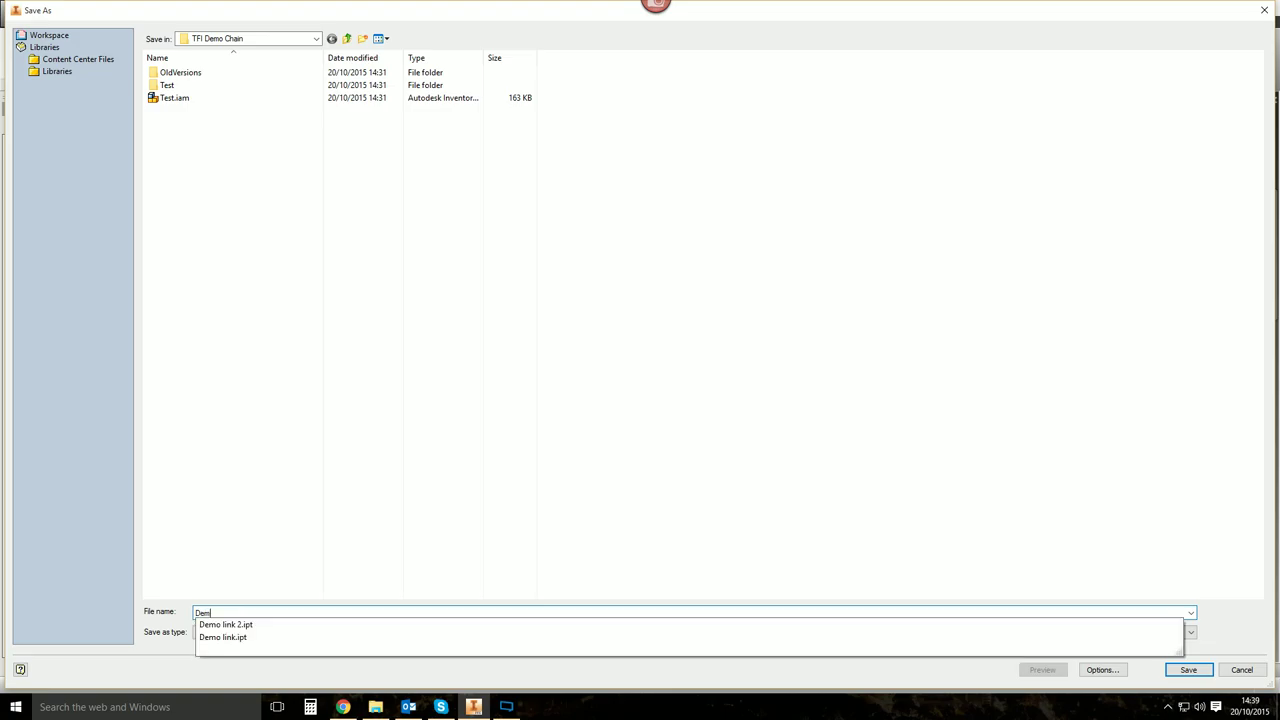
{"action": "type", "text": "o Chain"}
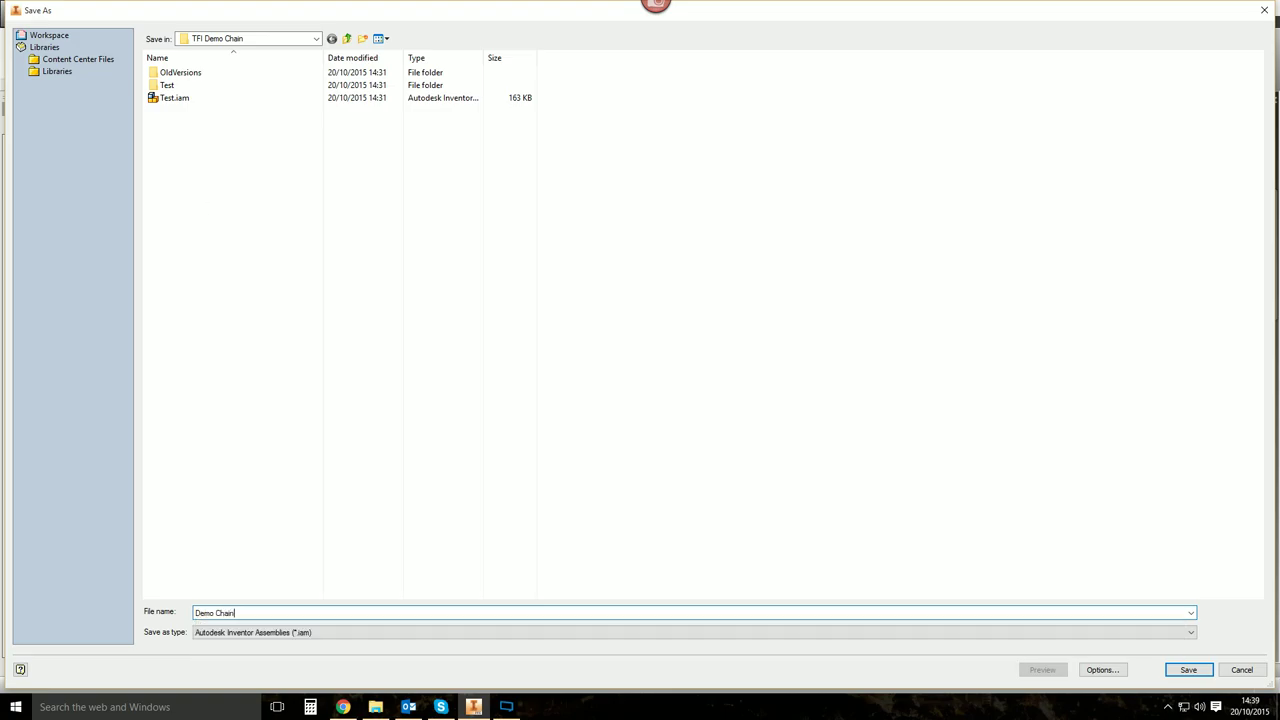
{"action": "key", "text": "Return"}
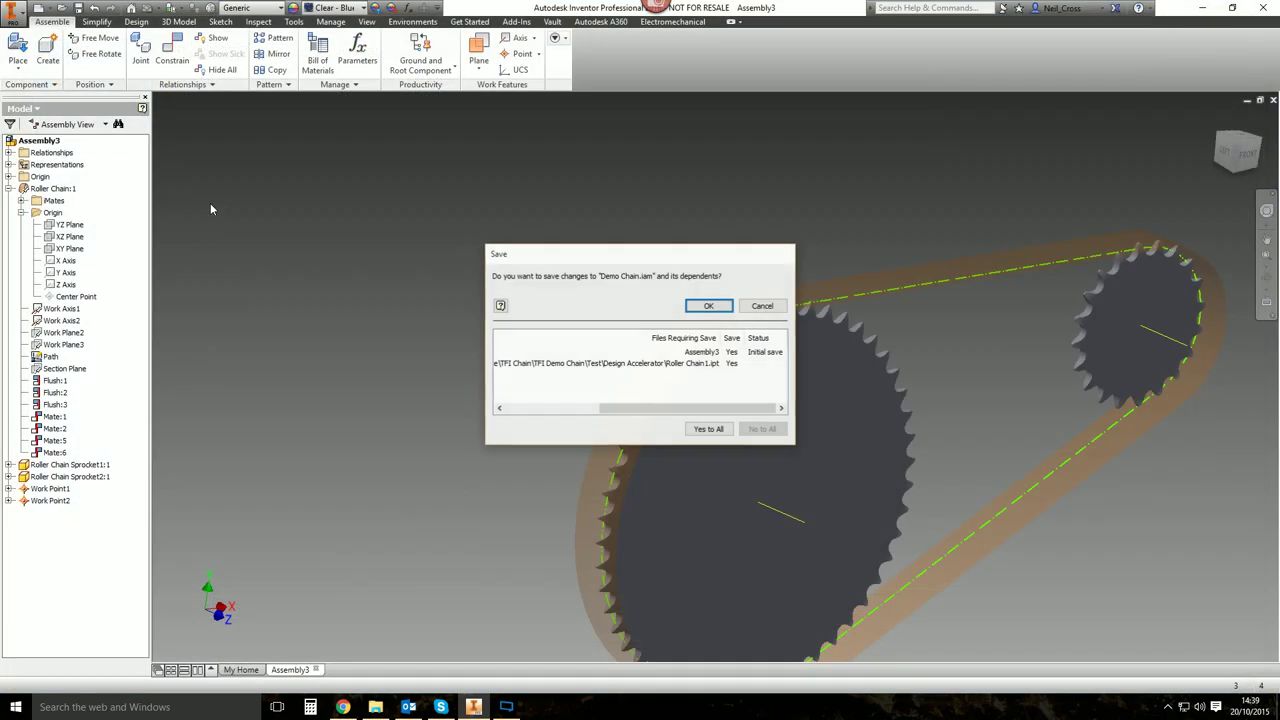
{"action": "left_click", "coordinate": [718, 305]}
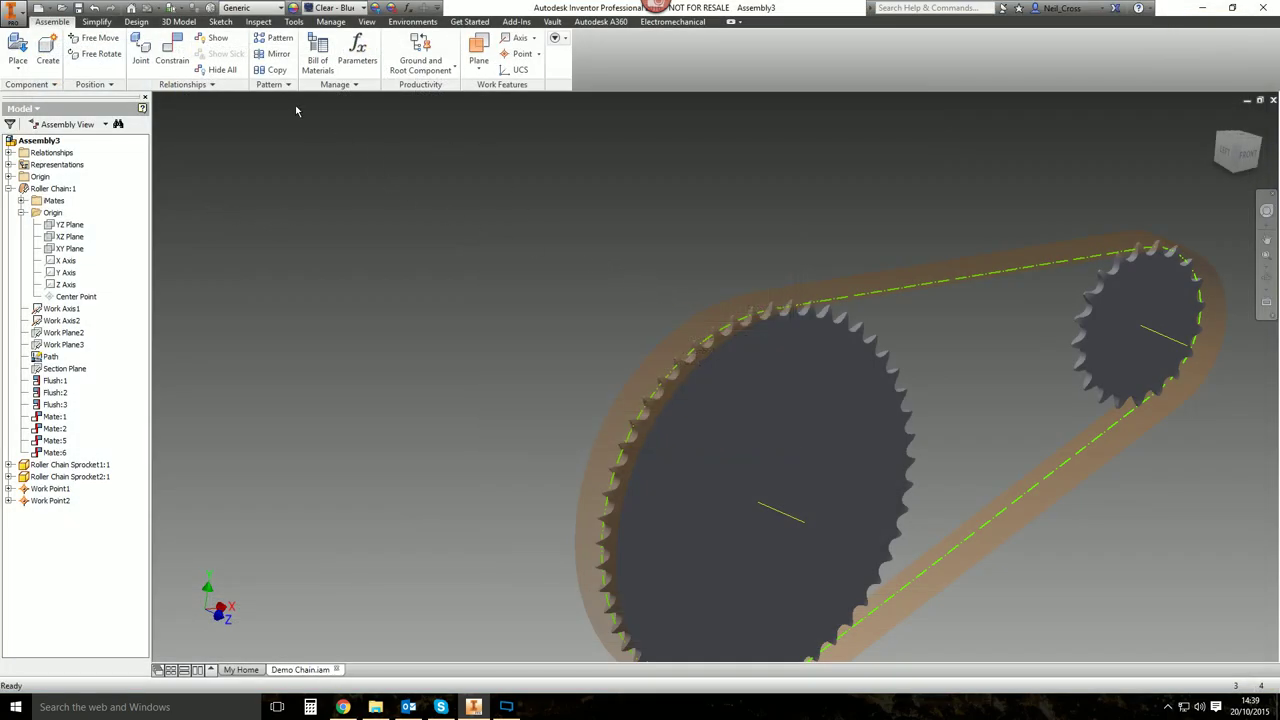
Place one instance each of Demo link.ipt and Demo link 2.ipt from the TFI Demo Chain folder above the chain path.
{"action": "left_click", "coordinate": [37, 48]}
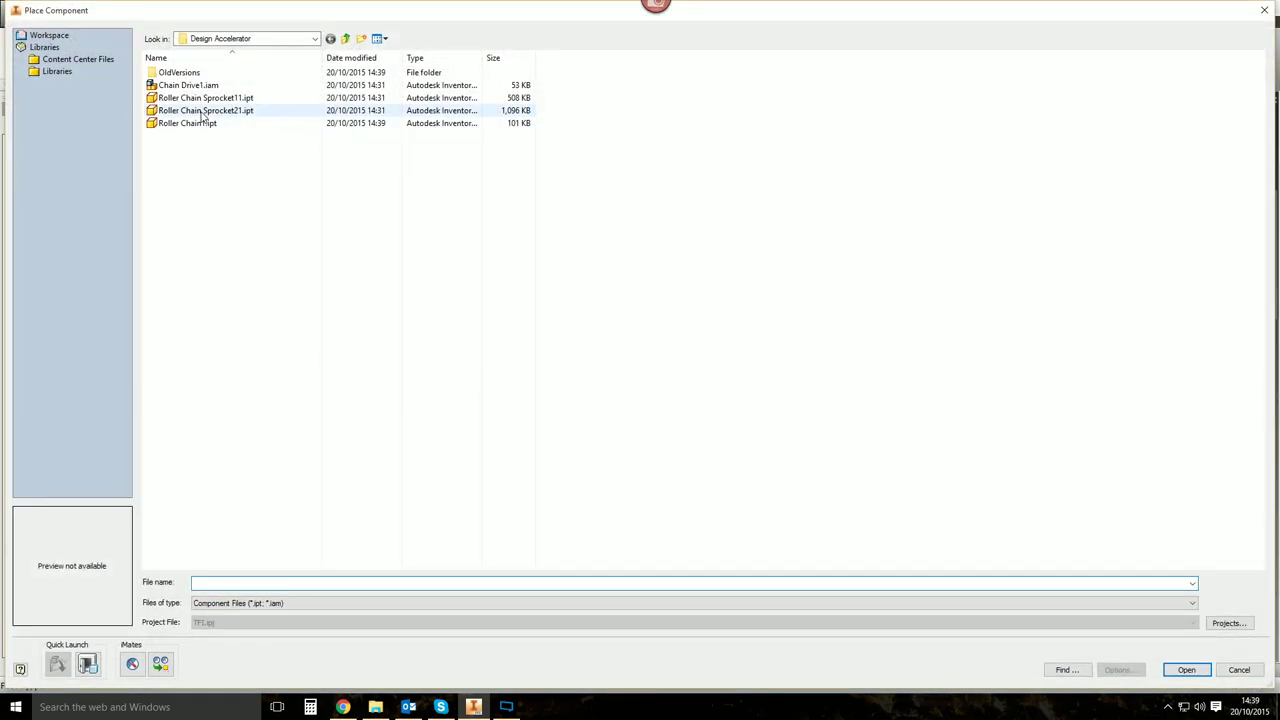
{"action": "left_click", "coordinate": [345, 39]}
{"action": "left_click", "coordinate": [345, 39]}
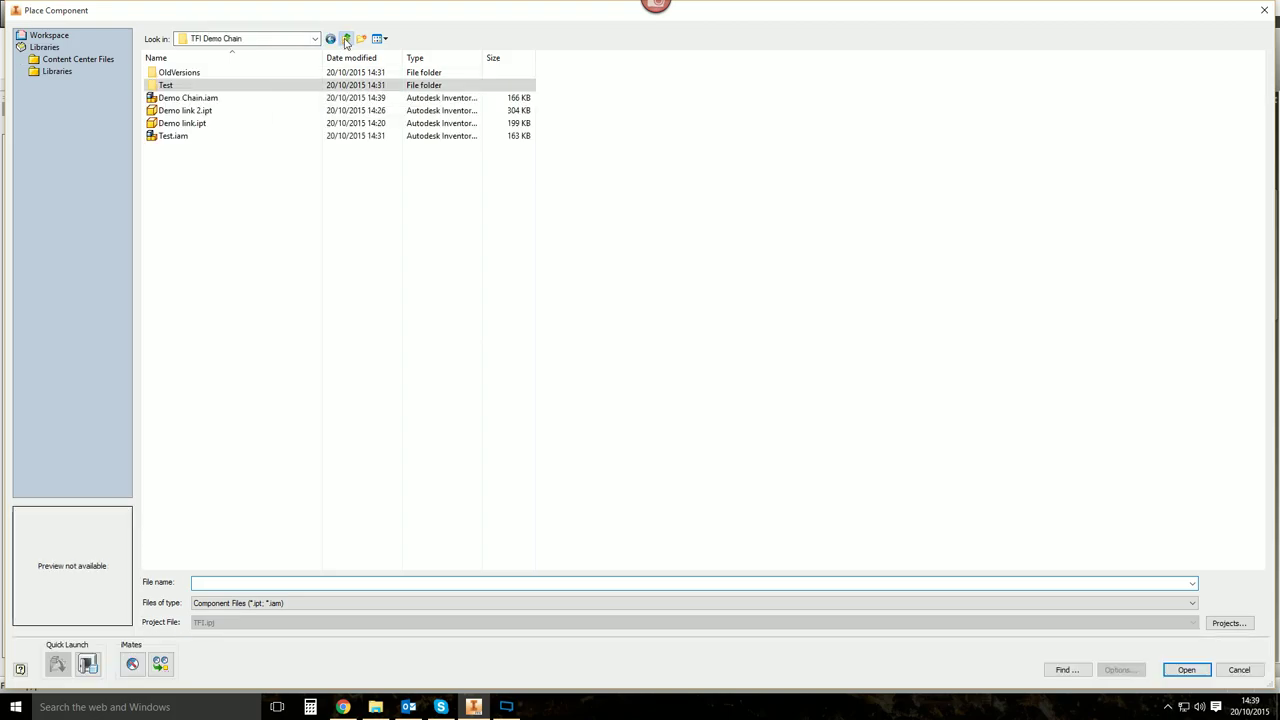
{"action": "left_click", "coordinate": [193, 123]}
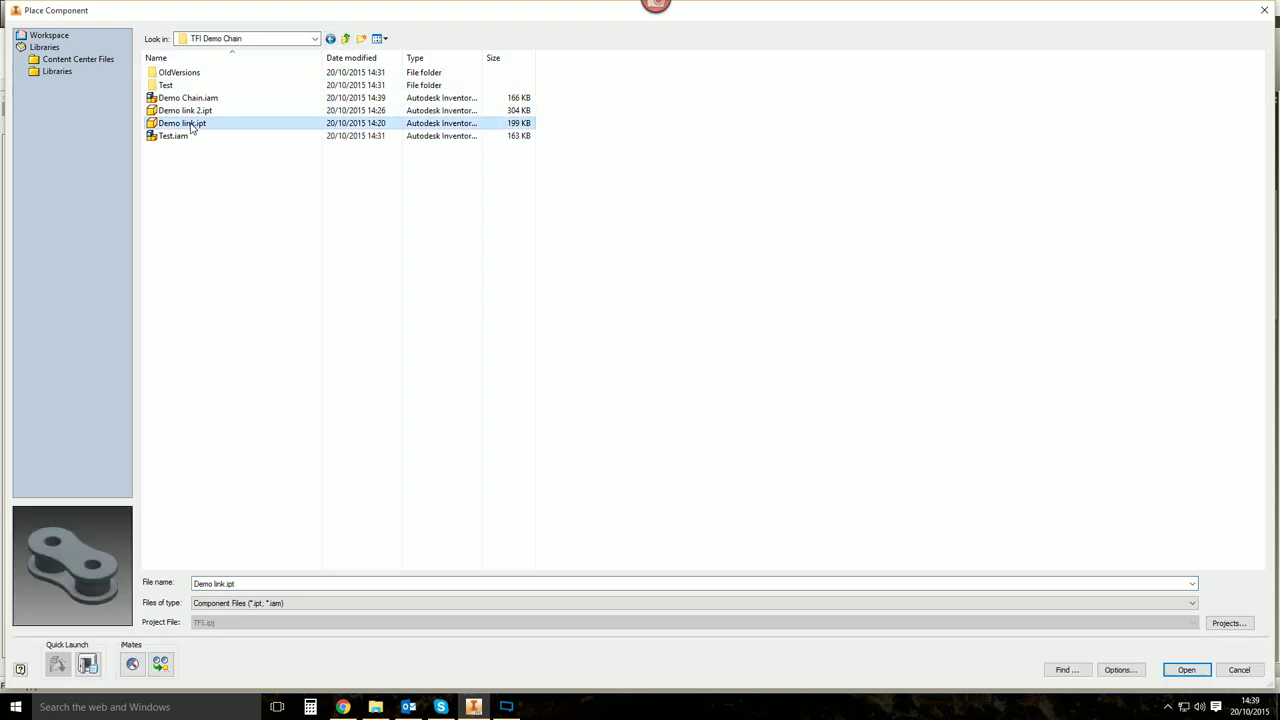
{"action": "left_click", "coordinate": [190, 111], "text": "ctrl"}
{"action": "right_click", "coordinate": [183, 123]}
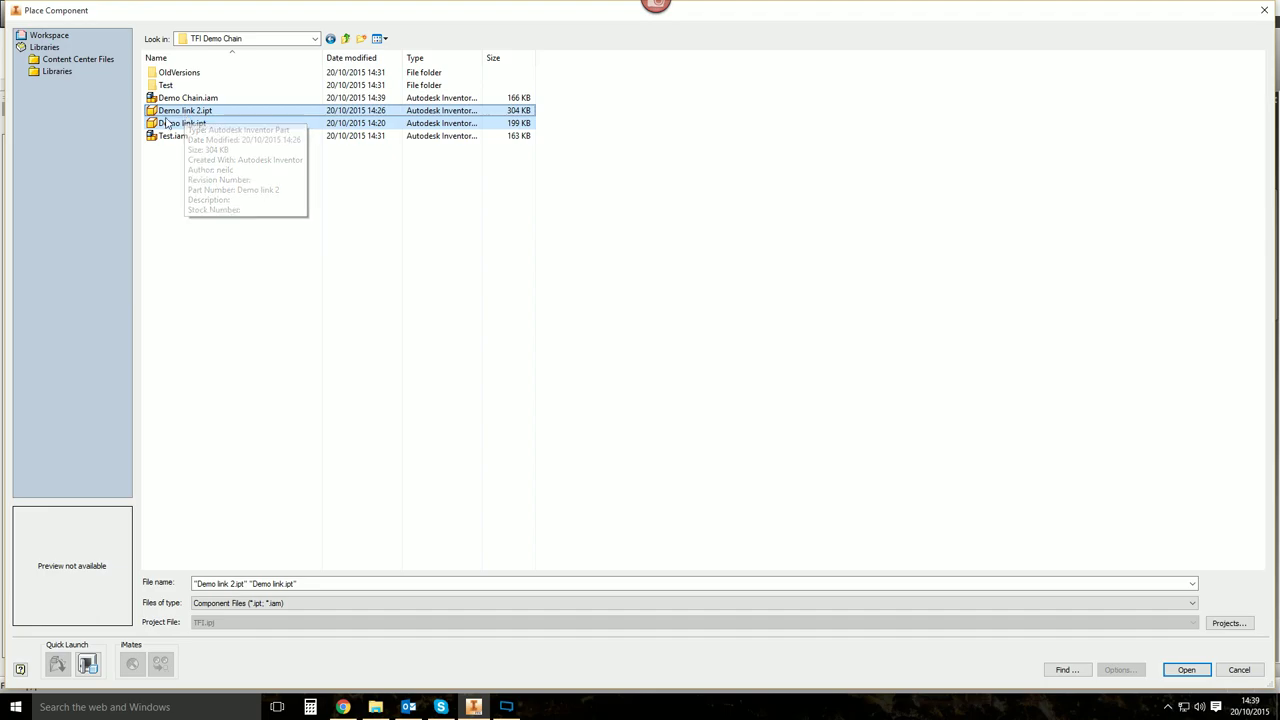
{"action": "left_click", "coordinate": [551, 249]}
{"action": "left_click", "coordinate": [1187, 670]}
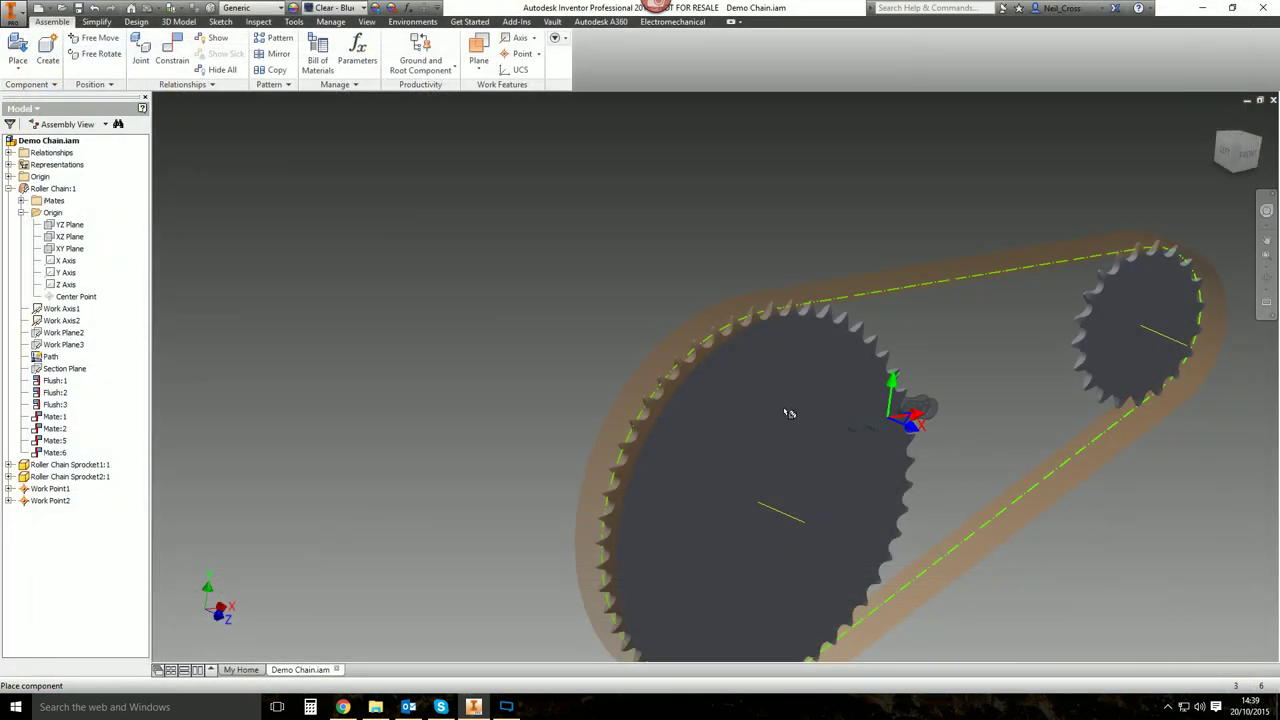
{"action": "left_click", "coordinate": [870, 257]}
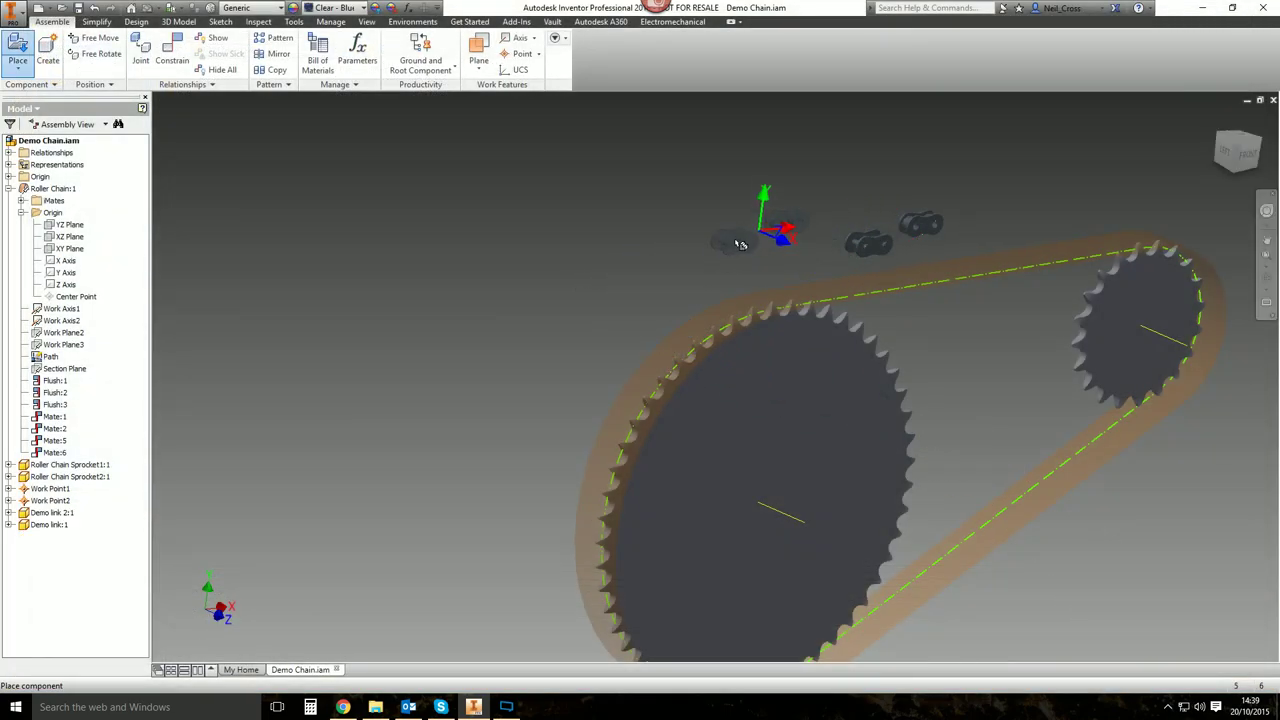
{"action": "right_click", "coordinate": [740, 235]}
{"action": "left_click", "coordinate": [797, 251]}
Move Demo link near the top of the large sprocket, roughly in line with the sprocket teeth.
{"action": "middle_click_drag", "start_coordinate": [949, 332], "coordinate": [869, 344]}
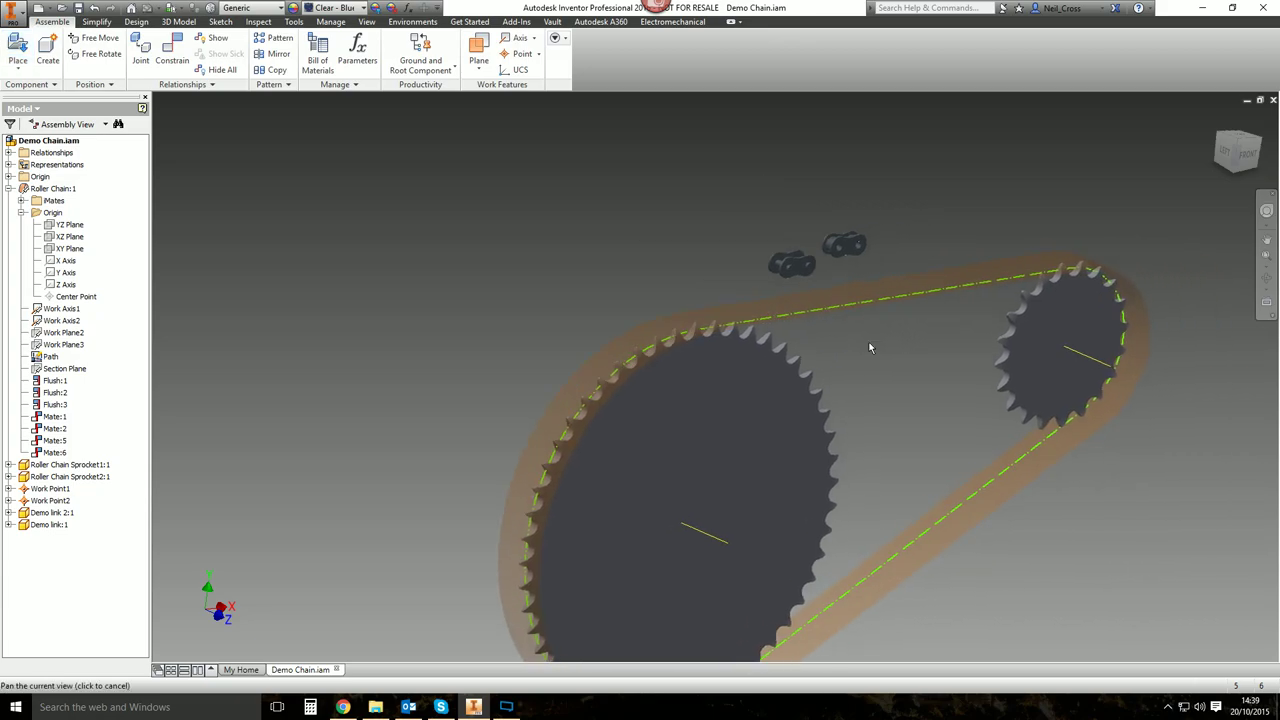
{"action": "scroll", "coordinate": [883, 367], "scroll_direction": "down", "scroll_amount": 3}
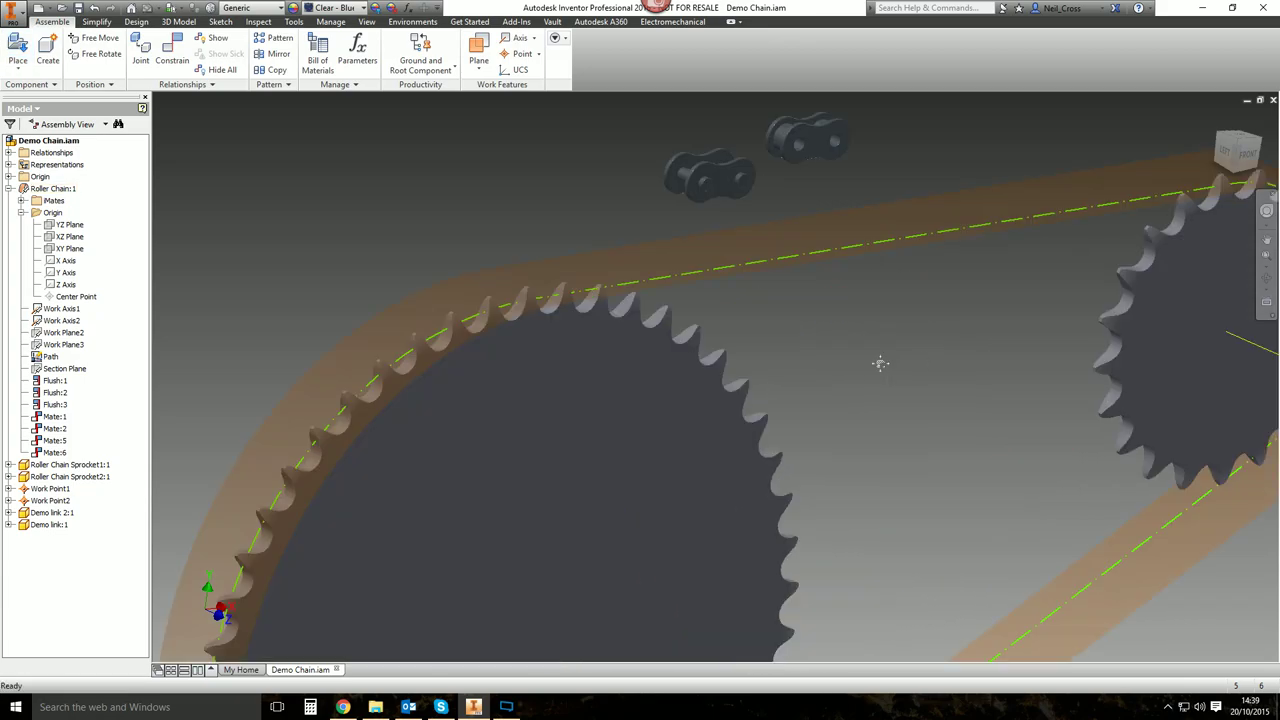
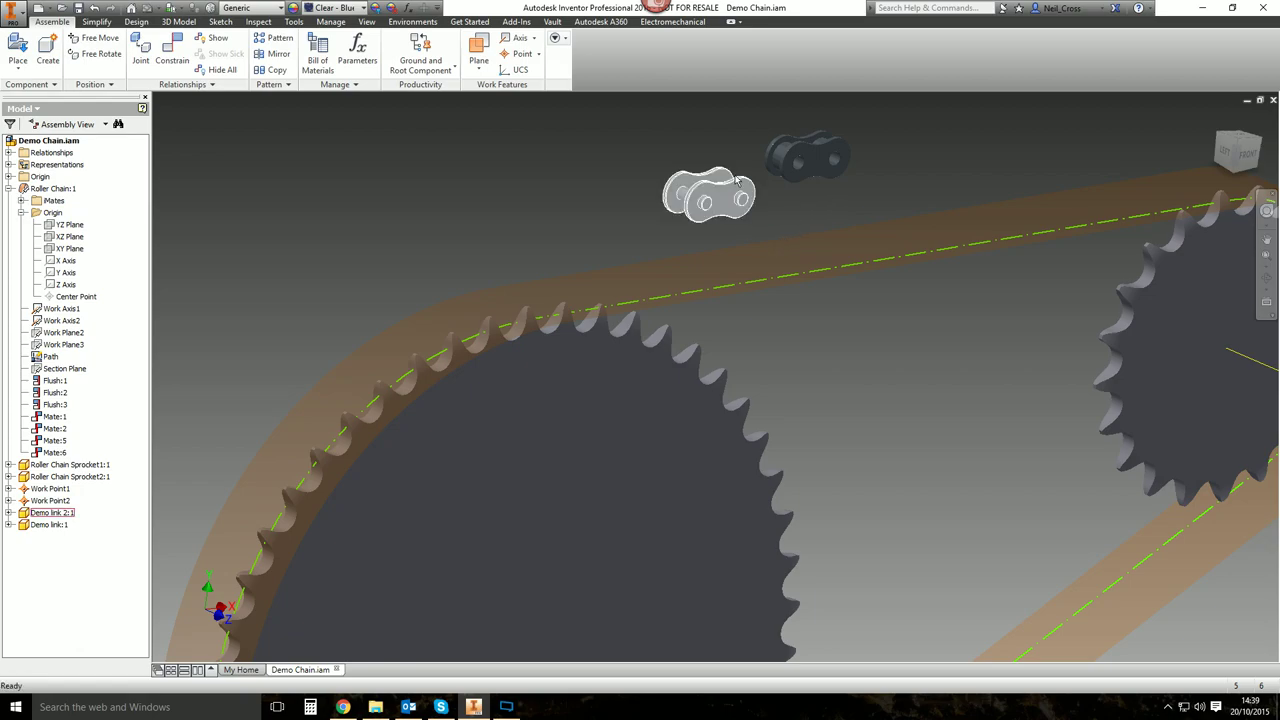
{"action": "left_click_drag", "start_coordinate": [803, 186], "coordinate": [597, 229]}
{"action": "middle_click_drag", "start_coordinate": [597, 229], "coordinate": [775, 282], "text": "shift"}
{"action": "mouse_move", "coordinate": [686, 258]}
{"action": "left_mouse_down"}
{"action": "mouse_move", "coordinate": [697, 288]}
{"action": "mouse_move", "coordinate": [694, 268]}
{"action": "left_mouse_up"}
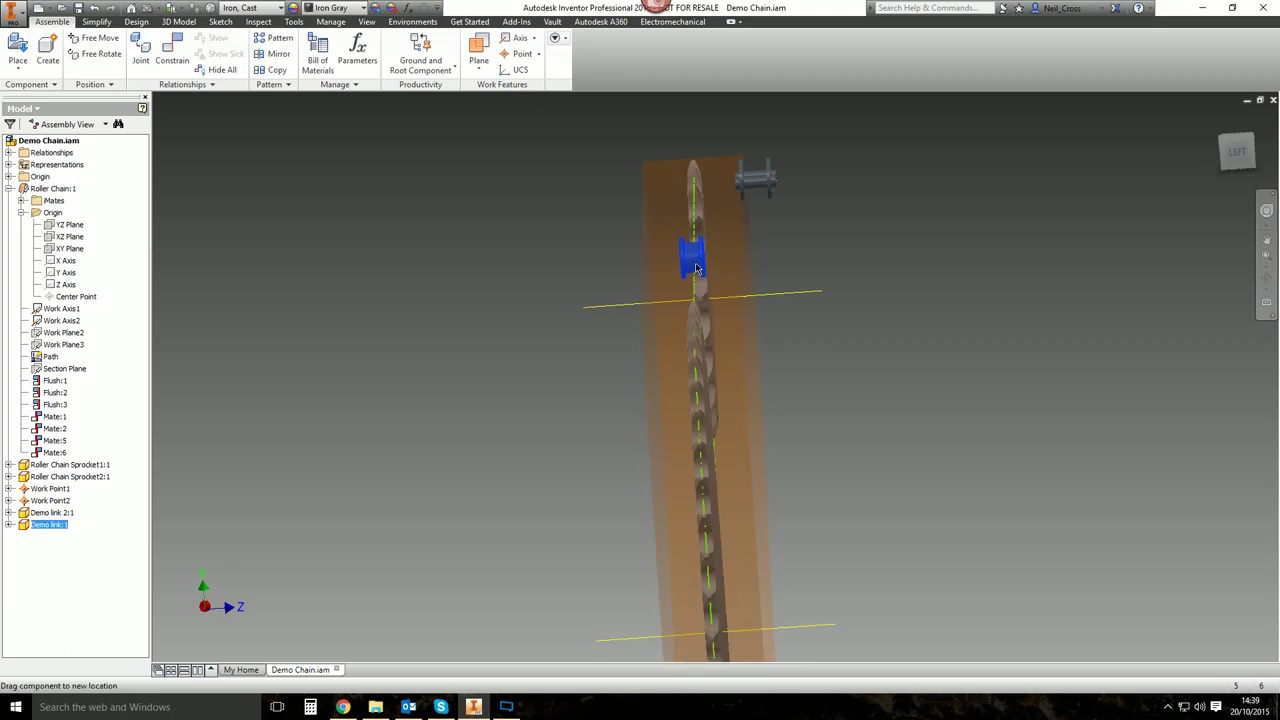
{"action": "middle_click_drag", "start_coordinate": [925, 290], "coordinate": [798, 212], "text": "shift"}
{"action": "scroll", "coordinate": [798, 212], "scroll_direction": "down", "scroll_amount": 2}
{"action": "left_click", "coordinate": [797, 213]}
{"action": "key", "text": "F5"}
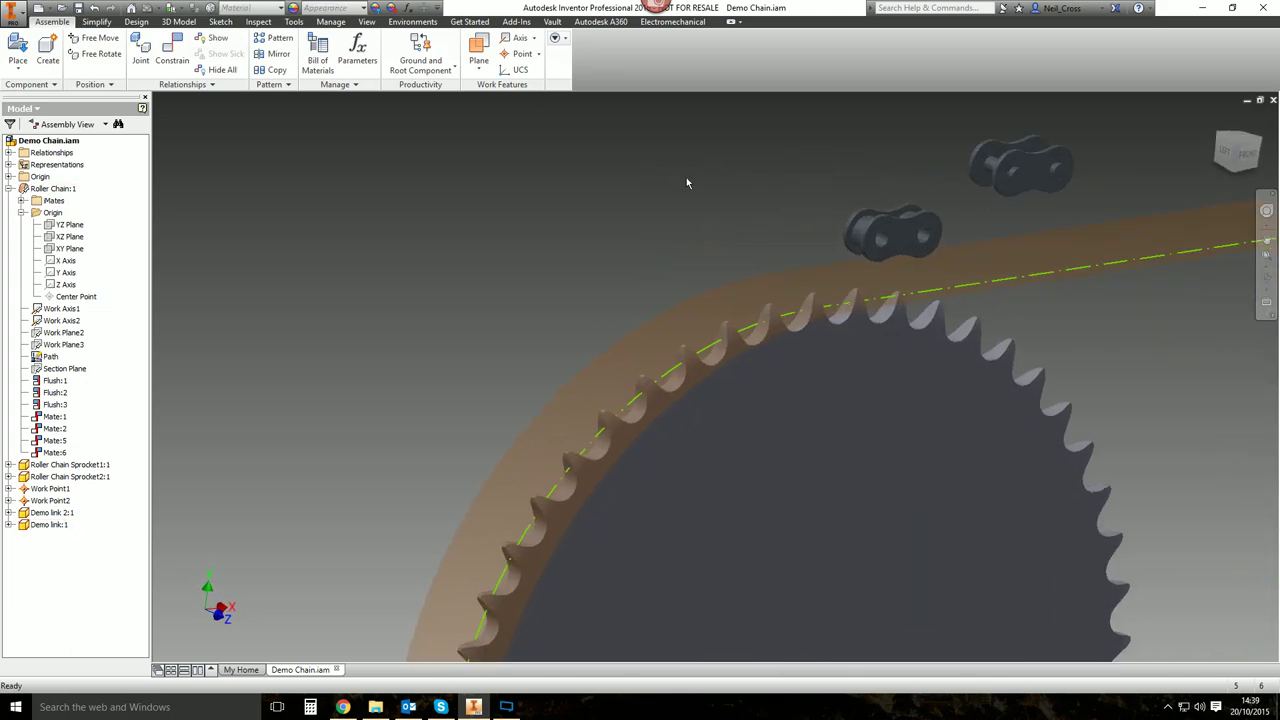
Mate the XY plane of Demo link to the assembly's XY plane with a 0 mm offset.
{"action": "left_click", "coordinate": [172, 50]}
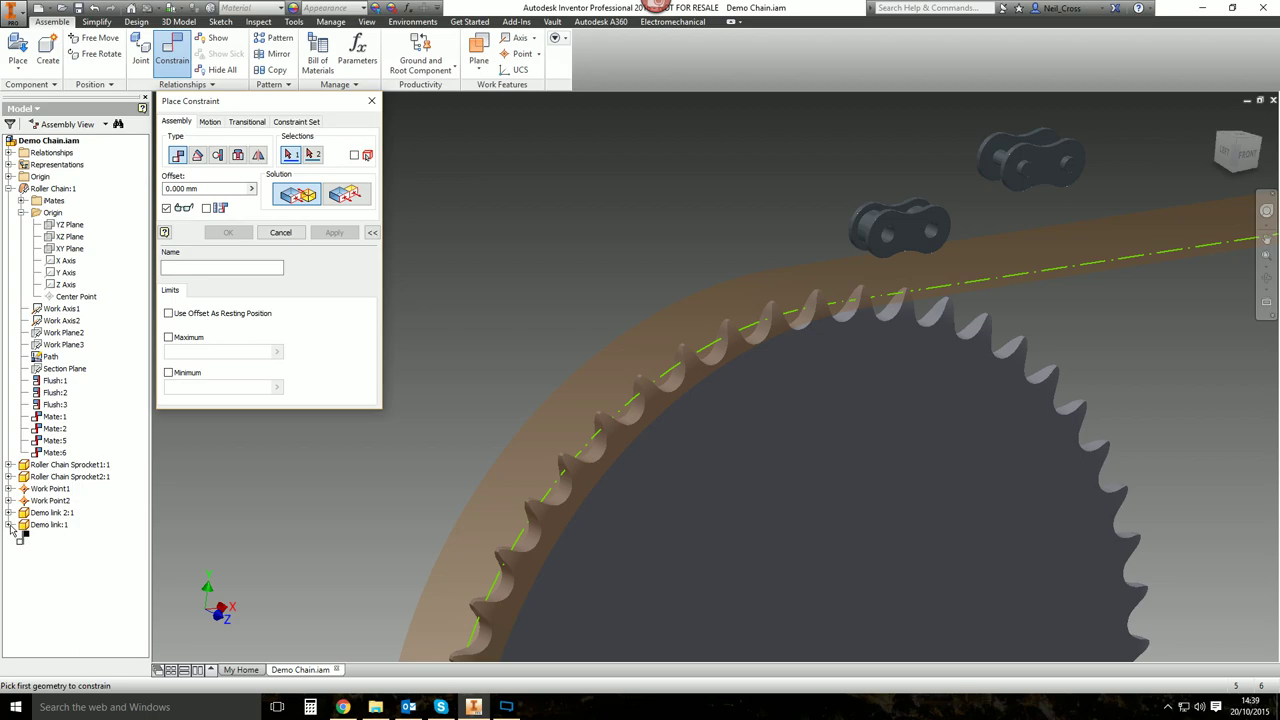
{"action": "left_click", "coordinate": [9, 524]}
{"action": "left_click", "coordinate": [21, 536]}
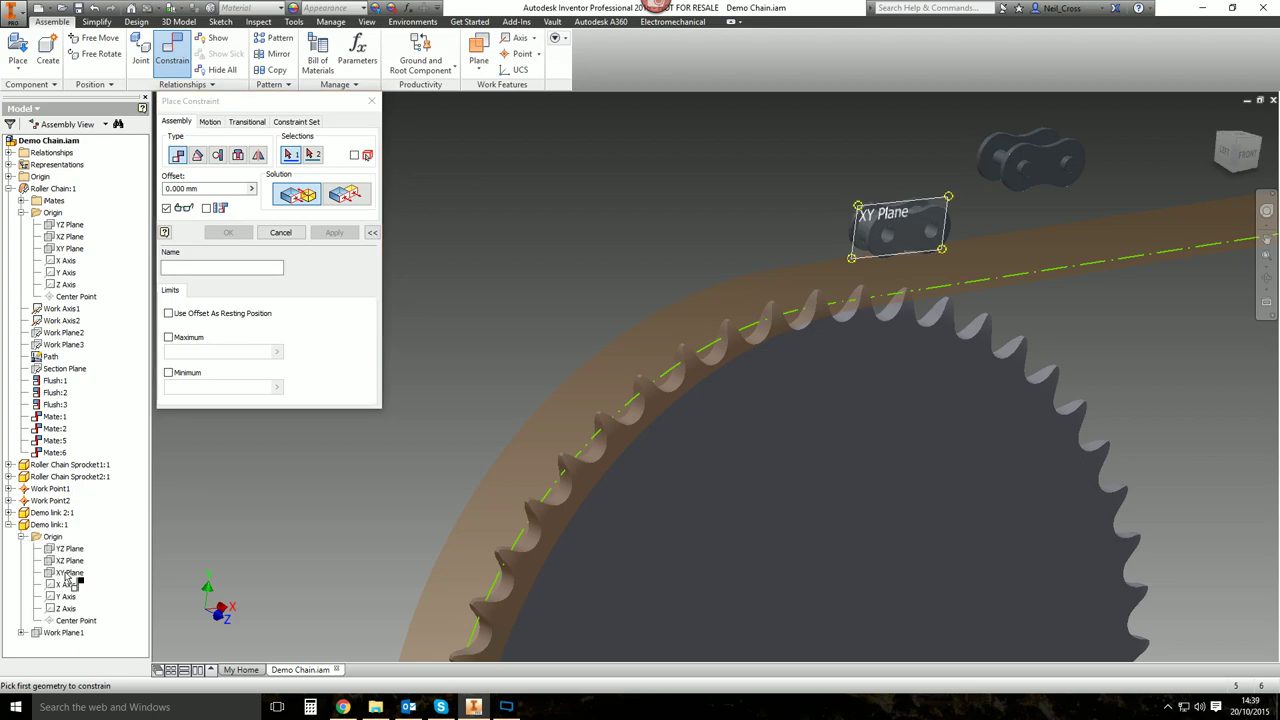
{"action": "key", "text": "F5"}
{"action": "key", "text": "F5"}
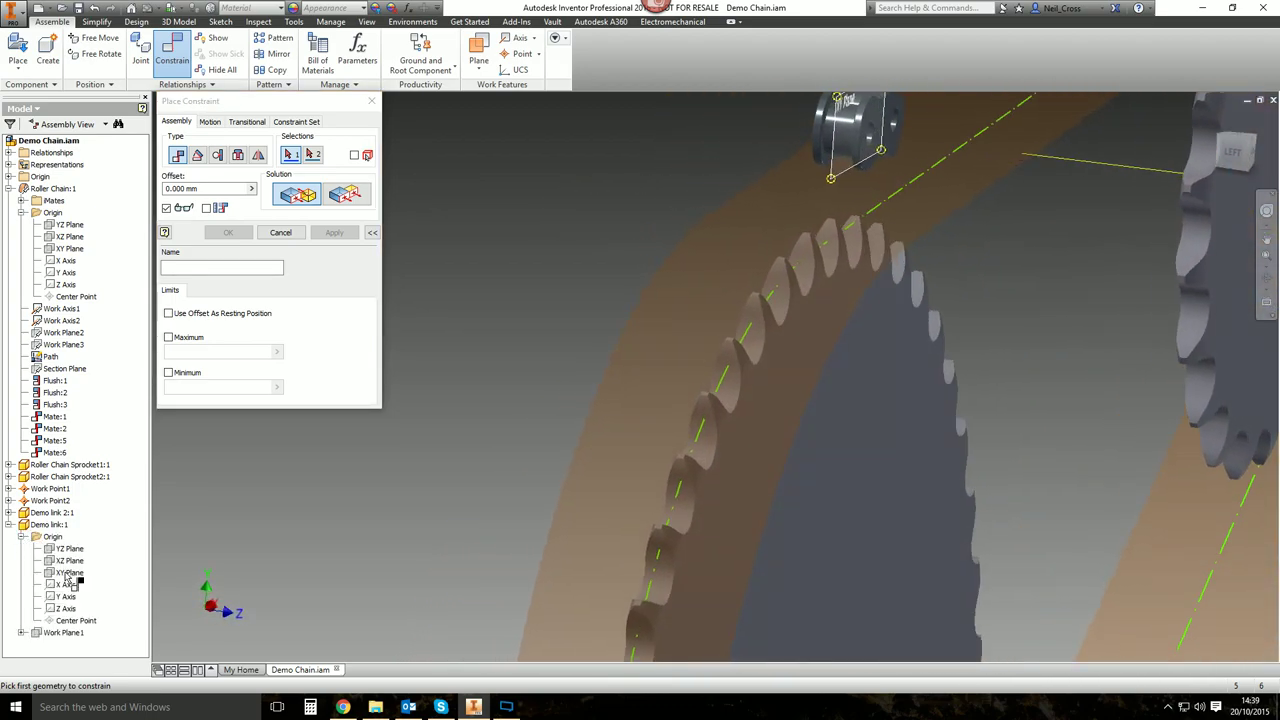
{"action": "left_click", "coordinate": [68, 573]}
{"action": "key", "text": "F5"}
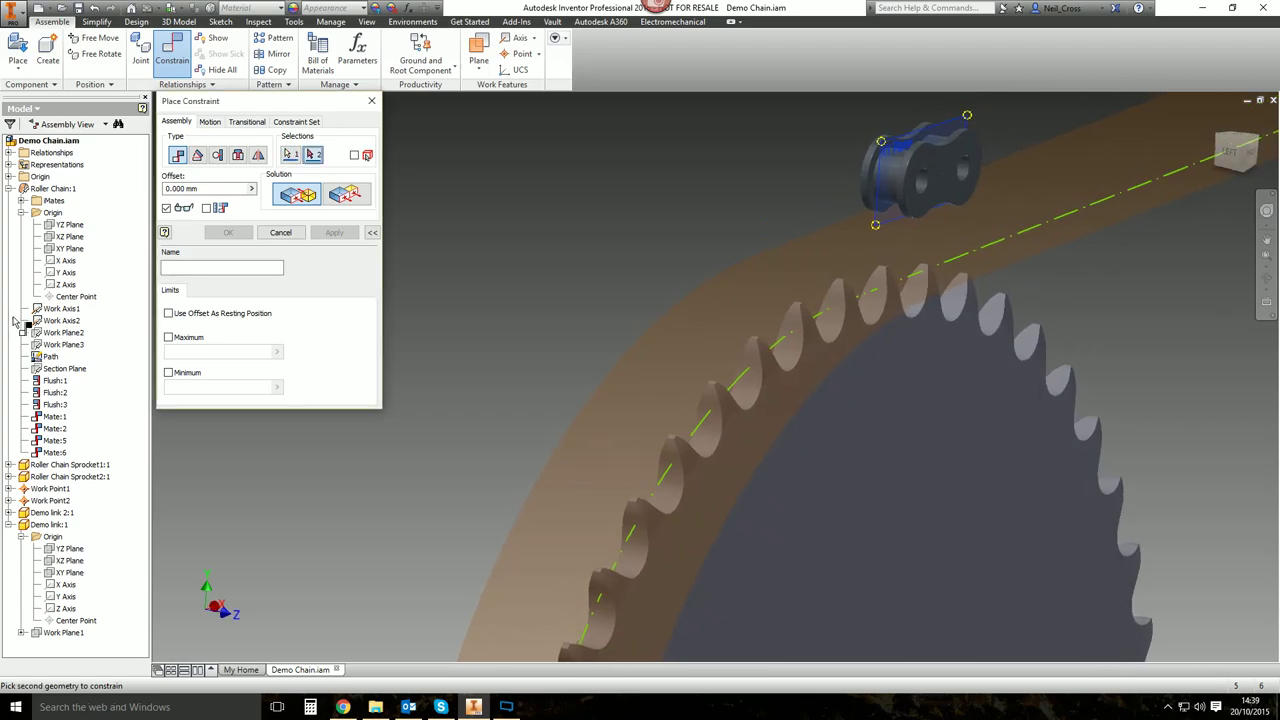
{"action": "left_click", "coordinate": [9, 176]}
{"action": "key", "text": "F5"}
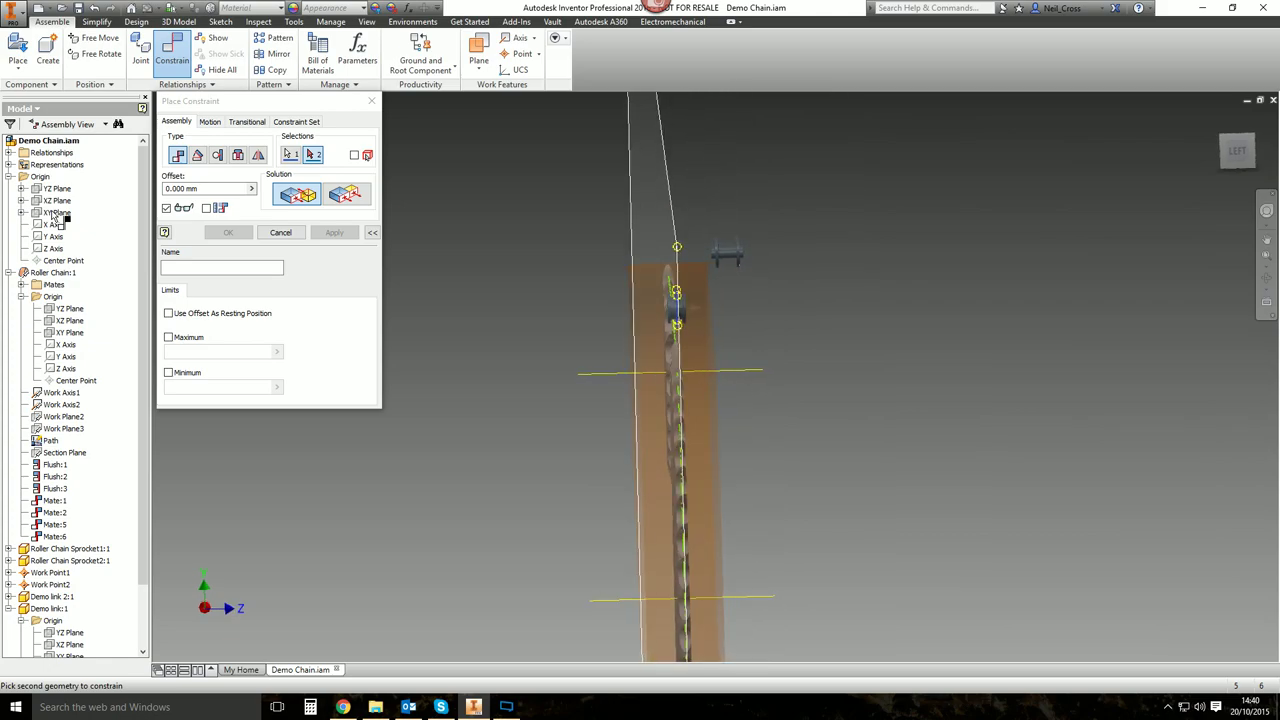
{"action": "key", "text": "F5"}
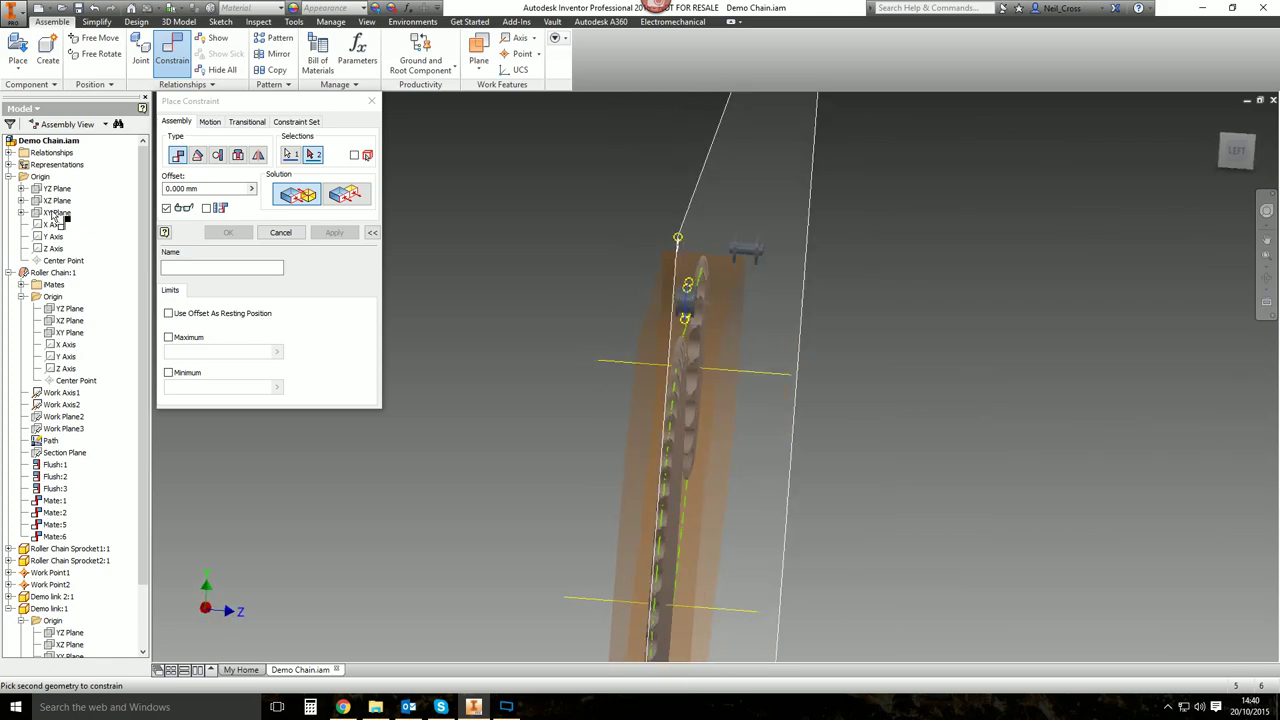
{"action": "left_click", "coordinate": [56, 214]}
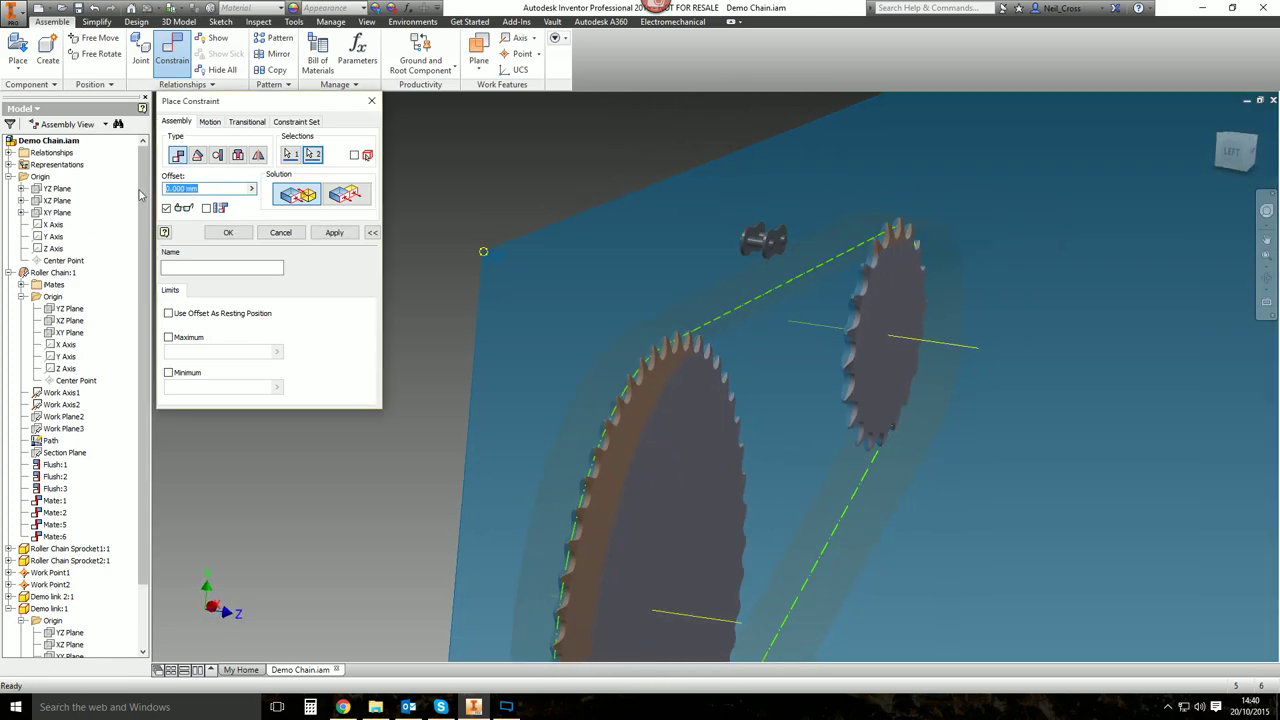
{"action": "left_click", "coordinate": [228, 232]}
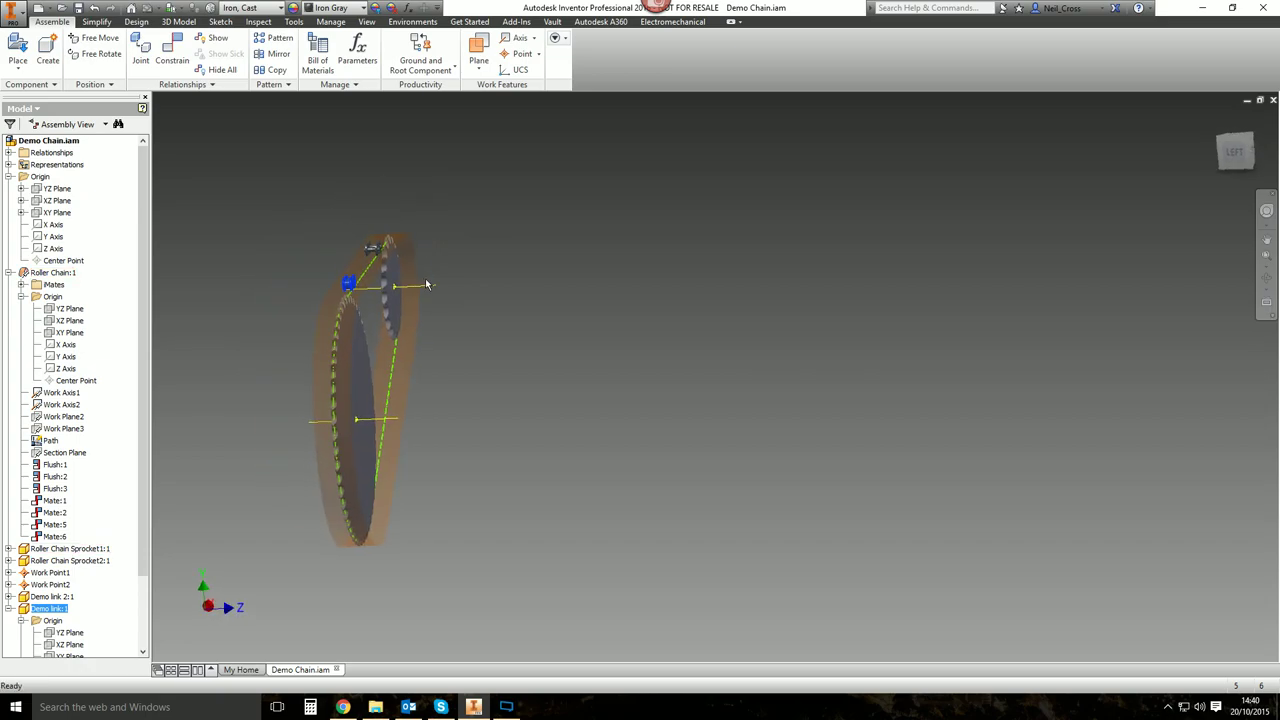
{"action": "scroll", "coordinate": [867, 344], "scroll_direction": "down", "scroll_amount": 5}
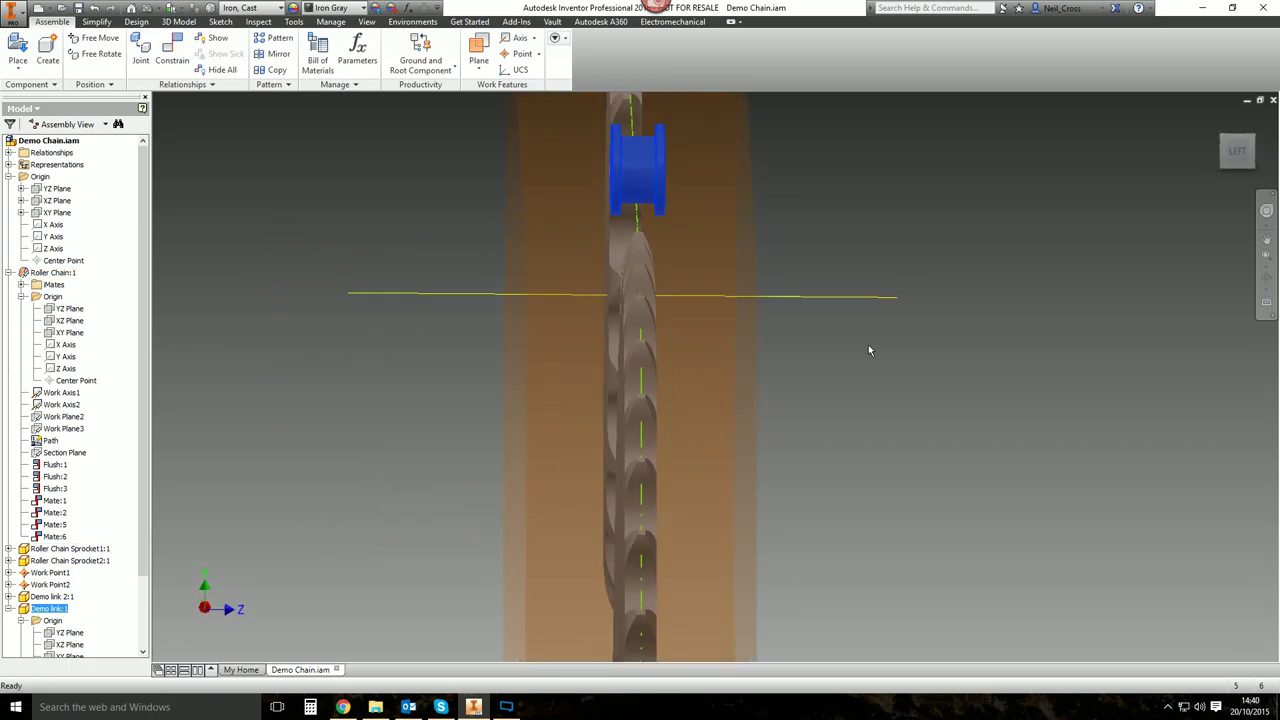
{"action": "middle_click_drag", "start_coordinate": [868, 344], "coordinate": [525, 281], "text": "shift"}
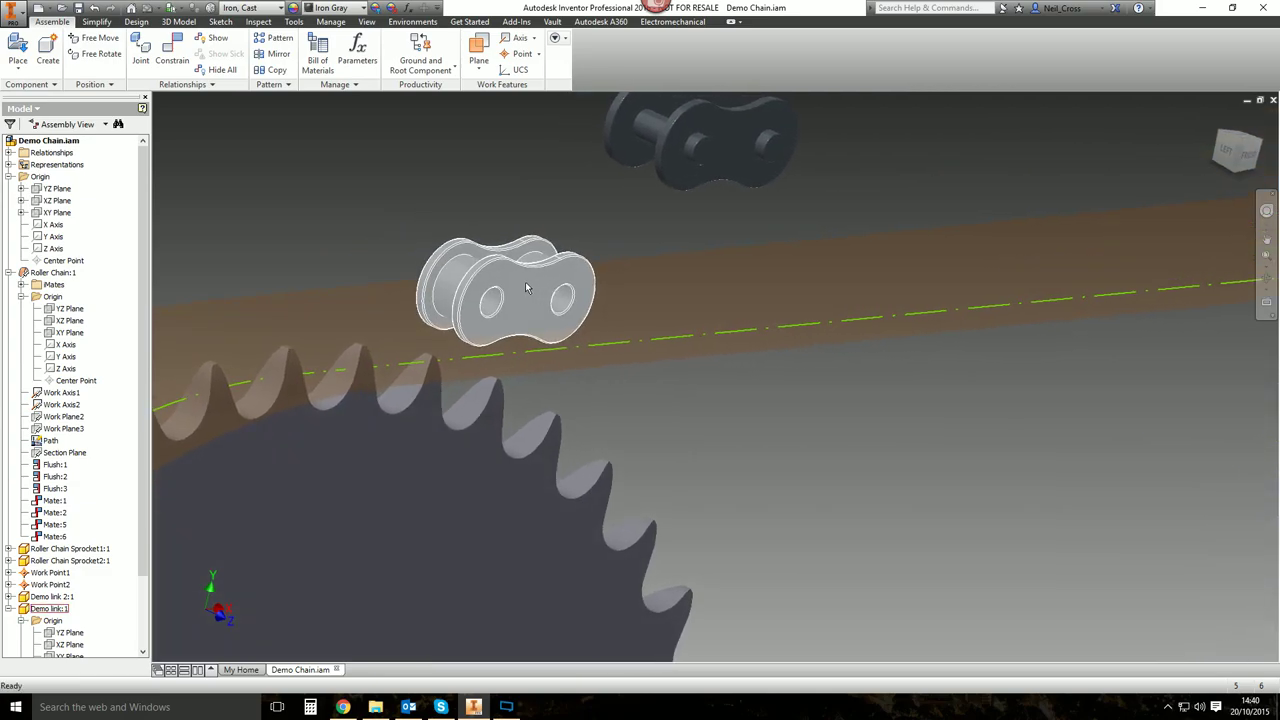
{"action": "left_click", "coordinate": [435, 189]}
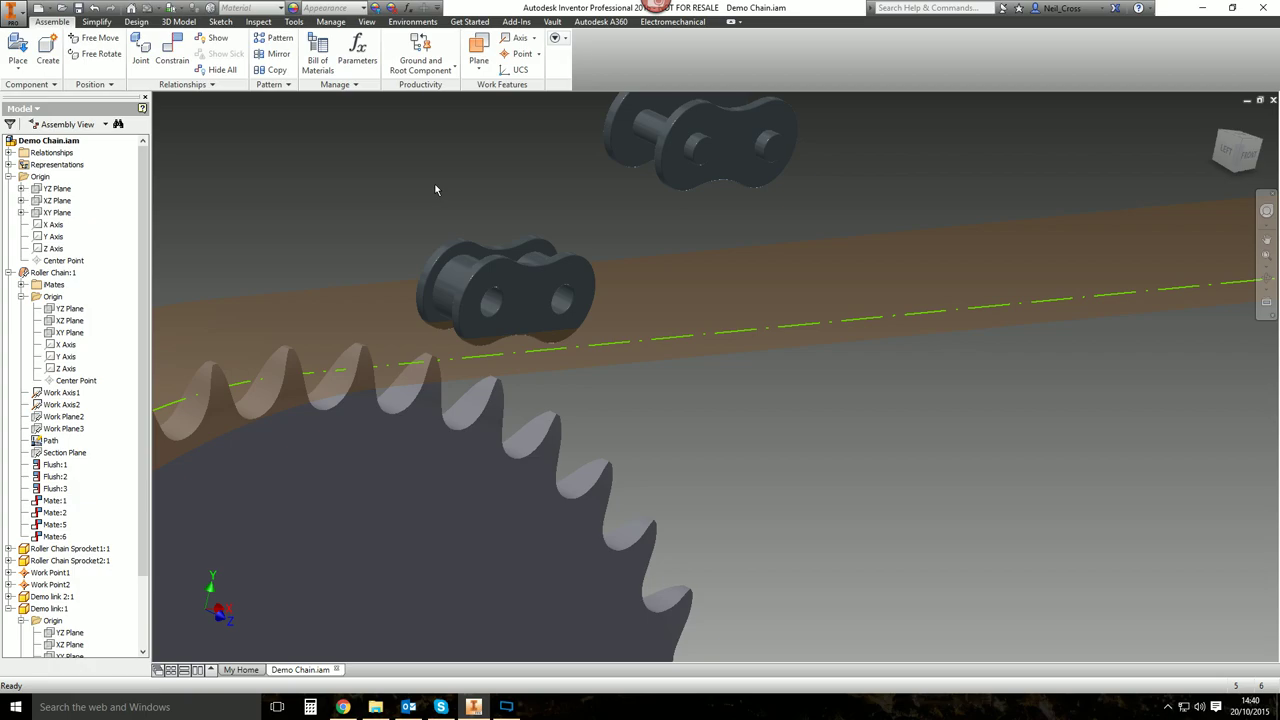
Add a transitional constraint between the first roller face of Demo link and the straight upper section of the chain's offset surface.
{"action": "middle_click_drag", "start_coordinate": [435, 190], "coordinate": [451, 217], "text": "shift"}
{"action": "middle_click_drag", "start_coordinate": [507, 284], "coordinate": [488, 332], "text": "shift"}
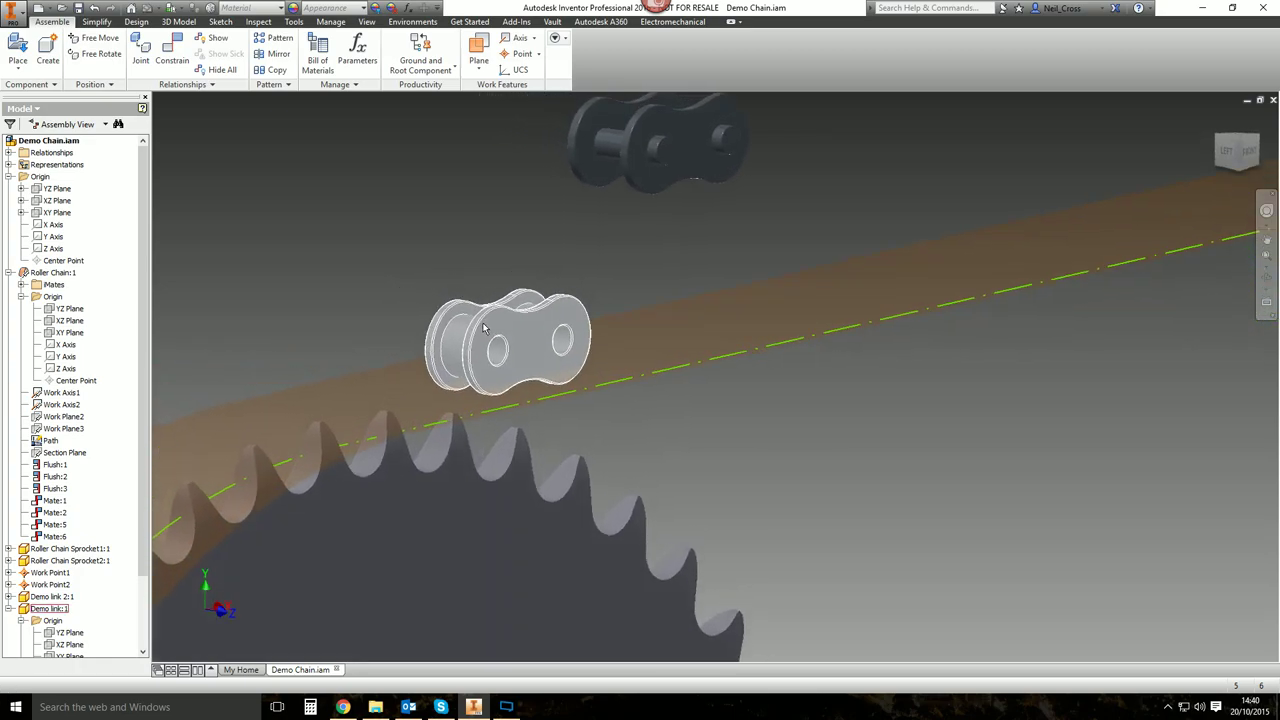
{"action": "left_click_drag", "start_coordinate": [488, 332], "coordinate": [557, 298]}
{"action": "left_click", "coordinate": [172, 50]}
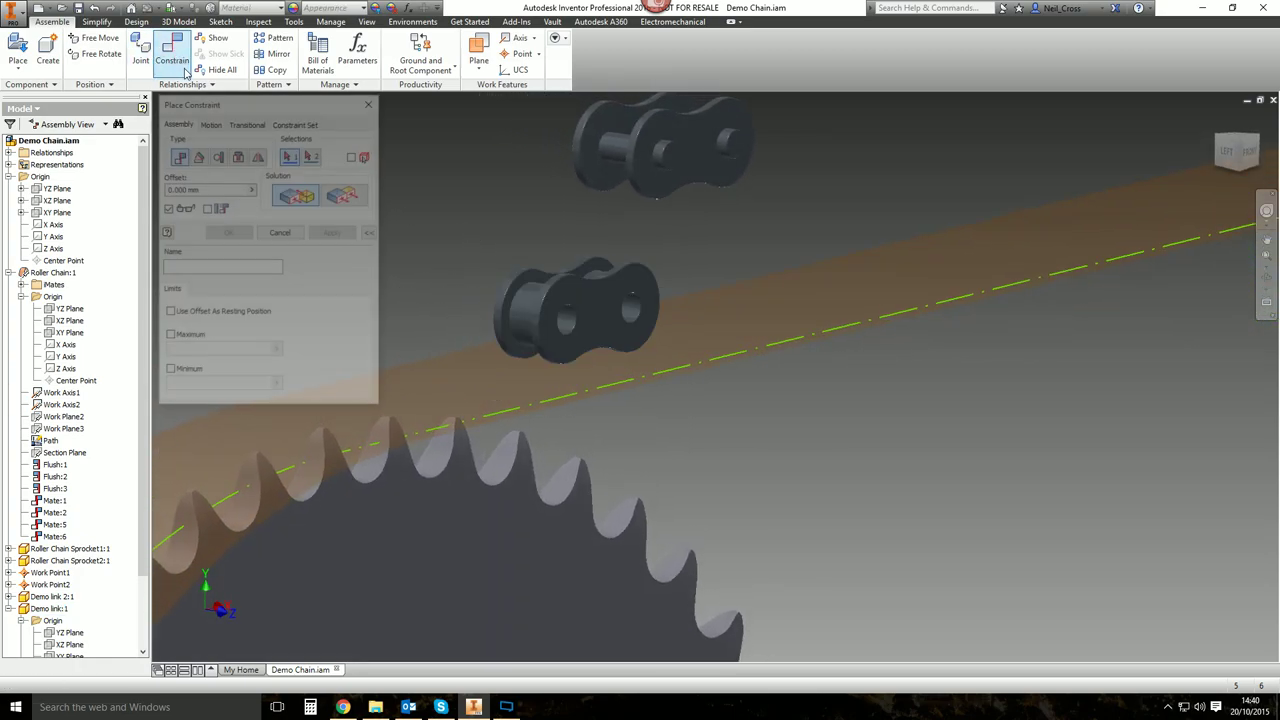
{"action": "left_click", "coordinate": [240, 122]}
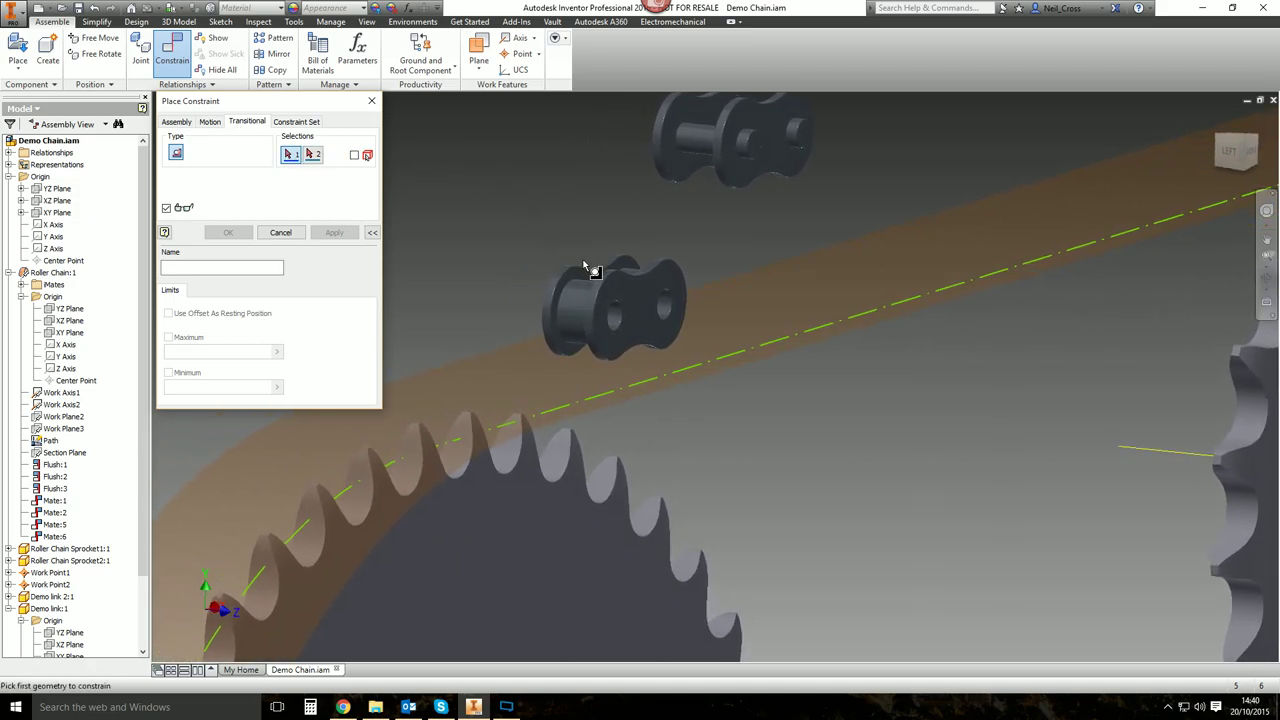
{"action": "left_click", "coordinate": [586, 306]}
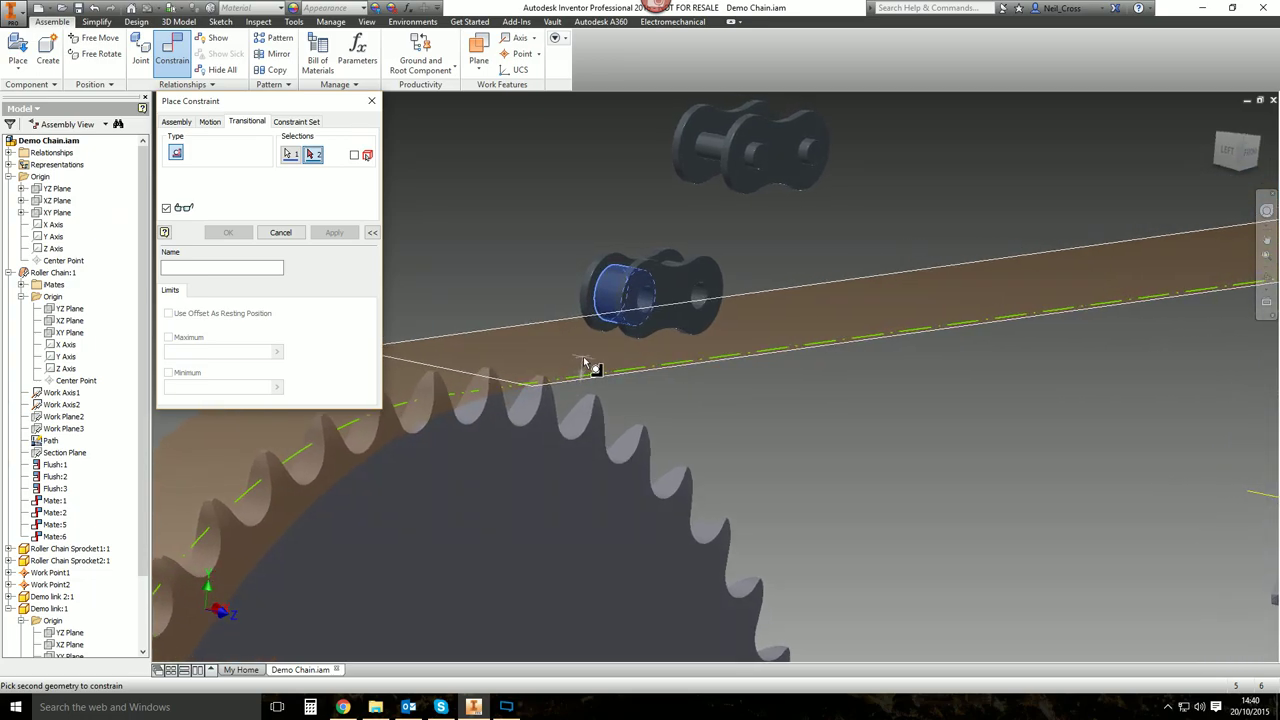
{"action": "left_click", "coordinate": [586, 362]}
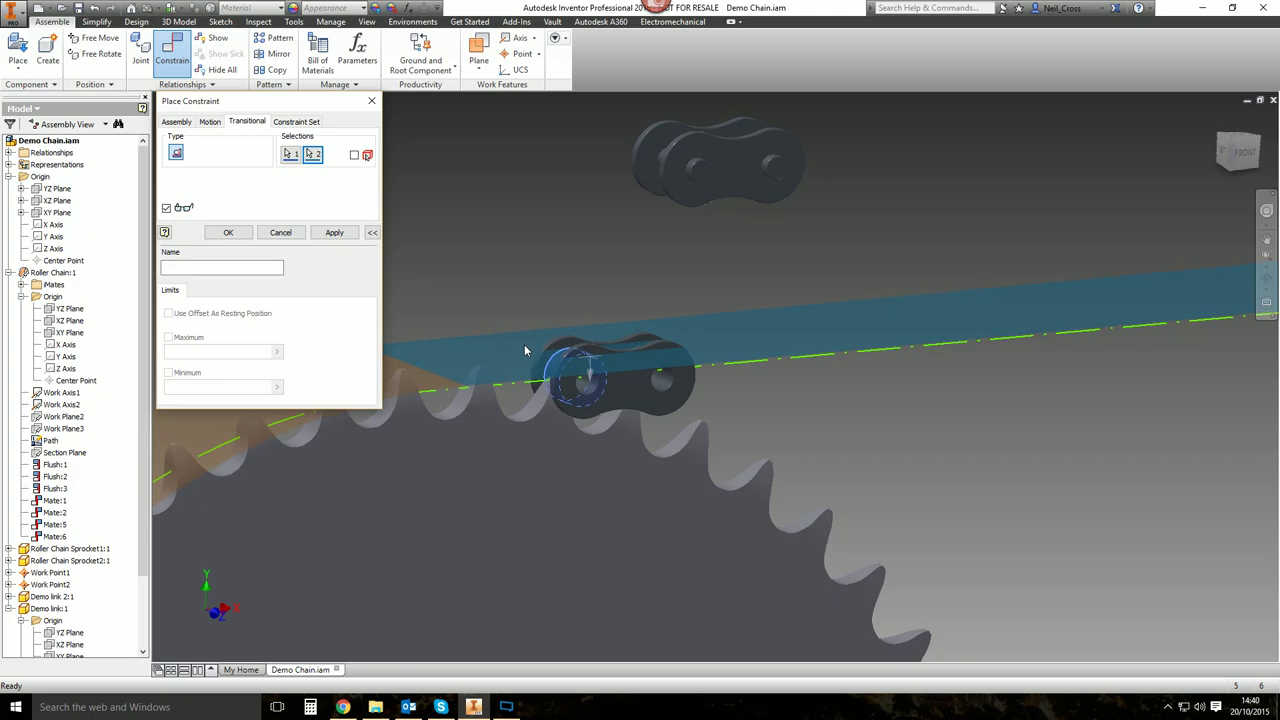
{"action": "left_click", "coordinate": [339, 235]}
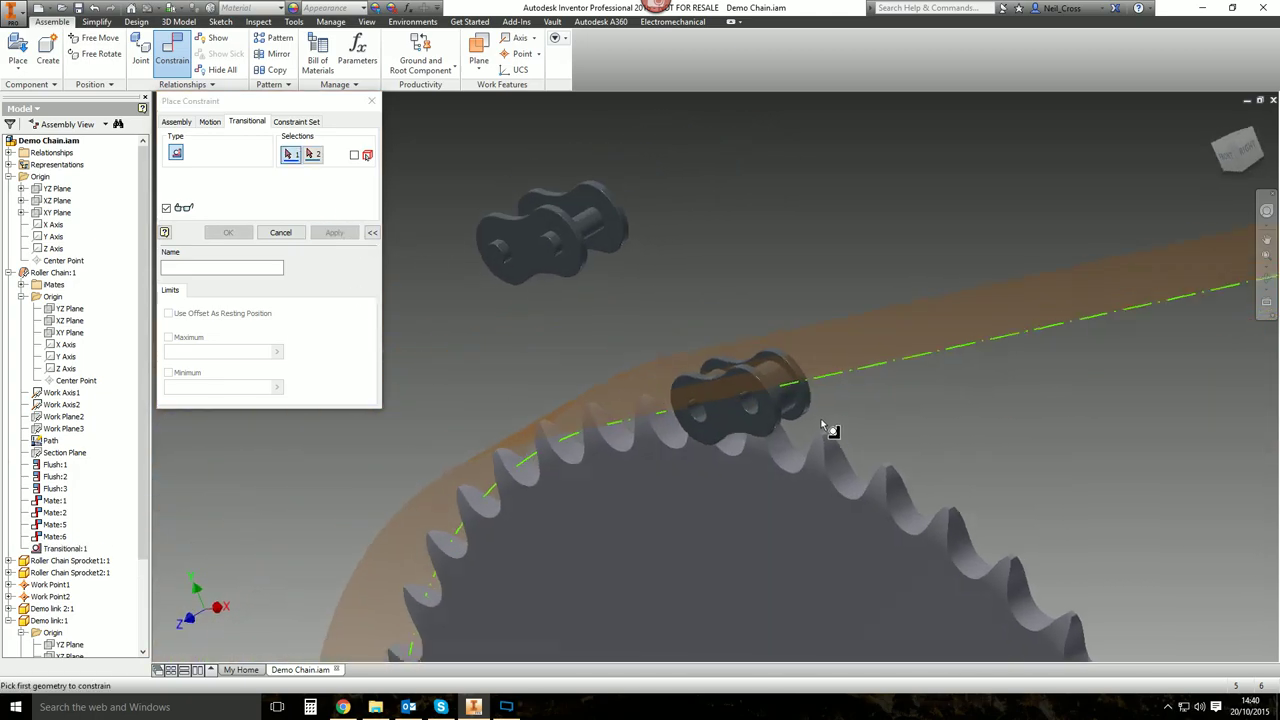
Add a second transitional constraint between the other roller face of Demo link and the same offset surface, and finish constraining.
{"action": "left_click", "coordinate": [800, 406]}
{"action": "scroll", "coordinate": [805, 408], "scroll_direction": "down", "scroll_amount": 2}
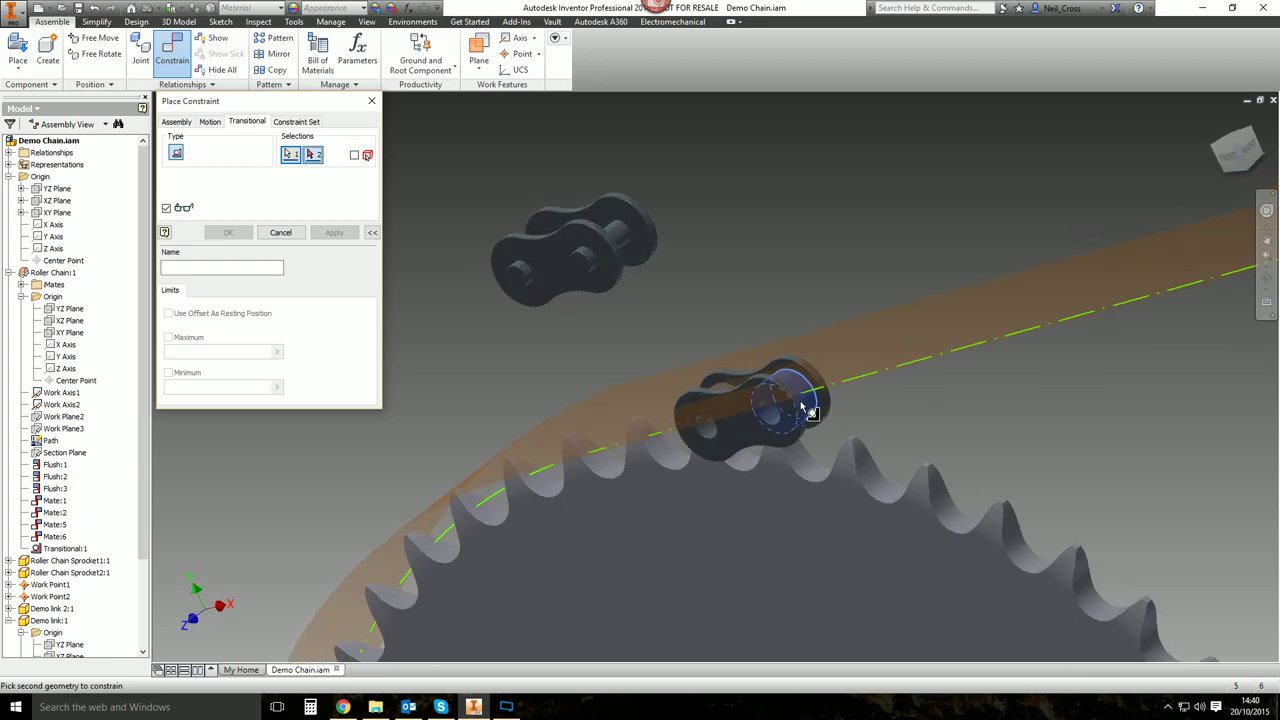
{"action": "middle_click_drag", "start_coordinate": [805, 408], "coordinate": [849, 366], "text": "shift"}
{"action": "scroll", "coordinate": [849, 366], "scroll_direction": "down", "scroll_amount": 2}
{"action": "left_click", "coordinate": [821, 364]}
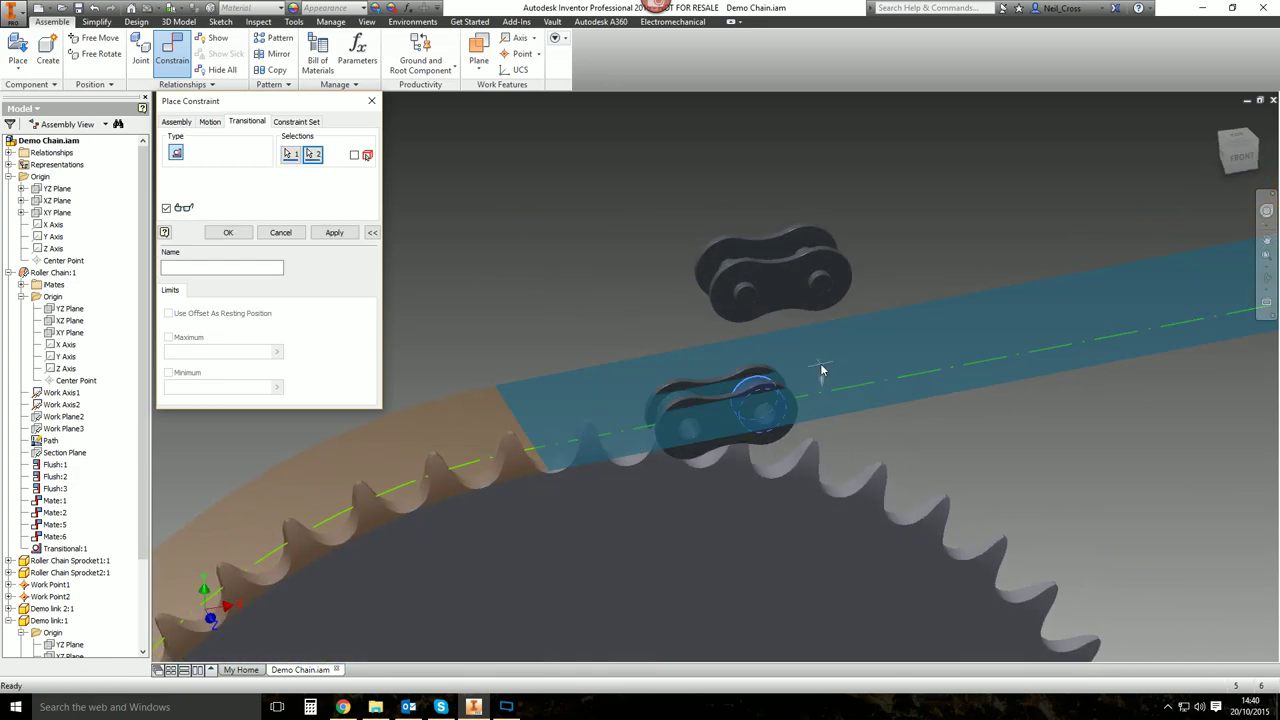
{"action": "left_click", "coordinate": [350, 235]}
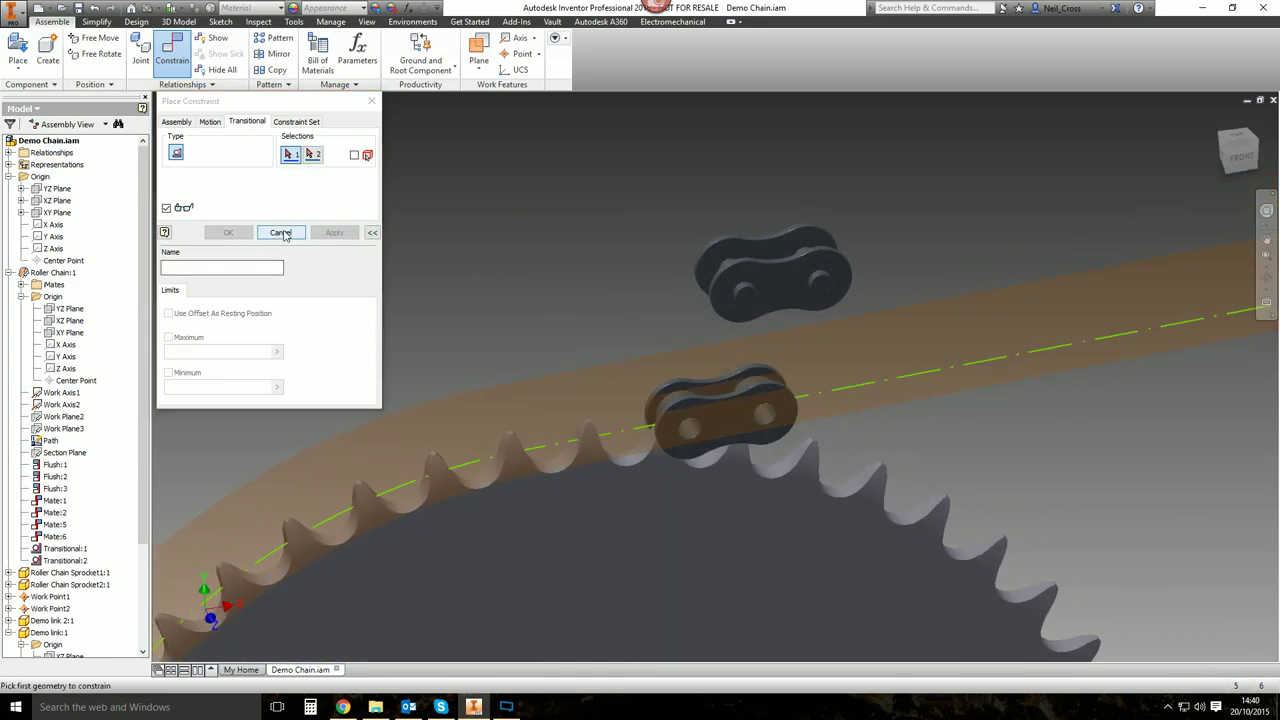
{"action": "left_click", "coordinate": [281, 234]}
Mate the XY plane of Demo link 2 to the XY plane of Demo link with a 0 mm offset.
{"action": "scroll", "coordinate": [705, 334], "scroll_direction": "up", "scroll_amount": 2}
{"action": "left_click_drag", "start_coordinate": [652, 285], "coordinate": [732, 245]}
{"action": "scroll", "coordinate": [667, 300], "scroll_direction": "down", "scroll_amount": 3}
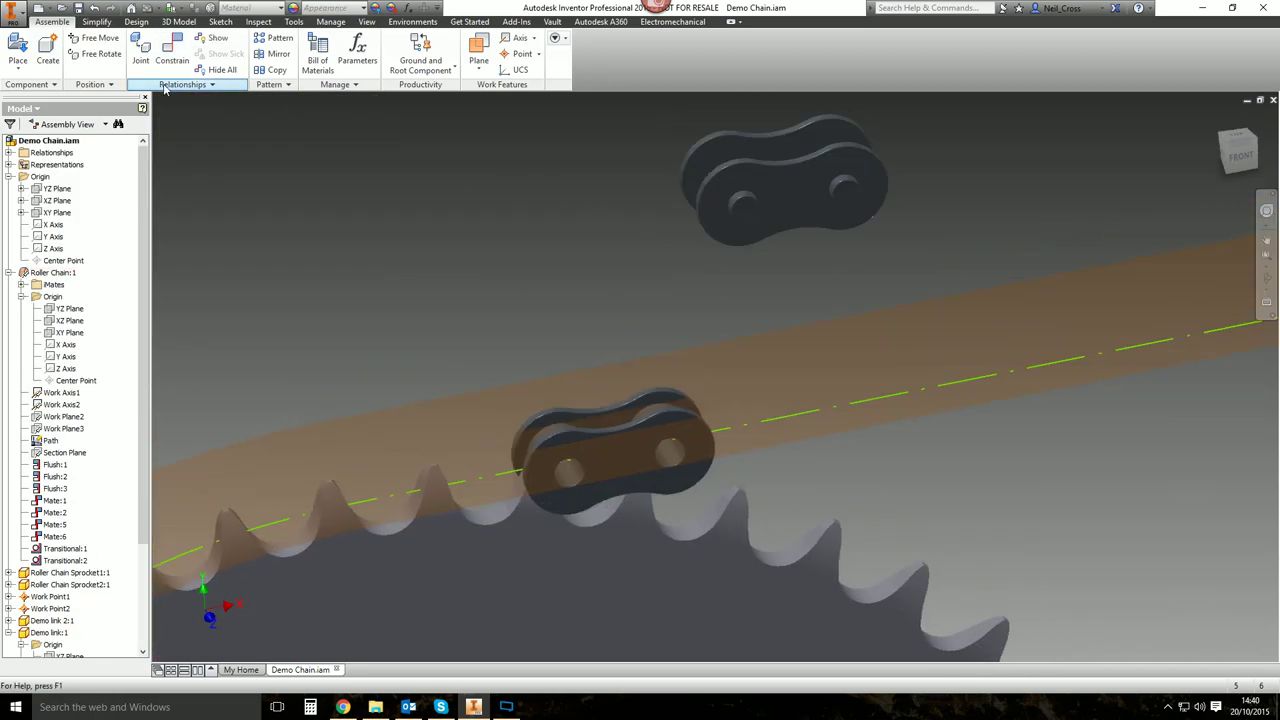
{"action": "left_click", "coordinate": [172, 50]}
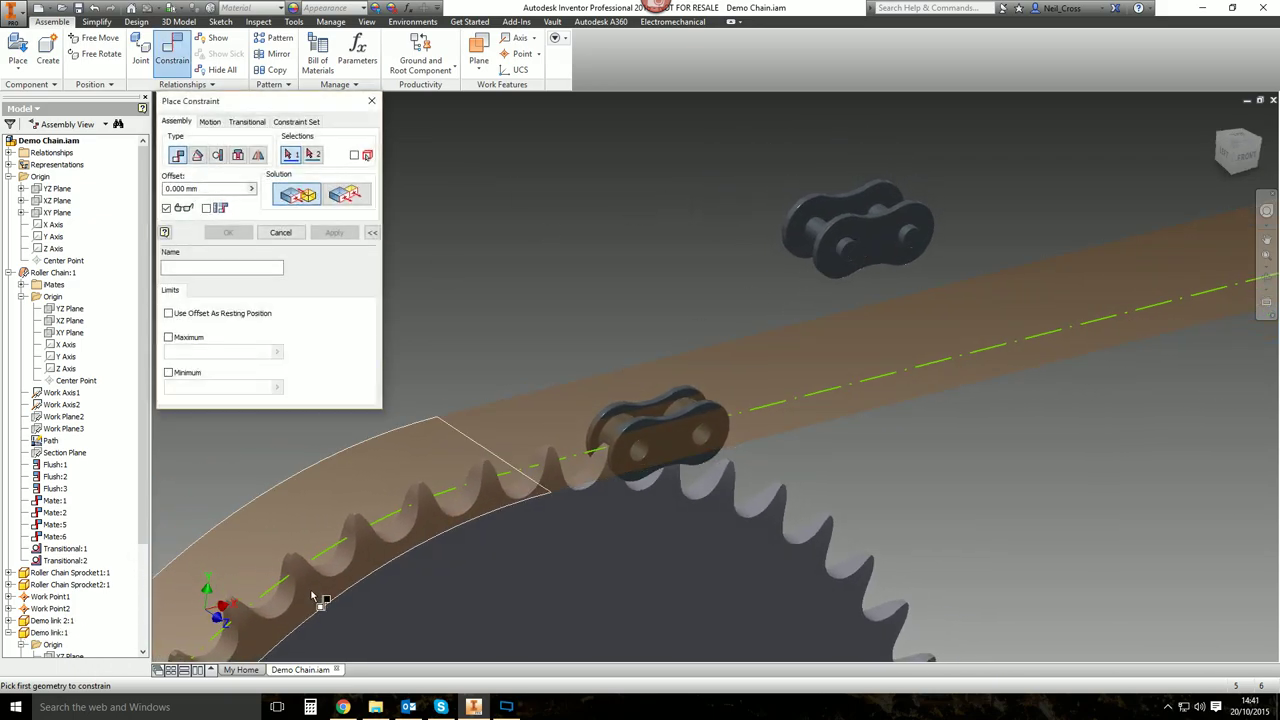
{"action": "left_click", "coordinate": [8, 621]}
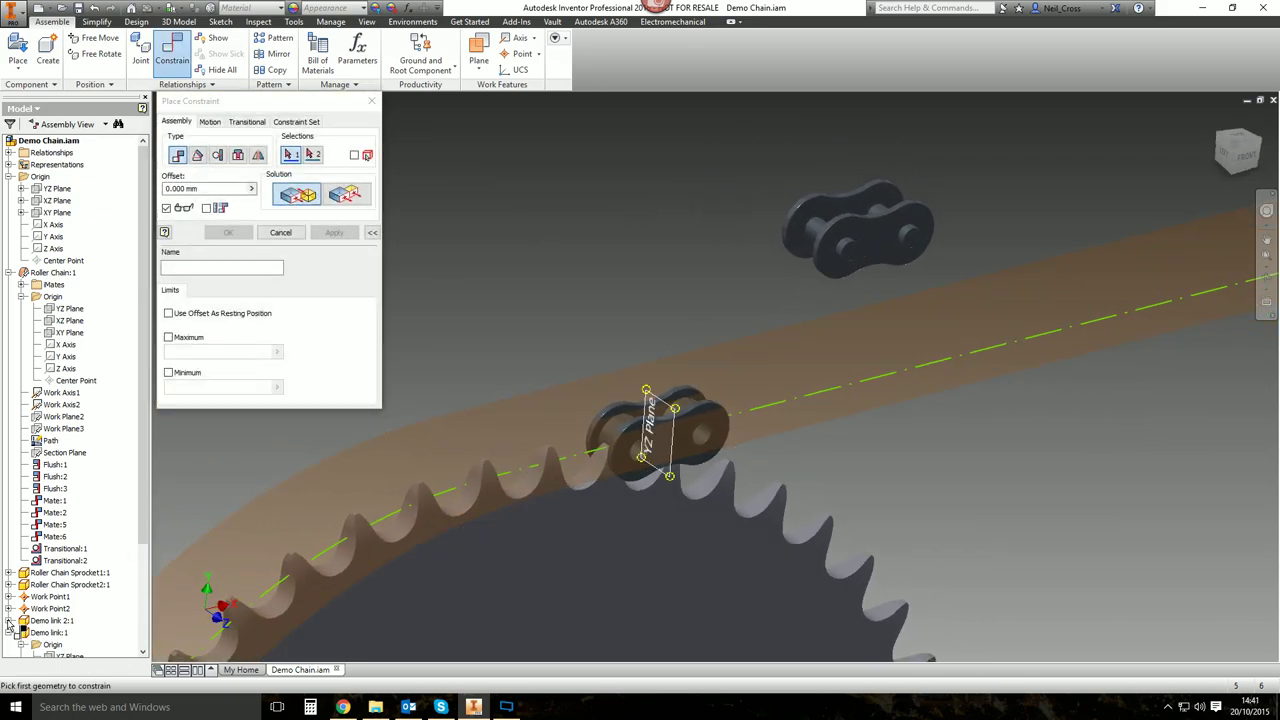
{"action": "left_click", "coordinate": [23, 632]}
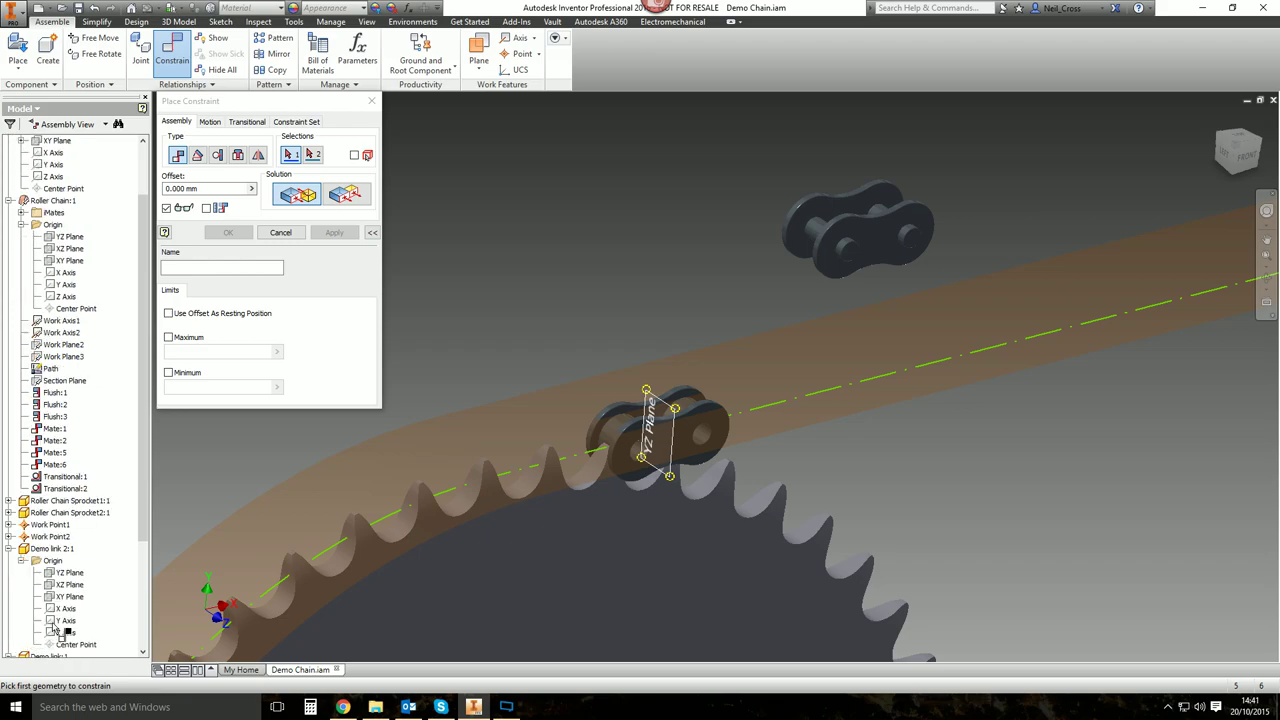
{"action": "left_click", "coordinate": [68, 597]}
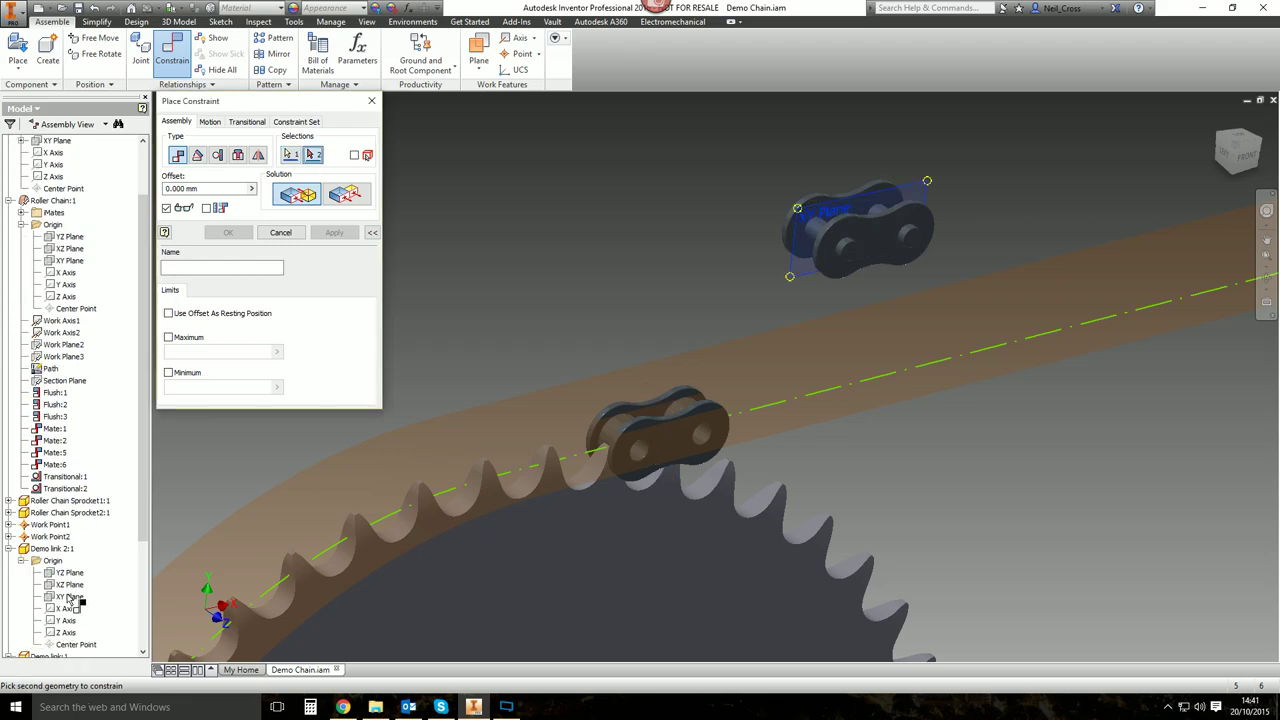
{"action": "scroll", "coordinate": [90, 280], "scroll_direction": "up", "scroll_amount": 2}
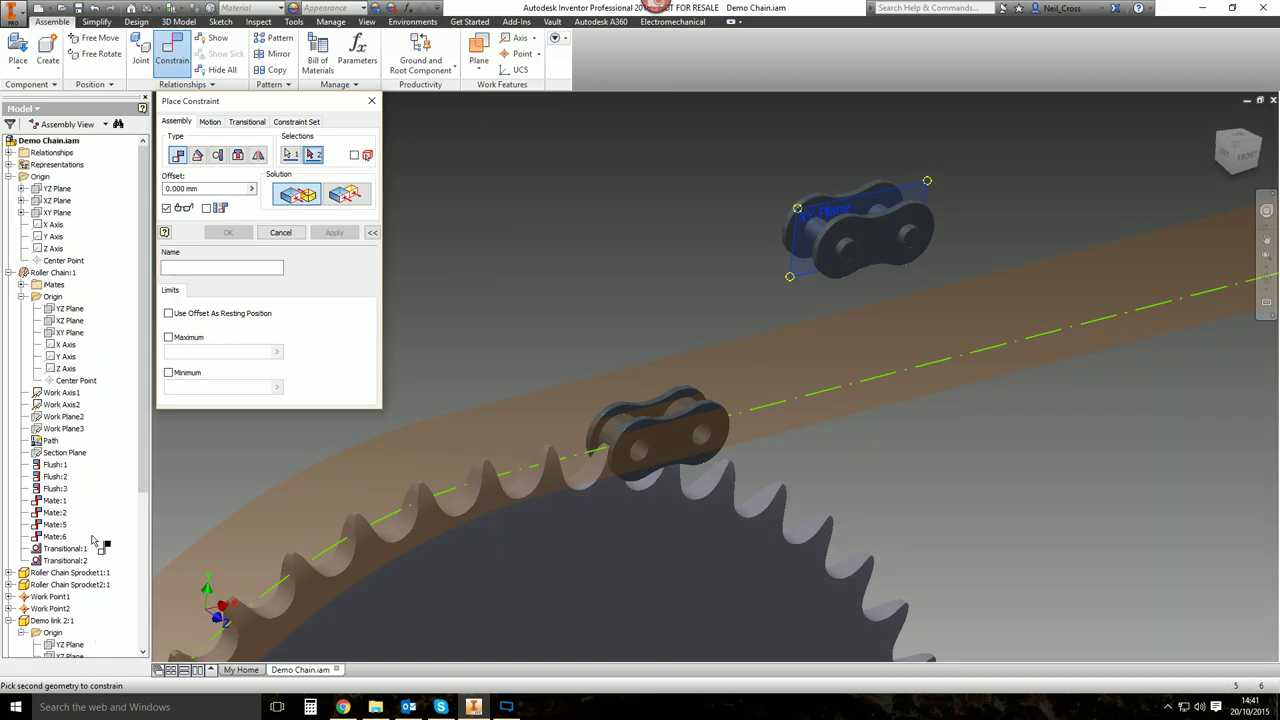
{"action": "scroll", "coordinate": [140, 463], "scroll_direction": "down", "scroll_amount": 5}
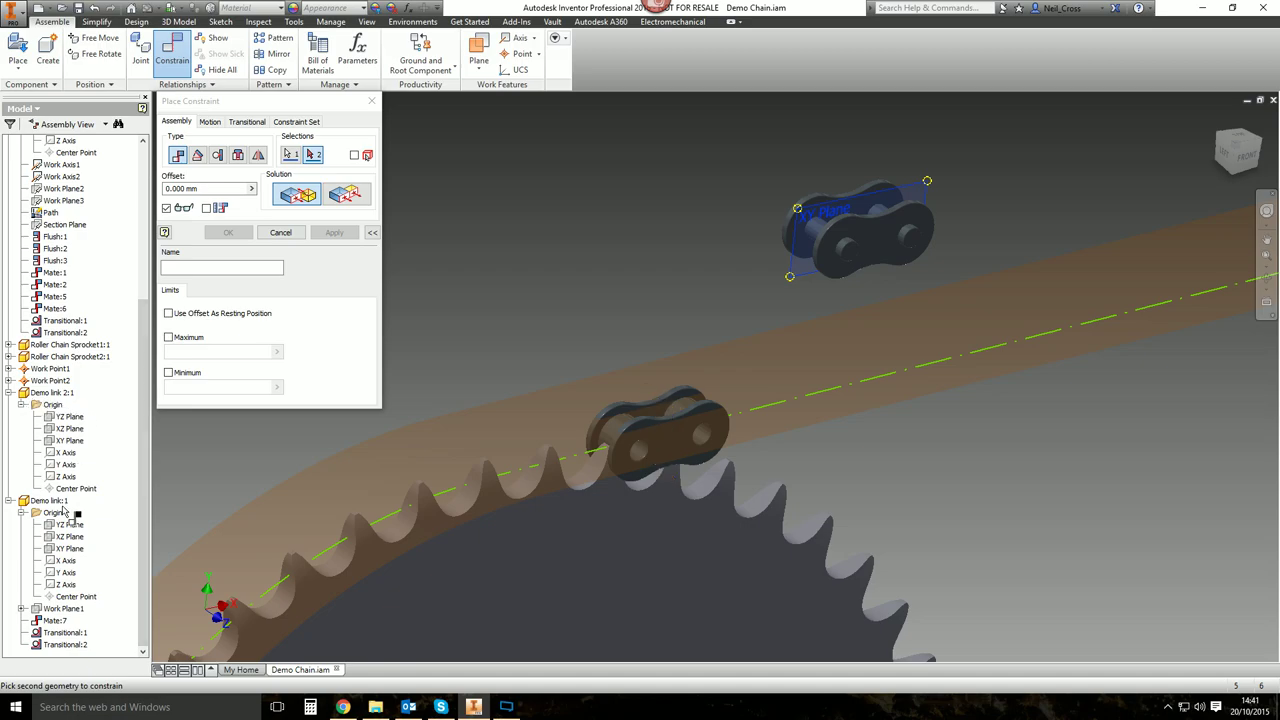
{"action": "left_click", "coordinate": [65, 548]}
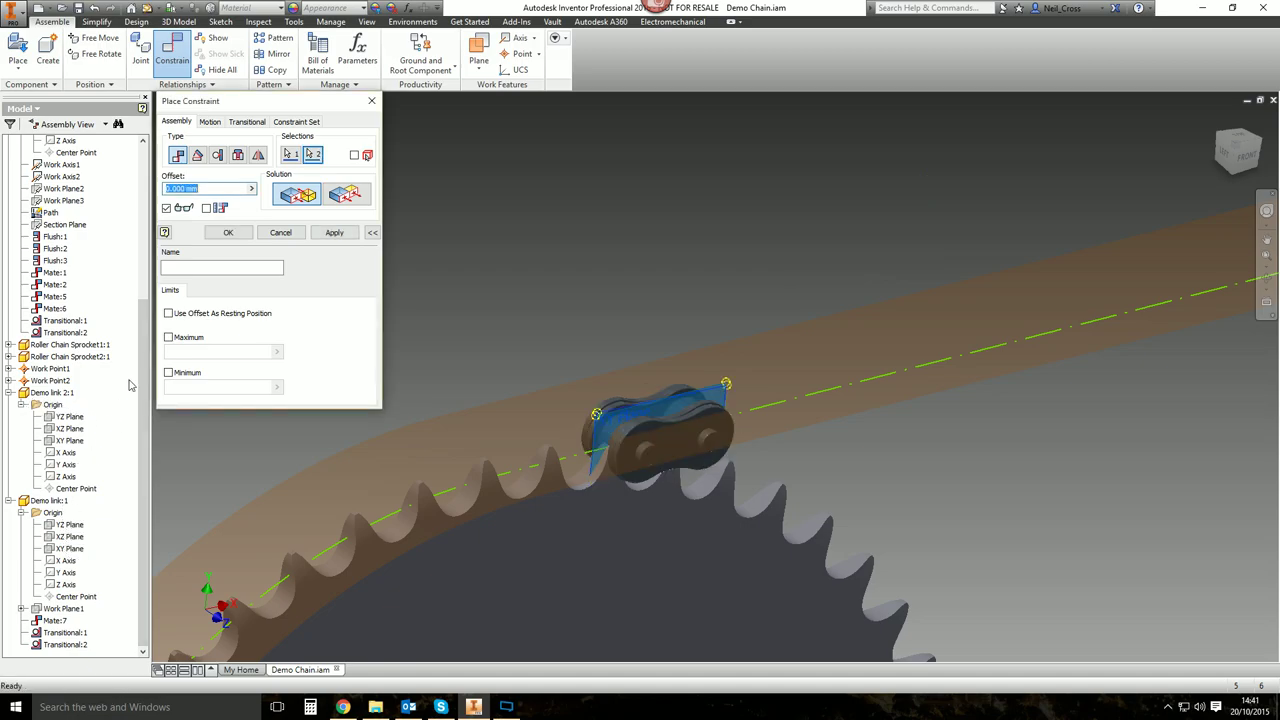
{"action": "left_click", "coordinate": [227, 234]}
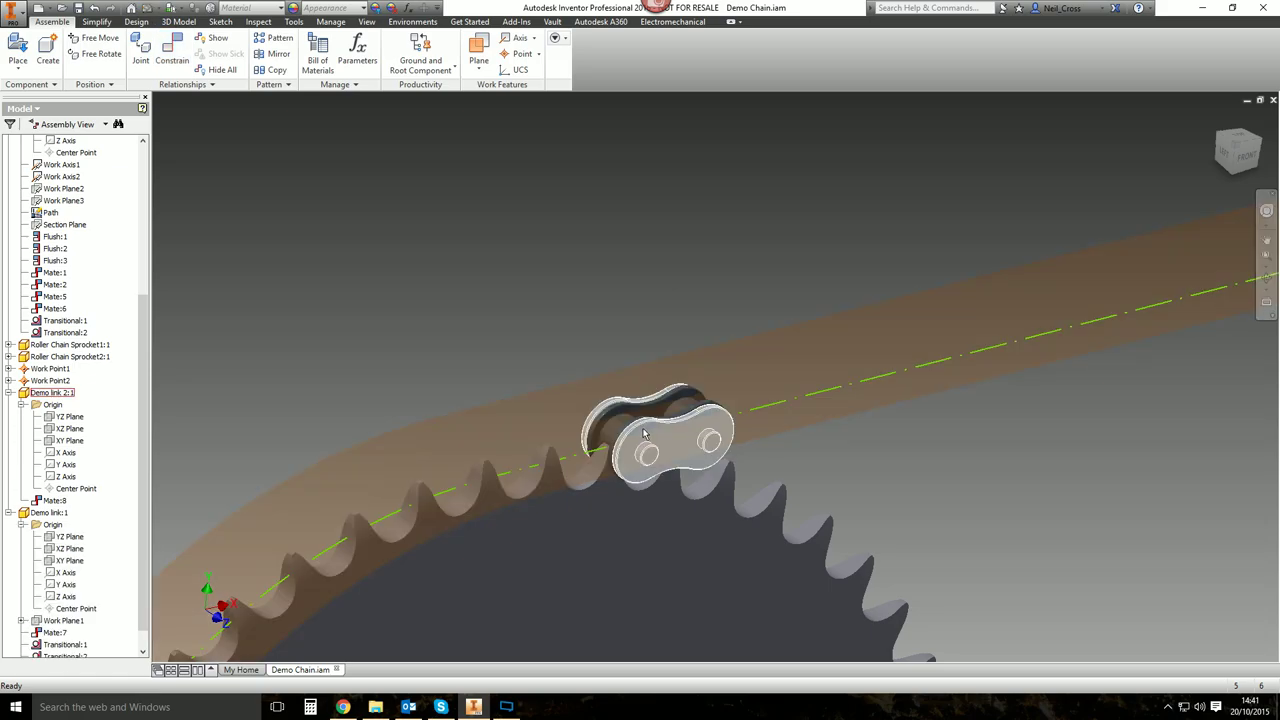
Move Demo link 2 ahead of Demo link and mate its near pin axis to Demo link's adjacent hole axis with 0 mm offset.
{"action": "left_click_drag", "start_coordinate": [649, 431], "coordinate": [806, 392]}
{"action": "middle_click_drag", "start_coordinate": [806, 392], "coordinate": [828, 418], "text": "shift"}
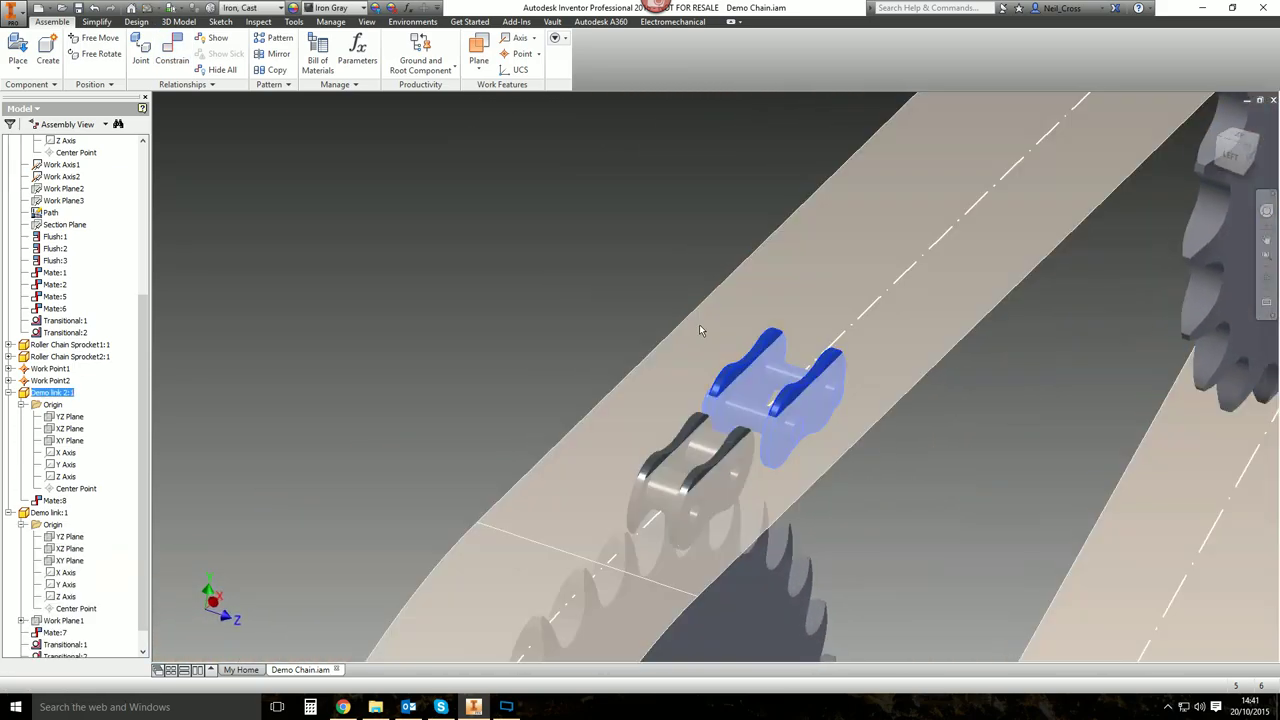
{"action": "key", "text": "c"}
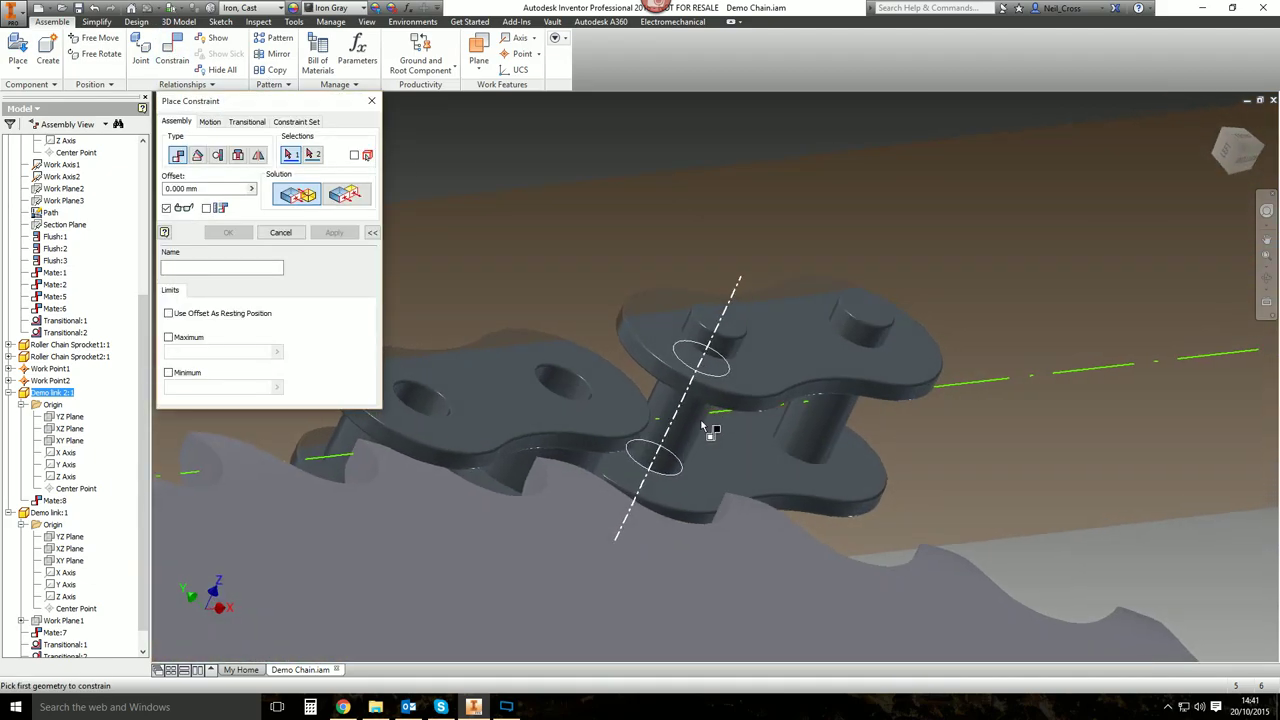
{"action": "left_click", "coordinate": [695, 428]}
{"action": "left_click", "coordinate": [565, 378]}
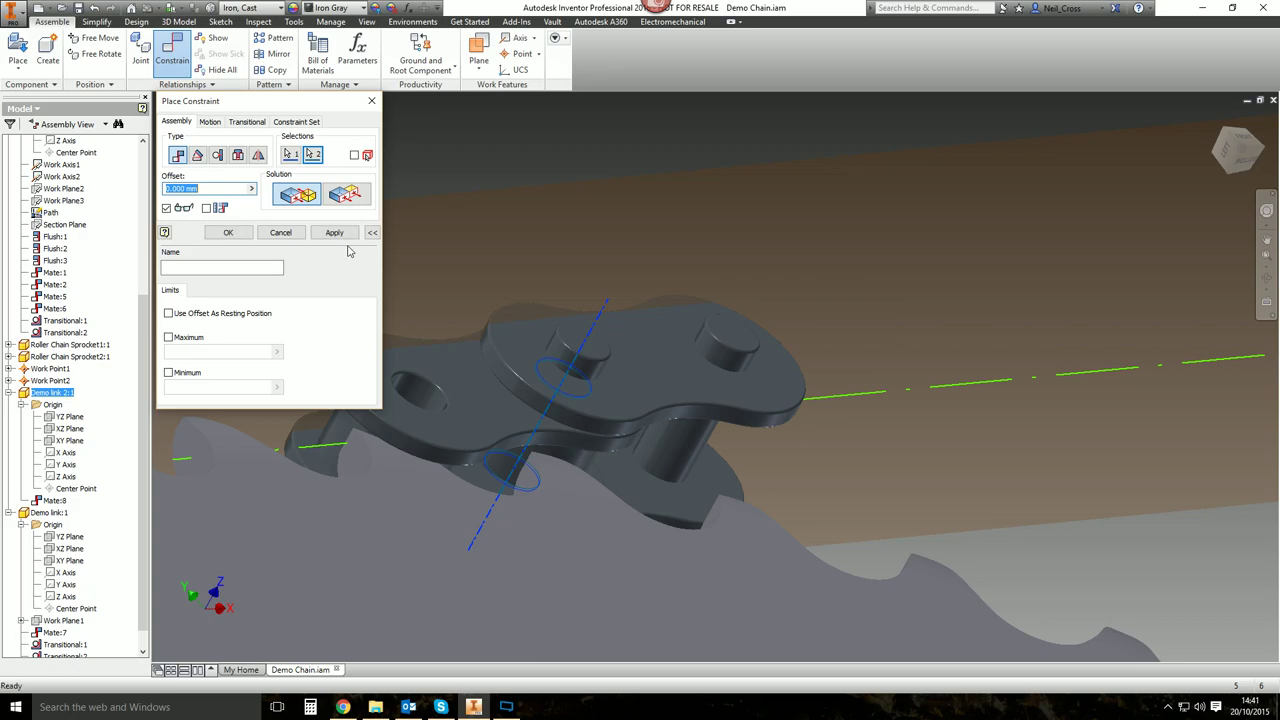
{"action": "left_click", "coordinate": [334, 232]}
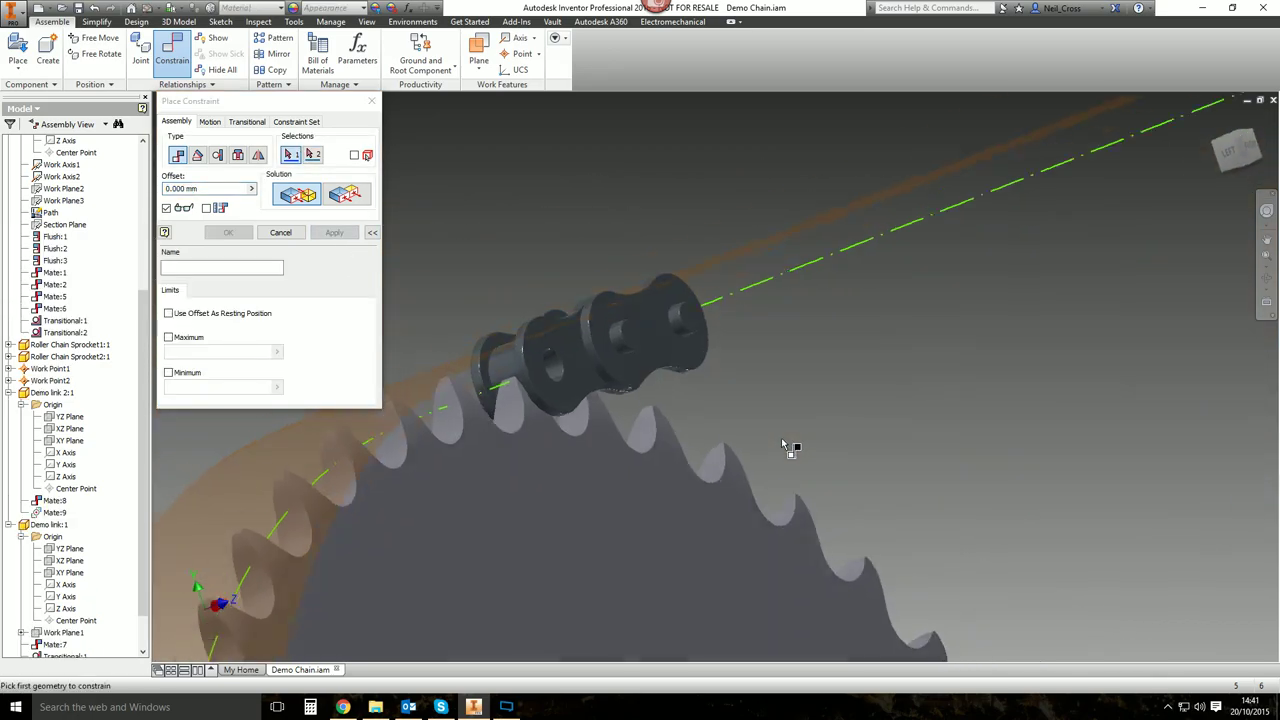
{"action": "left_click", "coordinate": [274, 237]}
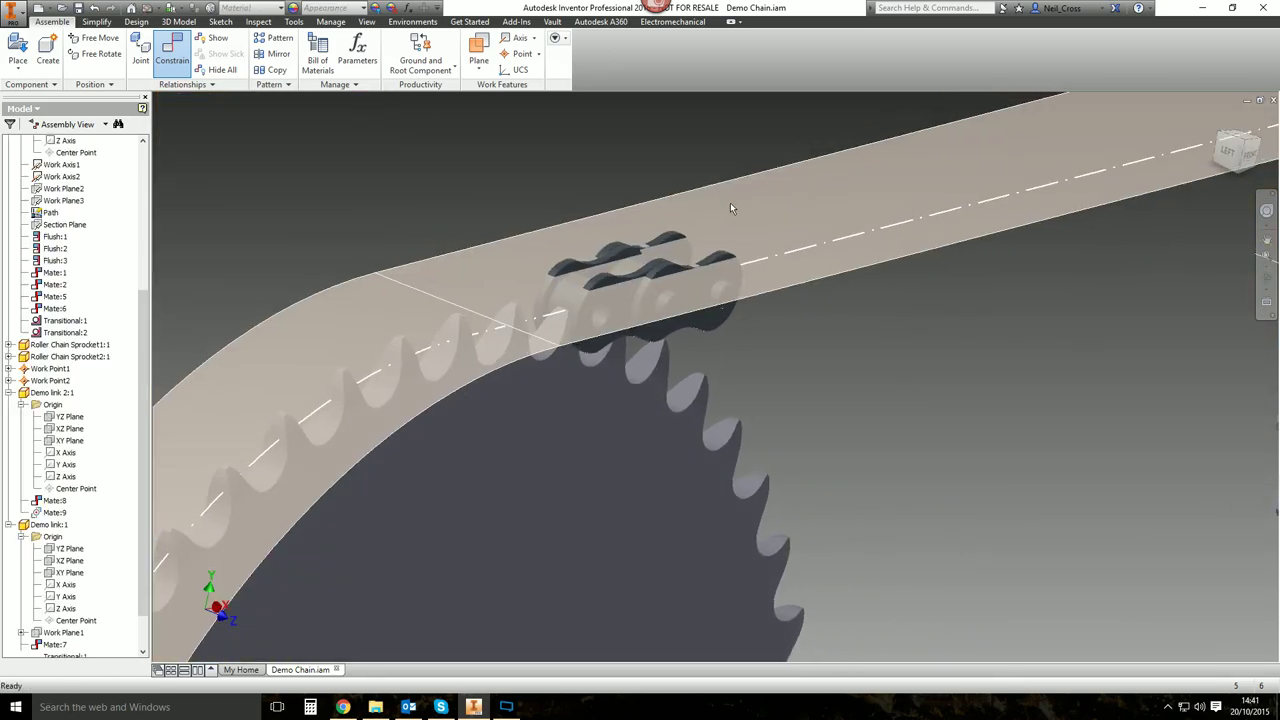
Test the motion by moving Demo link around the chain path past both sprockets, and undo the move.
{"action": "middle_click_drag", "start_coordinate": [731, 206], "coordinate": [603, 340], "text": "shift"}
{"action": "left_click_drag", "start_coordinate": [583, 323], "coordinate": [234, 358]}
{"action": "scroll", "coordinate": [470, 346], "scroll_direction": "down", "scroll_amount": 4}
{"action": "scroll", "coordinate": [470, 346], "scroll_direction": "down", "scroll_amount": 2}
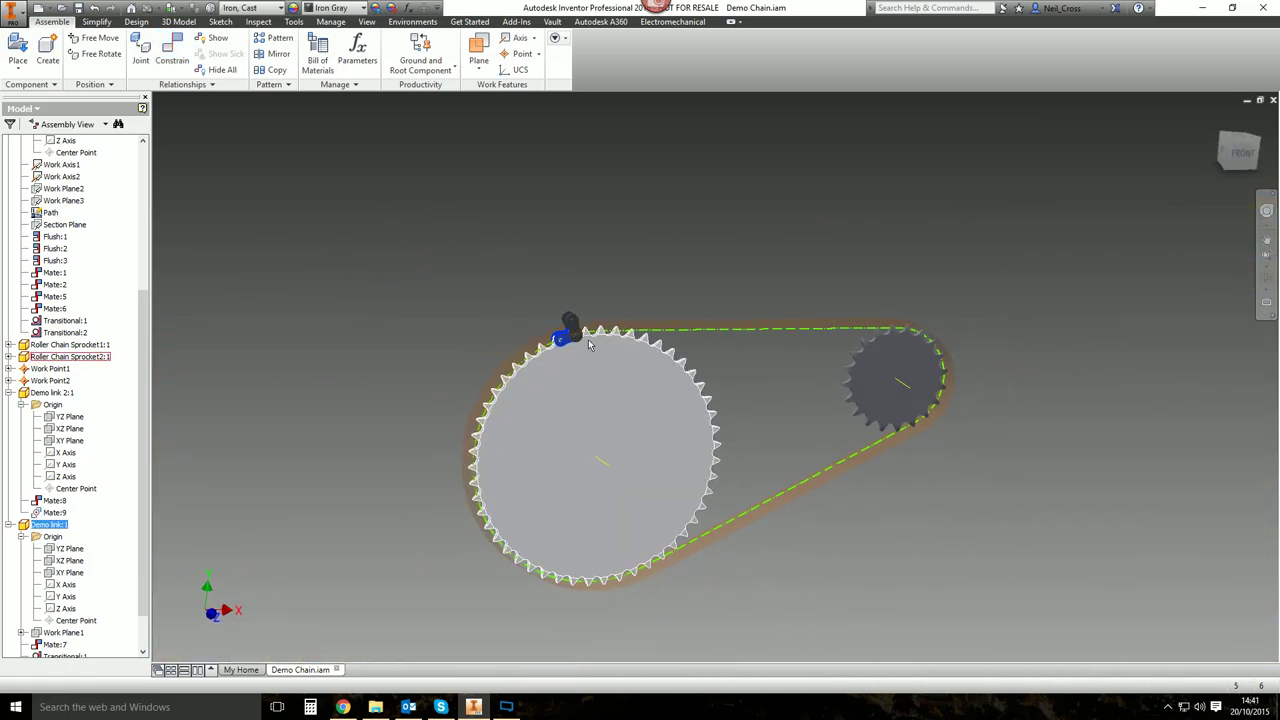
{"action": "left_click_drag", "start_coordinate": [565, 345], "coordinate": [619, 538]}
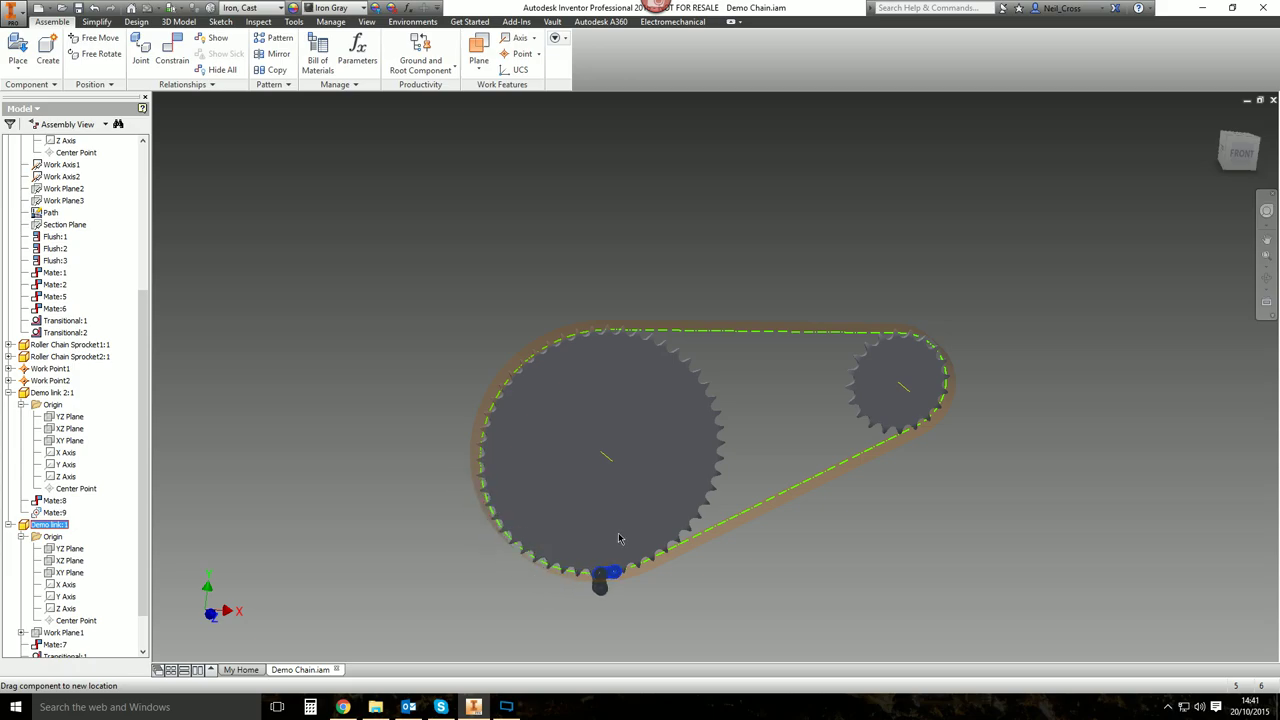
{"action": "left_click_drag", "start_coordinate": [826, 459], "coordinate": [934, 331]}
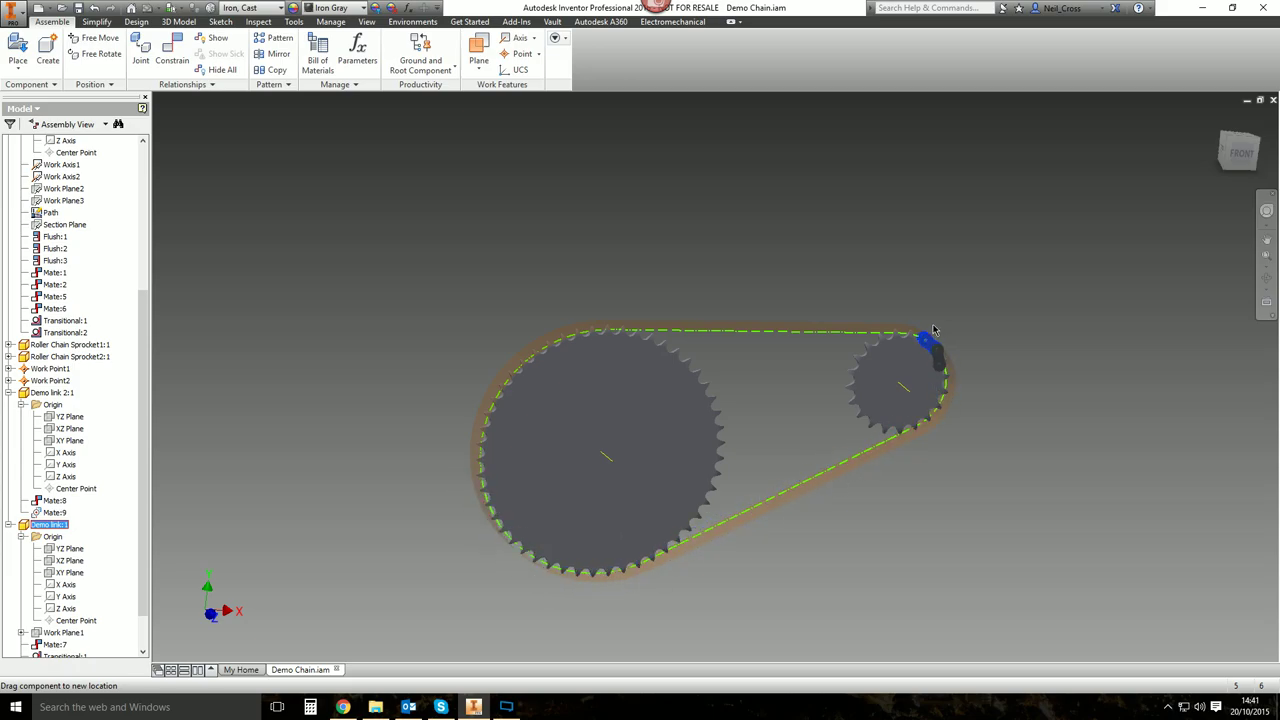
{"action": "left_click", "coordinate": [716, 306]}
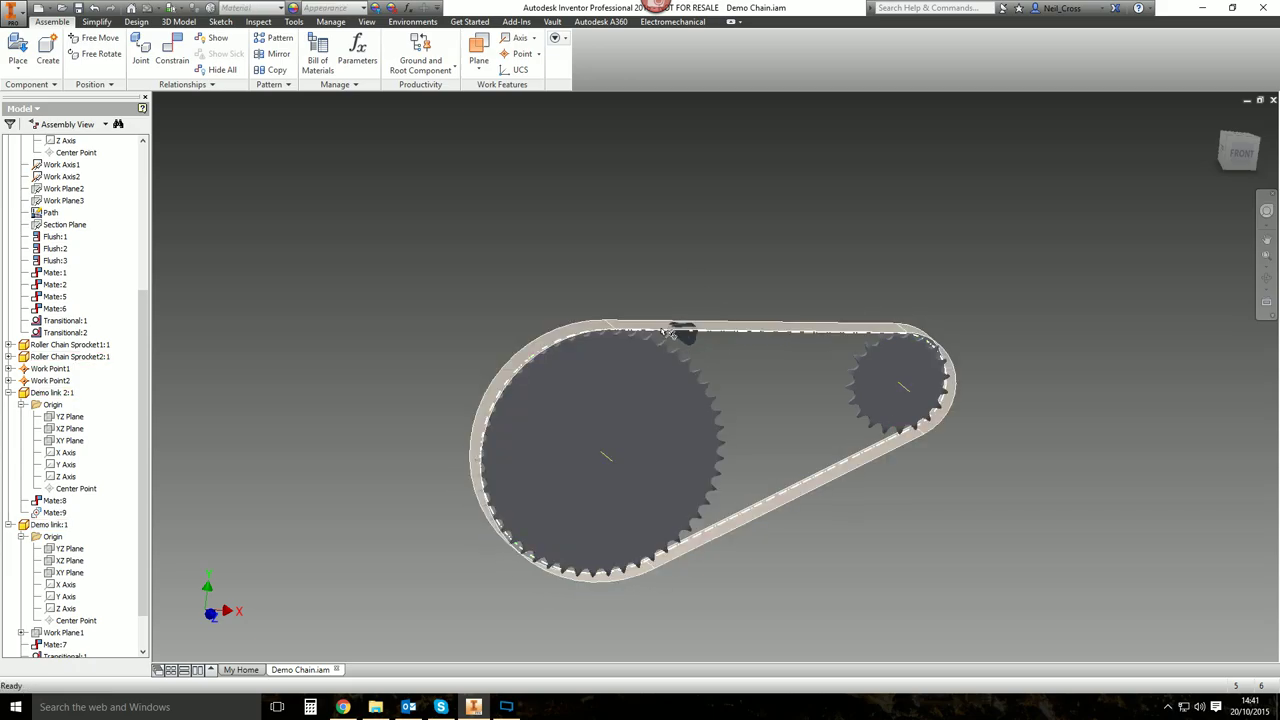
{"action": "left_click", "coordinate": [95, 8]}
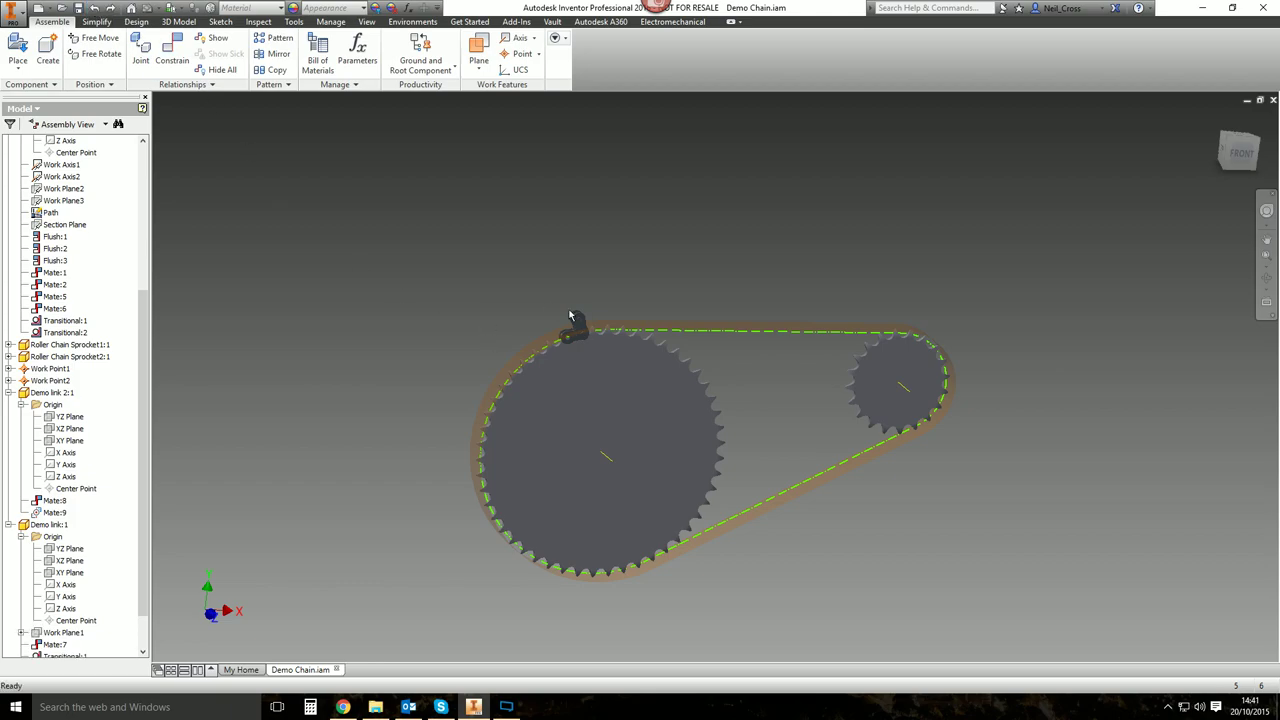
Move the link pair onto the straight upper run of the chain path and add both links and both sprockets to the contact set.
{"action": "left_click_drag", "start_coordinate": [583, 317], "coordinate": [666, 342]}
{"action": "scroll", "coordinate": [664, 342], "scroll_direction": "up", "scroll_amount": 3}
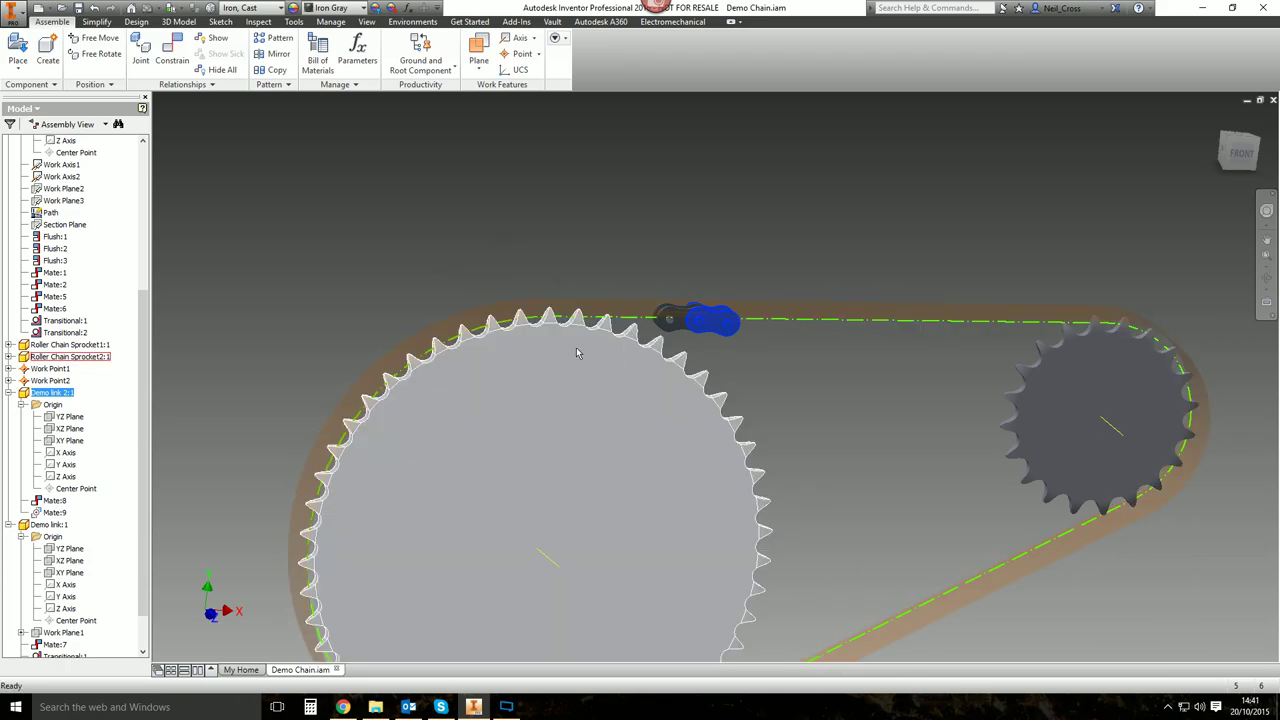
{"action": "left_click", "coordinate": [675, 336]}
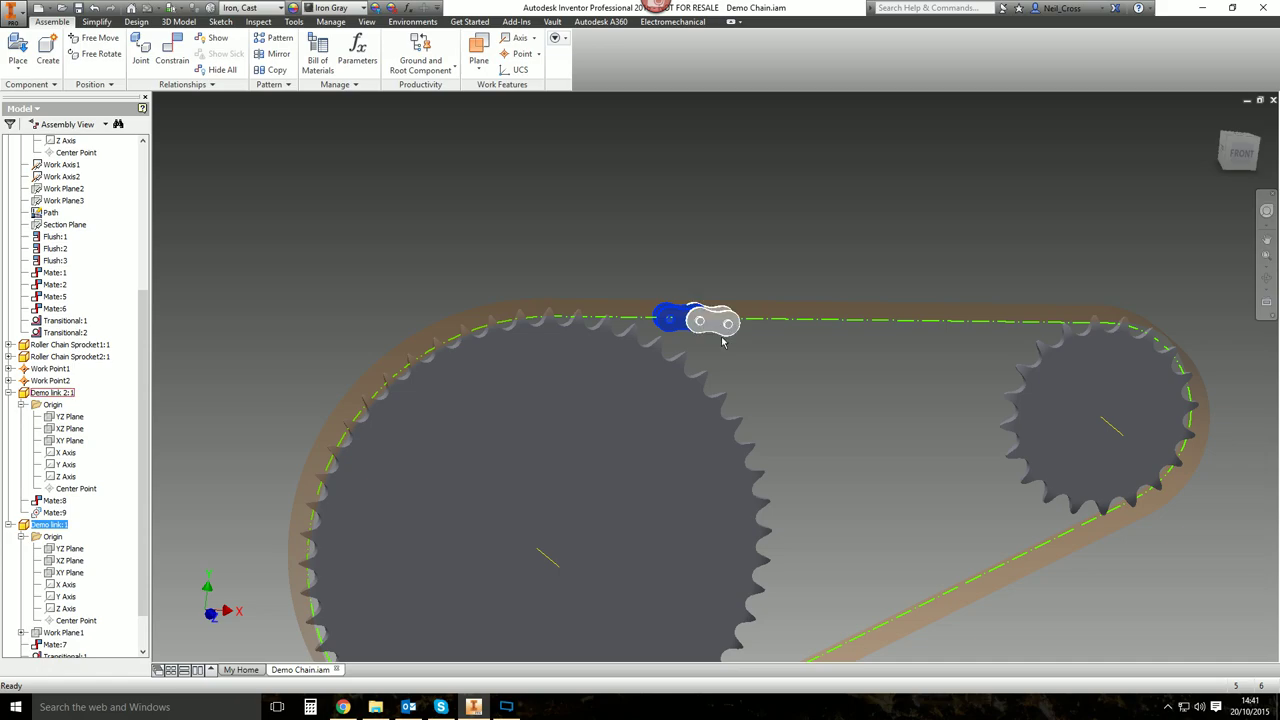
{"action": "left_click", "coordinate": [714, 322], "text": "ctrl"}
{"action": "left_click", "coordinate": [630, 358], "text": "ctrl"}
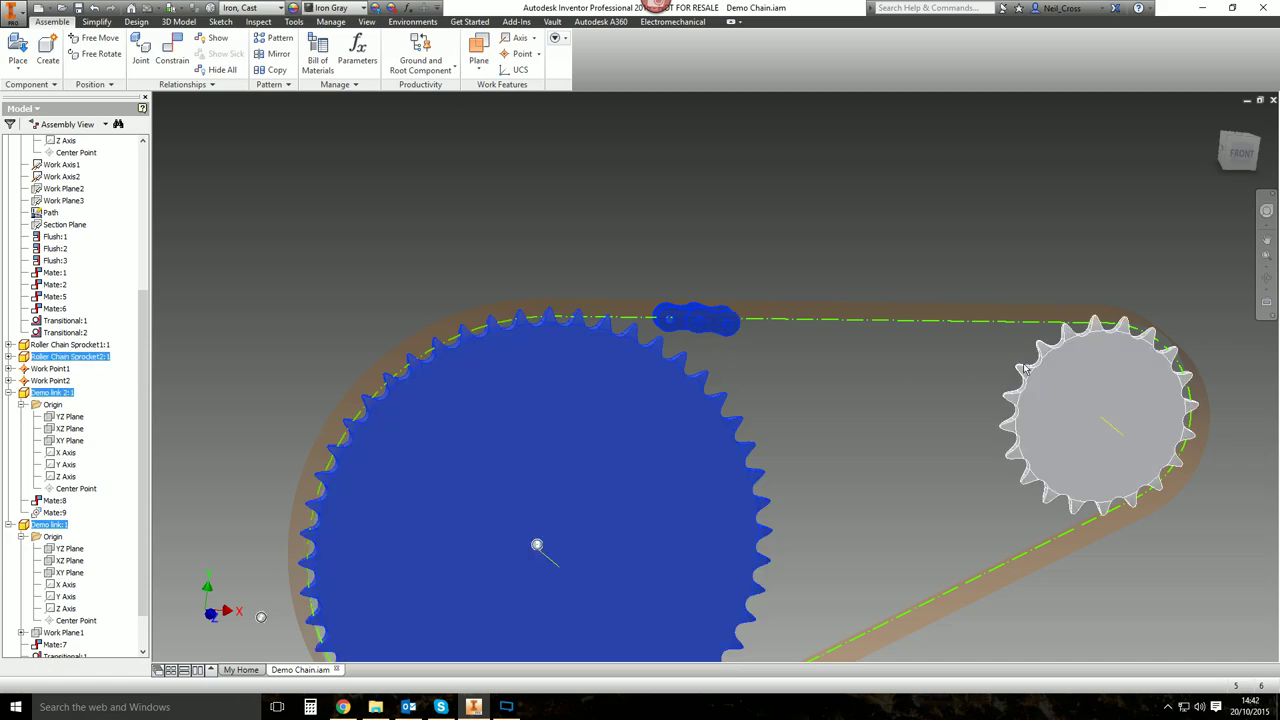
{"action": "left_click", "coordinate": [1050, 365], "text": "ctrl"}
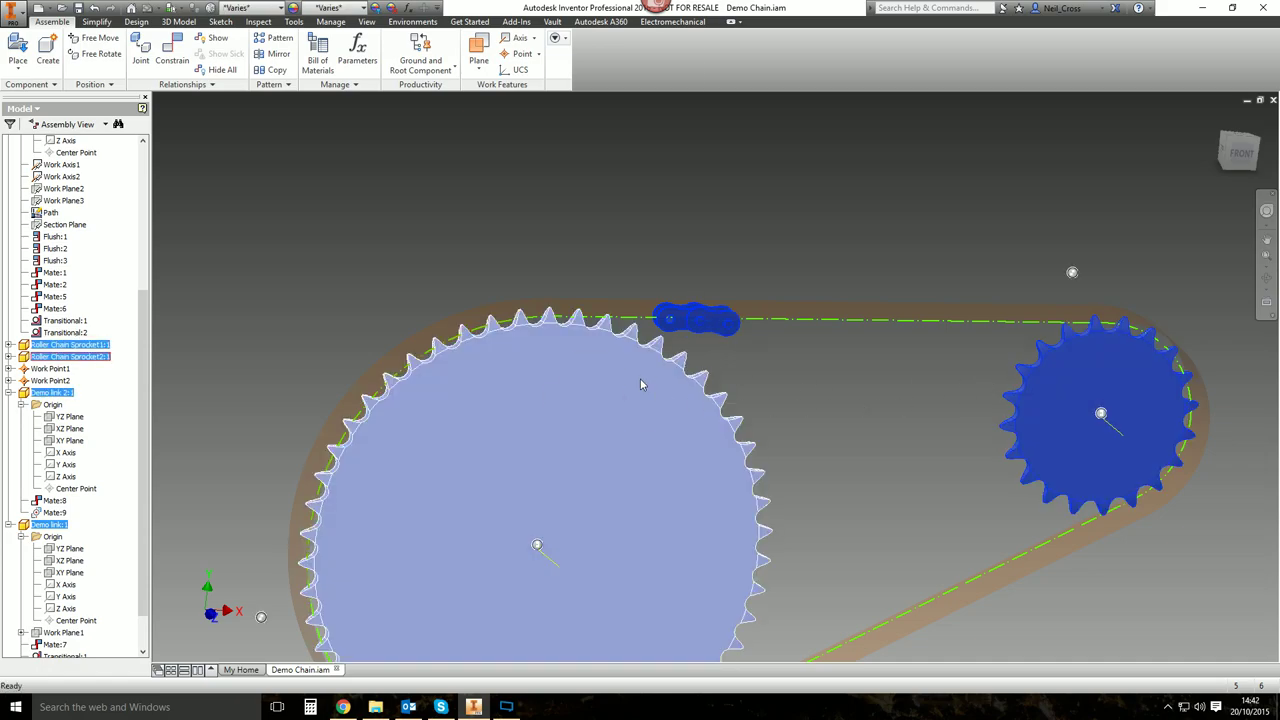
{"action": "right_click", "coordinate": [642, 384]}
{"action": "left_click", "coordinate": [640, 289]}
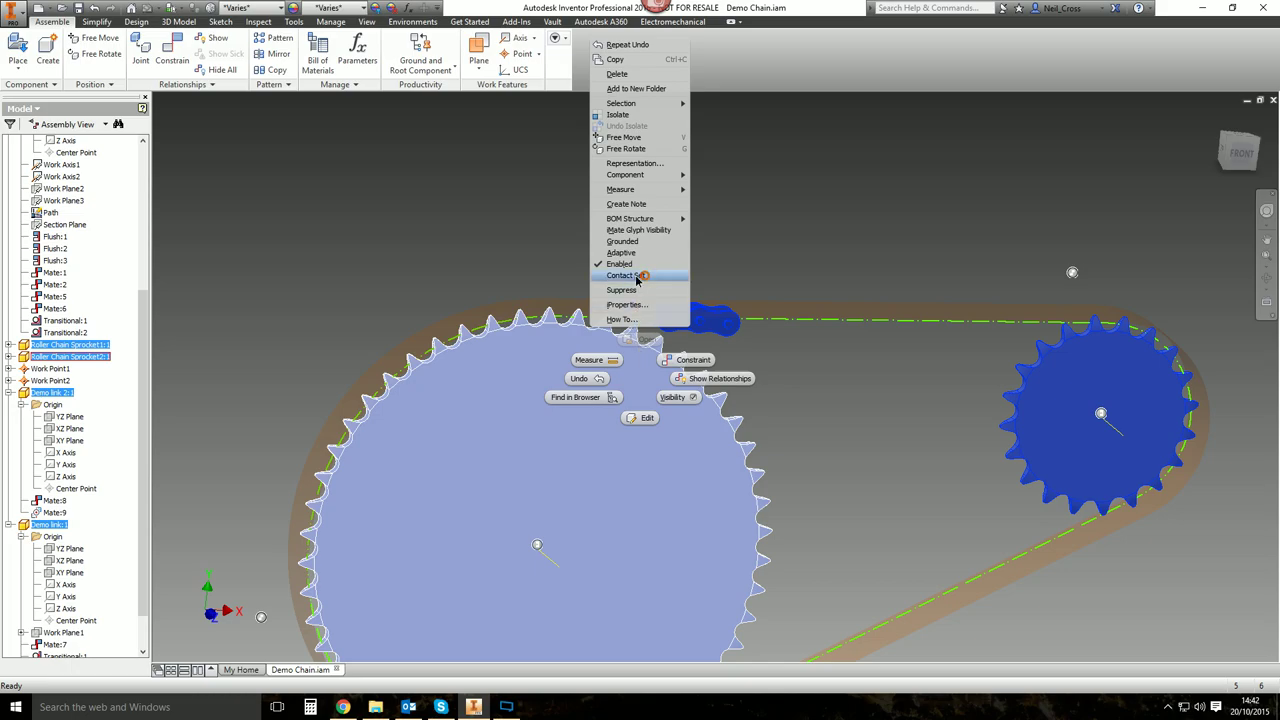
{"action": "left_click", "coordinate": [635, 286]}
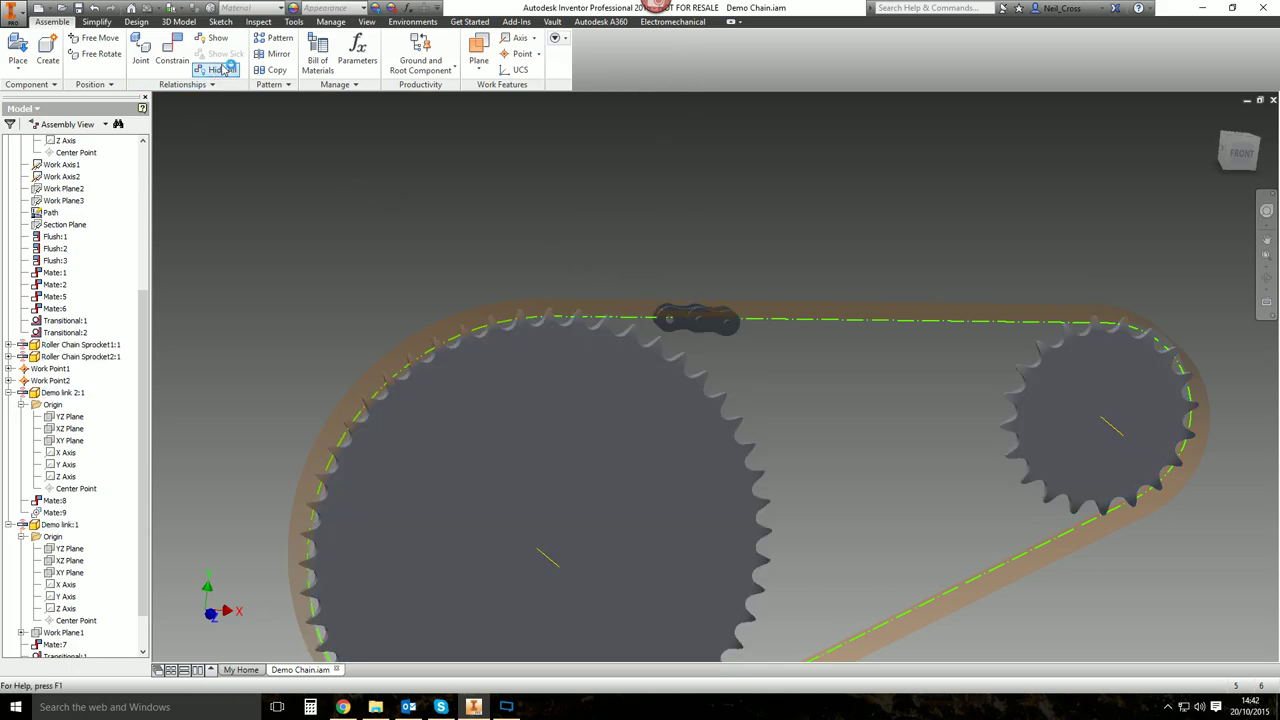
Activate the contact solver and test it by moving Demo link along the chain path beside the large sprocket.
{"action": "left_click", "coordinate": [258, 23]}
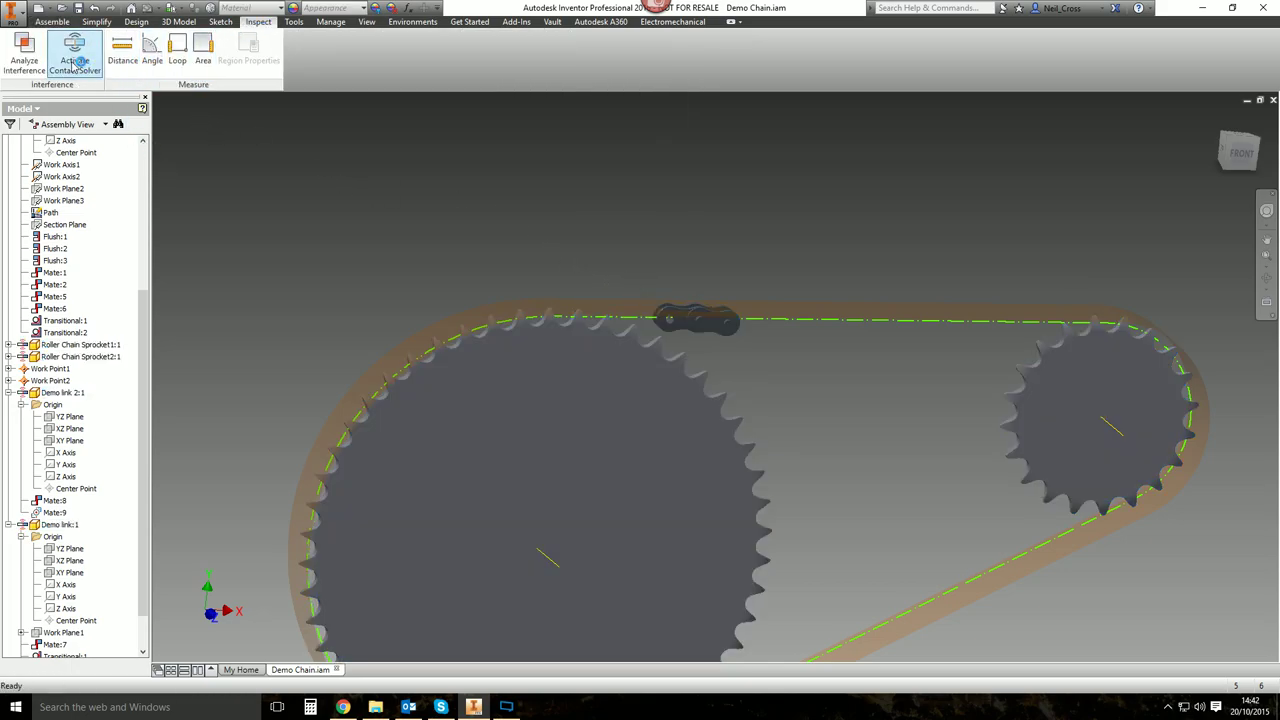
{"action": "left_click", "coordinate": [52, 22]}
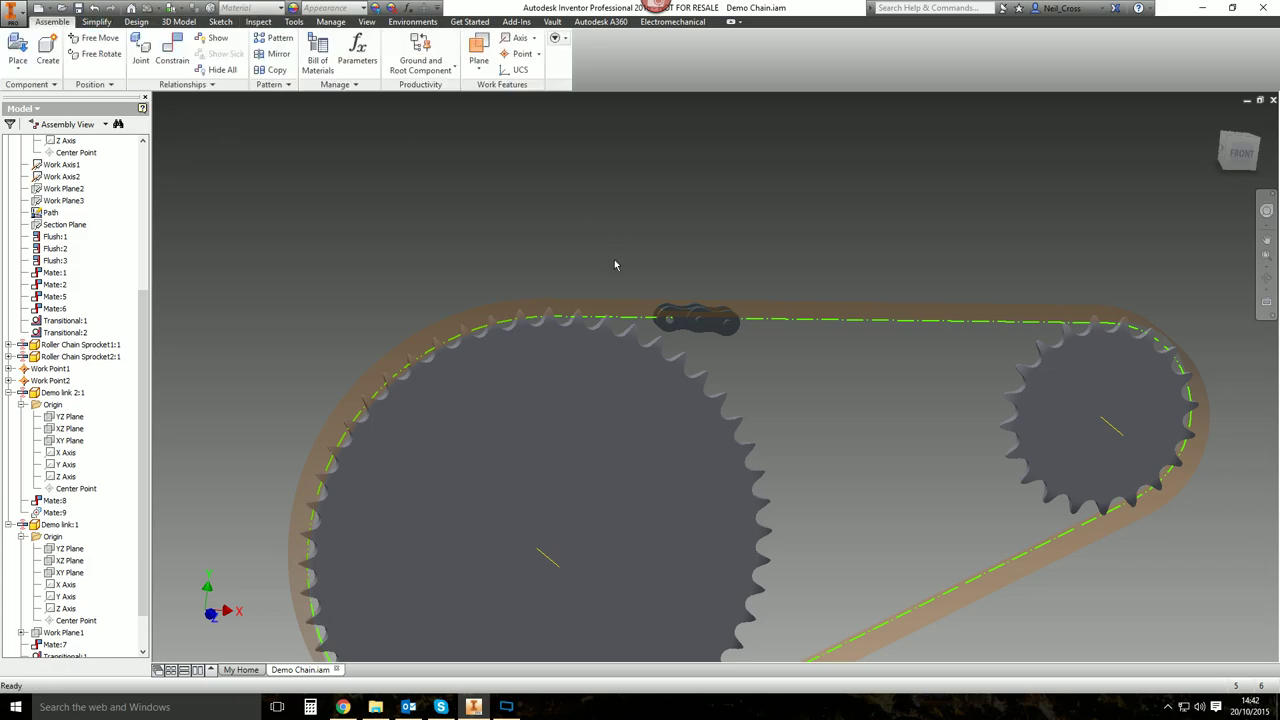
{"action": "key", "text": "F2"}
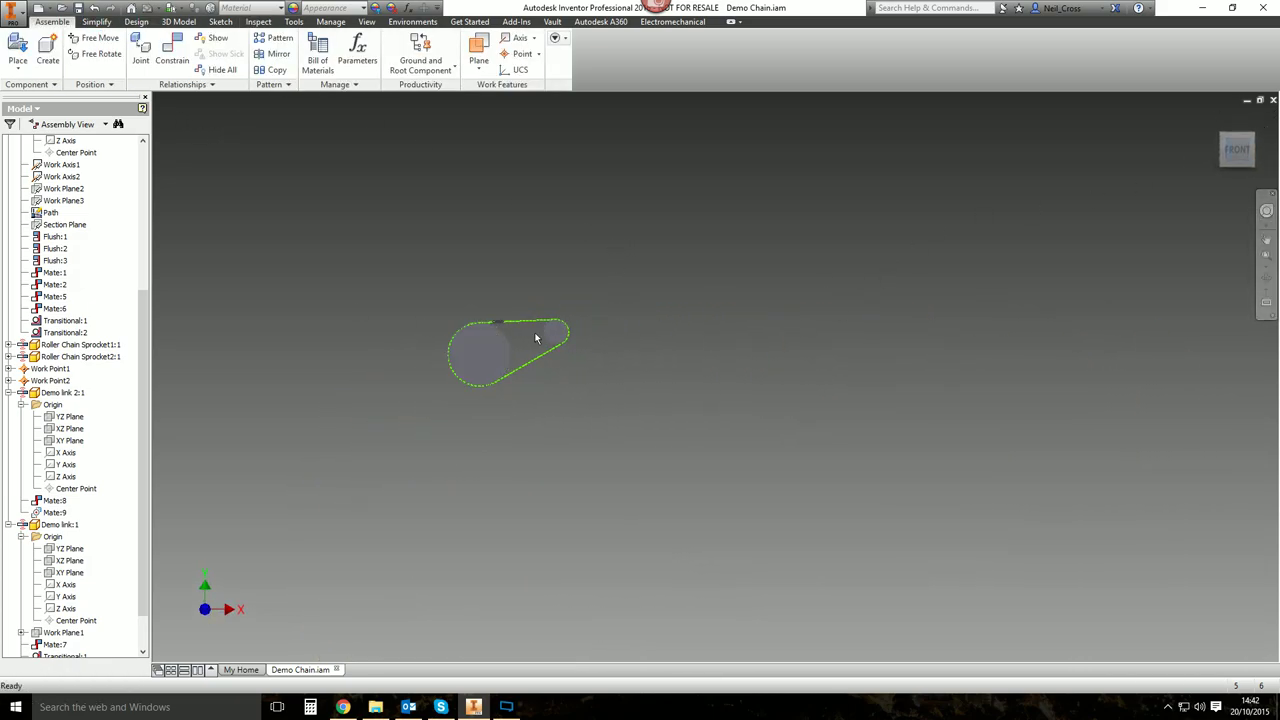
{"action": "scroll", "coordinate": [545, 332], "scroll_direction": "down", "scroll_amount": 6}
{"action": "middle_click_drag", "start_coordinate": [311, 296], "coordinate": [777, 321]}
{"action": "scroll", "coordinate": [542, 286], "scroll_direction": "down", "scroll_amount": 2}
{"action": "middle_click_drag", "start_coordinate": [542, 286], "coordinate": [680, 284]}
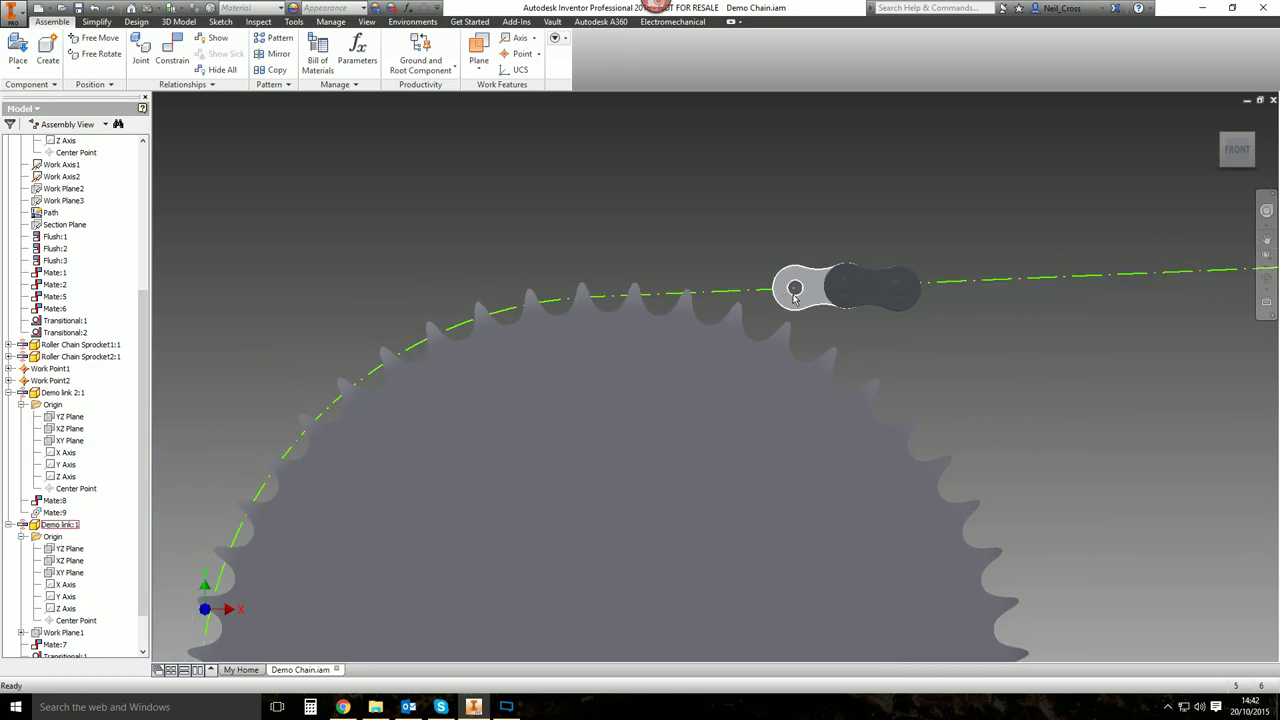
{"action": "left_click_drag", "start_coordinate": [786, 306], "coordinate": [814, 297]}
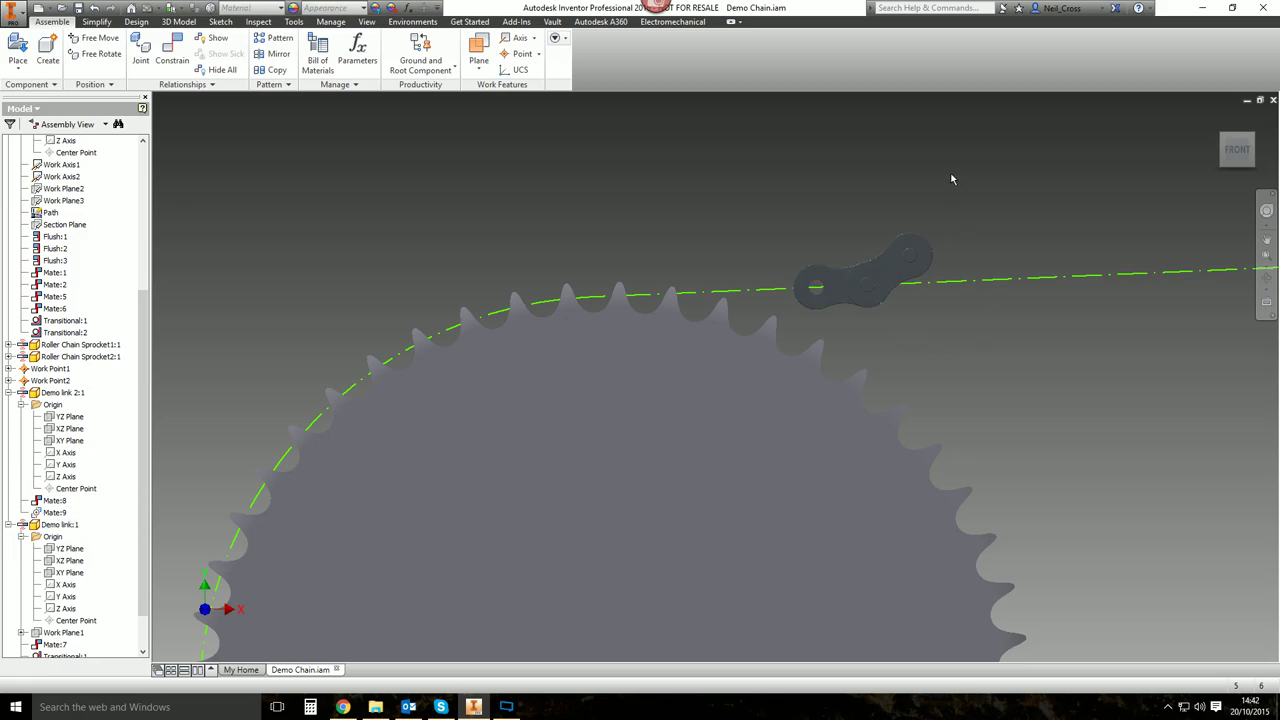
Hide the Roller Chain component and undo the visibility change.
{"action": "middle_click_drag", "start_coordinate": [951, 179], "coordinate": [148, 394], "text": "shift"}
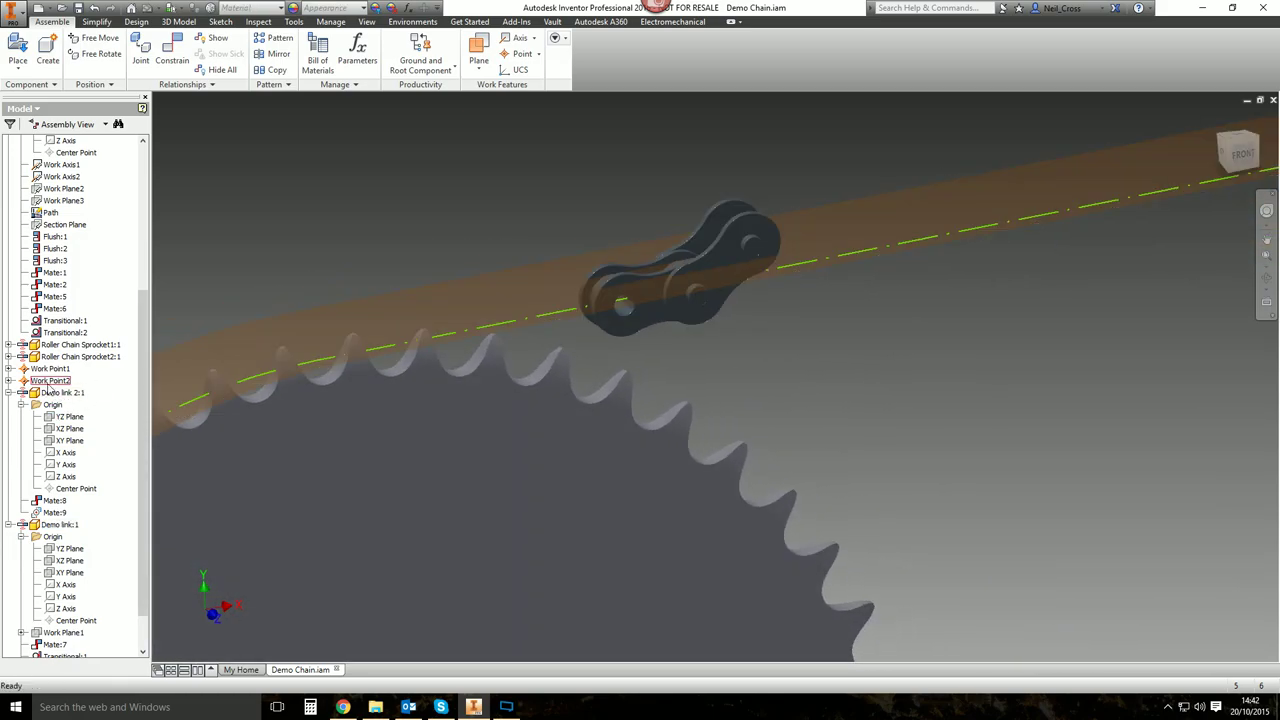
{"action": "left_click_drag", "start_coordinate": [143, 386], "coordinate": [150, 256]}
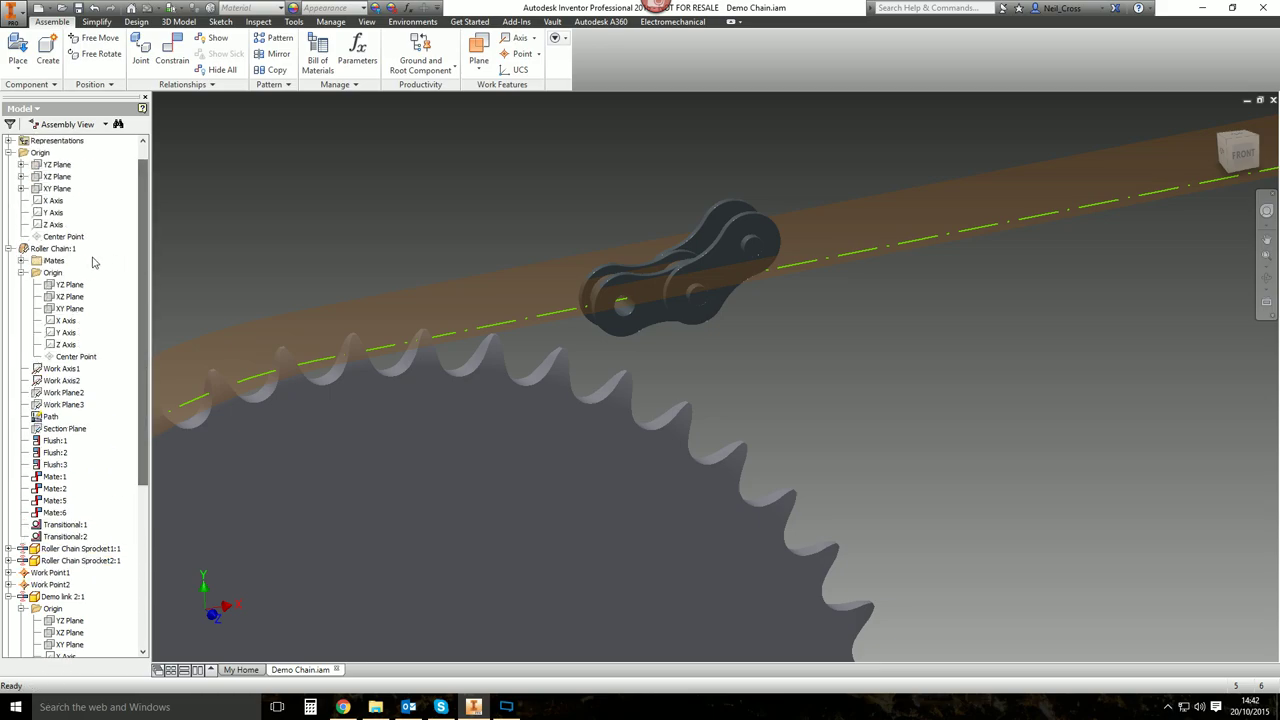
{"action": "right_click", "coordinate": [62, 252]}
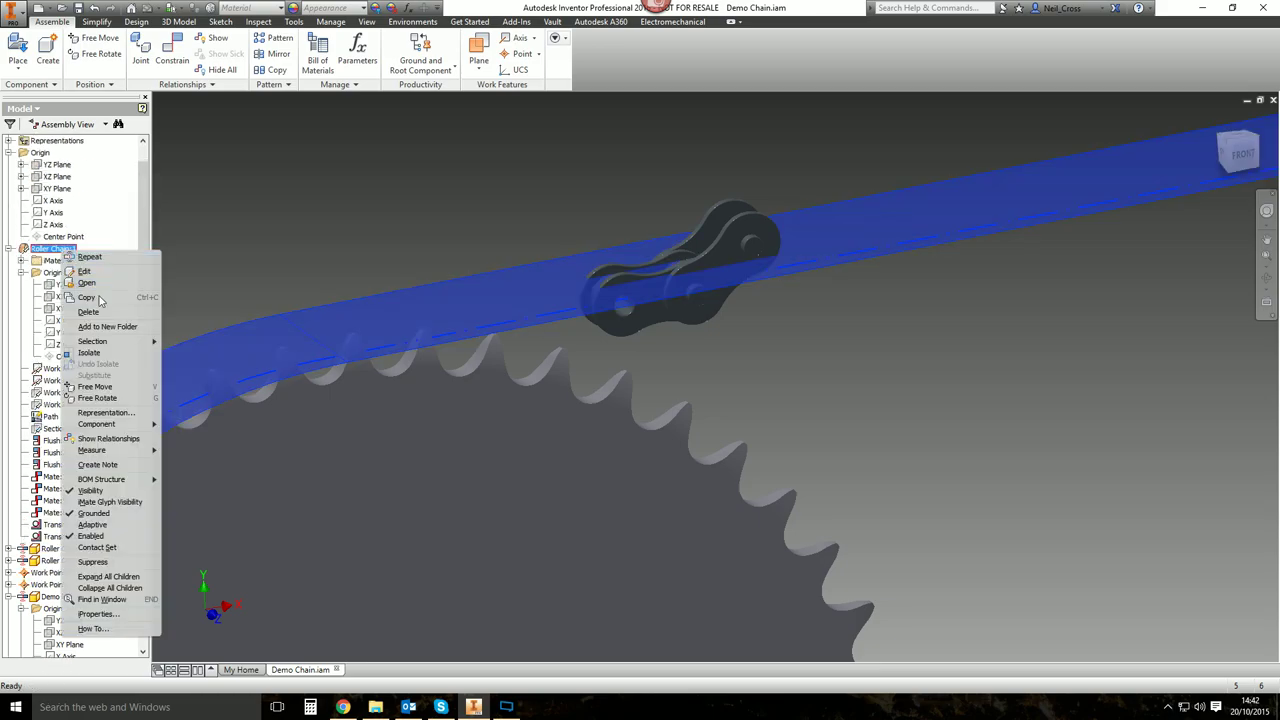
{"action": "left_click", "coordinate": [91, 490]}
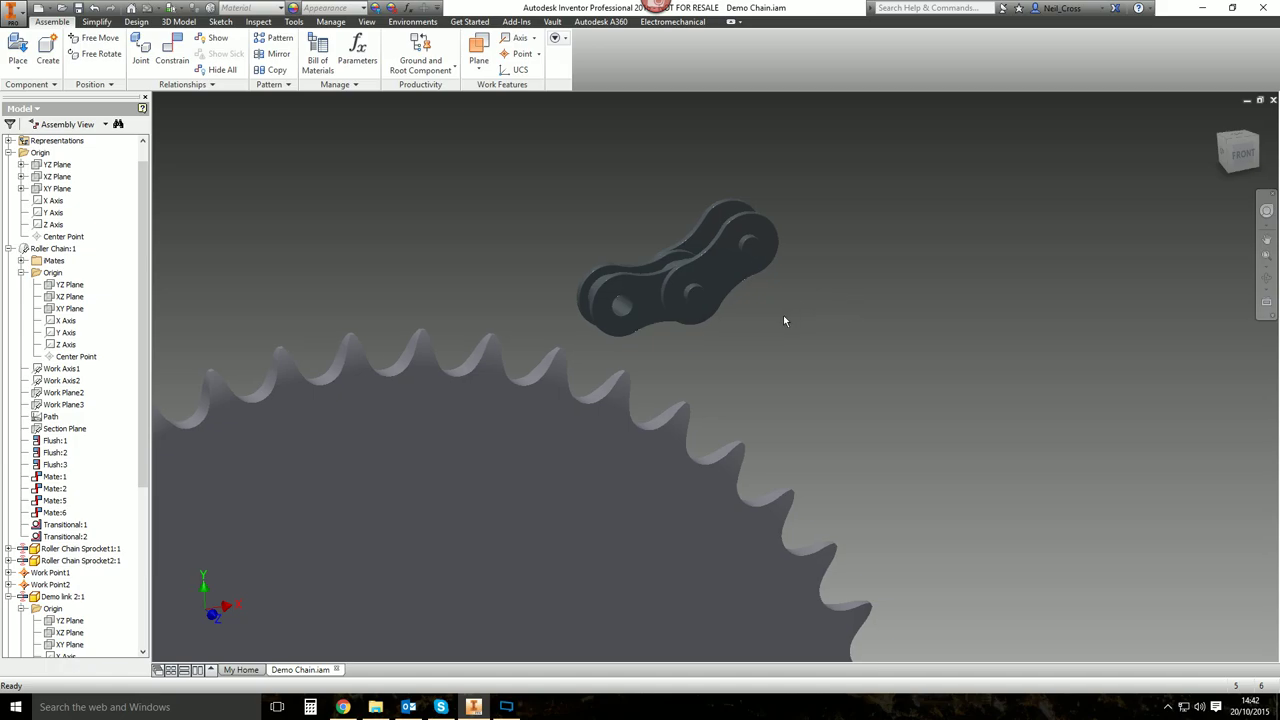
{"action": "key", "text": "ctrl+z"}
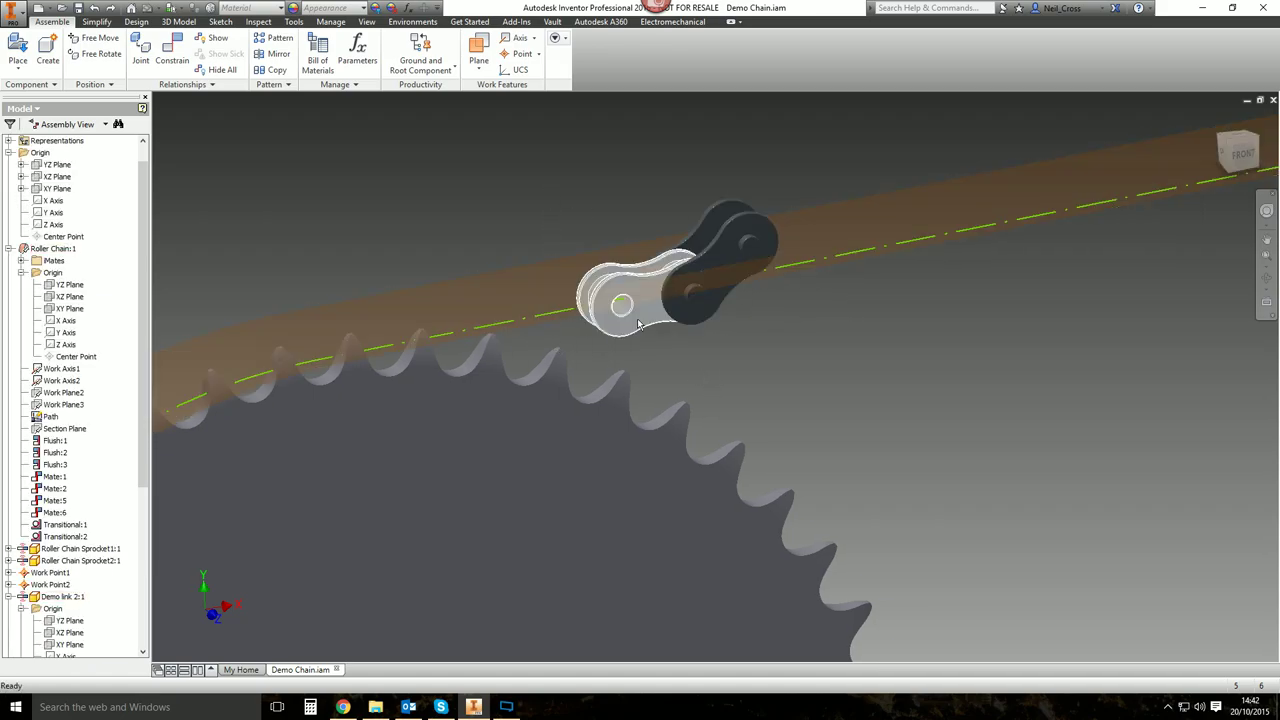
Move the link pair on the upper run so that Demo link 2 swings down towards the chain path.
{"action": "left_click_drag", "start_coordinate": [549, 301], "coordinate": [800, 297]}
{"action": "middle_click_drag", "start_coordinate": [878, 313], "coordinate": [884, 370], "text": "shift"}
{"action": "left_click", "coordinate": [884, 372]}
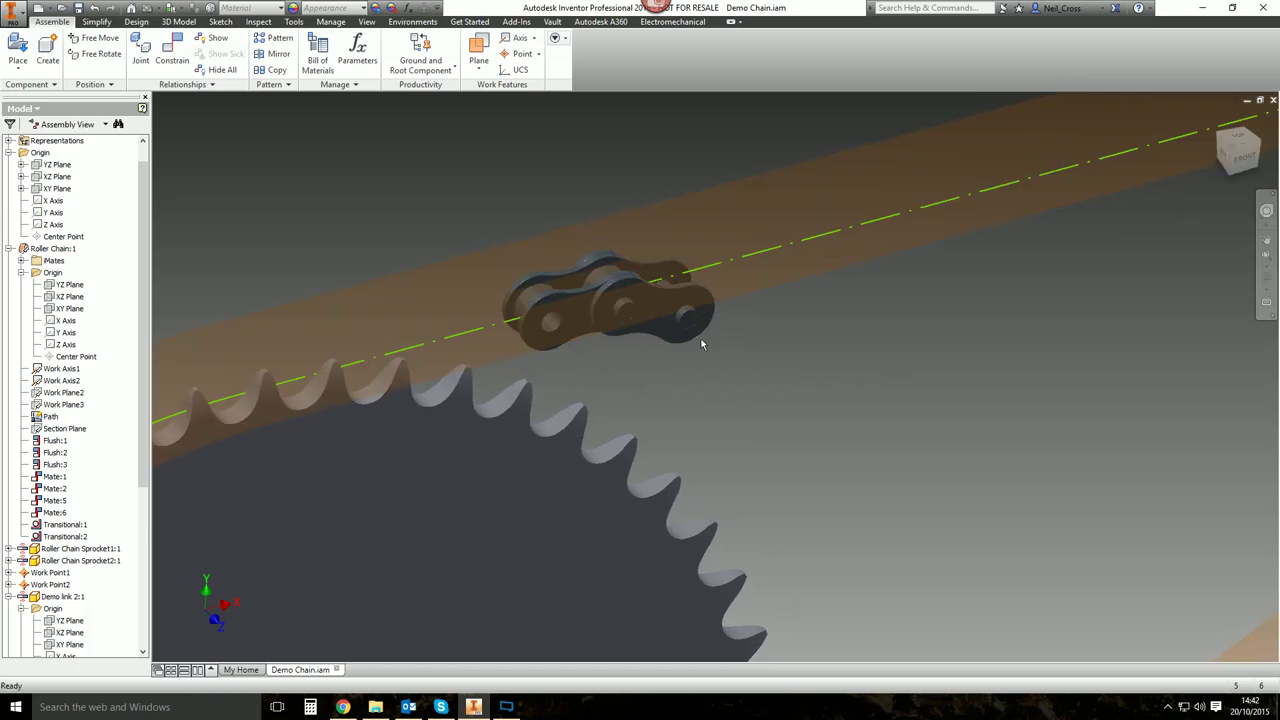
Duplicate Demo link 2 in the space below the chain path and delete the duplicate.
{"action": "left_click", "coordinate": [696, 334]}
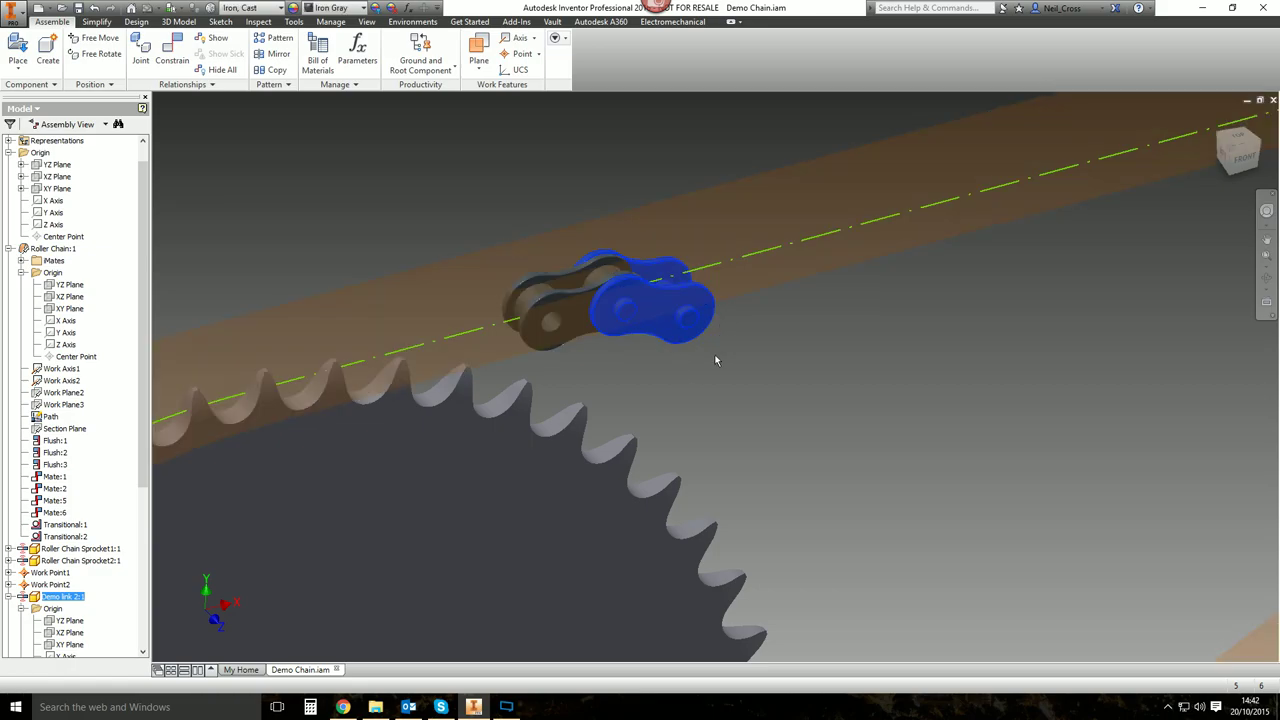
{"action": "left_click", "coordinate": [713, 380]}
{"action": "left_click", "coordinate": [667, 328]}
{"action": "right_click", "coordinate": [671, 328]}
{"action": "left_click", "coordinate": [657, 403]}
{"action": "right_click", "coordinate": [828, 331]}
{"action": "left_click", "coordinate": [826, 417]}
{"action": "left_click", "coordinate": [815, 413]}
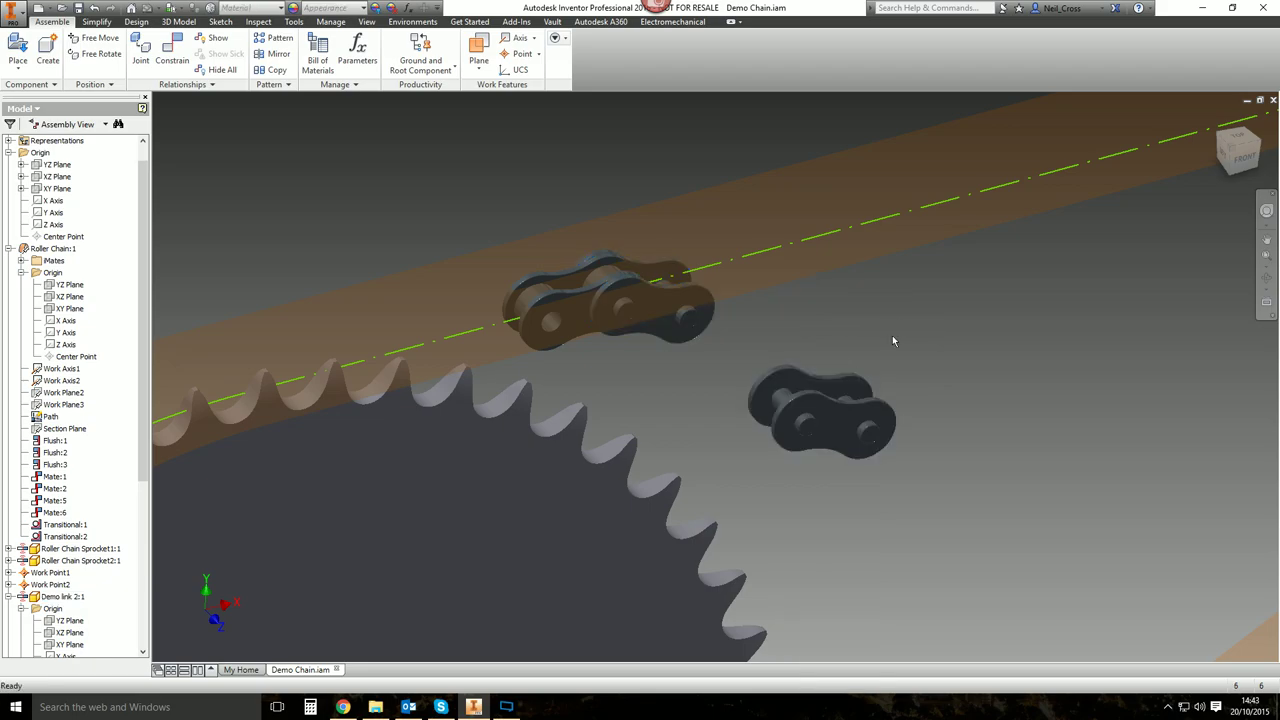
{"action": "middle_click_drag", "start_coordinate": [892, 335], "coordinate": [840, 392], "text": "shift"}
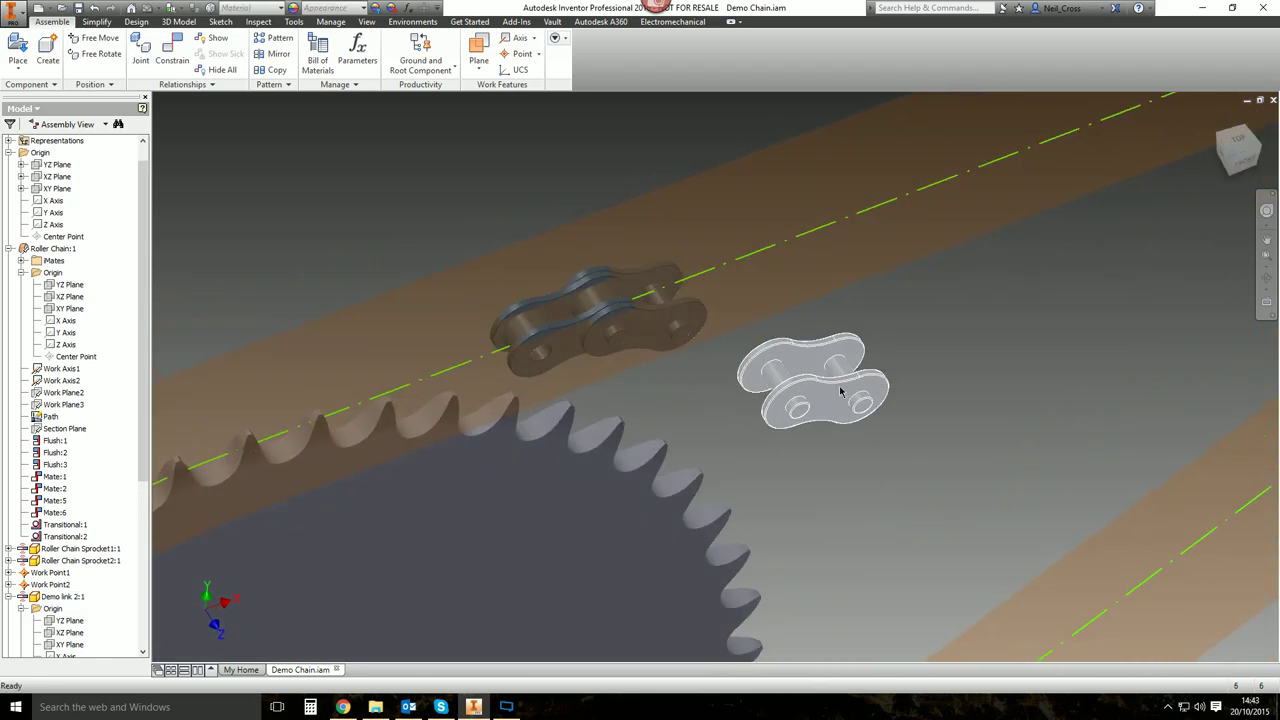
{"action": "key", "text": "Delete"}
{"action": "key", "text": "F5"}
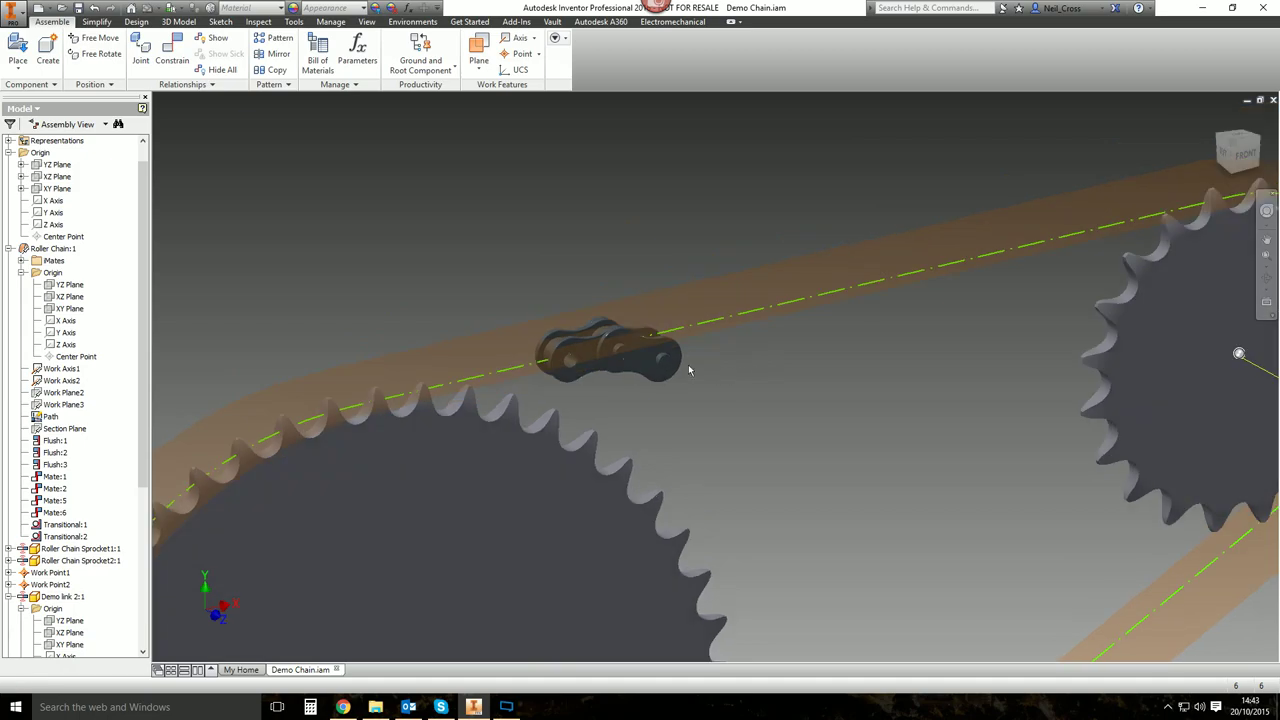
Copy Demo link 2 and paste a second instance beside the link pair, below the upper run.
{"action": "left_click", "coordinate": [670, 371]}
{"action": "key", "text": "ctrl+c"}
{"action": "key", "text": "ctrl+v"}
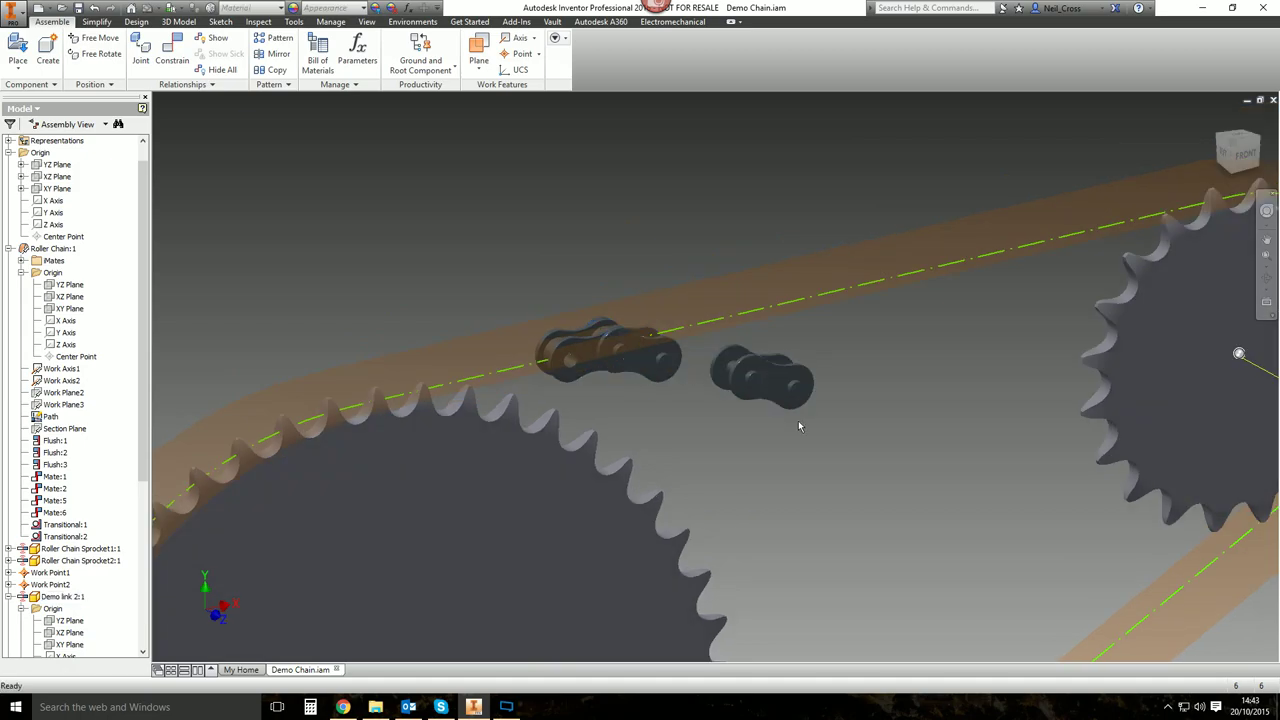
{"action": "left_click", "coordinate": [706, 316]}
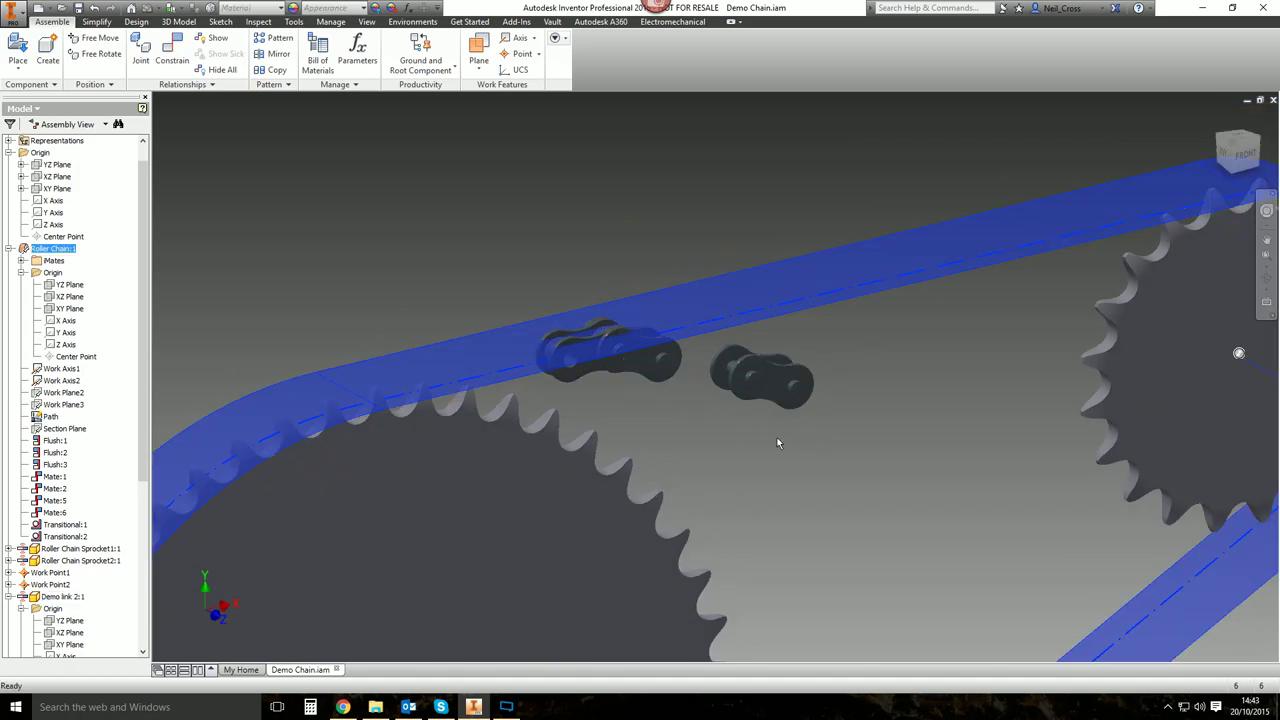
{"action": "scroll", "coordinate": [752, 400], "scroll_direction": "up", "scroll_amount": 4}
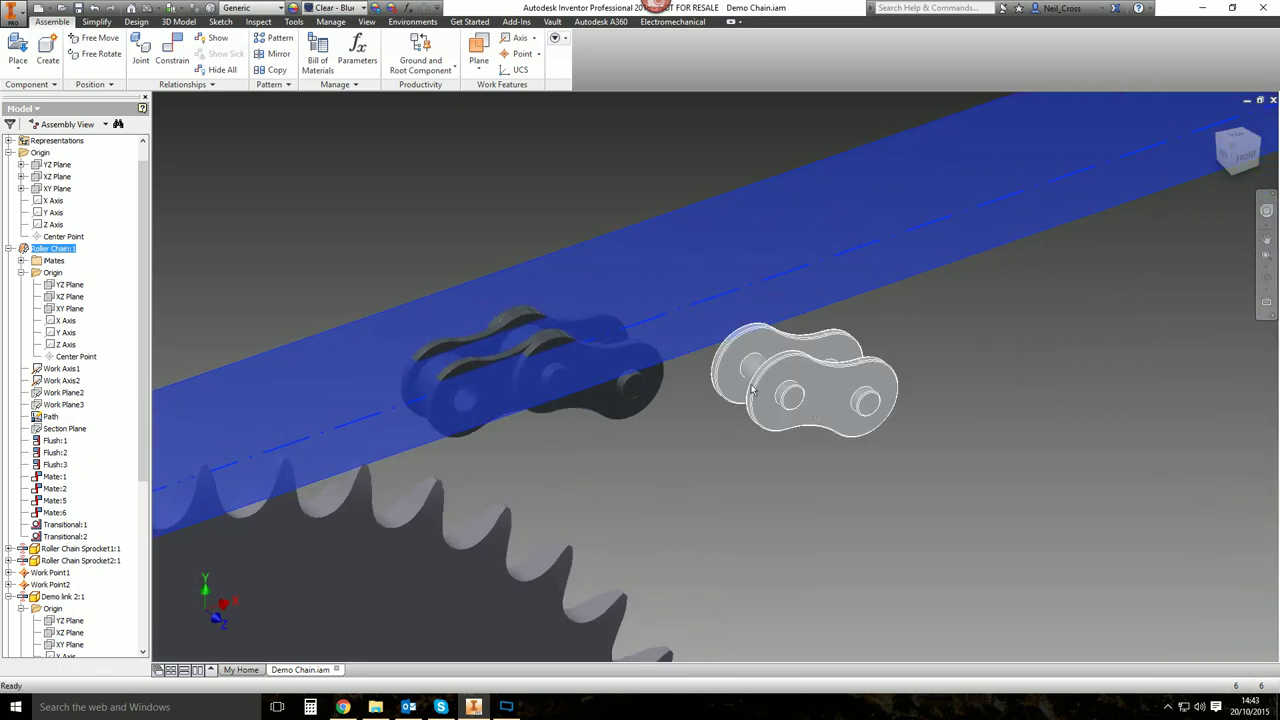
{"action": "middle_click_drag", "start_coordinate": [677, 380], "coordinate": [691, 380], "text": "shift"}
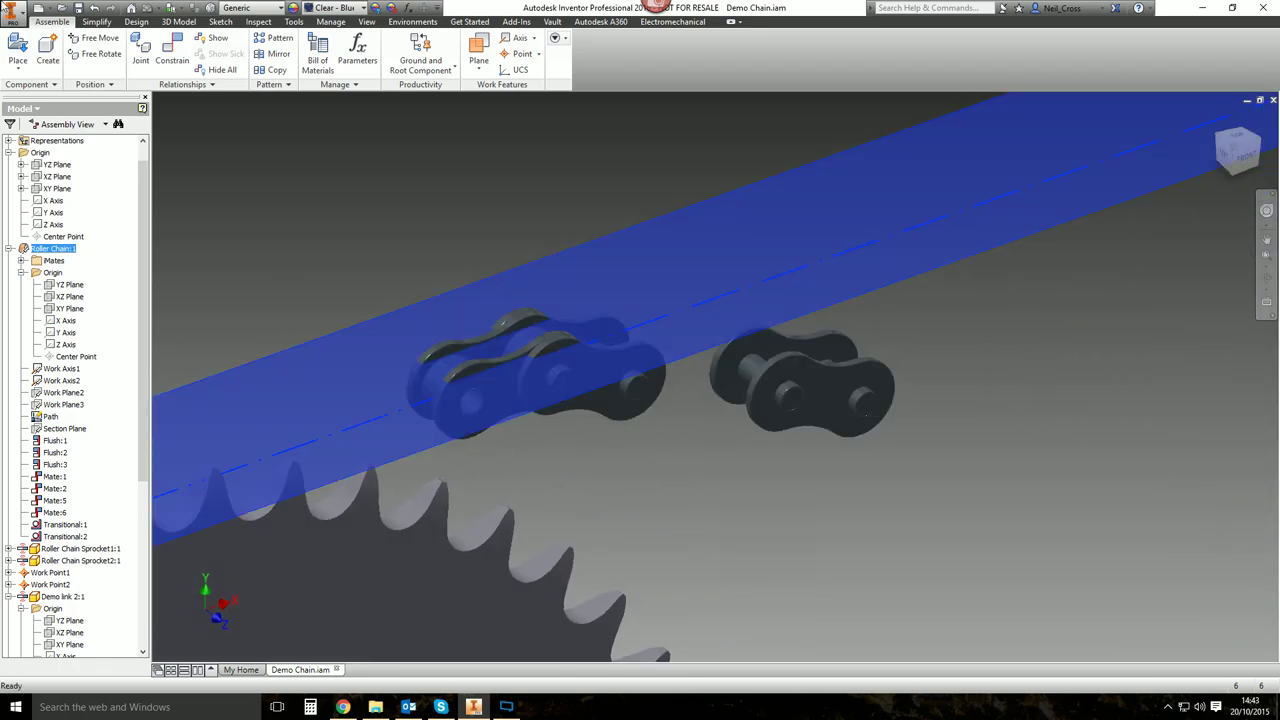
Open TFI Chain Link 2.ipt, show the solid derived from TFI Chain Link.ipt, and return to the Demo Chain assembly.
{"action": "left_click", "coordinate": [67, 8]}
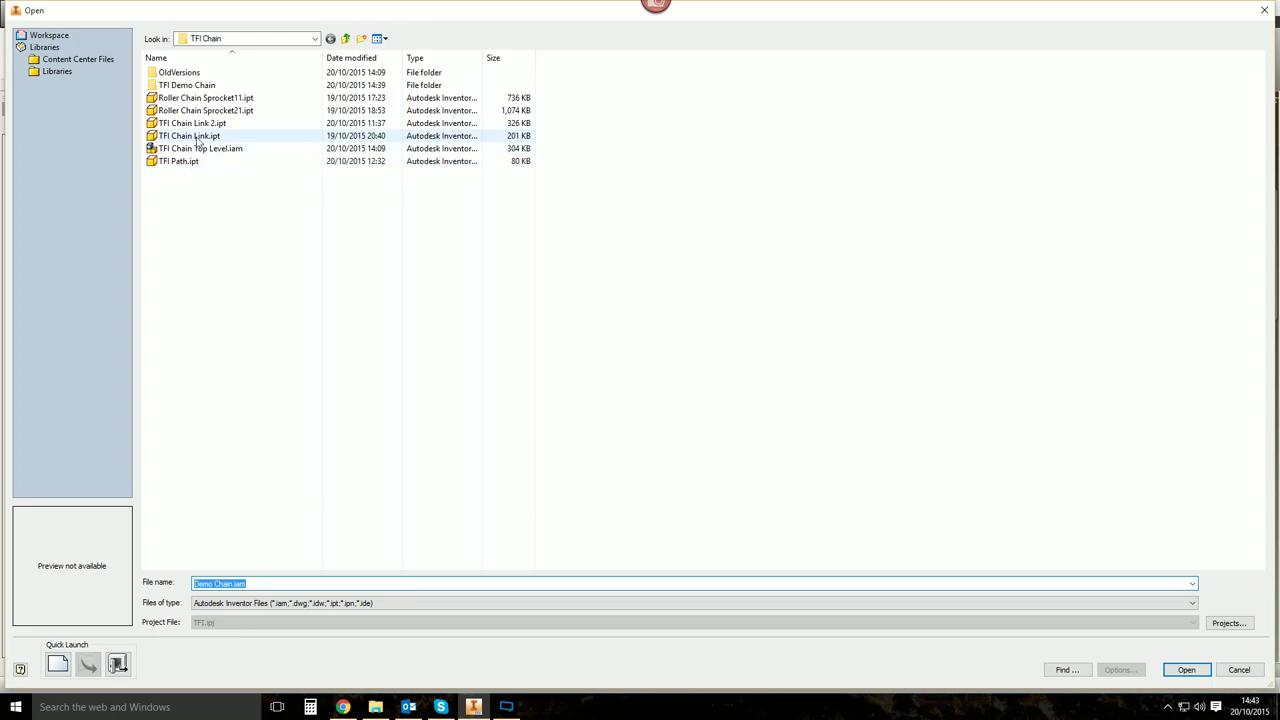
{"action": "double_click", "coordinate": [197, 124]}
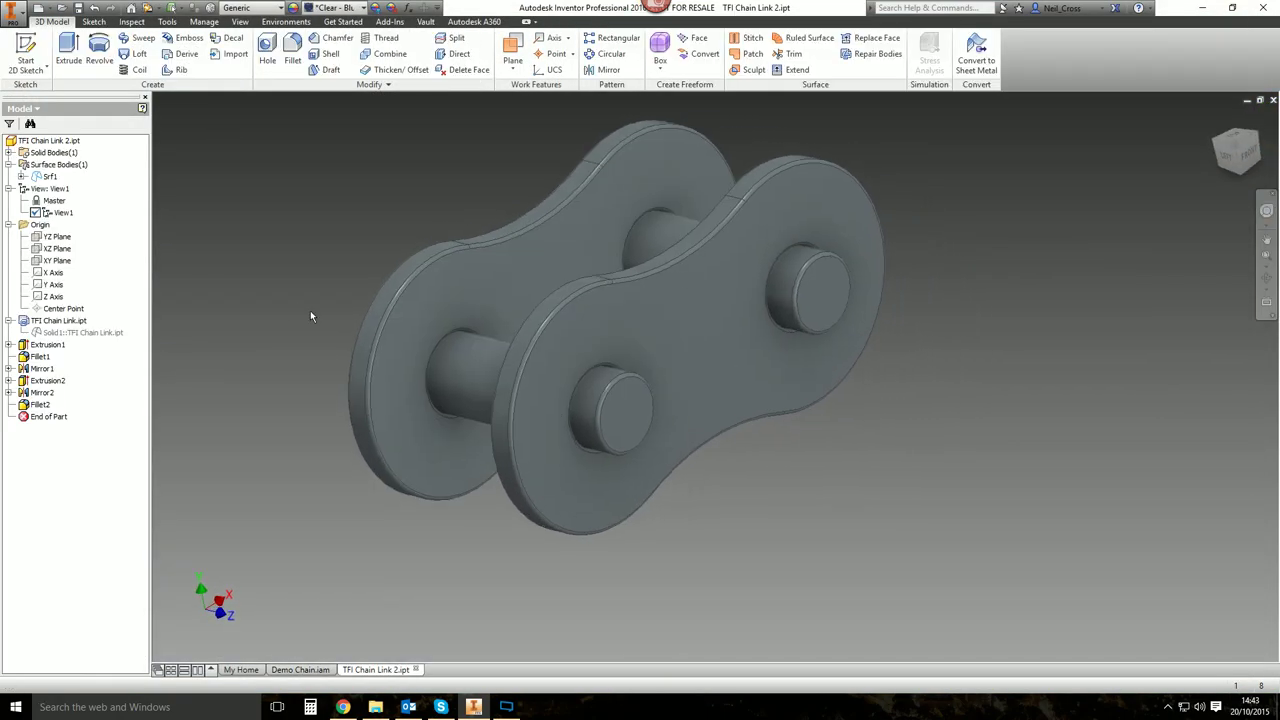
{"action": "right_click", "coordinate": [69, 336]}
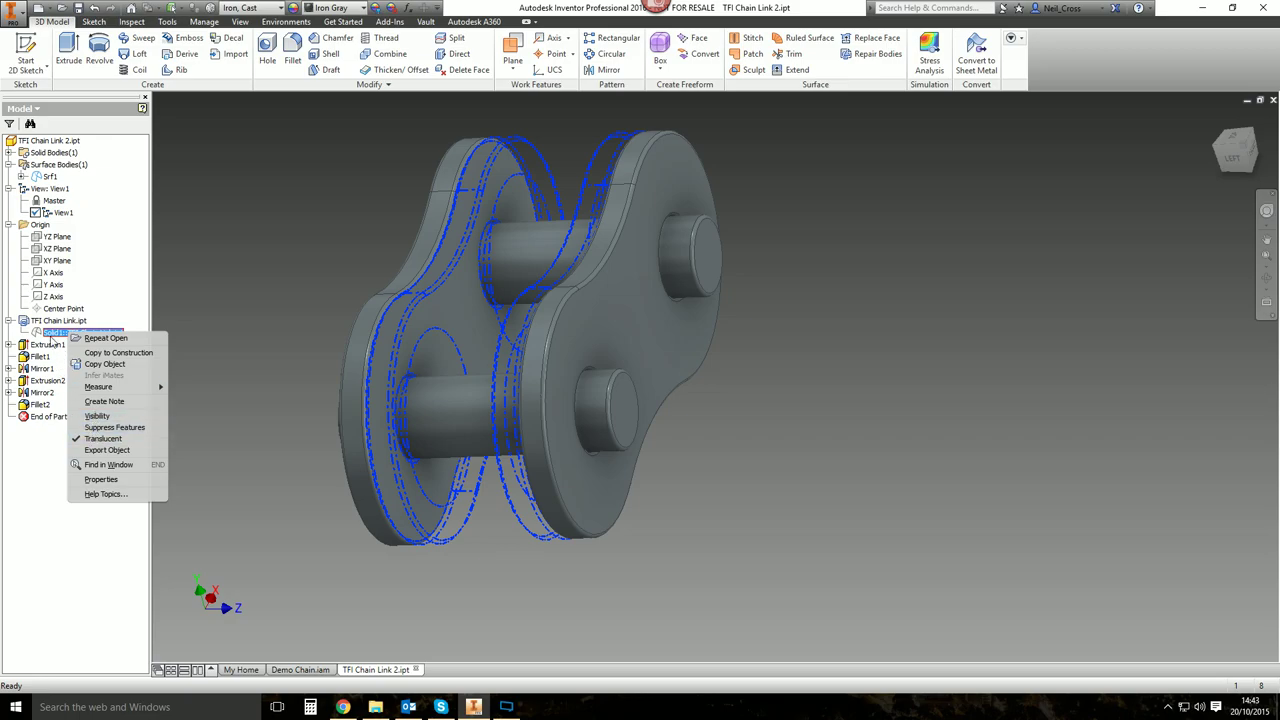
{"action": "left_click", "coordinate": [100, 416]}
{"action": "left_click", "coordinate": [300, 669]}
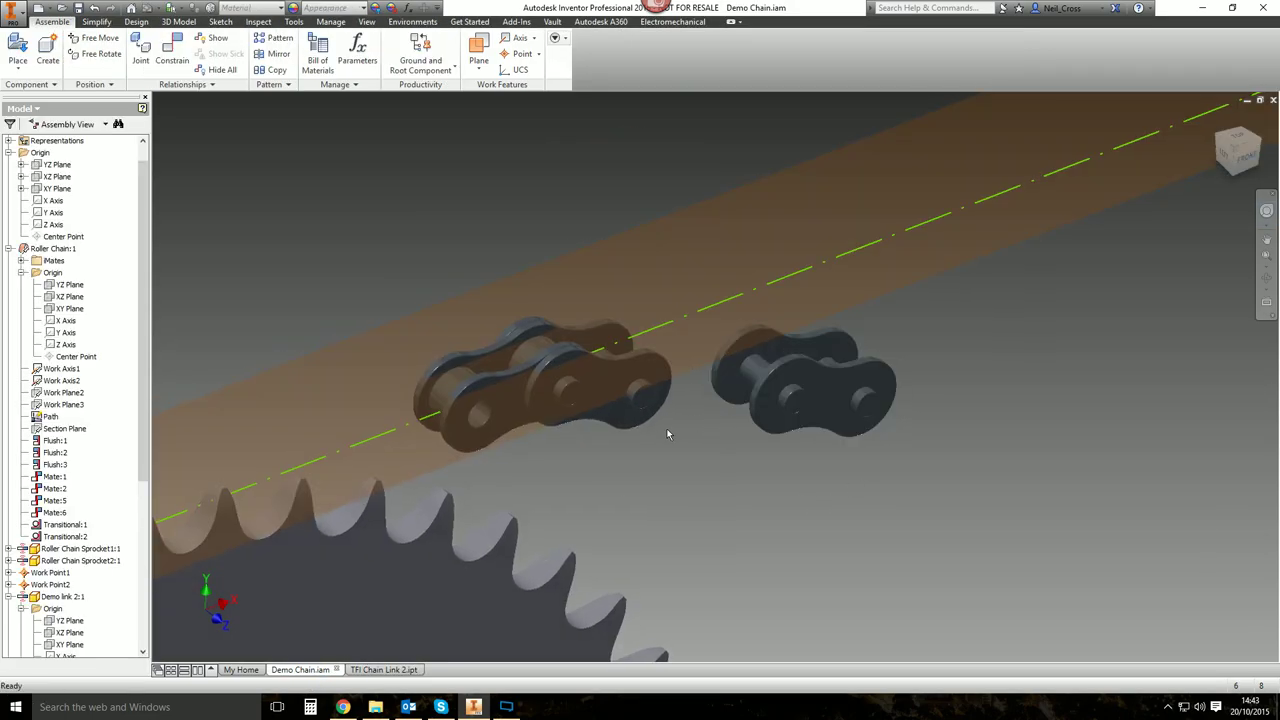
Copy Demo link 2 and paste a third instance between the link pair and the second instance.
{"action": "left_click", "coordinate": [621, 412]}
{"action": "key", "text": "ctrl+c"}
{"action": "key", "text": "ctrl+v"}
{"action": "left_click", "coordinate": [770, 578]}
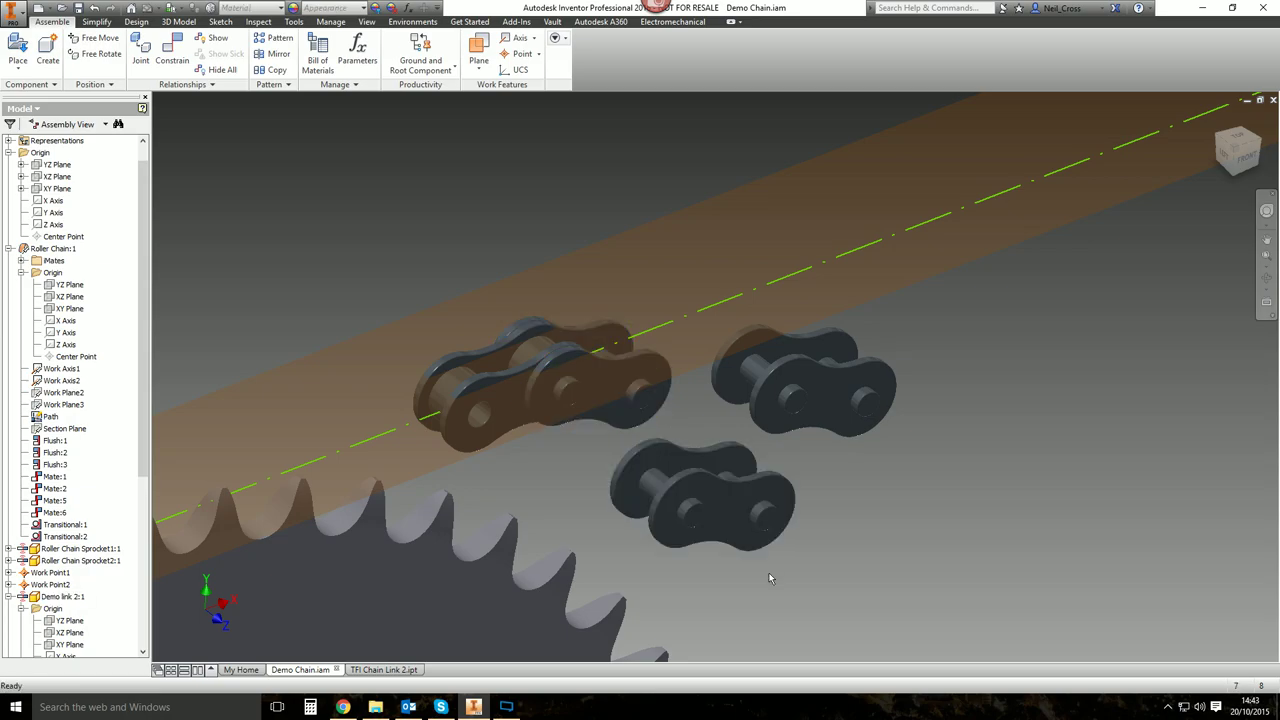
Hide the derived TFI Chain Link solid in TFI Chain Link 2.ipt and close that part.
{"action": "left_click", "coordinate": [380, 669]}
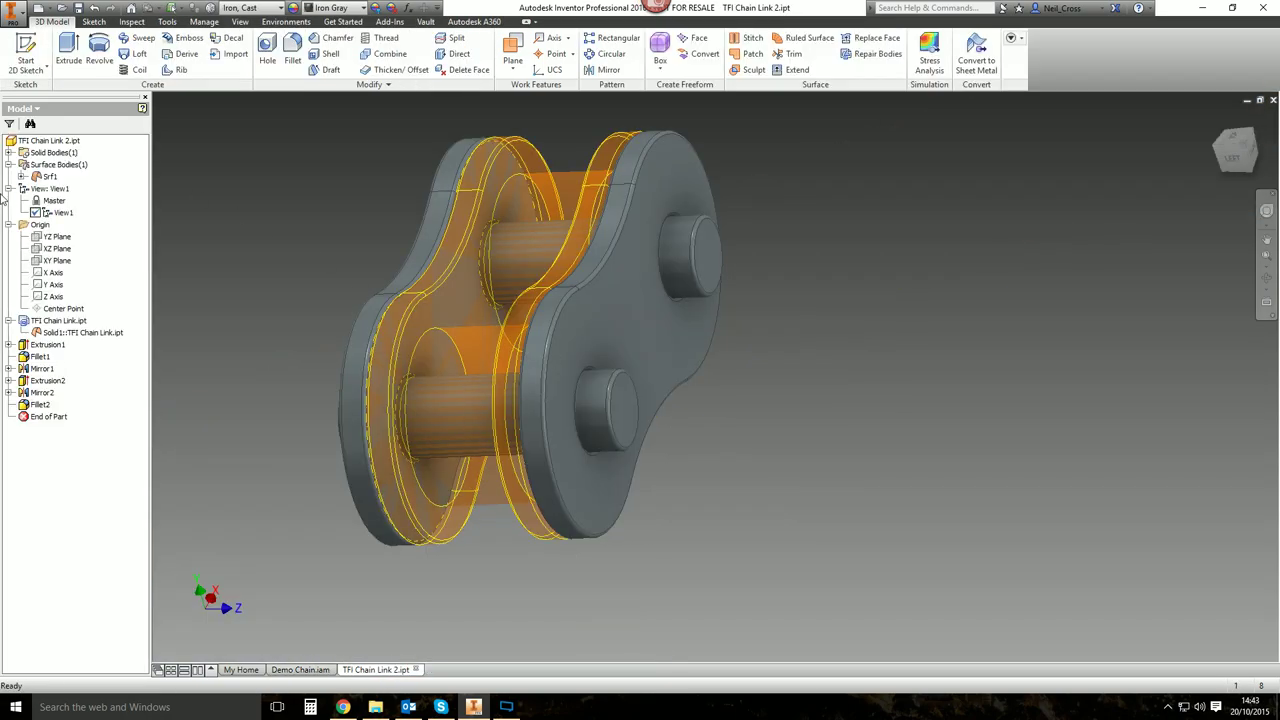
{"action": "right_click", "coordinate": [68, 334]}
{"action": "left_click", "coordinate": [107, 426]}
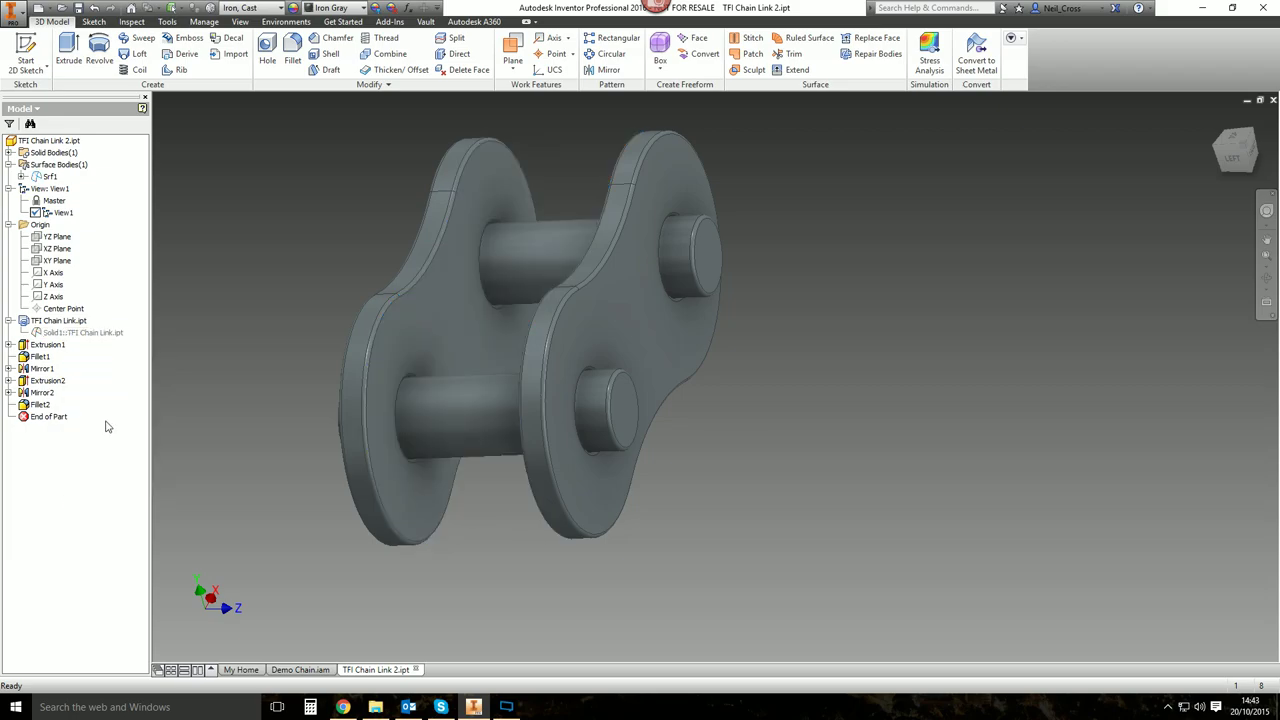
{"action": "left_click", "coordinate": [1273, 100]}
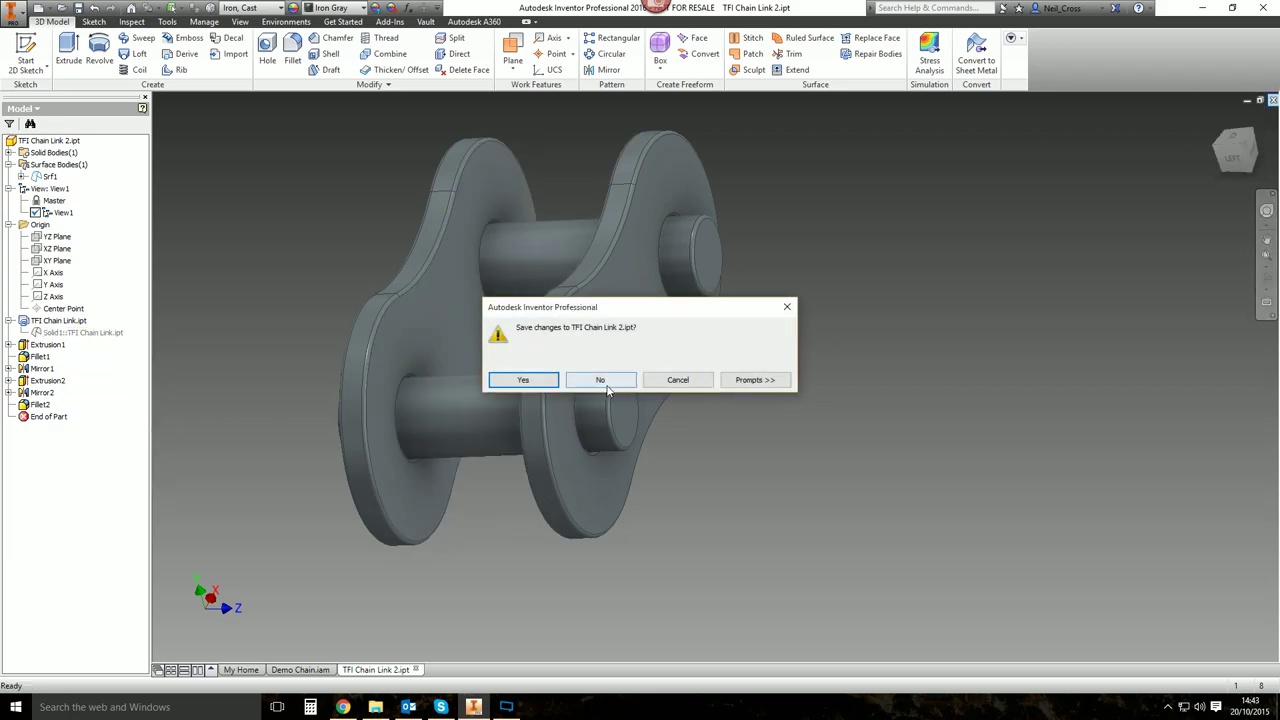
{"action": "left_click", "coordinate": [523, 380]}
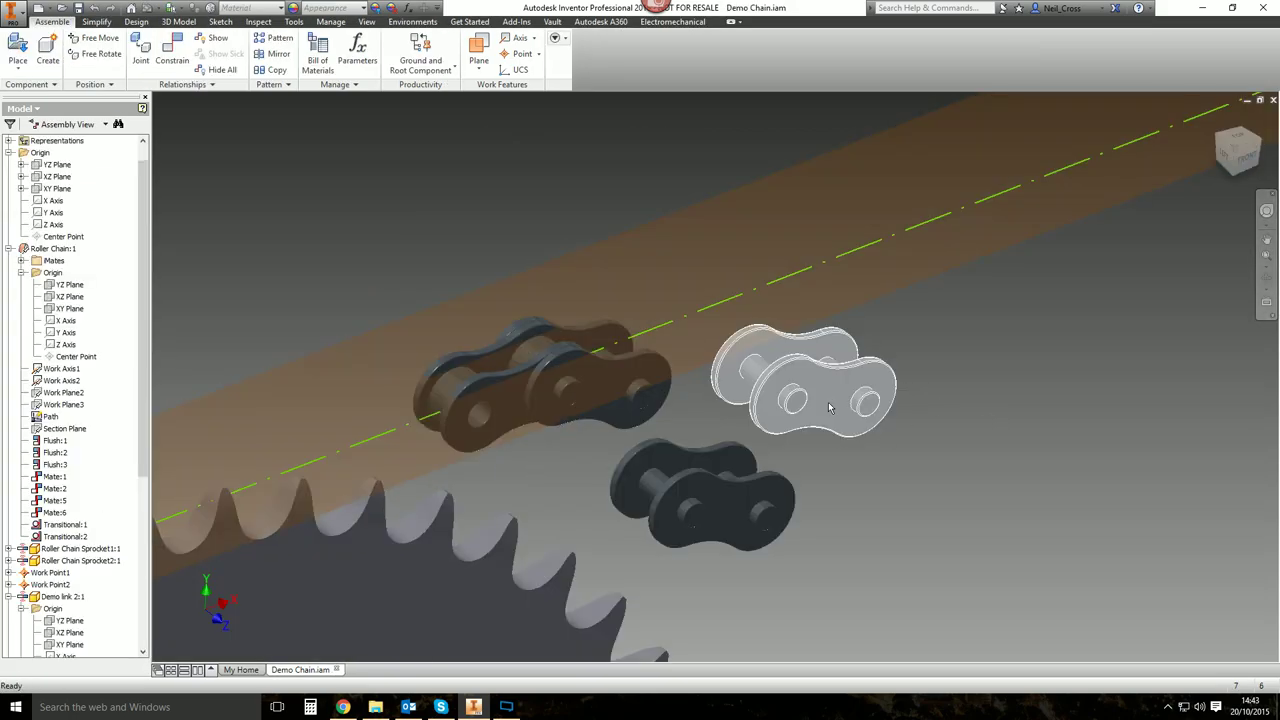
Move the two loose Demo link 2 copies away from the chain and paste a second instance of Demo link beside the pair.
{"action": "left_click", "coordinate": [866, 427]}
{"action": "left_click_drag", "start_coordinate": [866, 427], "coordinate": [1052, 432]}
{"action": "left_click_drag", "start_coordinate": [700, 495], "coordinate": [977, 565]}
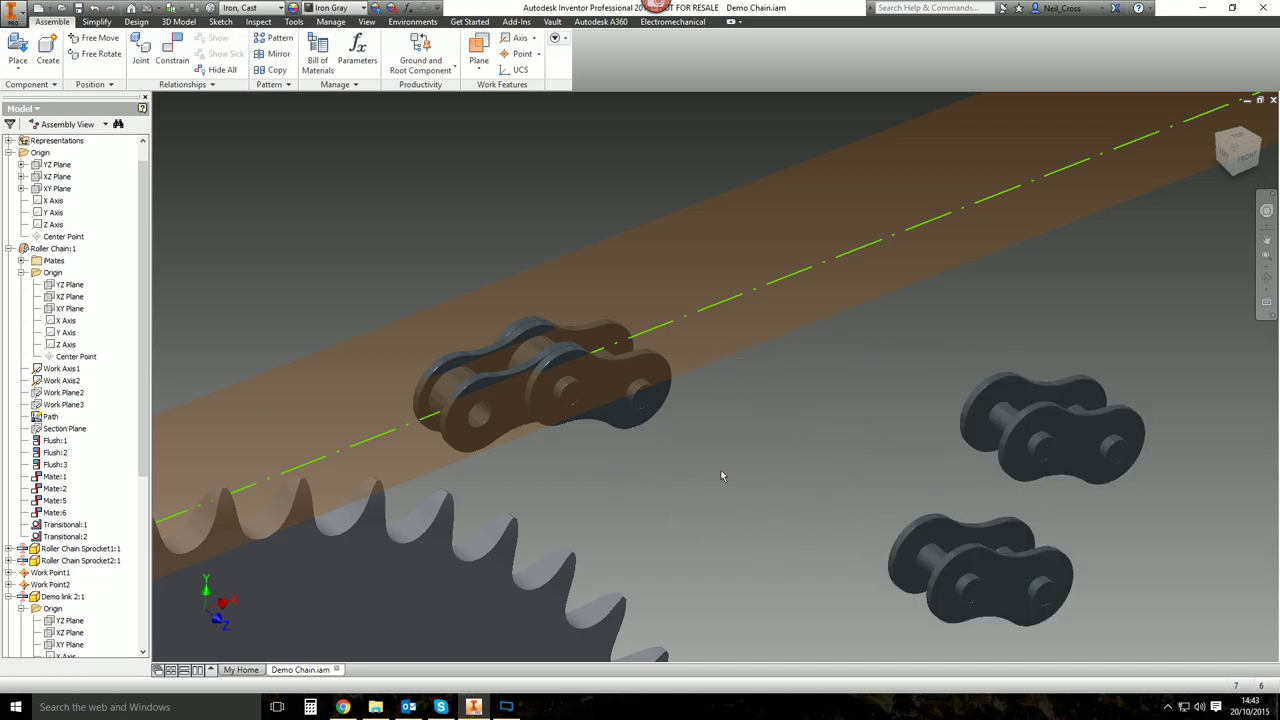
{"action": "key", "text": "ctrl+c"}
{"action": "key", "text": "ctrl+v"}
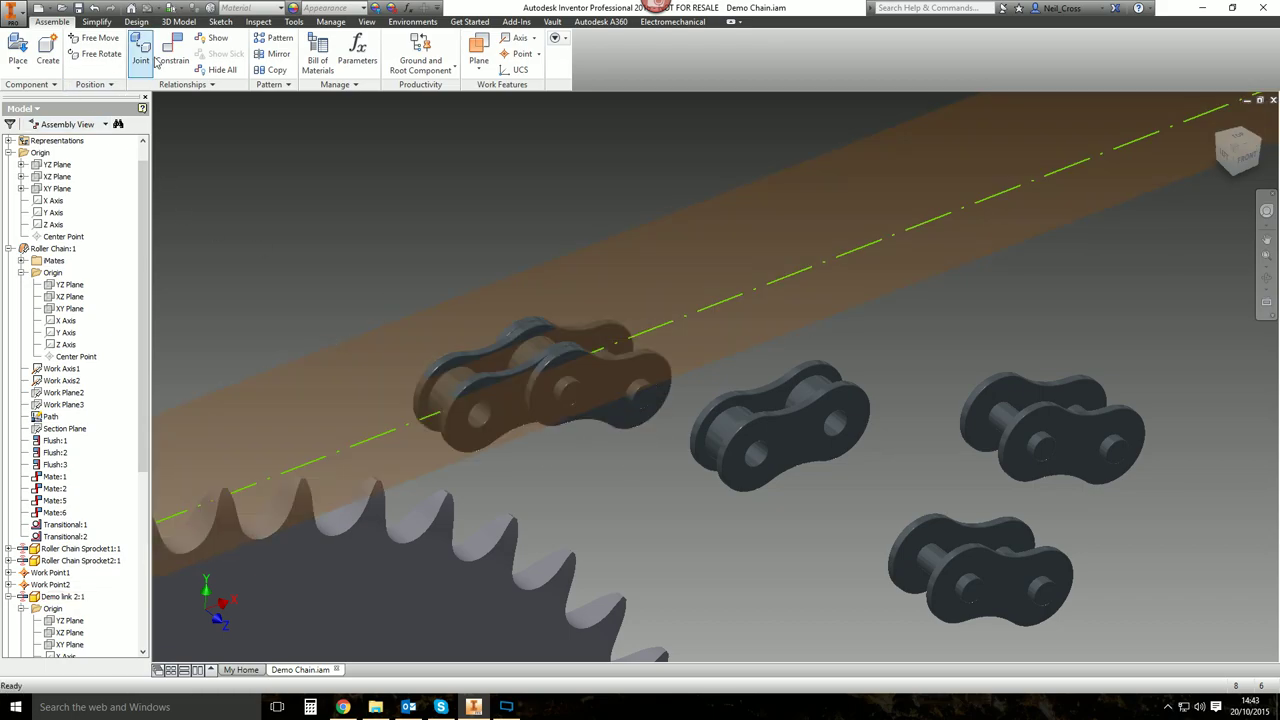
Collapse the Demo link 2:1 and Demo link:1 entries in the model tree and leave the constraint command.
{"action": "left_click", "coordinate": [172, 50]}
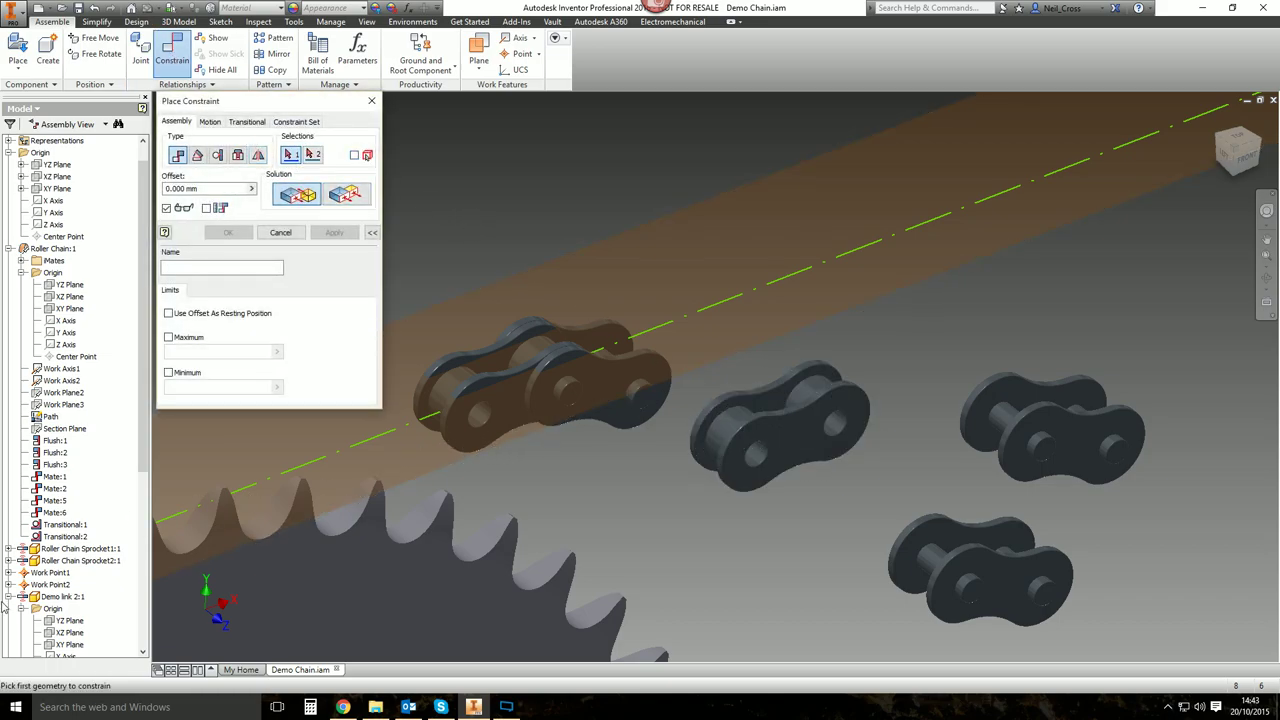
{"action": "left_click", "coordinate": [8, 597]}
{"action": "left_click", "coordinate": [10, 596]}
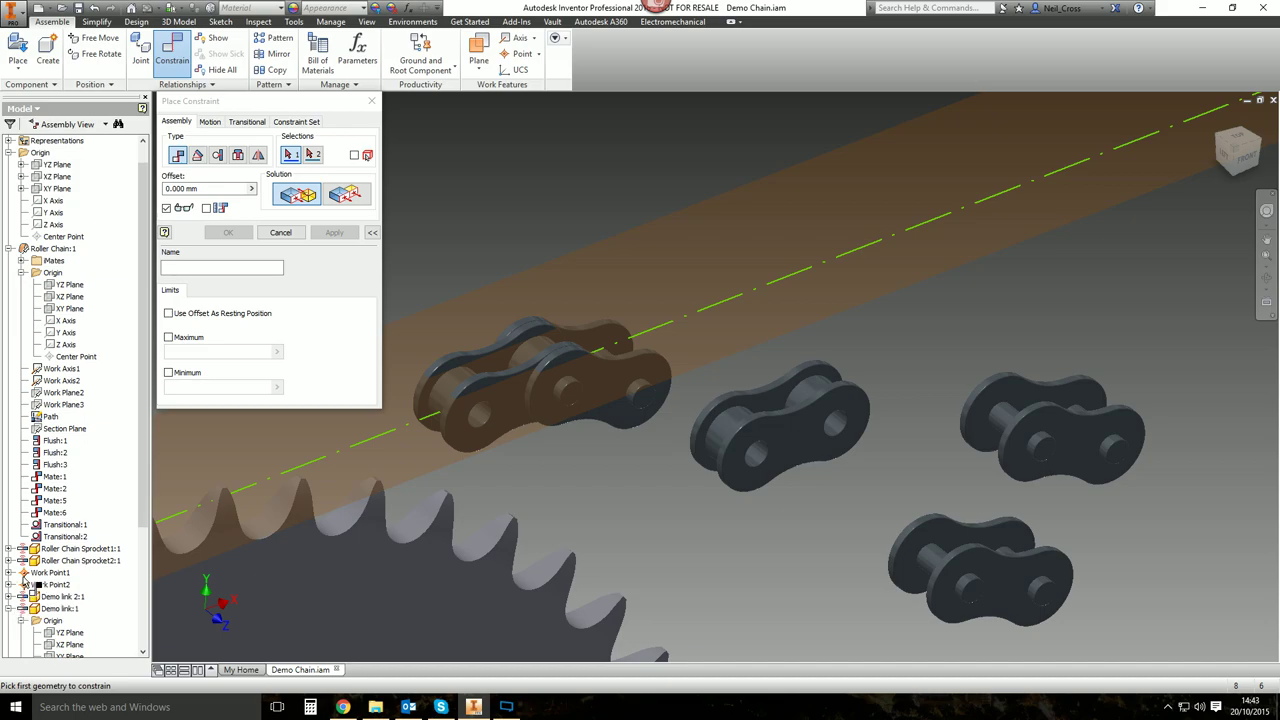
{"action": "scroll", "coordinate": [16, 540], "scroll_direction": "down", "scroll_amount": 2}
{"action": "left_click", "coordinate": [11, 537]}
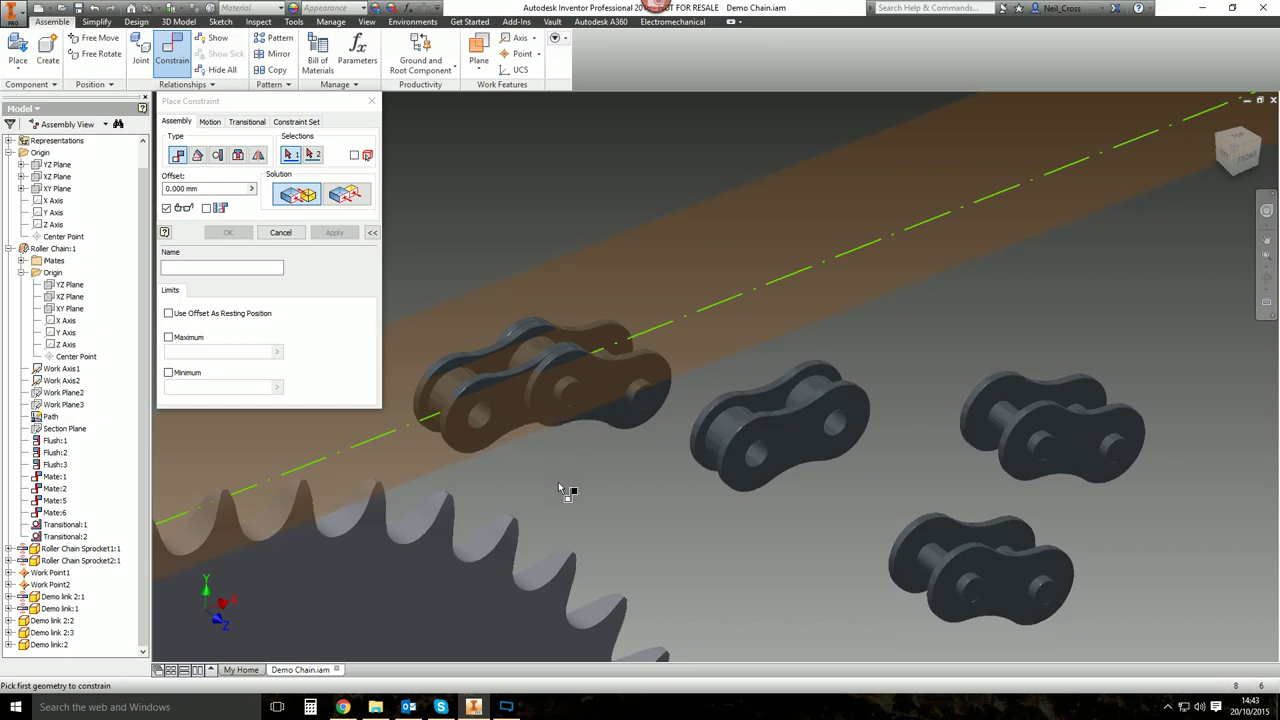
{"action": "middle_click_drag", "start_coordinate": [563, 487], "coordinate": [577, 480], "text": "shift"}
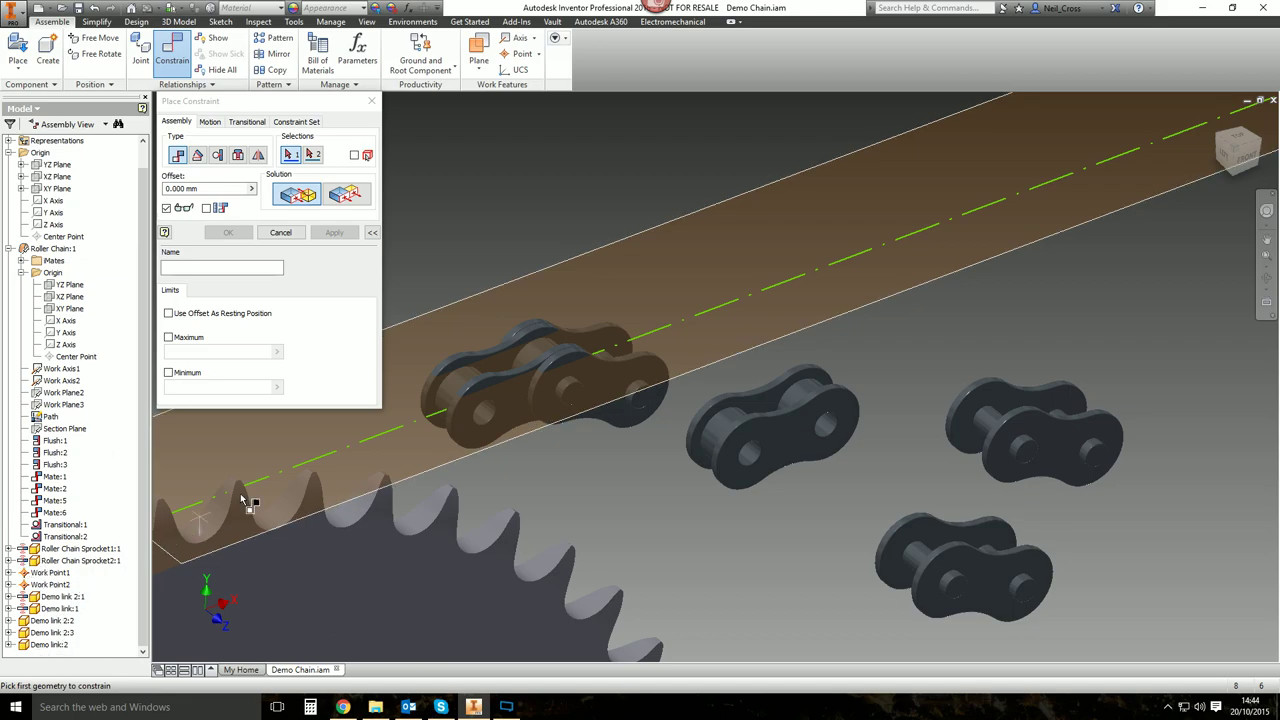
{"action": "left_click", "coordinate": [369, 102]}
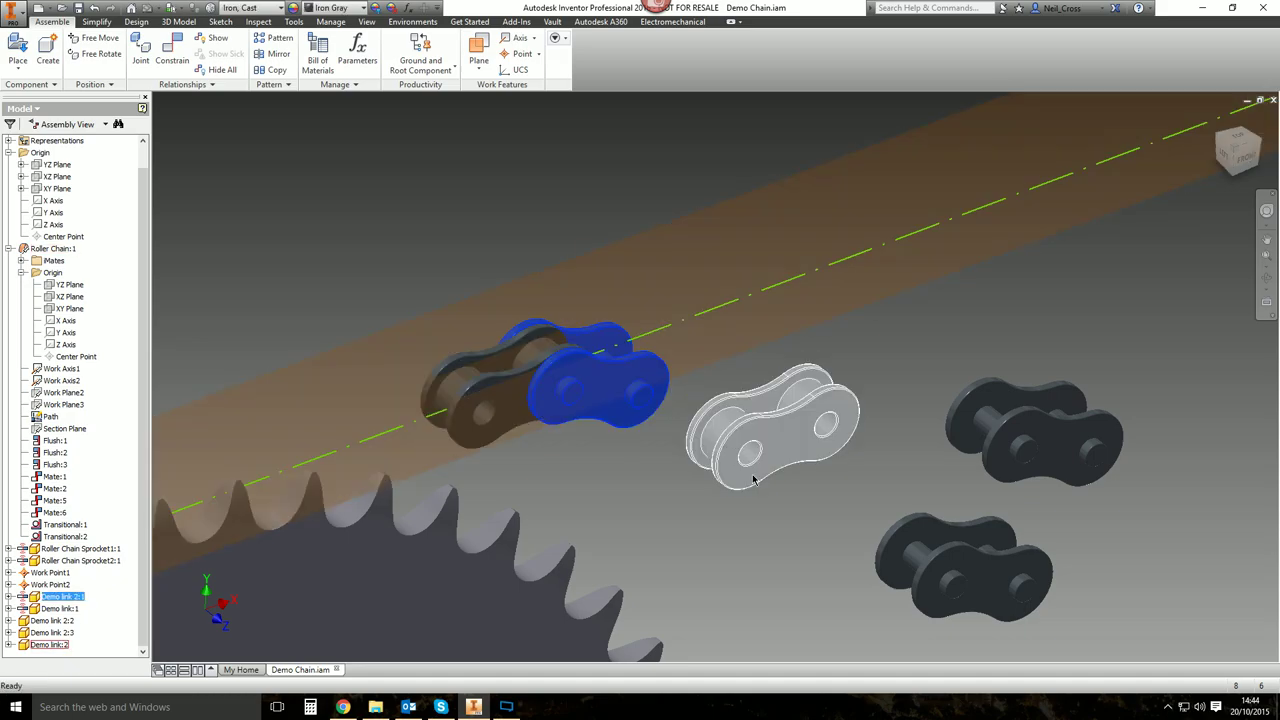
{"action": "left_click", "coordinate": [725, 467]}
{"action": "right_click", "coordinate": [725, 467]}
{"action": "key", "text": "Escape"}
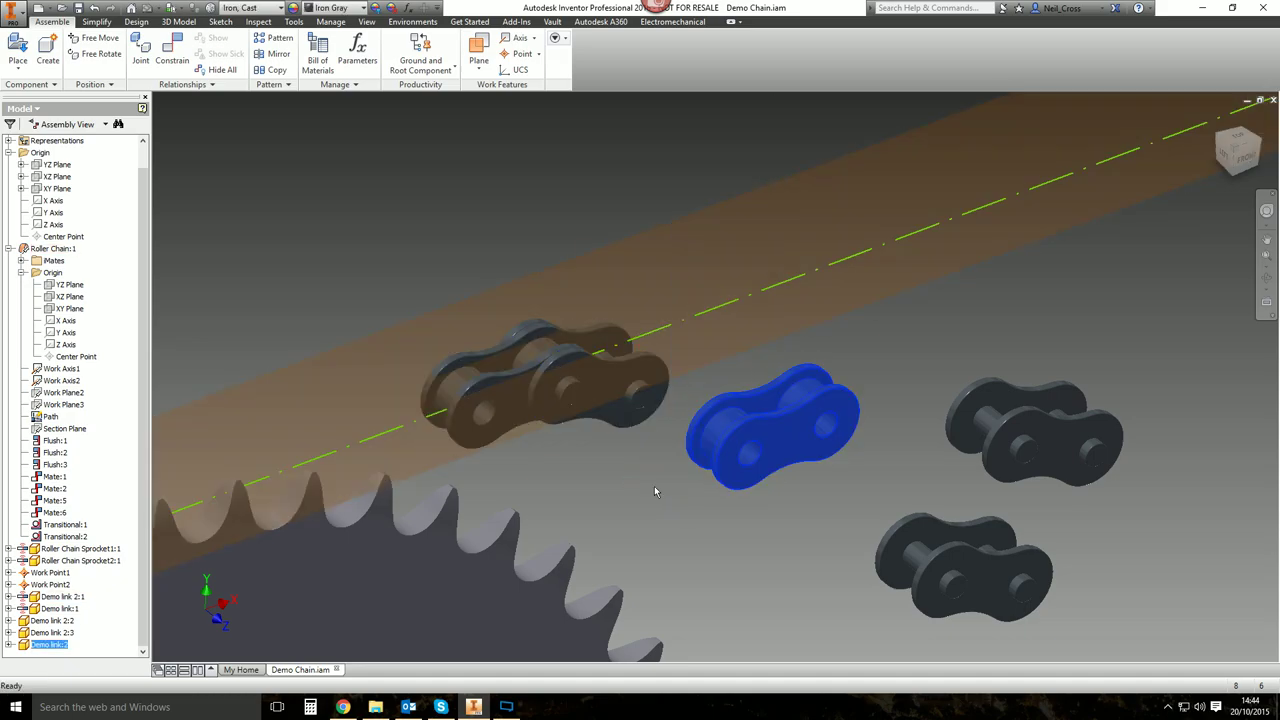
{"action": "left_click", "coordinate": [9, 644]}
{"action": "left_click", "coordinate": [22, 632]}
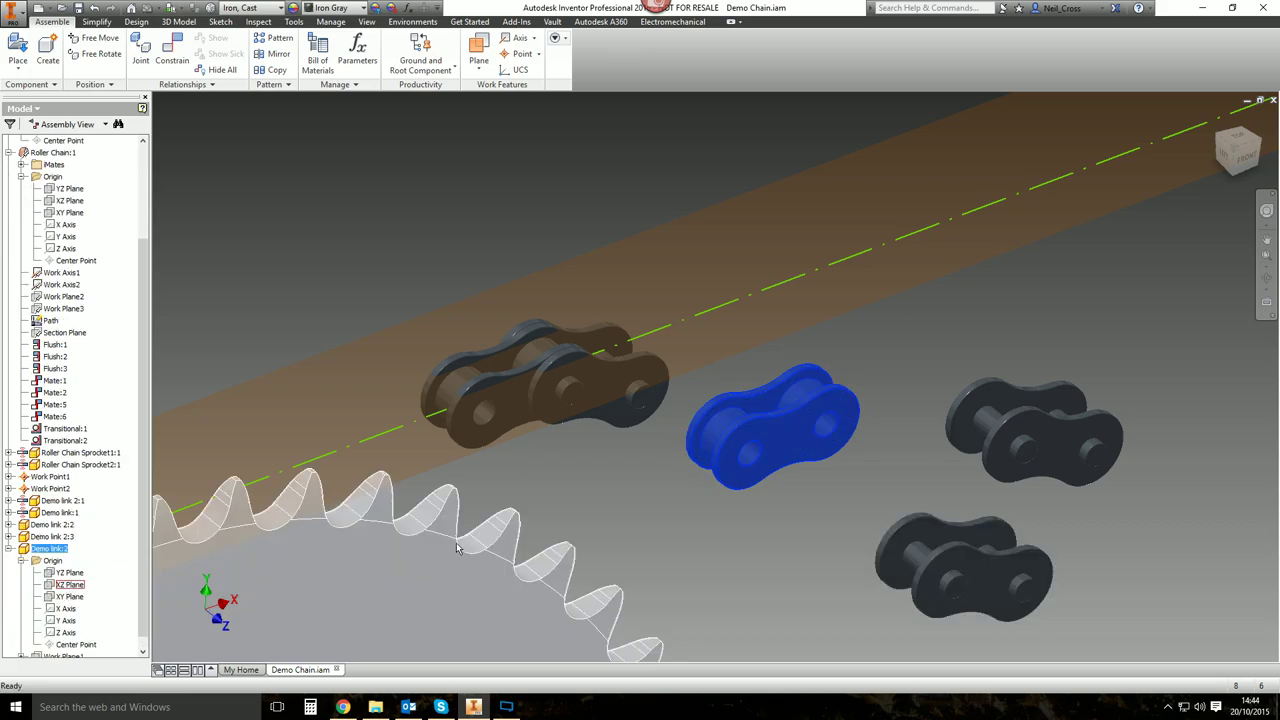
{"action": "left_click", "coordinate": [172, 48]}
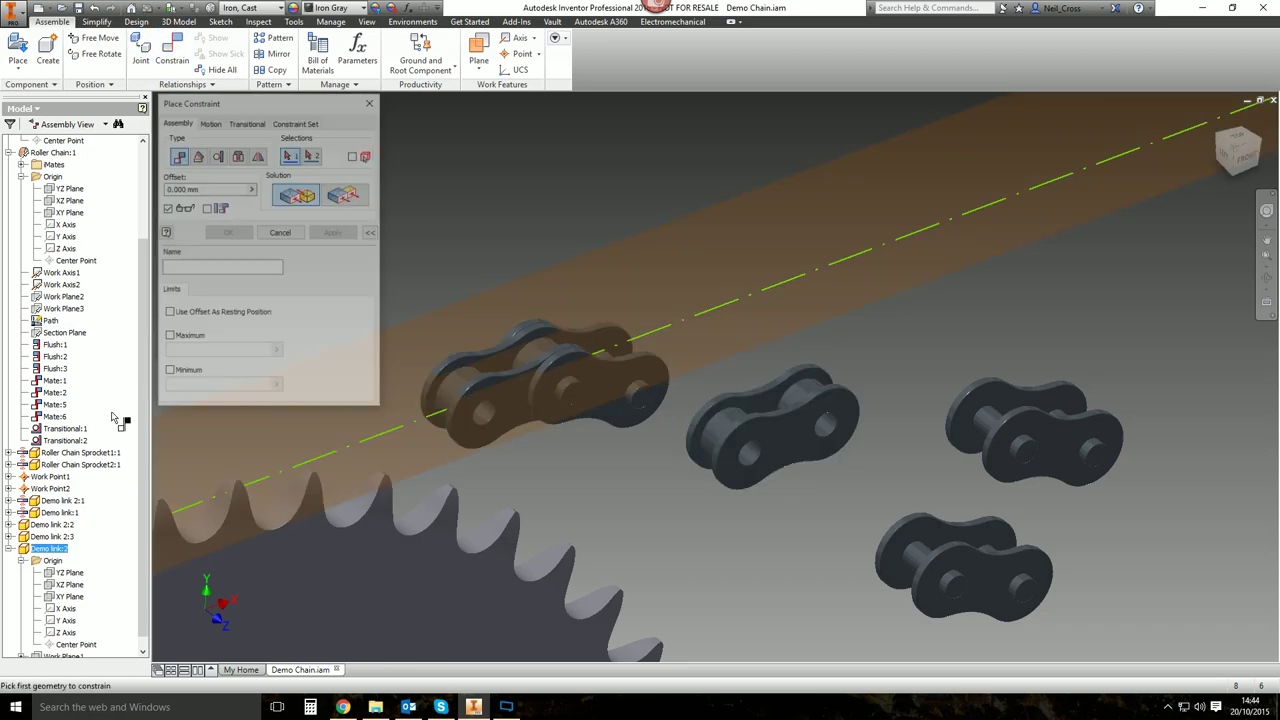
{"action": "left_click", "coordinate": [70, 597]}
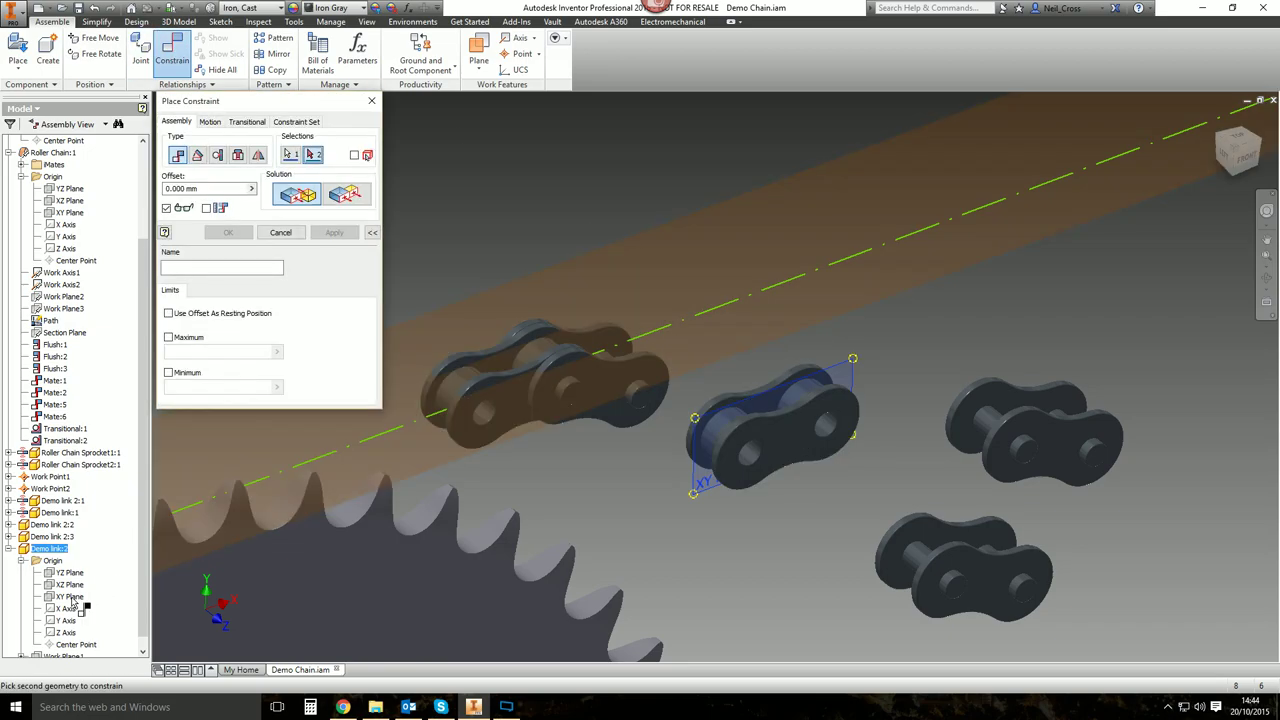
{"action": "left_click", "coordinate": [9, 537]}
{"action": "left_click", "coordinate": [23, 549]}
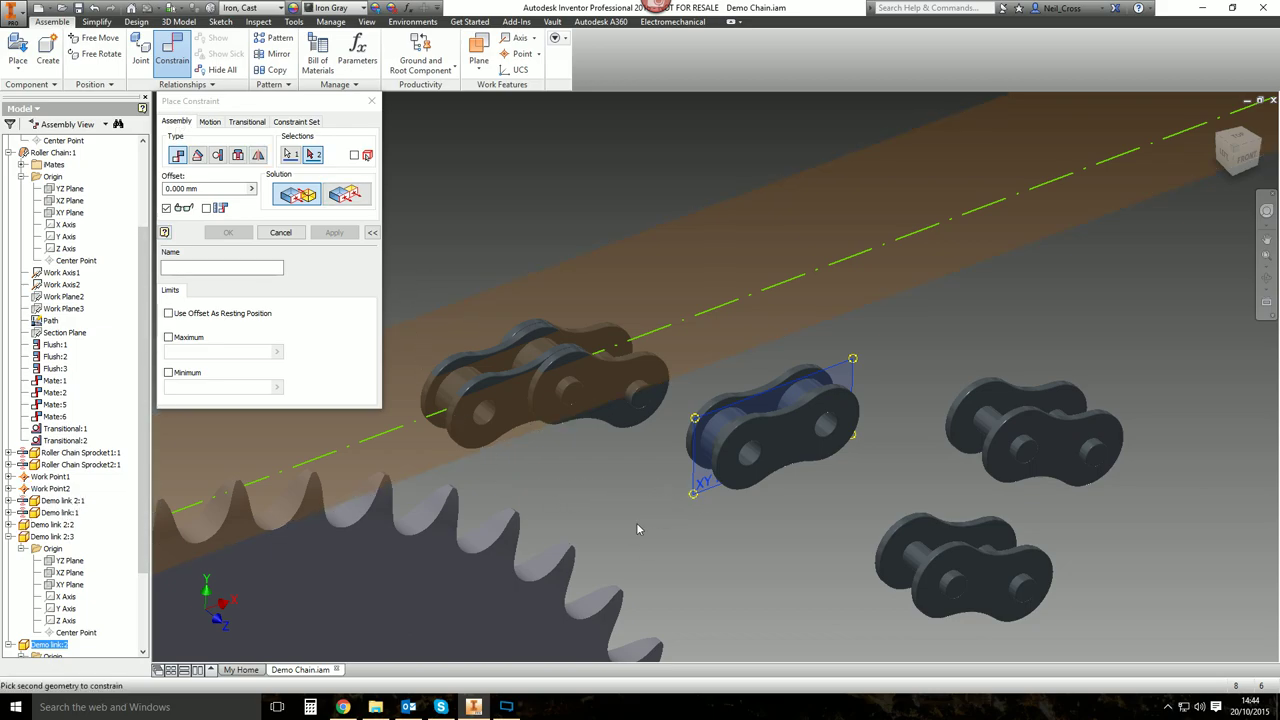
{"action": "key", "text": "Escape"}
Locate Demo link 2:1 in the model tree and make its XY Plane visible.
{"action": "left_click", "coordinate": [663, 491]}
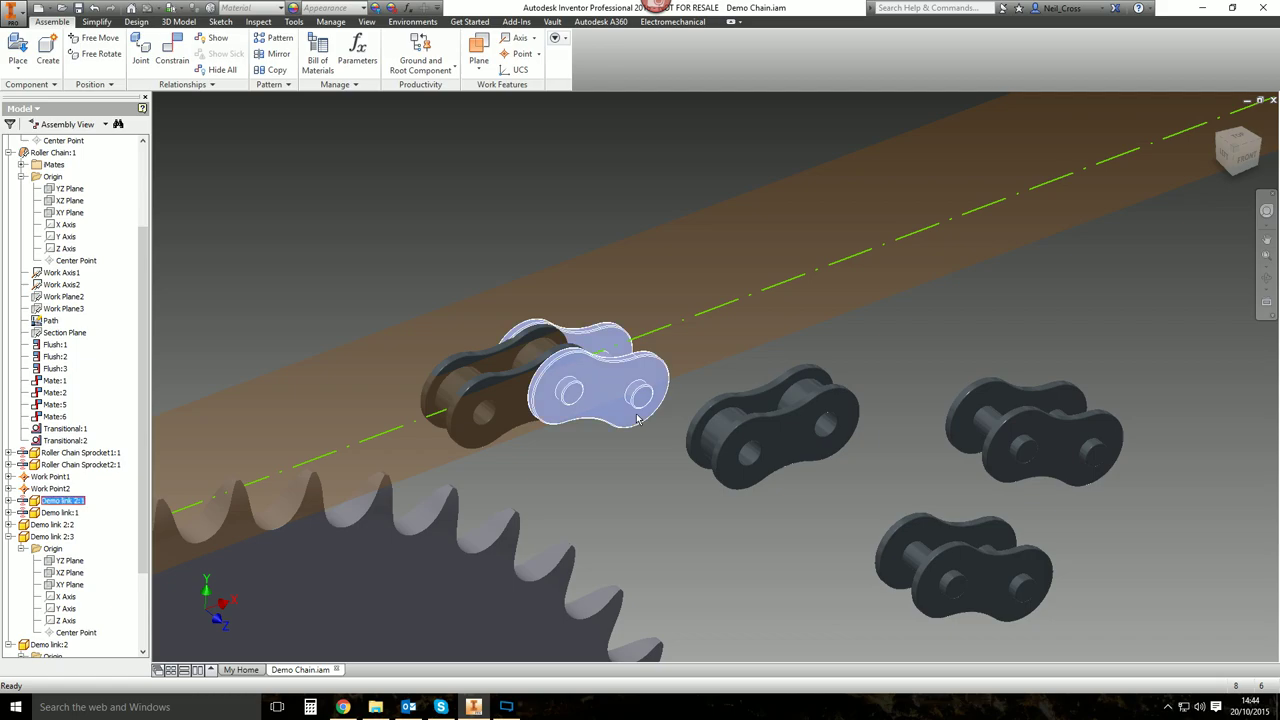
{"action": "right_click", "coordinate": [634, 416]}
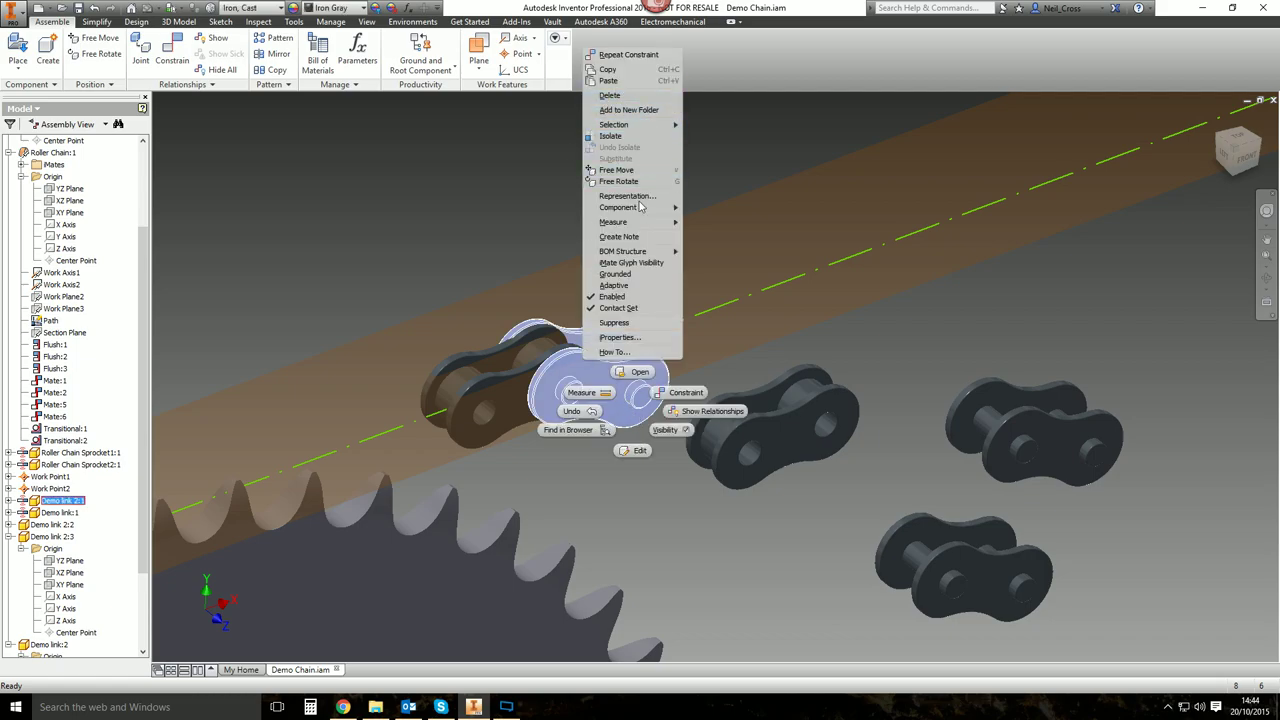
{"action": "left_click", "coordinate": [568, 430]}
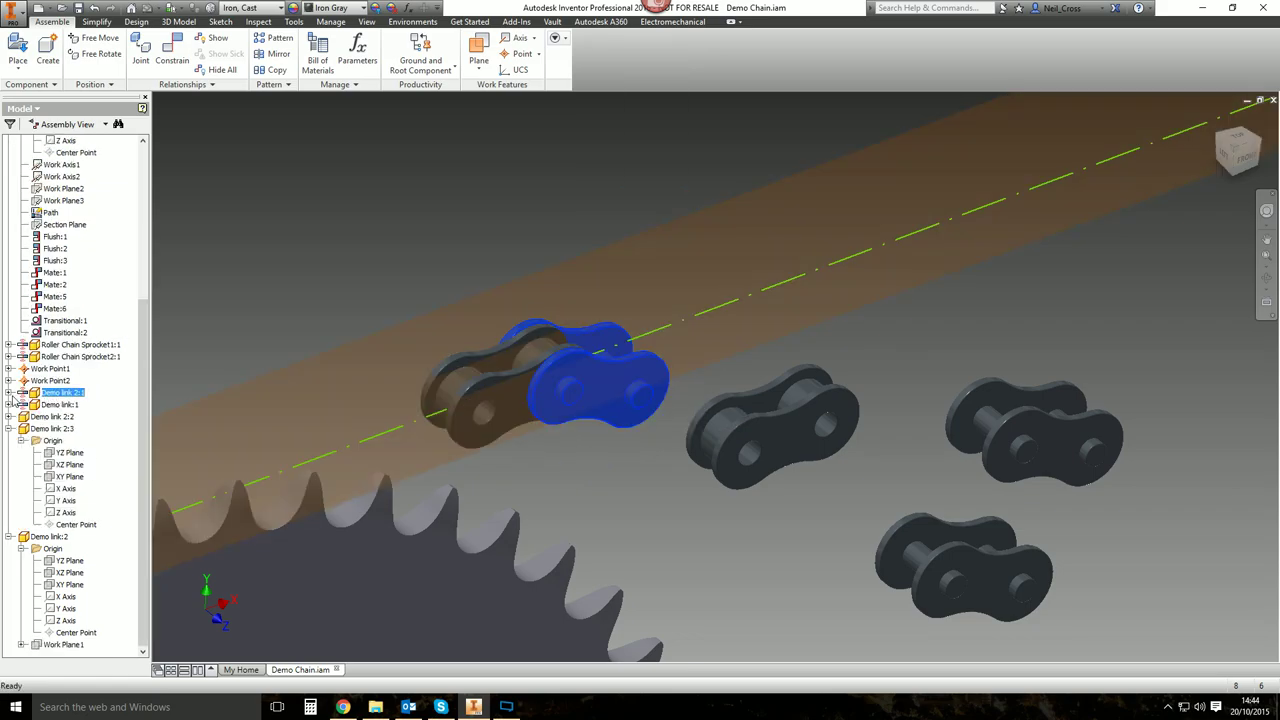
{"action": "left_click", "coordinate": [22, 405]}
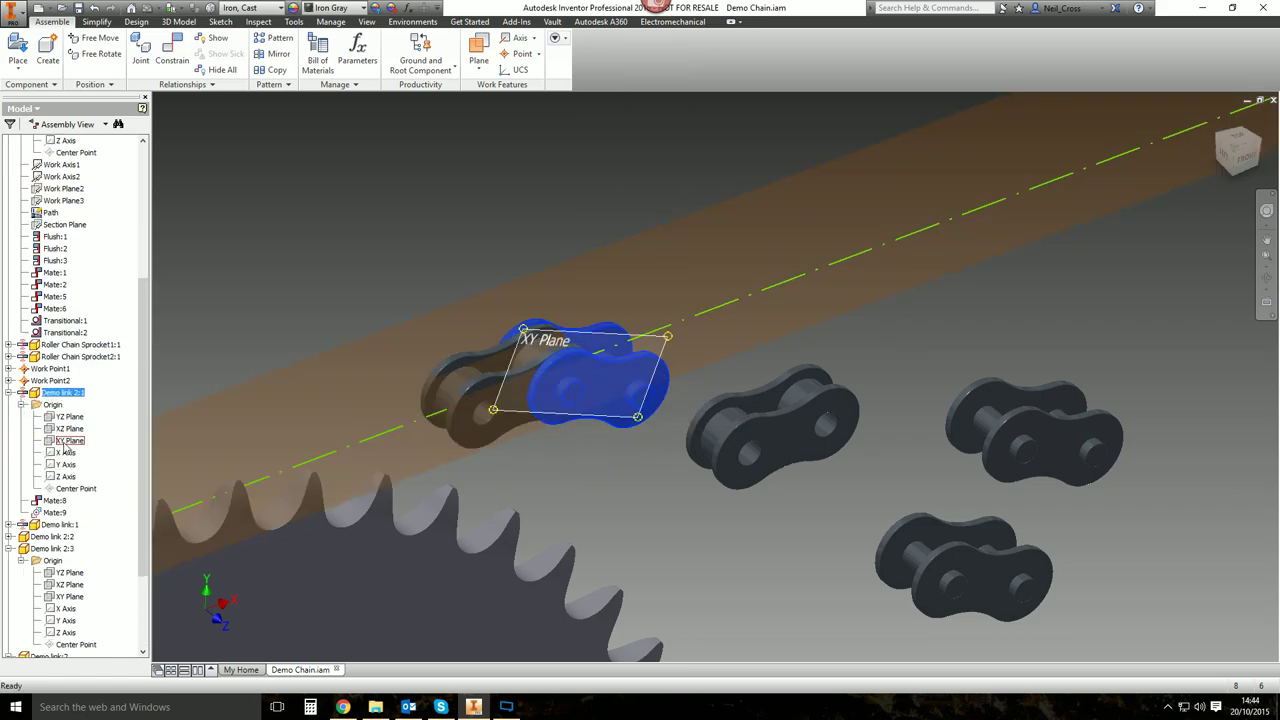
{"action": "right_click", "coordinate": [66, 442]}
{"action": "left_click", "coordinate": [91, 499]}
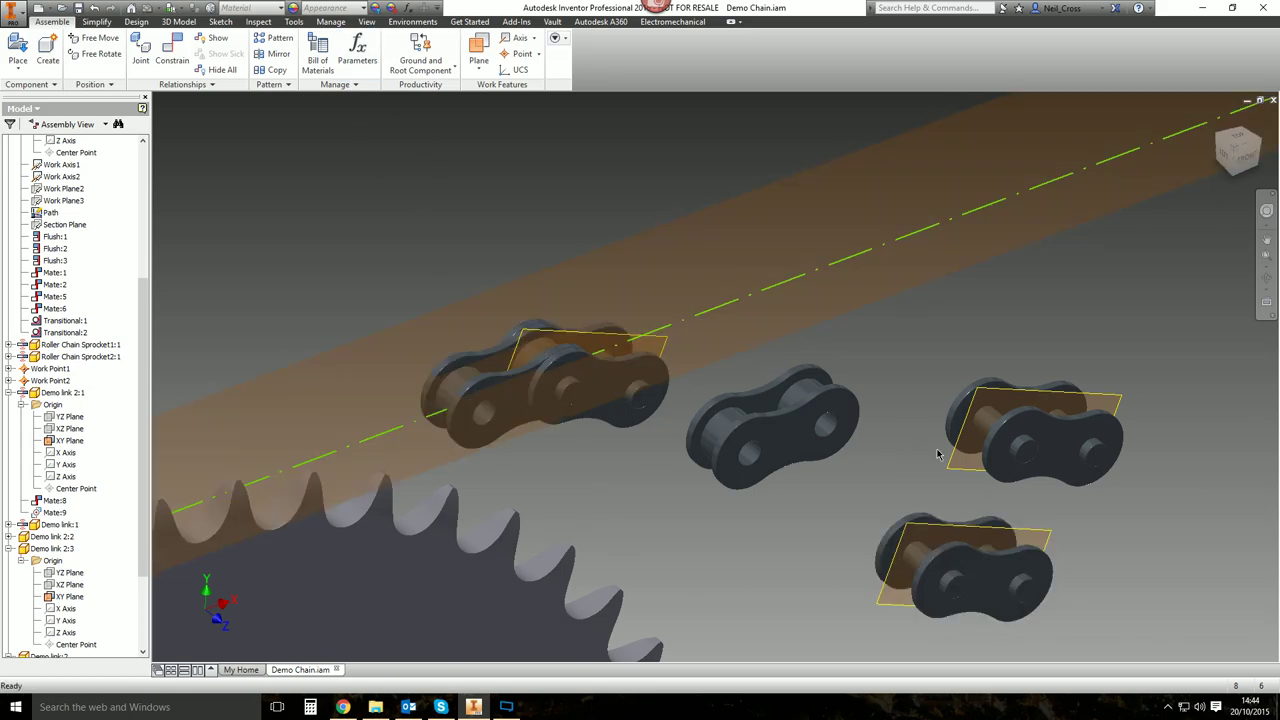
Make the XY Plane of Demo link:2 visible and collapse the link entries in the model tree.
{"action": "left_click", "coordinate": [184, 64]}
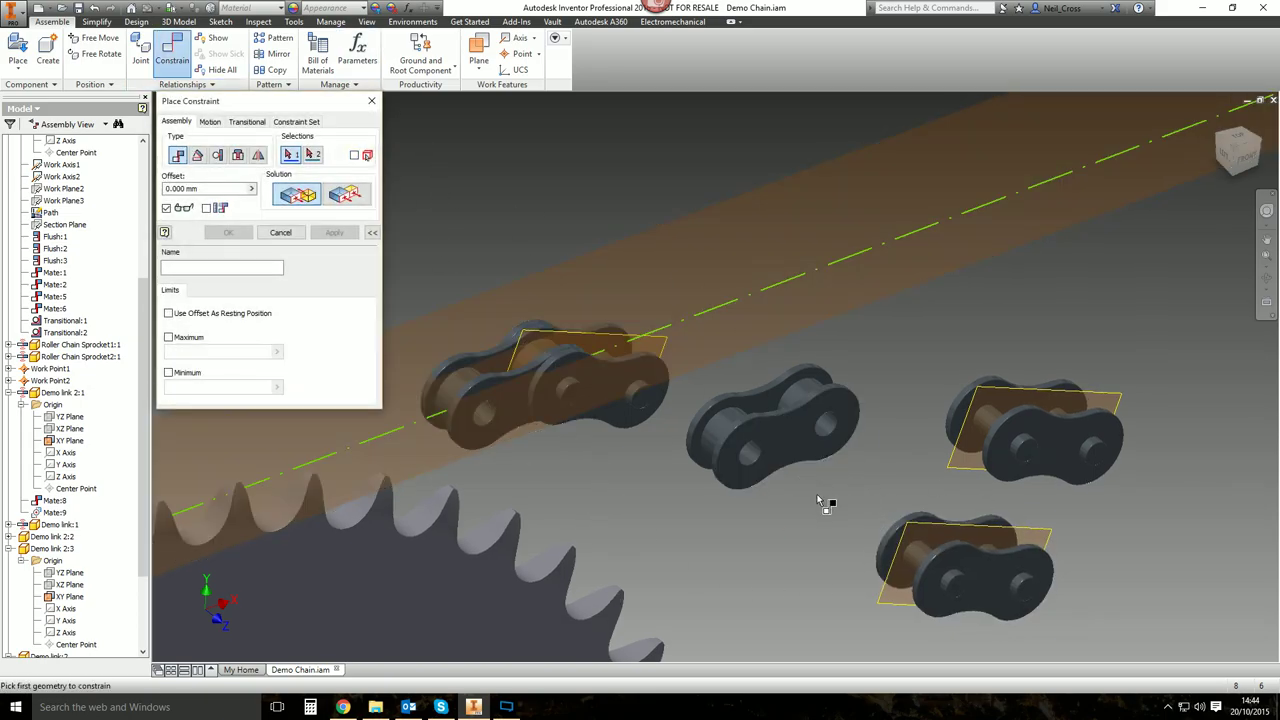
{"action": "key", "text": "Escape"}
{"action": "left_click", "coordinate": [772, 425]}
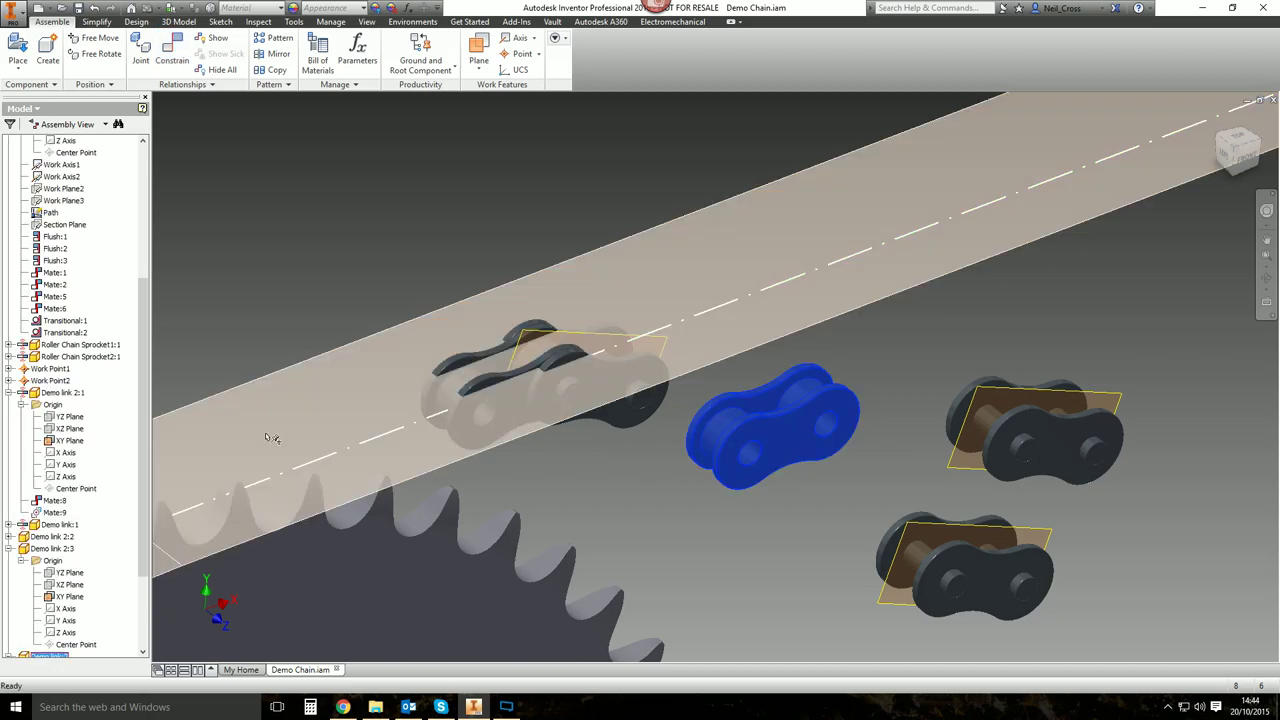
{"action": "scroll", "coordinate": [50, 645], "scroll_direction": "down", "scroll_amount": 1}
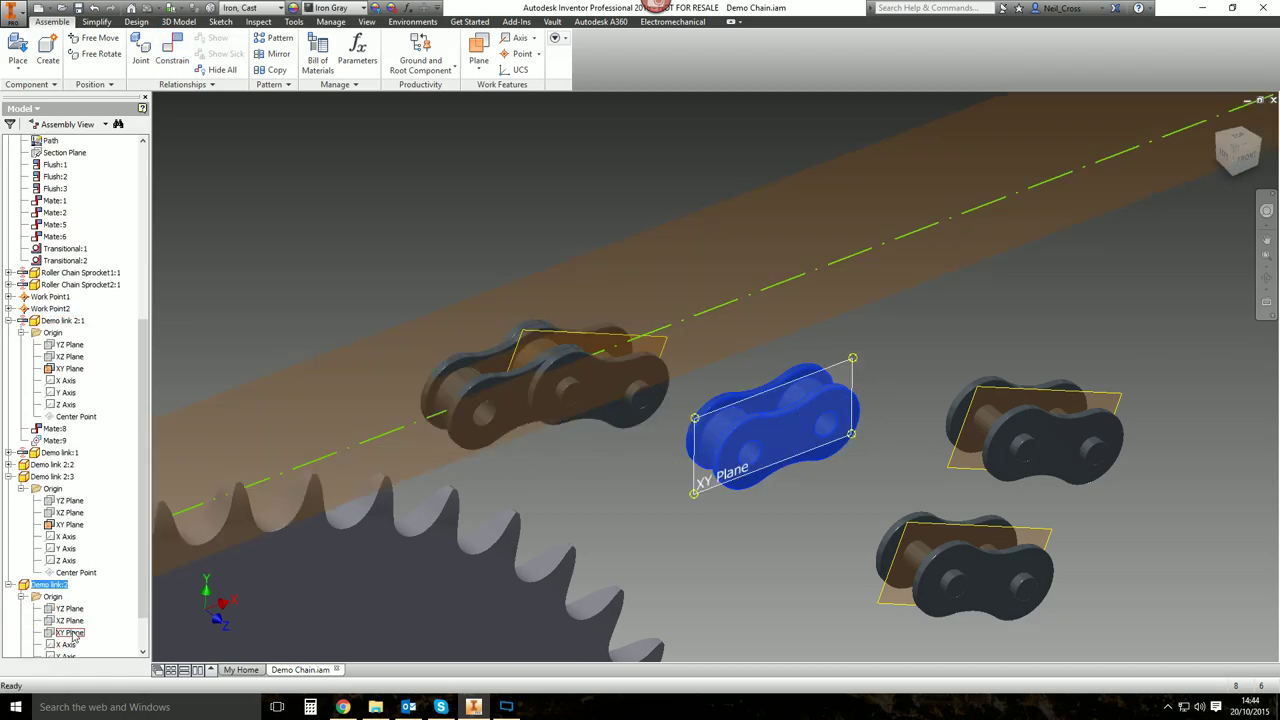
{"action": "right_click", "coordinate": [66, 632]}
{"action": "left_click", "coordinate": [92, 600]}
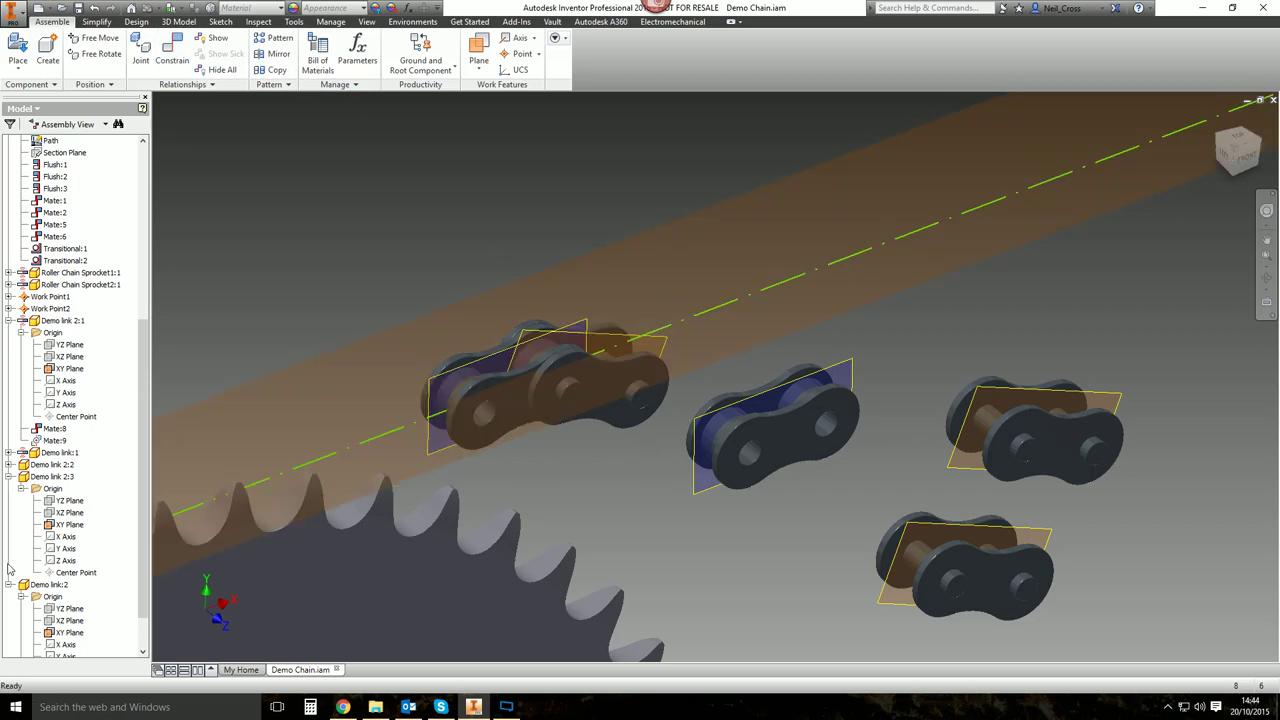
{"action": "left_click", "coordinate": [9, 477]}
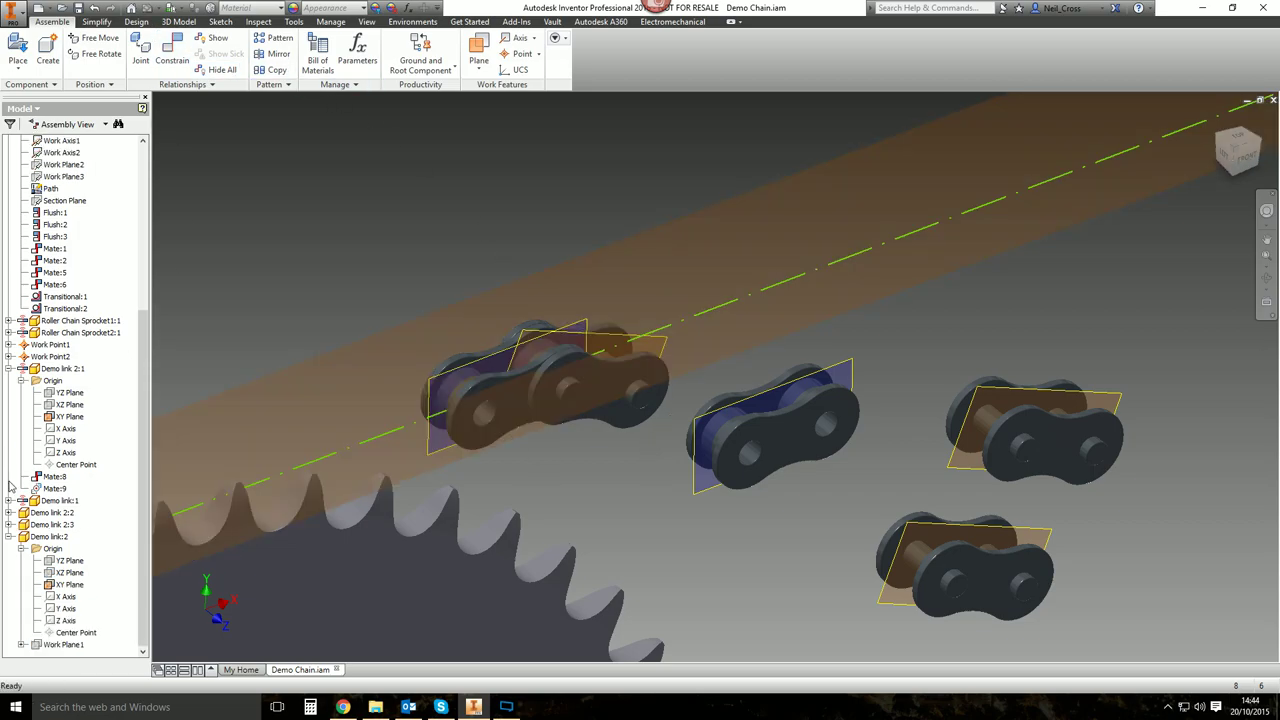
{"action": "left_click", "coordinate": [9, 536]}
{"action": "left_click", "coordinate": [9, 477]}
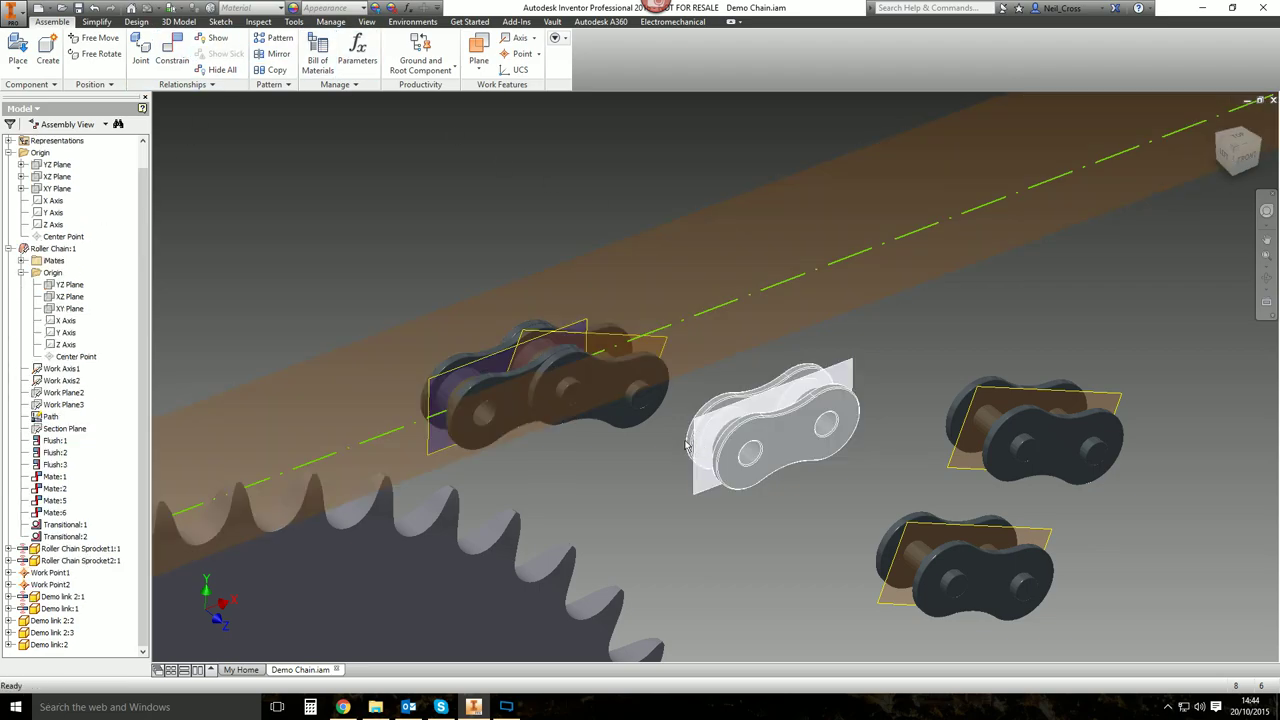
Mate the XY Planes of Demo link:2 and Demo link 2:1 at 0 mm offset, and move Demo link:2 clear of the pair.
{"action": "left_click", "coordinate": [171, 50]}
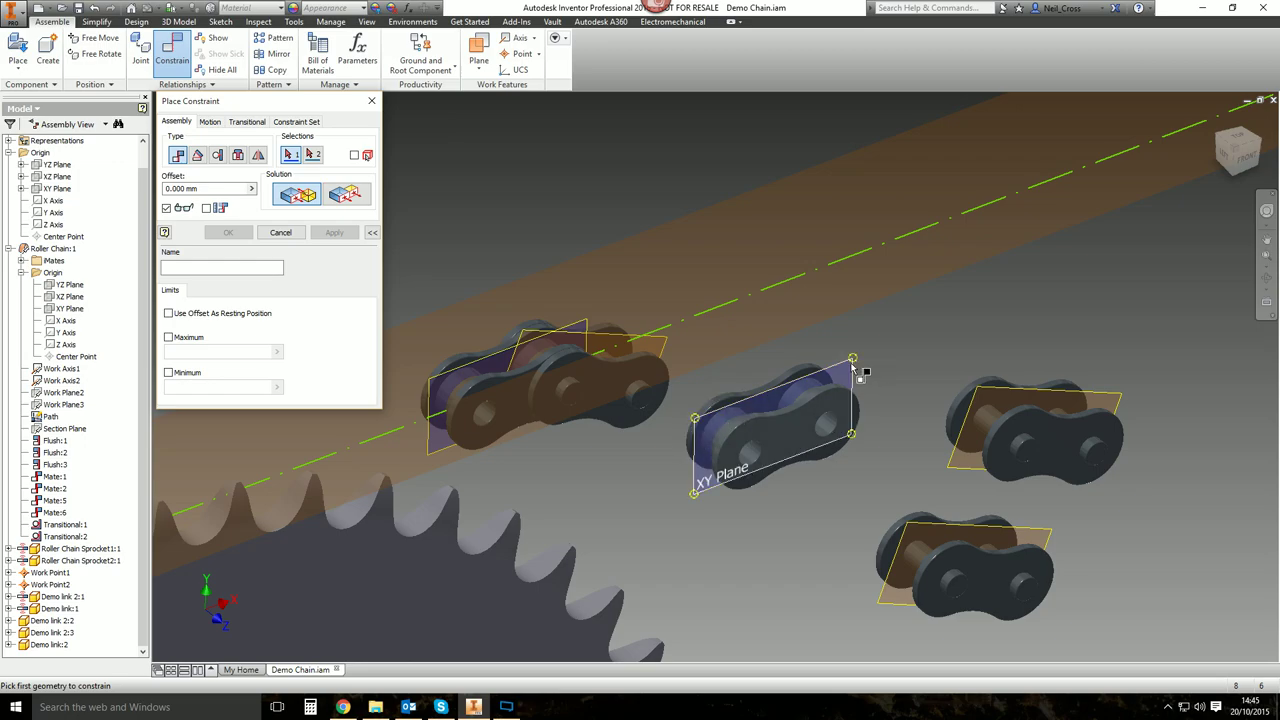
{"action": "left_click", "coordinate": [735, 405]}
{"action": "left_click", "coordinate": [668, 346]}
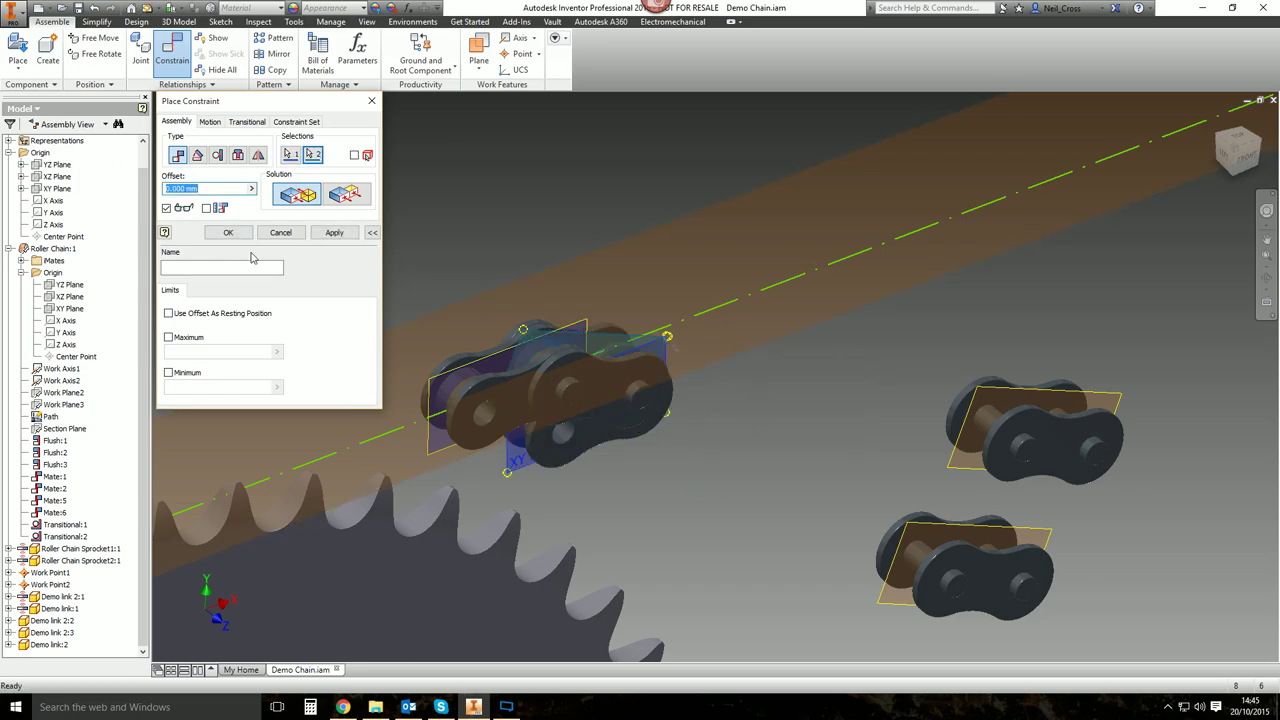
{"action": "left_click", "coordinate": [247, 234]}
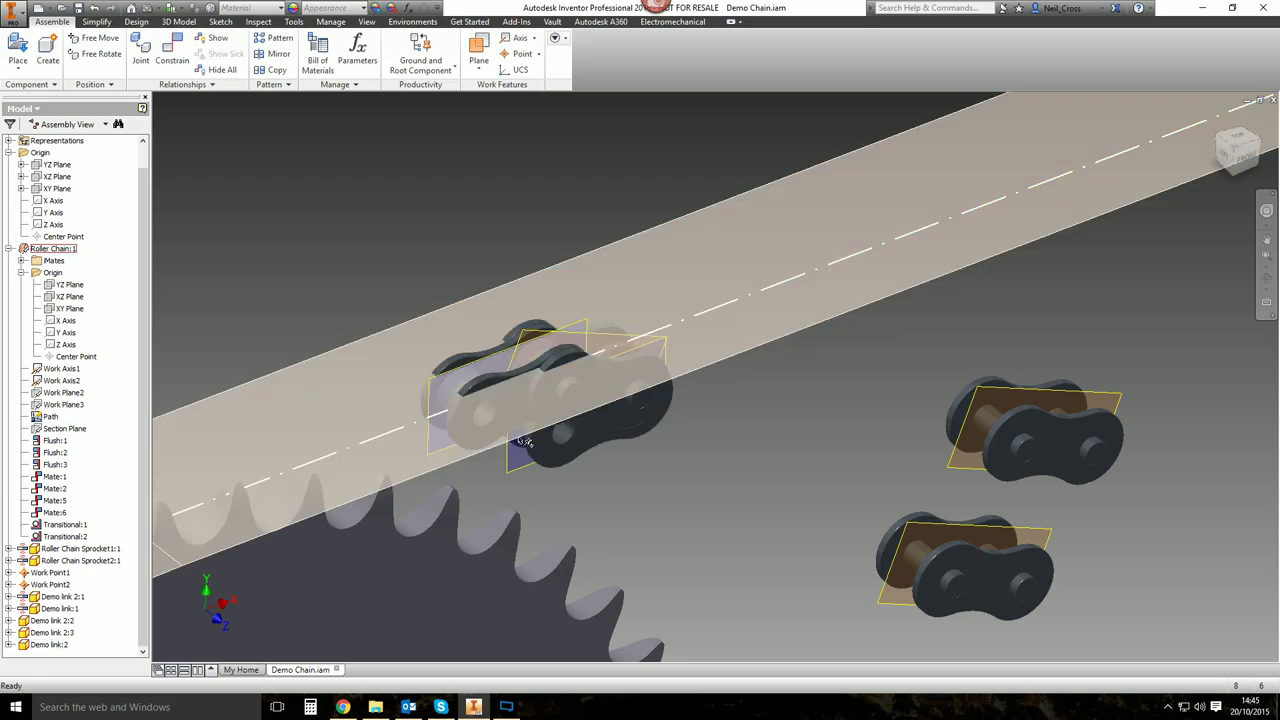
{"action": "left_click_drag", "start_coordinate": [518, 448], "coordinate": [783, 454]}
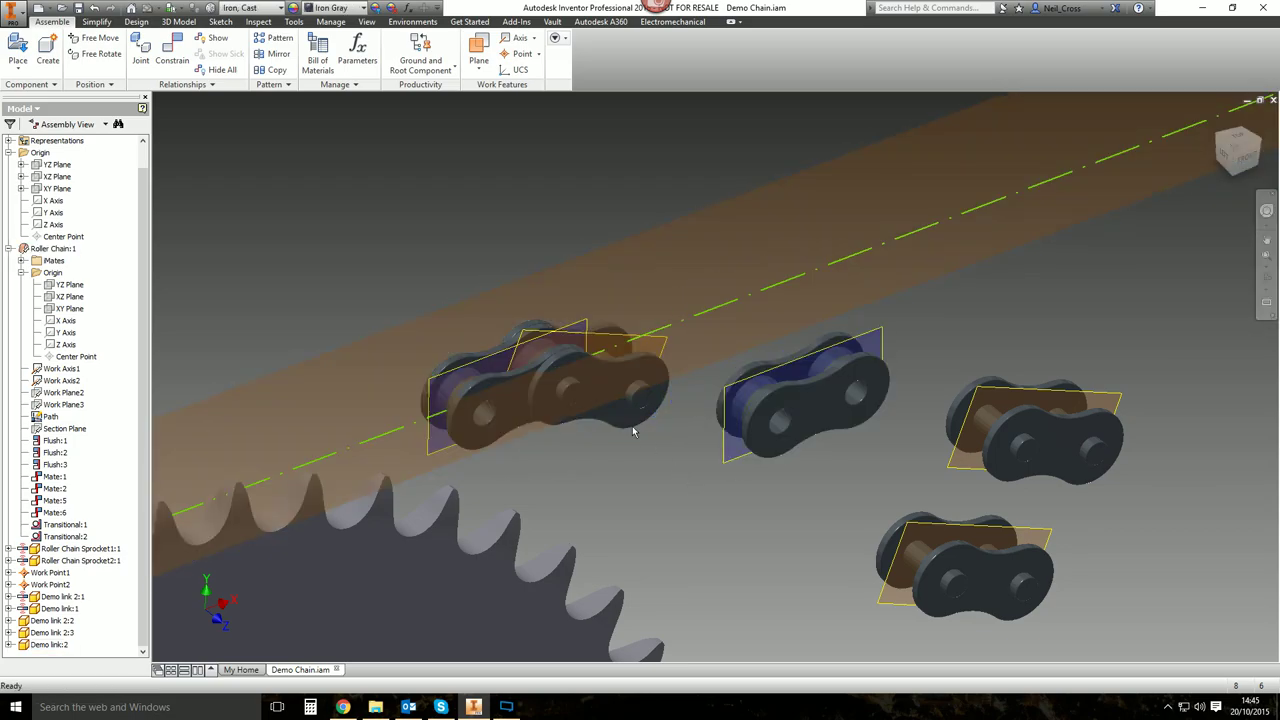
Apply a transitional constraint between the Demo link:2 roller nearest the pair and the chain path surface.
{"action": "left_click", "coordinate": [174, 50]}
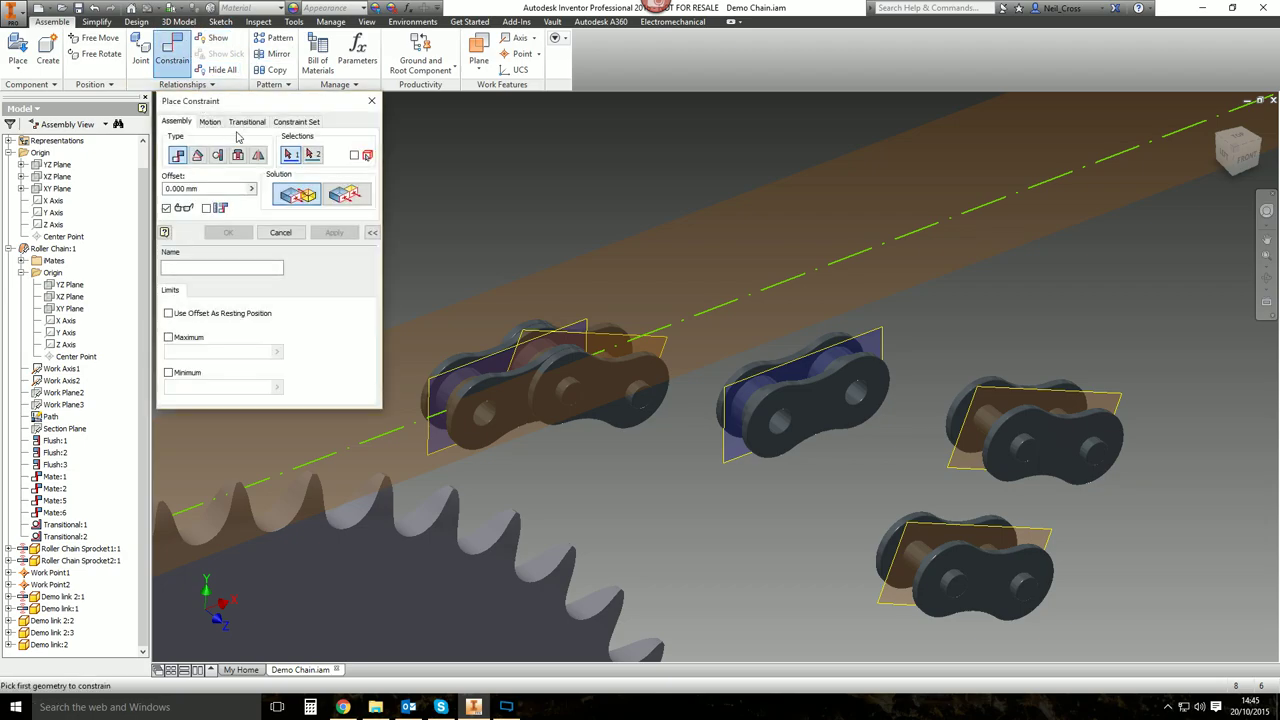
{"action": "left_click", "coordinate": [779, 356]}
{"action": "scroll", "coordinate": [779, 356], "scroll_direction": "up", "scroll_amount": 3}
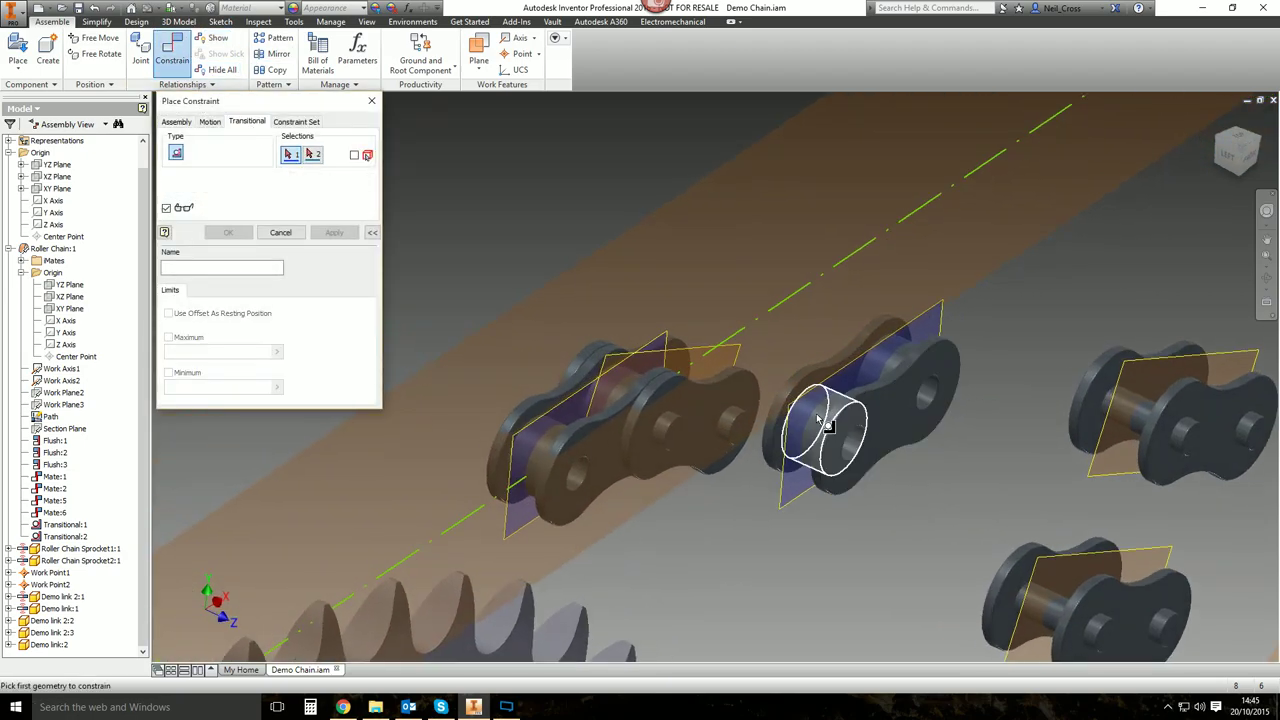
{"action": "left_click", "coordinate": [810, 313]}
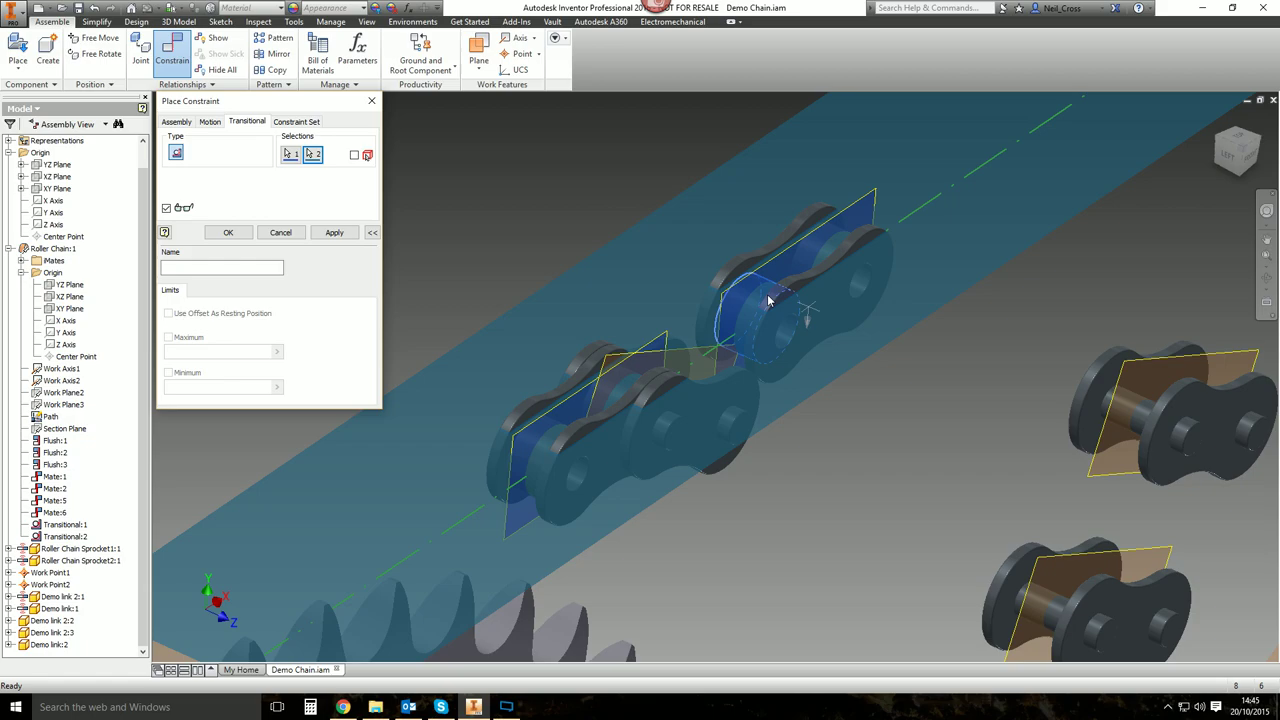
{"action": "left_click", "coordinate": [334, 232]}
Apply a transitional constraint between the far roller of Demo link:2 and the chain path surface, then leave the constraint command.
{"action": "scroll", "coordinate": [803, 437], "scroll_direction": "up", "scroll_amount": 3}
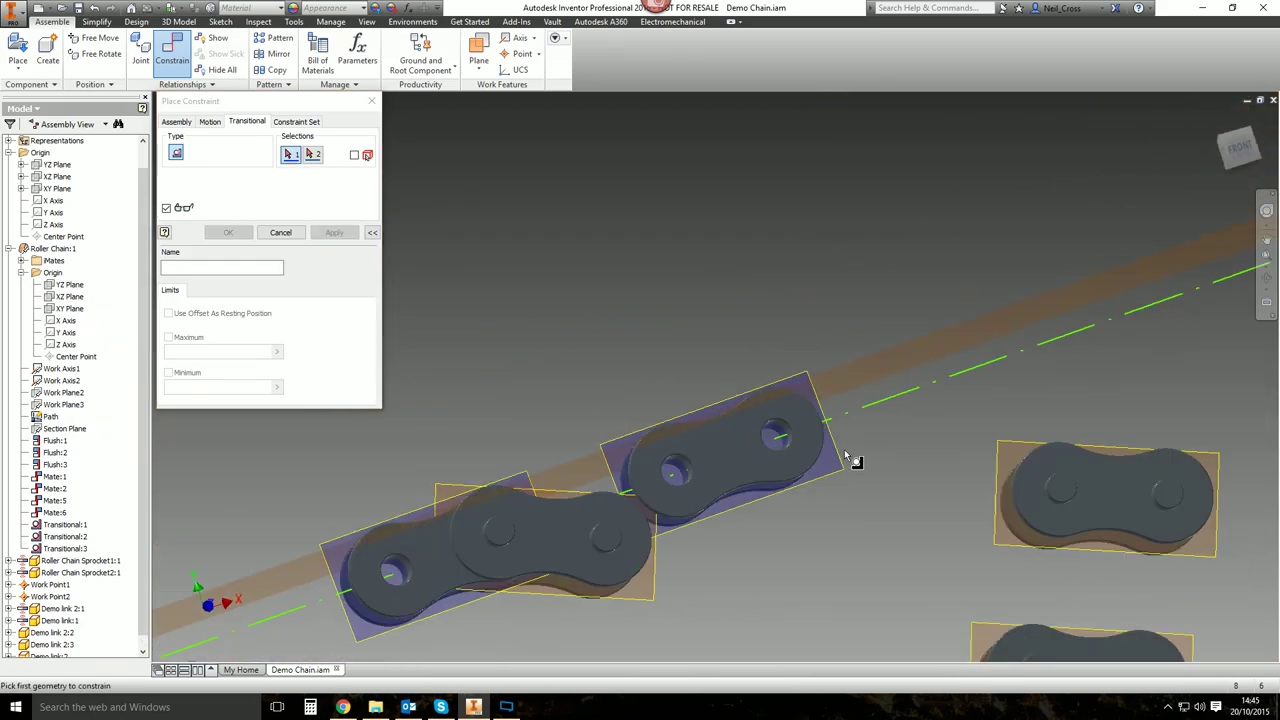
{"action": "middle_click_drag", "start_coordinate": [845, 455], "coordinate": [723, 508], "text": "shift"}
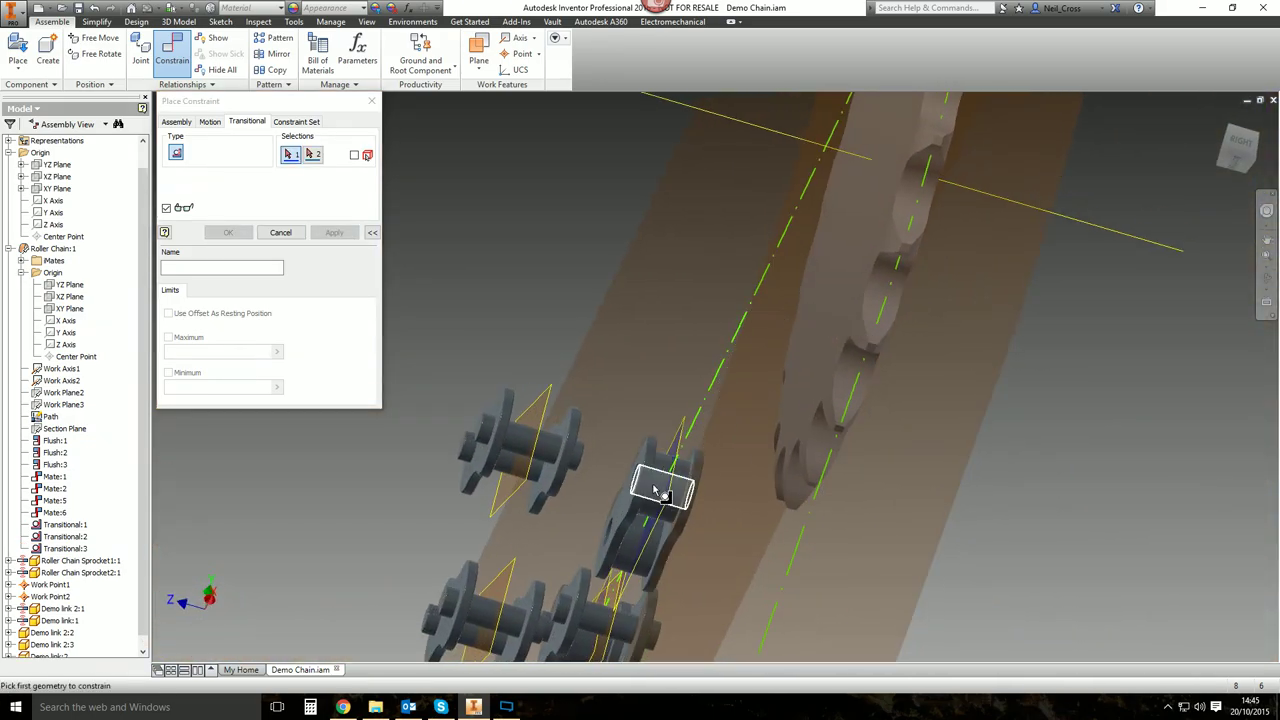
{"action": "left_click", "coordinate": [665, 489]}
{"action": "key", "text": "F5"}
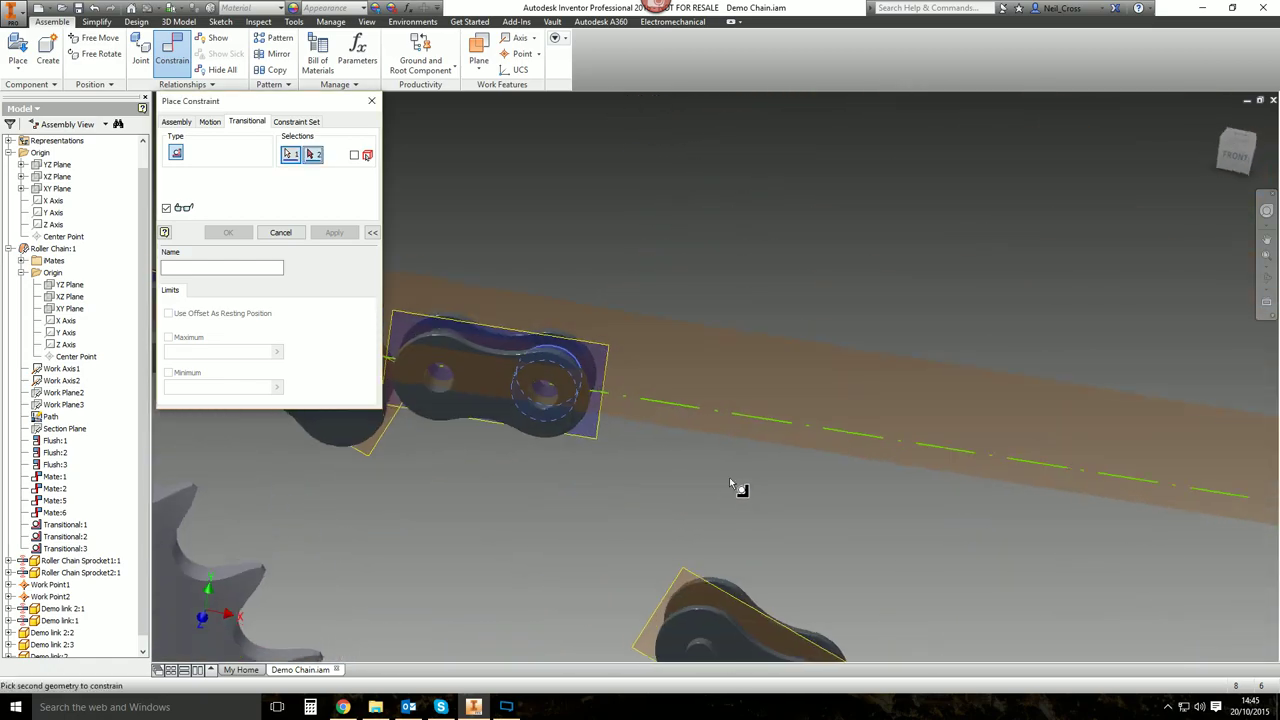
{"action": "key", "text": "F5"}
{"action": "left_click", "coordinate": [712, 474]}
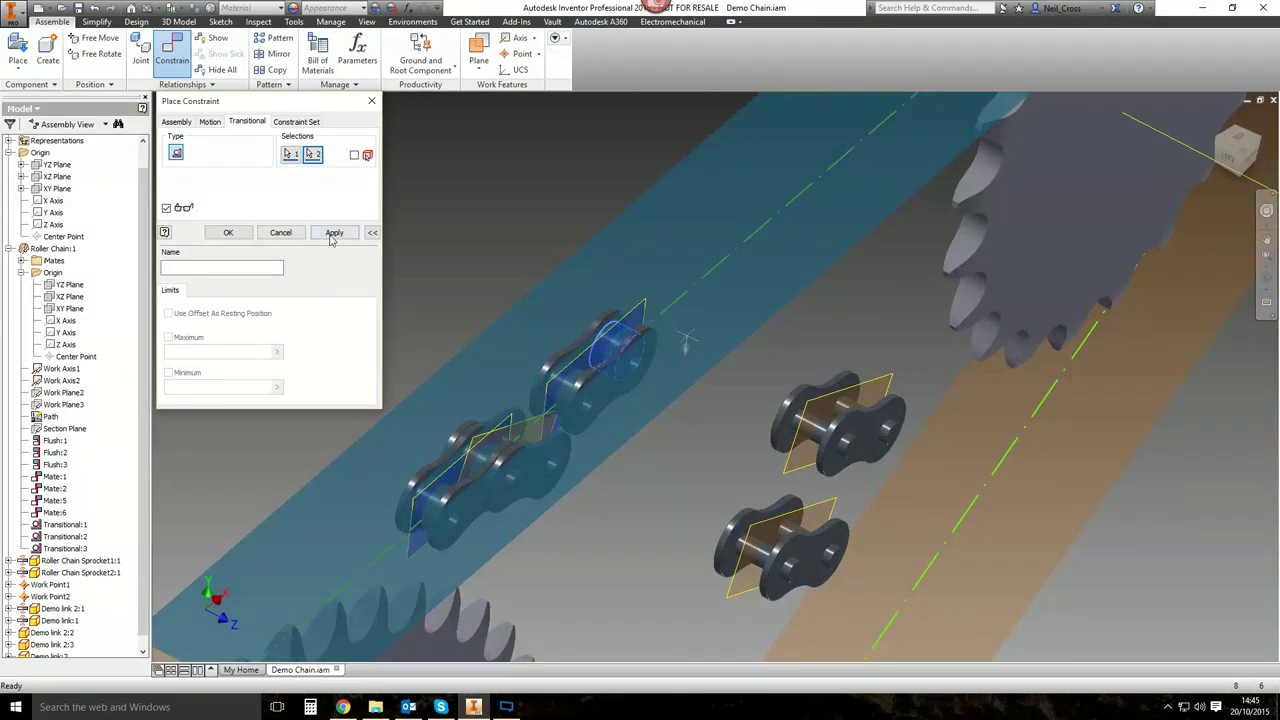
{"action": "left_click", "coordinate": [332, 235]}
{"action": "left_click", "coordinate": [280, 234]}
Slide Demo link:2 along the chain path to leave a gap between it and the linked pair.
{"action": "middle_click_drag", "start_coordinate": [670, 390], "coordinate": [614, 398], "text": "shift"}
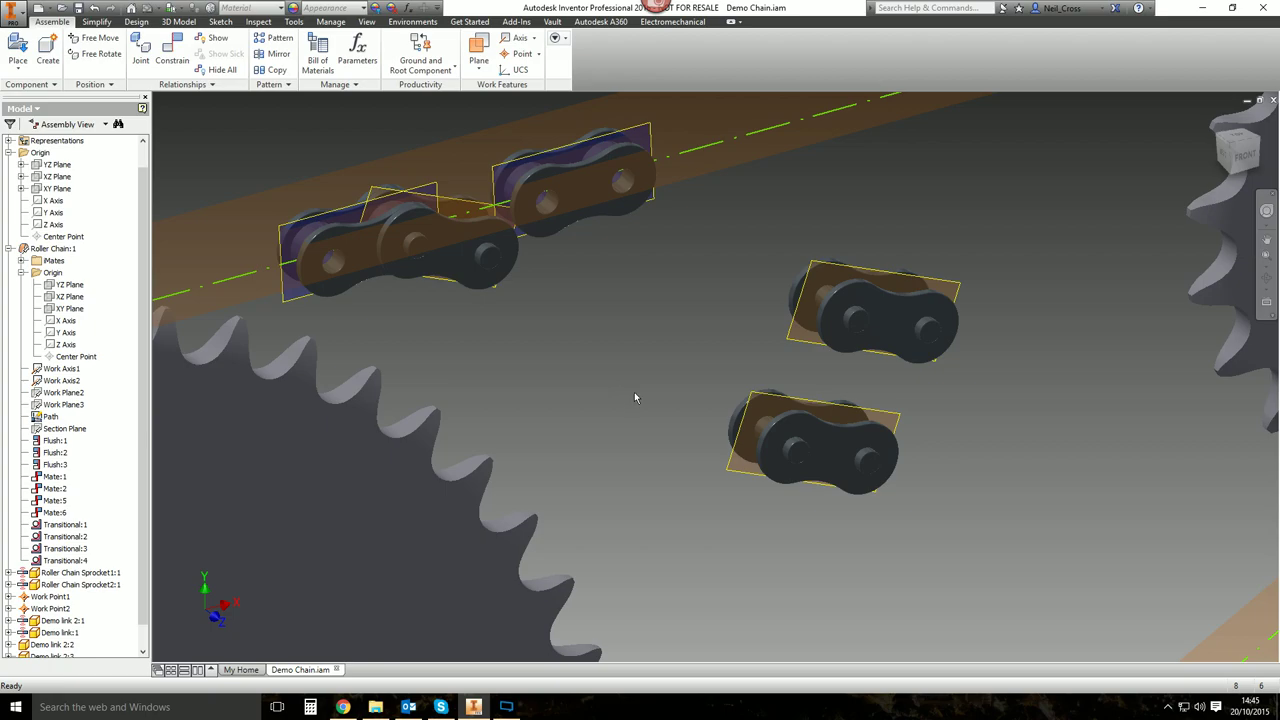
{"action": "key", "text": "F5"}
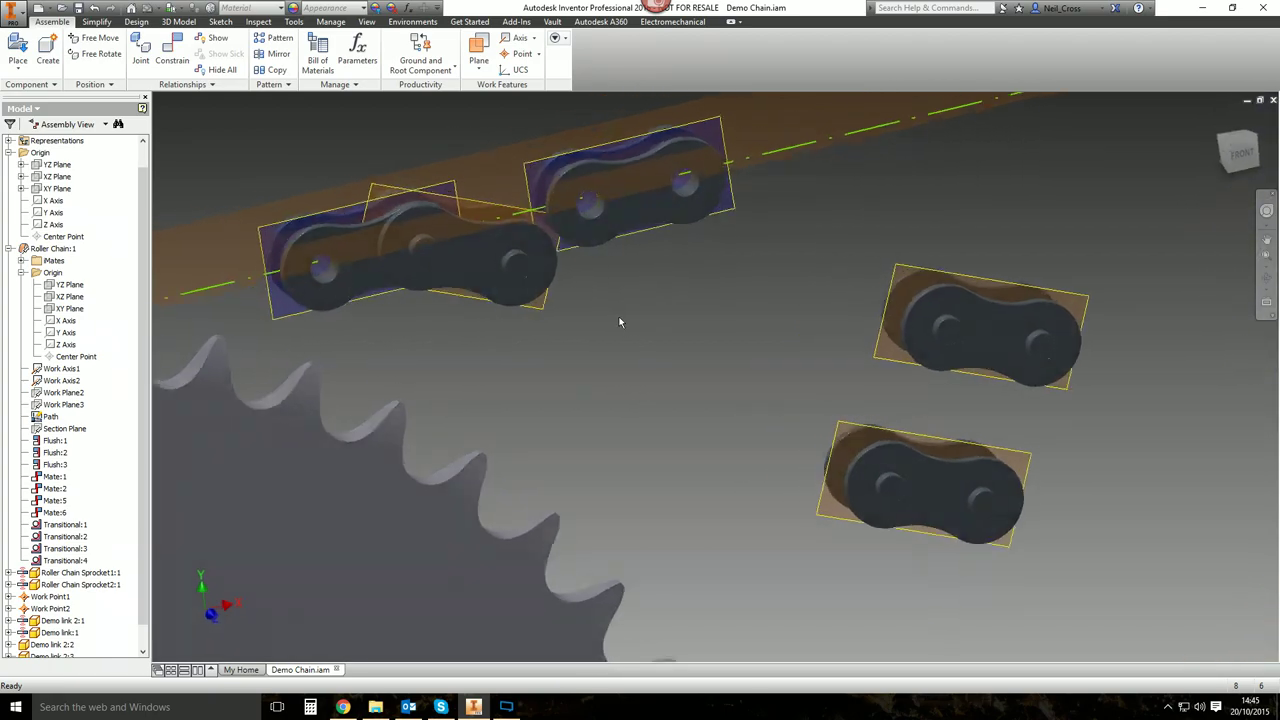
{"action": "key", "text": "F5"}
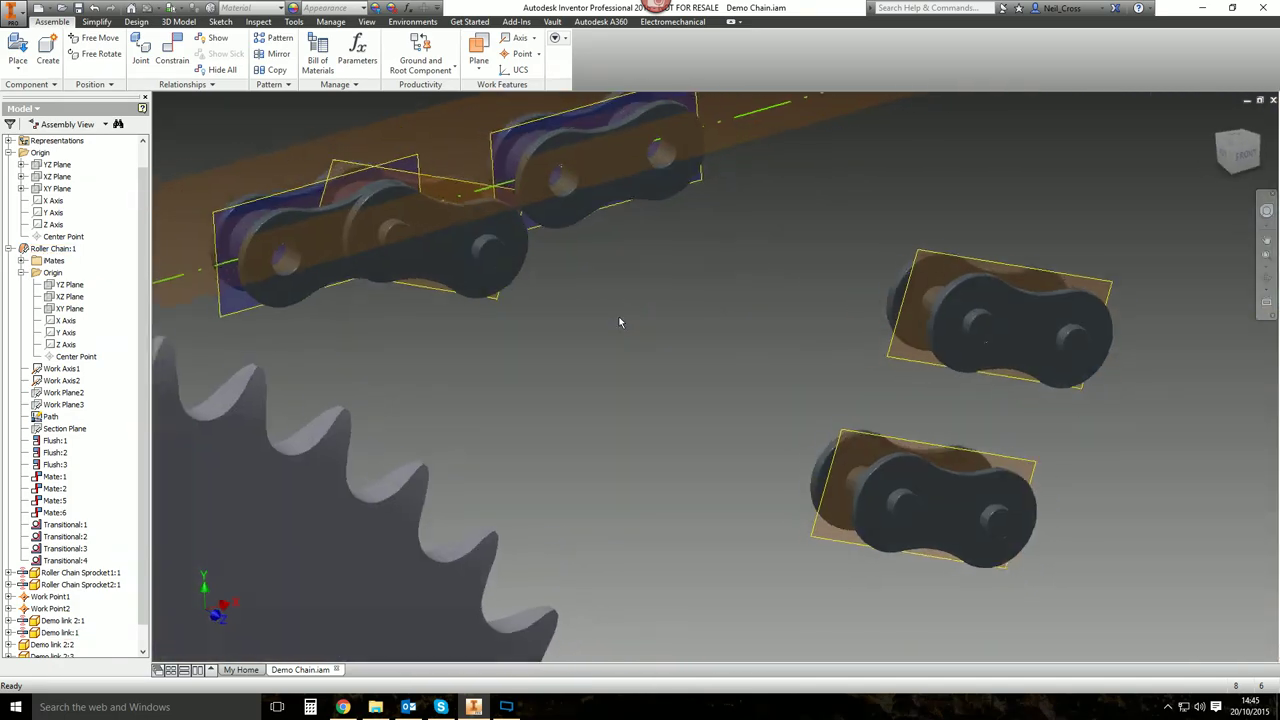
{"action": "middle_click_drag", "start_coordinate": [619, 321], "coordinate": [470, 290], "text": "shift"}
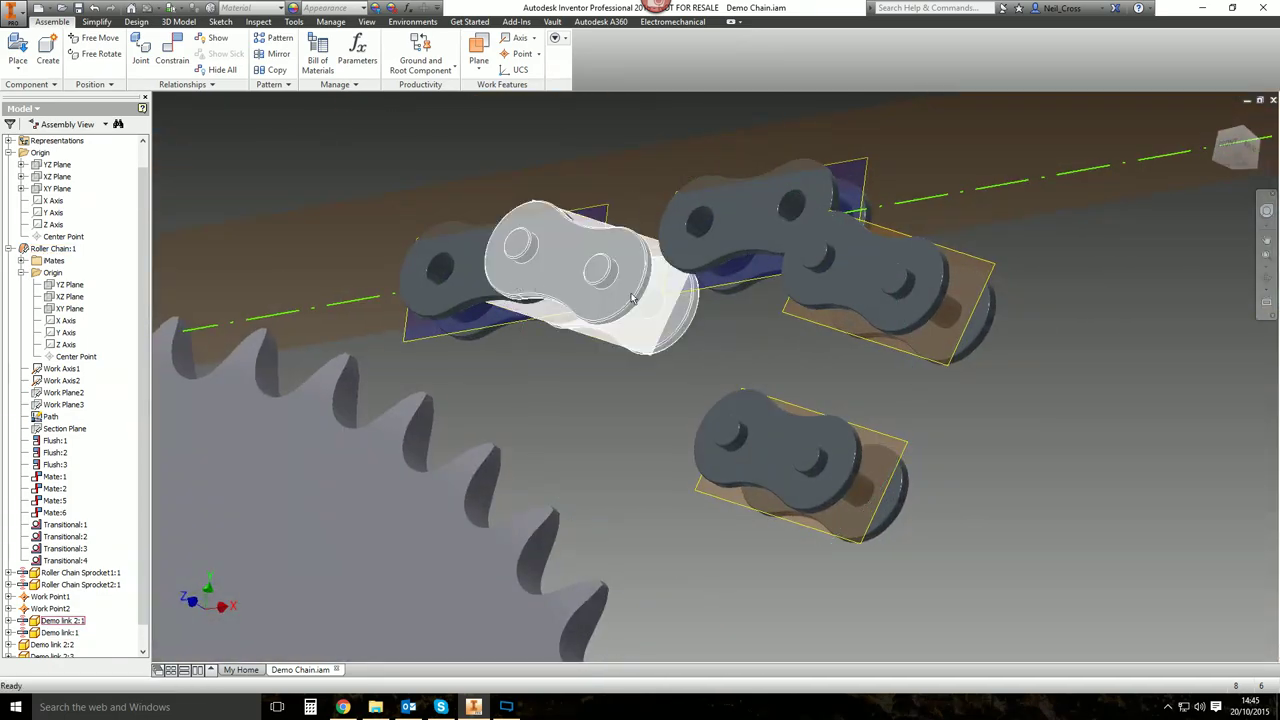
{"action": "middle_click_drag", "start_coordinate": [631, 298], "coordinate": [863, 383], "text": "shift"}
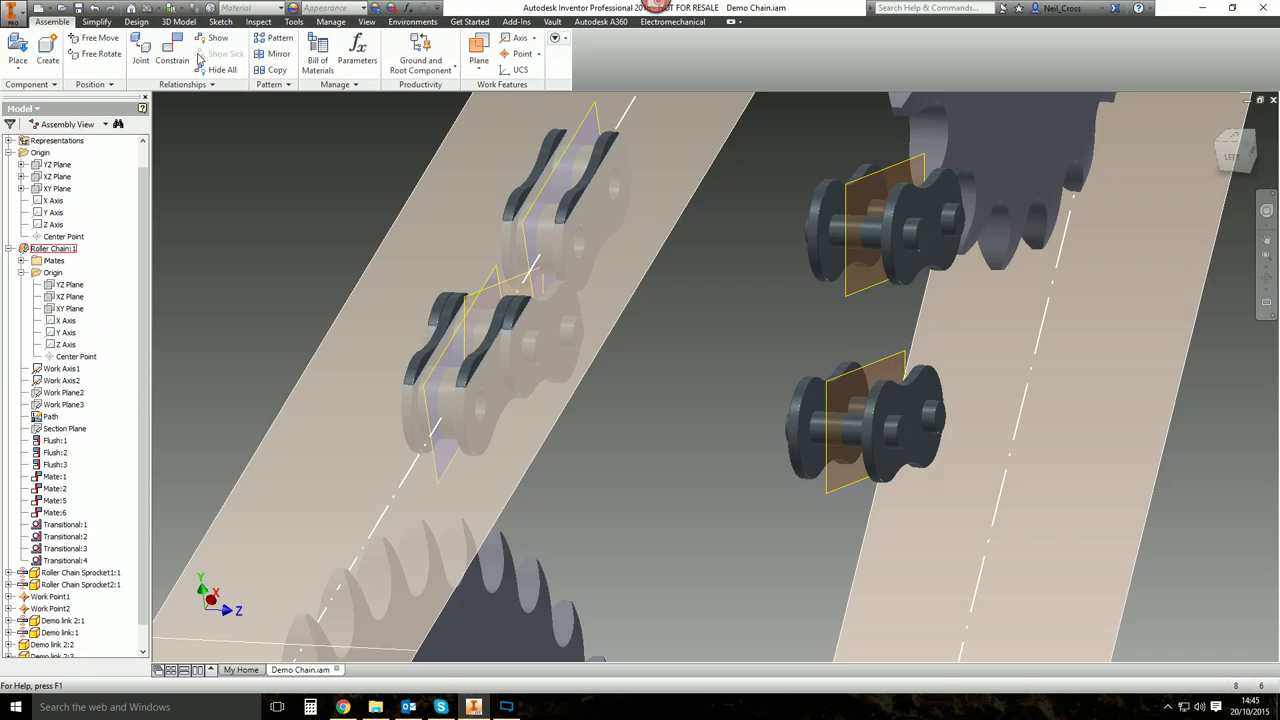
{"action": "middle_click_drag", "start_coordinate": [742, 372], "coordinate": [685, 386], "text": "shift"}
{"action": "left_click_drag", "start_coordinate": [685, 387], "coordinate": [779, 406]}
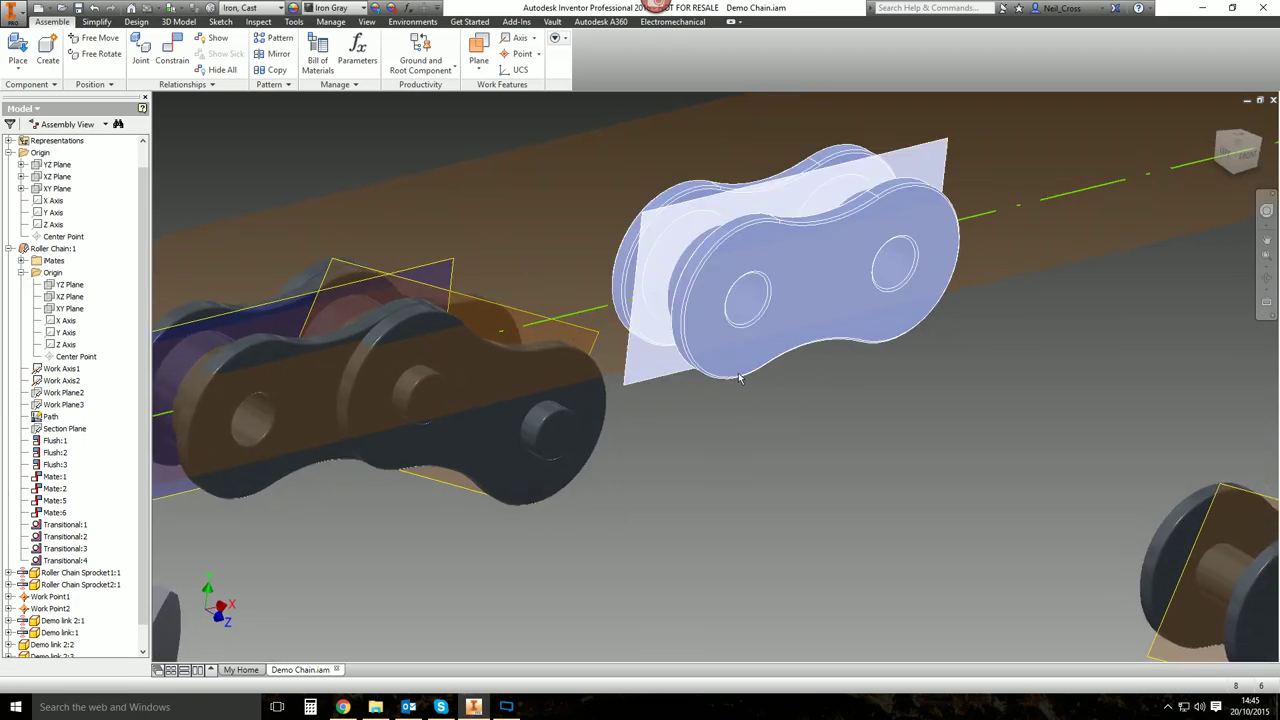
Mate the Demo link:2 hole nearest the linked pair to the pair's end pin at 0 mm offset, then leave the constraint command.
{"action": "middle_click_drag", "start_coordinate": [819, 406], "coordinate": [757, 447], "text": "shift"}
{"action": "left_click", "coordinate": [176, 53]}
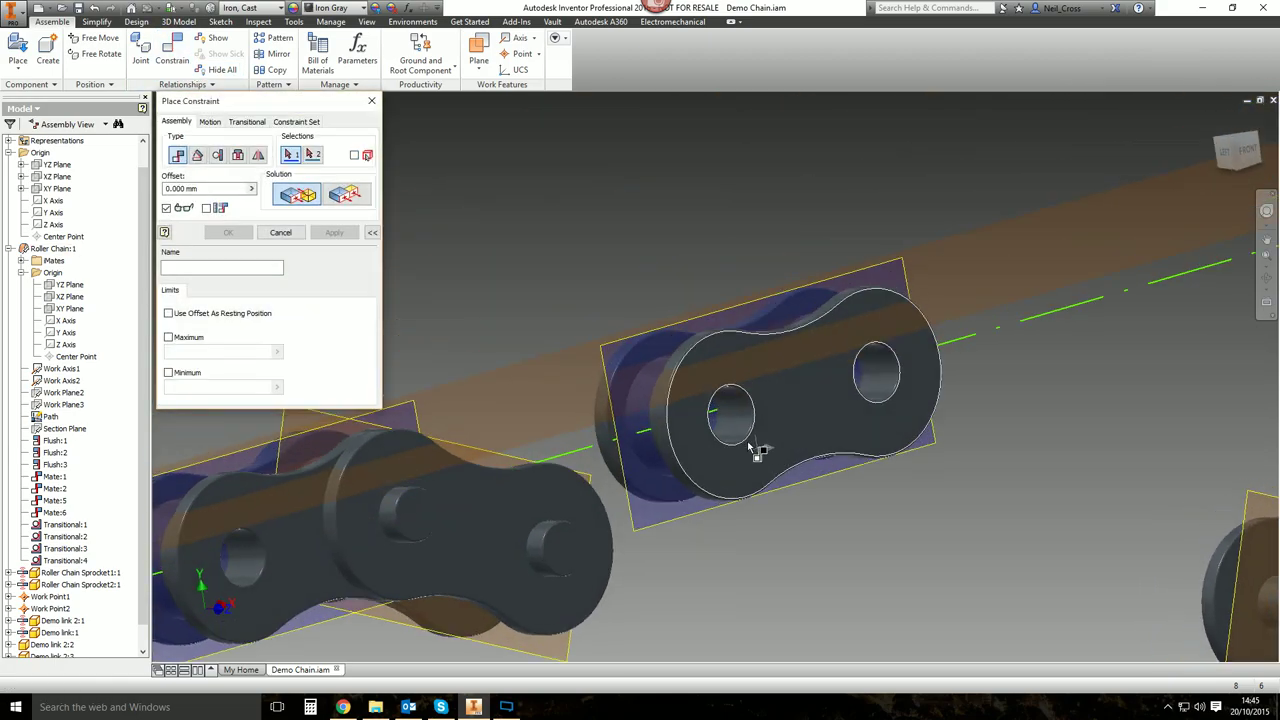
{"action": "left_click", "coordinate": [740, 432]}
{"action": "middle_click_drag", "start_coordinate": [725, 554], "coordinate": [866, 458], "text": "shift"}
{"action": "left_click", "coordinate": [916, 462]}
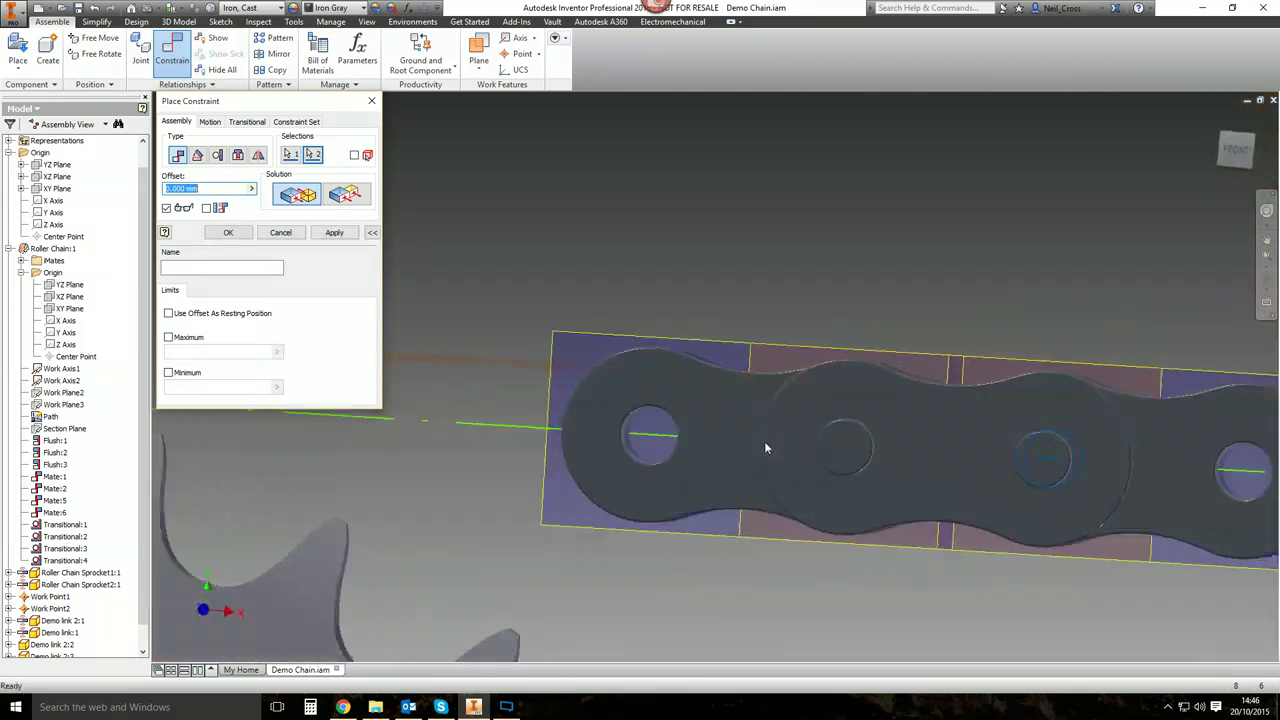
{"action": "left_click", "coordinate": [334, 233]}
{"action": "left_click", "coordinate": [290, 233]}
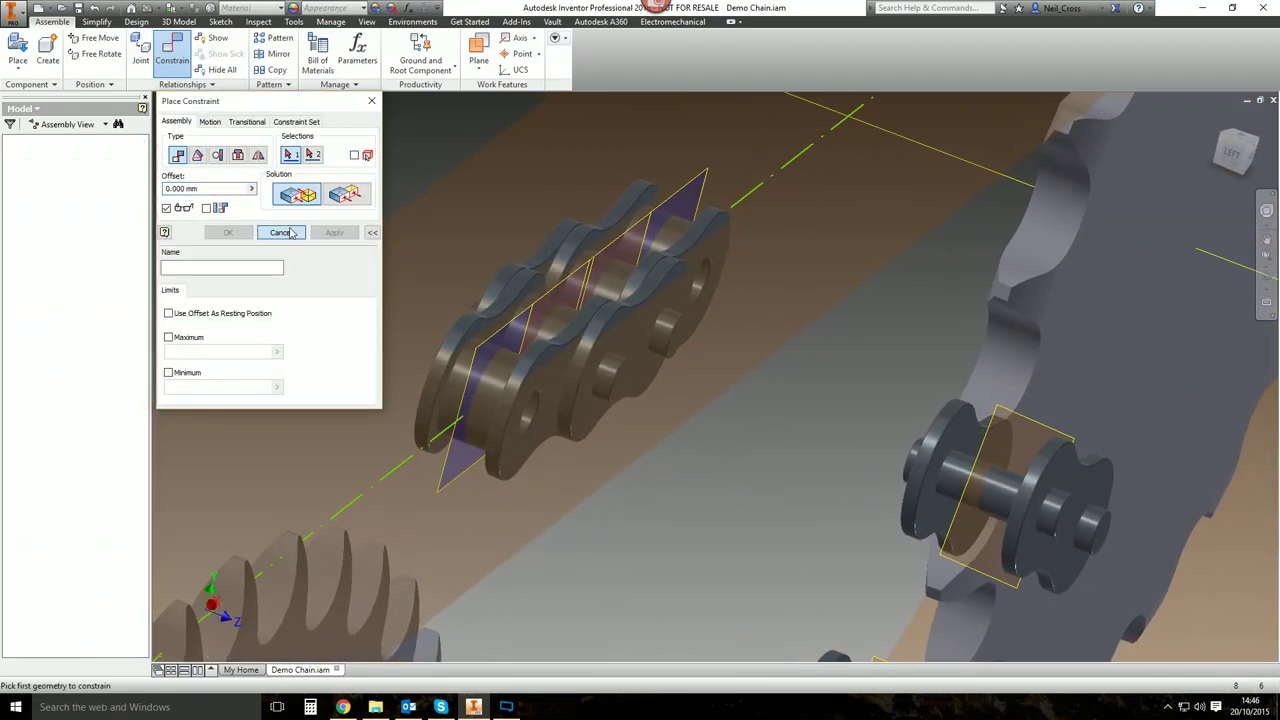
Try sliding the joined links along the chain path onto the large sprocket, then undo the move.
{"action": "middle_click_drag", "start_coordinate": [570, 383], "coordinate": [480, 345], "text": "shift"}
{"action": "mouse_move", "coordinate": [477, 463]}
{"action": "left_mouse_down"}
{"action": "mouse_move", "coordinate": [414, 477]}
{"action": "mouse_move", "coordinate": [566, 450]}
{"action": "mouse_move", "coordinate": [468, 472]}
{"action": "left_mouse_up"}
{"action": "scroll", "coordinate": [704, 458], "scroll_direction": "down", "scroll_amount": 4}
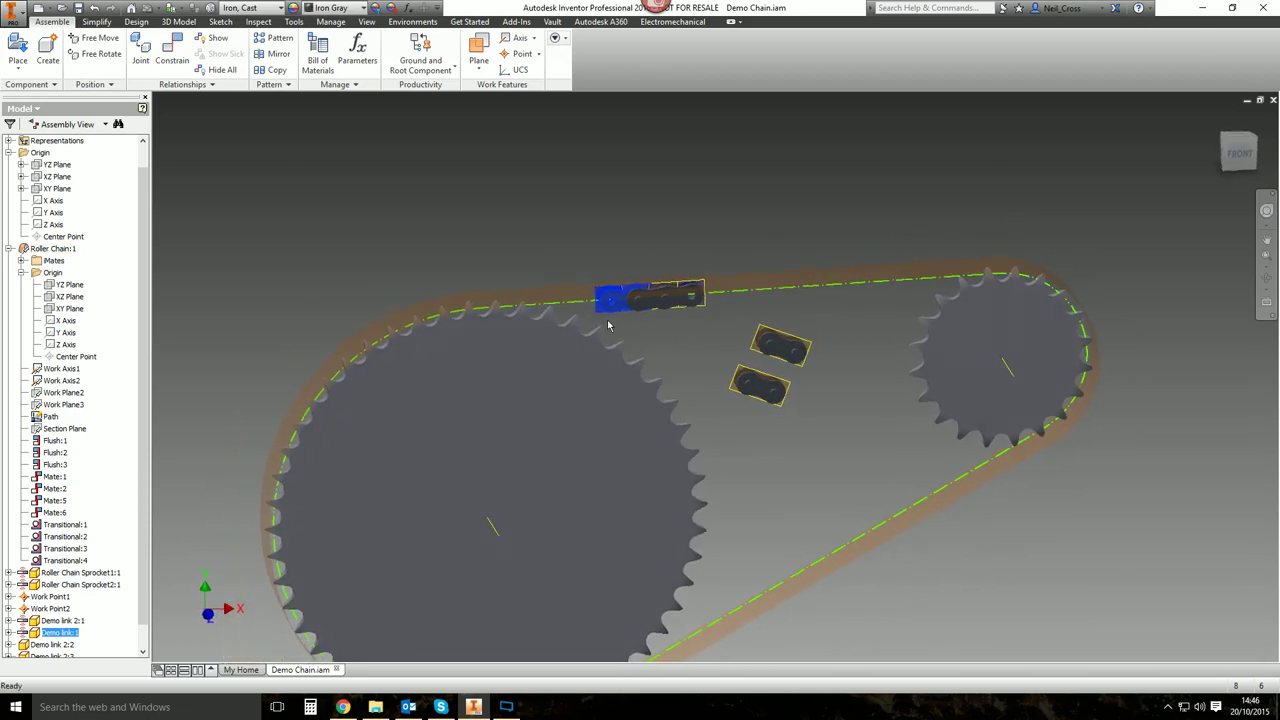
{"action": "left_click", "coordinate": [615, 327]}
{"action": "left_click_drag", "start_coordinate": [614, 320], "coordinate": [493, 311]}
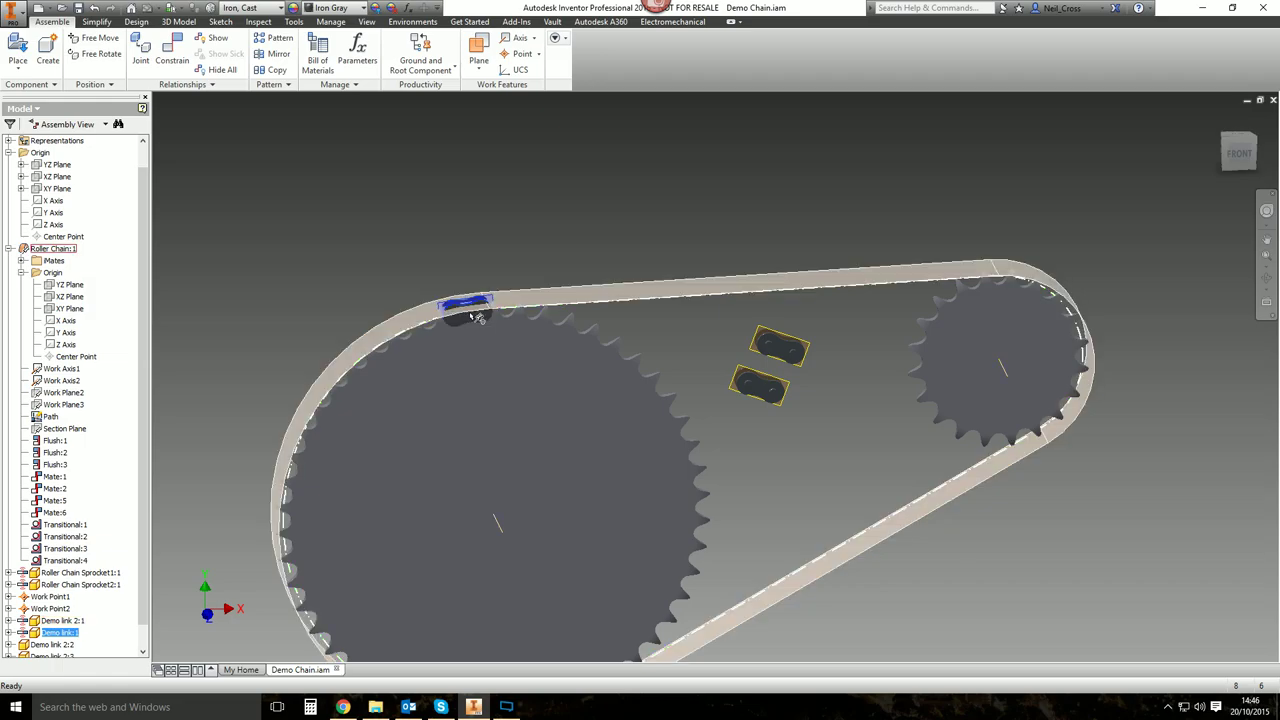
{"action": "key", "text": "ctrl+z"}
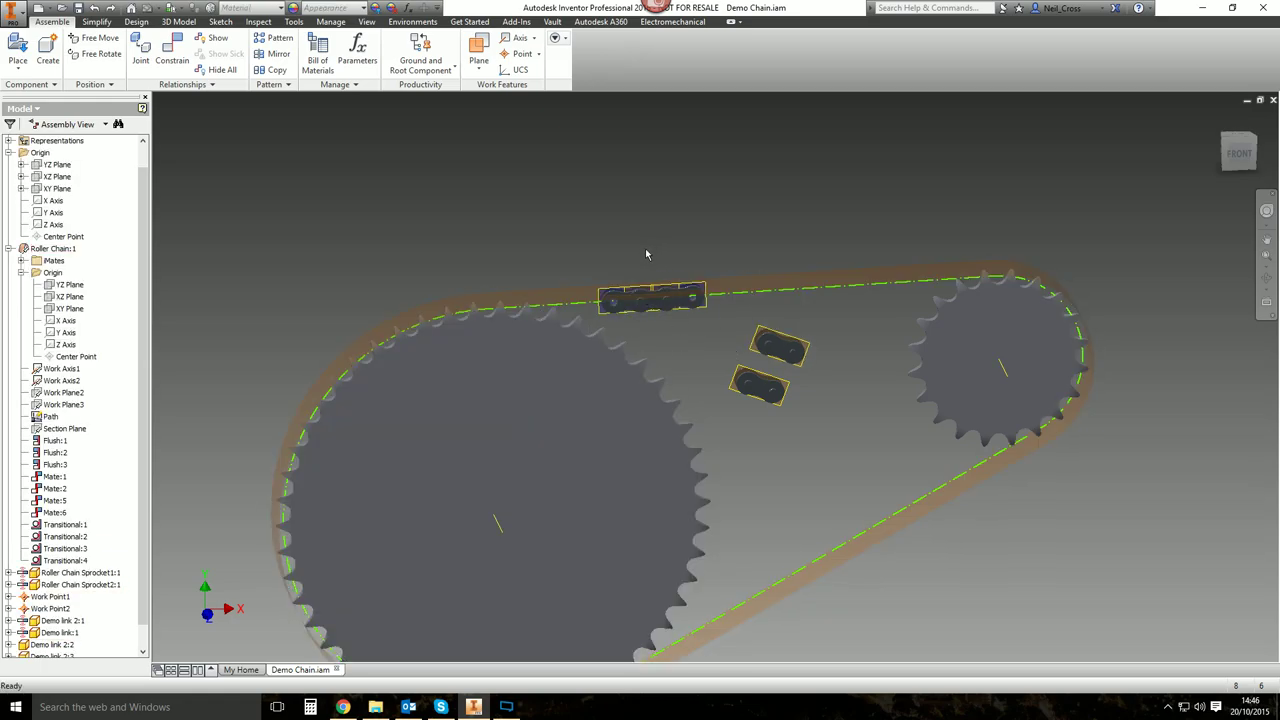
Mate the XY Planes of Demo link 2:2 and Demo link:2 at 0 mm offset.
{"action": "middle_click_drag", "start_coordinate": [646, 251], "coordinate": [651, 286], "text": "shift"}
{"action": "scroll", "coordinate": [651, 286], "scroll_direction": "down", "scroll_amount": 2}
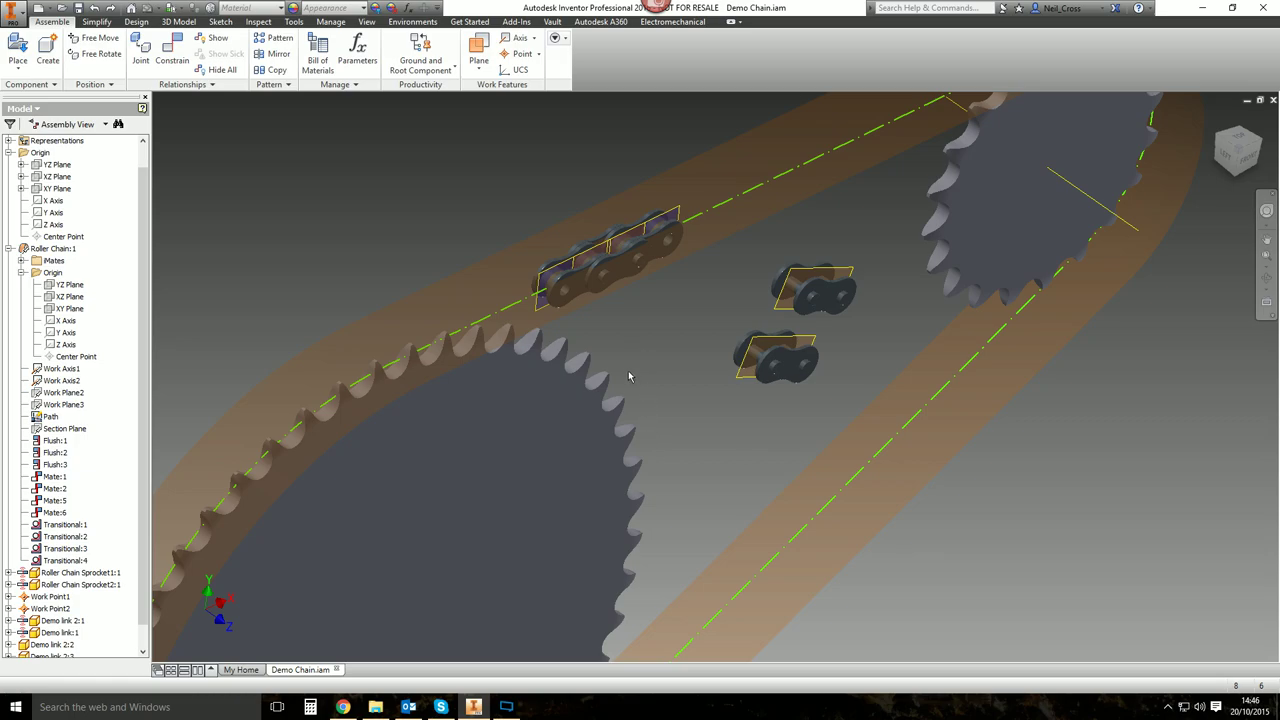
{"action": "mouse_move", "coordinate": [637, 337]}
{"action": "middle_mouse_down", "text": "shift"}
{"action": "mouse_move", "coordinate": [635, 349]}
{"action": "mouse_move", "coordinate": [641, 340]}
{"action": "middle_mouse_up", "text": "shift"}
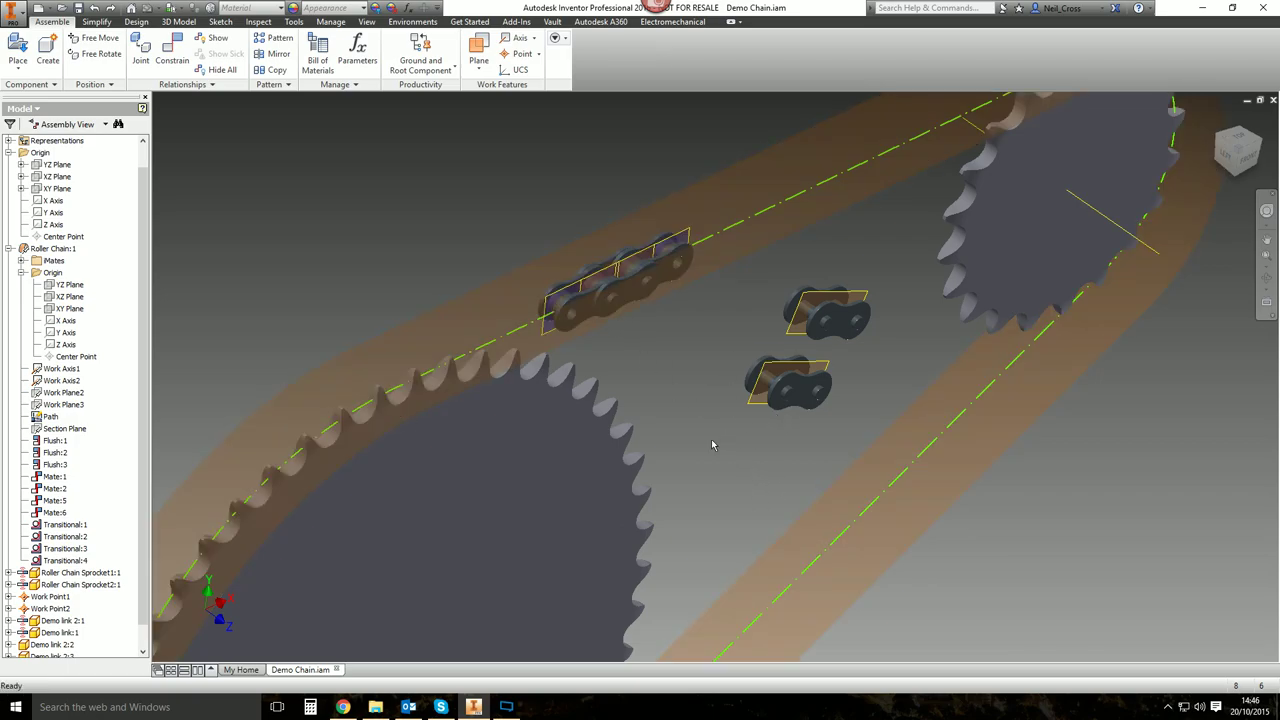
{"action": "scroll", "coordinate": [674, 337], "scroll_direction": "up", "scroll_amount": 3}
{"action": "middle_click_drag", "start_coordinate": [643, 374], "coordinate": [825, 430], "text": "shift"}
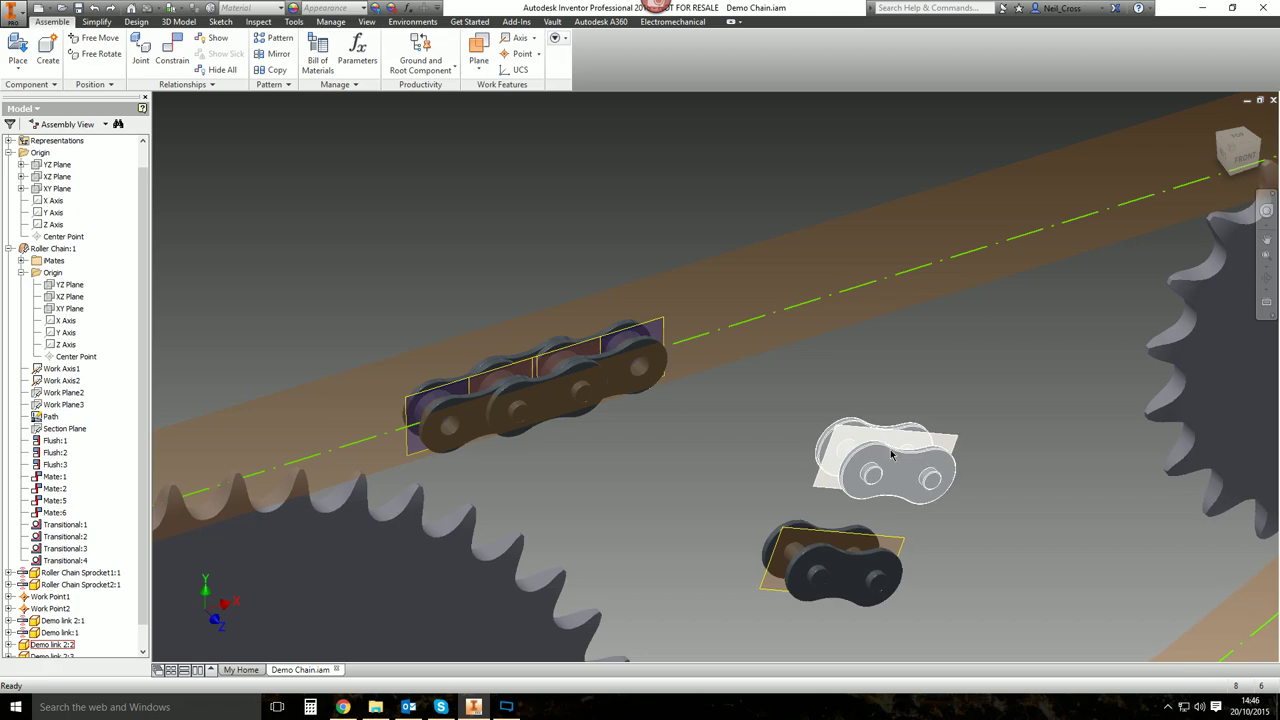
{"action": "left_click", "coordinate": [825, 430]}
{"action": "key", "text": "c"}
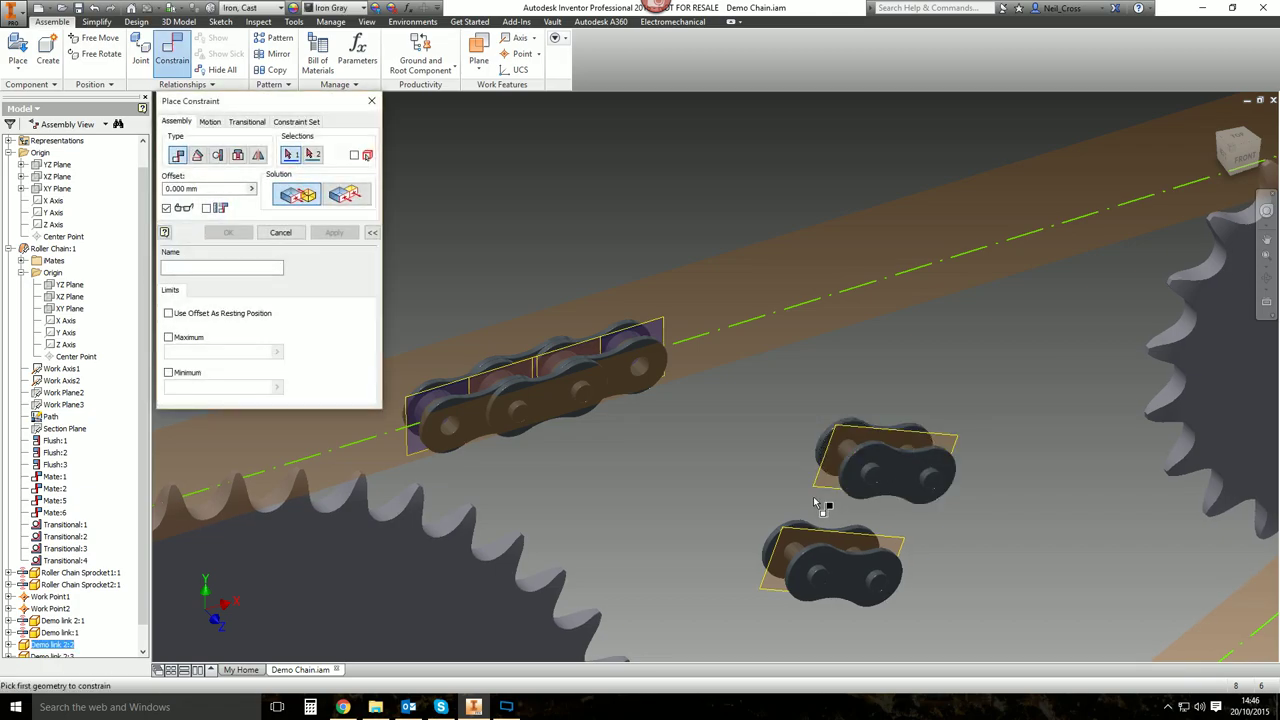
{"action": "left_click", "coordinate": [794, 468]}
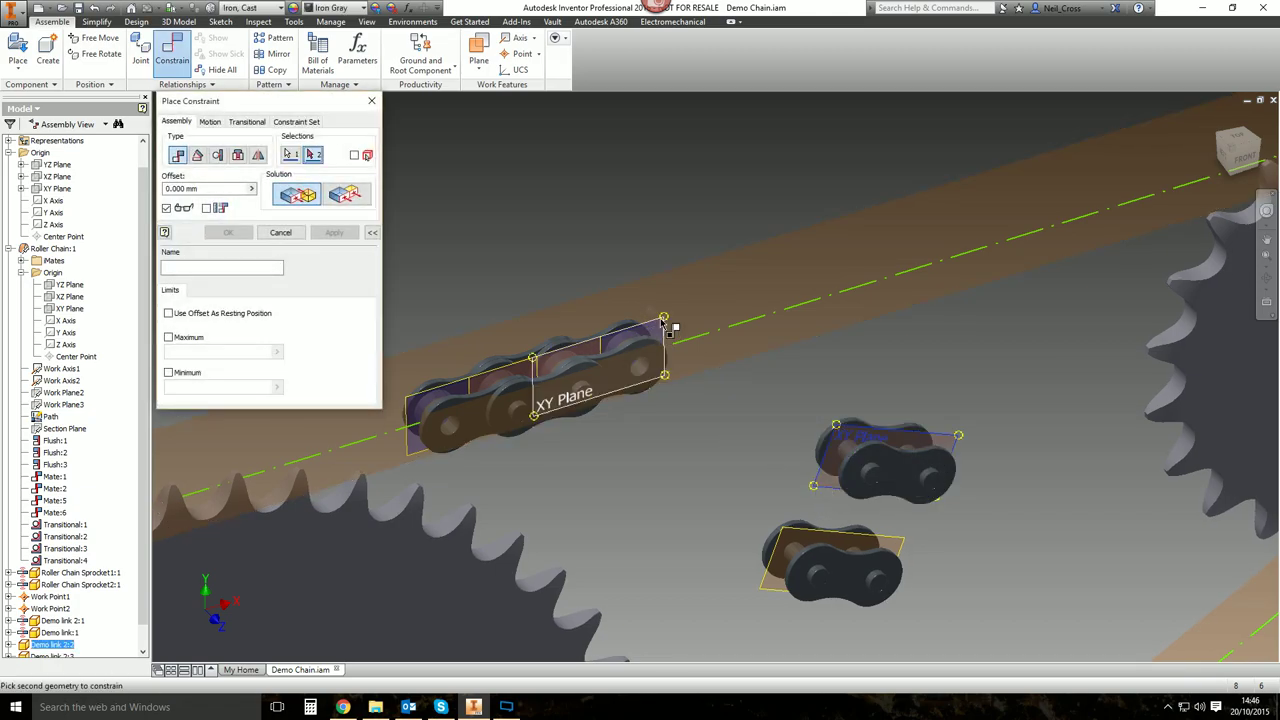
{"action": "left_click", "coordinate": [660, 323]}
{"action": "left_click", "coordinate": [355, 236]}
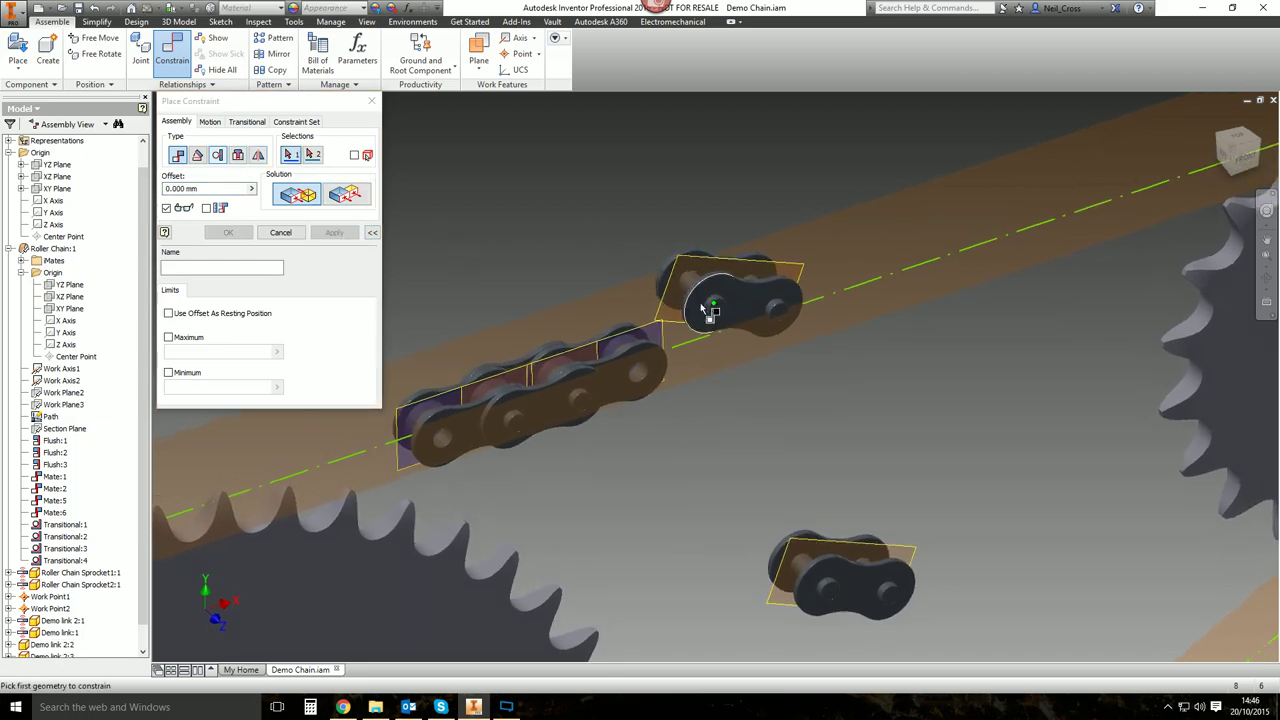
Mate the near pin of Demo link 2:2 to the free hole of Demo link:2 at 0 mm offset, then leave the constraint command.
{"action": "middle_click_drag", "start_coordinate": [694, 317], "coordinate": [760, 320], "text": "shift"}
{"action": "left_click", "coordinate": [755, 313]}
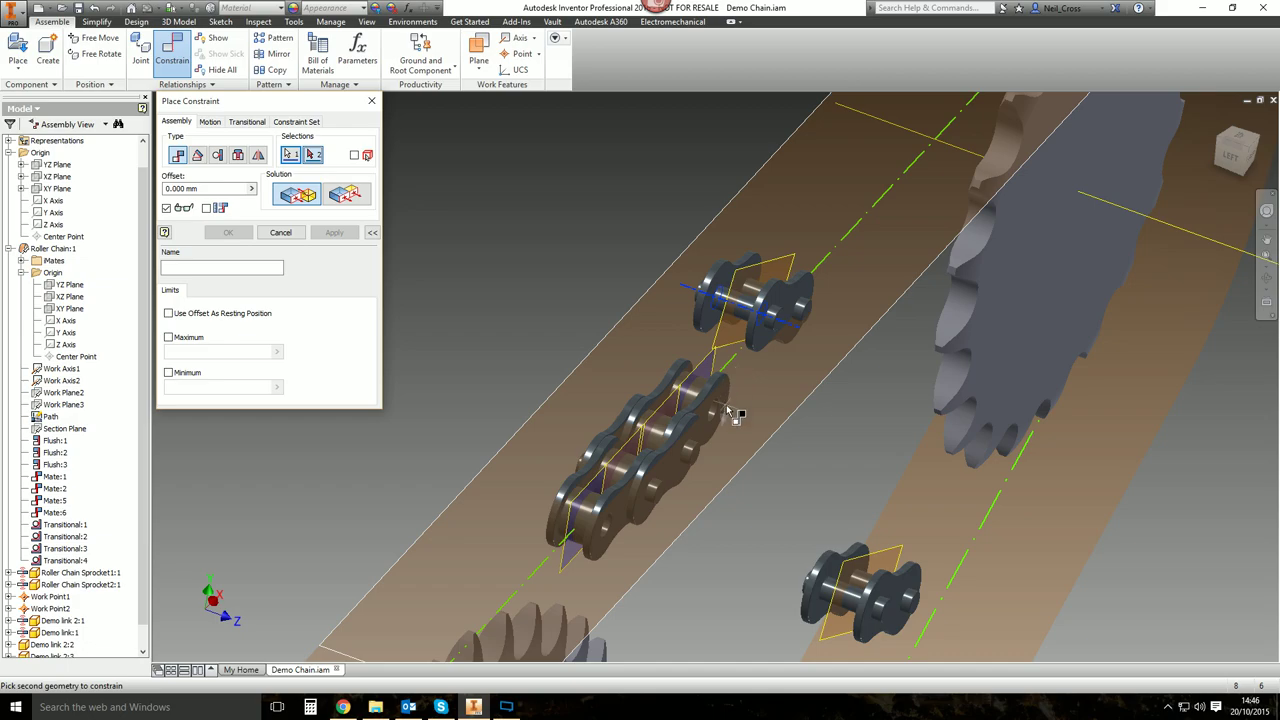
{"action": "middle_click_drag", "start_coordinate": [717, 420], "coordinate": [735, 473], "text": "shift"}
{"action": "scroll", "coordinate": [740, 470], "scroll_direction": "up", "scroll_amount": 5}
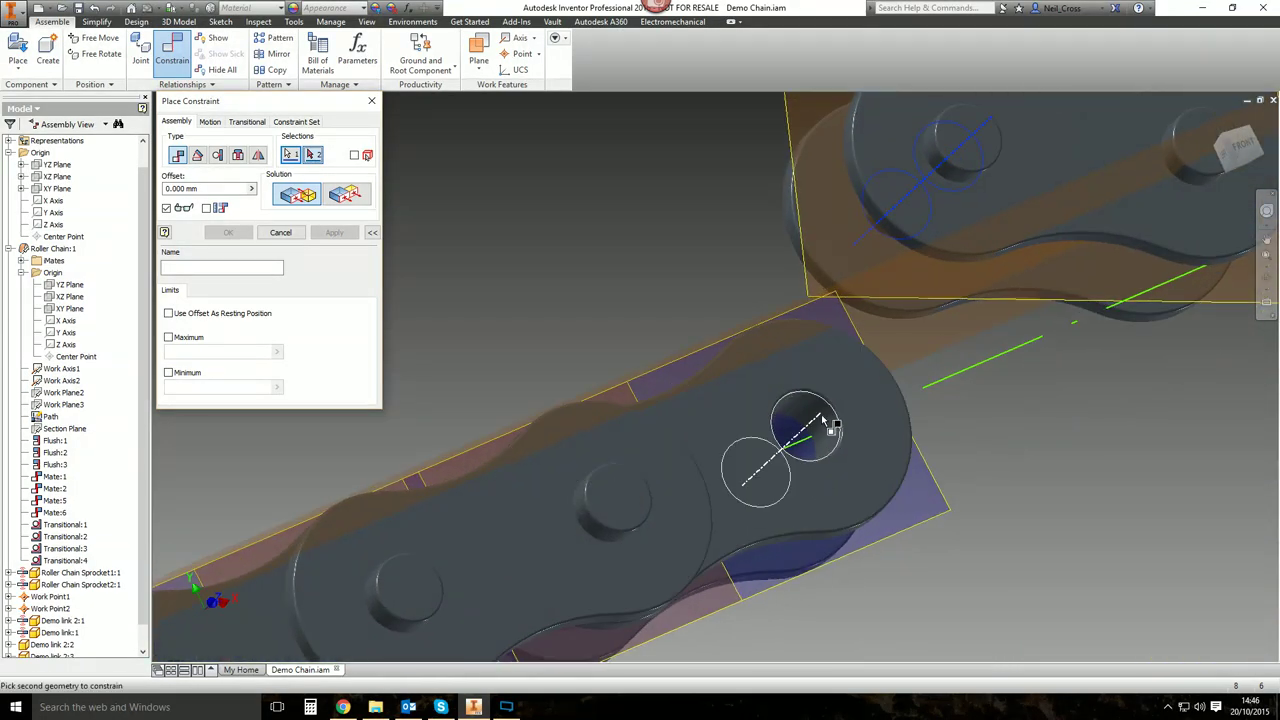
{"action": "left_click", "coordinate": [826, 425]}
{"action": "left_click", "coordinate": [341, 236]}
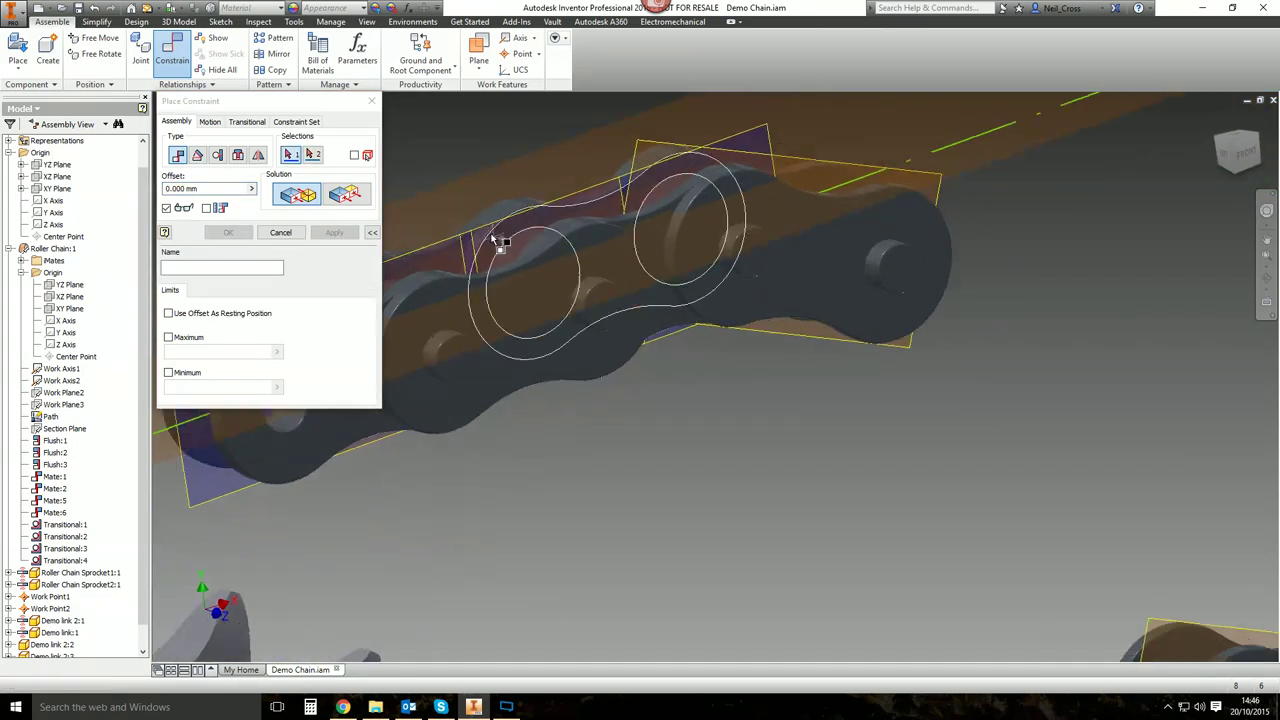
{"action": "left_click", "coordinate": [280, 232]}
Turn off the visibility of the XY Plane in the origin of Demo link 2:2.
{"action": "scroll", "coordinate": [763, 409], "scroll_direction": "down", "scroll_amount": 10}
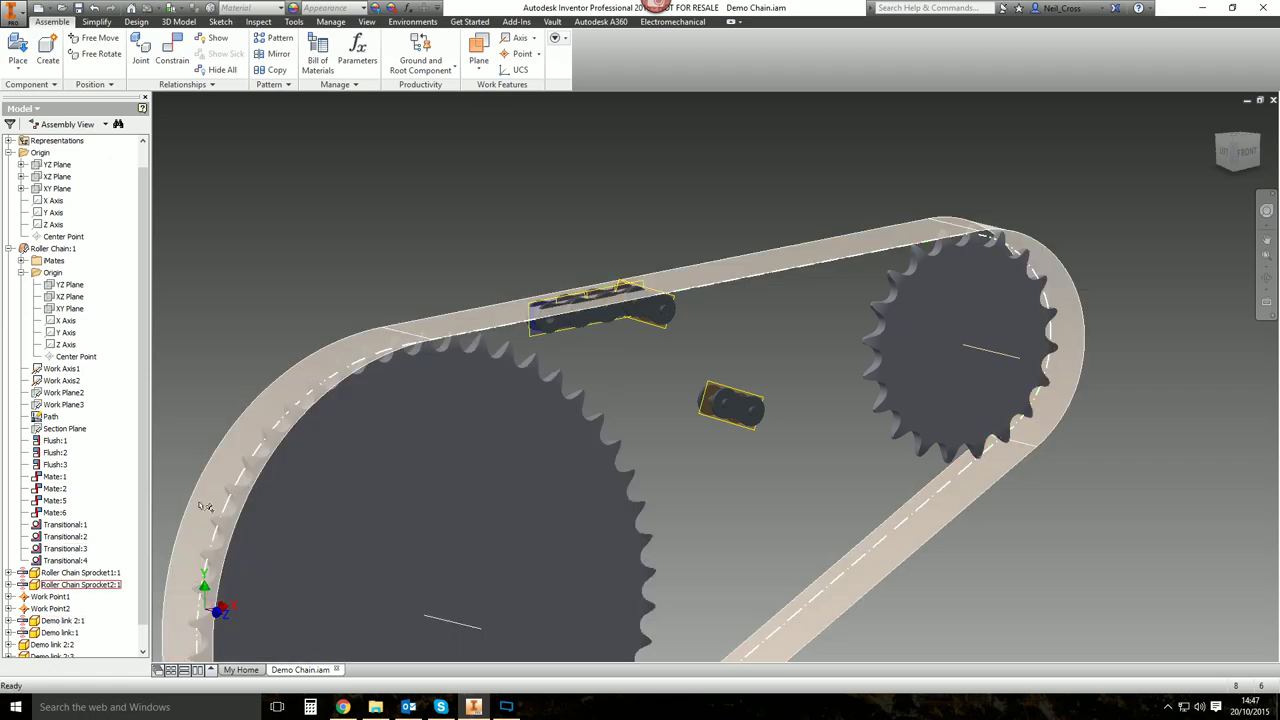
{"action": "left_click", "coordinate": [9, 585]}
{"action": "scroll", "coordinate": [14, 575], "scroll_direction": "down", "scroll_amount": 2}
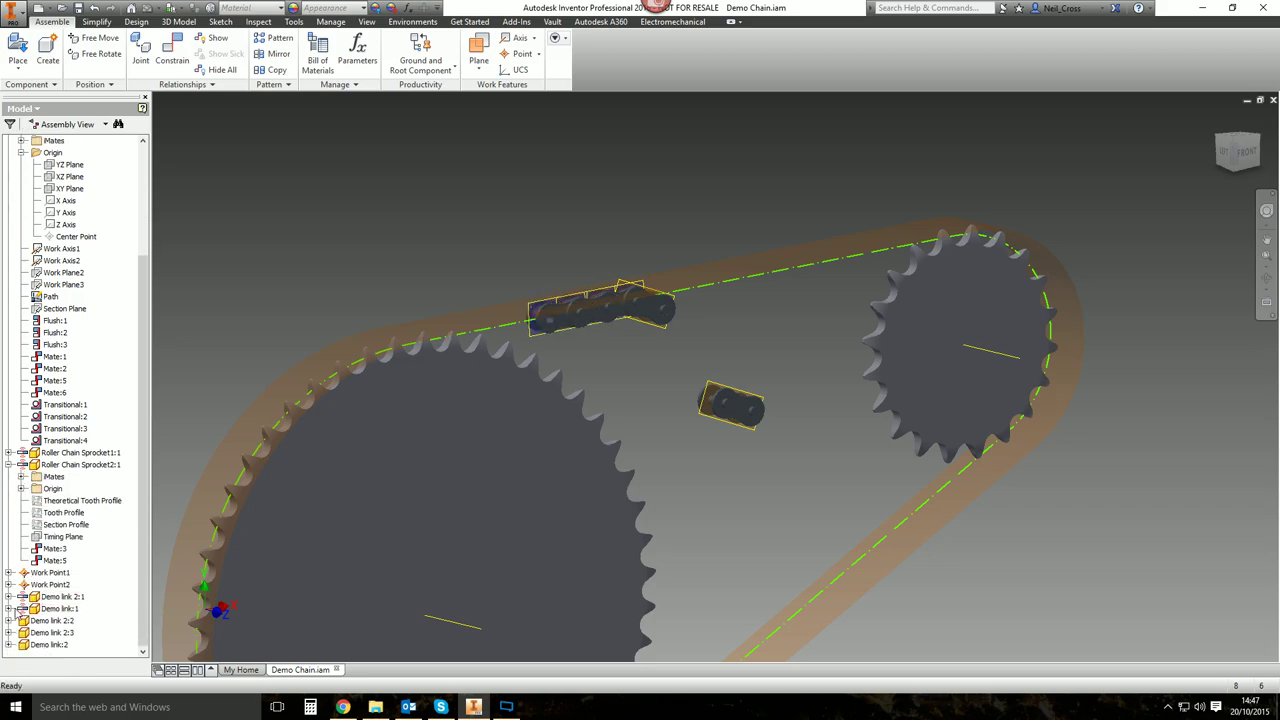
{"action": "left_click", "coordinate": [9, 620]}
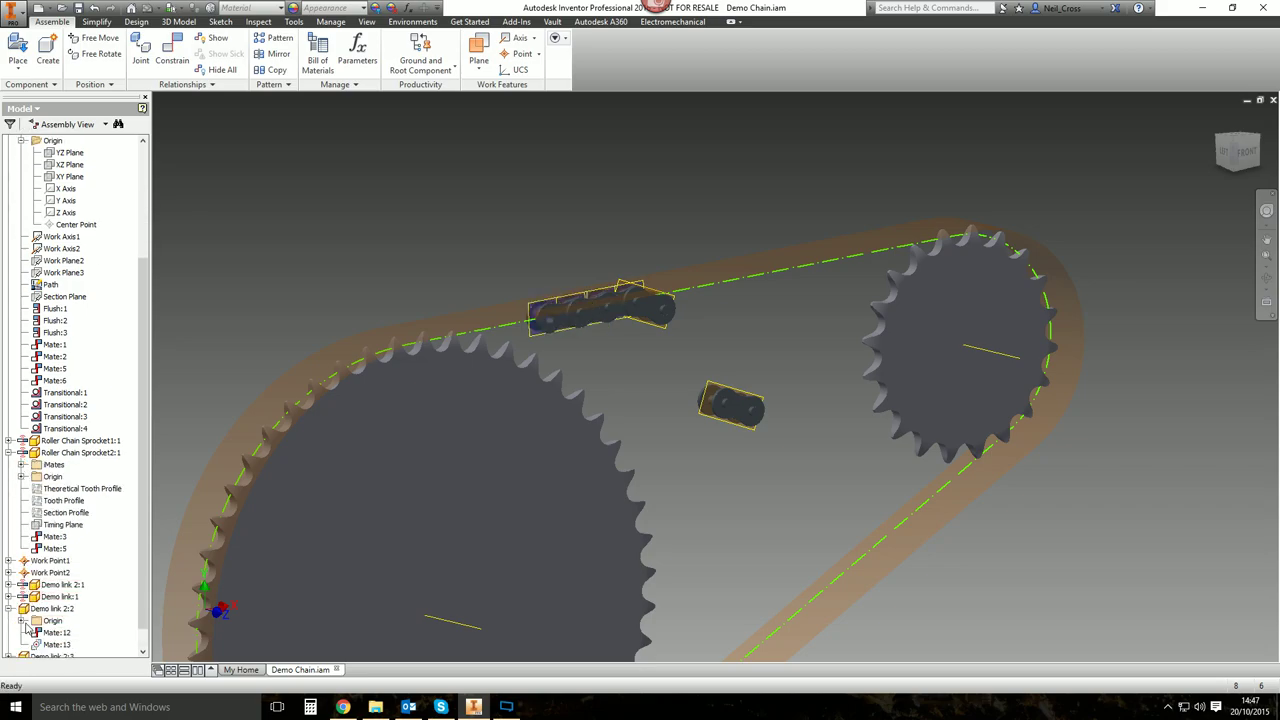
{"action": "left_click", "coordinate": [22, 621]}
{"action": "right_click", "coordinate": [67, 597]}
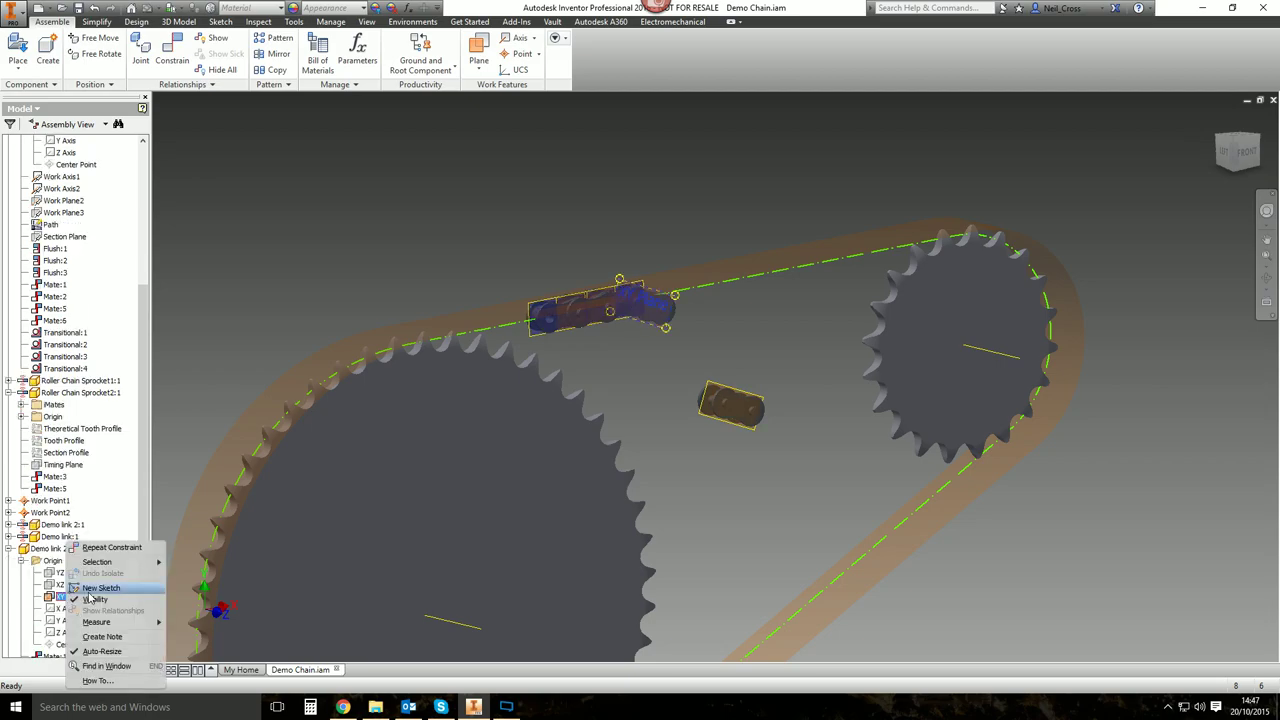
{"action": "left_click", "coordinate": [88, 598]}
Turn off the visibility of the XY Plane in the origin of Demo link:2.
{"action": "left_click", "coordinate": [9, 549]}
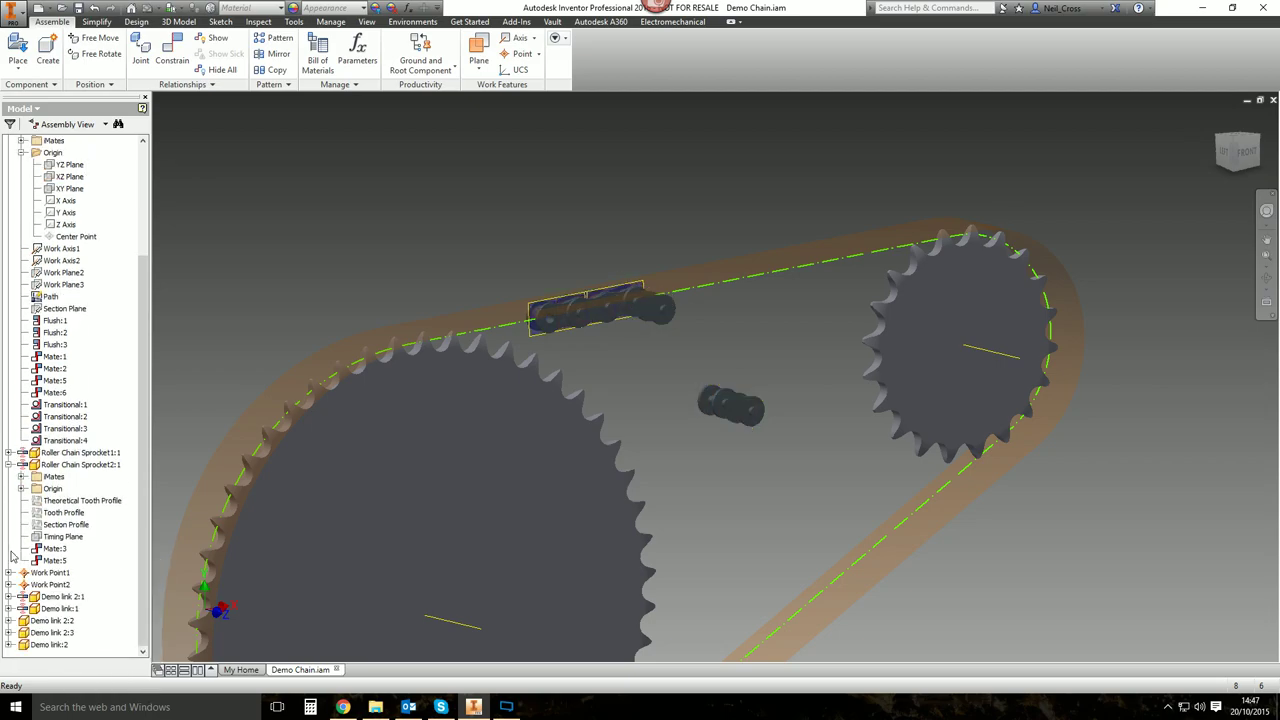
{"action": "left_click", "coordinate": [9, 644]}
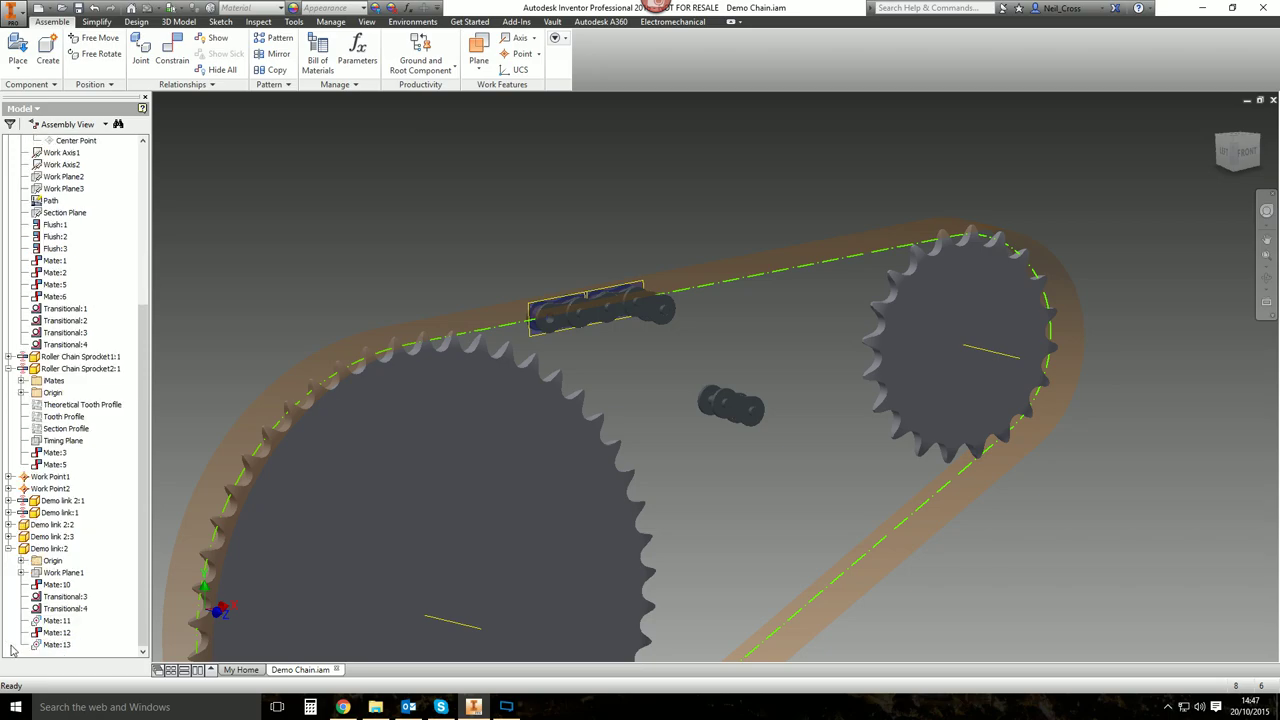
{"action": "left_click", "coordinate": [21, 561]}
{"action": "right_click", "coordinate": [72, 598]}
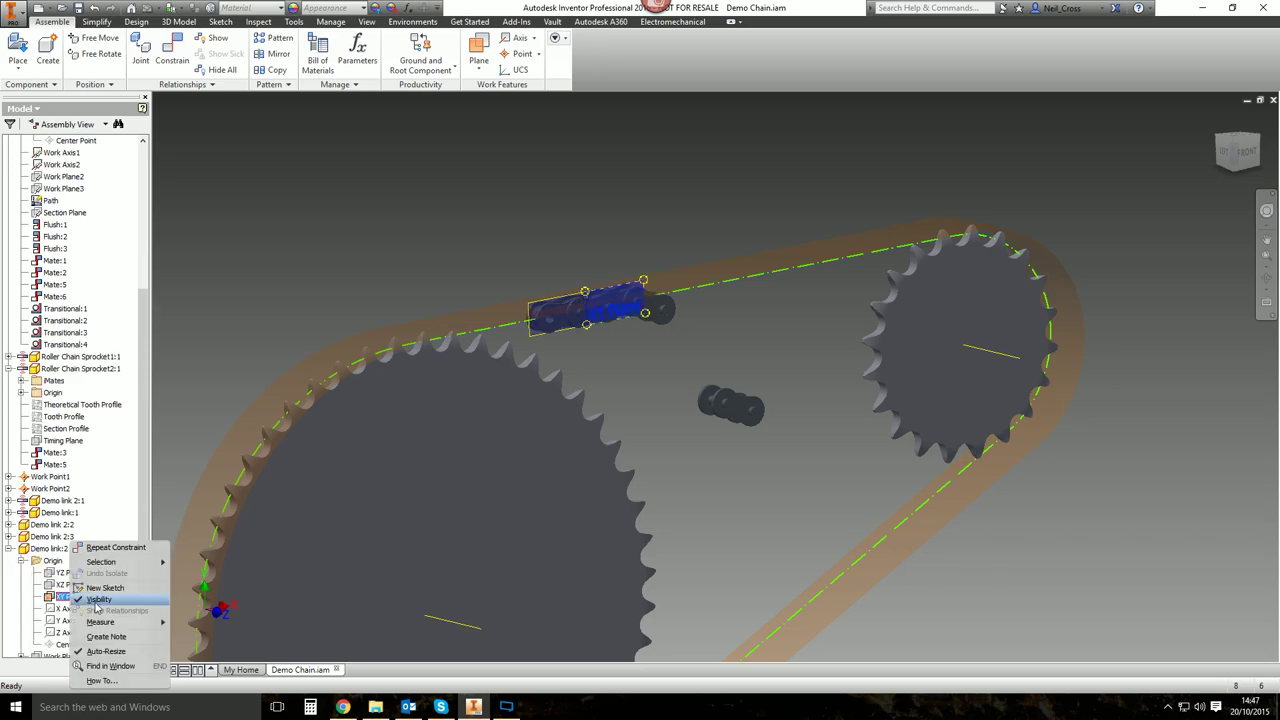
{"action": "left_click", "coordinate": [97, 600]}
Hide the Roller Chain:1 component and remove the unused loose link, Demo link 2:3.
{"action": "left_click_drag", "start_coordinate": [144, 343], "coordinate": [161, 175]}
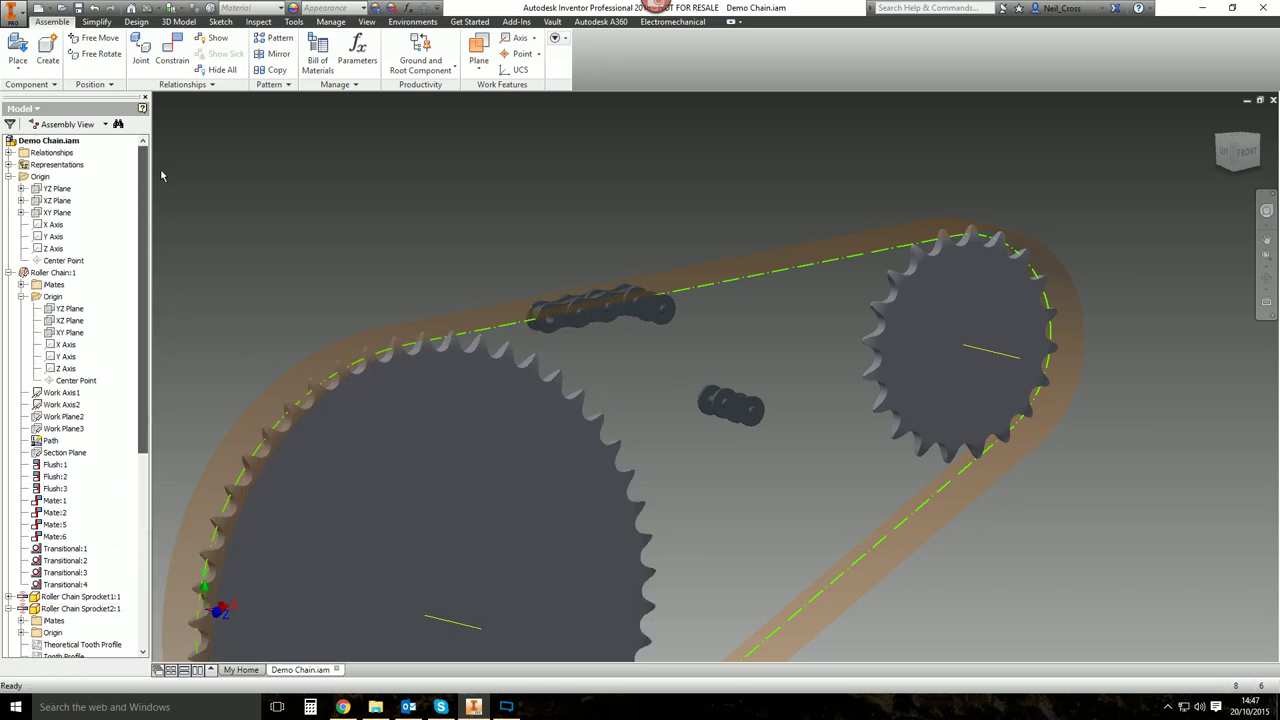
{"action": "right_click", "coordinate": [55, 274]}
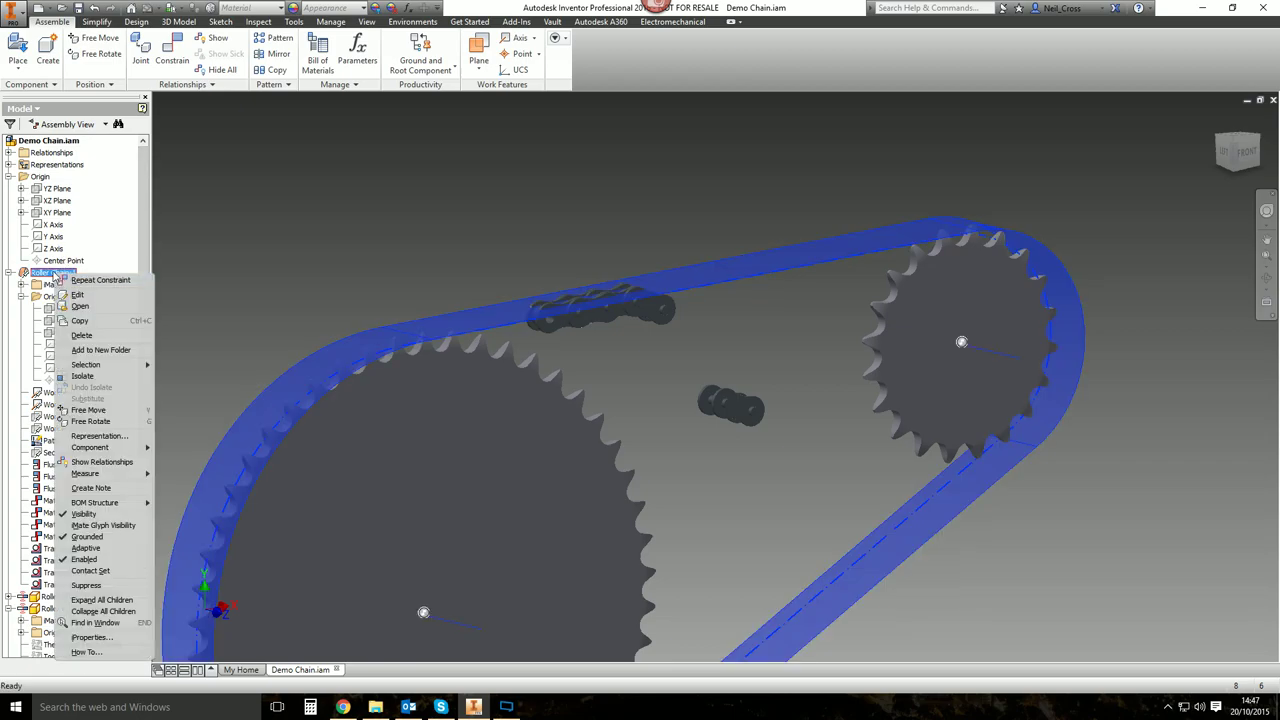
{"action": "left_click", "coordinate": [84, 513]}
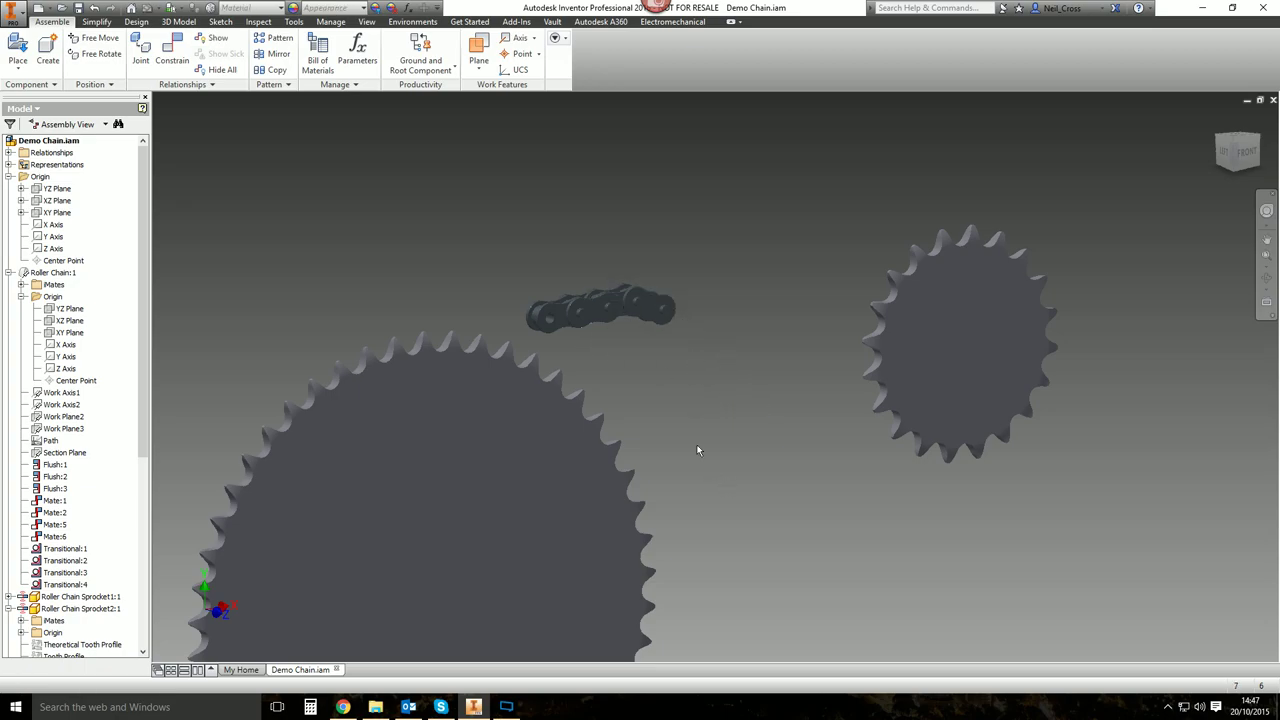
Try sliding the chain segment along its path onto the small sprocket and back, then undo the moves.
{"action": "middle_click_drag", "start_coordinate": [698, 449], "coordinate": [766, 197], "text": "shift"}
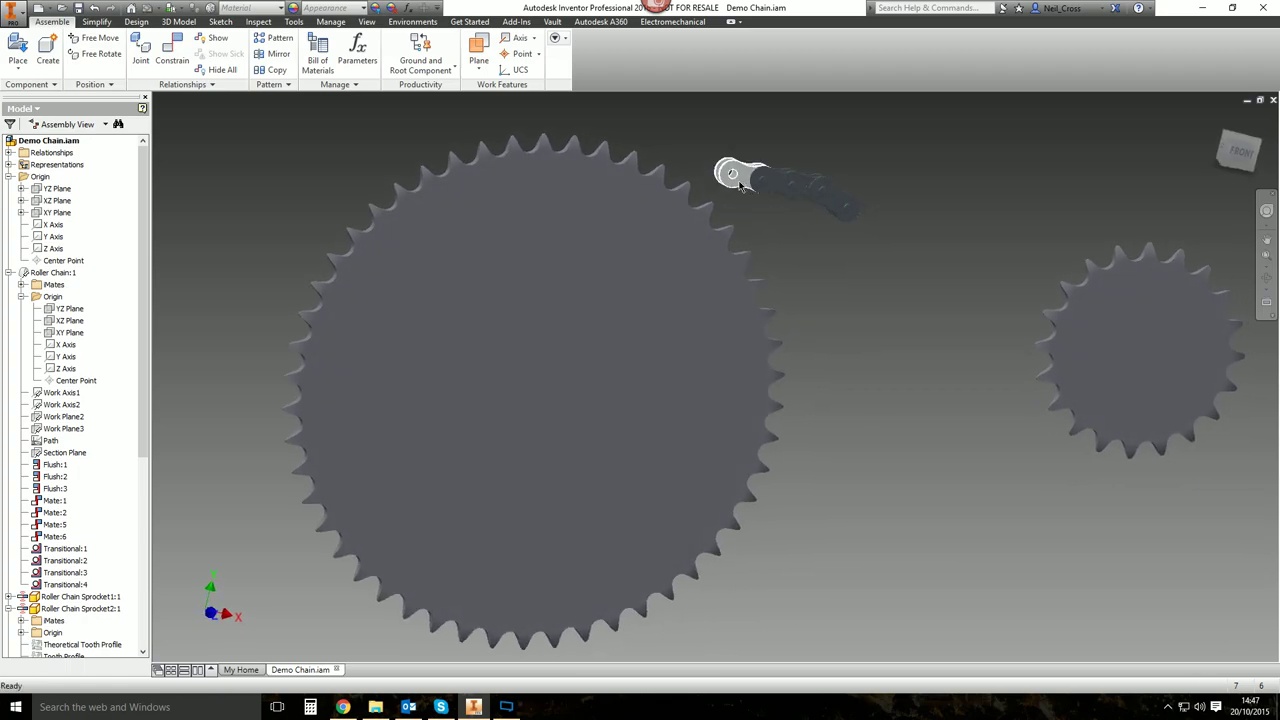
{"action": "left_click_drag", "start_coordinate": [740, 185], "coordinate": [1252, 268]}
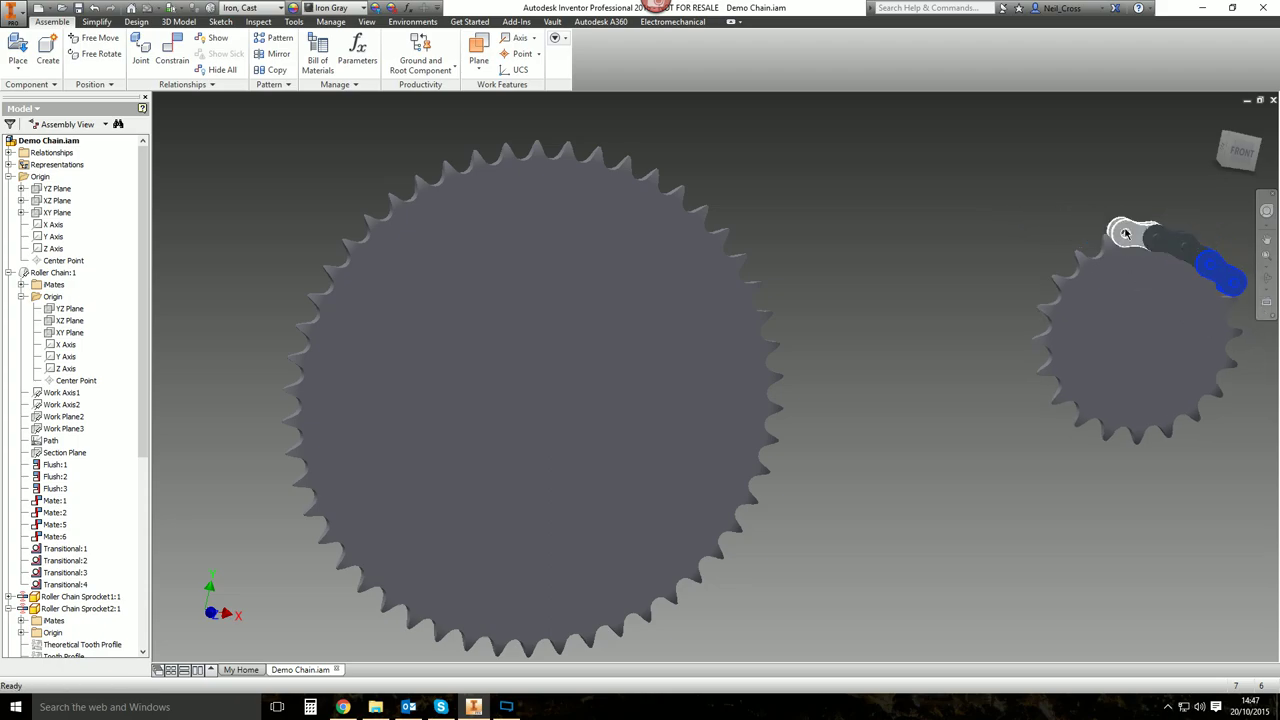
{"action": "left_click_drag", "start_coordinate": [1125, 234], "coordinate": [868, 201]}
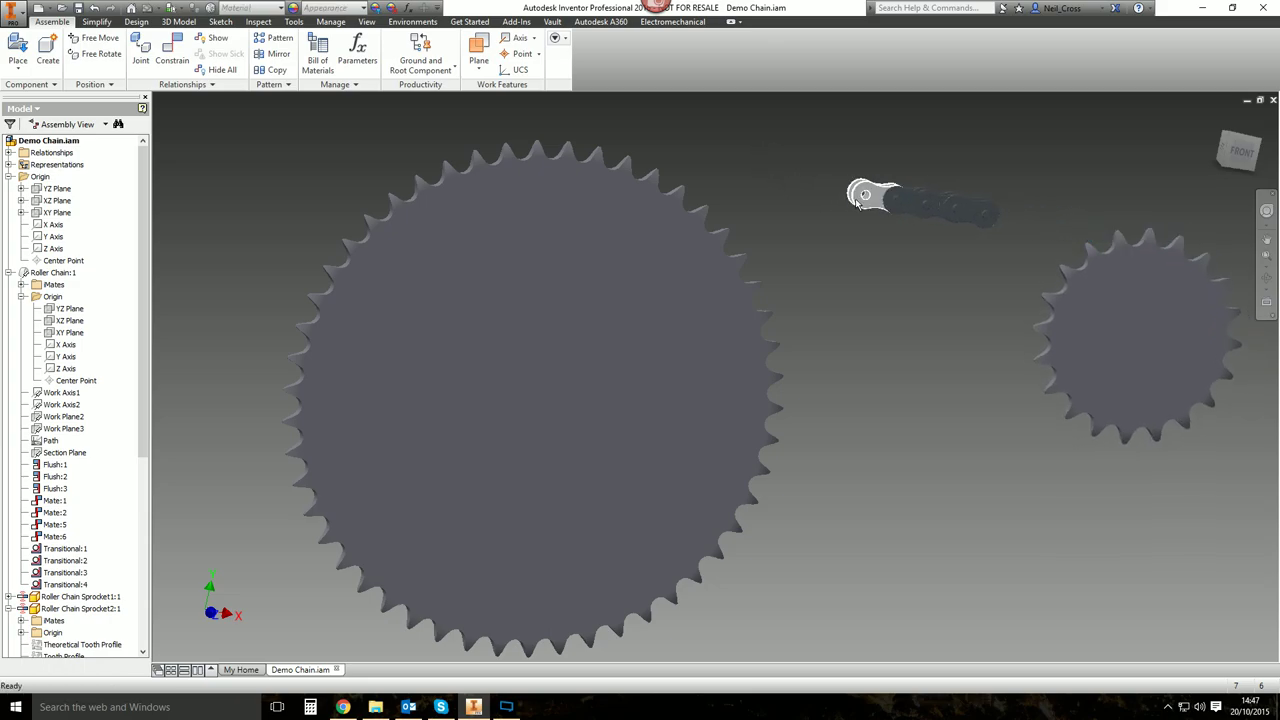
{"action": "key", "text": "ctrl+z"}
{"action": "key", "text": "ctrl+z"}
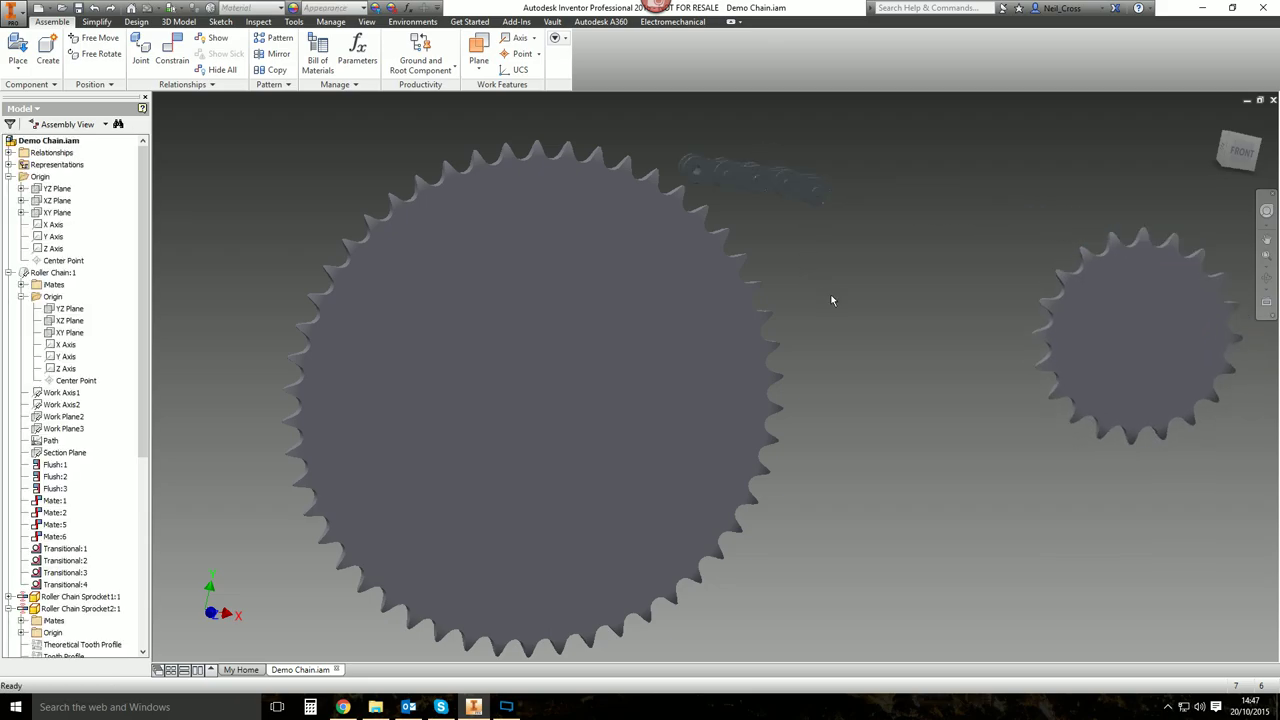
Slide the chain segment along its path to a clear position between the two sprockets.
{"action": "left_click_drag", "start_coordinate": [815, 213], "coordinate": [939, 216]}
{"action": "middle_click_drag", "start_coordinate": [822, 273], "coordinate": [853, 268], "text": "shift"}
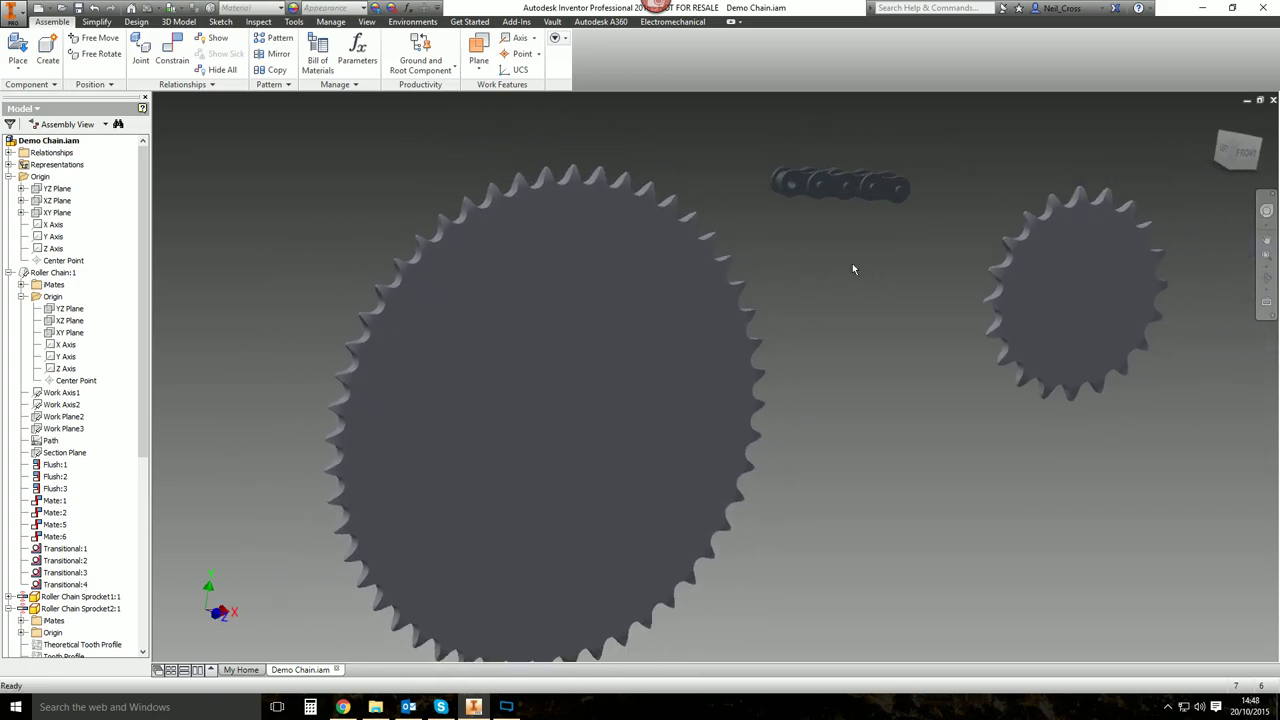
Add a rotation-translation motion constraint between the large sprocket and the Y Axis of Demo link:2, with distance 688 mm and reverse solution.
{"action": "left_click", "coordinate": [172, 50]}
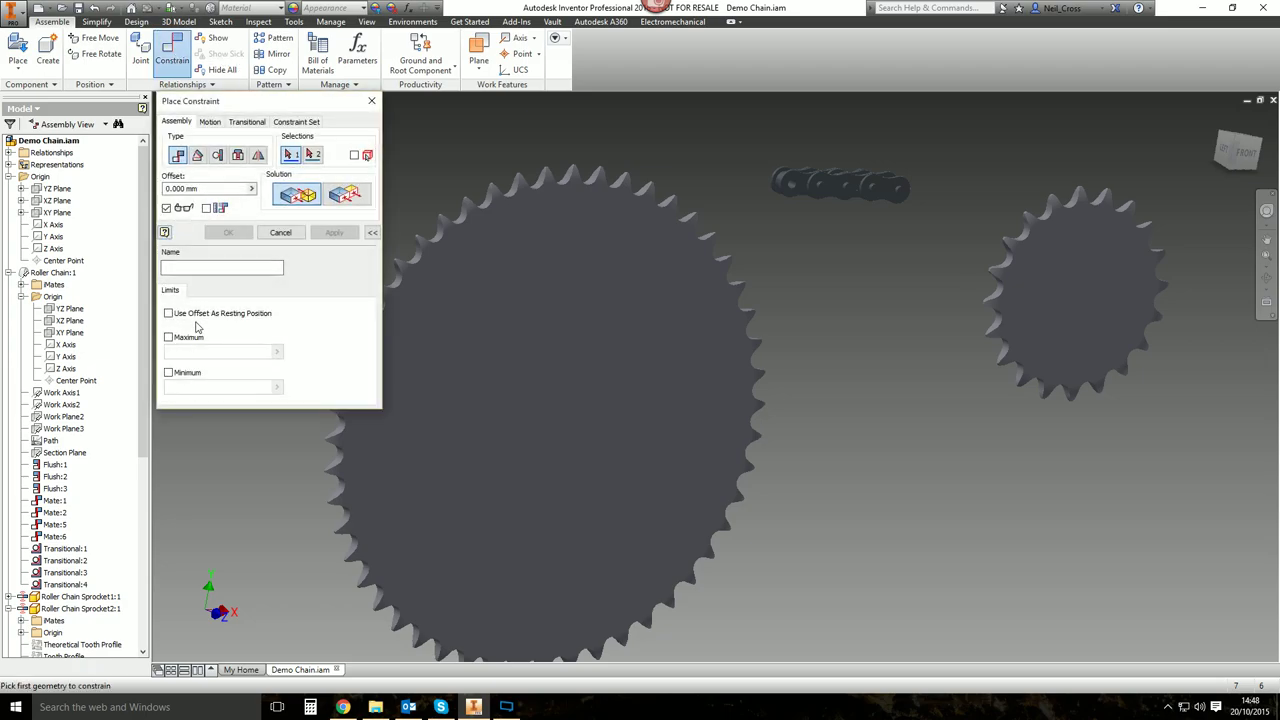
{"action": "left_click", "coordinate": [210, 122]}
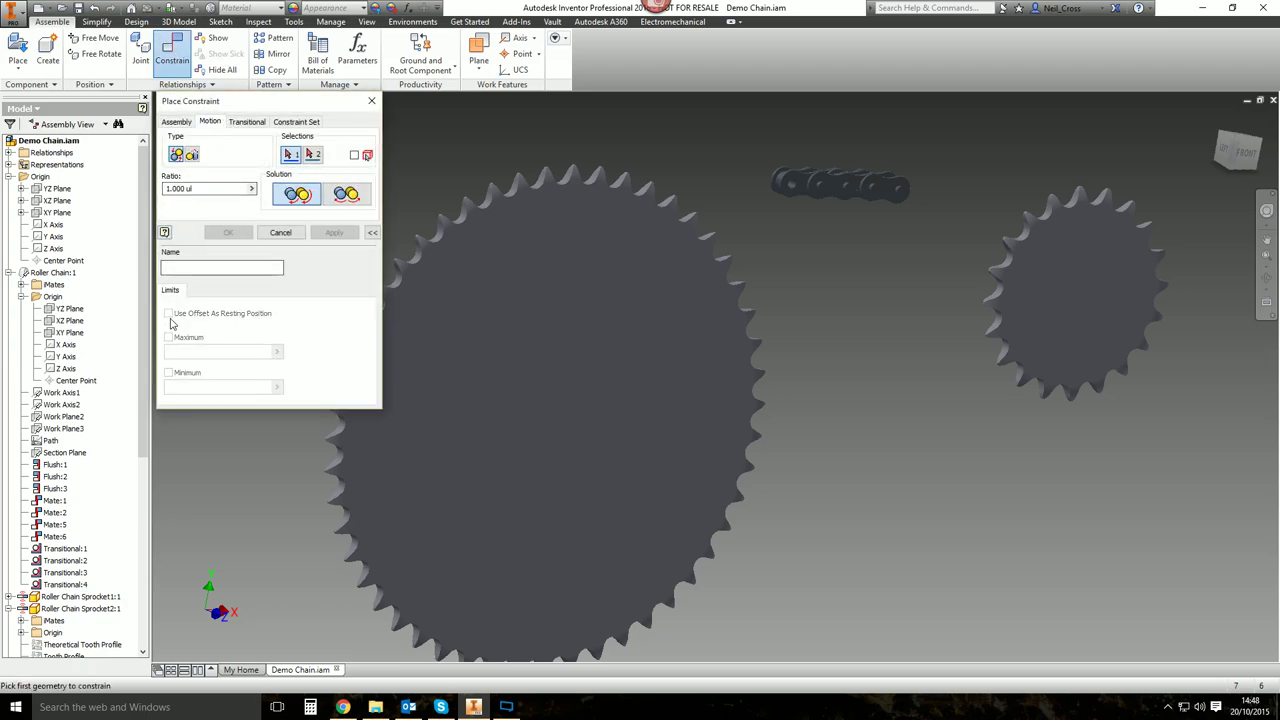
{"action": "left_click", "coordinate": [191, 155]}
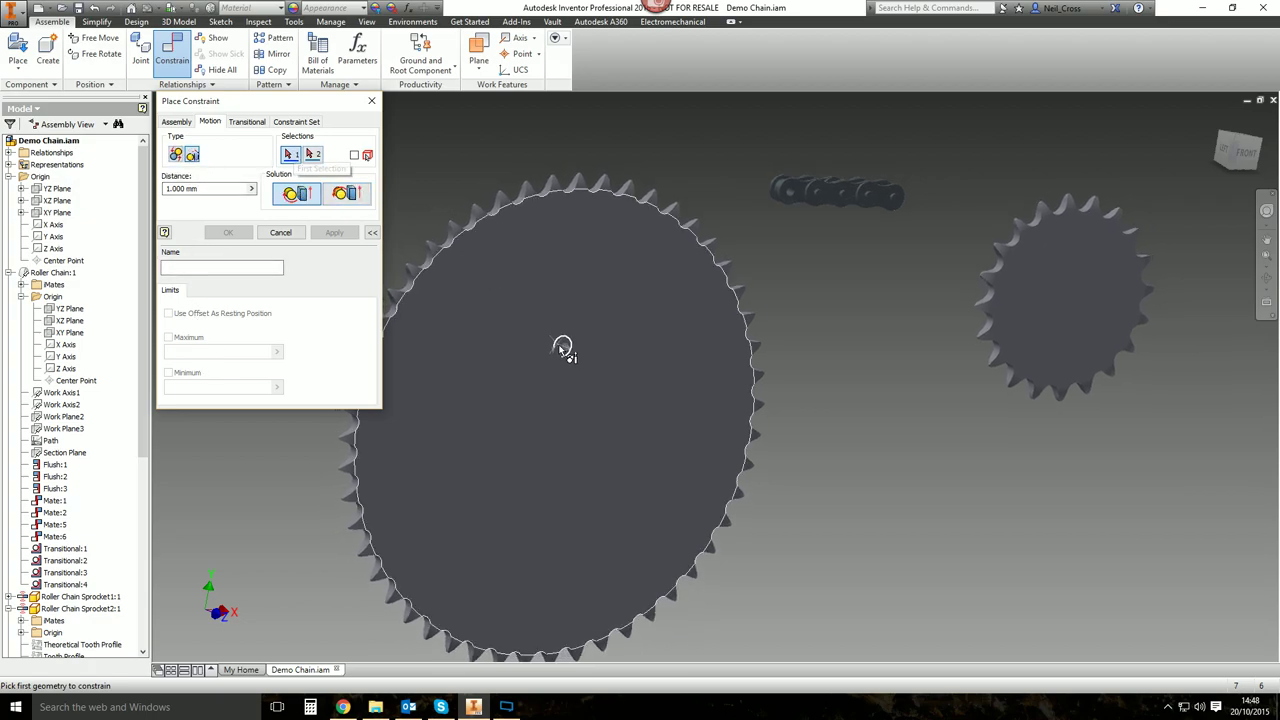
{"action": "left_click", "coordinate": [567, 405]}
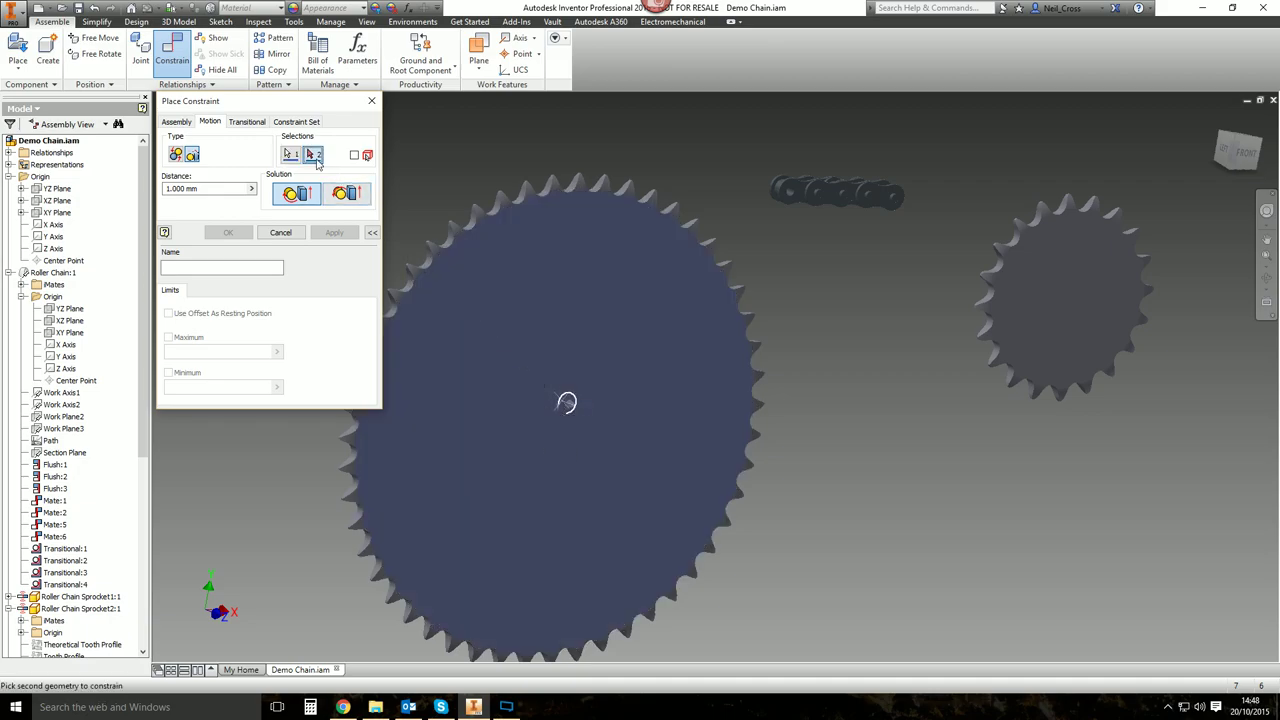
{"action": "scroll", "coordinate": [90, 580], "scroll_direction": "down", "scroll_amount": 8}
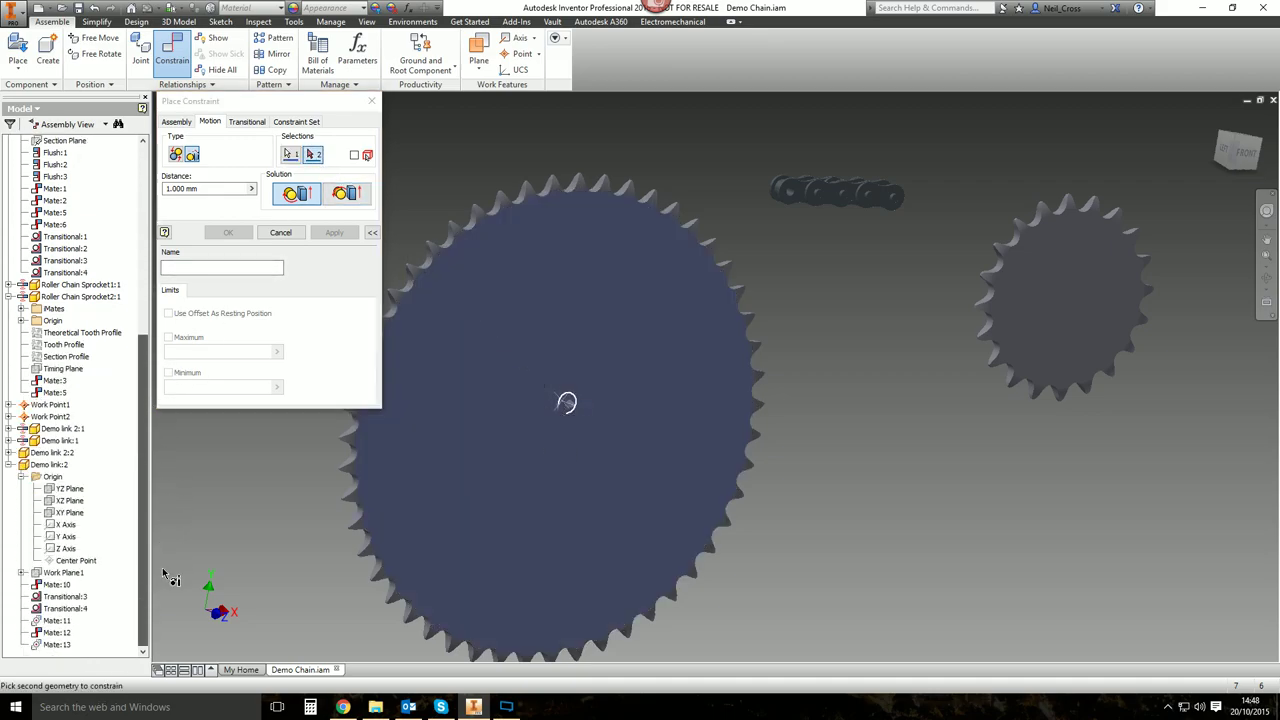
{"action": "left_click", "coordinate": [68, 536]}
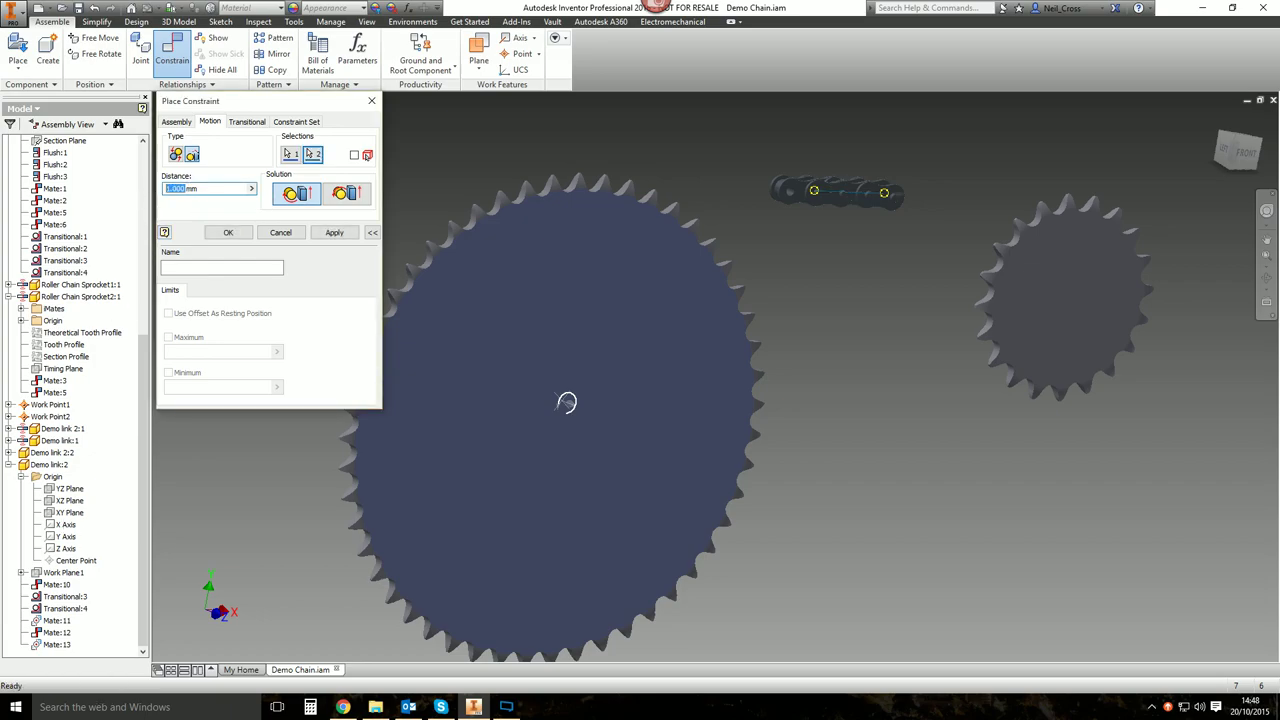
{"action": "key", "text": "Return"}
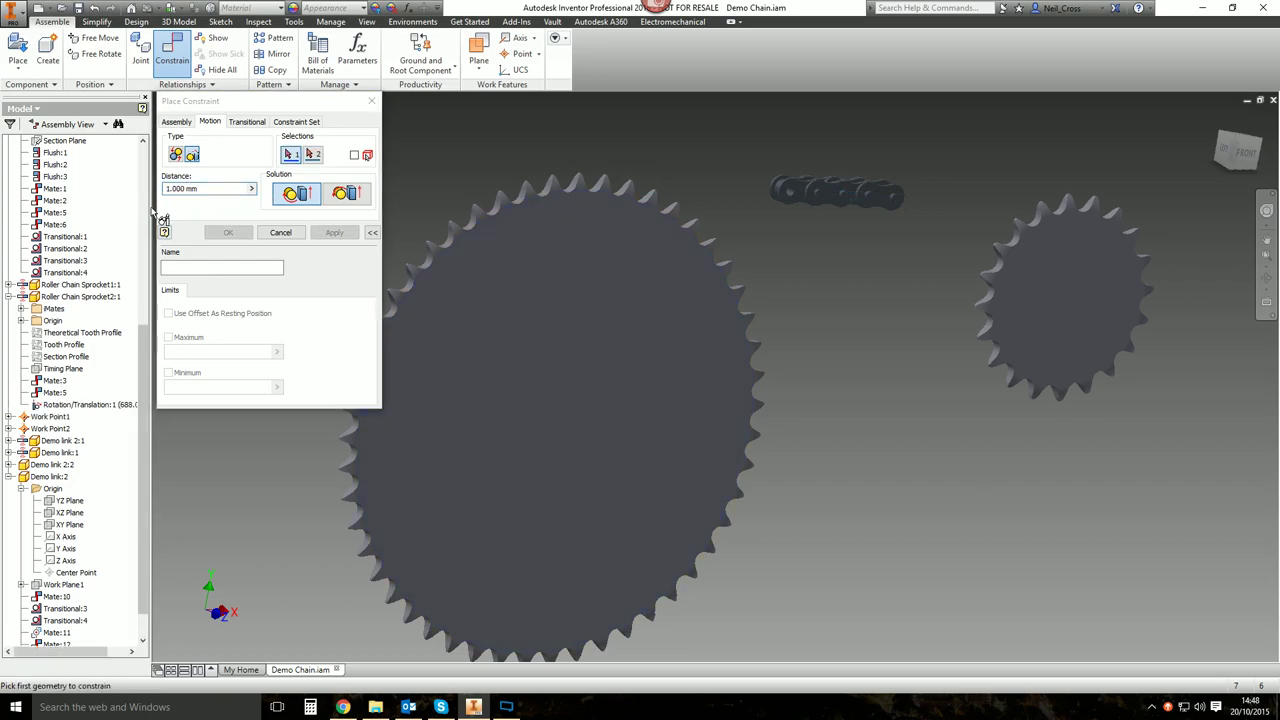
{"action": "left_click", "coordinate": [293, 229]}
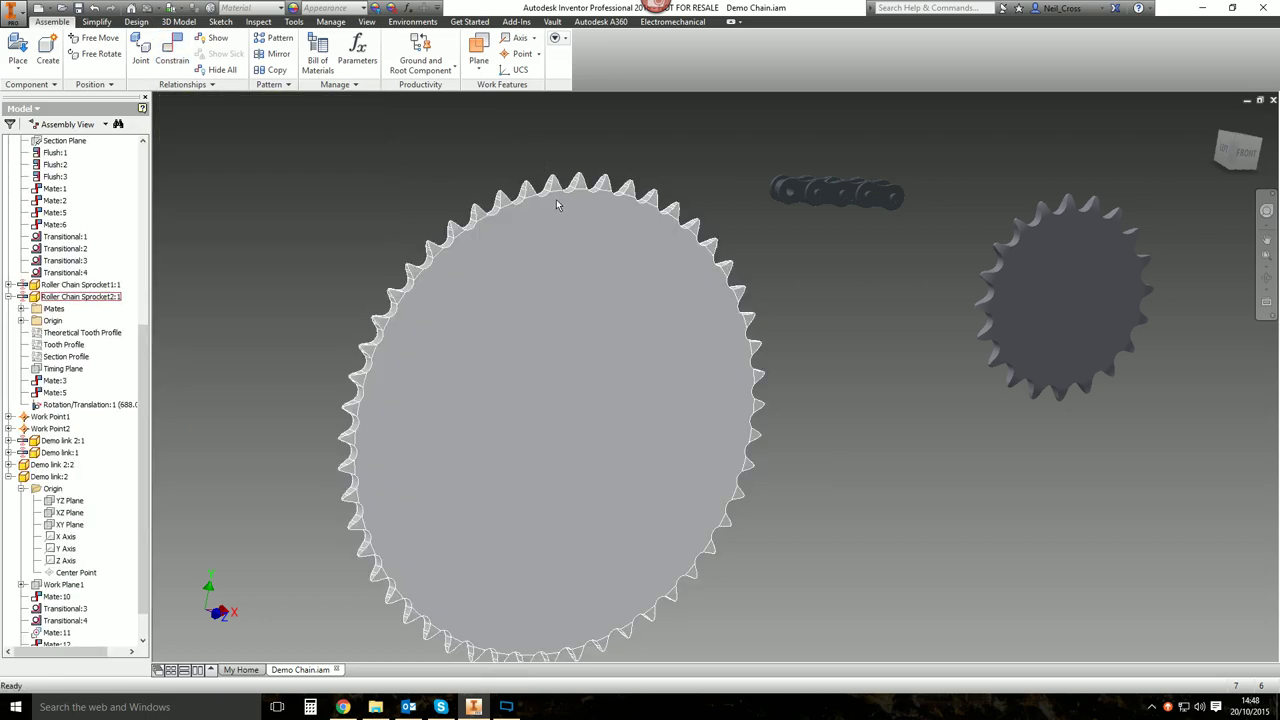
Turn the large sprocket to test its link to the chain travel, and review the Rotation/Translation constraint's settings.
{"action": "left_click_drag", "start_coordinate": [556, 199], "coordinate": [592, 194]}
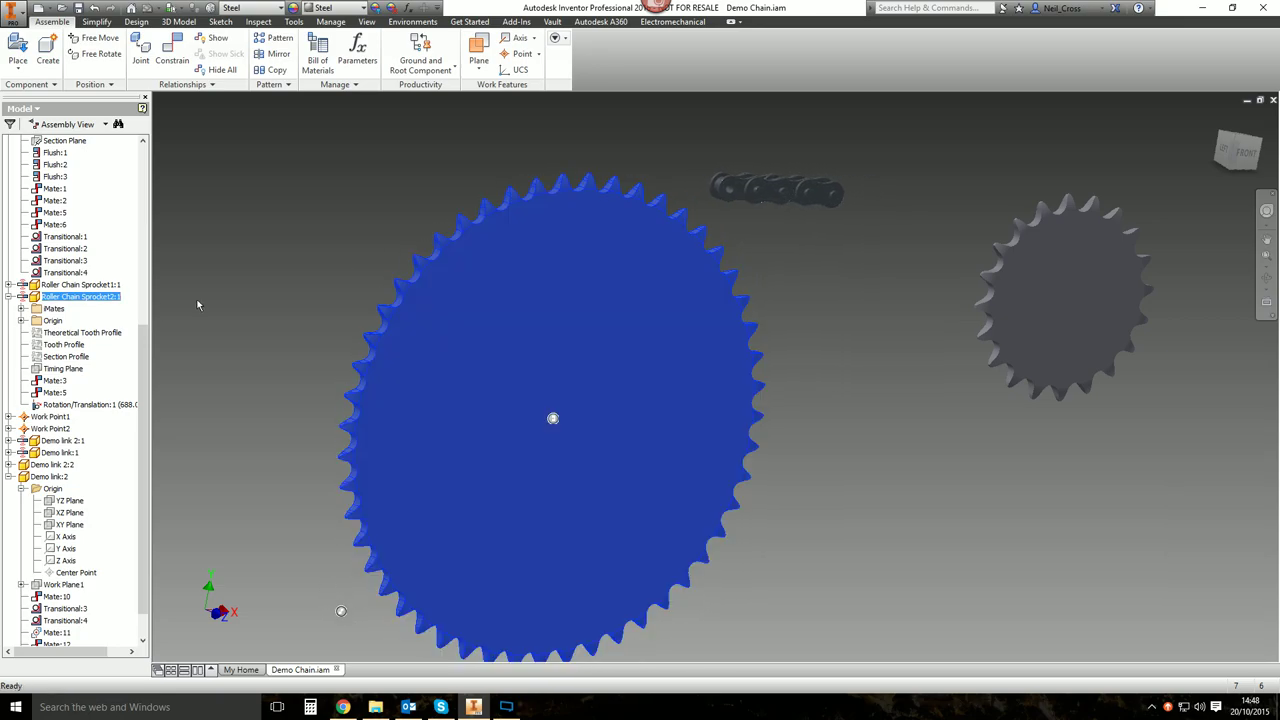
{"action": "right_click", "coordinate": [87, 406]}
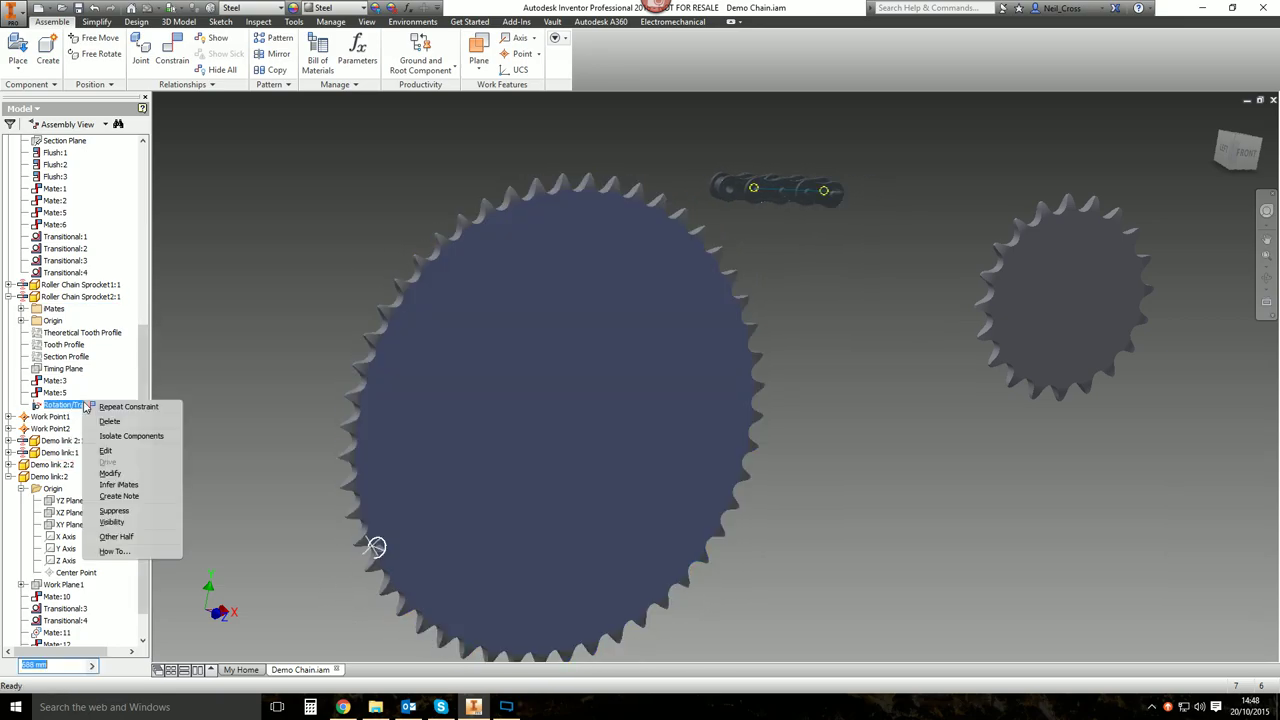
{"action": "left_click", "coordinate": [110, 455]}
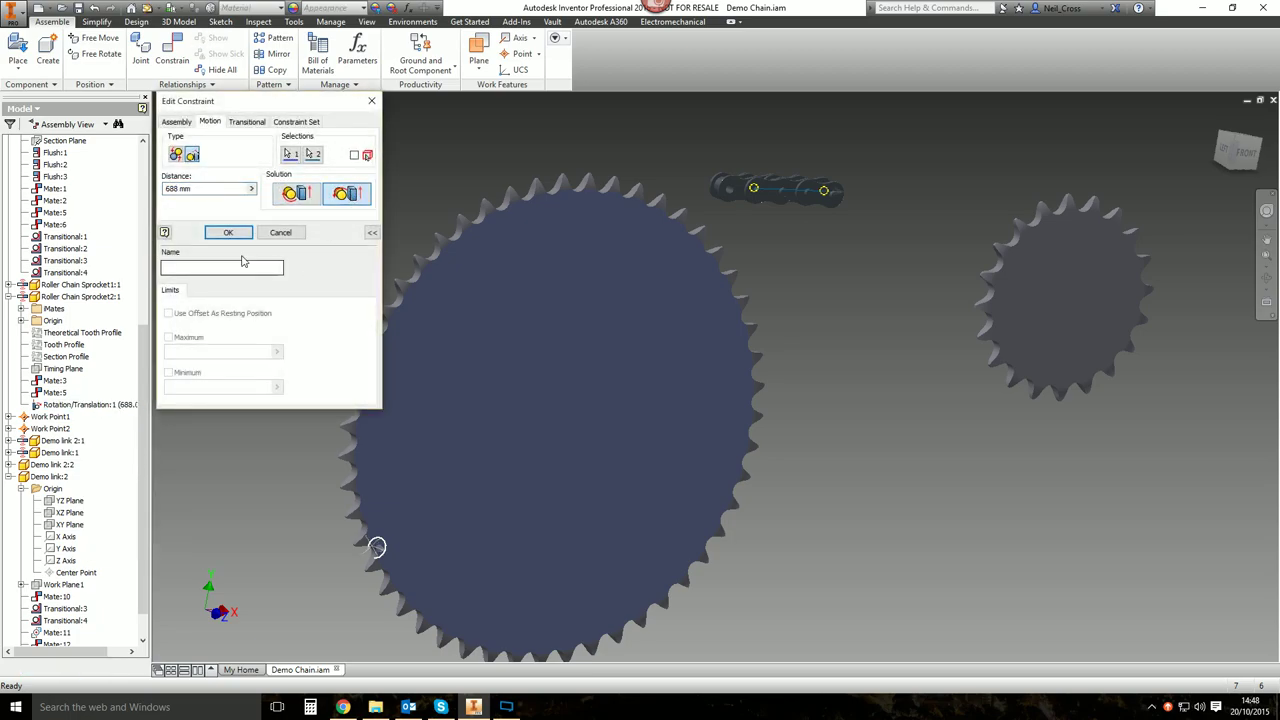
{"action": "left_click", "coordinate": [281, 232]}
Turn the large sprocket both ways to check the chain segment's travel, and undo the last move.
{"action": "left_click_drag", "start_coordinate": [515, 204], "coordinate": [474, 220]}
{"action": "left_click", "coordinate": [700, 205]}
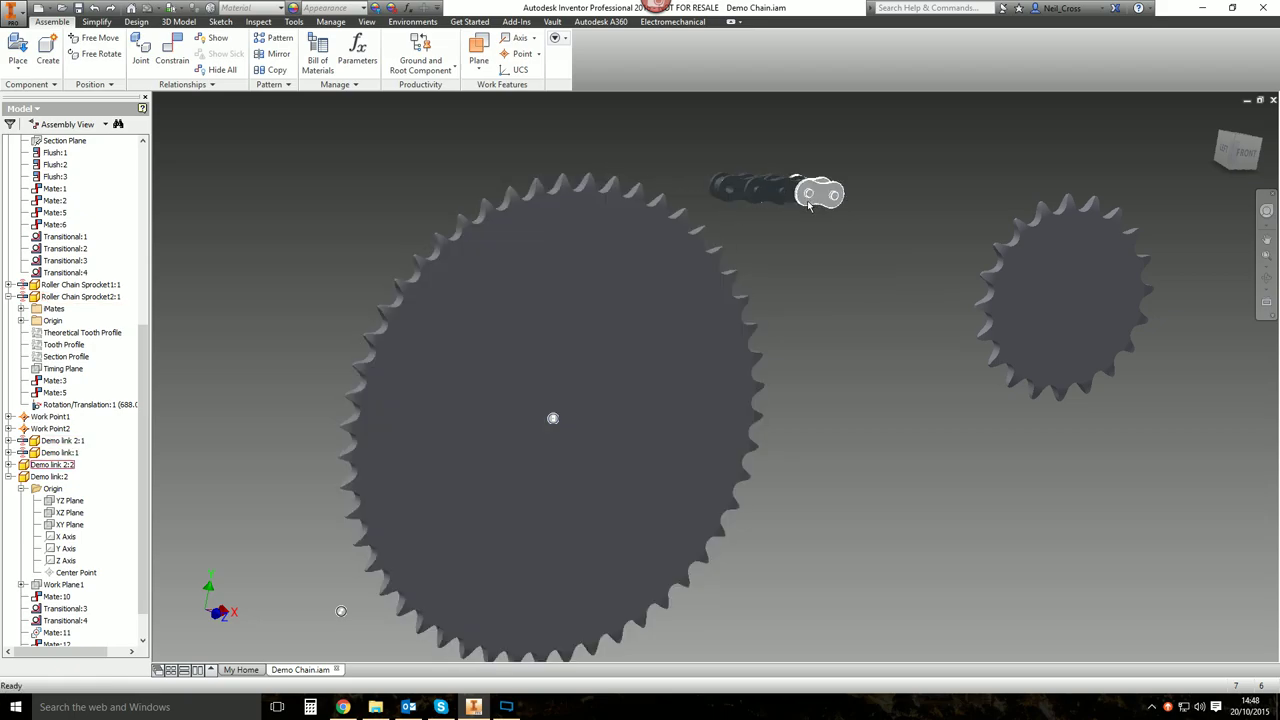
{"action": "left_click_drag", "start_coordinate": [650, 225], "coordinate": [724, 205]}
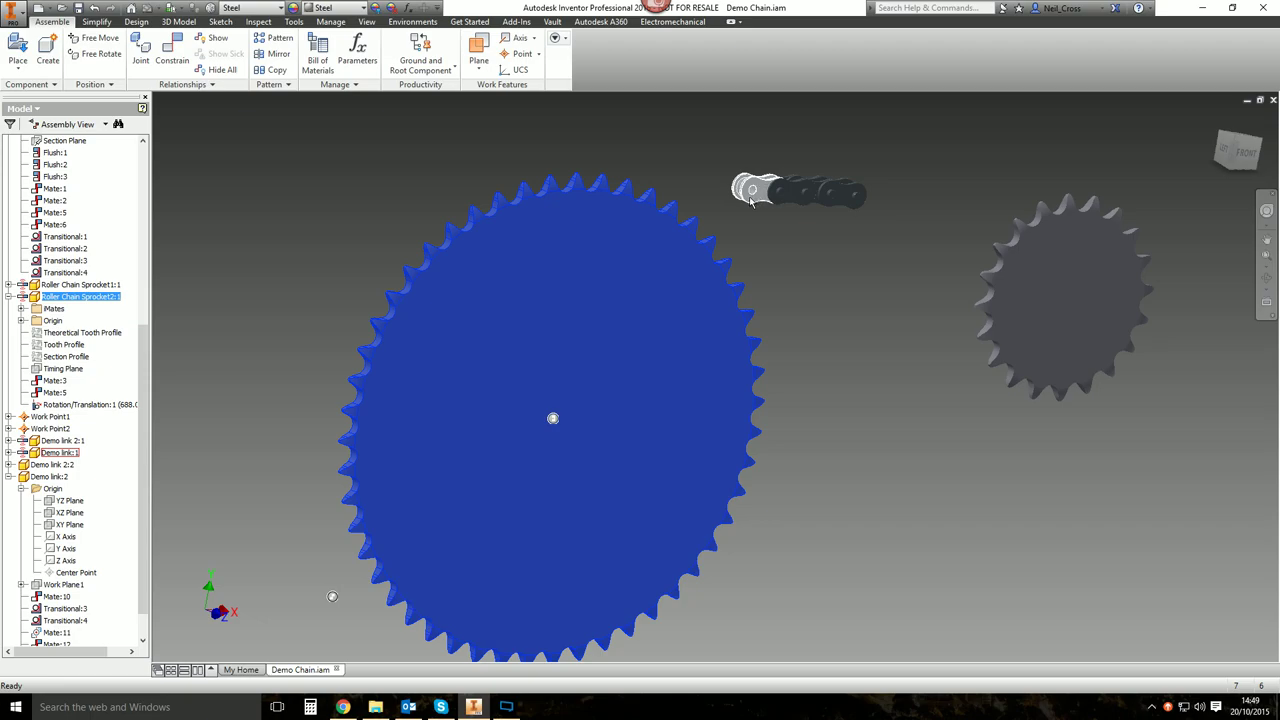
{"action": "left_click_drag", "start_coordinate": [706, 228], "coordinate": [702, 290]}
{"action": "key", "text": "ctrl+z"}
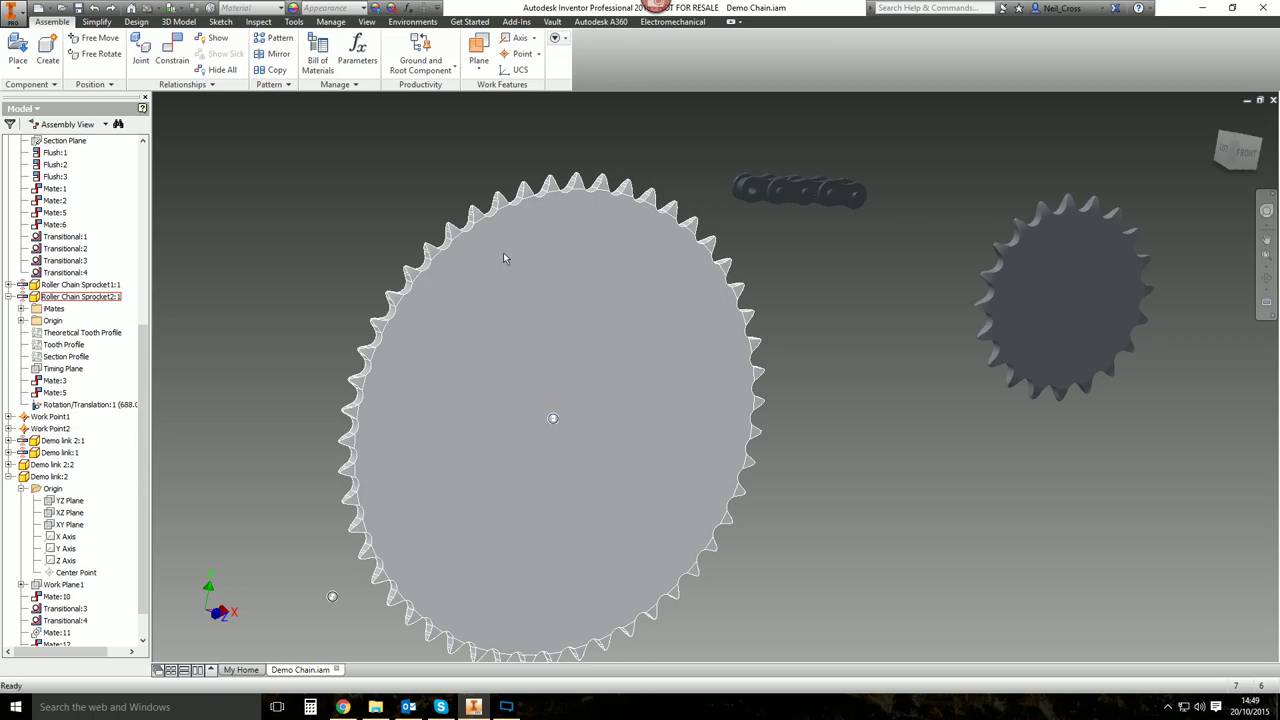
Turn the large sprocket to run the chain segment up to its teeth and back into the gap between the sprockets.
{"action": "left_click_drag", "start_coordinate": [572, 251], "coordinate": [589, 248]}
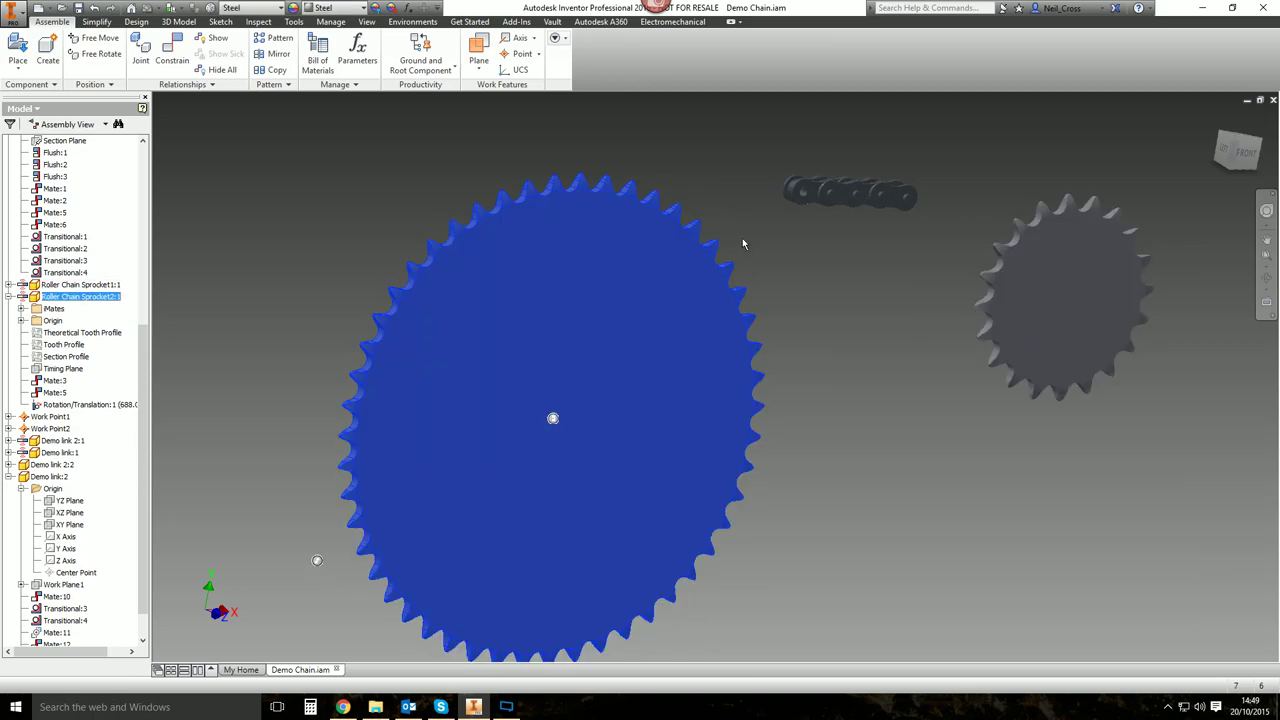
{"action": "left_click_drag", "start_coordinate": [746, 243], "coordinate": [623, 171]}
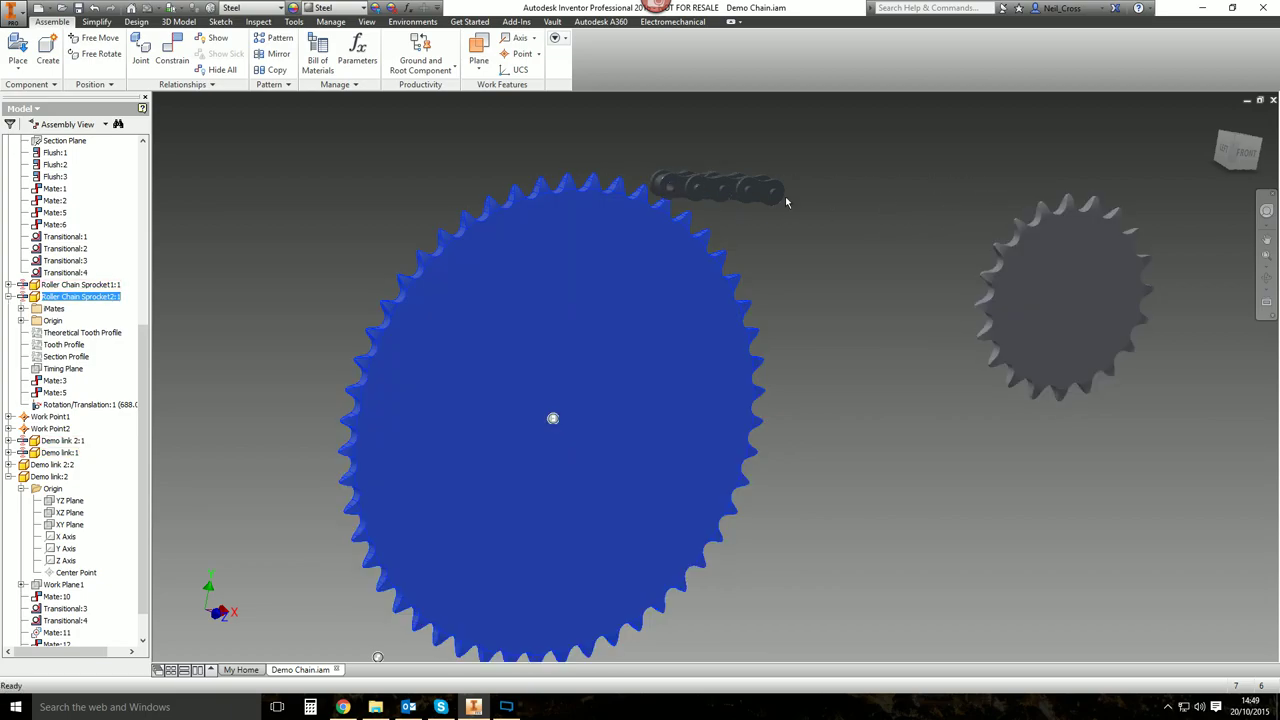
{"action": "left_click", "coordinate": [668, 186]}
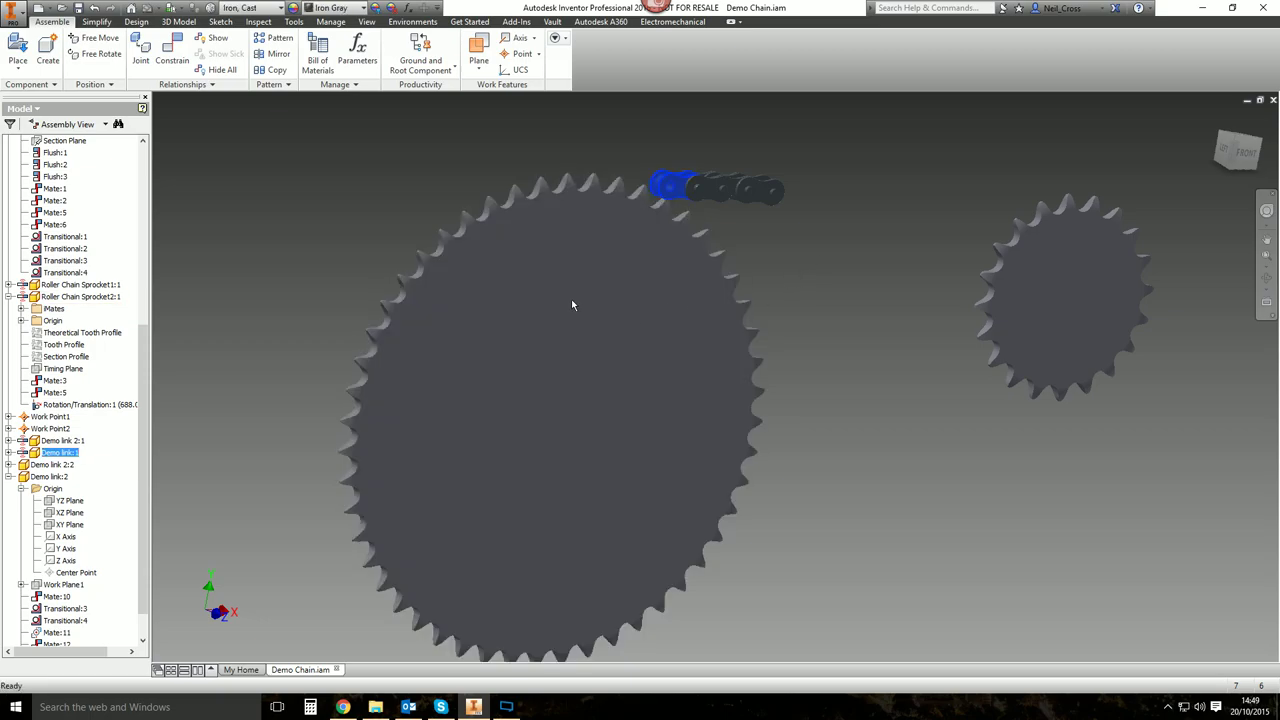
{"action": "left_click_drag", "start_coordinate": [634, 258], "coordinate": [701, 327]}
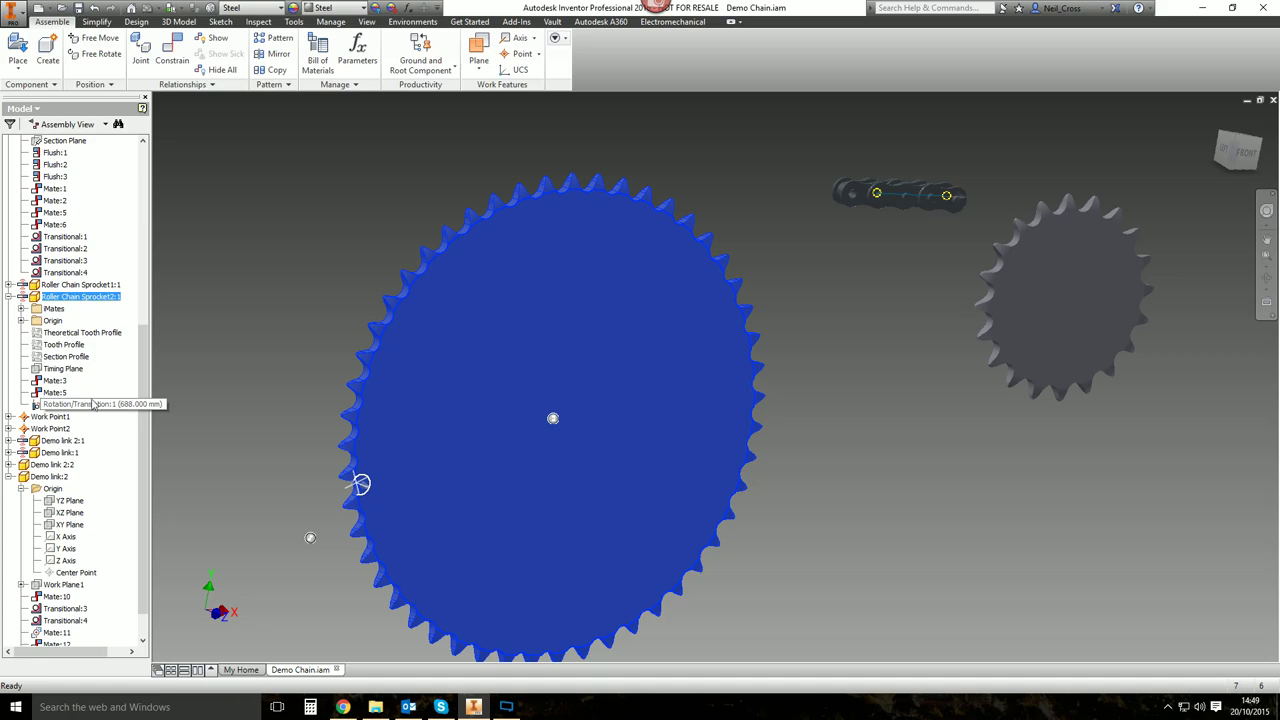
{"action": "mouse_move", "coordinate": [563, 328]}
{"action": "left_mouse_down"}
{"action": "mouse_move", "coordinate": [586, 351]}
{"action": "mouse_move", "coordinate": [534, 306]}
{"action": "mouse_move", "coordinate": [593, 338]}
{"action": "mouse_move", "coordinate": [562, 310]}
{"action": "left_mouse_up"}
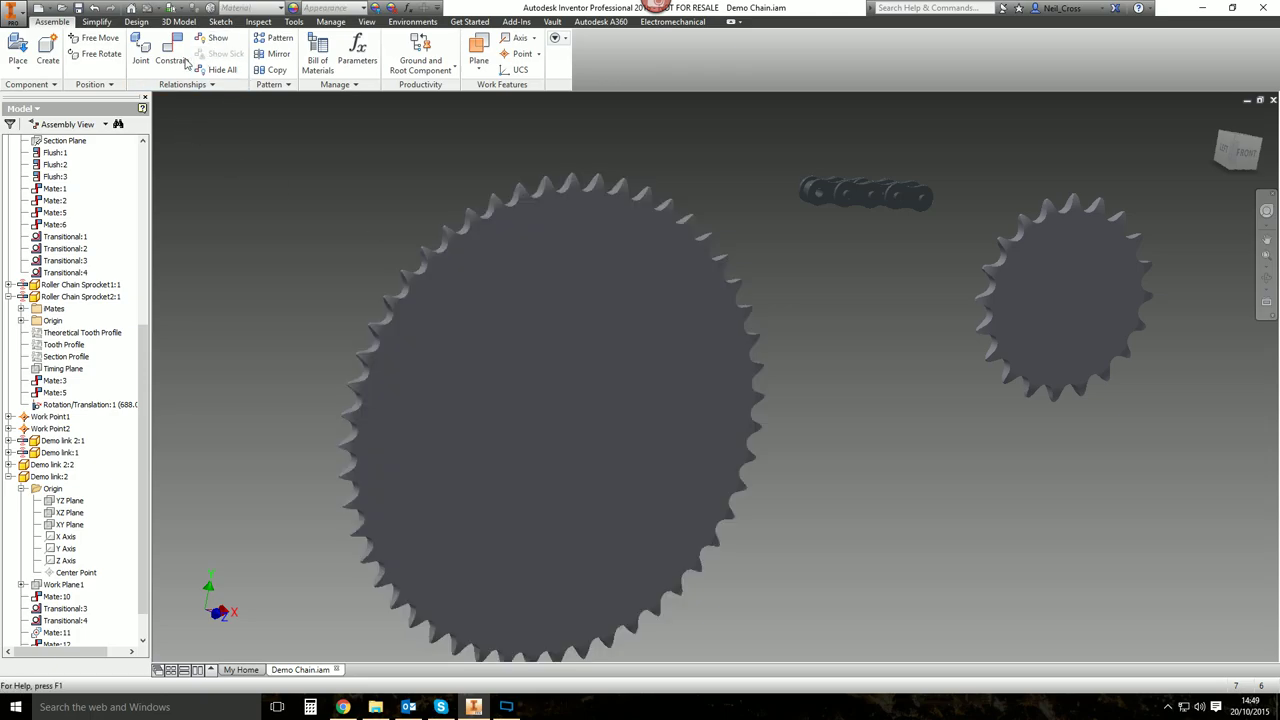
Add a rotation motion constraint with ratio 1 between the large and small sprockets, and test it by turning the large sprocket.
{"action": "left_click", "coordinate": [178, 58]}
{"action": "left_click", "coordinate": [209, 122]}
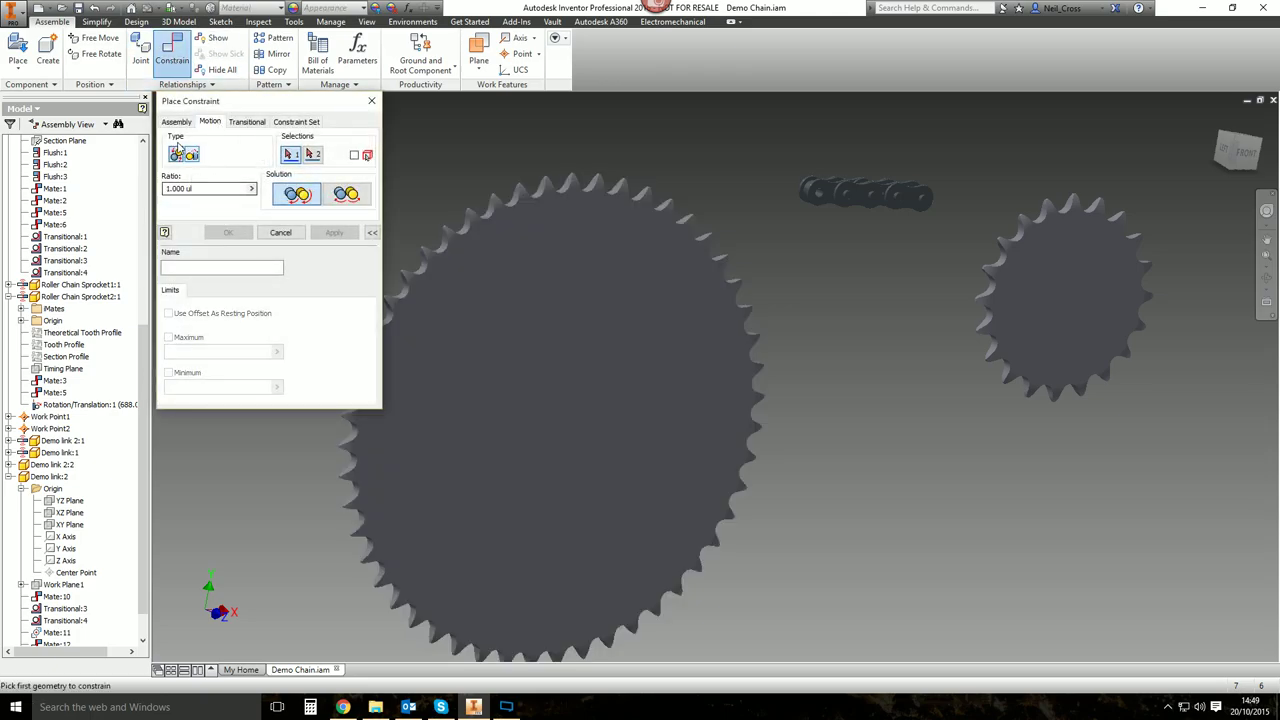
{"action": "left_click", "coordinate": [643, 394]}
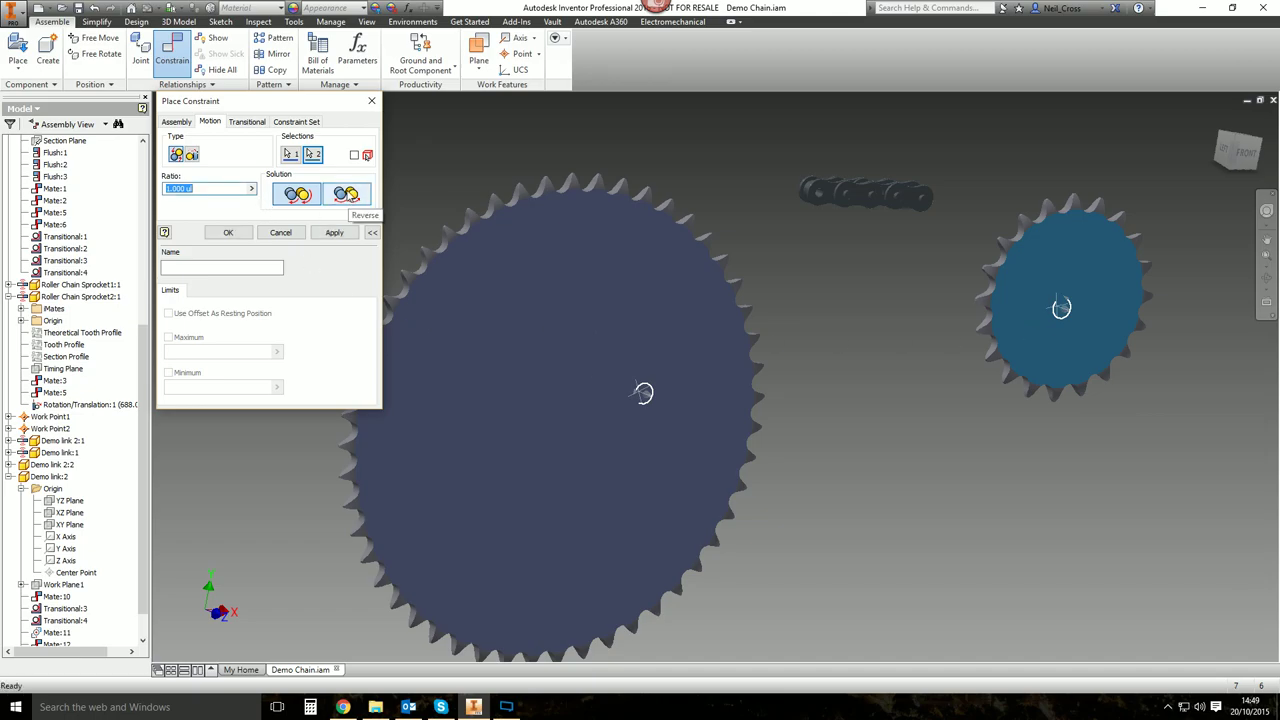
{"action": "left_click", "coordinate": [244, 236]}
{"action": "left_click_drag", "start_coordinate": [477, 277], "coordinate": [790, 258]}
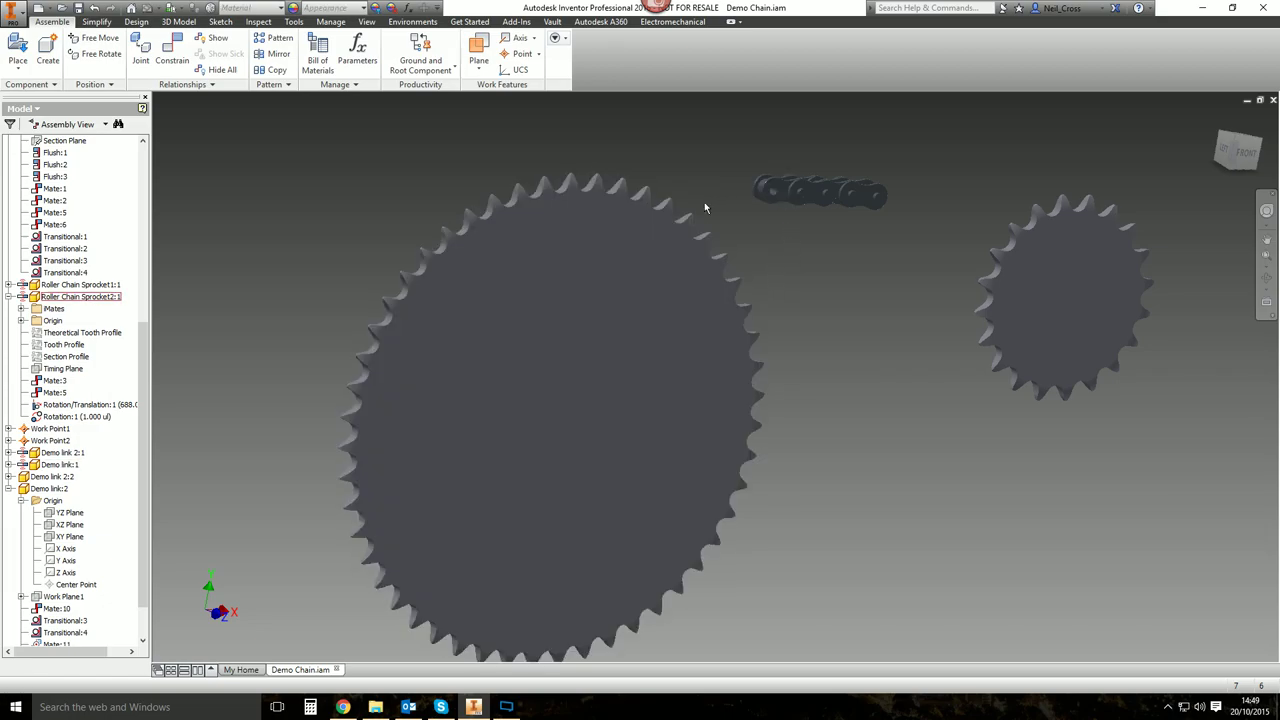
Take both sprockets and all the chain links out of the contact set.
{"action": "left_click_drag", "start_coordinate": [1128, 550], "coordinate": [557, 194]}
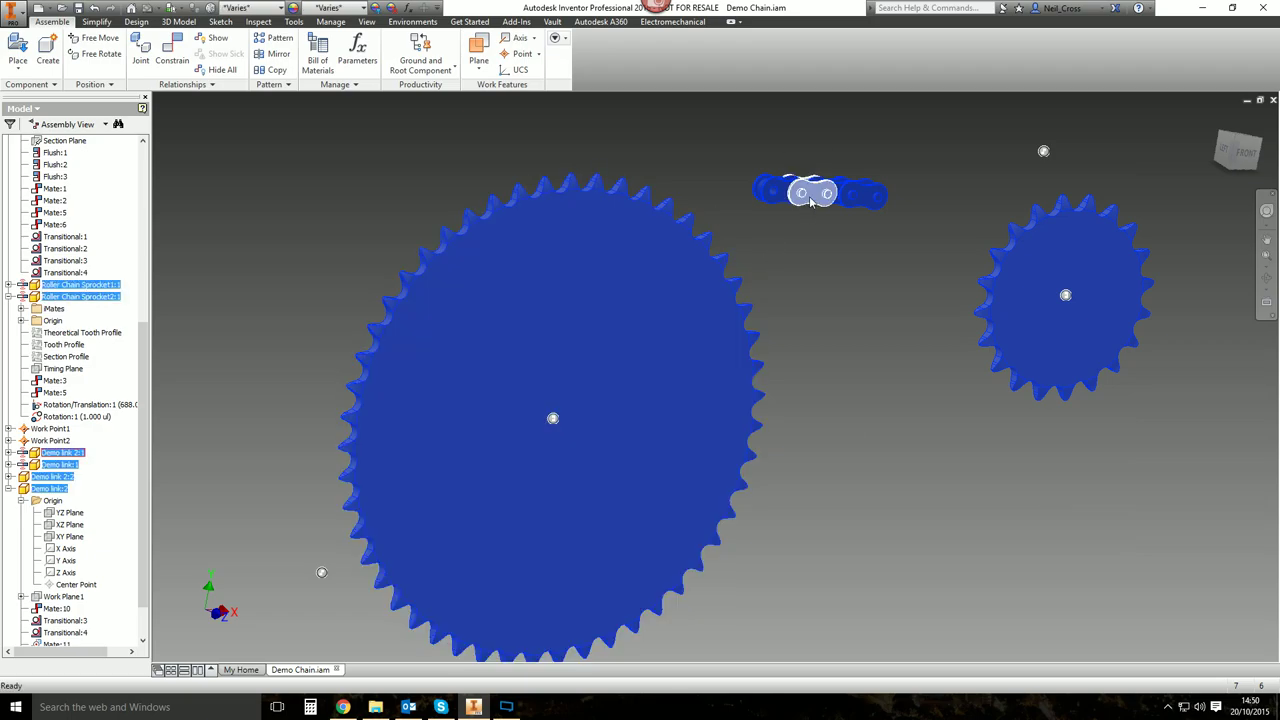
{"action": "right_click", "coordinate": [812, 195]}
{"action": "left_click", "coordinate": [795, 511]}
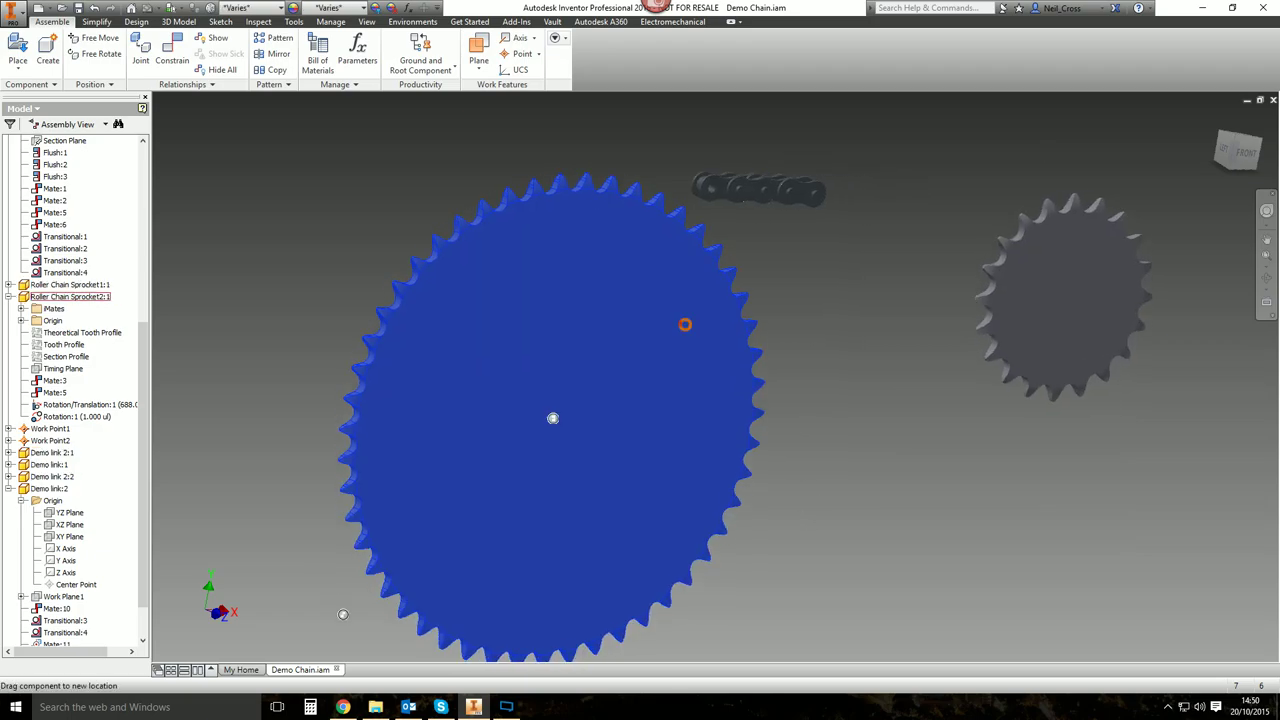
Run the chain segment along its path onto the small sprocket and back to the large sprocket.
{"action": "mouse_move", "coordinate": [622, 279]}
{"action": "left_mouse_down"}
{"action": "mouse_move", "coordinate": [703, 354]}
{"action": "mouse_move", "coordinate": [705, 447]}
{"action": "mouse_move", "coordinate": [711, 380]}
{"action": "mouse_move", "coordinate": [637, 306]}
{"action": "mouse_move", "coordinate": [554, 329]}
{"action": "mouse_move", "coordinate": [497, 436]}
{"action": "left_mouse_up"}
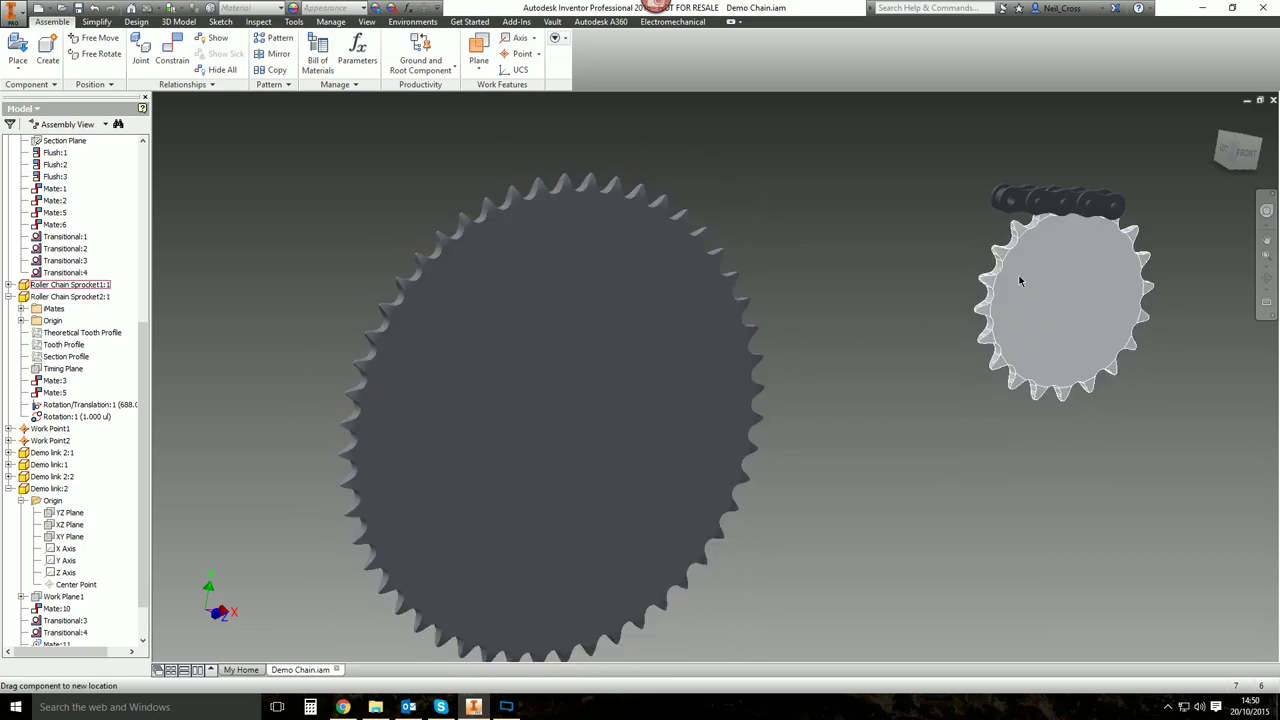
{"action": "left_click_drag", "start_coordinate": [1017, 280], "coordinate": [722, 172]}
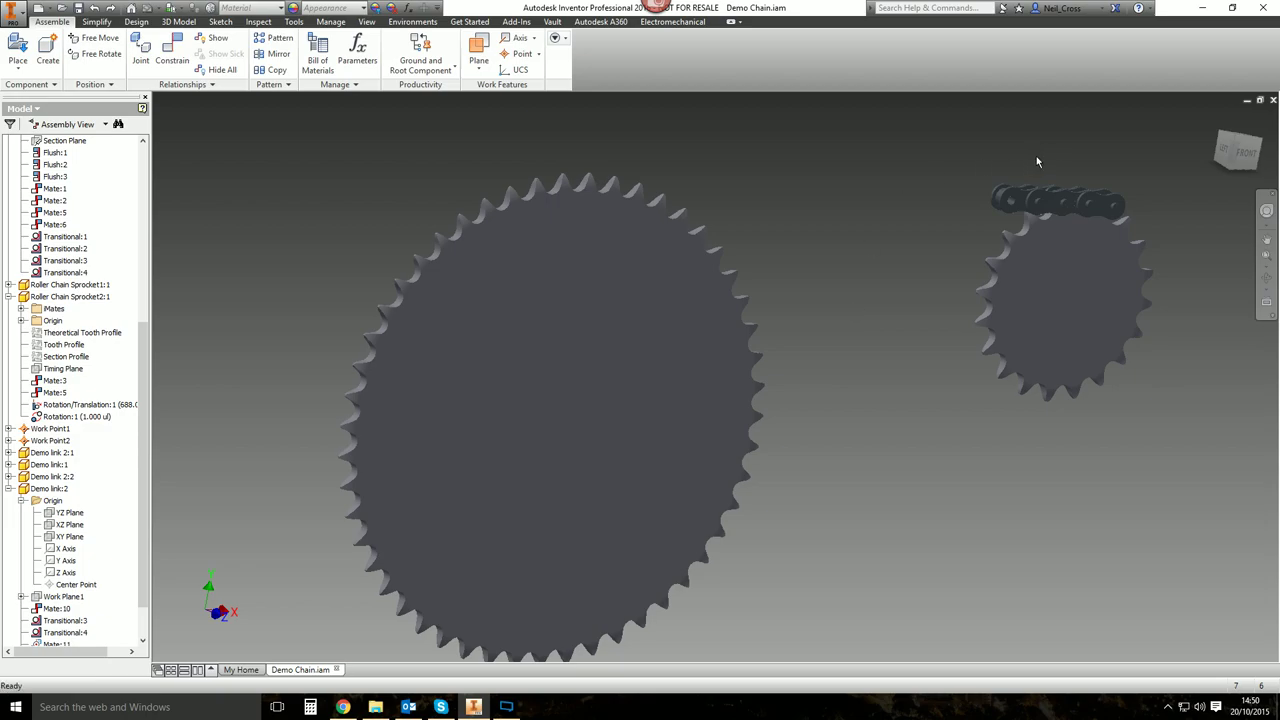
{"action": "left_click_drag", "start_coordinate": [990, 196], "coordinate": [670, 181]}
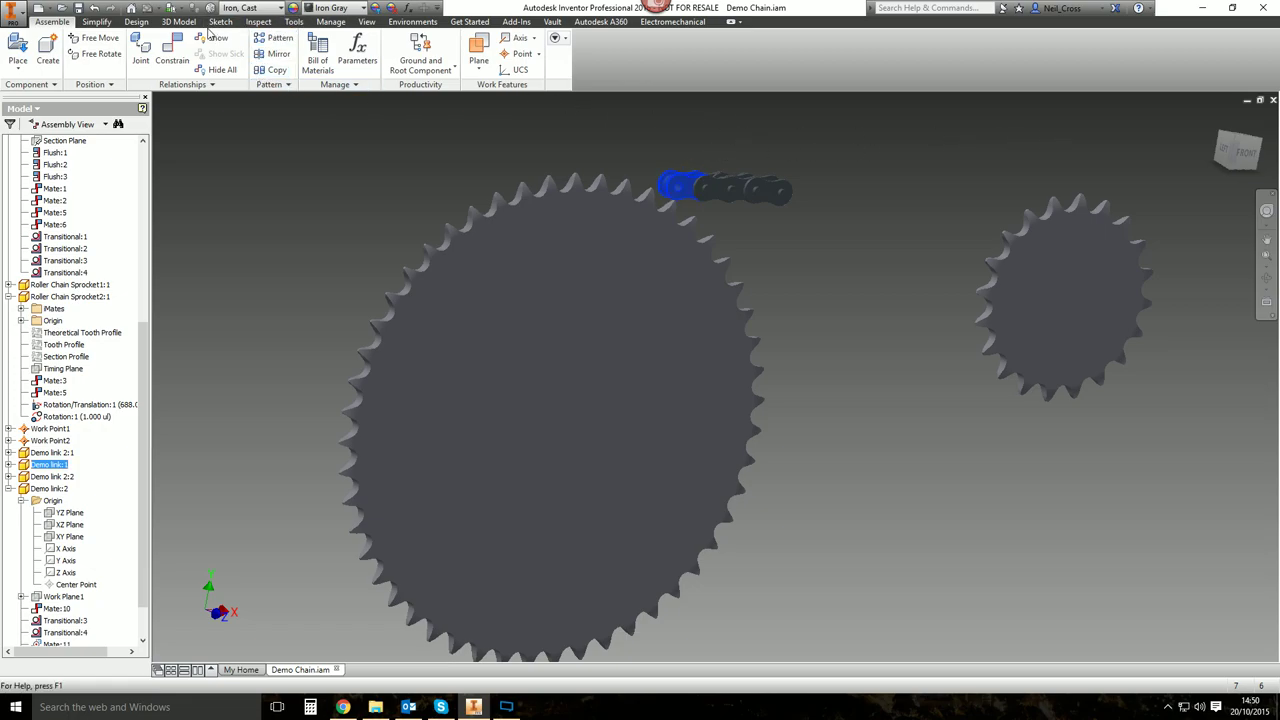
Create a half section view of the assembly through its origin XY Plane with zero offset.
{"action": "left_click", "coordinate": [367, 22]}
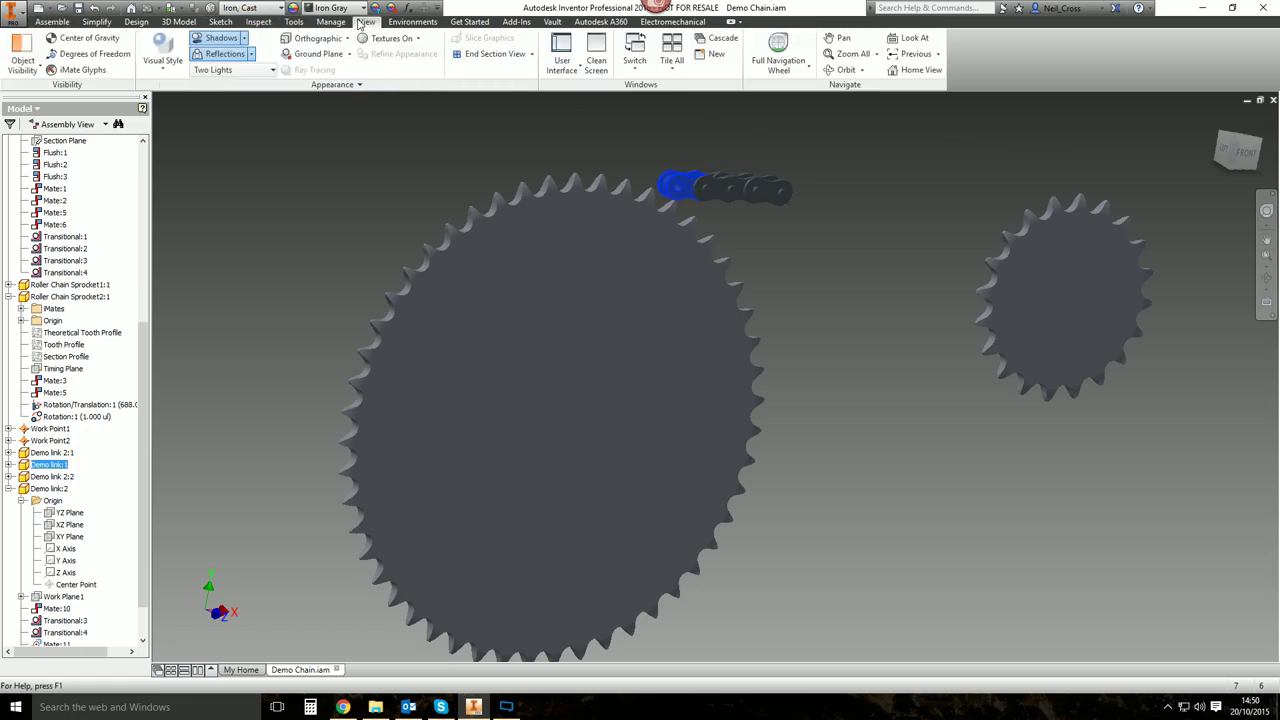
{"action": "left_click", "coordinate": [533, 58]}
{"action": "left_click", "coordinate": [480, 104]}
{"action": "scroll", "coordinate": [80, 260], "scroll_direction": "up", "scroll_amount": 5}
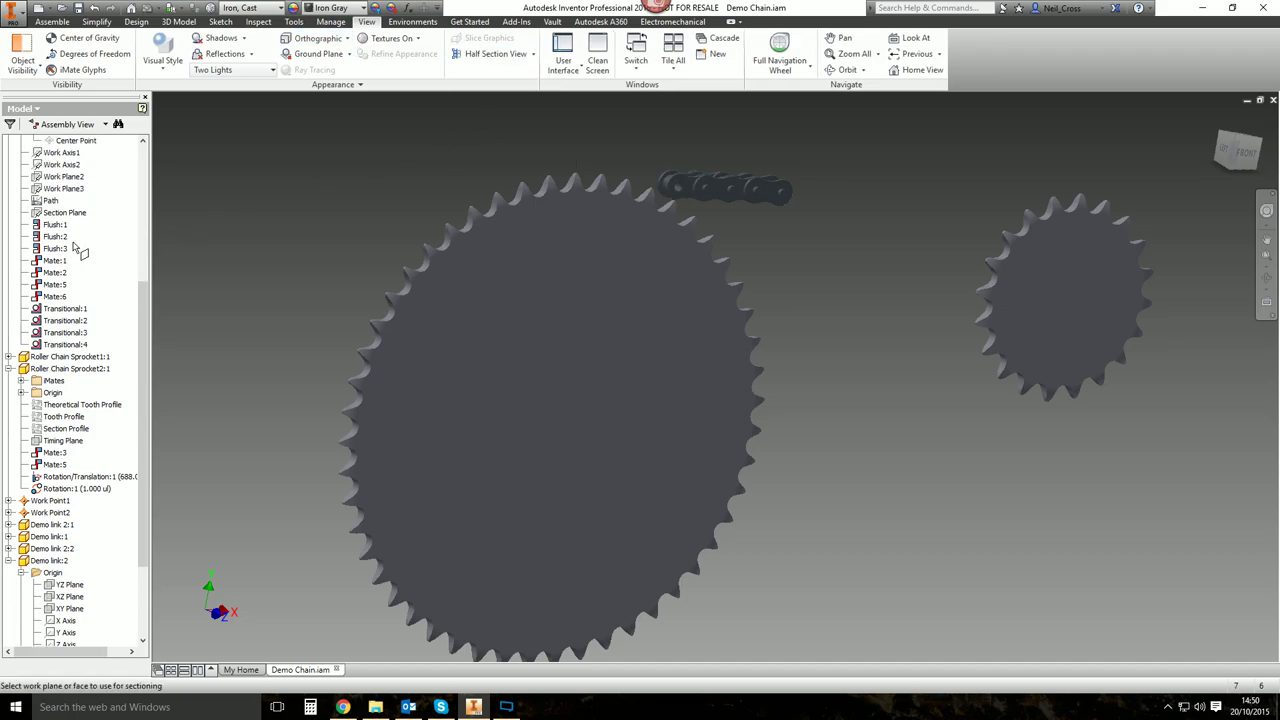
{"action": "scroll", "coordinate": [90, 280], "scroll_direction": "up", "scroll_amount": 4}
{"action": "left_click", "coordinate": [56, 213]}
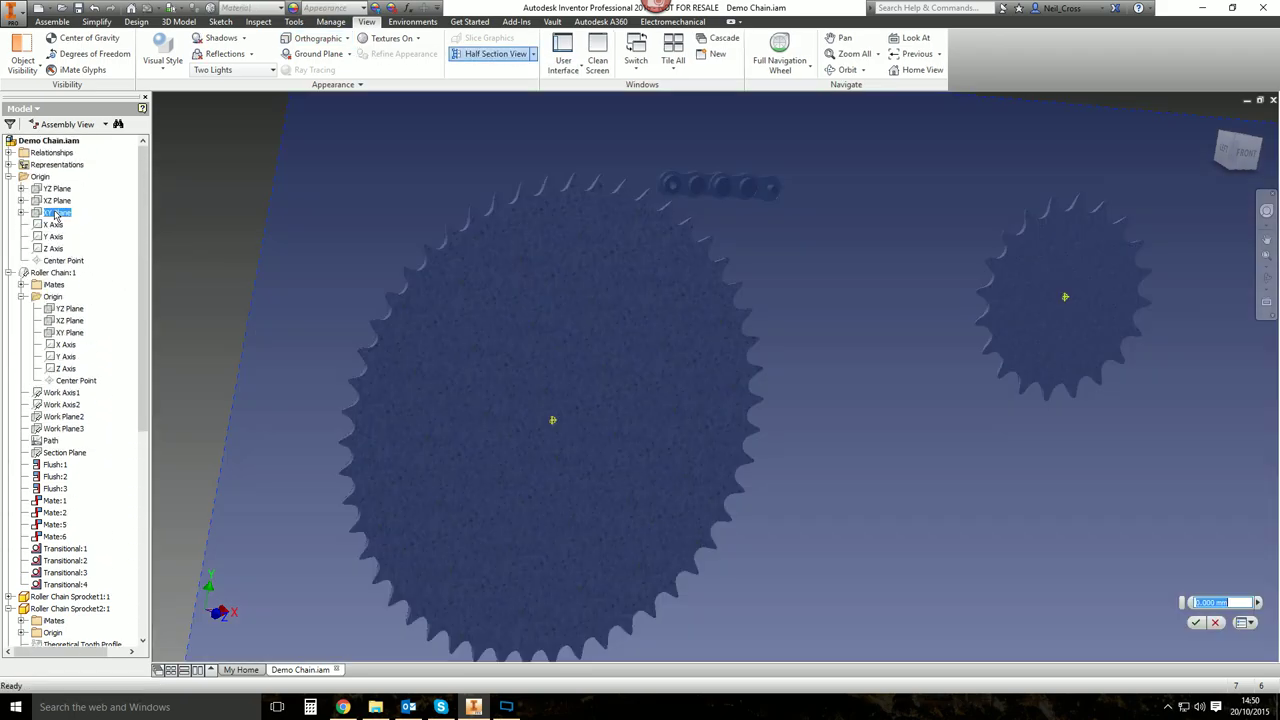
{"action": "left_click", "coordinate": [1195, 622]}
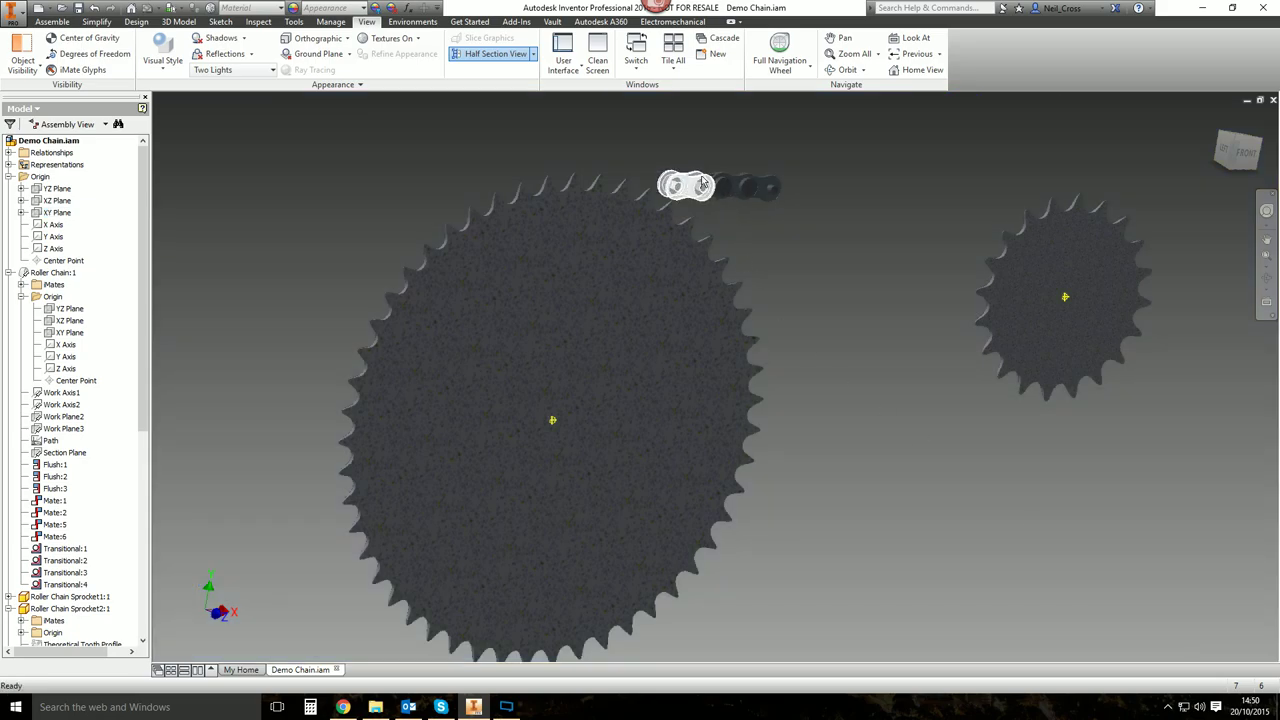
Examine in the section view how the chain rollers sit against the large sprocket's teeth.
{"action": "scroll", "coordinate": [707, 215], "scroll_direction": "down", "scroll_amount": 3}
{"action": "scroll", "coordinate": [709, 241], "scroll_direction": "down", "scroll_amount": 3}
{"action": "middle_click_drag", "start_coordinate": [709, 241], "coordinate": [871, 251]}
{"action": "scroll", "coordinate": [865, 160], "scroll_direction": "down", "scroll_amount": 2}
{"action": "middle_click_drag", "start_coordinate": [865, 160], "coordinate": [940, 243]}
{"action": "left_click_drag", "start_coordinate": [878, 229], "coordinate": [830, 258]}
{"action": "scroll", "coordinate": [893, 308], "scroll_direction": "up", "scroll_amount": 8}
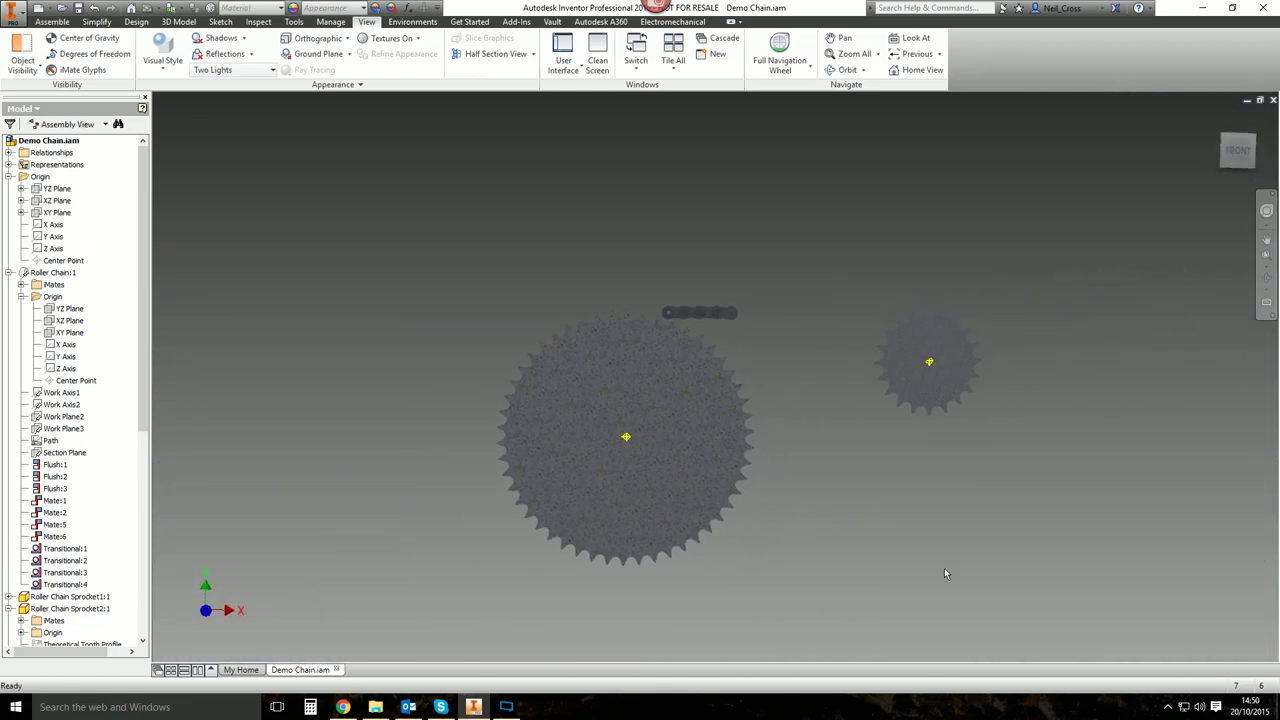
{"action": "left_click_drag", "start_coordinate": [928, 549], "coordinate": [554, 231]}
{"action": "left_click", "coordinate": [698, 326]}
{"action": "left_click_drag", "start_coordinate": [806, 597], "coordinate": [460, 206]}
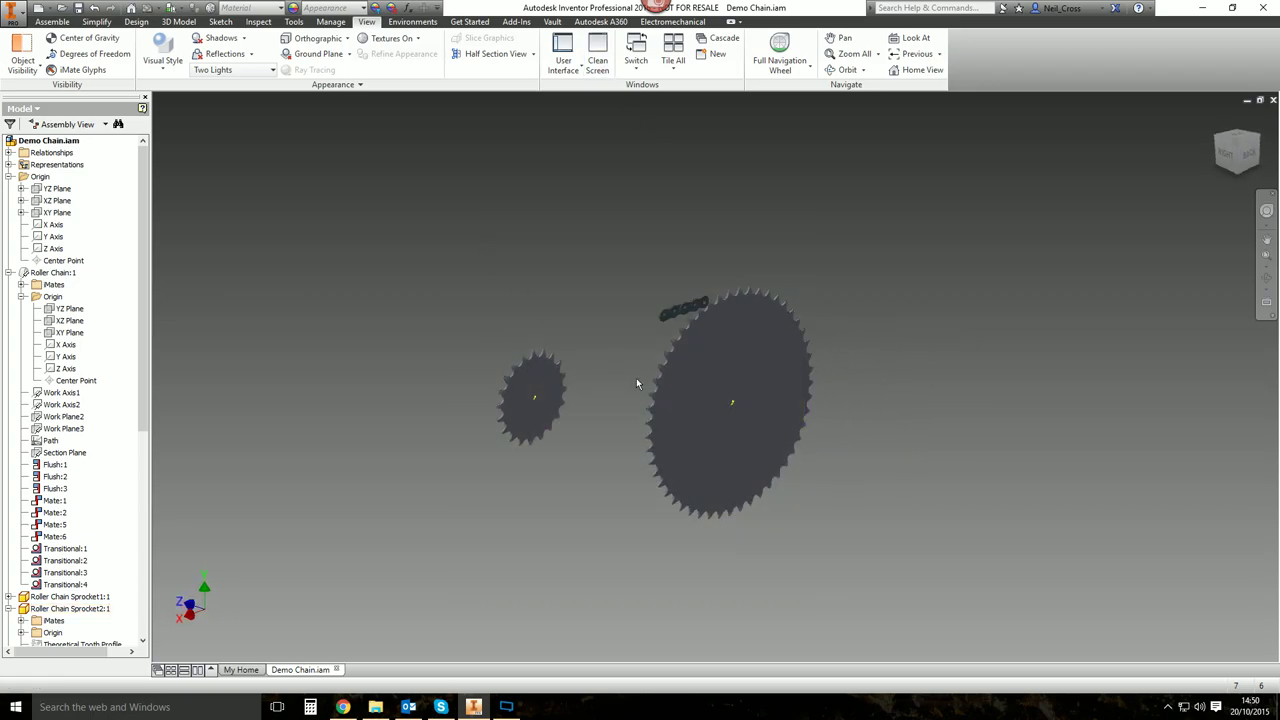
Remove the section view and add both sprockets and all the chain links to the contact set.
{"action": "left_click", "coordinate": [533, 53]}
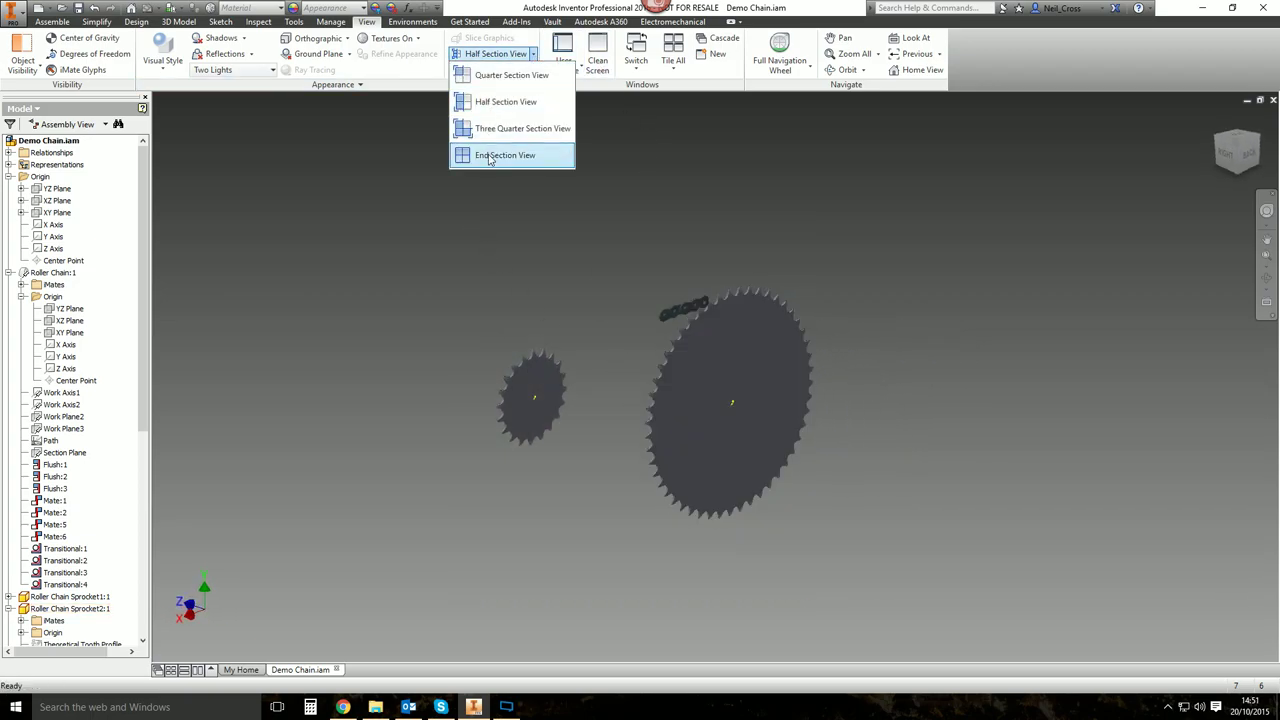
{"action": "left_click", "coordinate": [490, 156]}
{"action": "left_click_drag", "start_coordinate": [894, 520], "coordinate": [450, 265]}
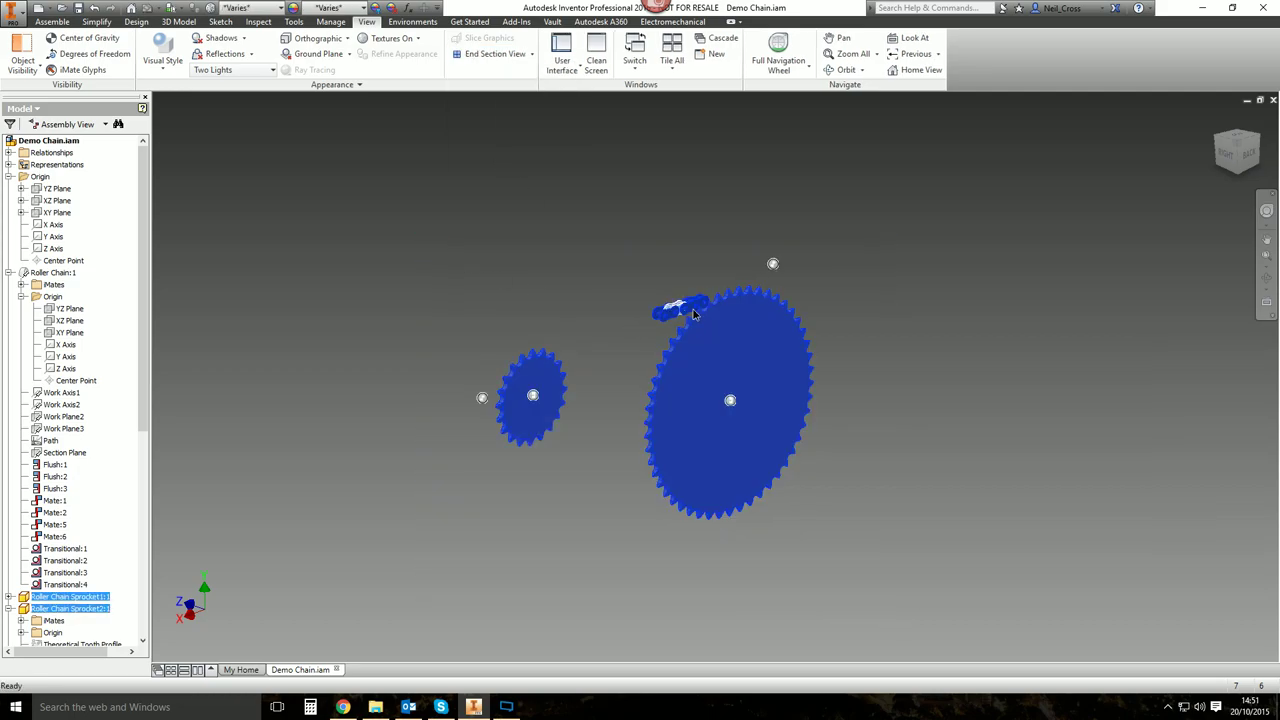
{"action": "right_click", "coordinate": [694, 314]}
{"action": "left_click", "coordinate": [695, 626]}
{"action": "left_click", "coordinate": [590, 480]}
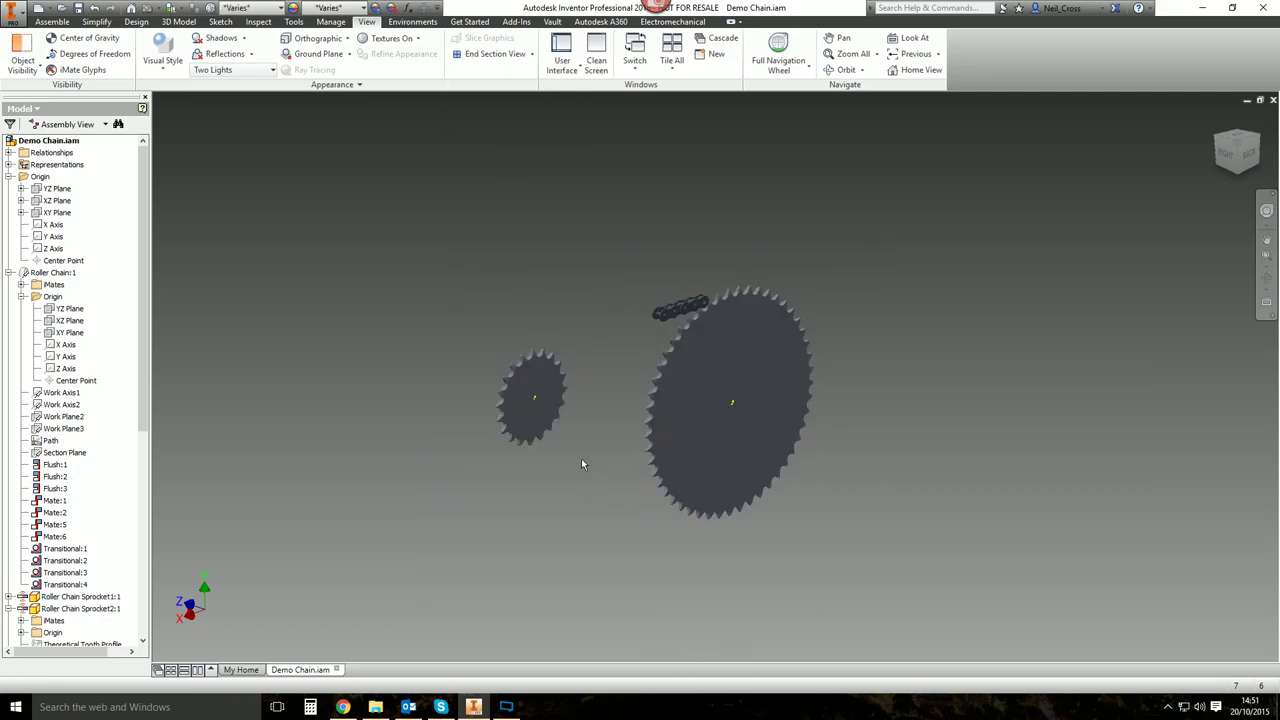
Suppress the Rotation/Translation:1 and Rotation:1 constraints of Roller Chain Sprocket2:1.
{"action": "middle_click_drag", "start_coordinate": [242, 481], "coordinate": [831, 243], "text": "shift"}
{"action": "scroll", "coordinate": [831, 243], "scroll_direction": "down", "scroll_amount": 3}
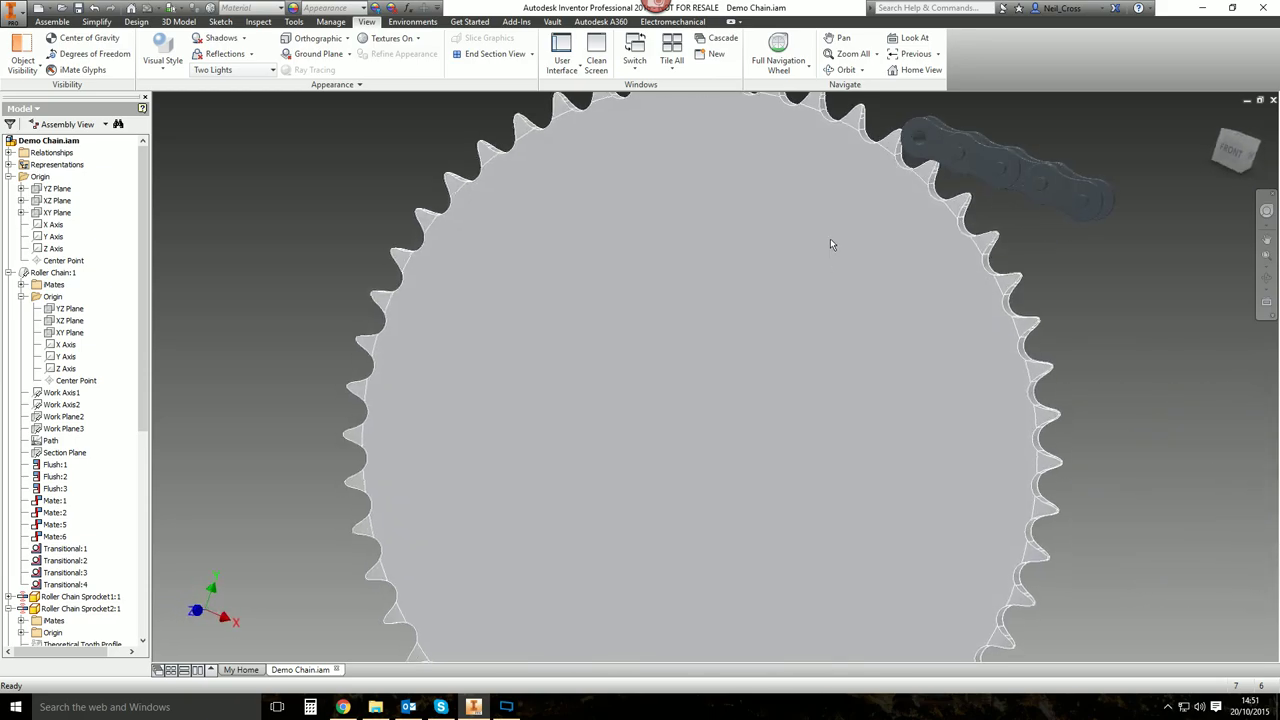
{"action": "scroll", "coordinate": [355, 445], "scroll_direction": "up", "scroll_amount": 2}
{"action": "left_click_drag", "start_coordinate": [145, 305], "coordinate": [141, 513]}
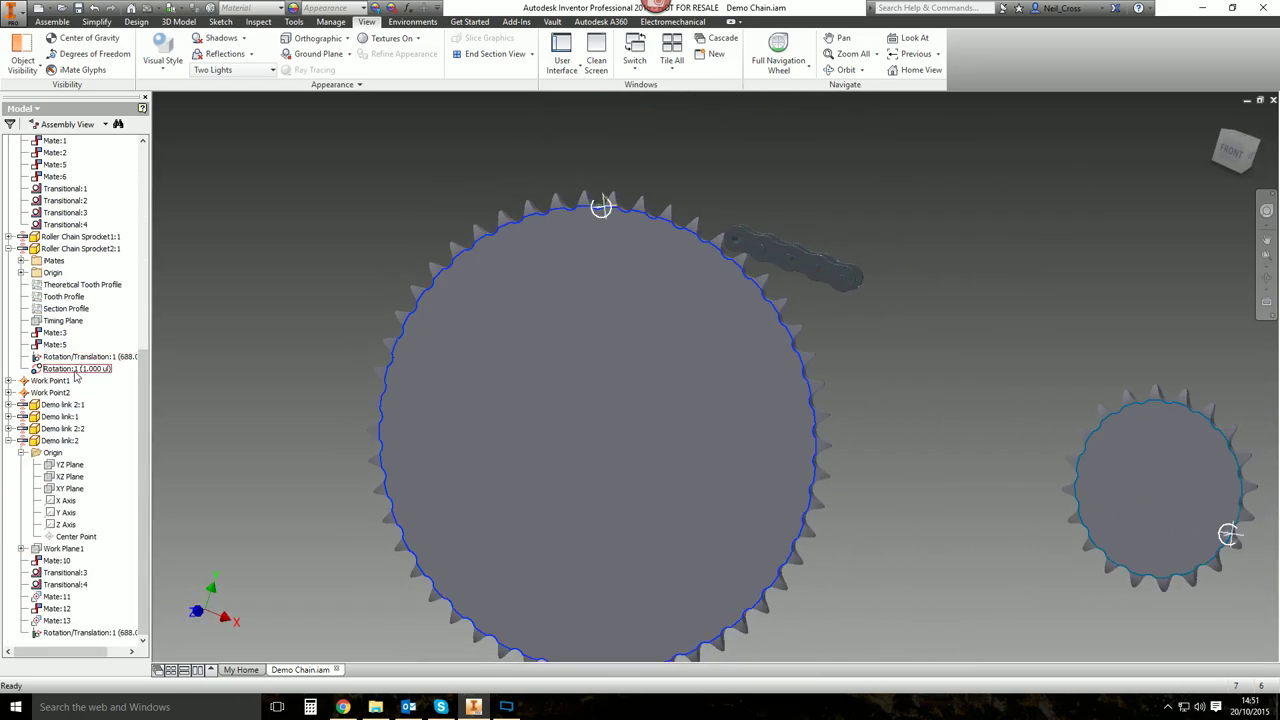
{"action": "left_click", "coordinate": [74, 370]}
{"action": "left_click", "coordinate": [74, 357], "text": "ctrl"}
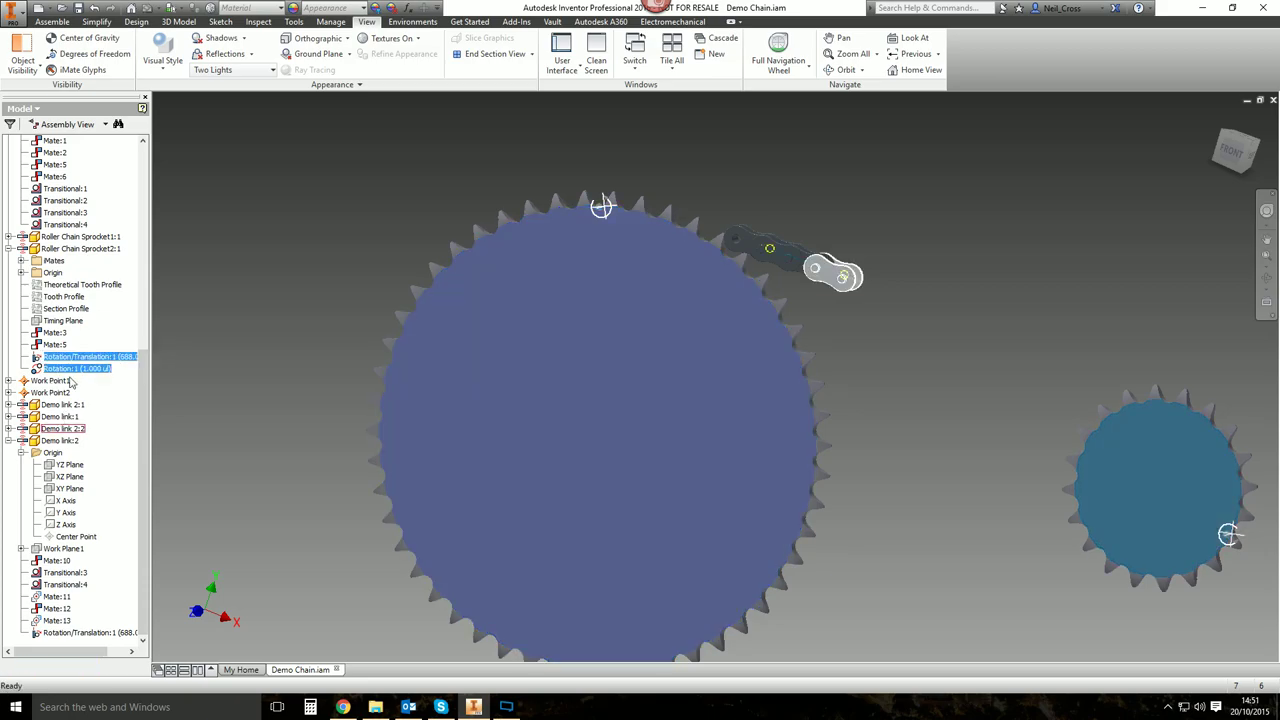
{"action": "right_click", "coordinate": [73, 367]}
{"action": "left_click", "coordinate": [96, 443]}
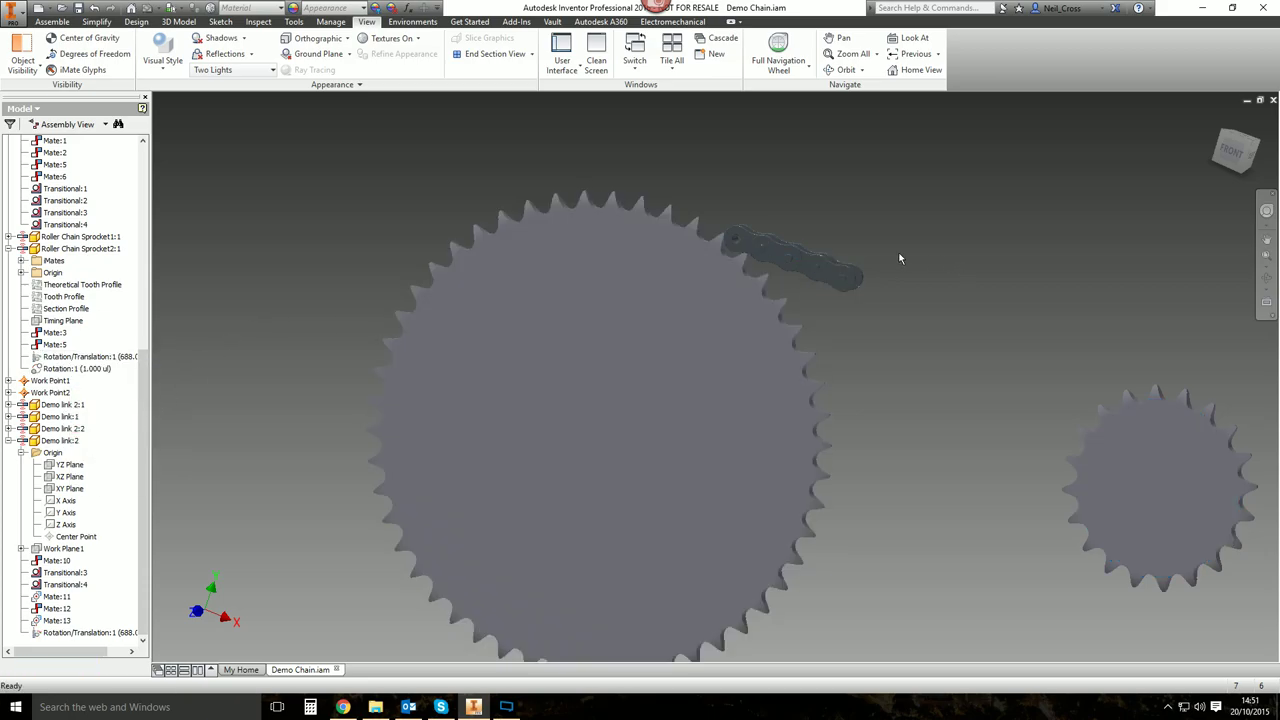
Create a half section view through the assembly's origin XY Plane with a 0 mm offset.
{"action": "left_click", "coordinate": [532, 54]}
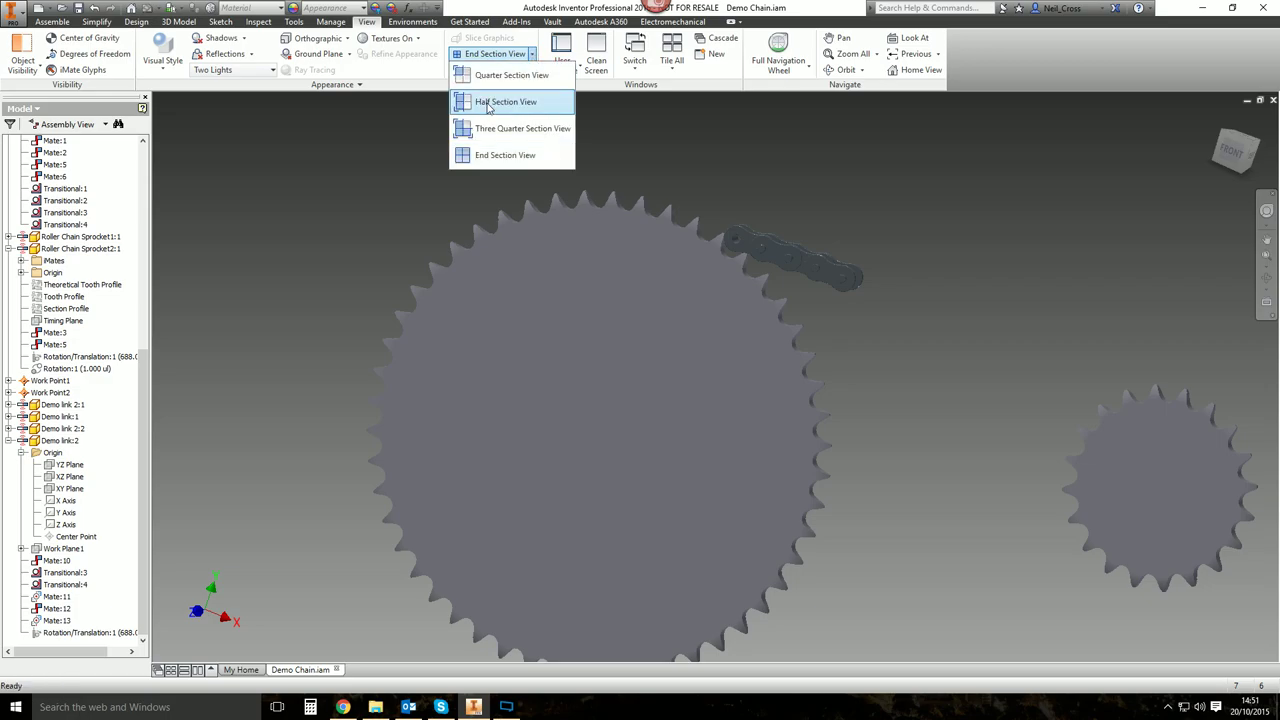
{"action": "left_click", "coordinate": [490, 155]}
{"action": "scroll", "coordinate": [86, 228], "scroll_direction": "up", "scroll_amount": 10}
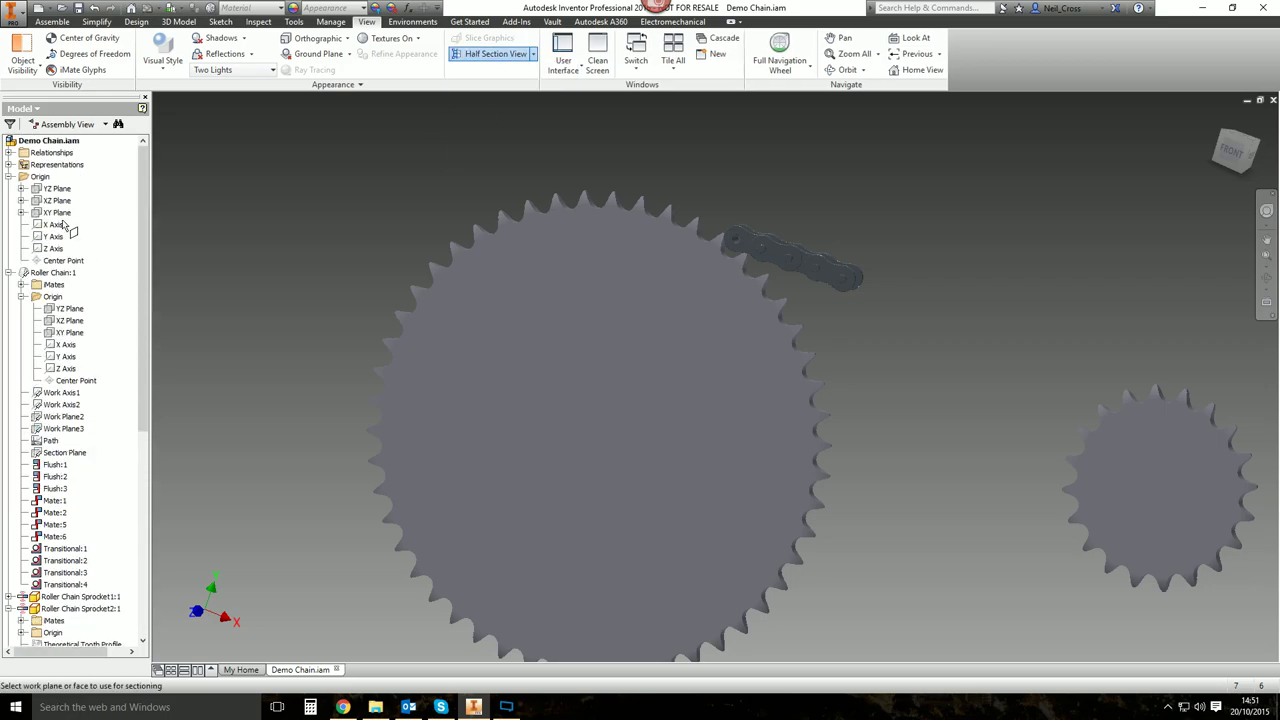
{"action": "left_click", "coordinate": [58, 213]}
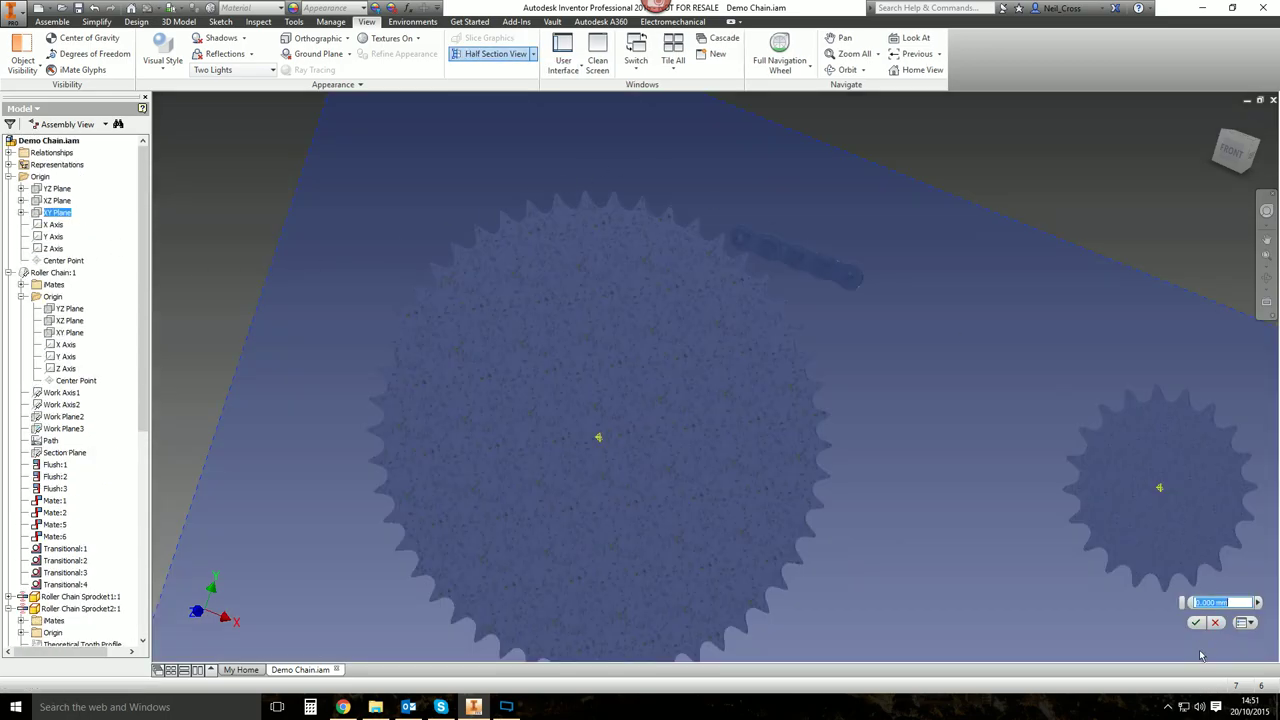
{"action": "left_click", "coordinate": [1197, 622]}
From the front view, pull the chain segment onto the large sprocket so its leading rollers sit between the teeth.
{"action": "left_click", "coordinate": [840, 38]}
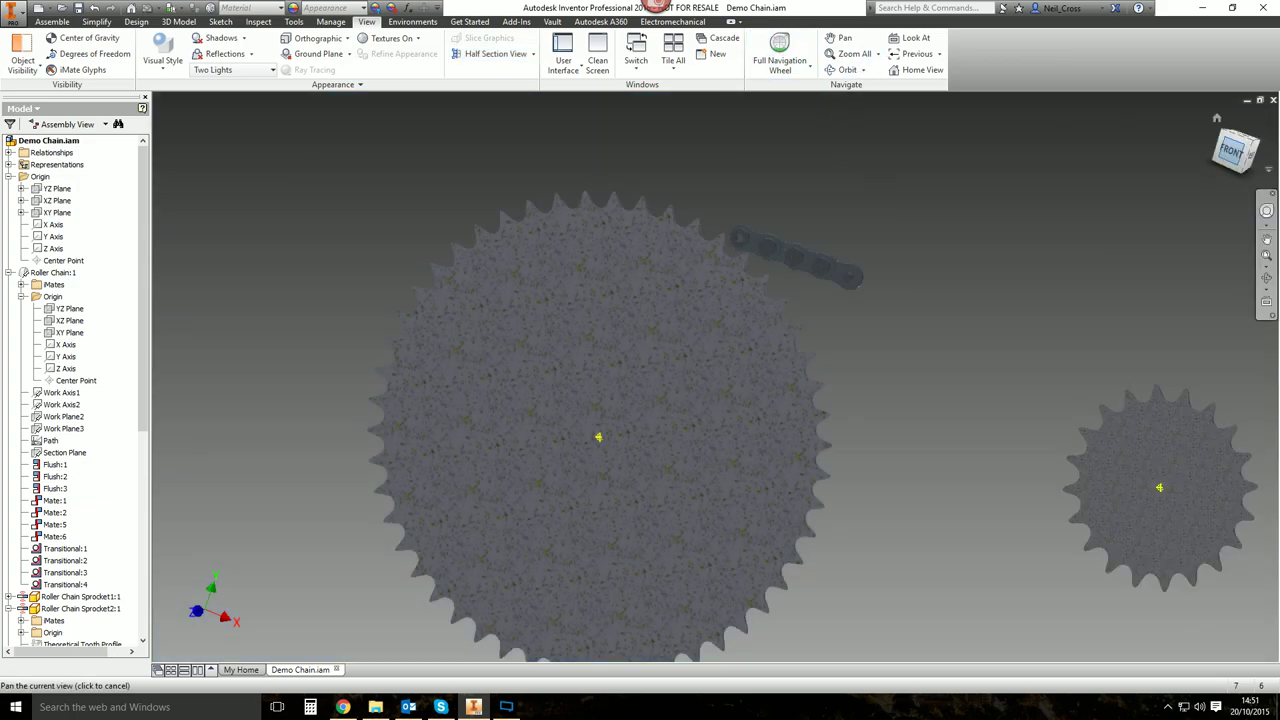
{"action": "scroll", "coordinate": [686, 251], "scroll_direction": "up", "scroll_amount": 6}
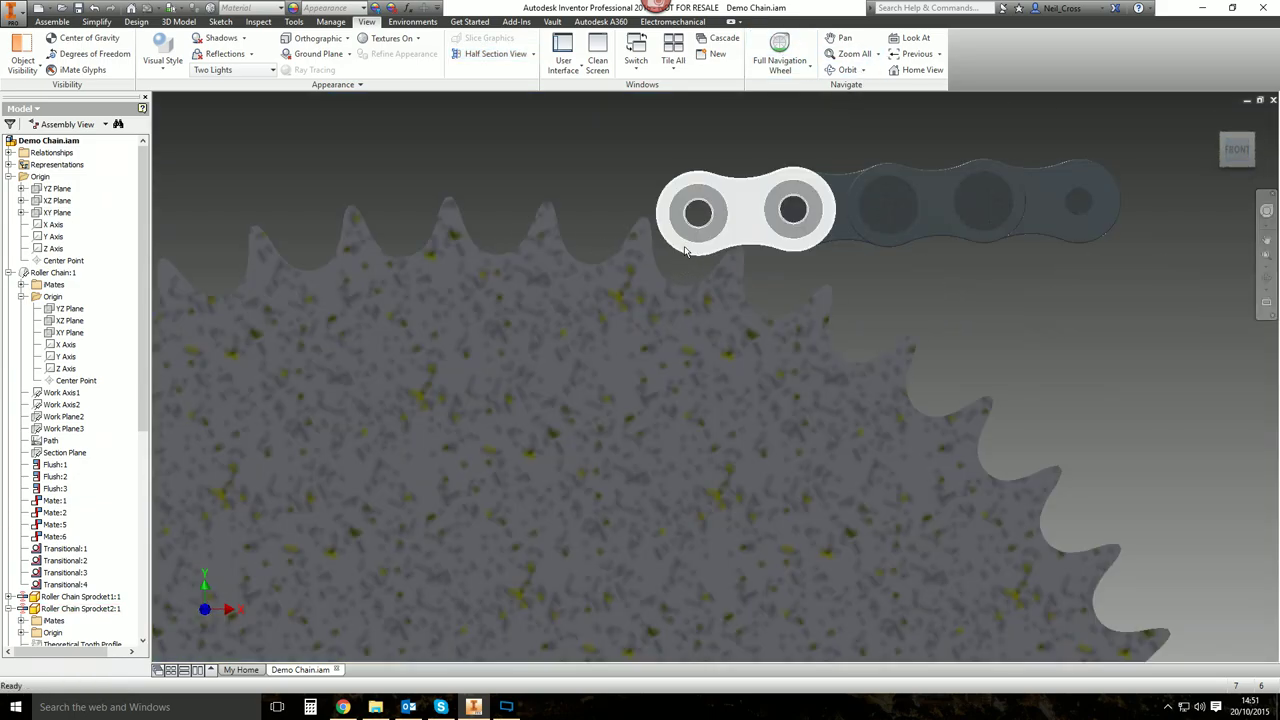
{"action": "left_click_drag", "start_coordinate": [695, 243], "coordinate": [317, 216]}
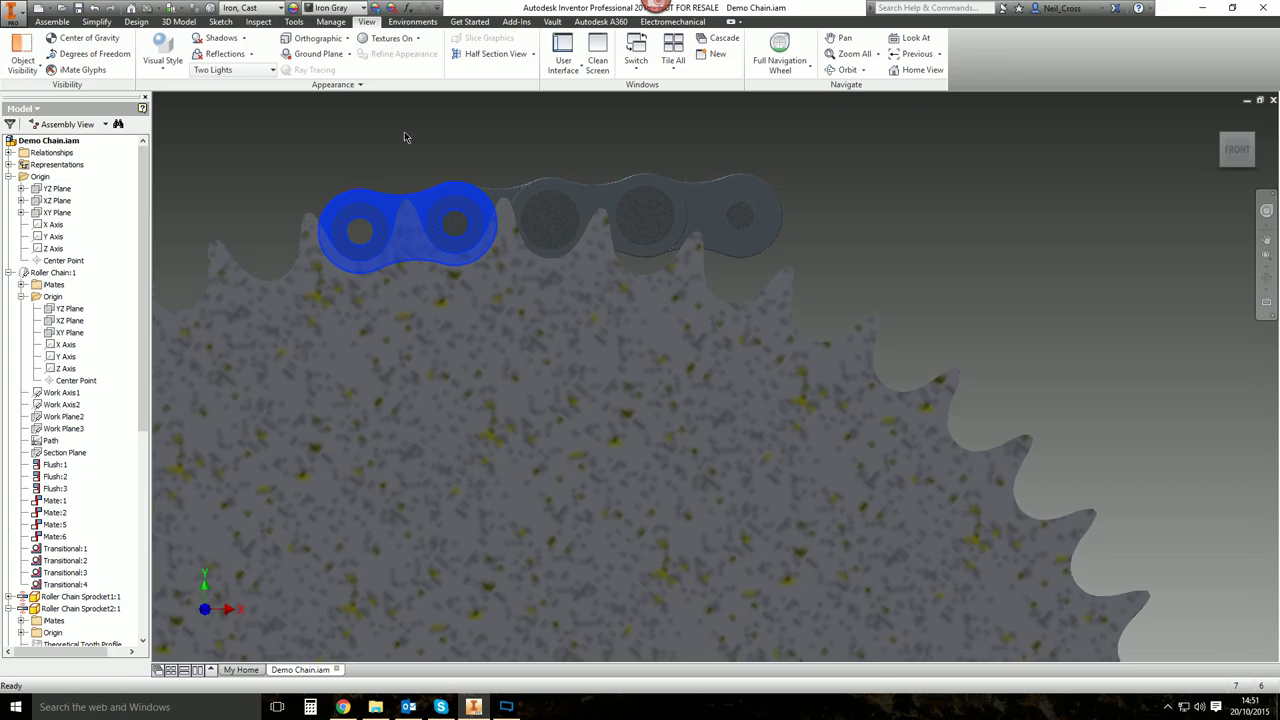
Examine in the section view how closely the chain rollers seat in the large sprocket's tooth gaps.
{"action": "scroll", "coordinate": [695, 272], "scroll_direction": "up", "scroll_amount": 5}
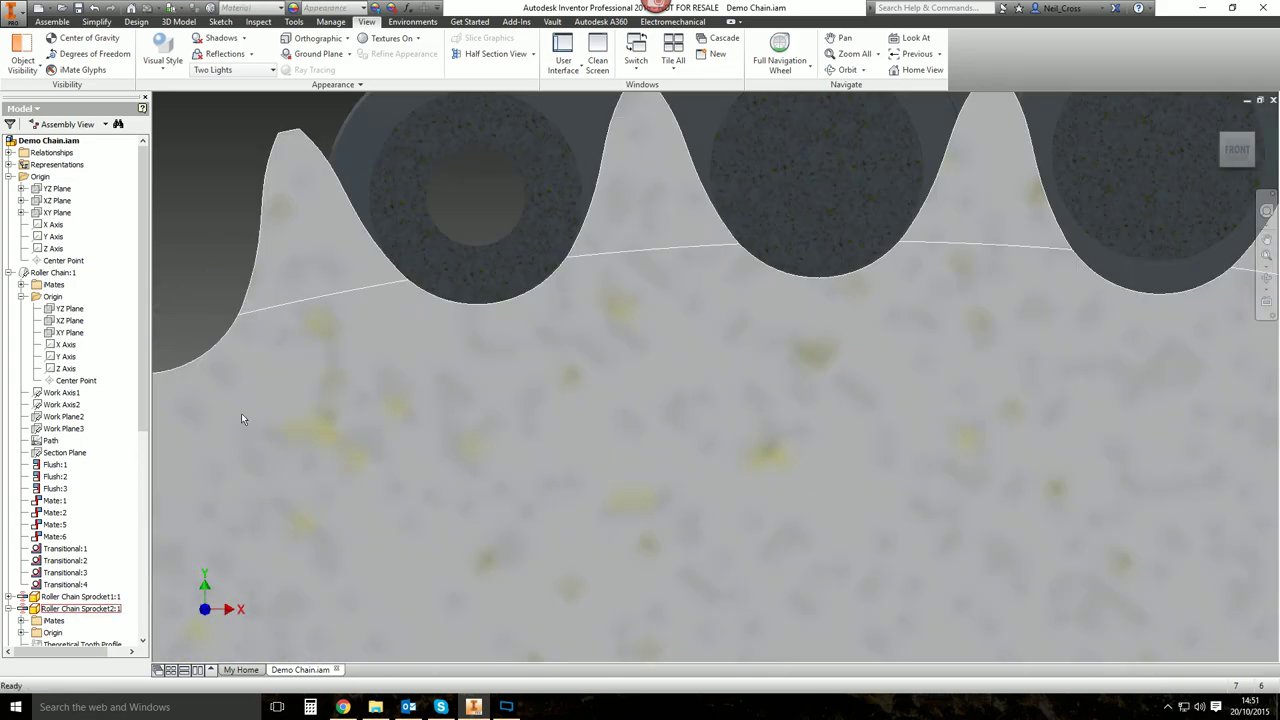
{"action": "scroll", "coordinate": [241, 419], "scroll_direction": "down", "scroll_amount": 5}
{"action": "mouse_move", "coordinate": [499, 248]}
{"action": "left_mouse_down"}
{"action": "mouse_move", "coordinate": [432, 254]}
{"action": "mouse_move", "coordinate": [506, 257]}
{"action": "left_mouse_up"}
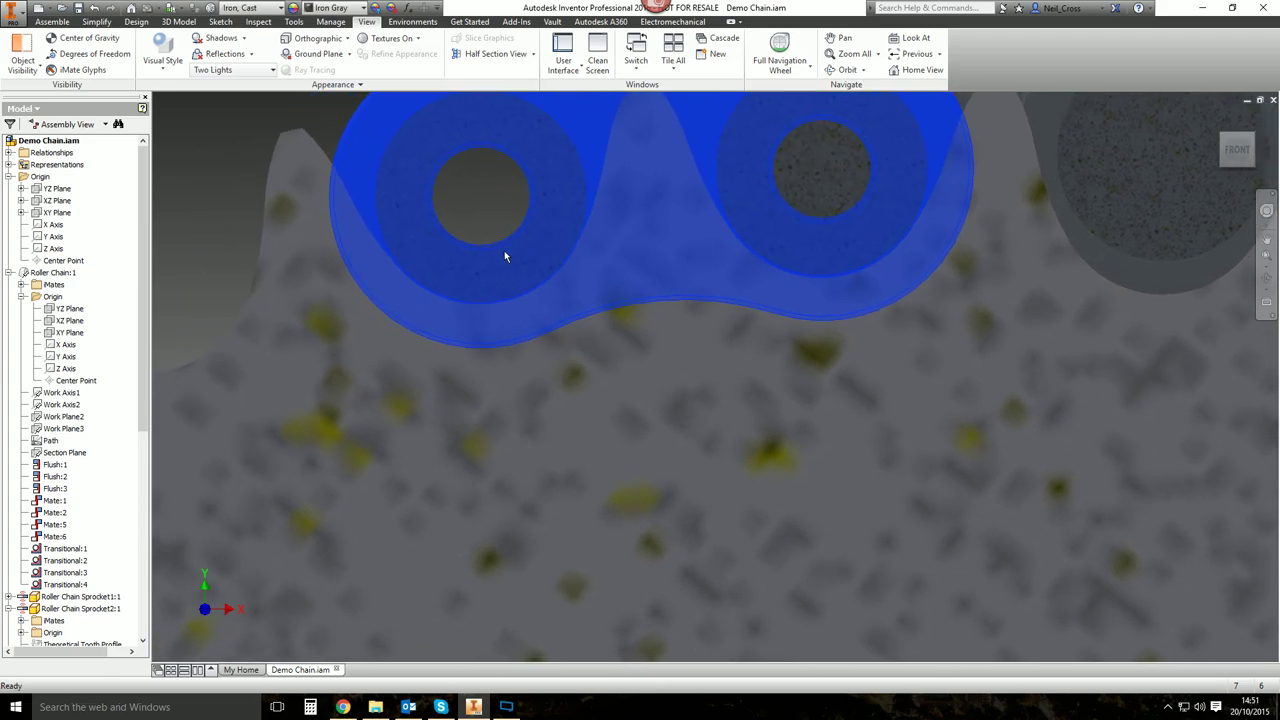
{"action": "left_click", "coordinate": [220, 189]}
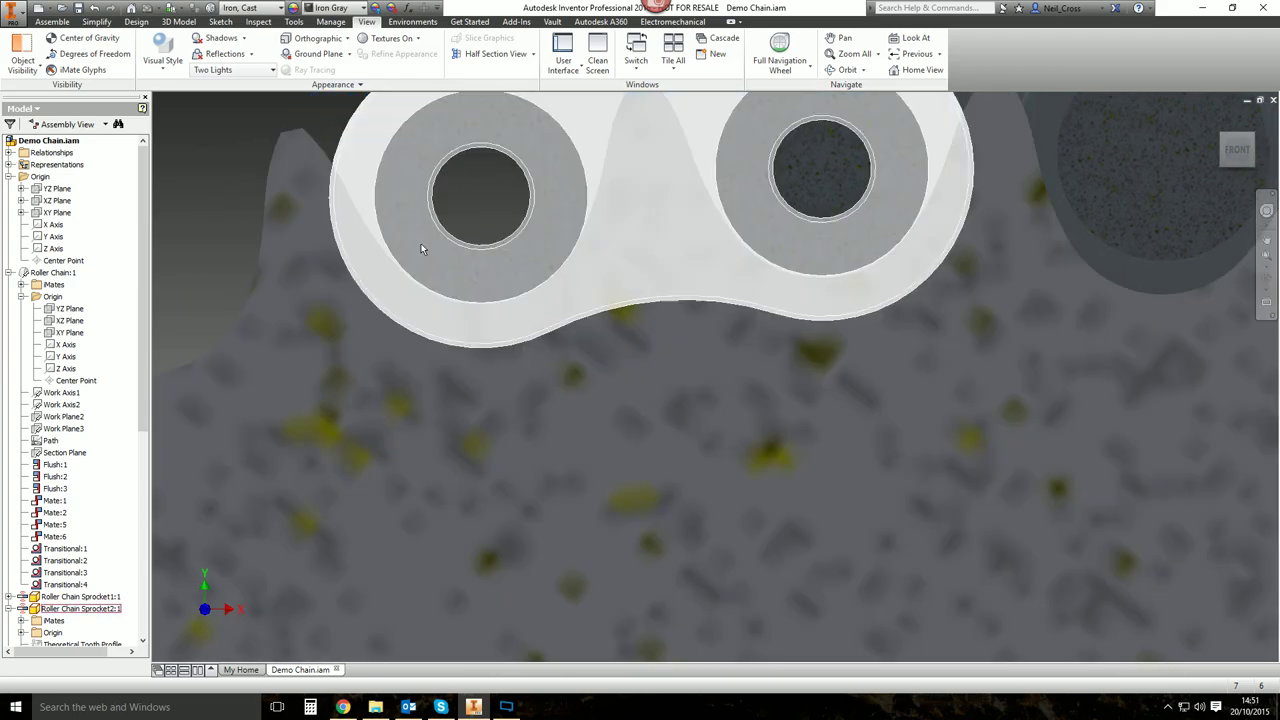
{"action": "scroll", "coordinate": [475, 298], "scroll_direction": "up", "scroll_amount": 5}
{"action": "scroll", "coordinate": [688, 198], "scroll_direction": "down", "scroll_amount": 1}
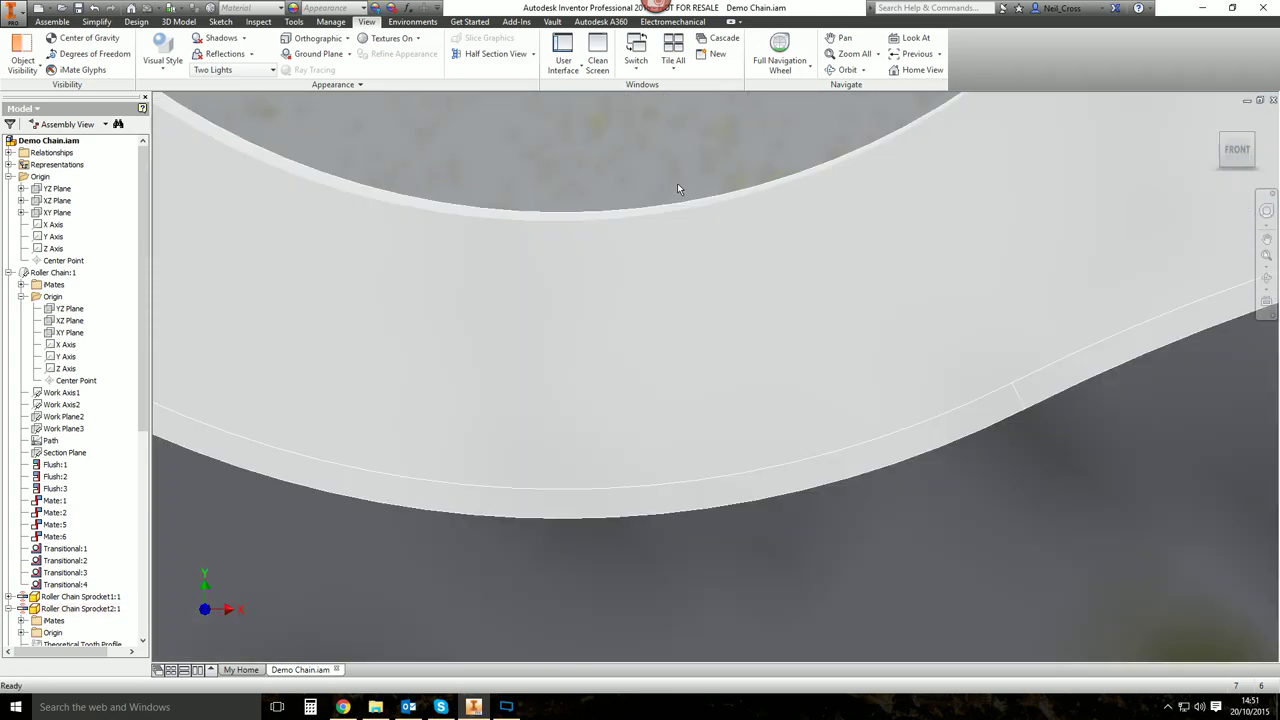
{"action": "scroll", "coordinate": [677, 183], "scroll_direction": "up", "scroll_amount": 1}
{"action": "scroll", "coordinate": [555, 279], "scroll_direction": "down", "scroll_amount": 1}
{"action": "scroll", "coordinate": [553, 276], "scroll_direction": "down", "scroll_amount": 5}
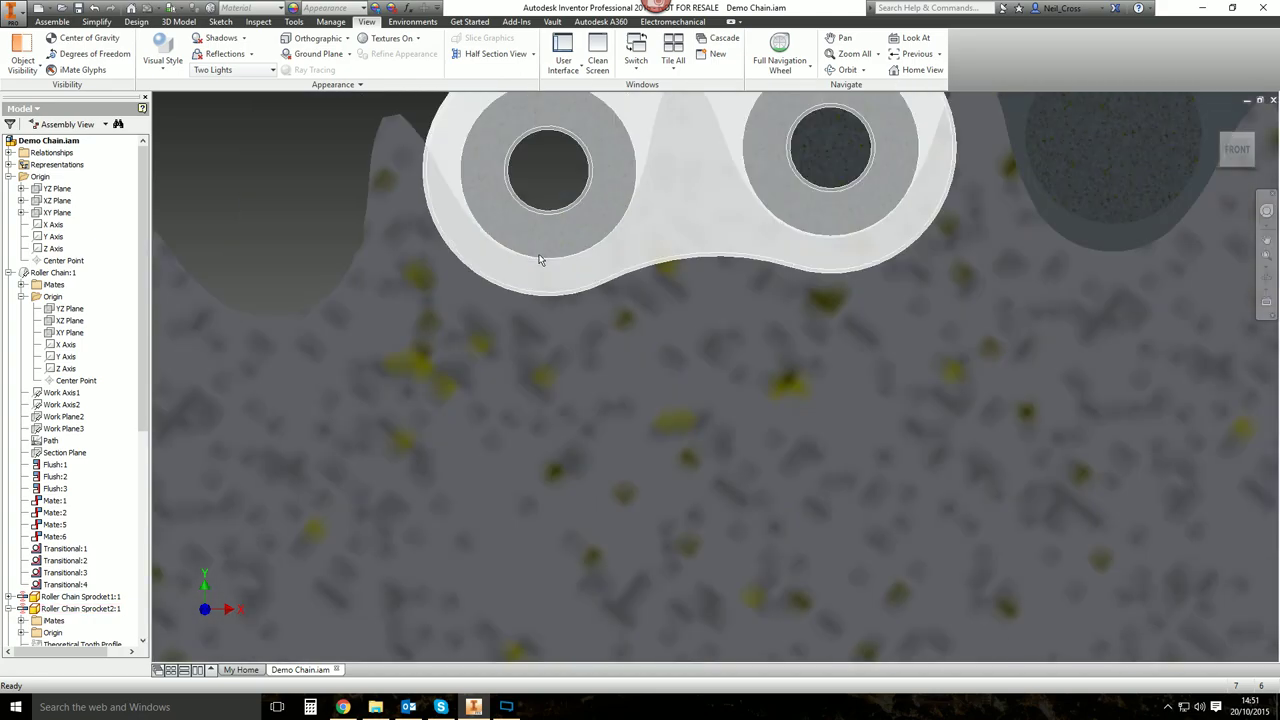
{"action": "scroll", "coordinate": [723, 341], "scroll_direction": "down", "scroll_amount": 2}
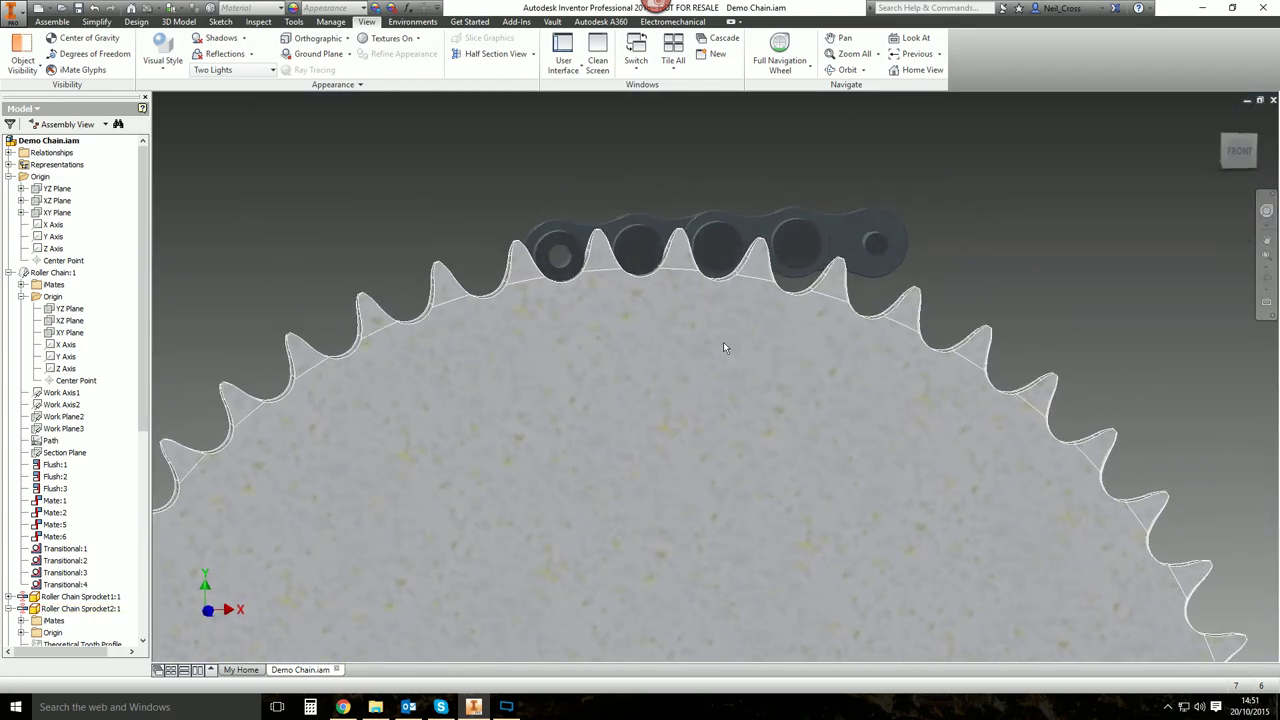
{"action": "middle_click_drag", "start_coordinate": [723, 341], "coordinate": [497, 271], "text": "shift"}
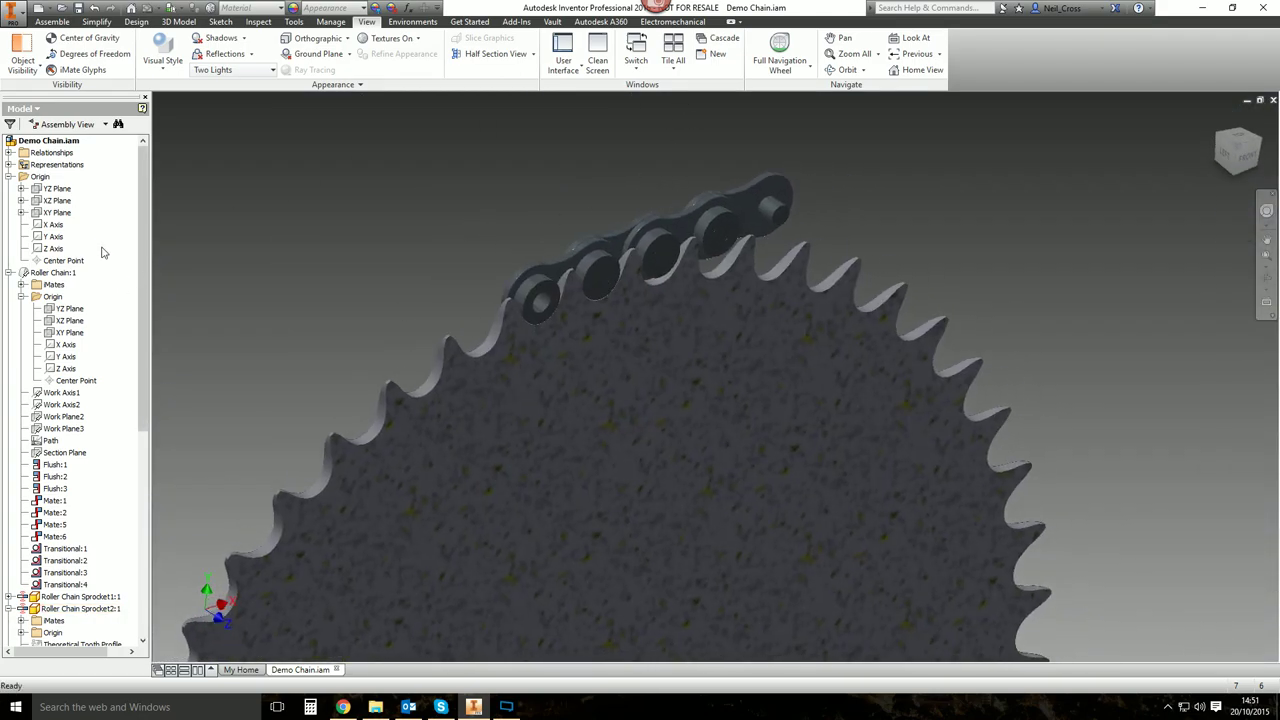
Edit the Roller Chain:1 part in place and open Sketch4 of its extruded guide surface.
{"action": "double_click", "coordinate": [27, 276]}
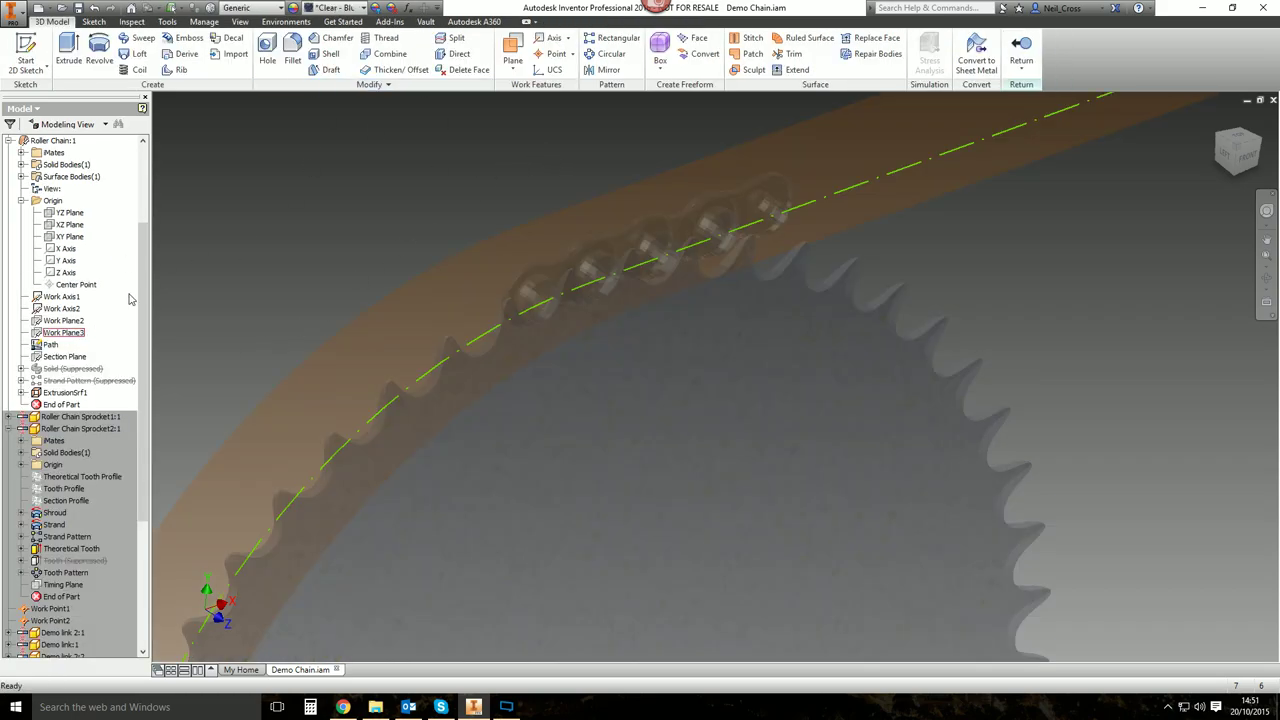
{"action": "left_click", "coordinate": [21, 392]}
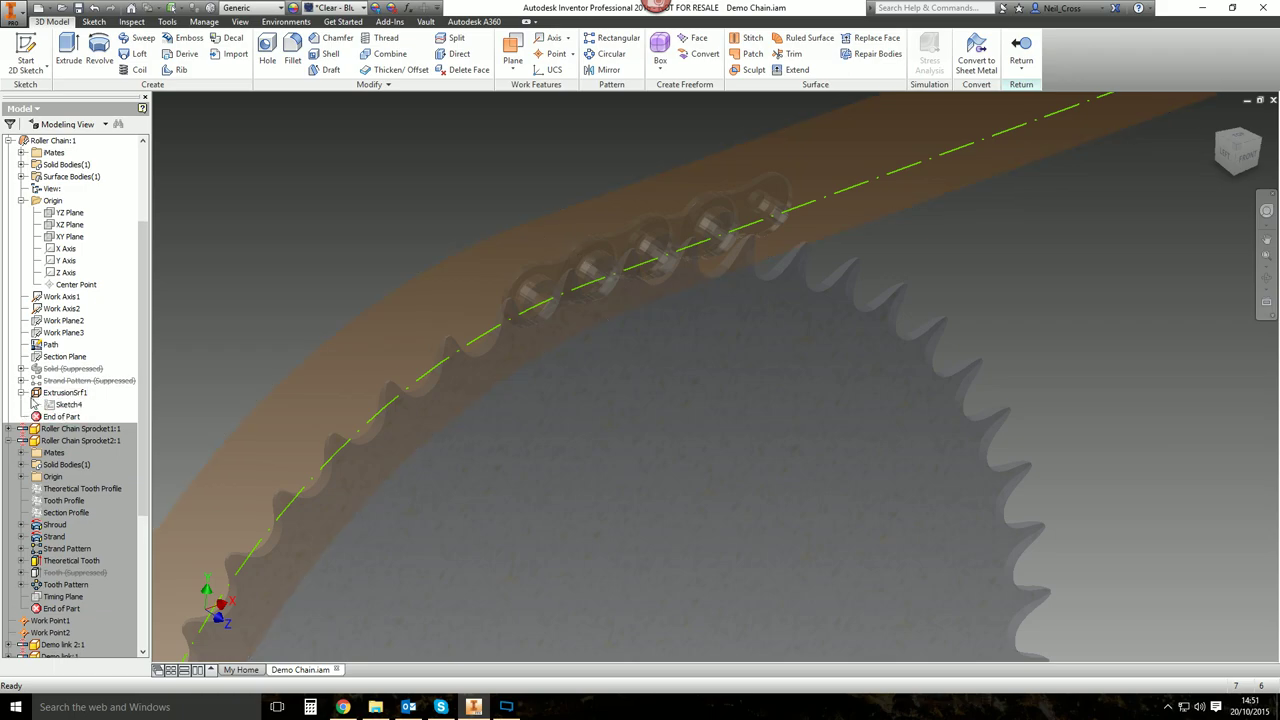
{"action": "double_click", "coordinate": [62, 404]}
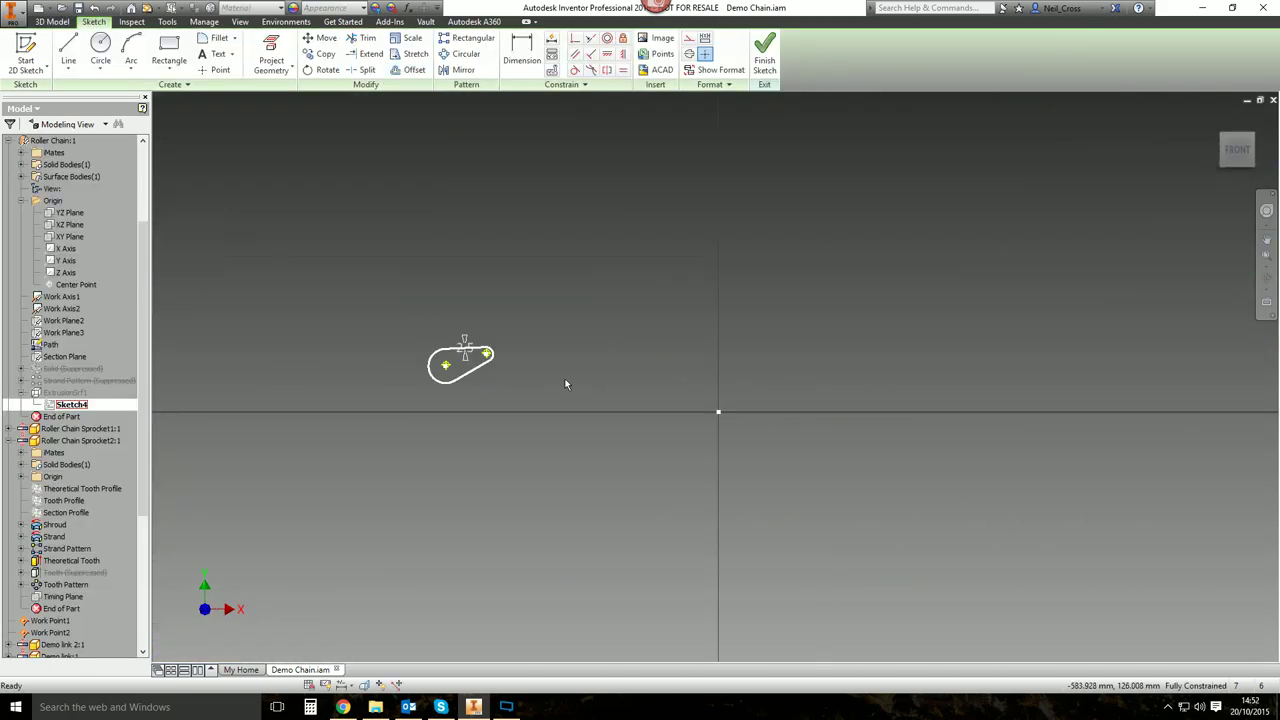
{"action": "scroll", "coordinate": [720, 446], "scroll_direction": "down", "scroll_amount": 3}
{"action": "middle_click_drag", "start_coordinate": [724, 444], "coordinate": [800, 397]}
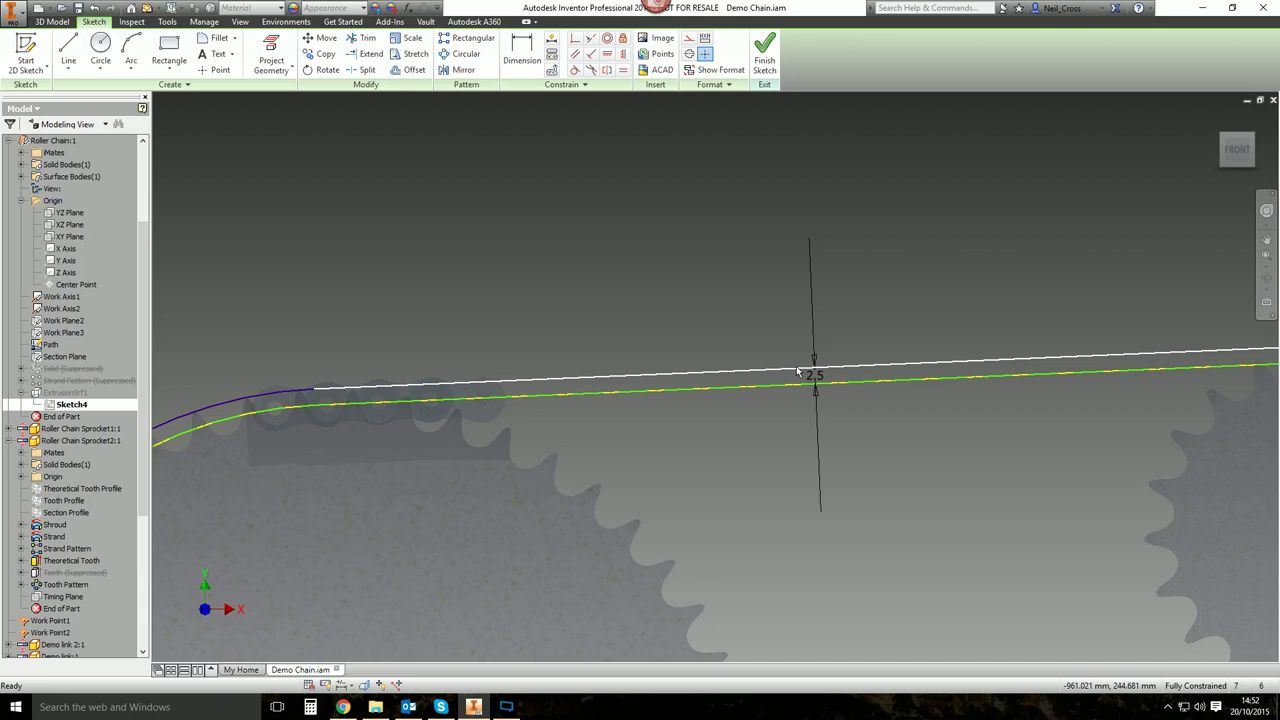
Set the guide profile's offset from the chain path to 2.7 mm, finish the sketch and return to the assembly.
{"action": "scroll", "coordinate": [285, 383], "scroll_direction": "up", "scroll_amount": 2}
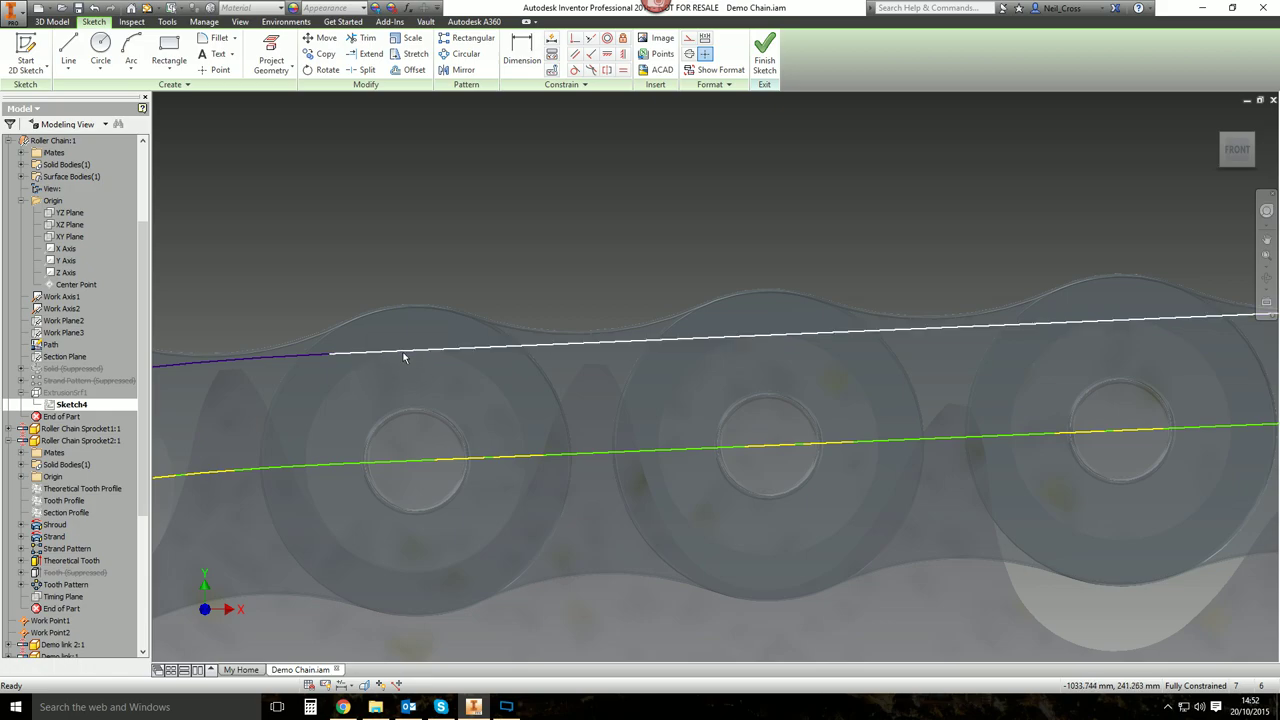
{"action": "scroll", "coordinate": [400, 360], "scroll_direction": "up", "scroll_amount": 5}
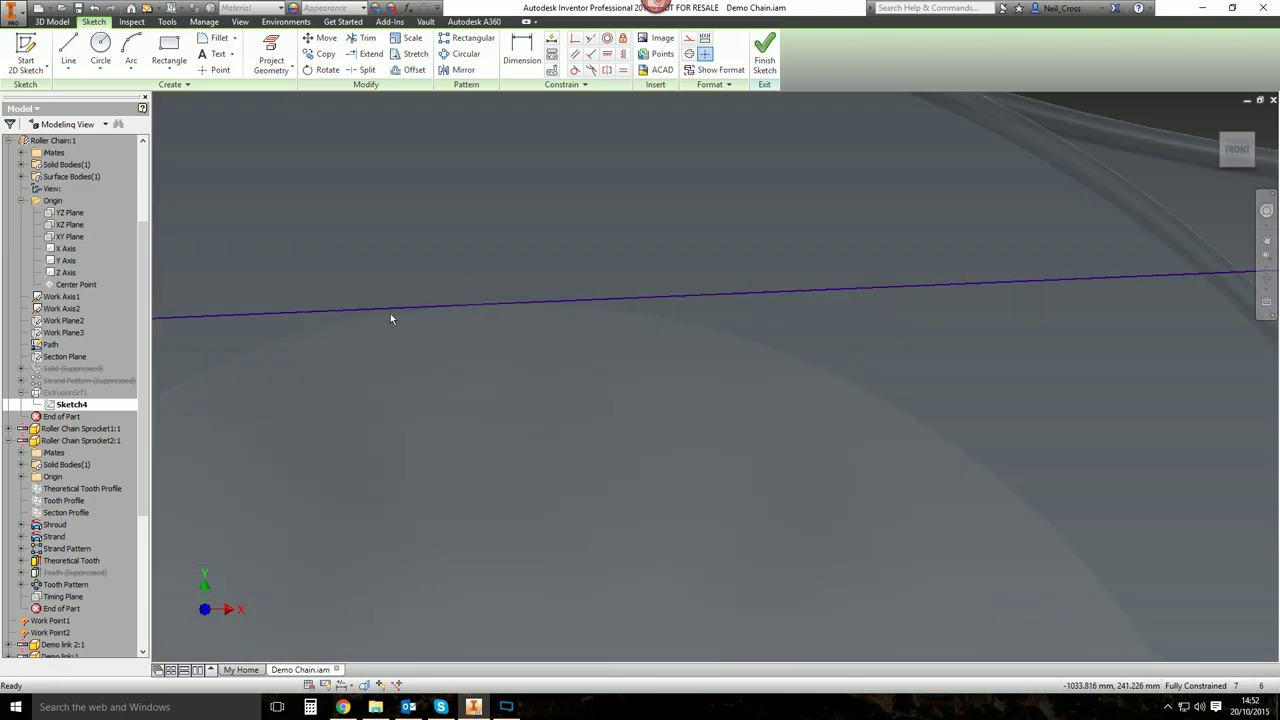
{"action": "scroll", "coordinate": [726, 366], "scroll_direction": "down", "scroll_amount": 6}
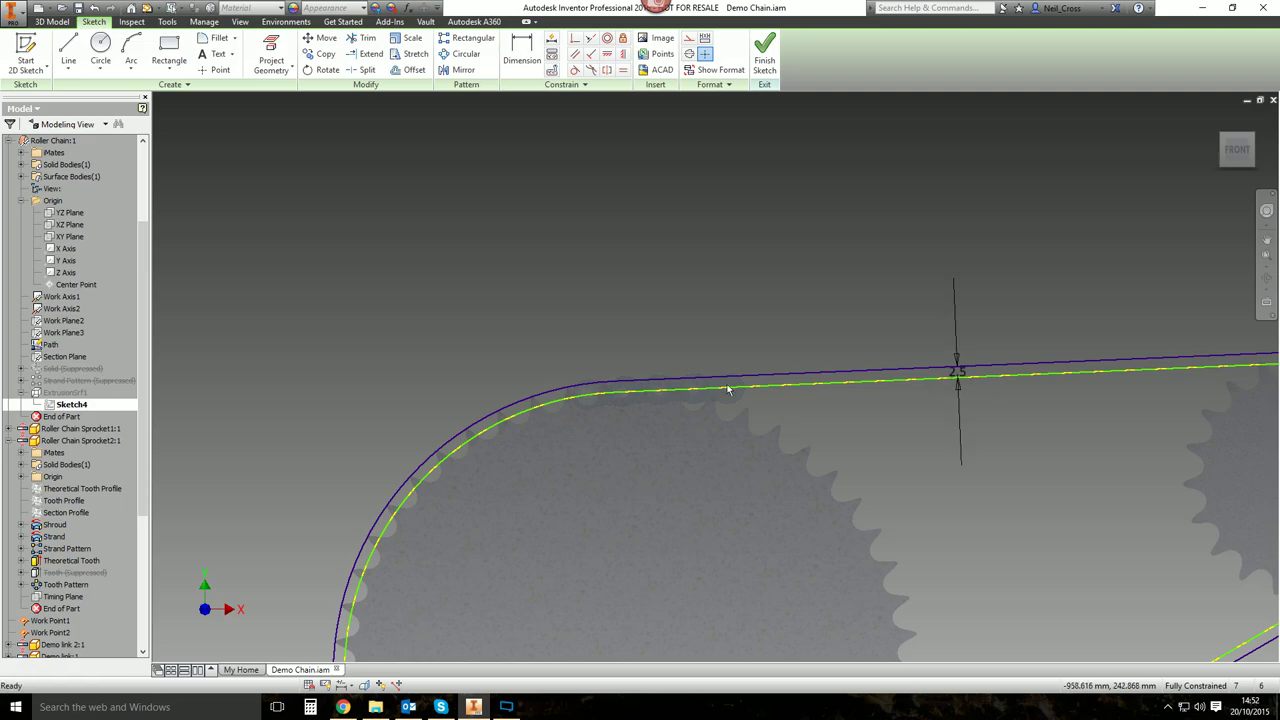
{"action": "double_click", "coordinate": [958, 373]}
{"action": "type", "text": "2.7"}
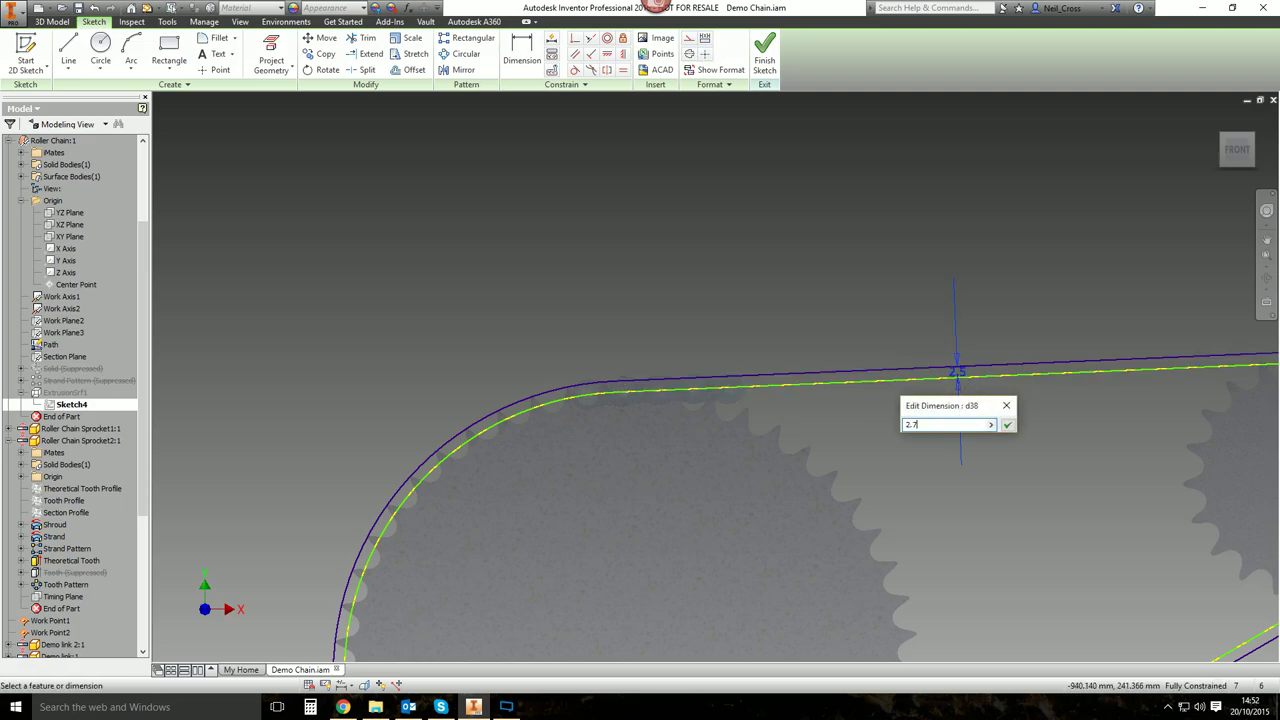
{"action": "key", "text": "Return"}
{"action": "scroll", "coordinate": [551, 414], "scroll_direction": "up", "scroll_amount": 5}
{"action": "left_click", "coordinate": [764, 52]}
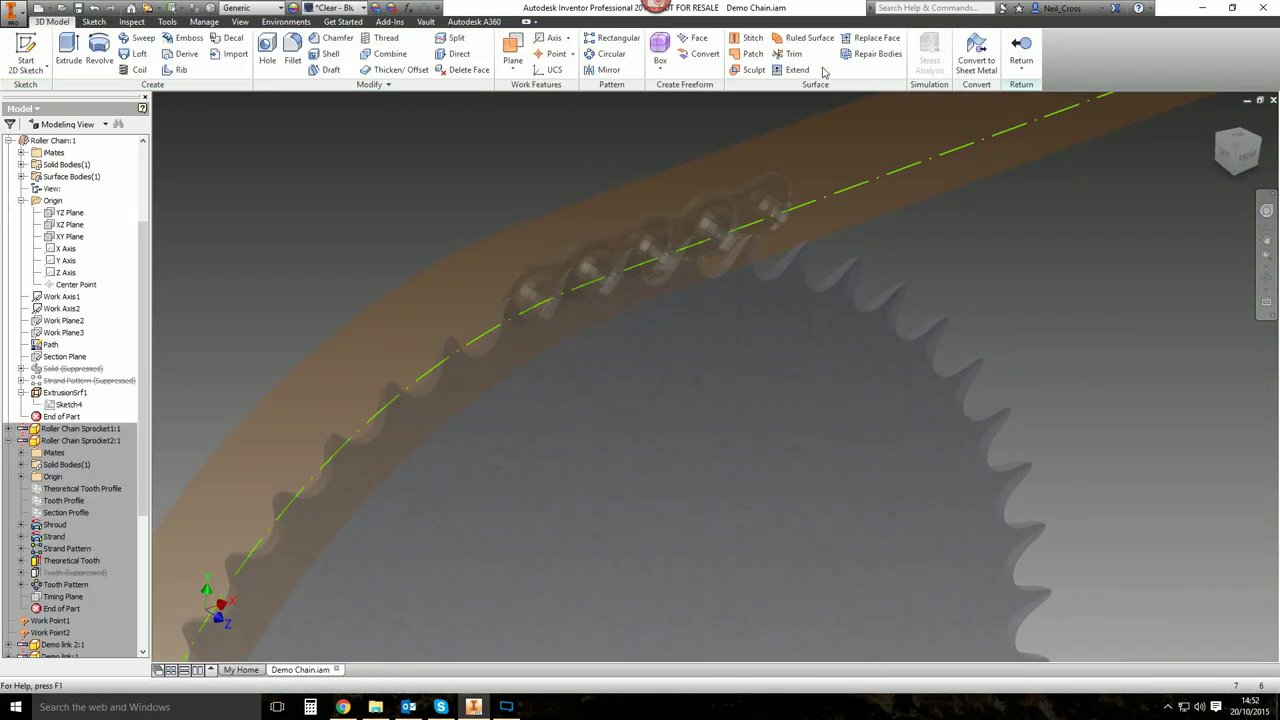
{"action": "left_click", "coordinate": [1021, 50]}
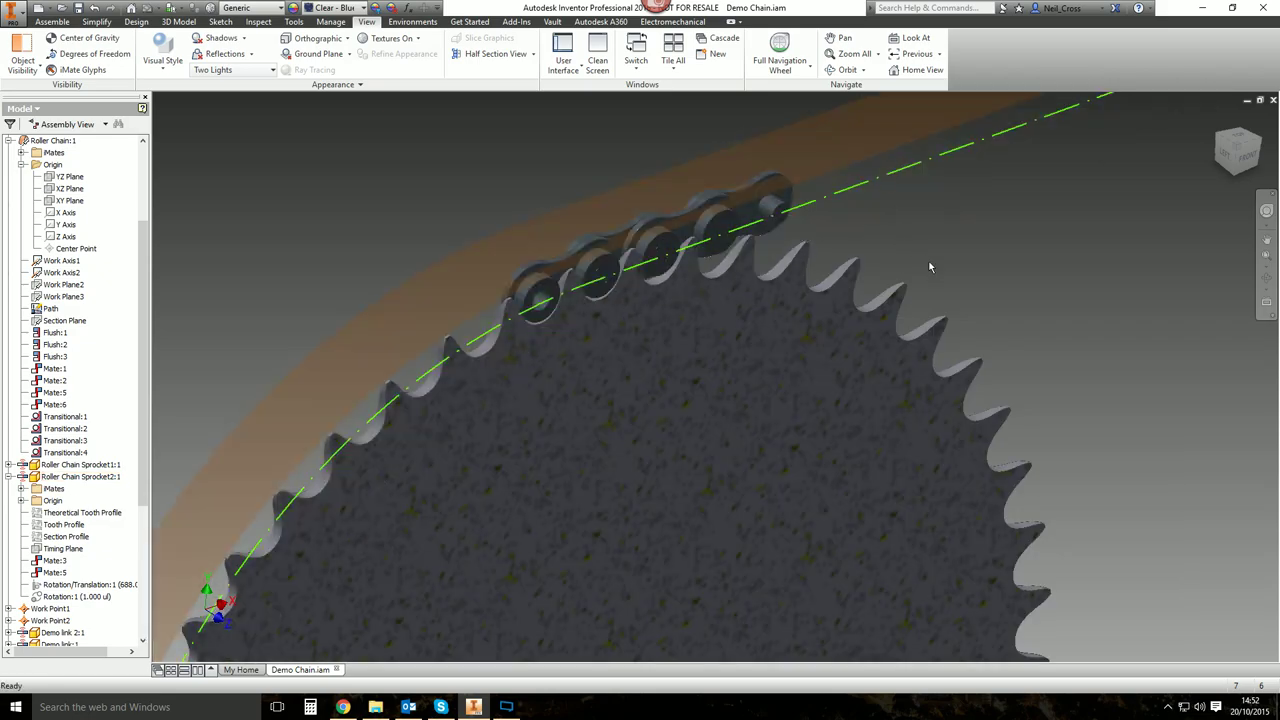
Check the roller seating and pull the chain segment by its end link along the path away from the large sprocket.
{"action": "scroll", "coordinate": [679, 317], "scroll_direction": "up", "scroll_amount": 10}
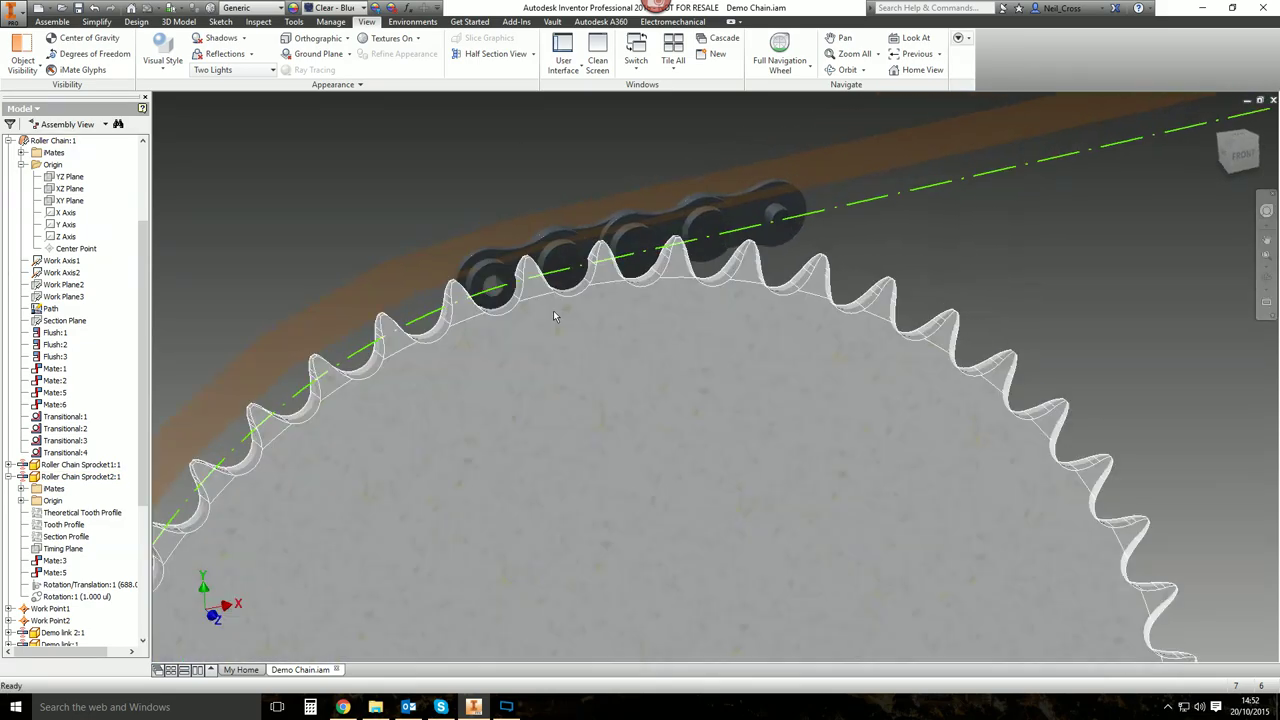
{"action": "key", "text": "F5"}
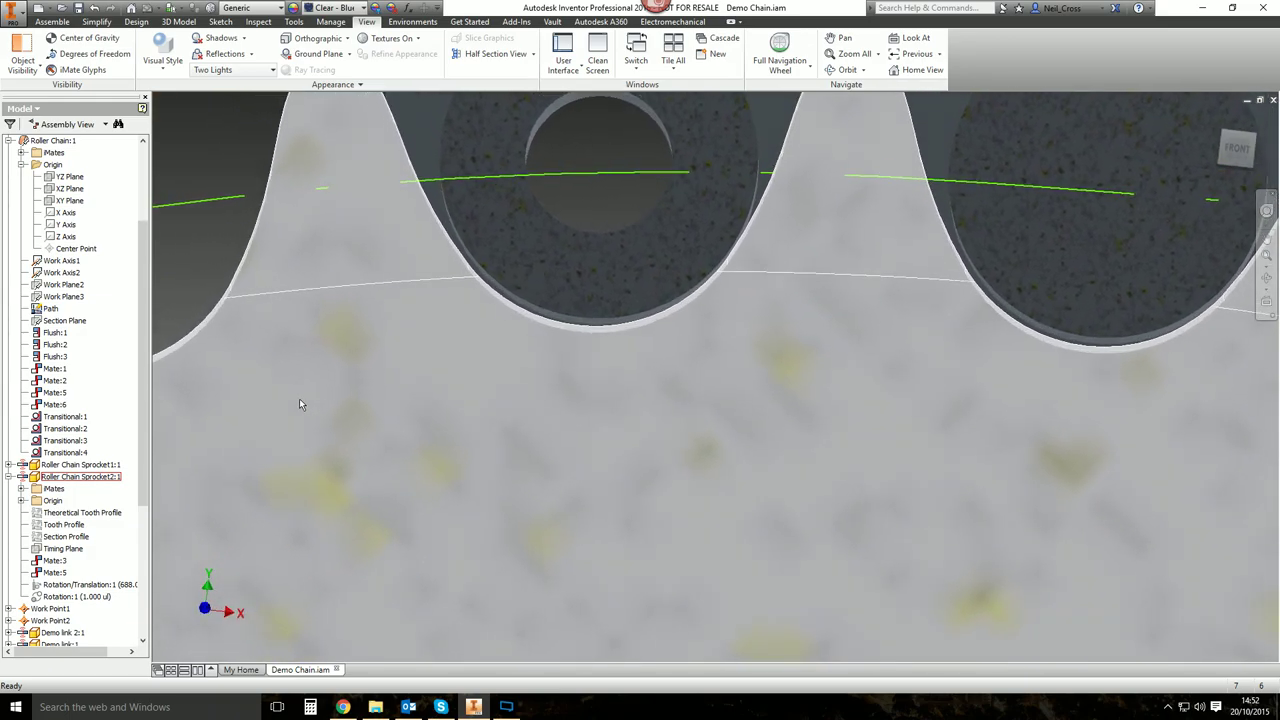
{"action": "key", "text": "F5"}
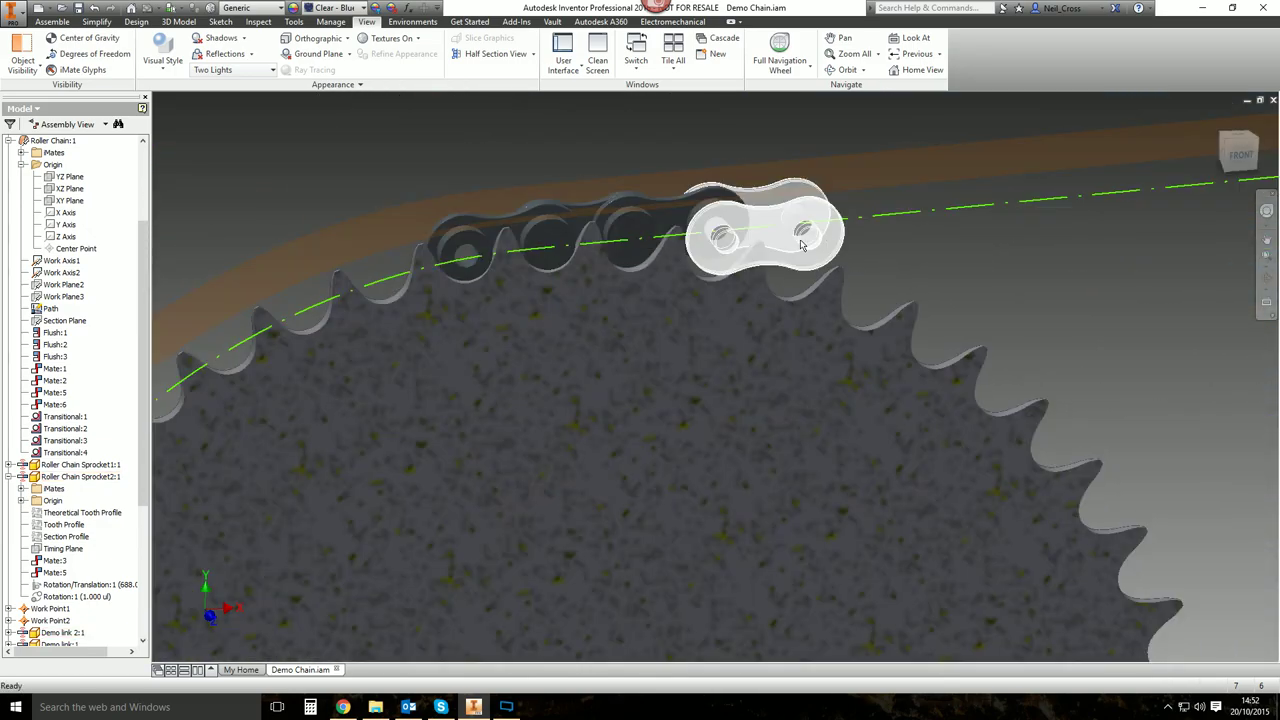
{"action": "left_click_drag", "start_coordinate": [800, 239], "coordinate": [1052, 248]}
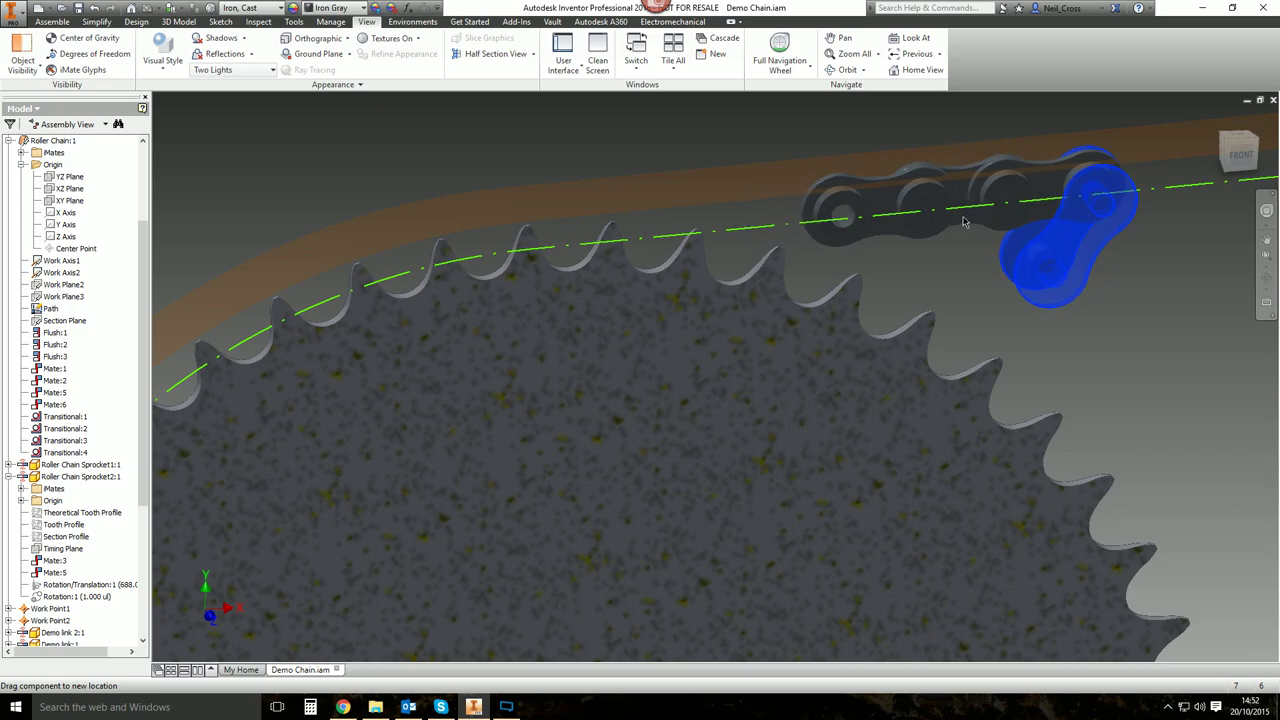
{"action": "key", "text": "F6"}
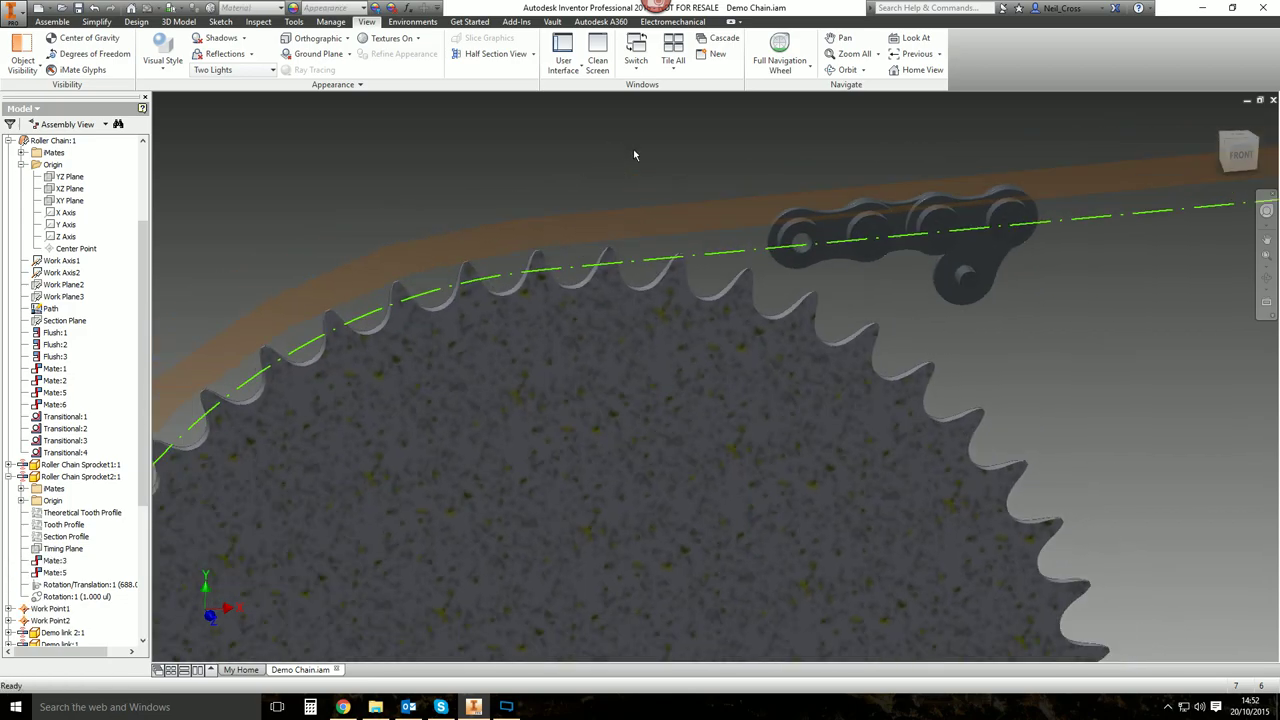
{"action": "key", "text": "F5"}
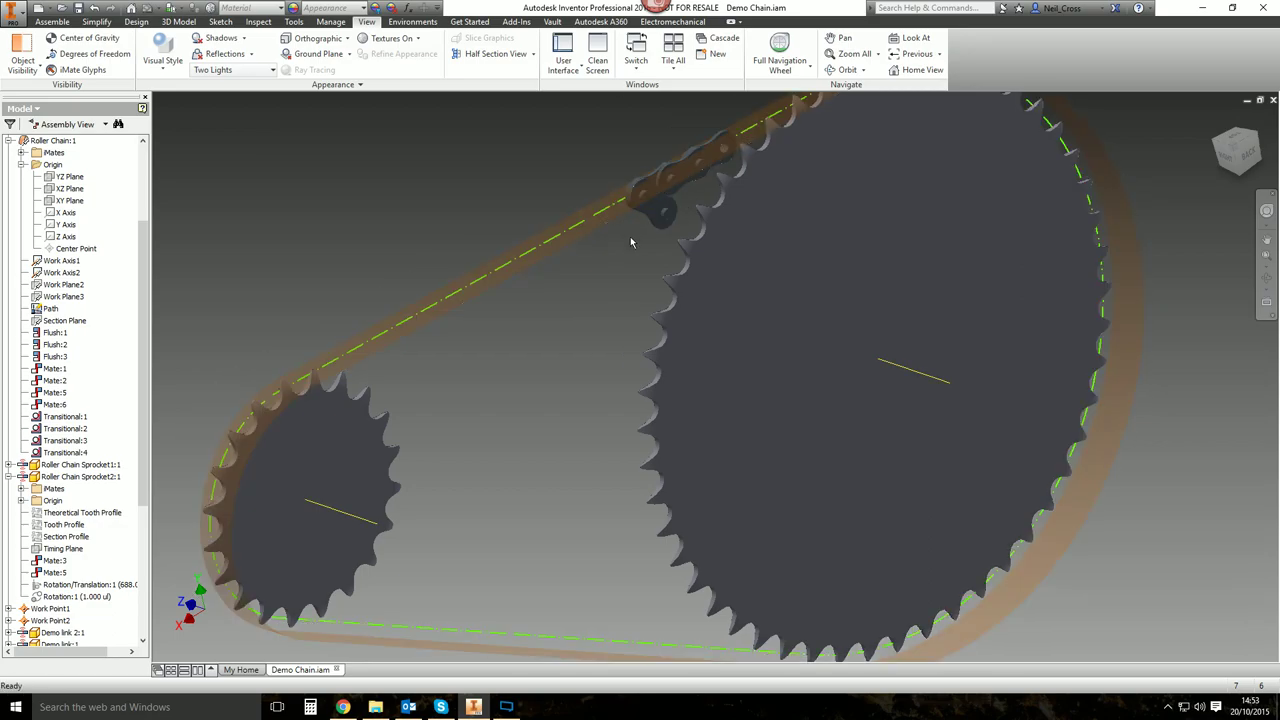
{"action": "left_click", "coordinate": [655, 215]}
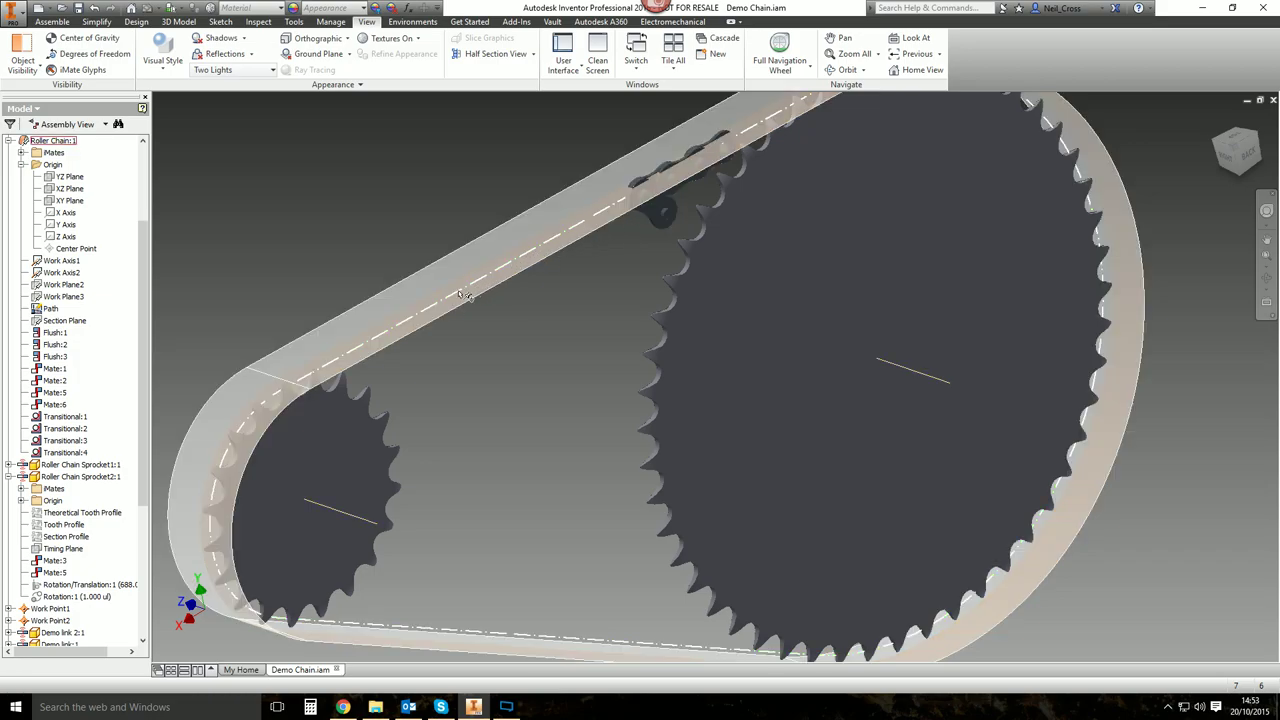